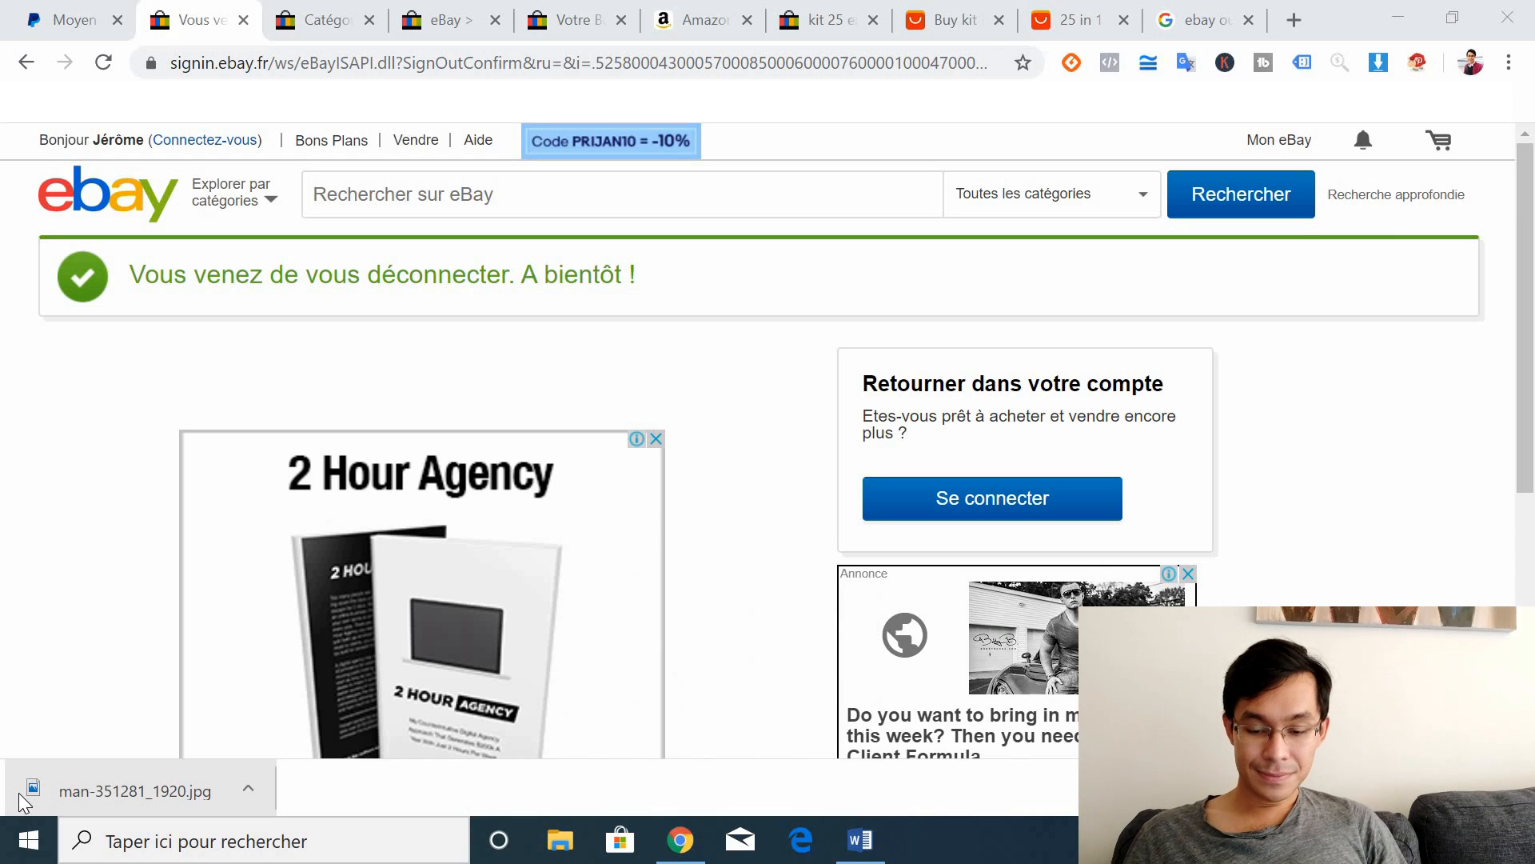
Step: Bring the 'LANCER UN BUSINESS EBAY EN 20 MIN' Word guide in front of Chrome
click(861, 852)
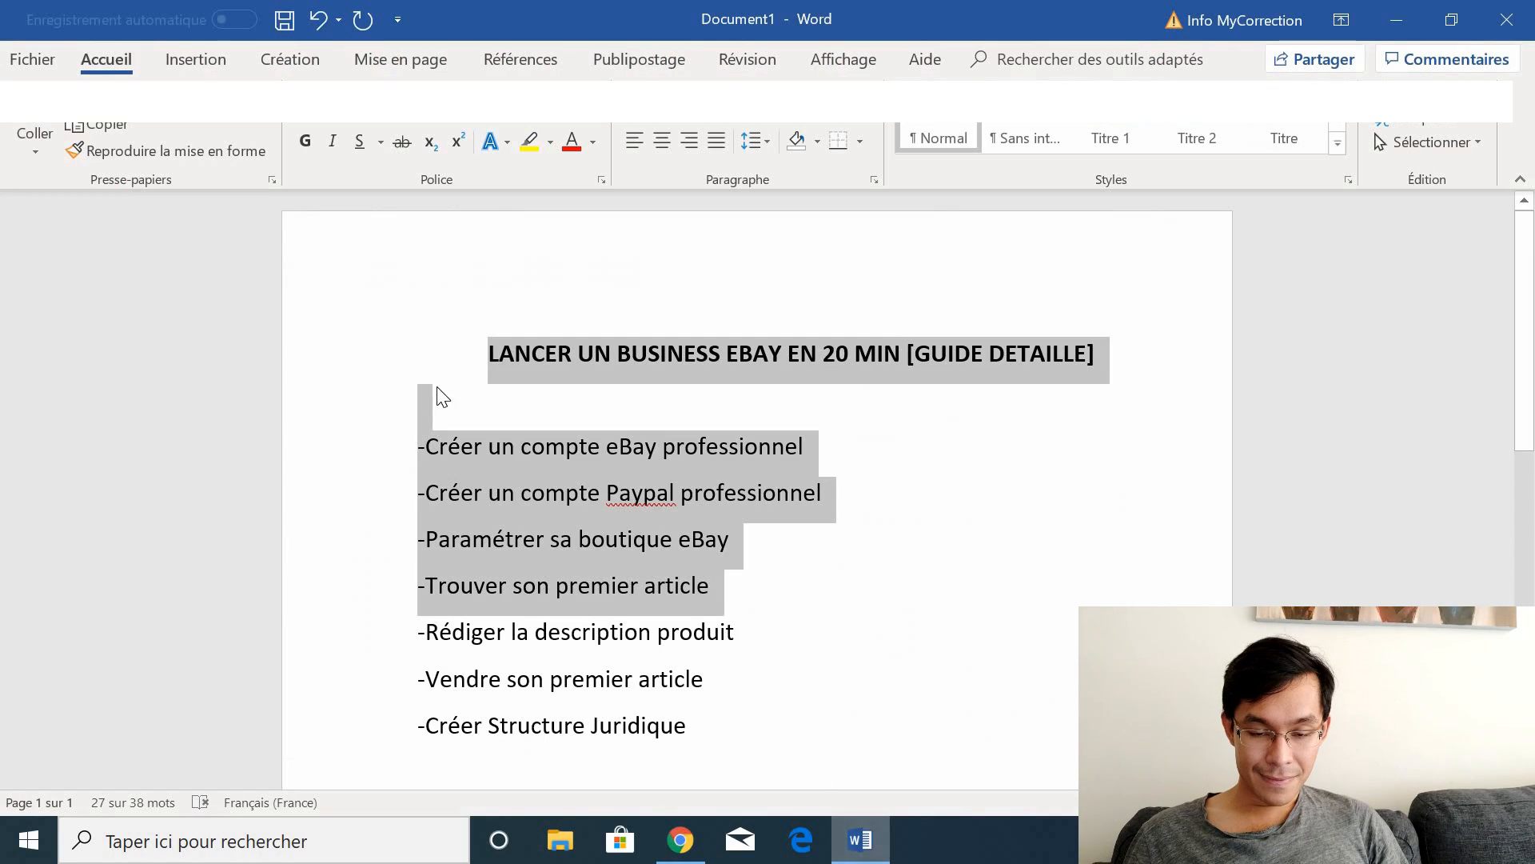
Step: Walk through the guide's steps (store setup, first item, description, first sale), then return to eBay in Chrome
click(472, 449)
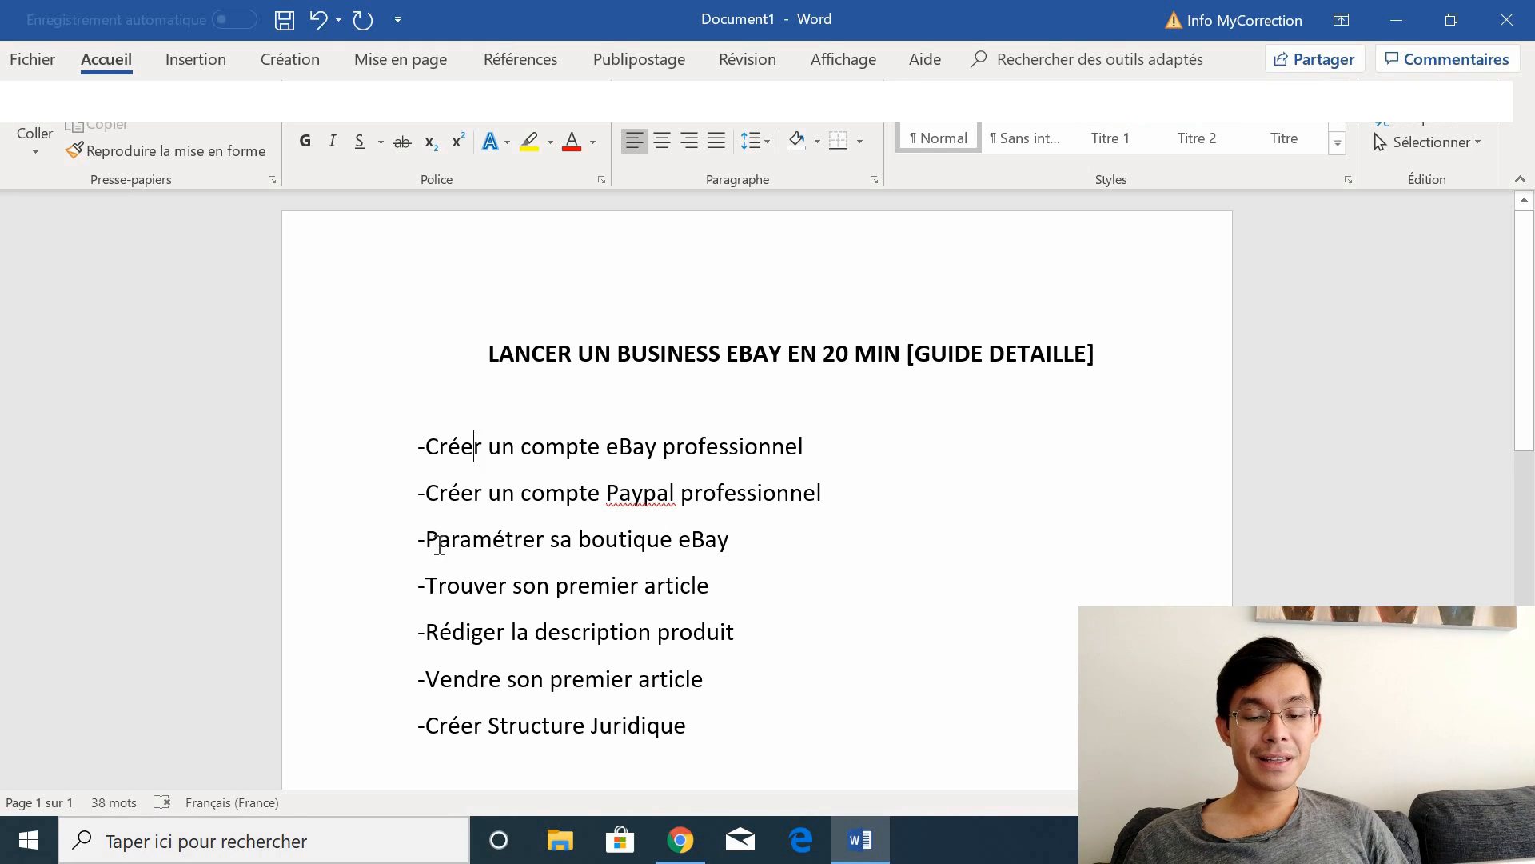
drag(440, 548, 705, 586)
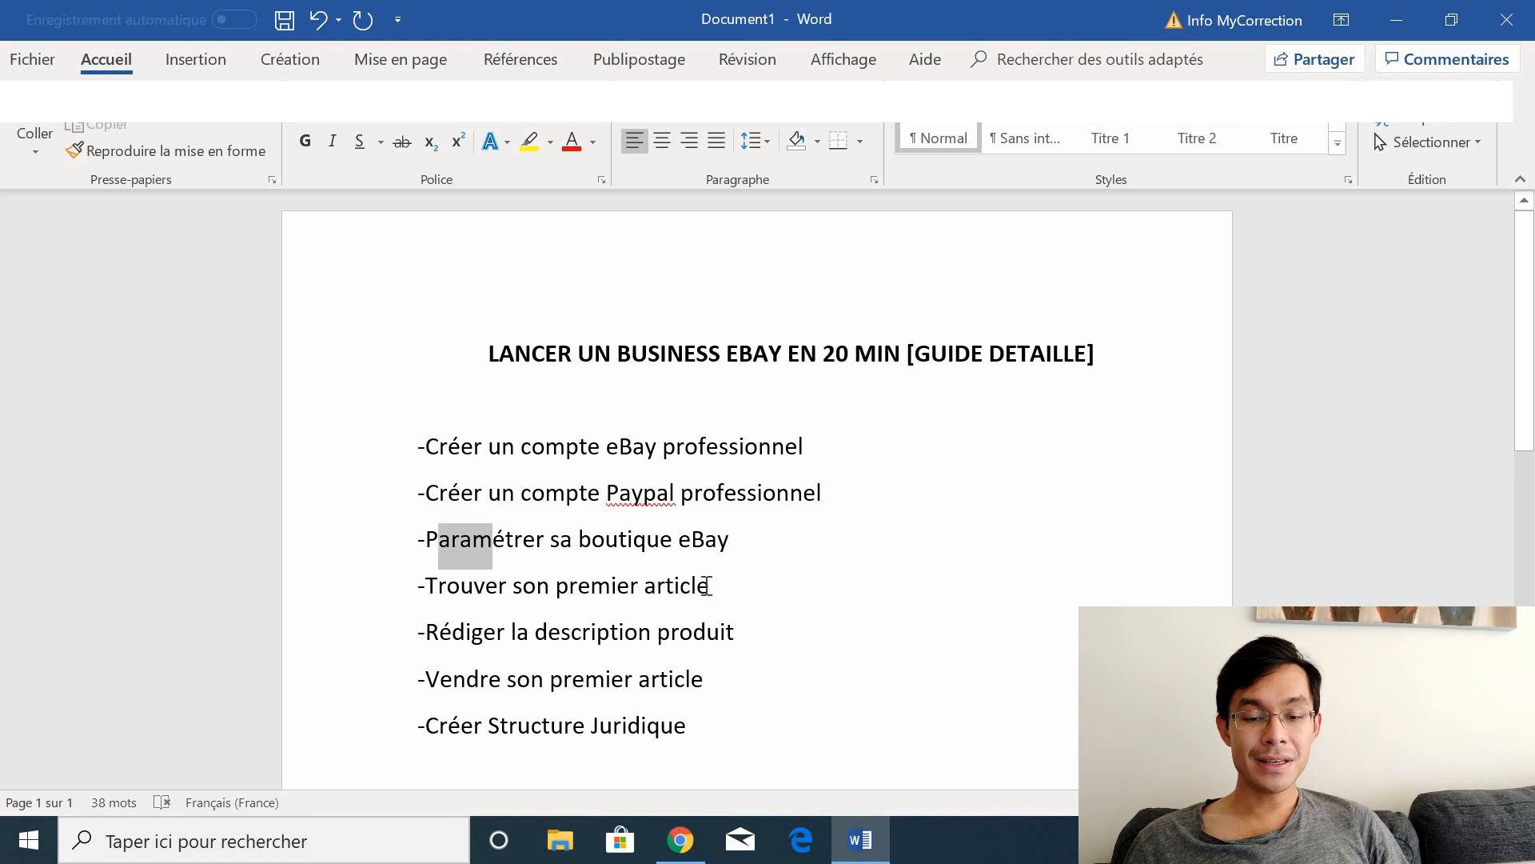
click(503, 583)
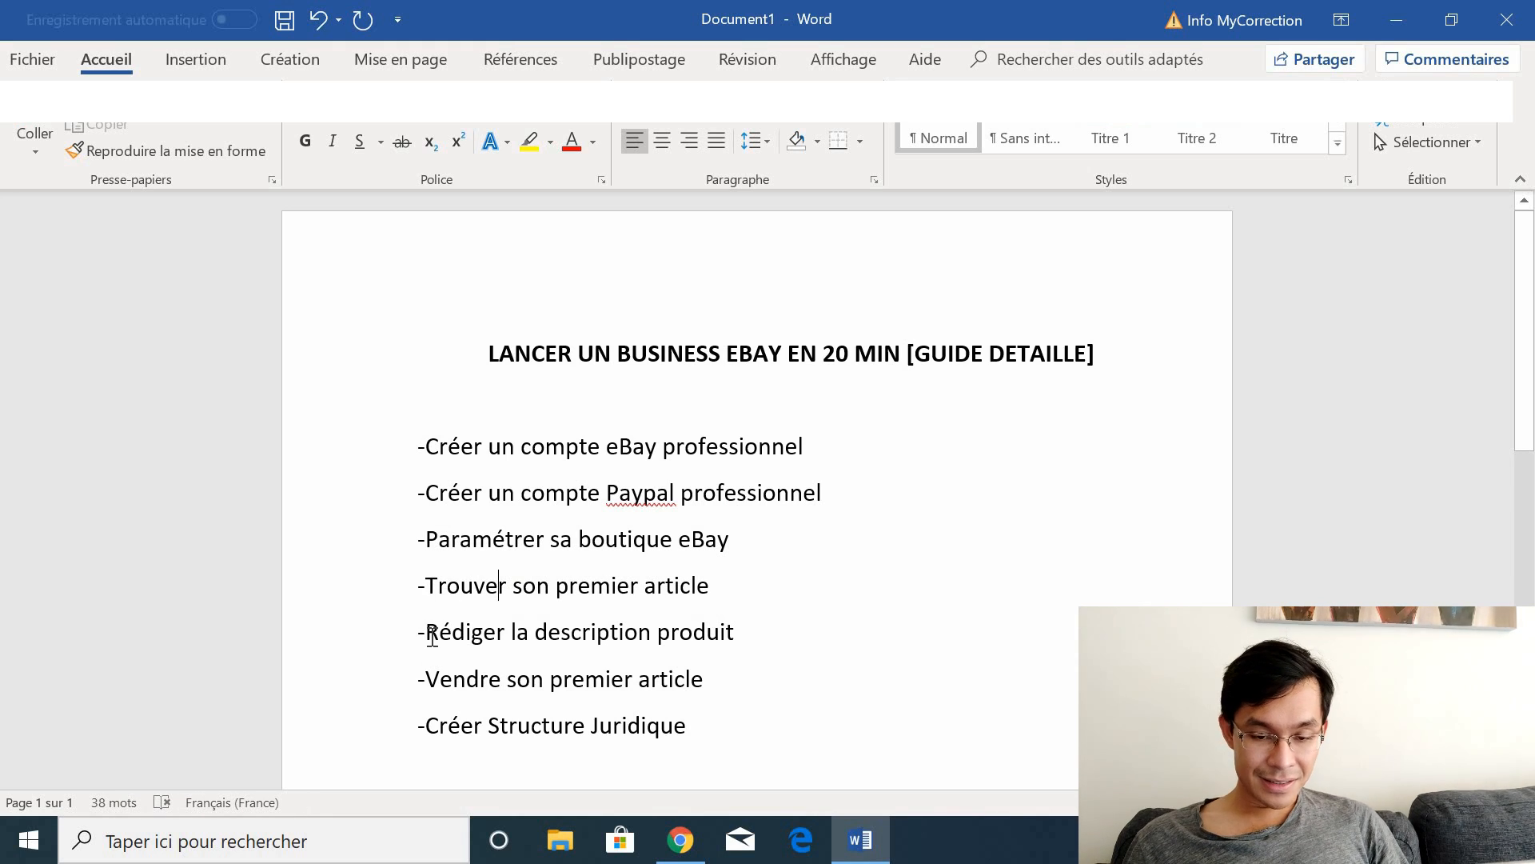
drag(431, 638, 881, 615)
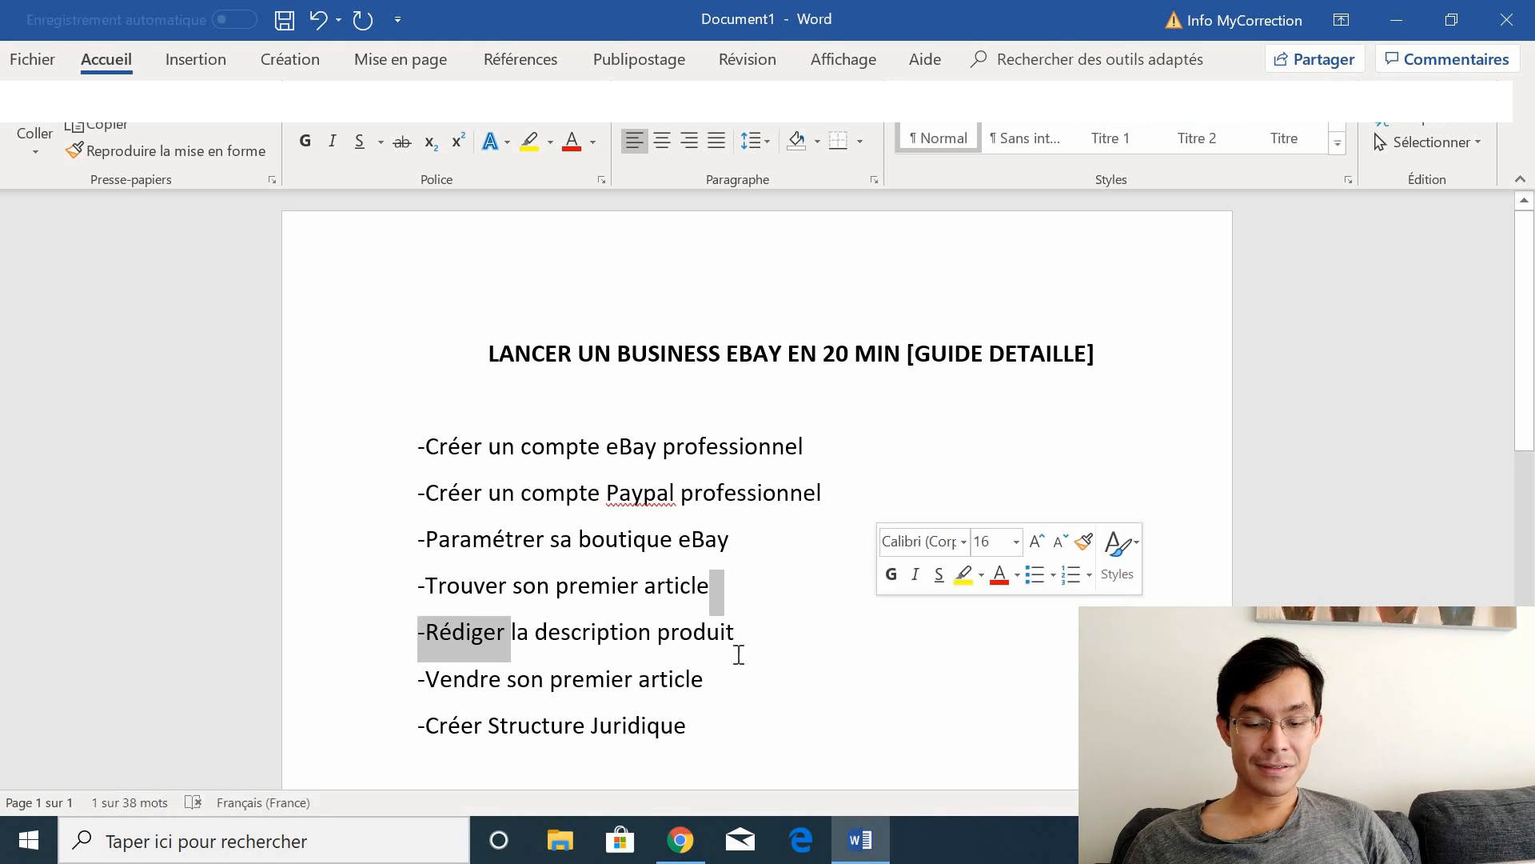
drag(704, 684, 451, 707)
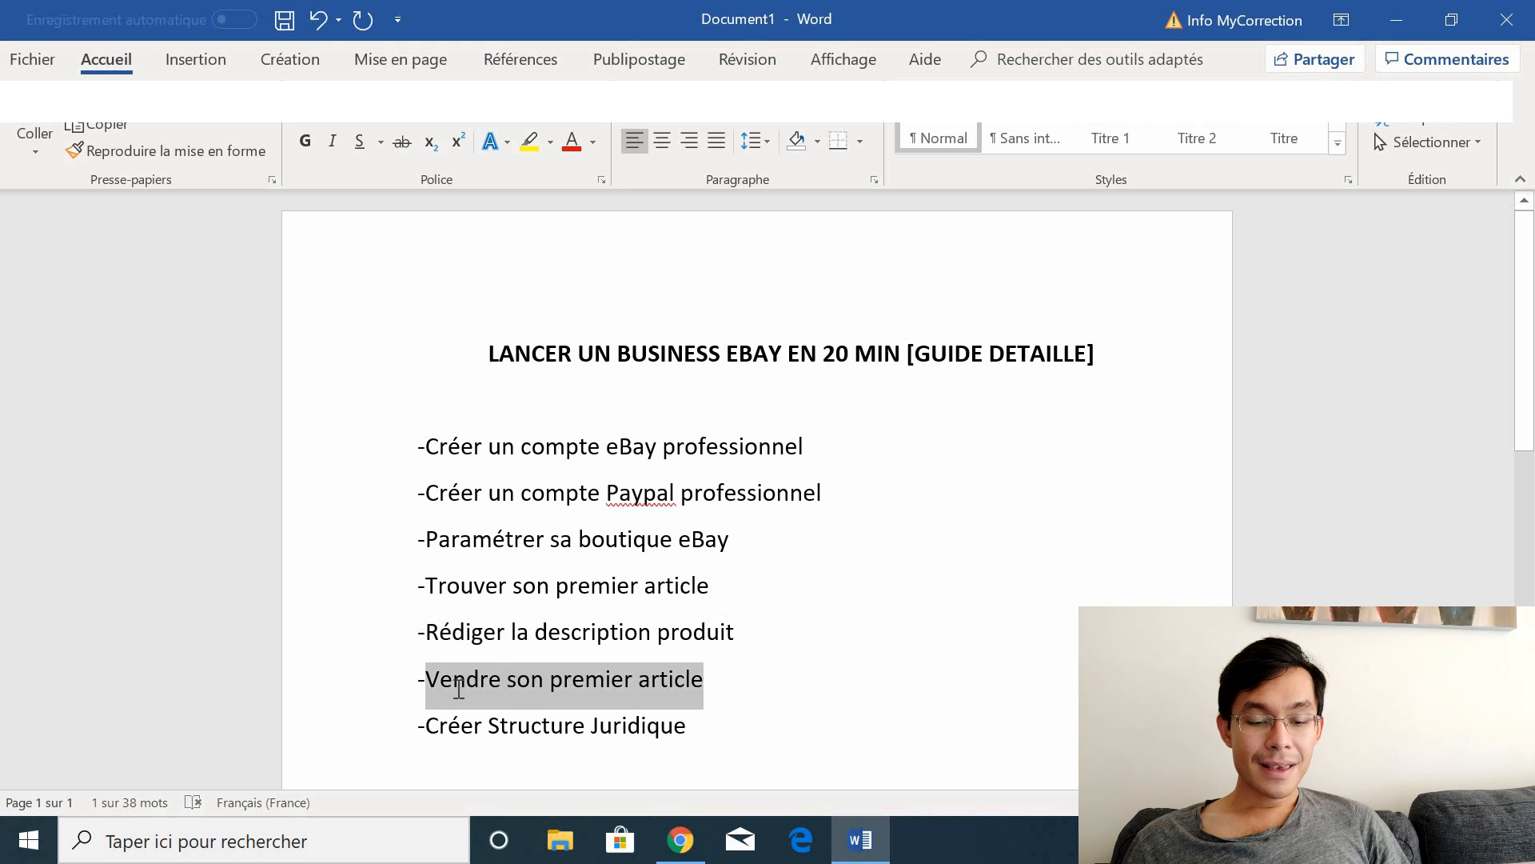
click(426, 726)
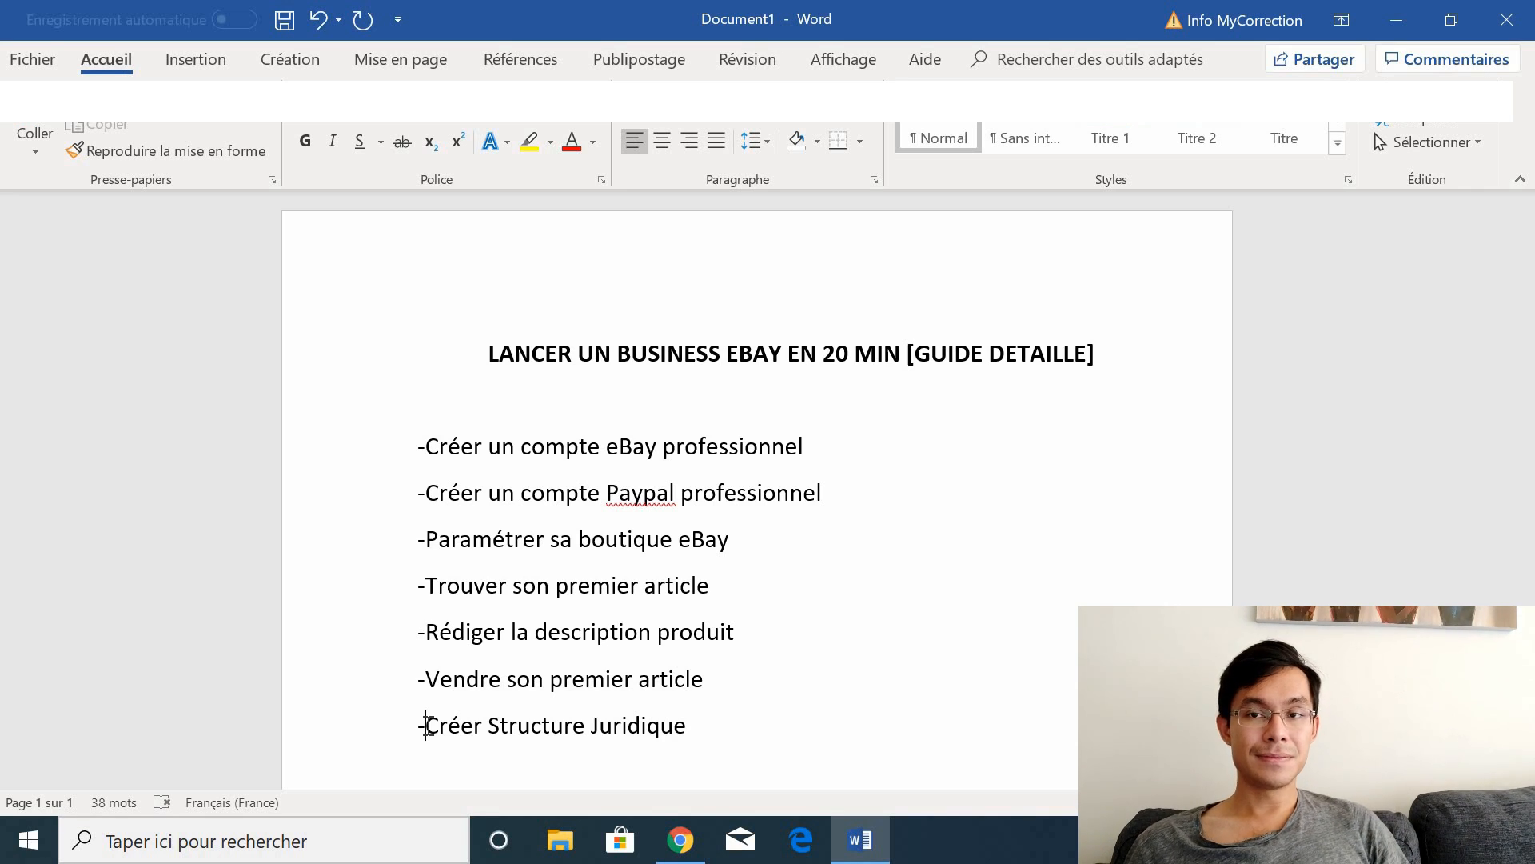
click(679, 839)
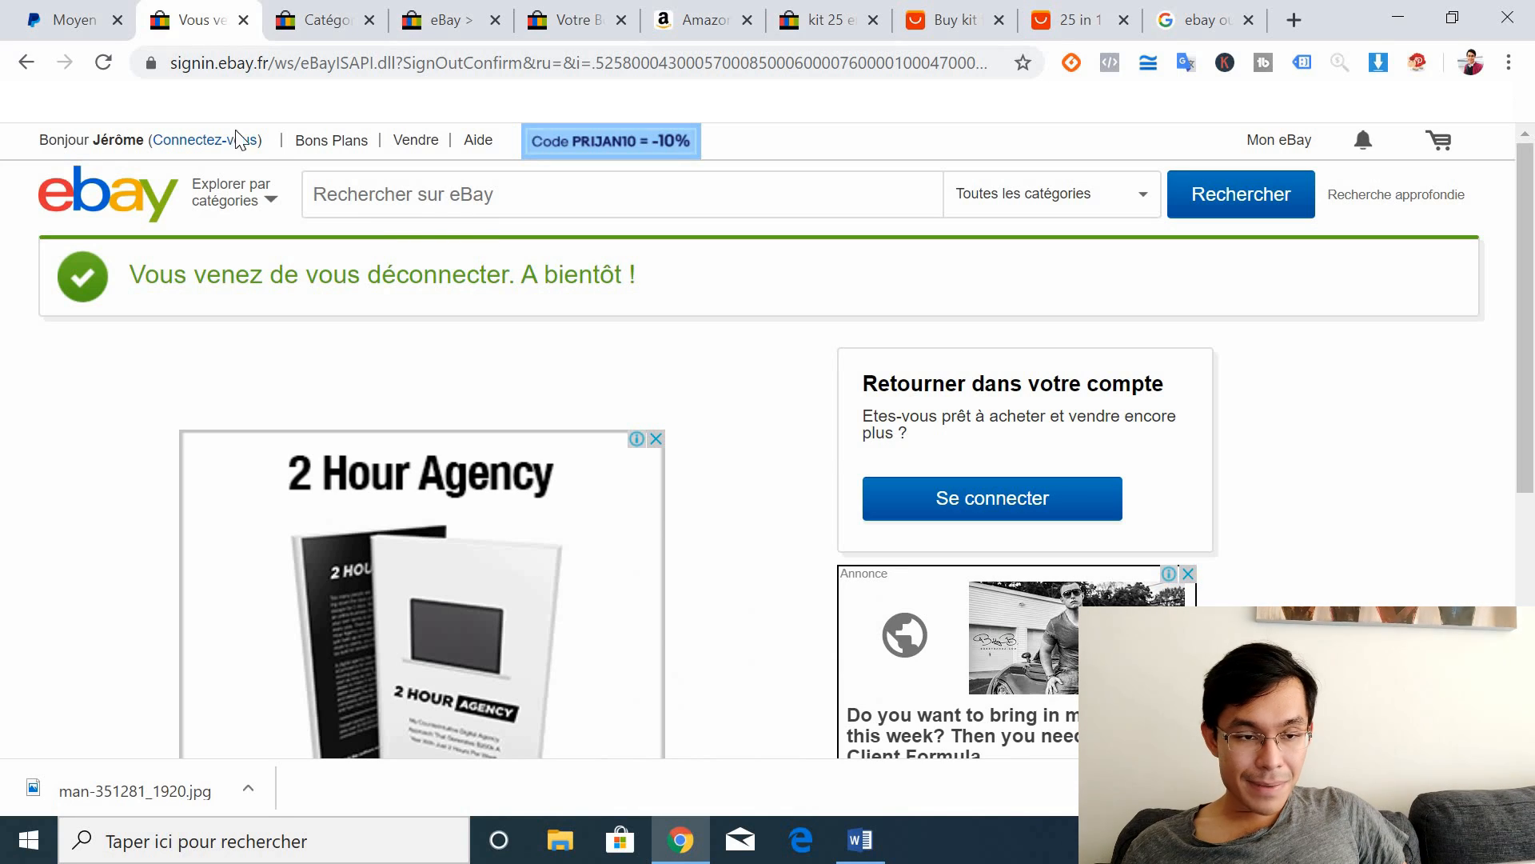
Step: Switch to a different account via Connectez-vous and reach the empty 'Créer un compte' form
click(183, 144)
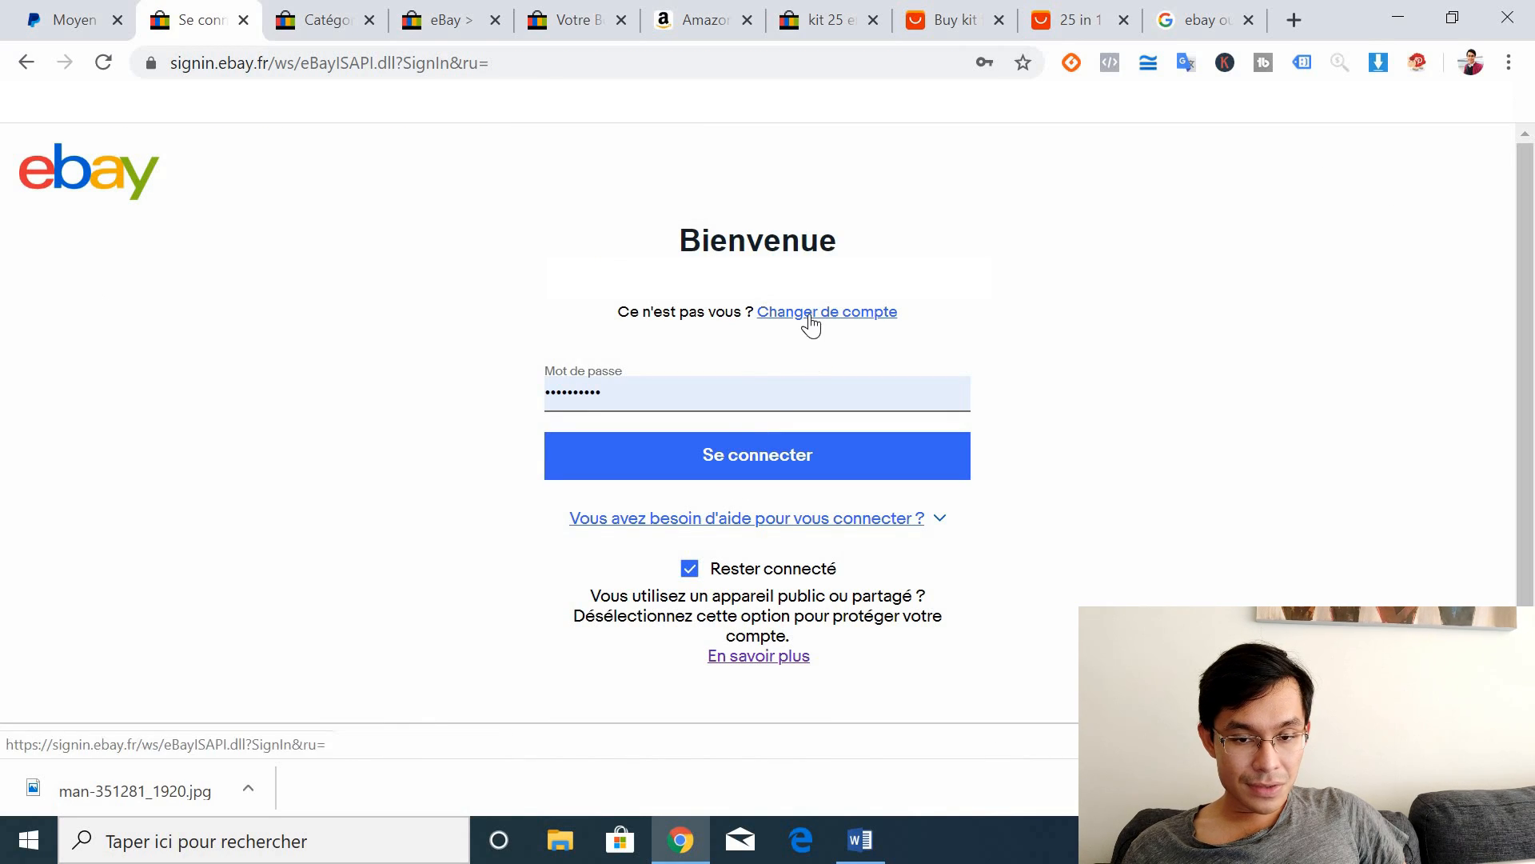
click(810, 319)
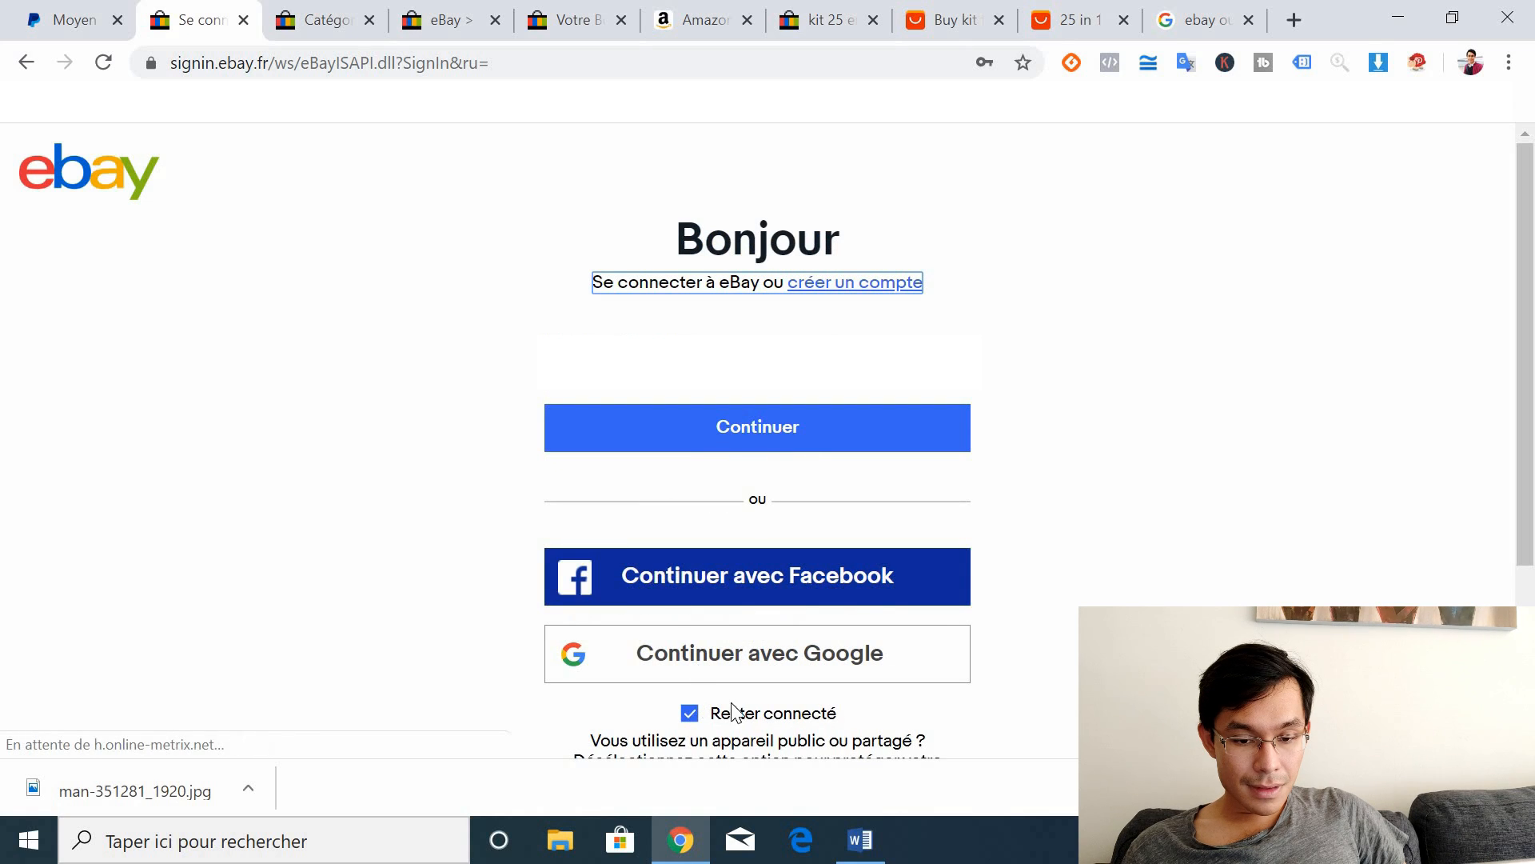
scroll(1368, 489, down, 1)
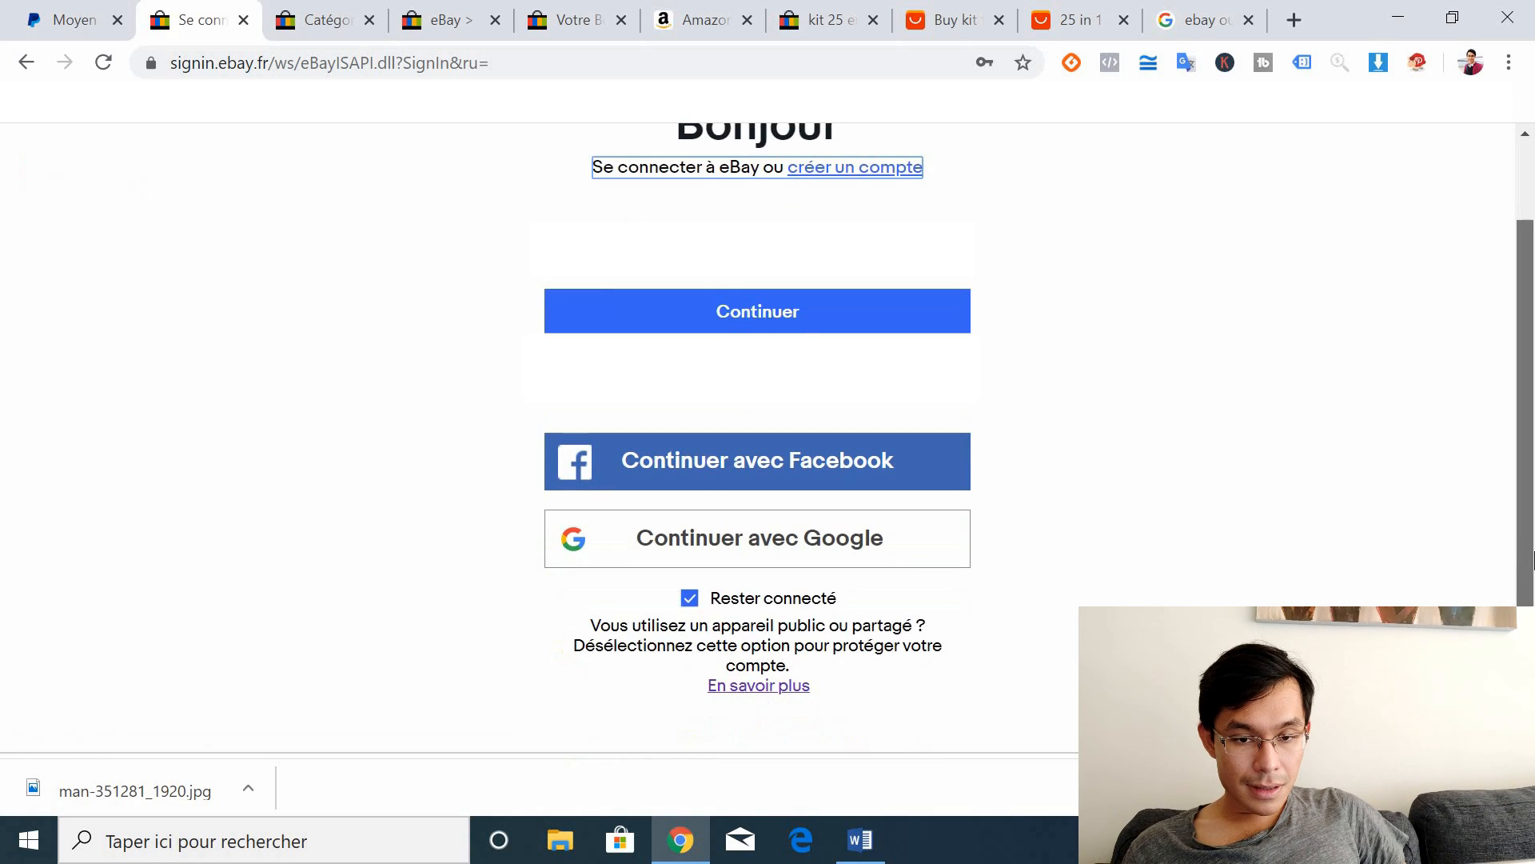
click(832, 167)
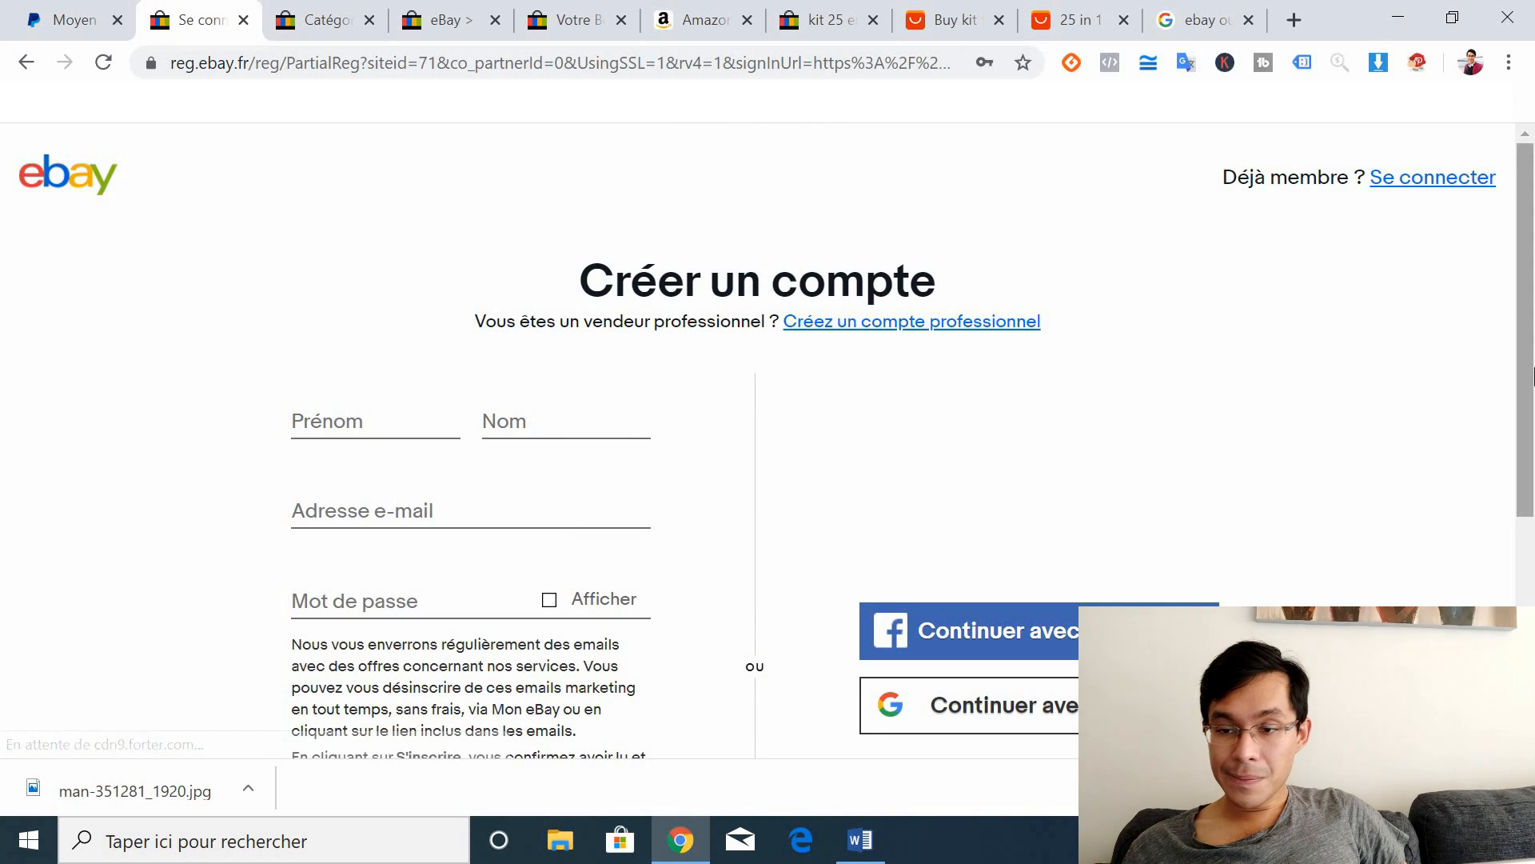
scroll(1529, 471, down, 2)
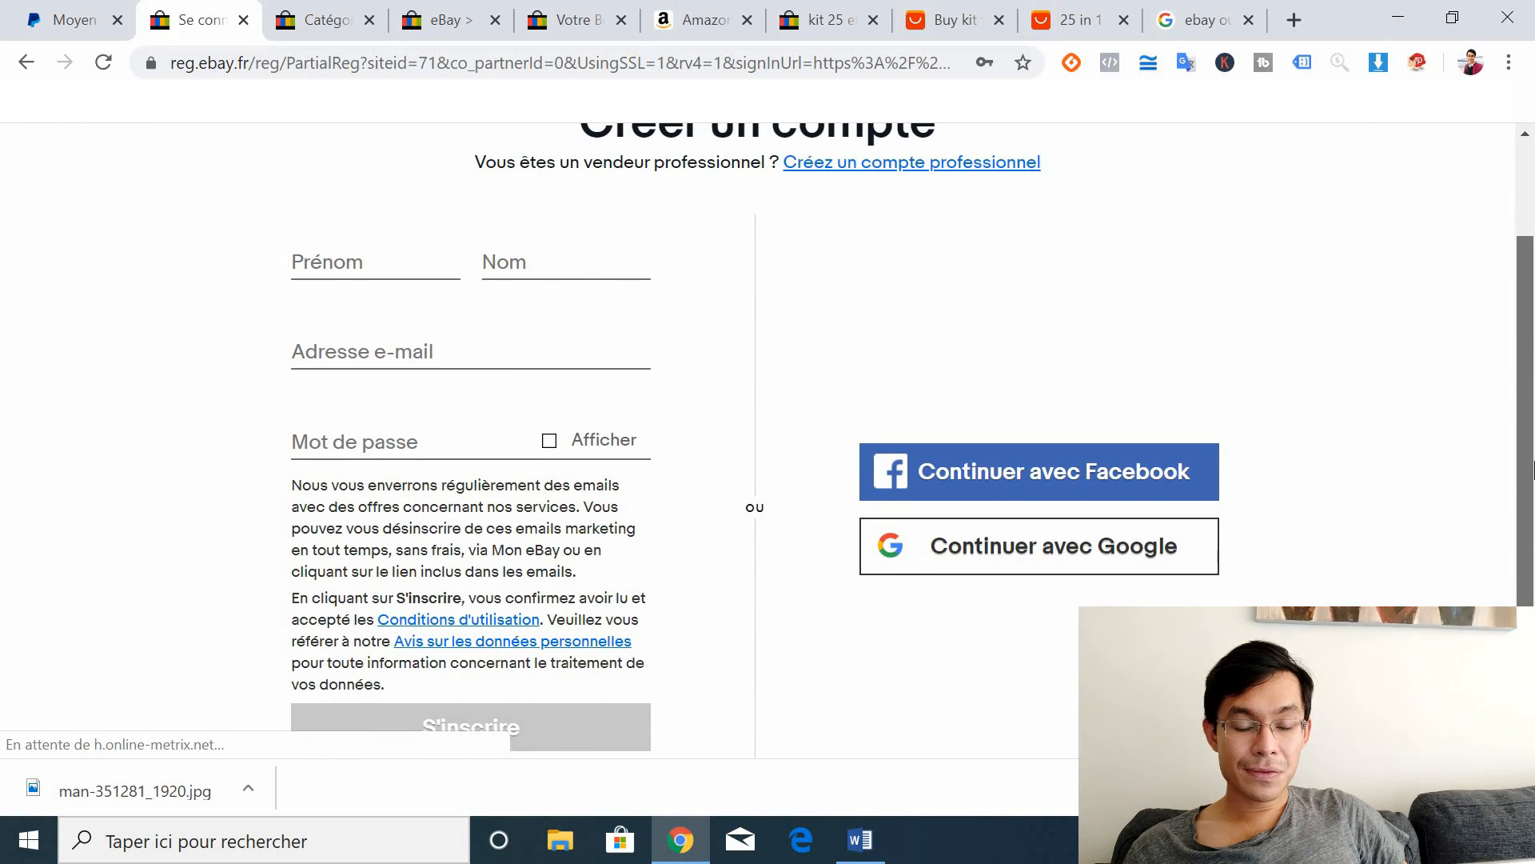
scroll(1531, 470, up, 1)
scroll(1529, 472, down, 1)
scroll(1529, 471, down, 1)
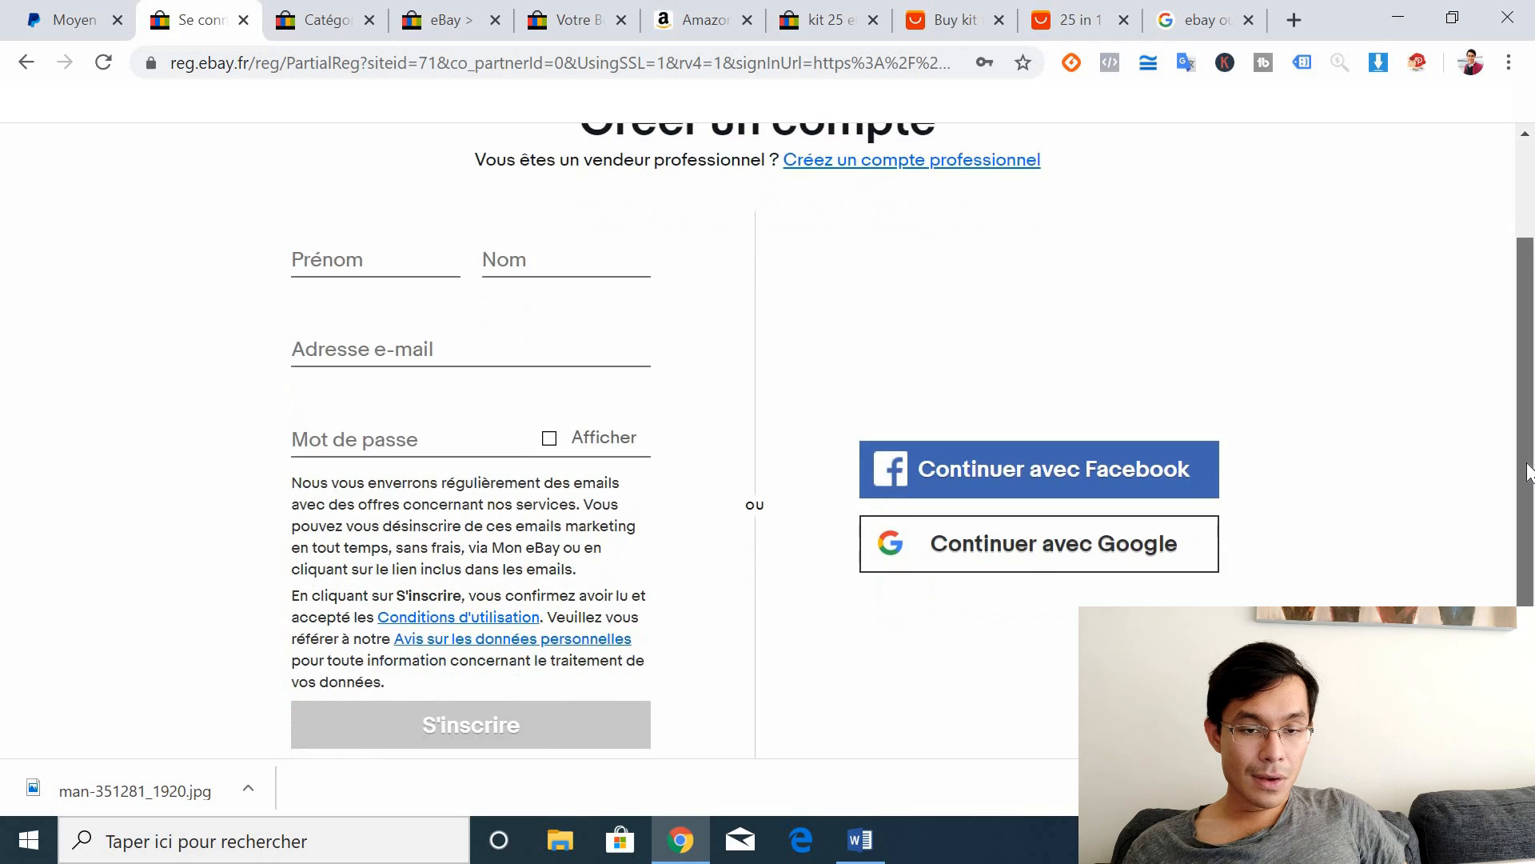
scroll(1529, 470, up, 1)
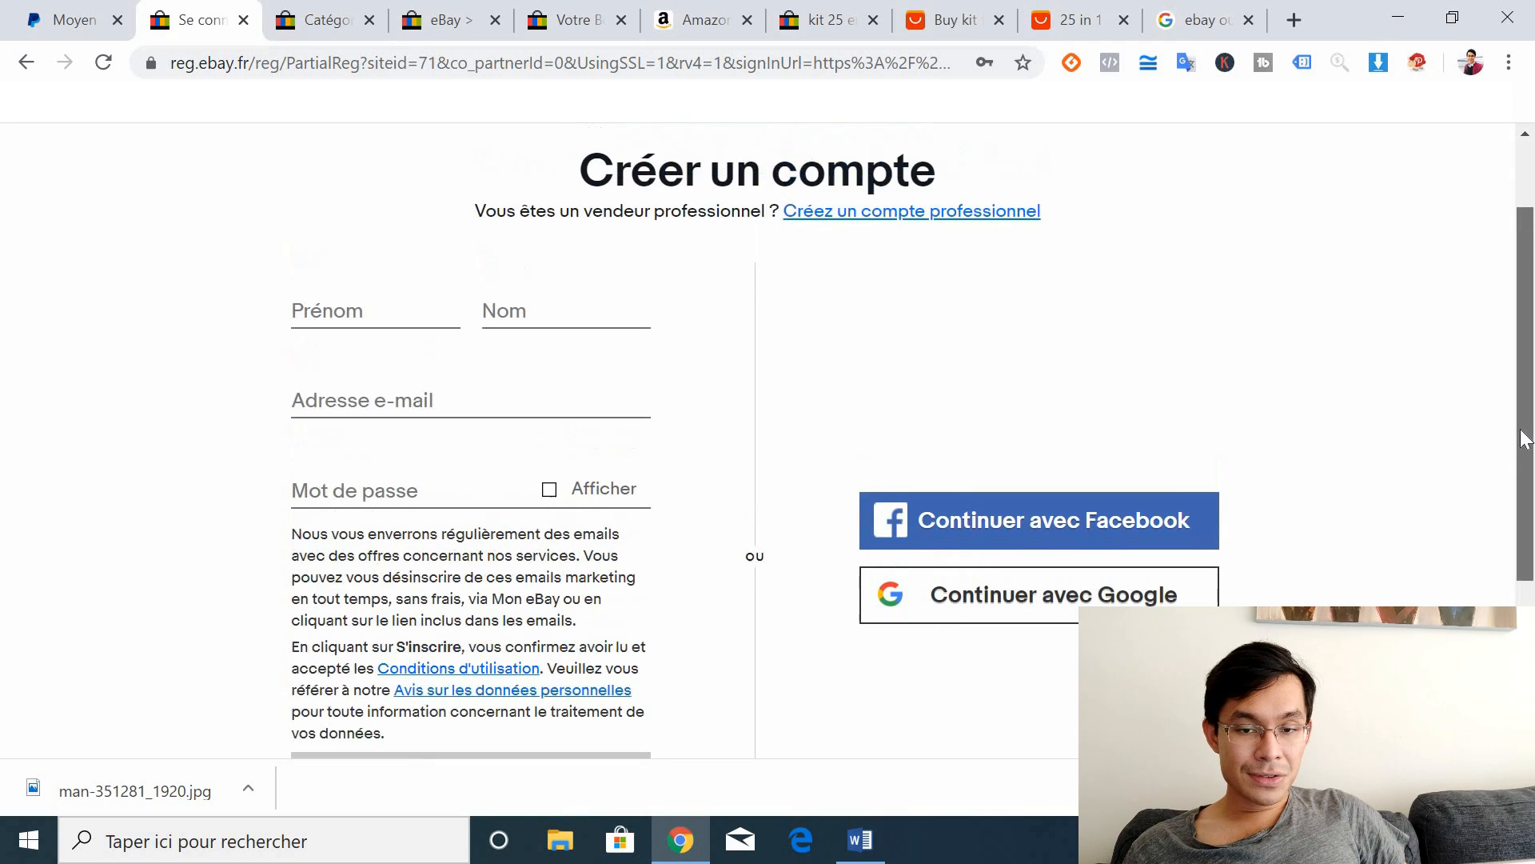
Step: Open the professional account form, review its Raison sociale and captcha fields, then go to PayPal's merchant page
click(844, 219)
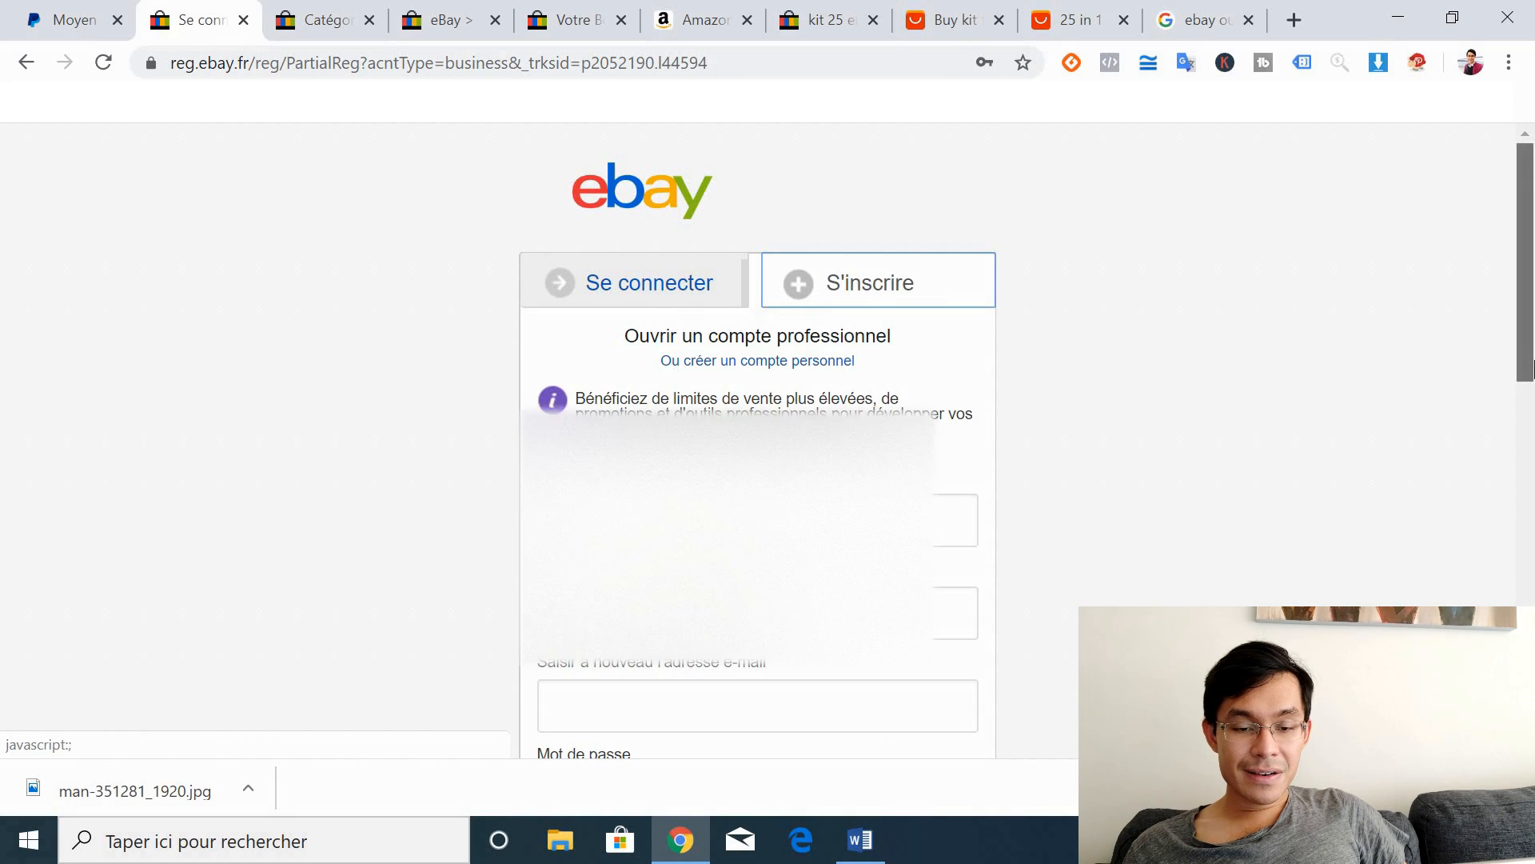
scroll(1447, 370, down, 3)
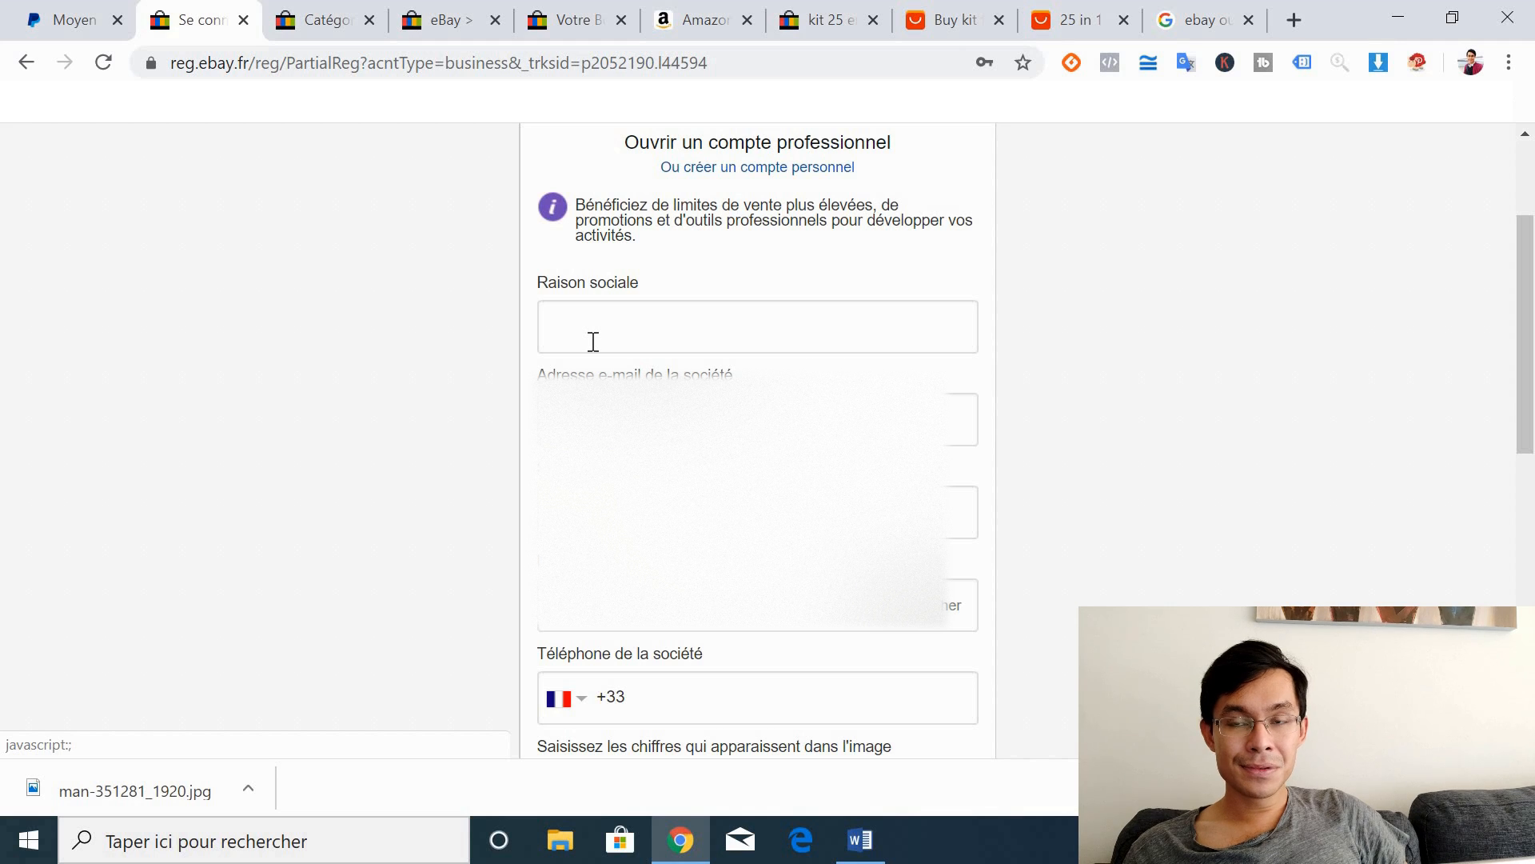
click(594, 342)
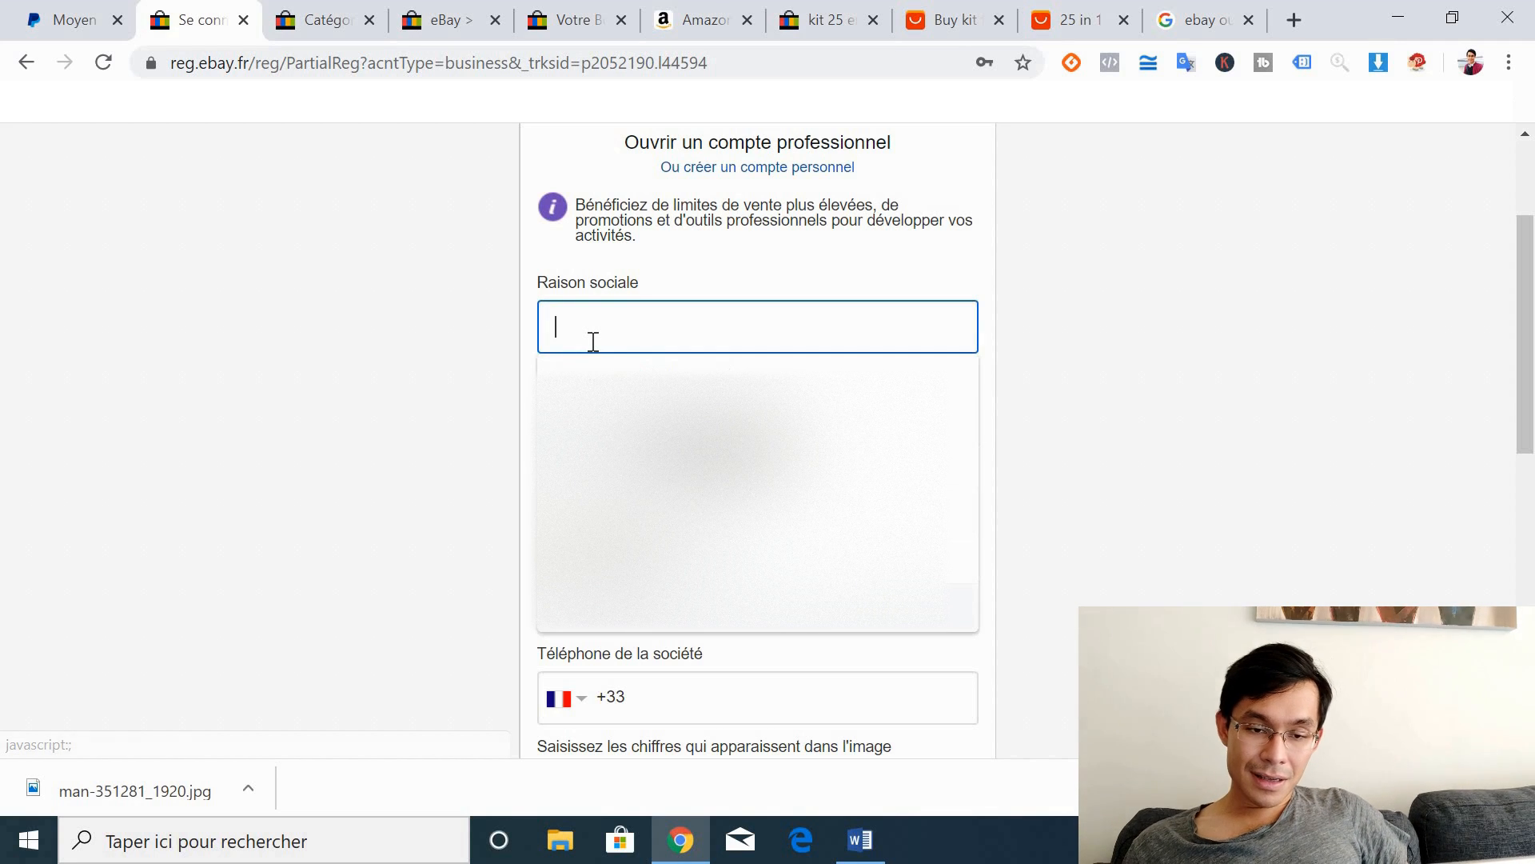
click(503, 338)
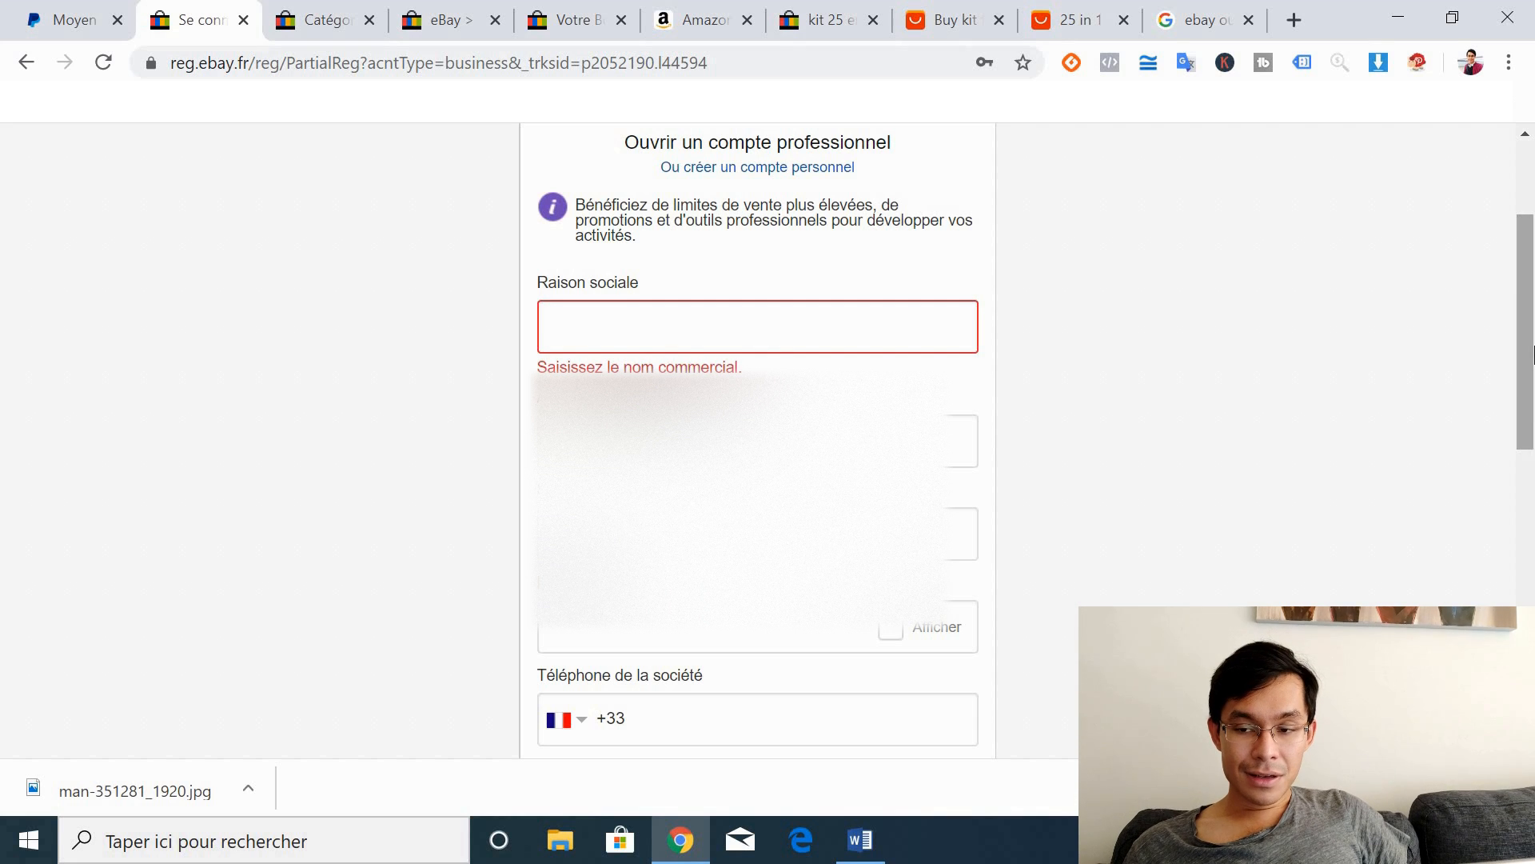
scroll(1533, 439, down, 4)
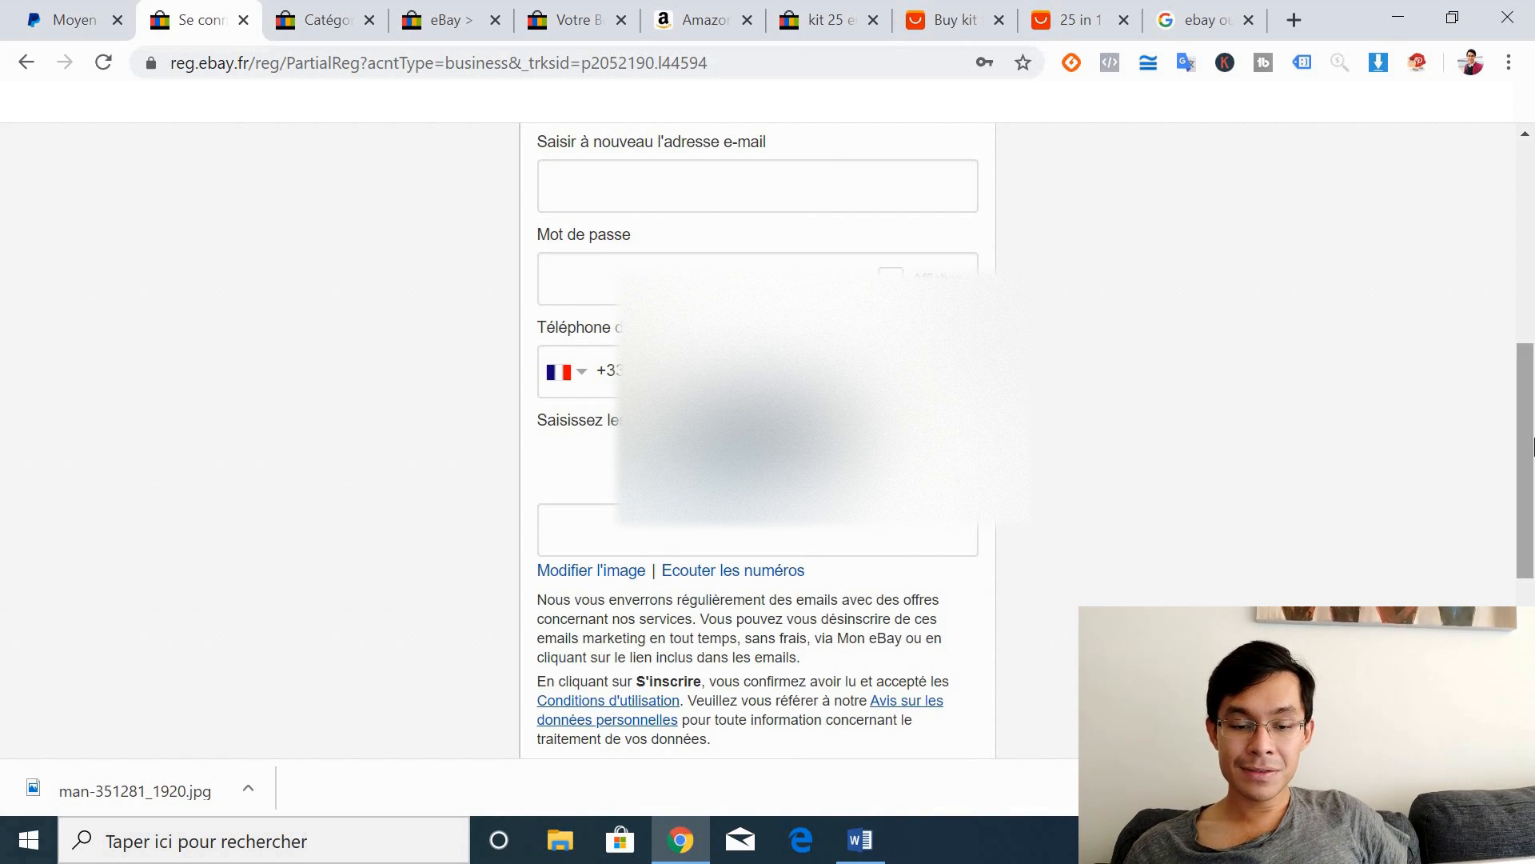
scroll(1525, 448, down, 3)
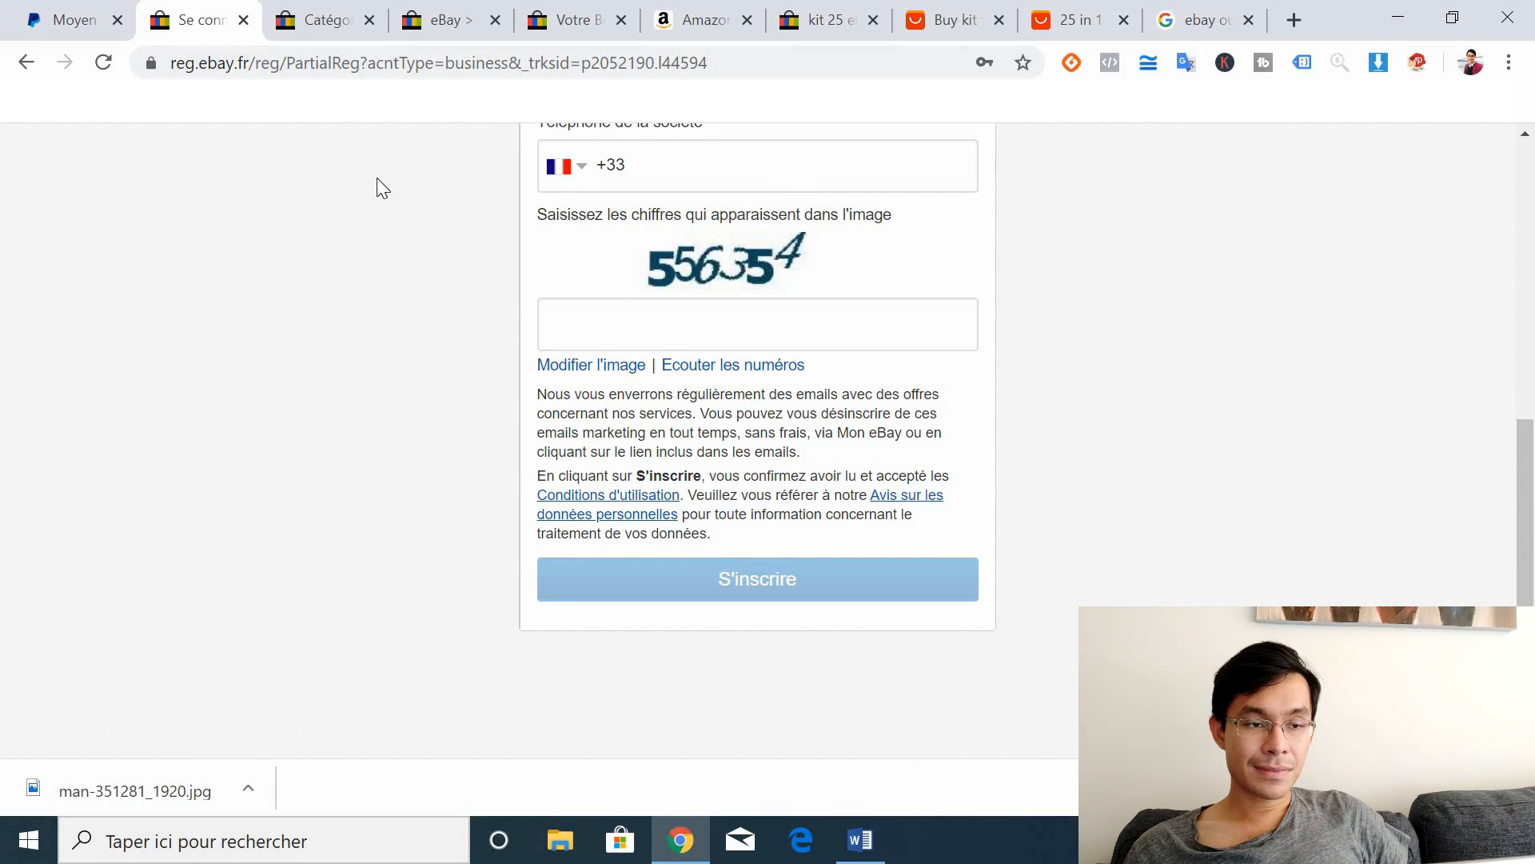
click(76, 20)
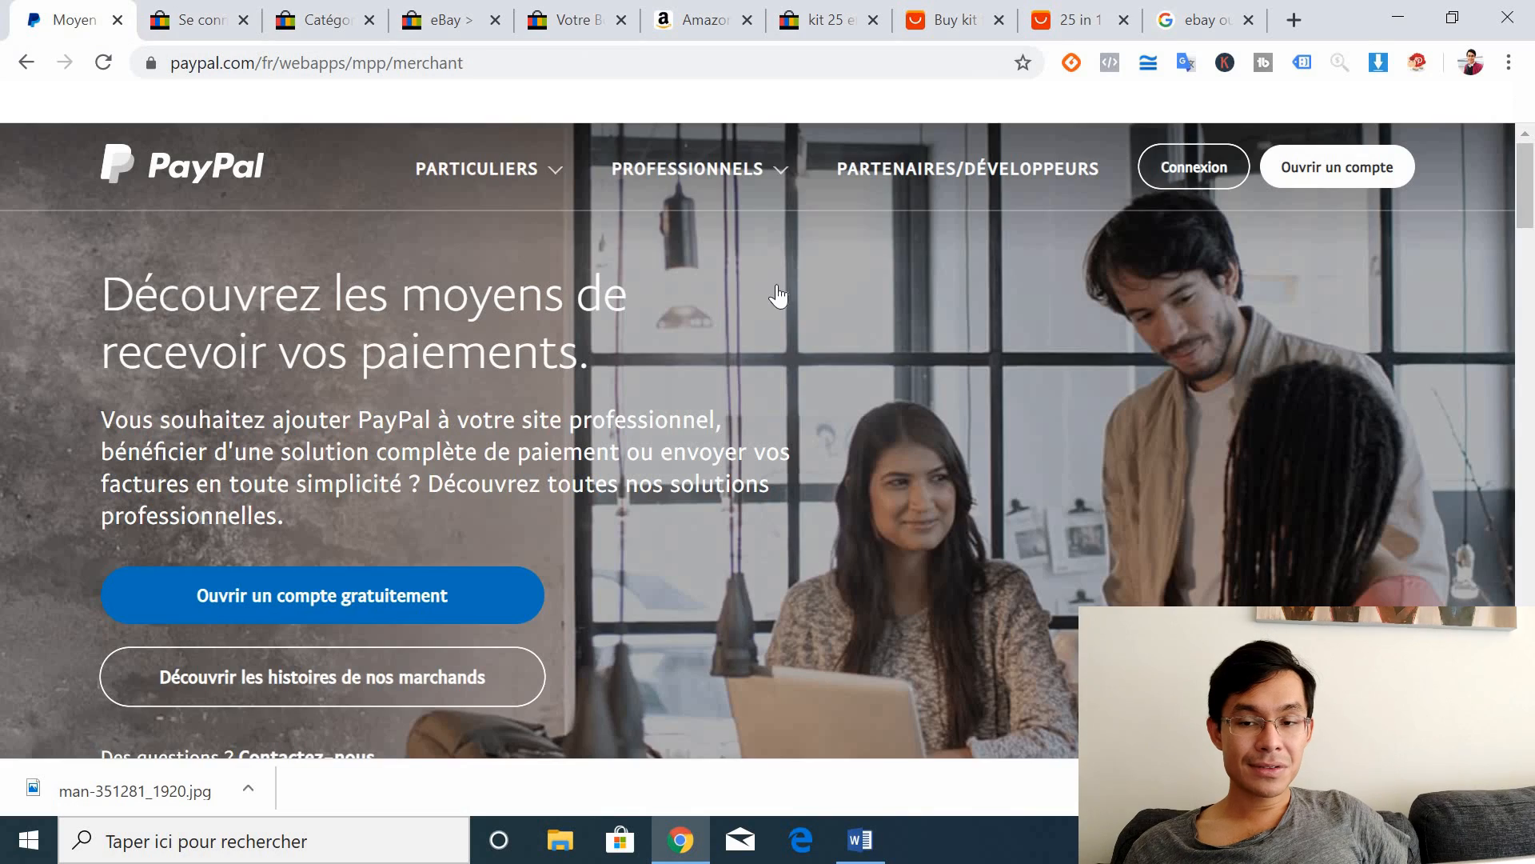
Step: Start a new PayPal account, choose Compte Professionnel and continue to the business sign-up page
click(479, 168)
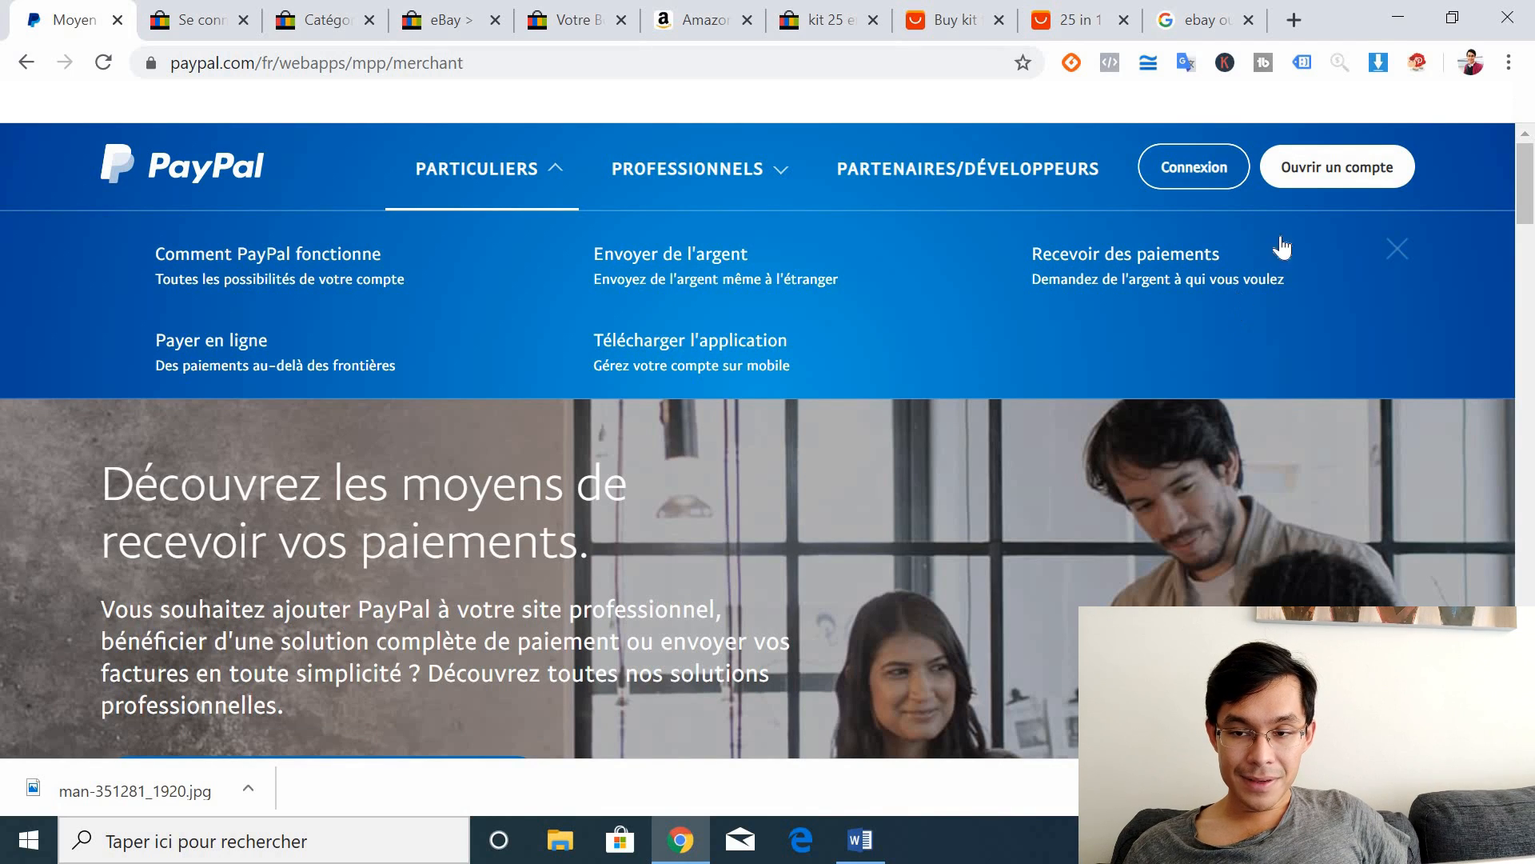
click(1310, 189)
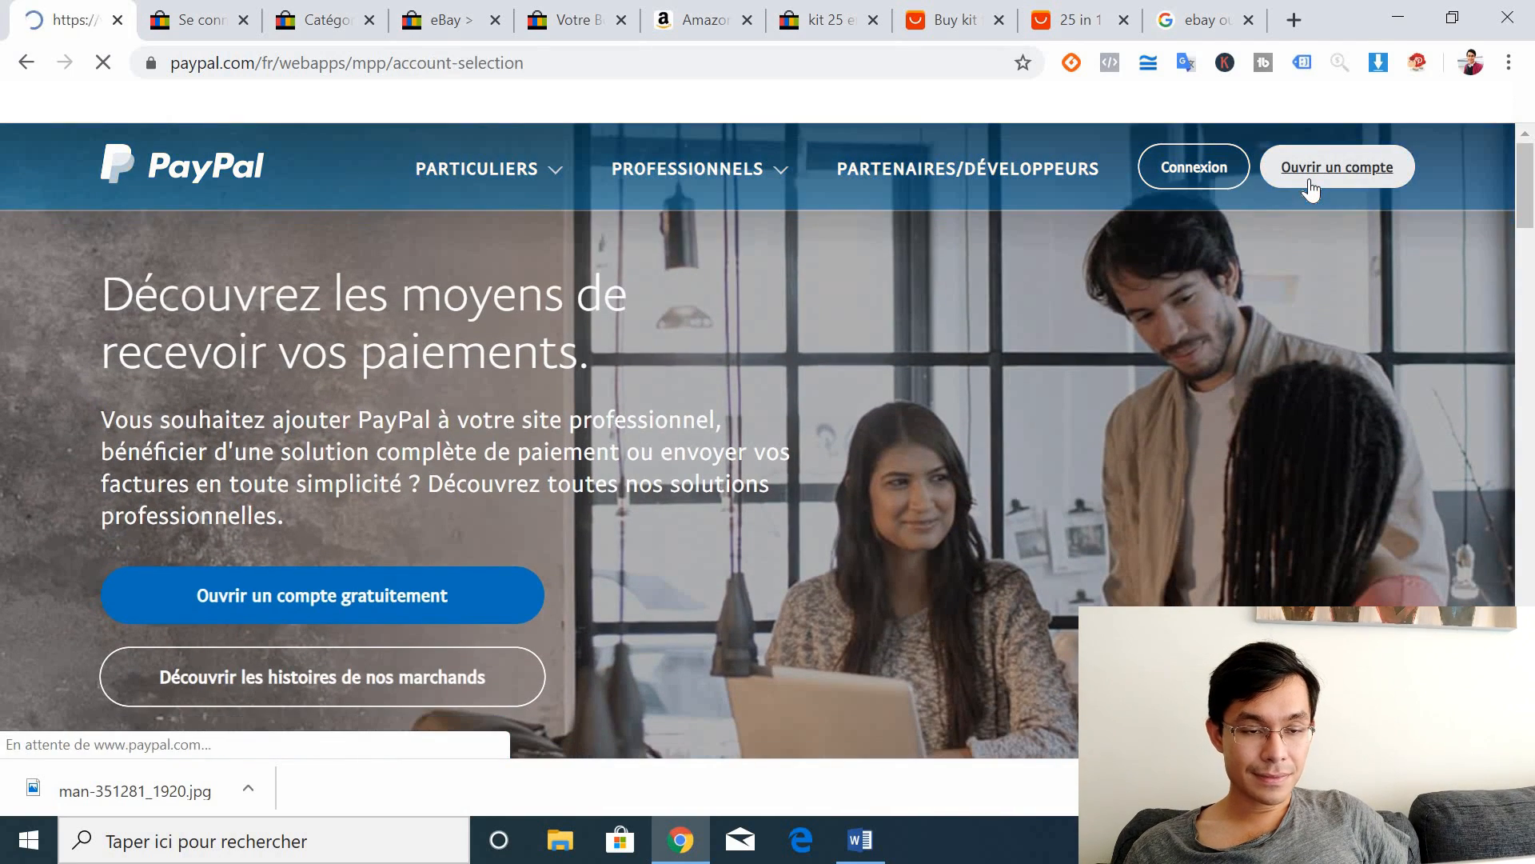
scroll(1534, 320, down, 1)
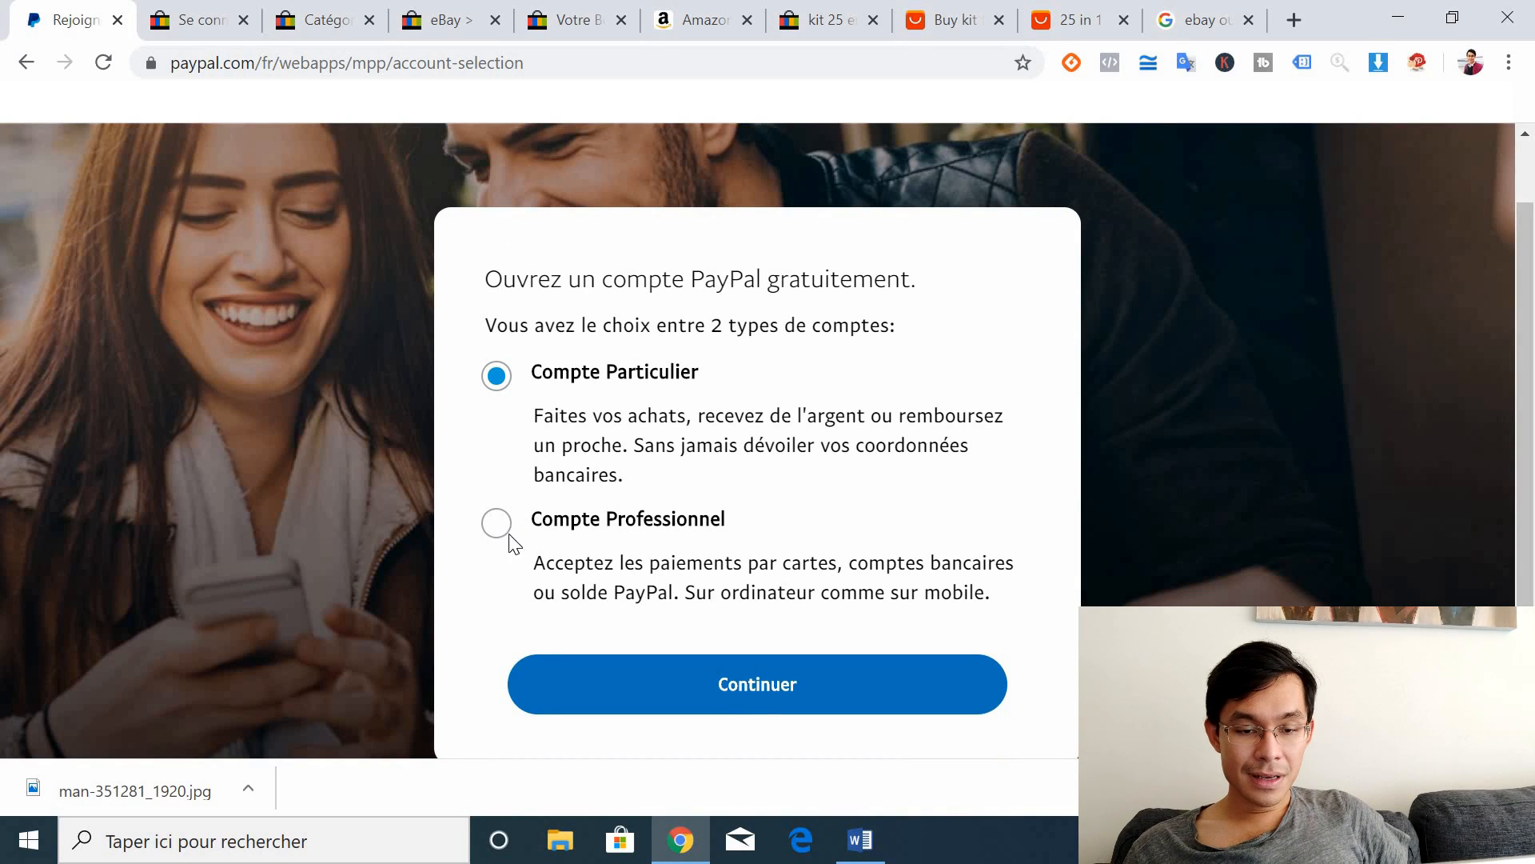
click(496, 523)
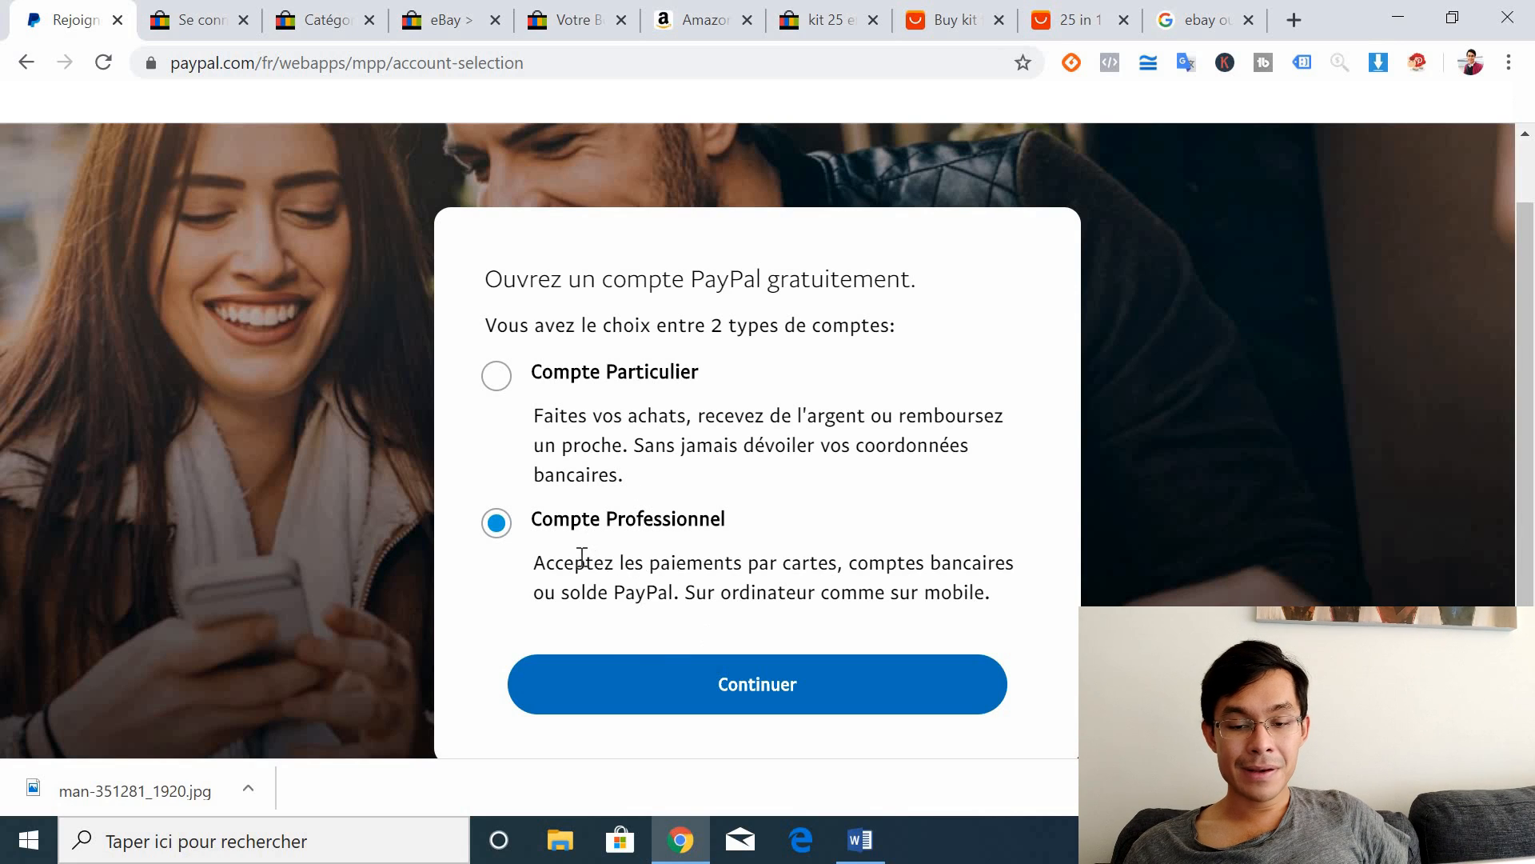
drag(554, 563, 574, 563)
drag(802, 598, 796, 596)
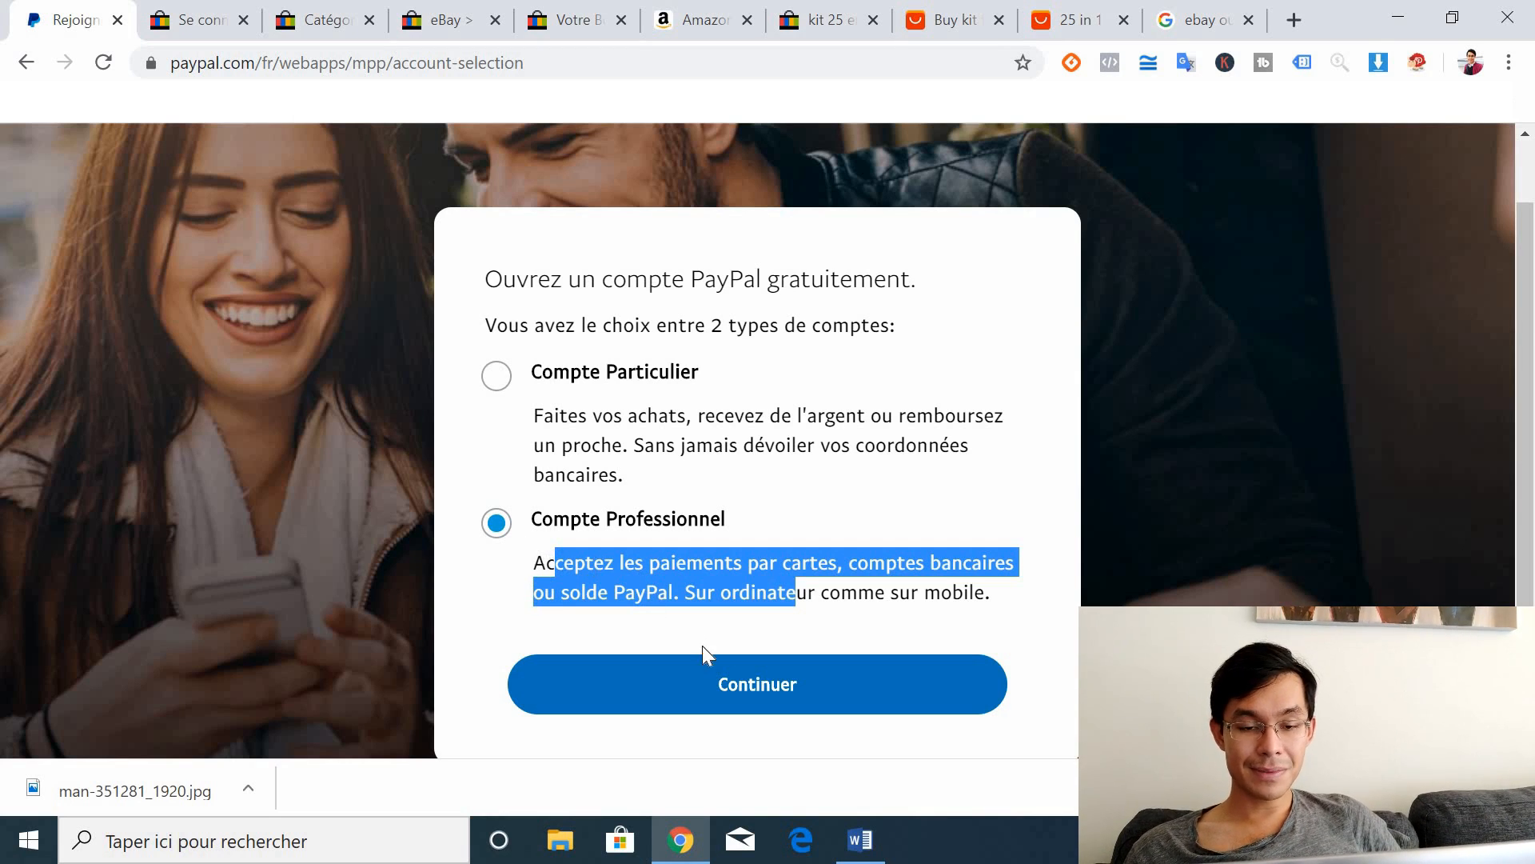
click(696, 681)
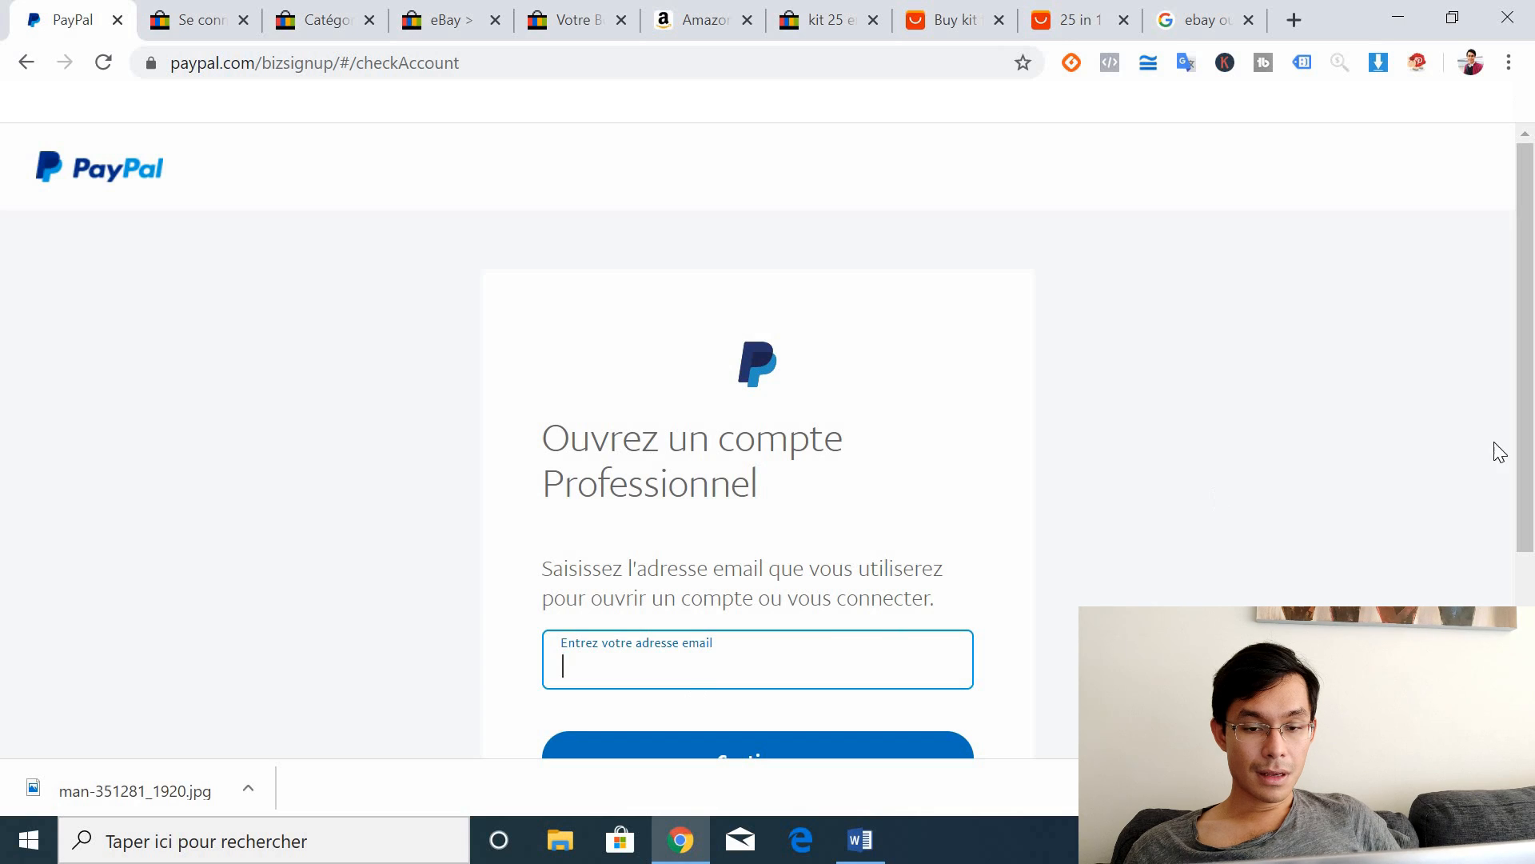
Step: Enter the business account's e-mail address on the PayPal sign-up page and submit it
double_click(650, 483)
scroll(719, 479, down, 2)
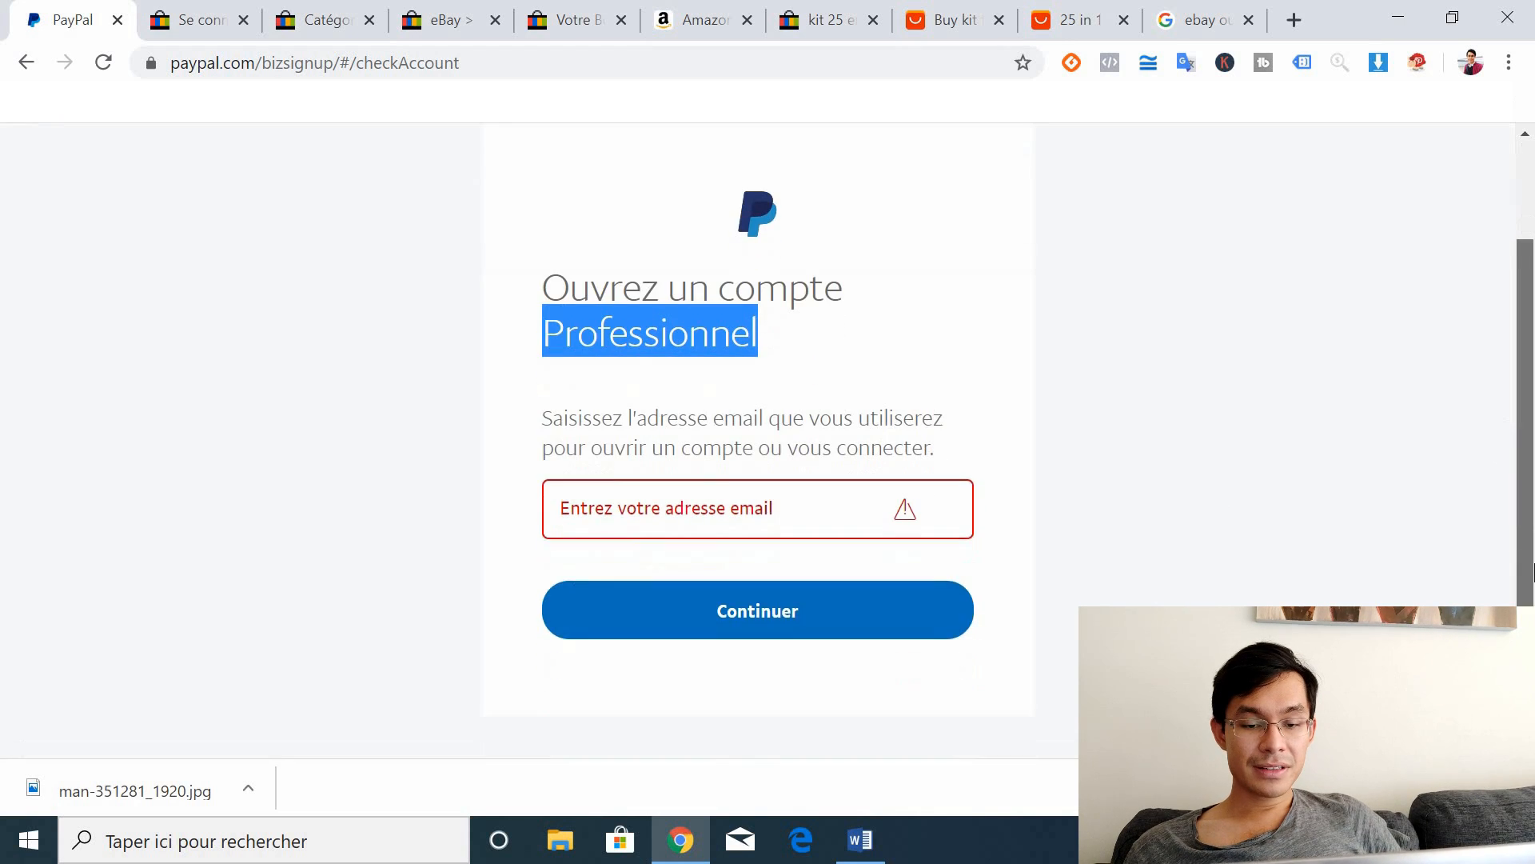
click(762, 480)
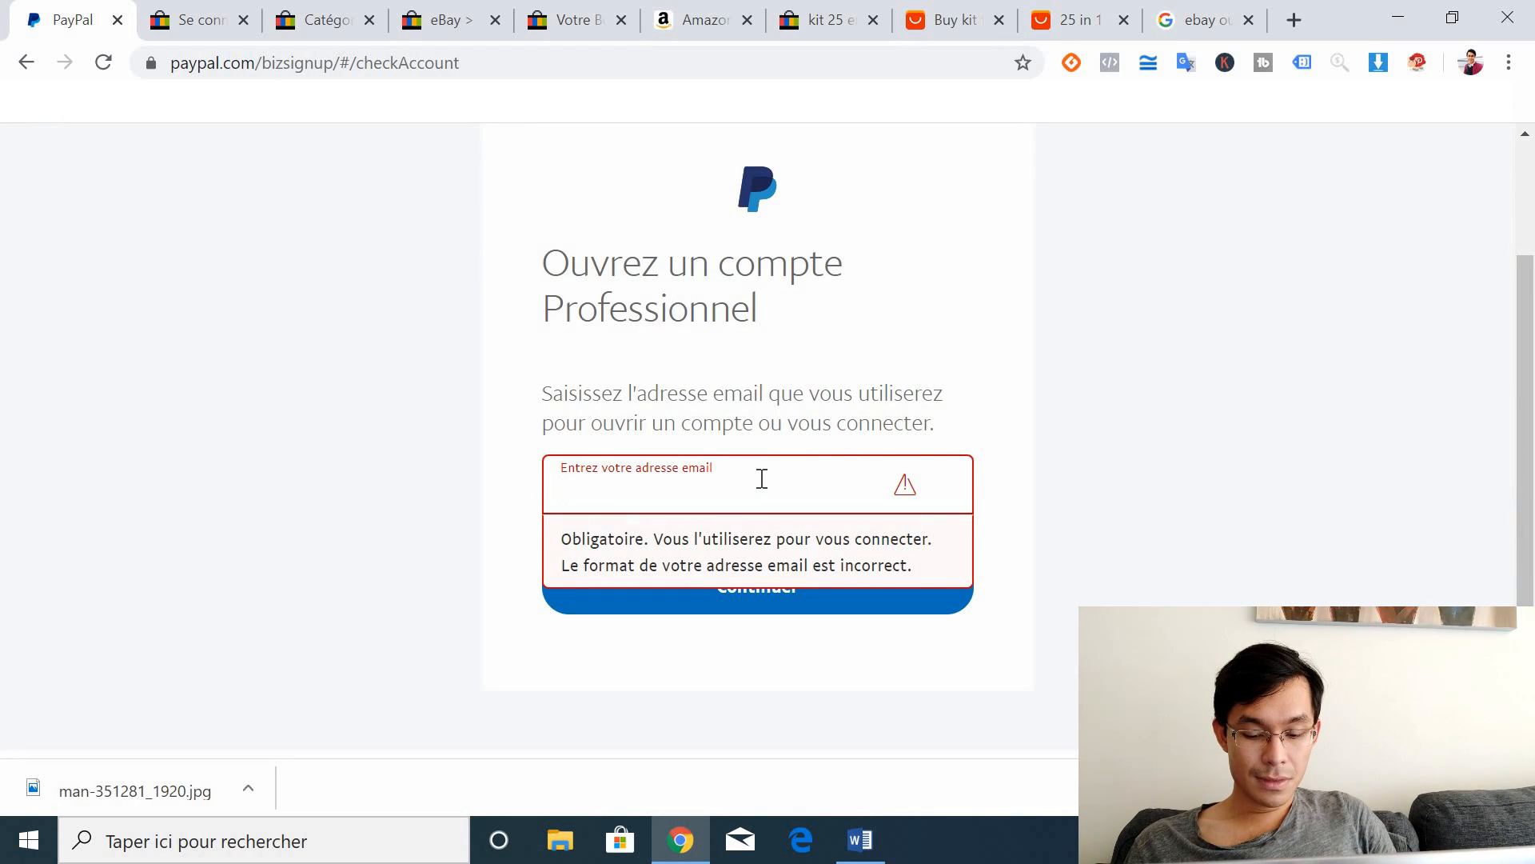
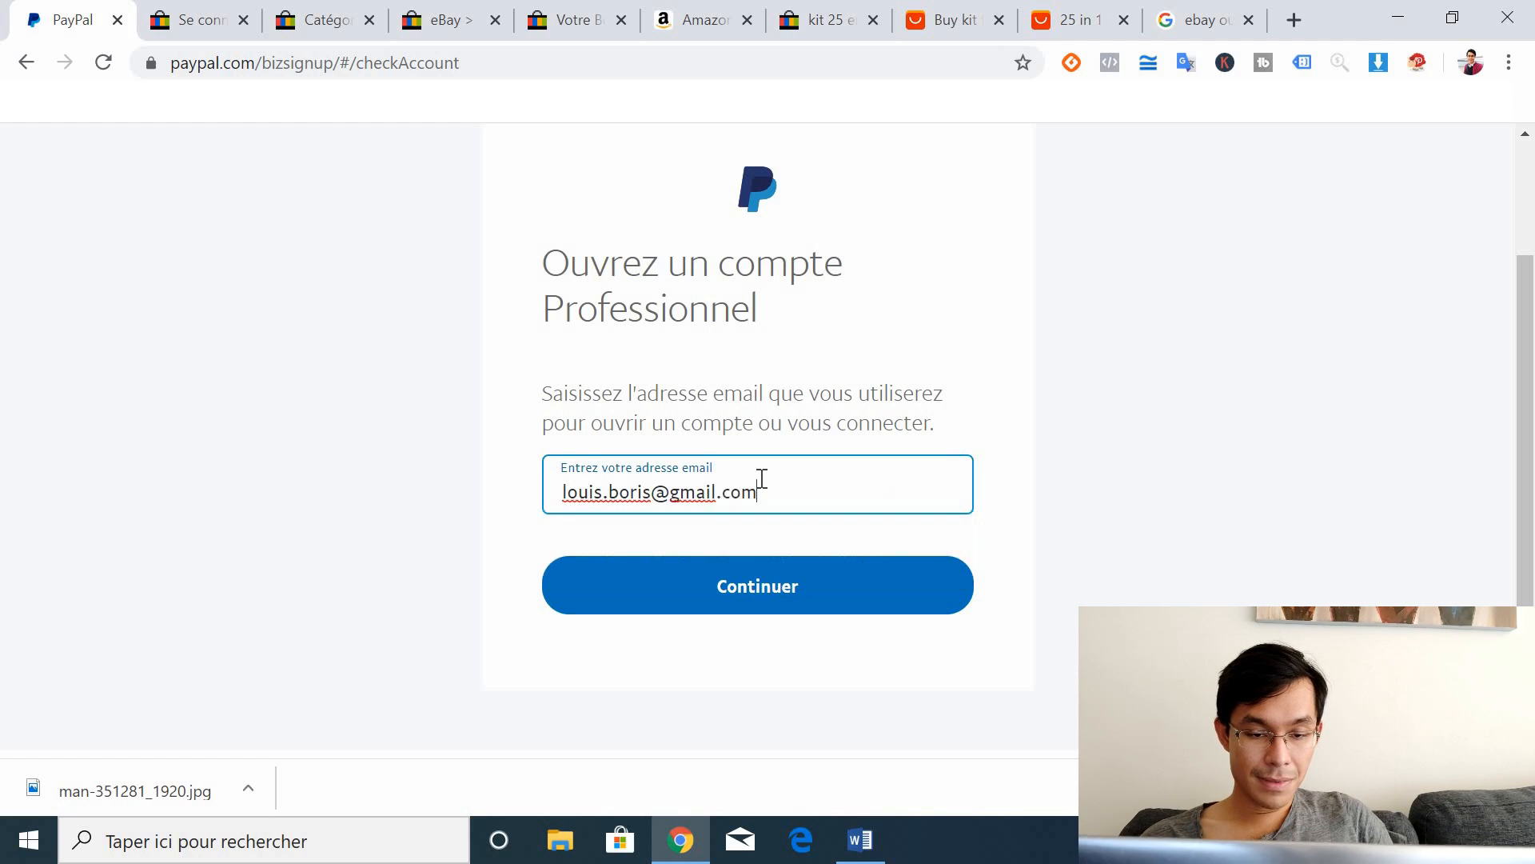
click(652, 496)
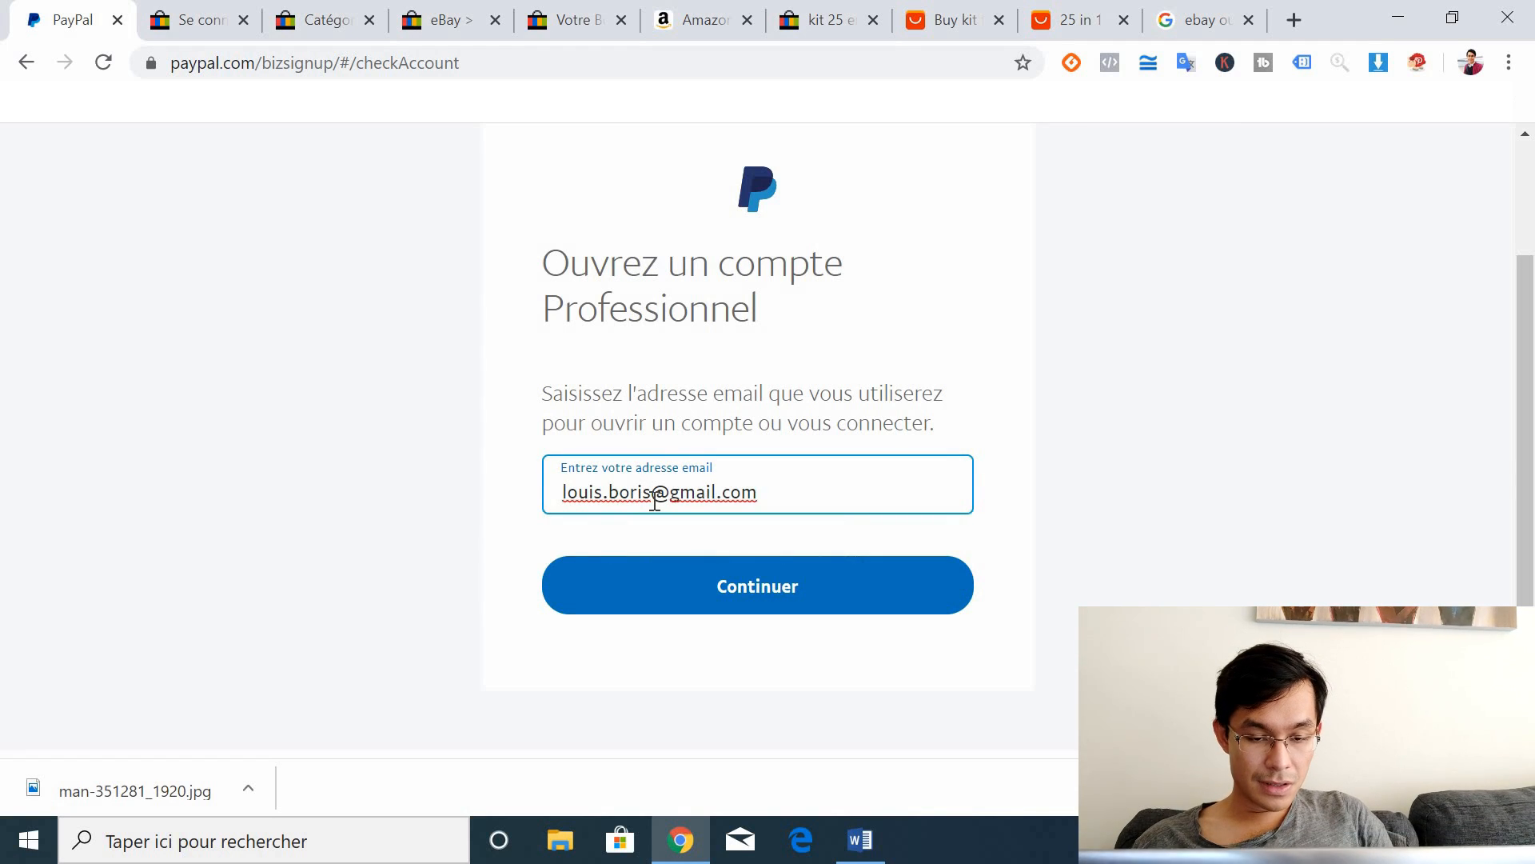
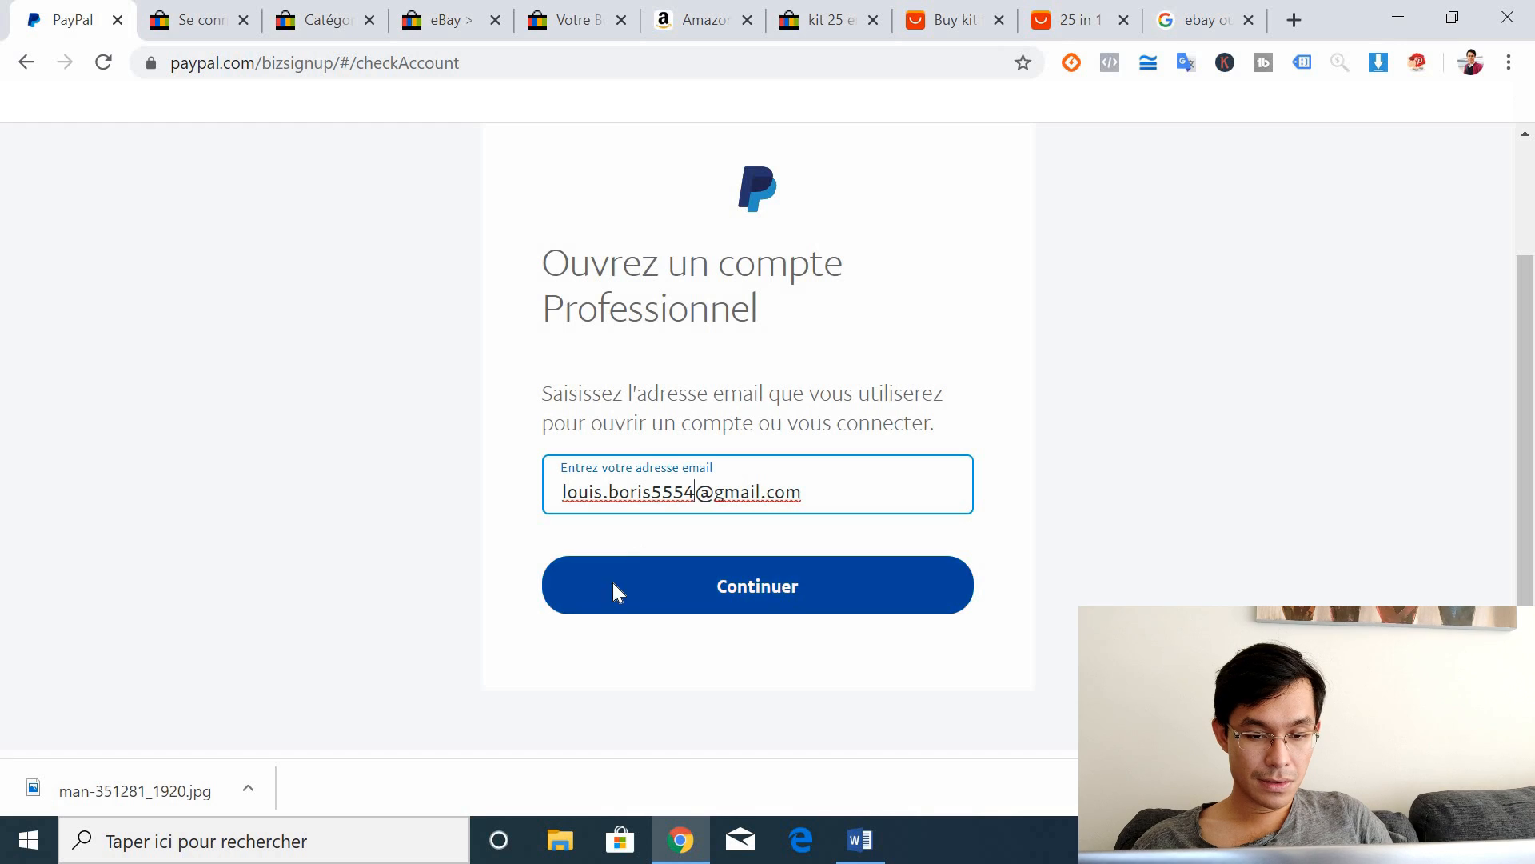
click(613, 584)
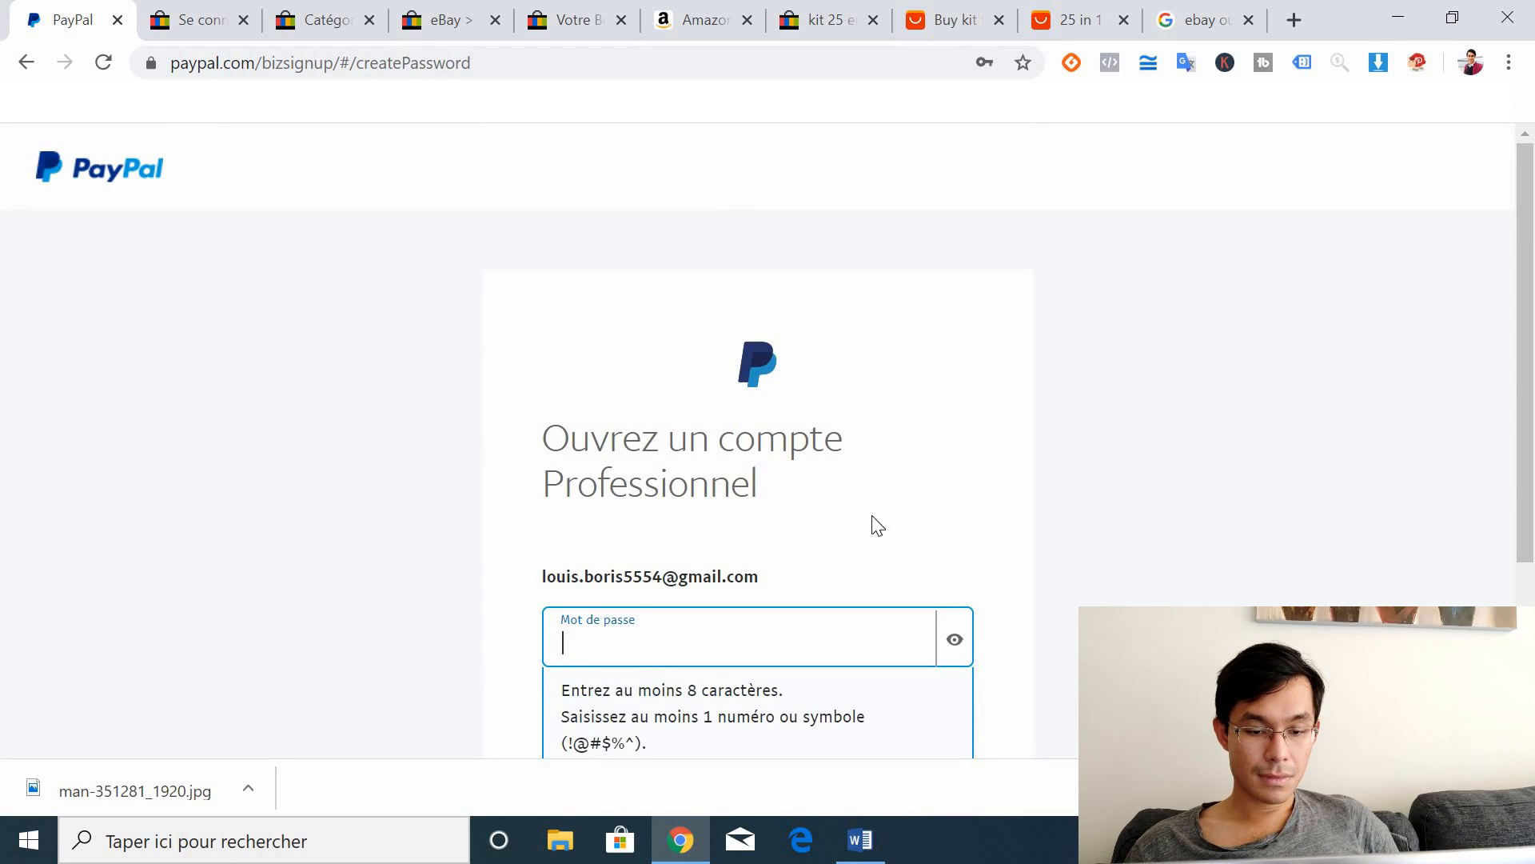
Step: Type an 8-character account password and continue toward the company details
drag(1533, 443, 1533, 533)
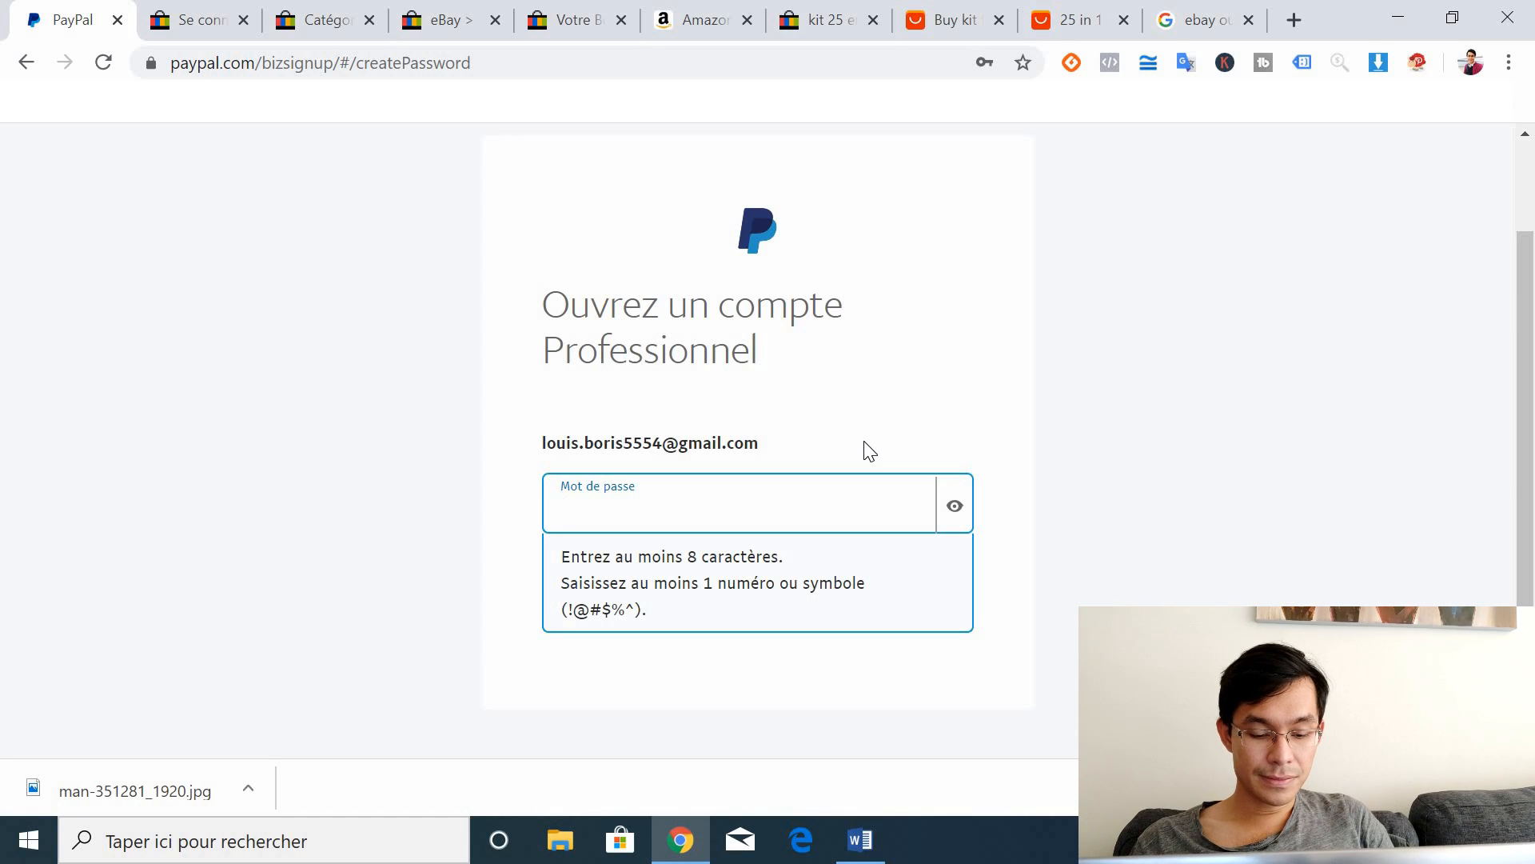
text(••••••)
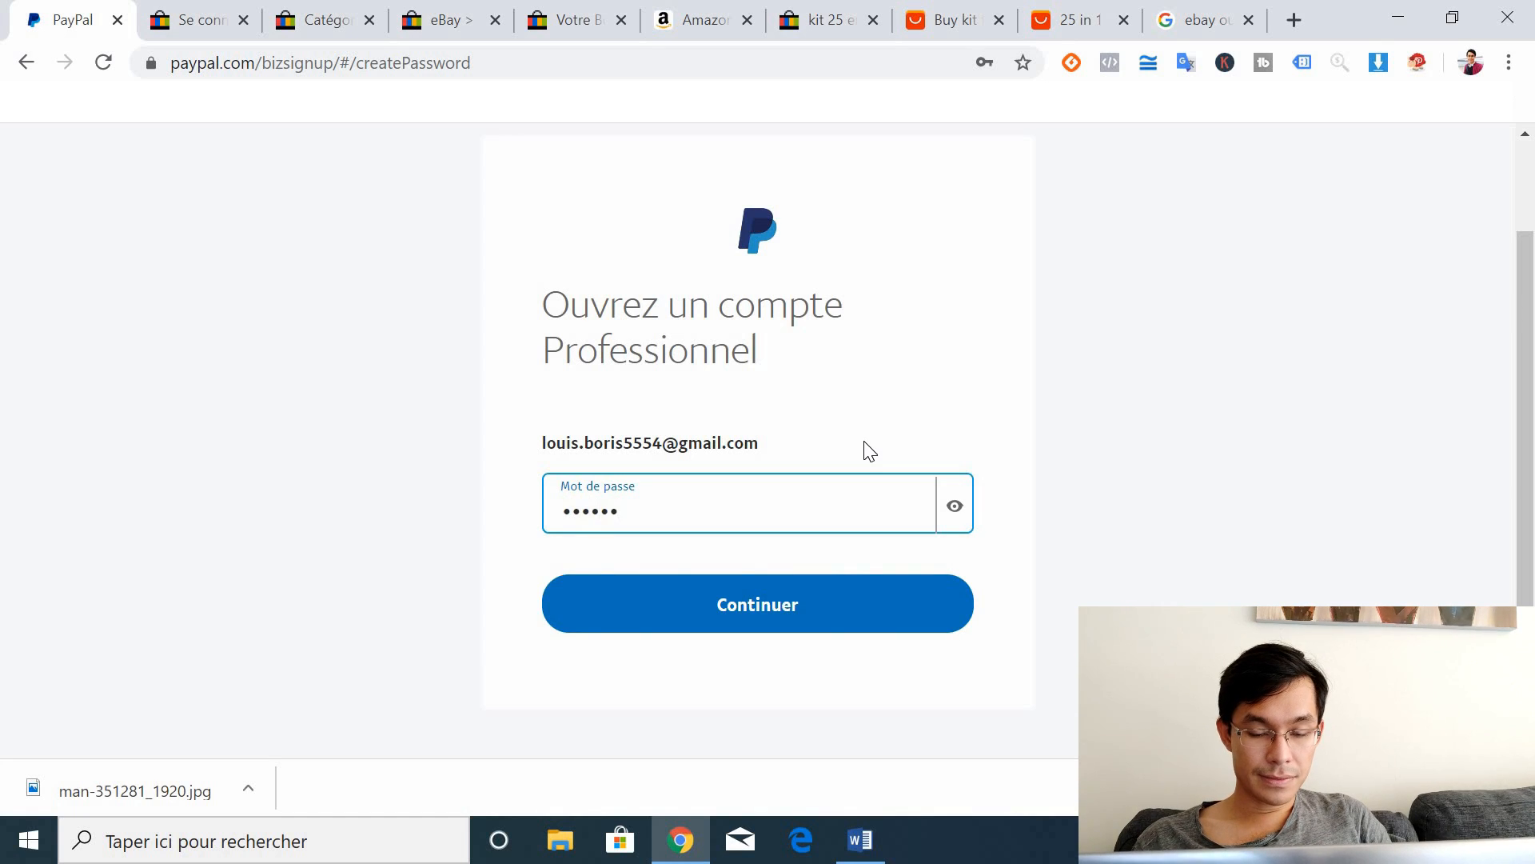
text(••)
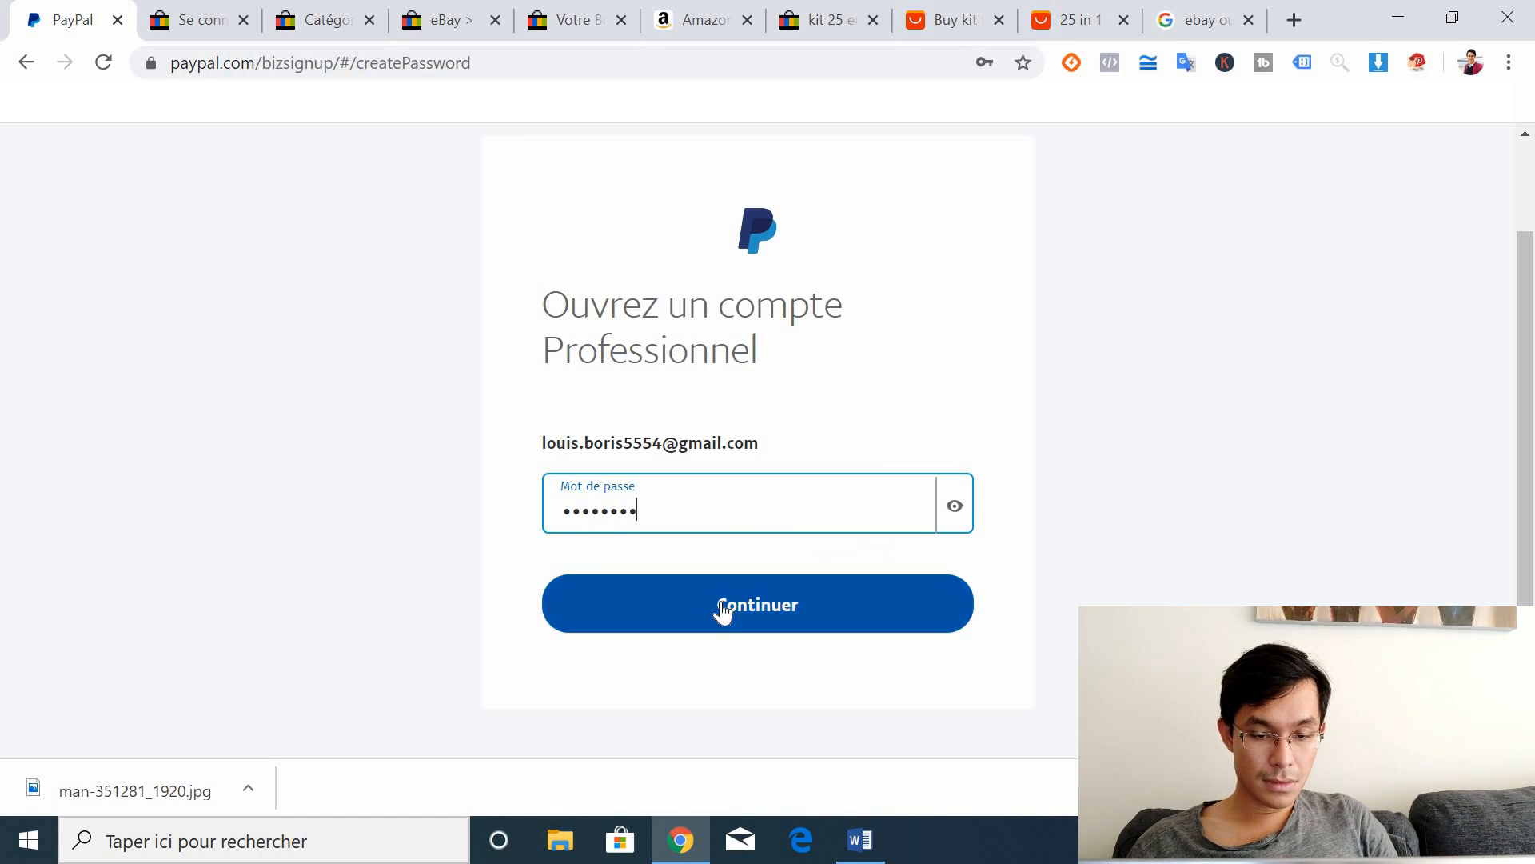
click(722, 608)
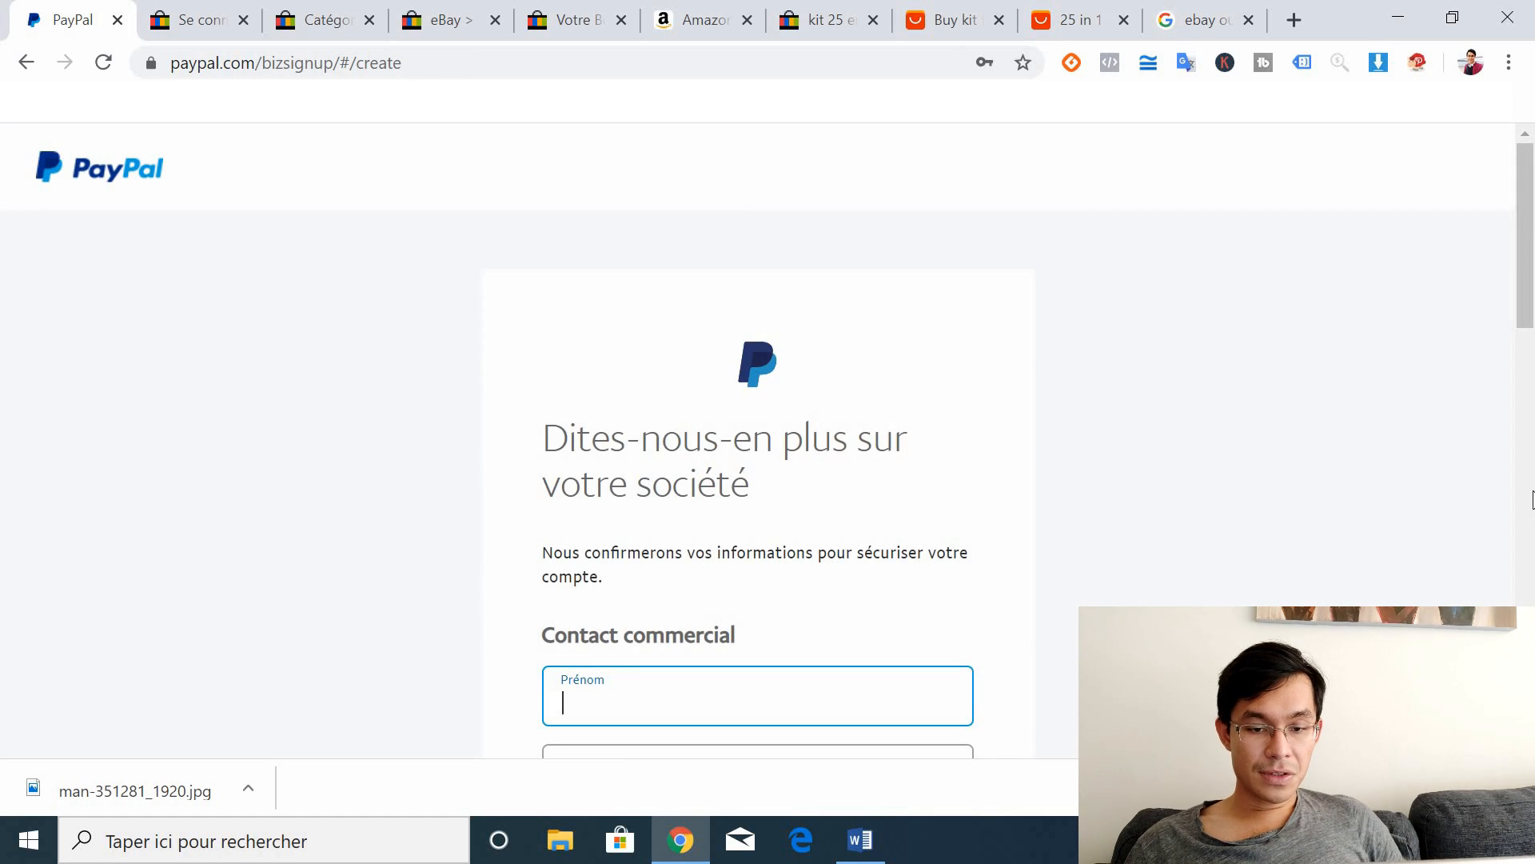
scroll(1532, 375, down, 18)
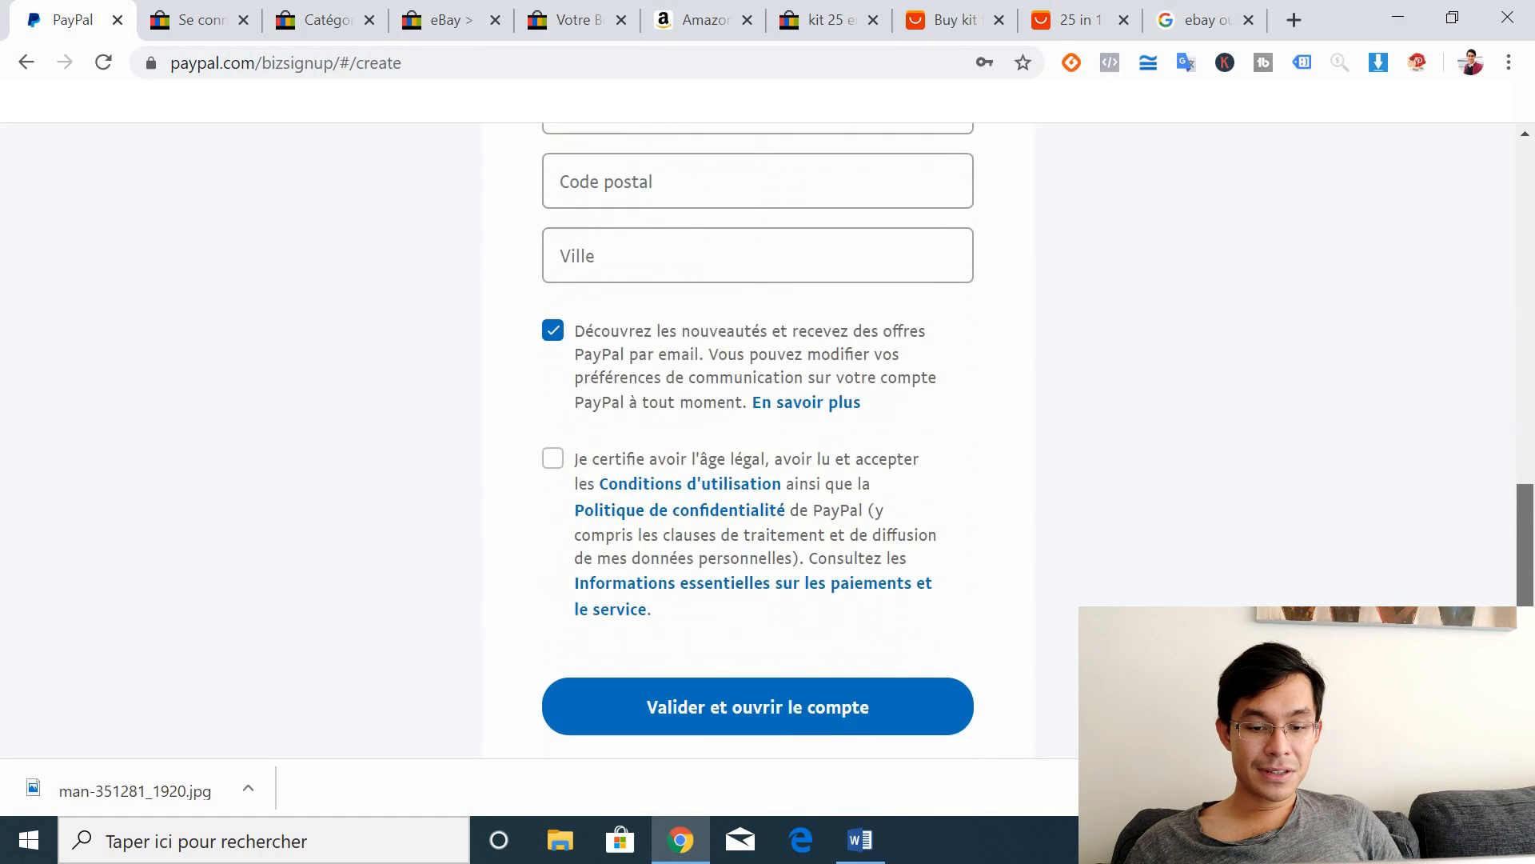
scroll(1518, 392, up, 15)
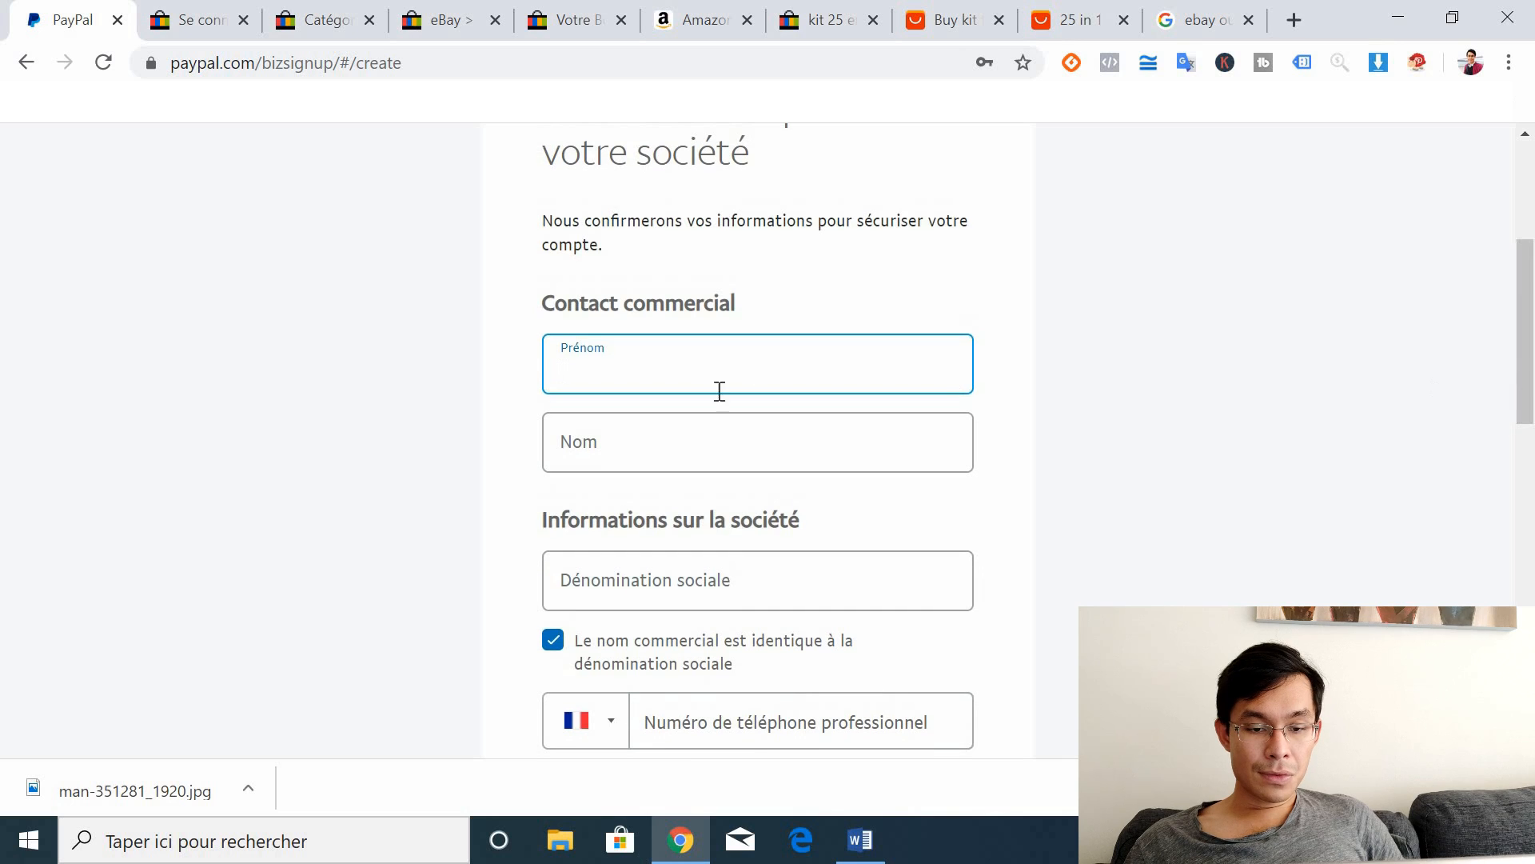
click(589, 602)
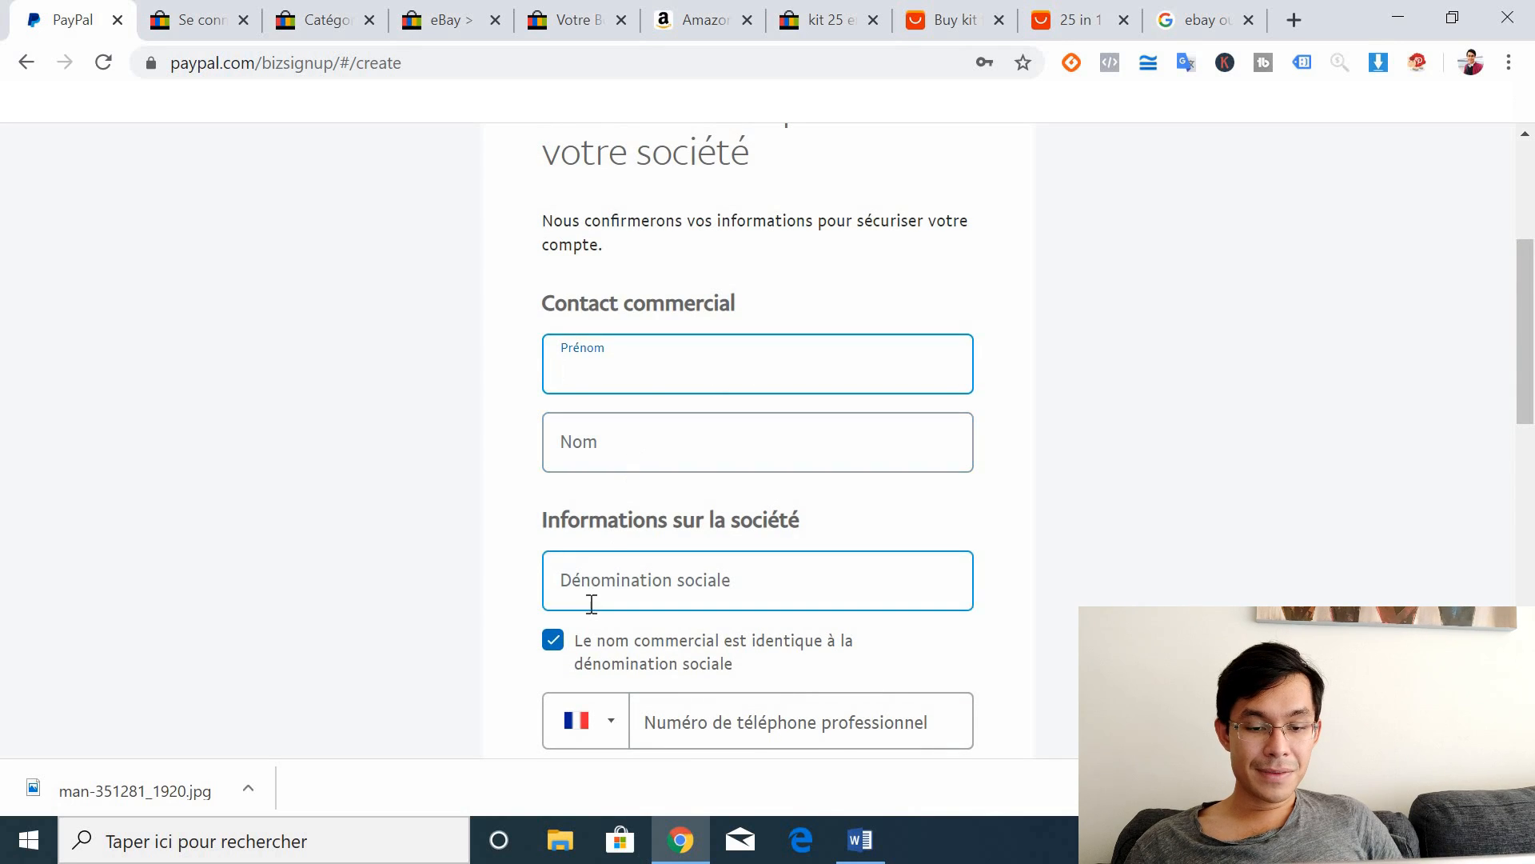
click(1239, 555)
scroll(1532, 471, down, 4)
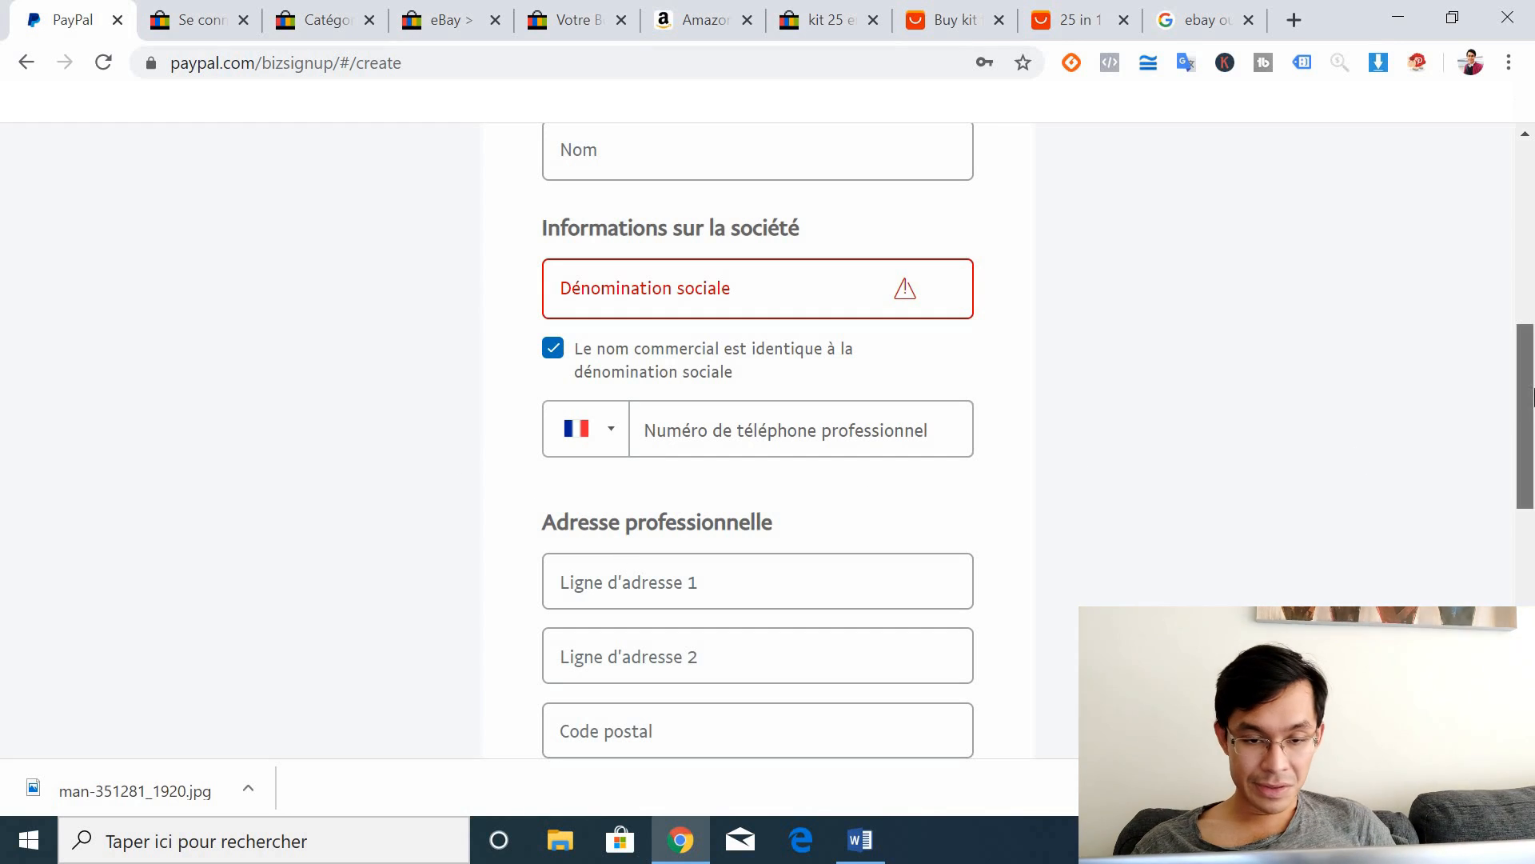
scroll(1533, 398, down, 3)
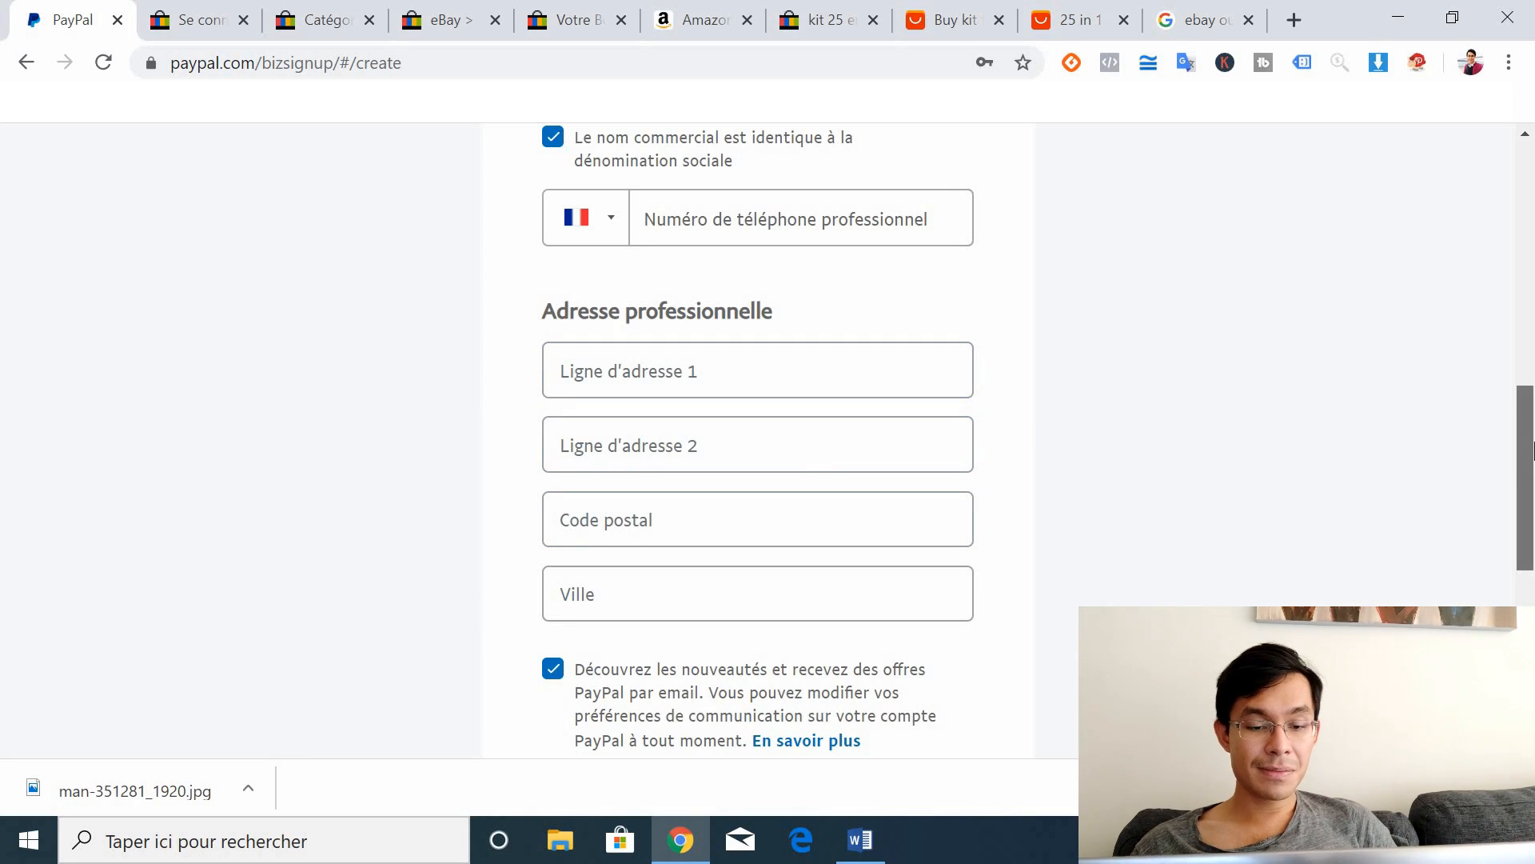
scroll(1533, 480, down, 1)
scroll(1533, 494, down, 4)
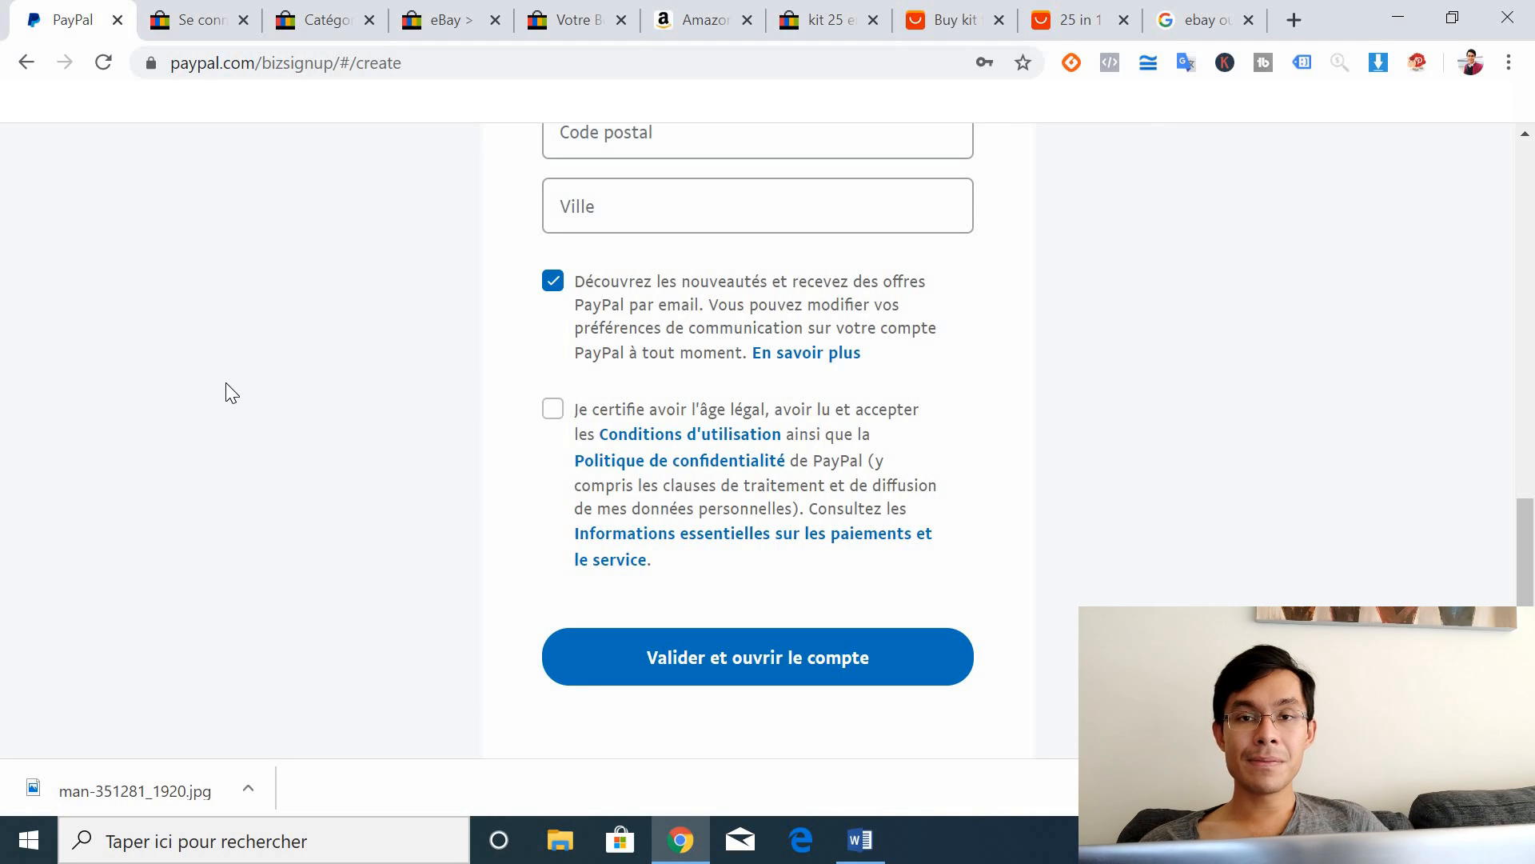
Step: Close the PayPal tab and scroll back up the eBay professional registration form
click(118, 20)
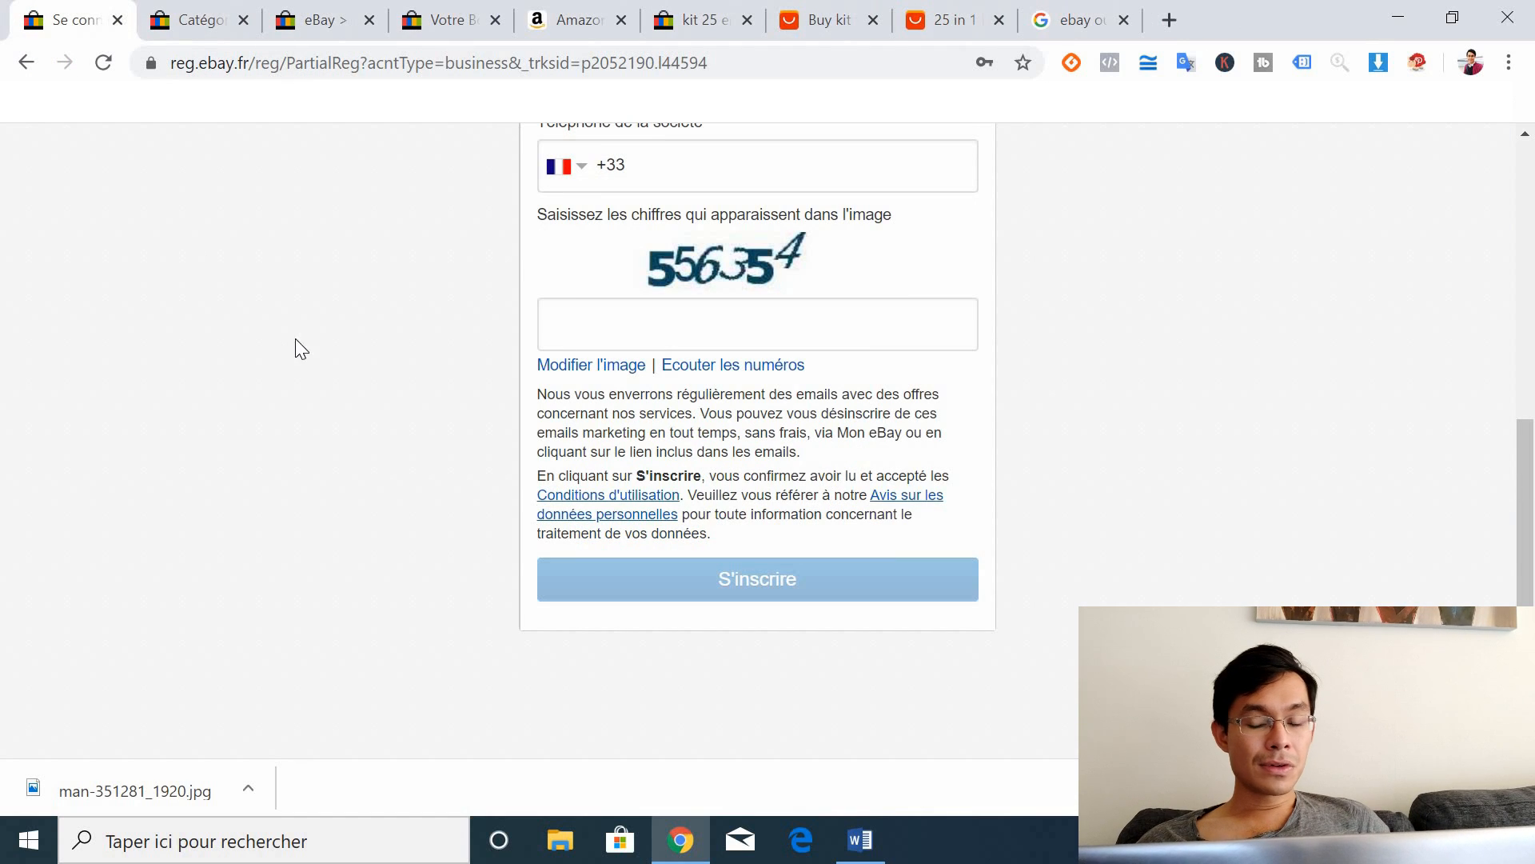
drag(1525, 559, 1527, 232)
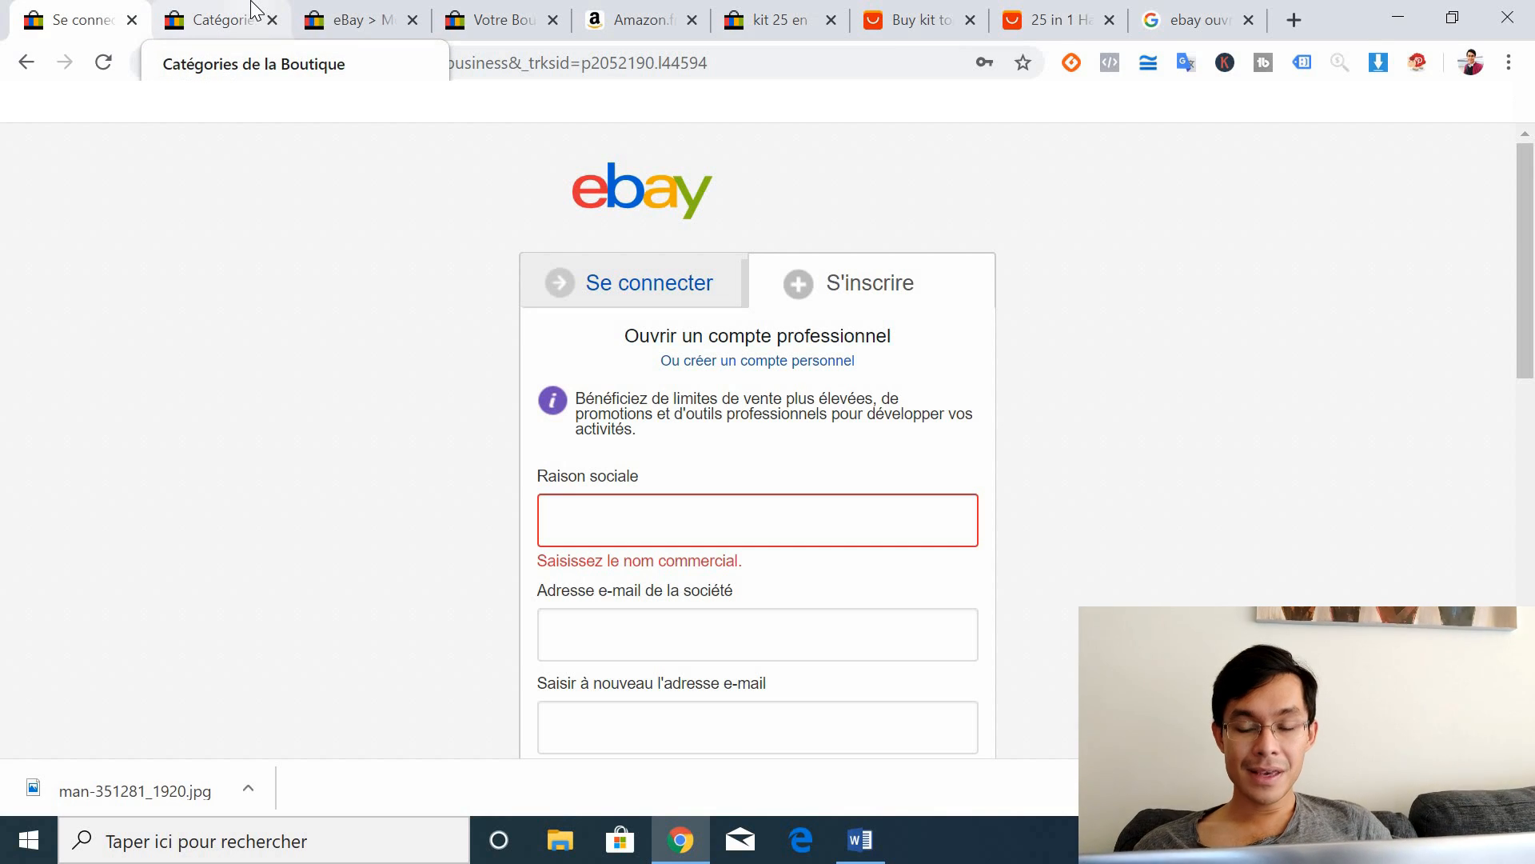
Step: Open the 'Les Boutiques eBay - Espace vendeurs' result from the 'ebay ouvrir boutique' search
click(1229, 11)
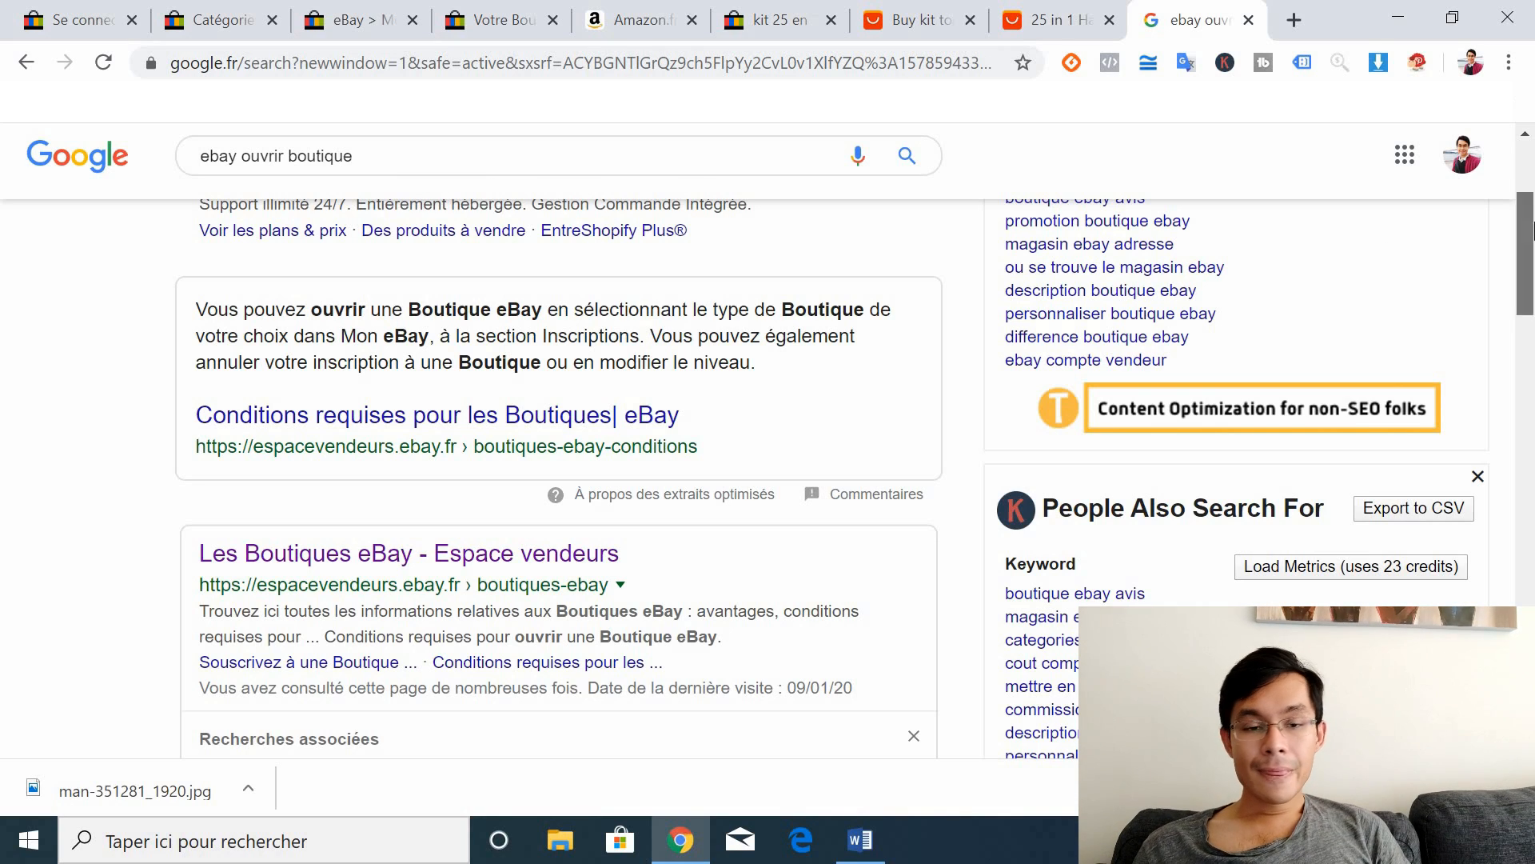
drag(1530, 232, 1528, 276)
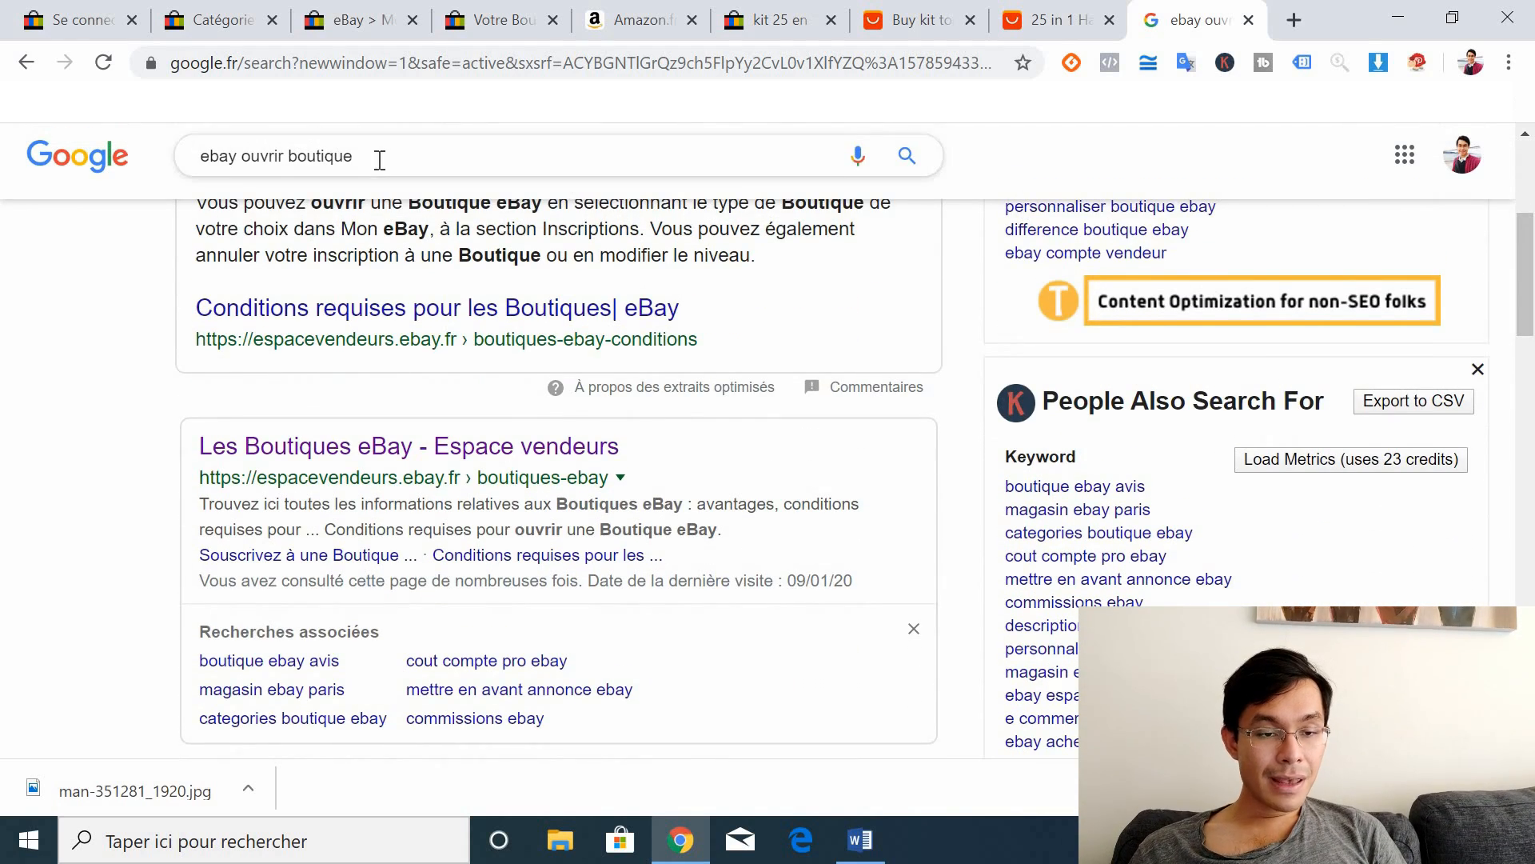
click(319, 454)
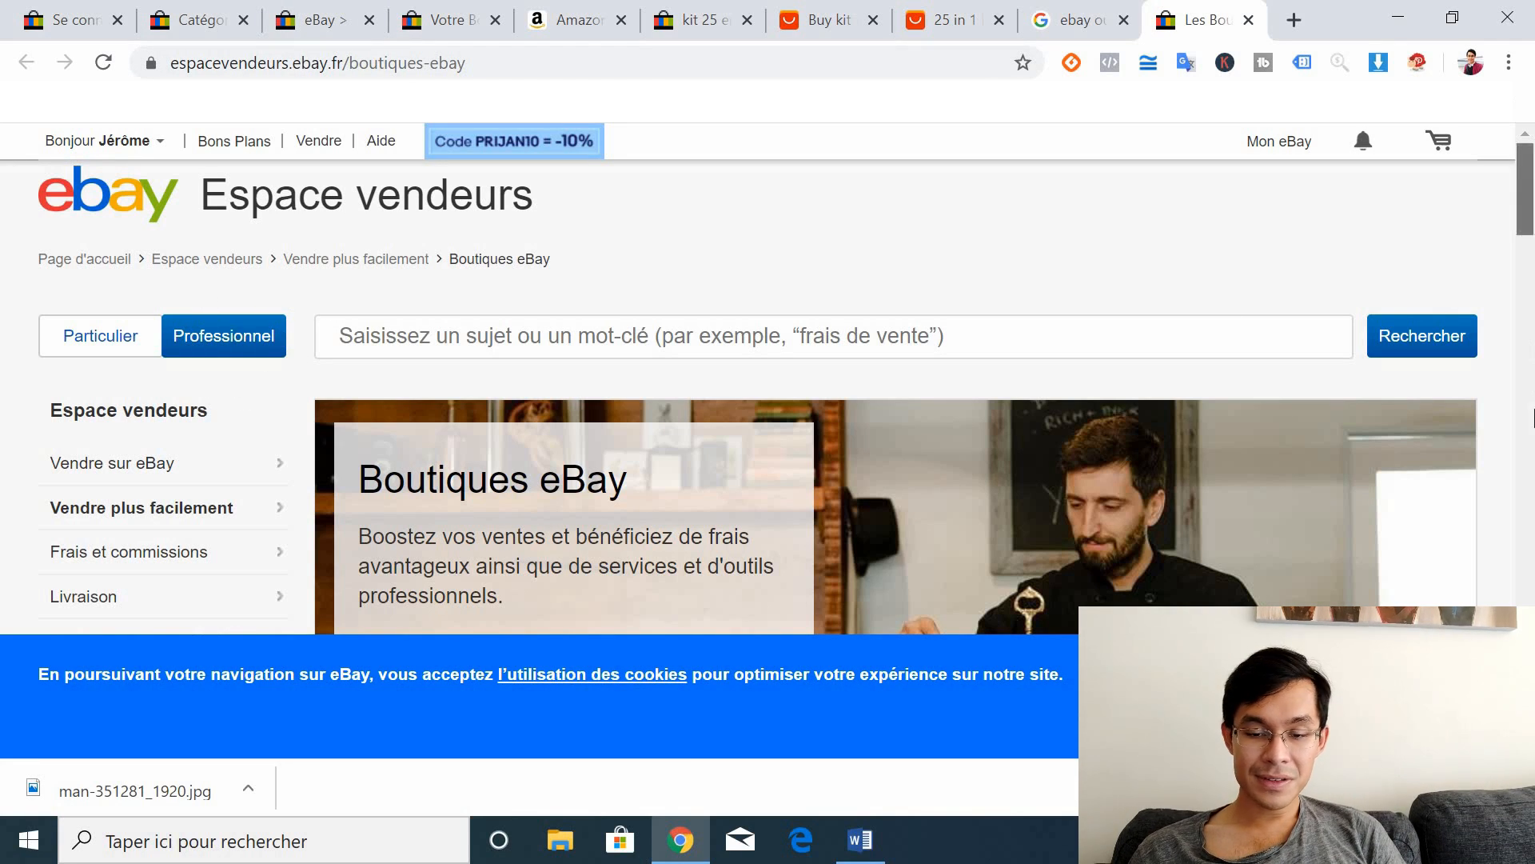
Step: Take the shop subscription offer with 2 free months and start signing up for a Boutique eBay
drag(1527, 224, 1525, 657)
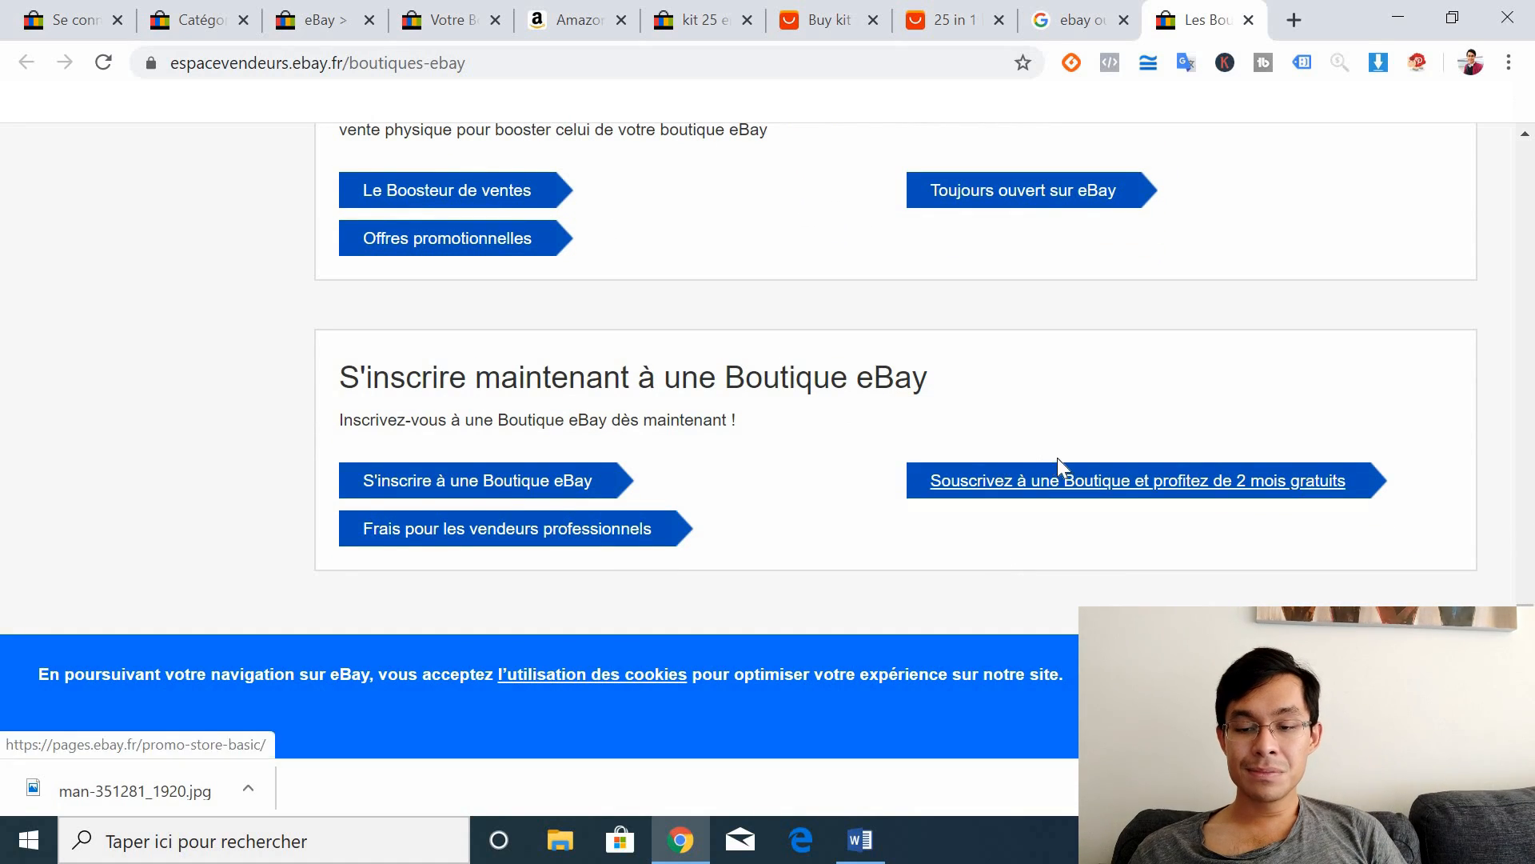
click(1117, 489)
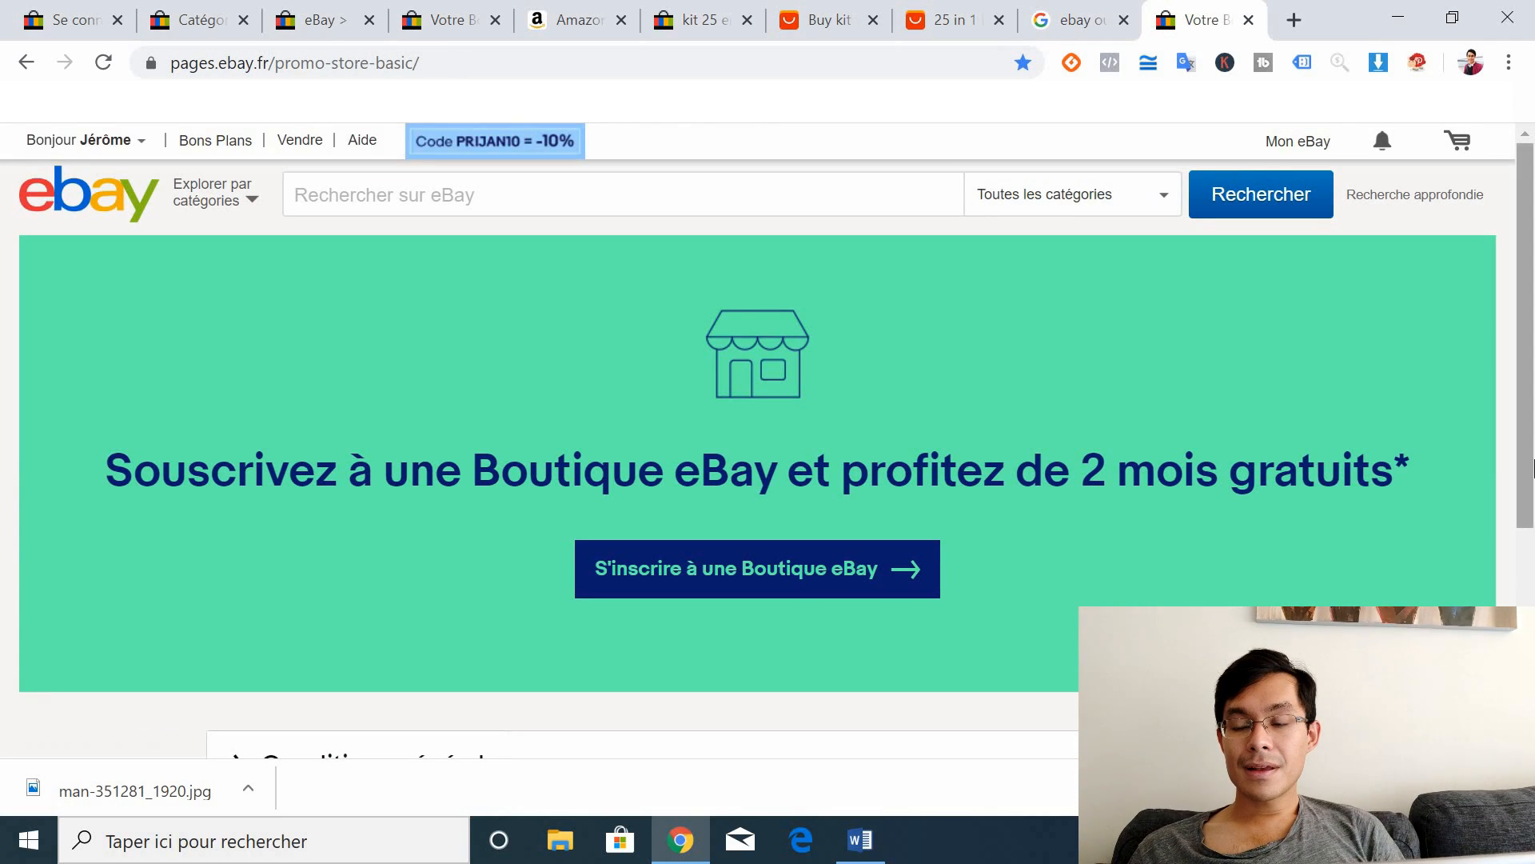
drag(1534, 468, 1525, 540)
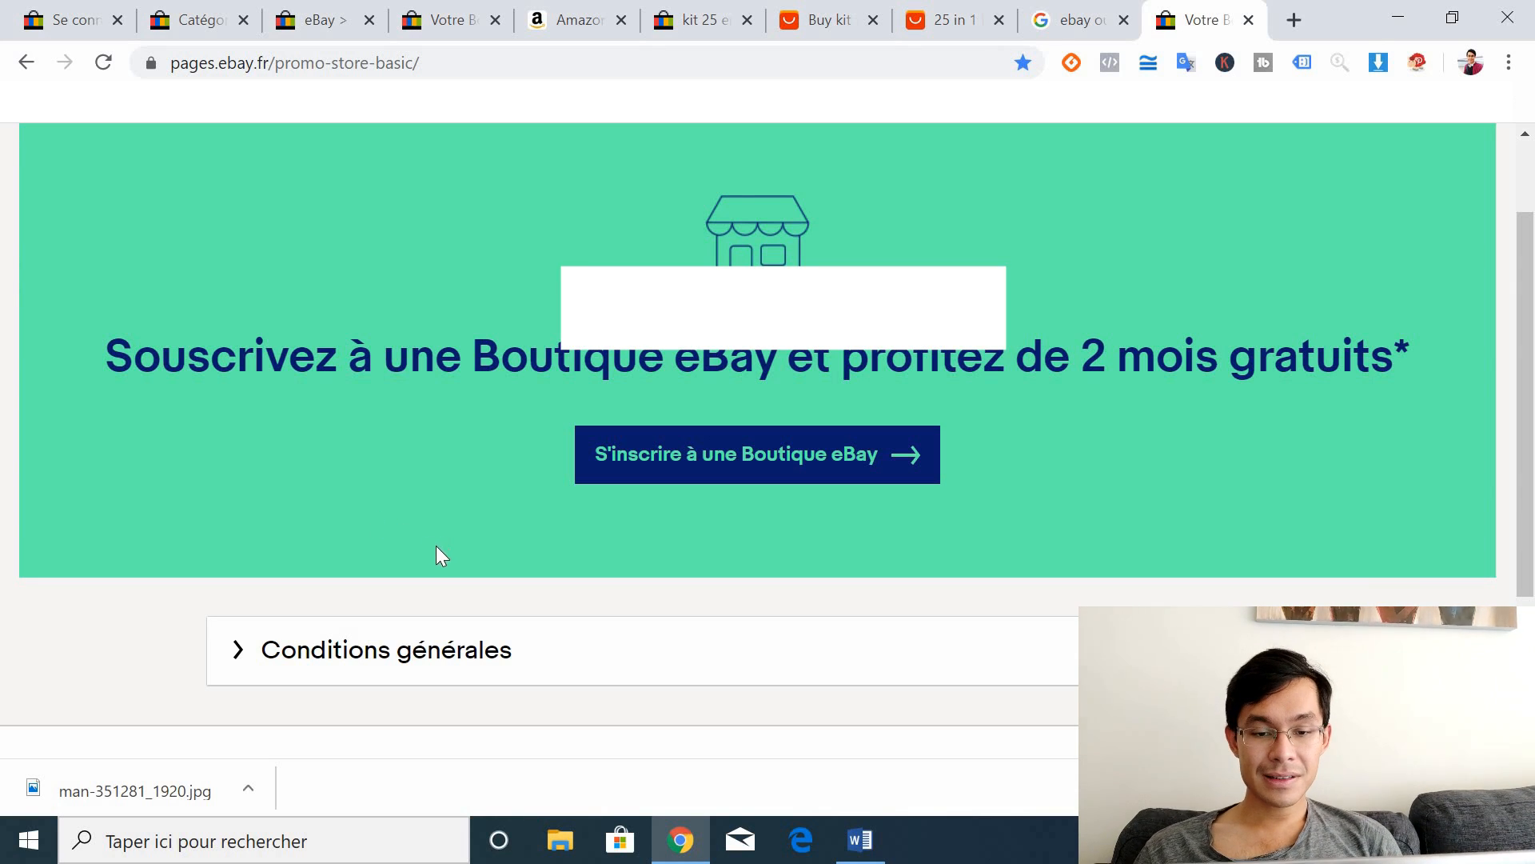
click(696, 480)
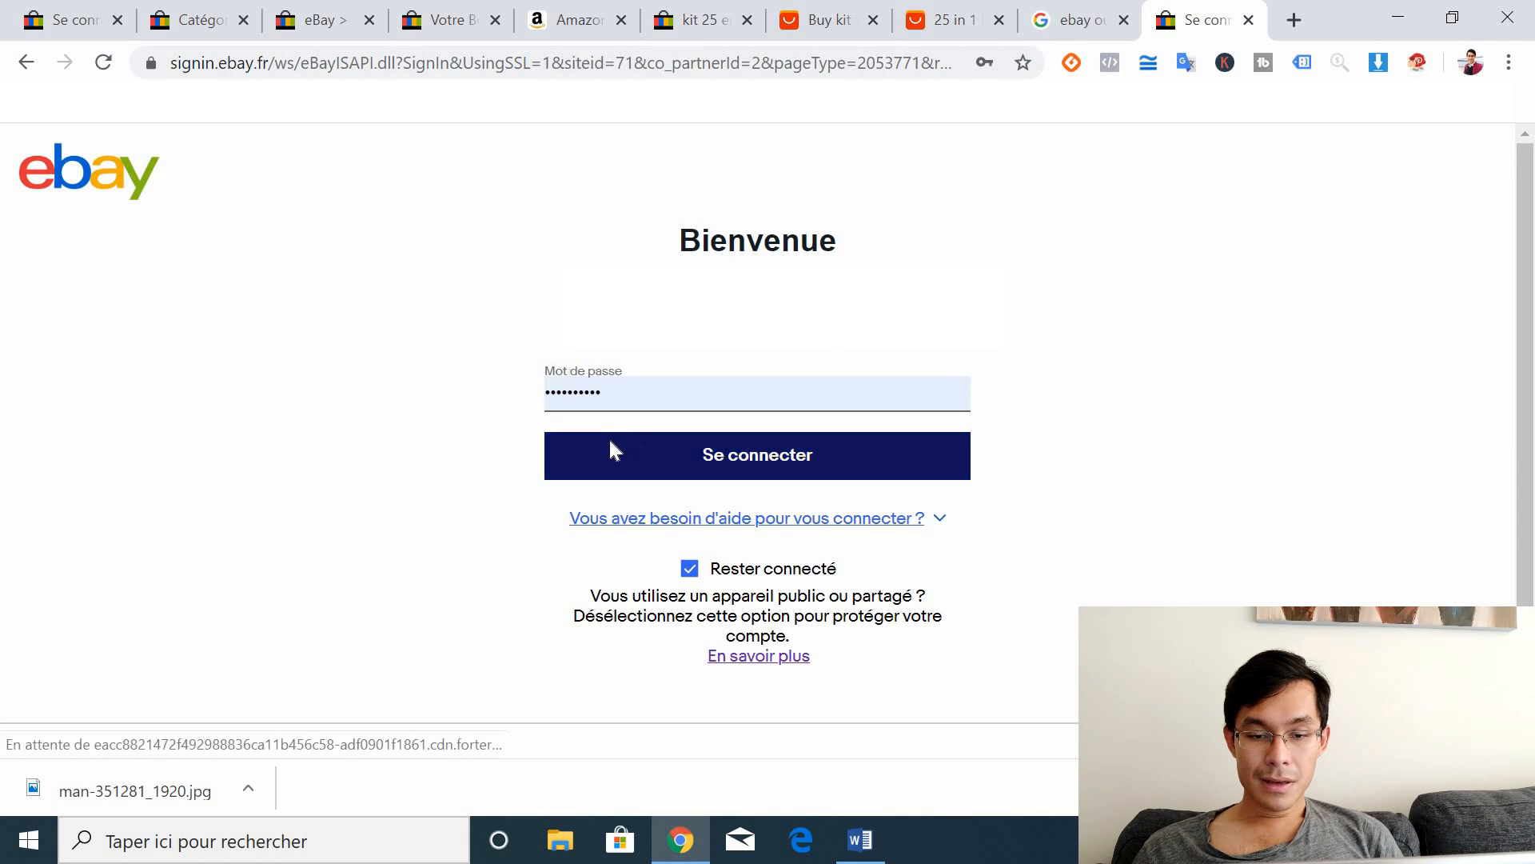
Step: Sign in, scroll through the Boutique plan comparison, then show the 'Gérer ma Boutique' categories page
click(610, 444)
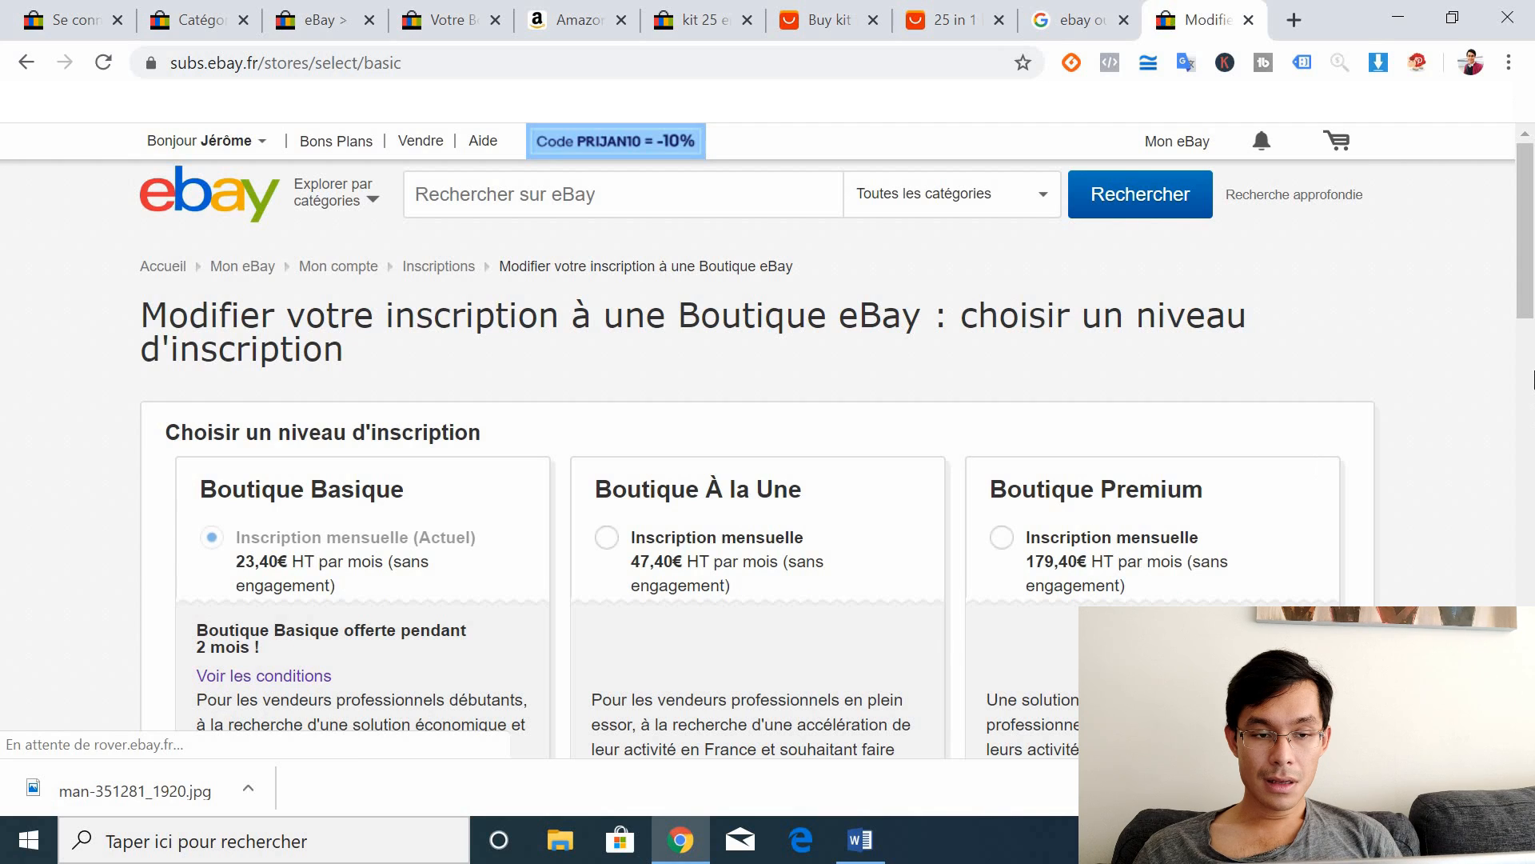
scroll(1533, 352, down, 2)
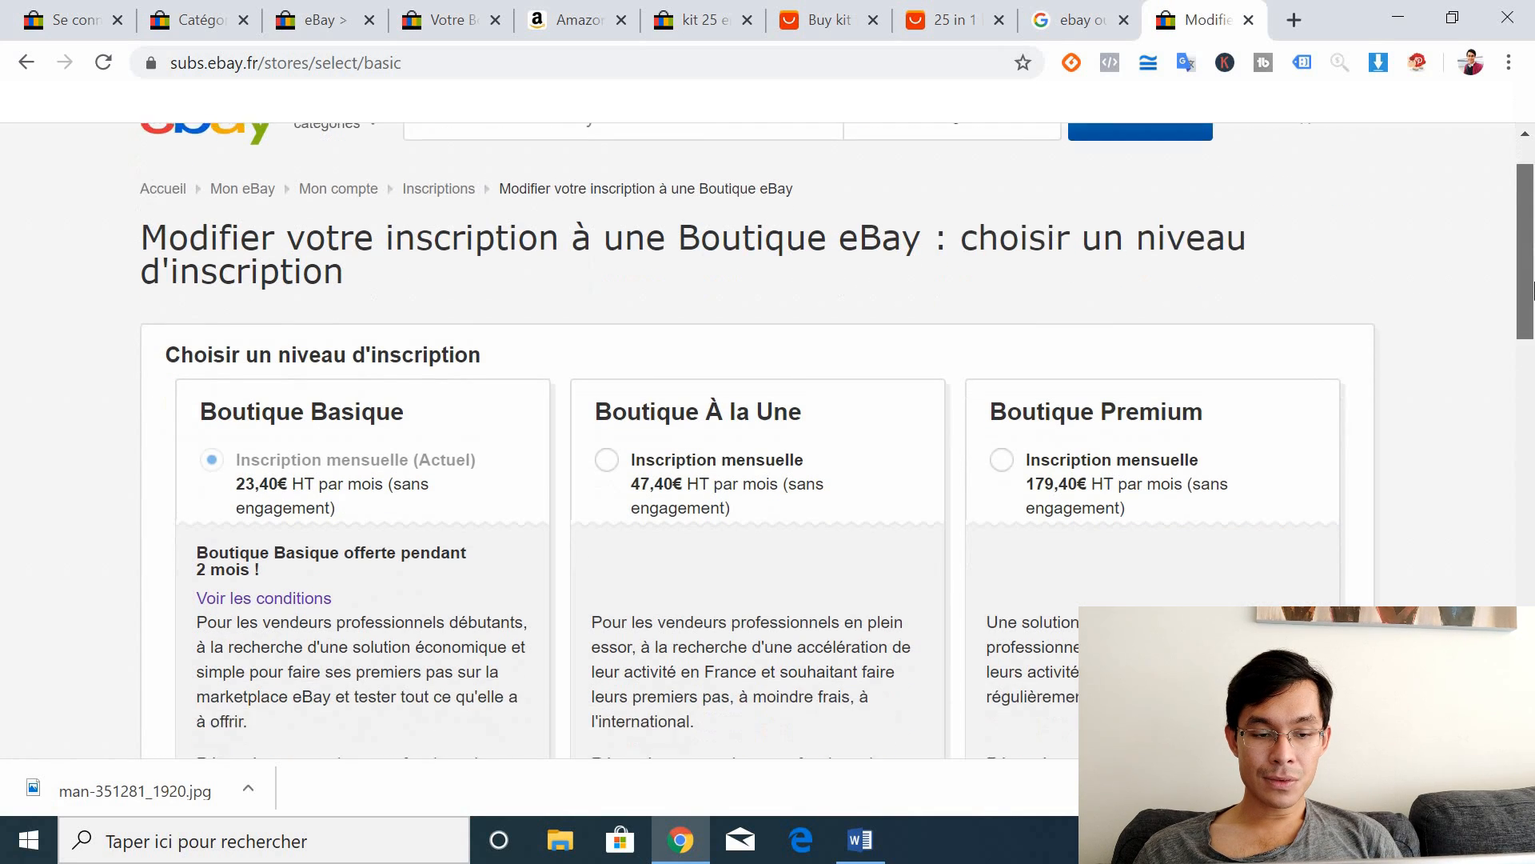
scroll(1533, 326, down, 1)
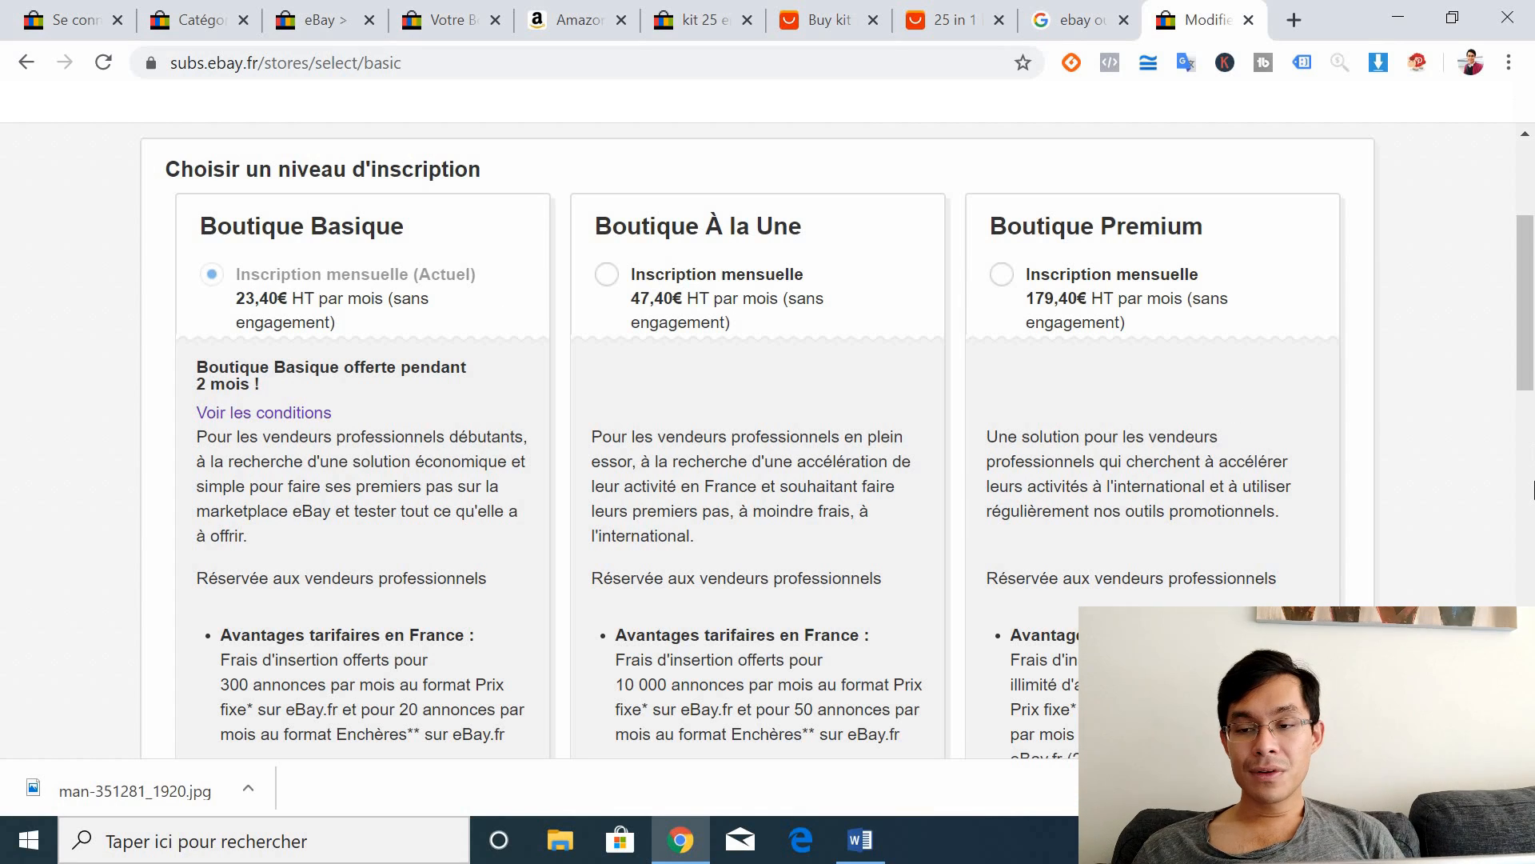
scroll(1529, 362, down, 1)
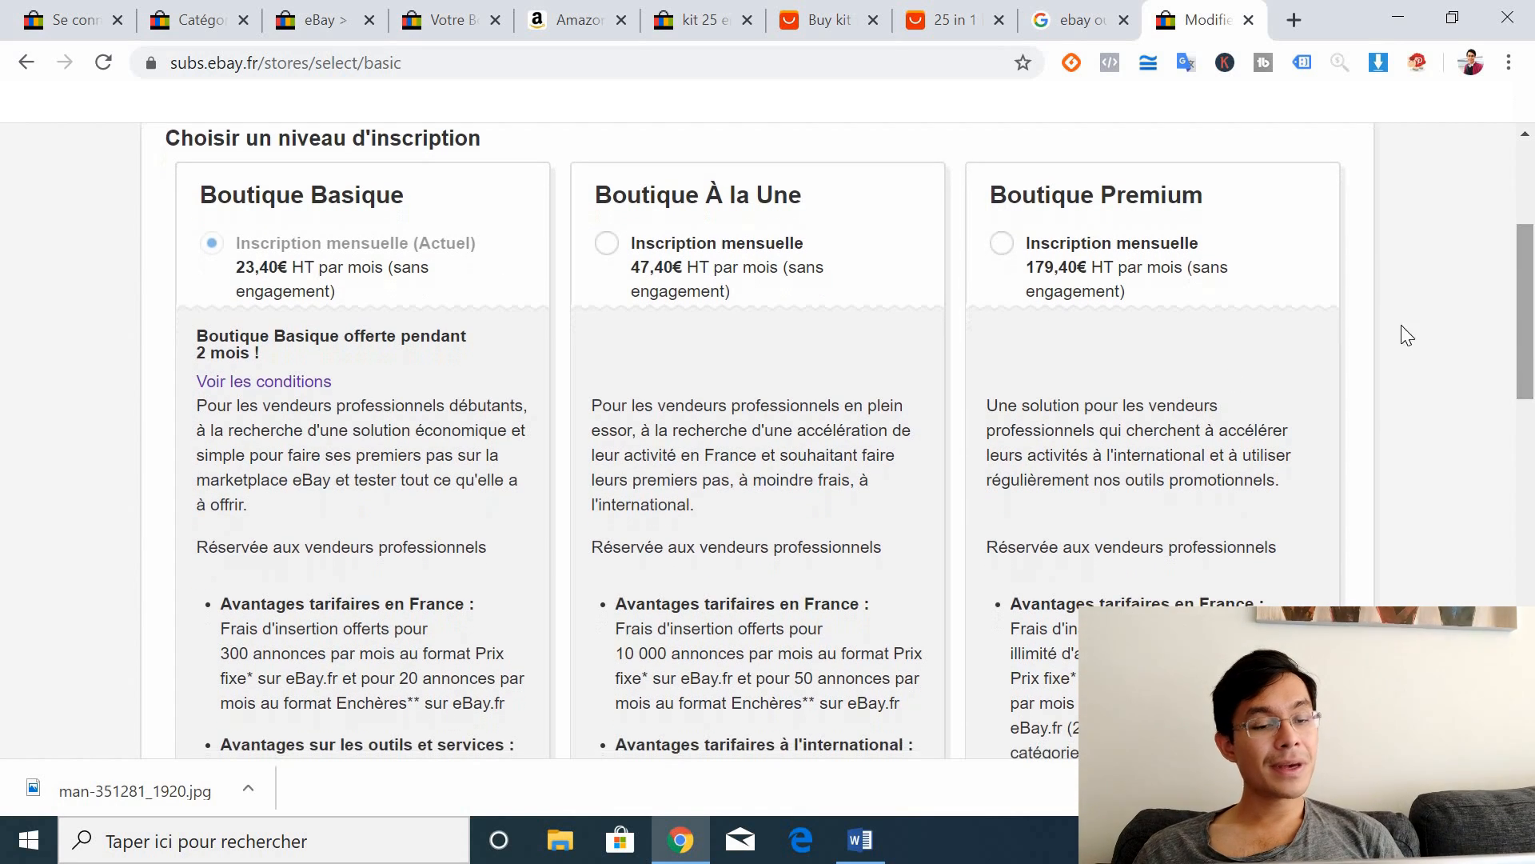
scroll(1531, 592, down, 8)
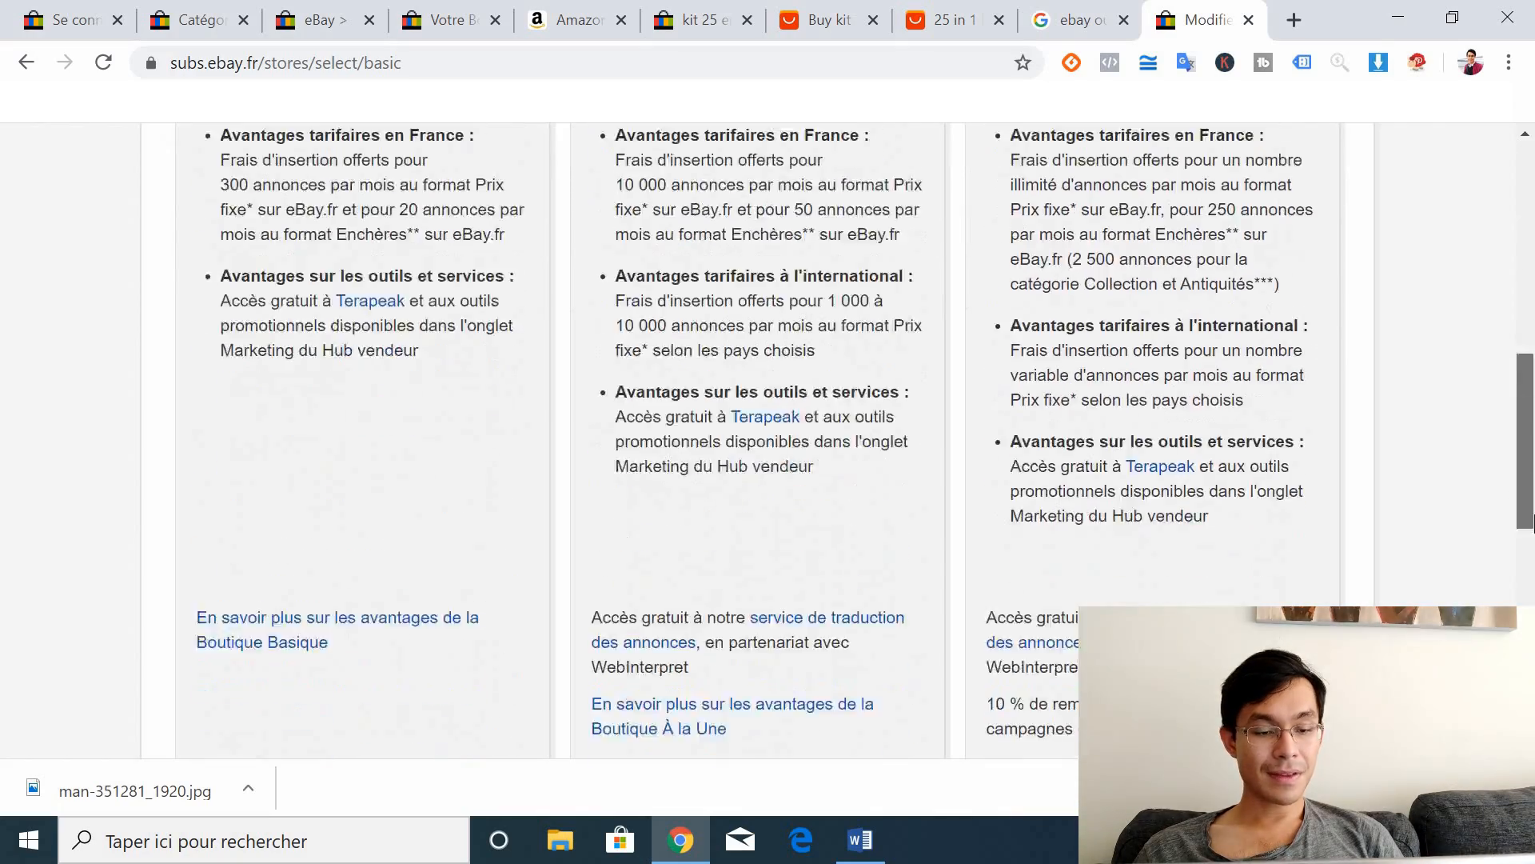
scroll(1497, 391, down, 3)
scroll(1487, 346, up, 11)
scroll(1518, 418, down, 14)
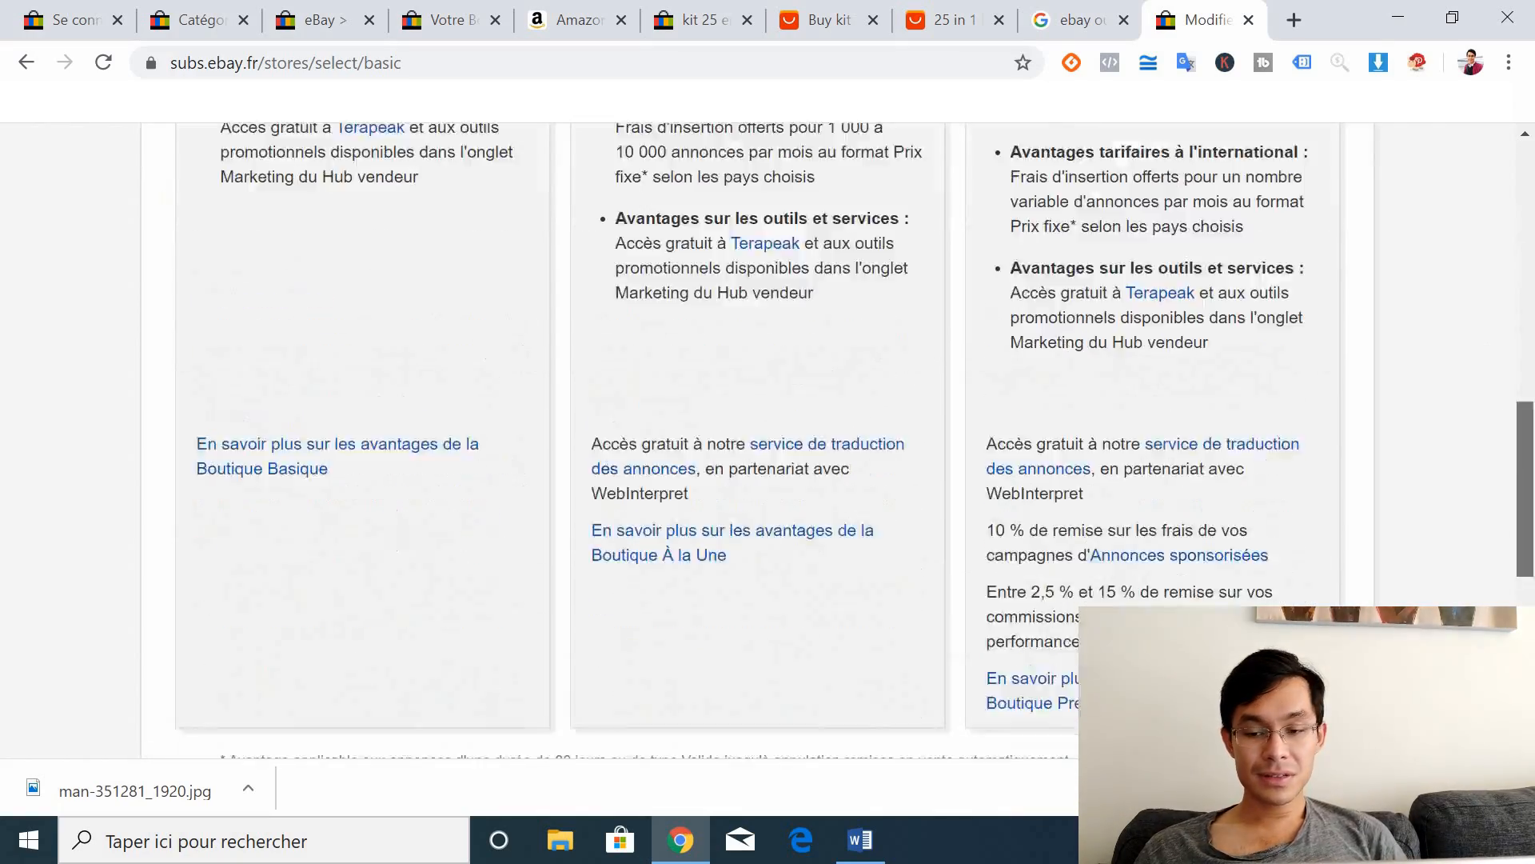
scroll(275, 404, down, 2)
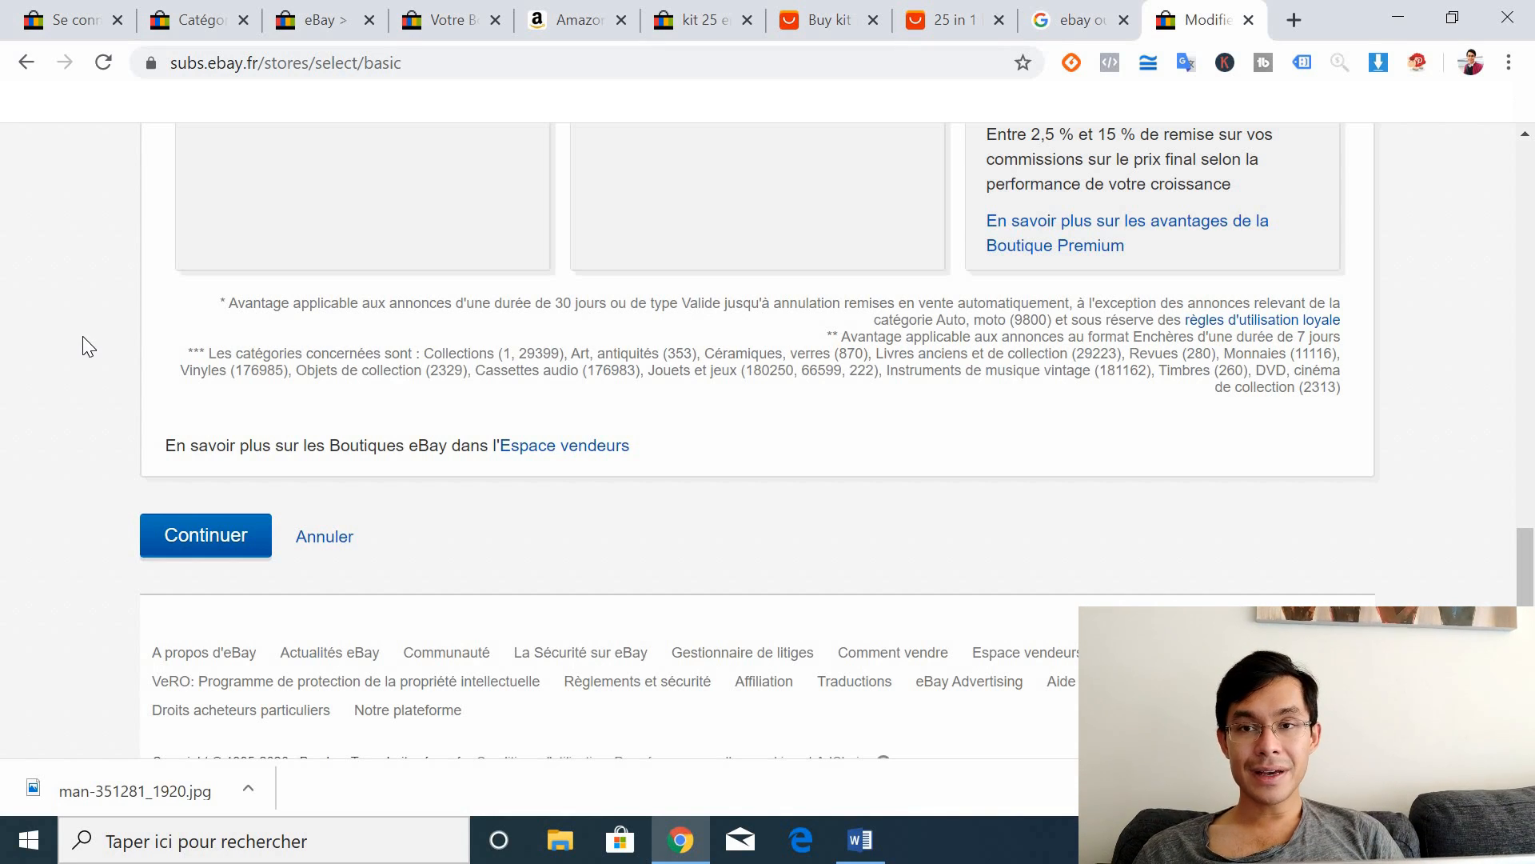
click(203, 10)
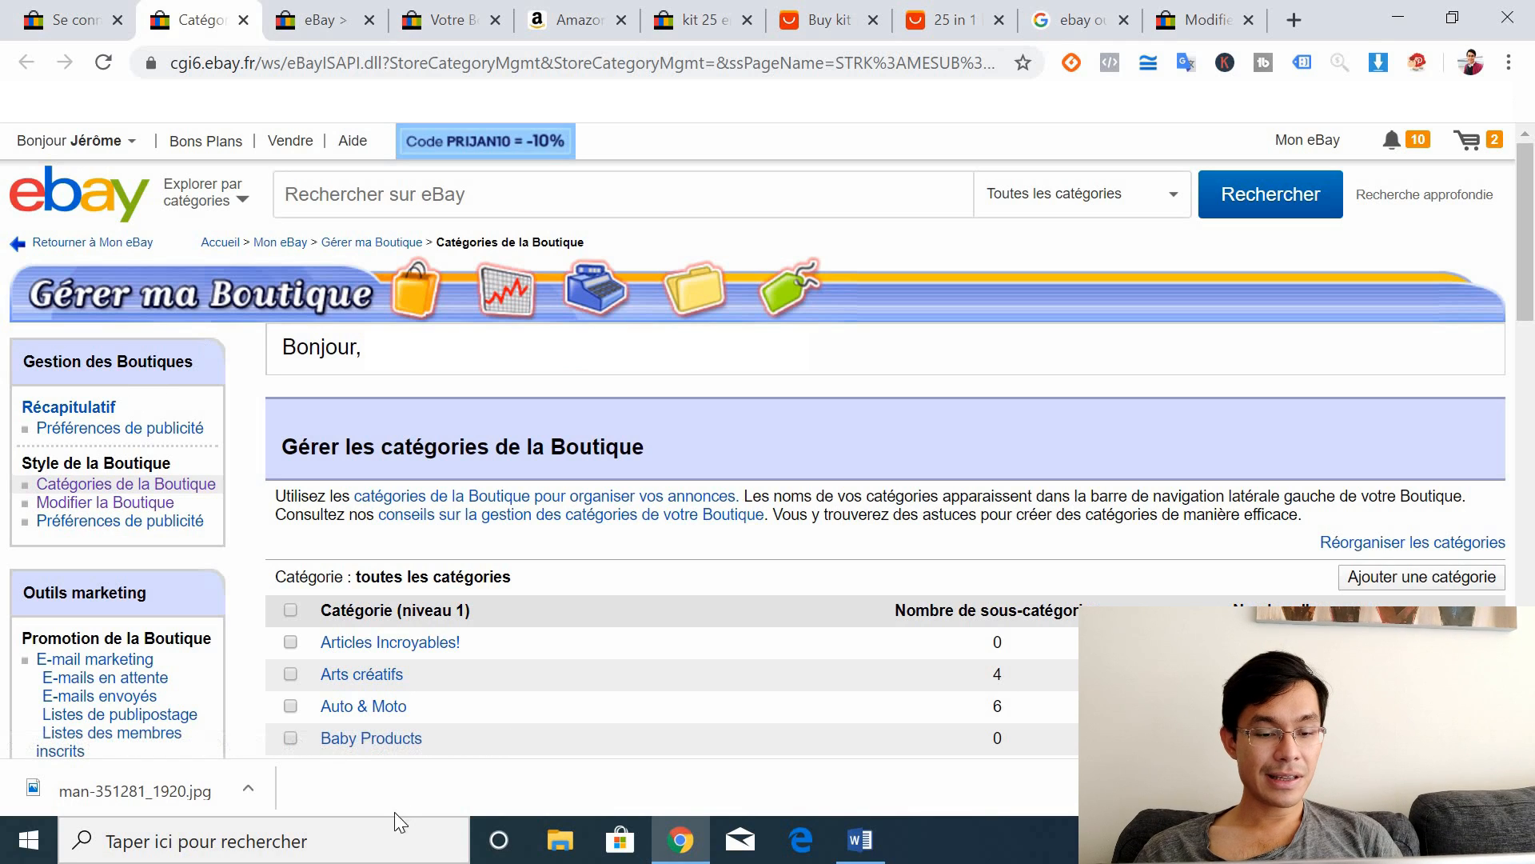
Step: Return to and reload the store categories page, then open the 'Ajouter une catégorie' form
click(326, 14)
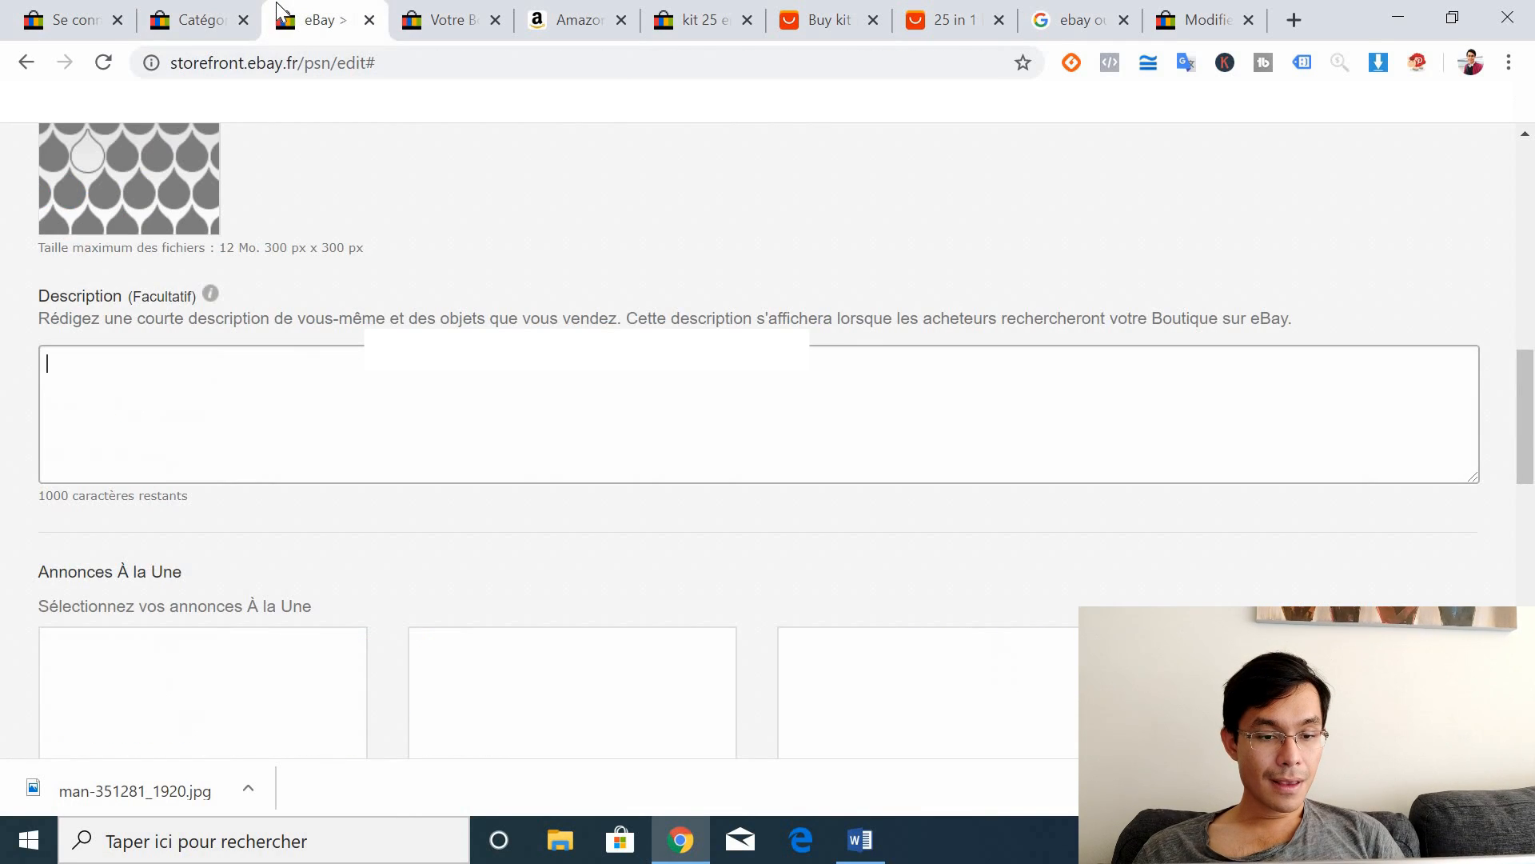
click(435, 18)
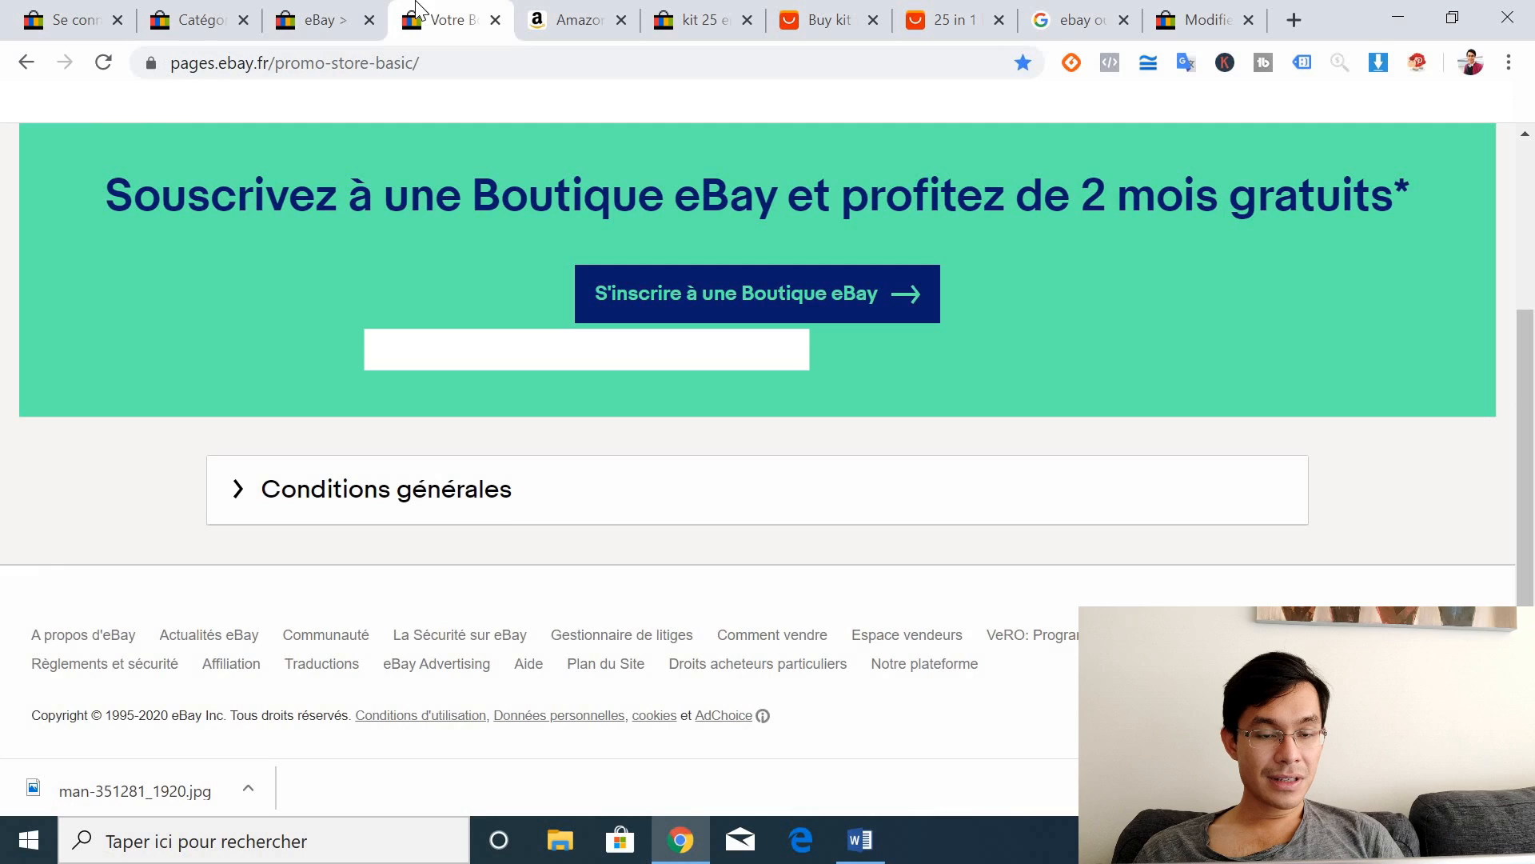
click(251, 10)
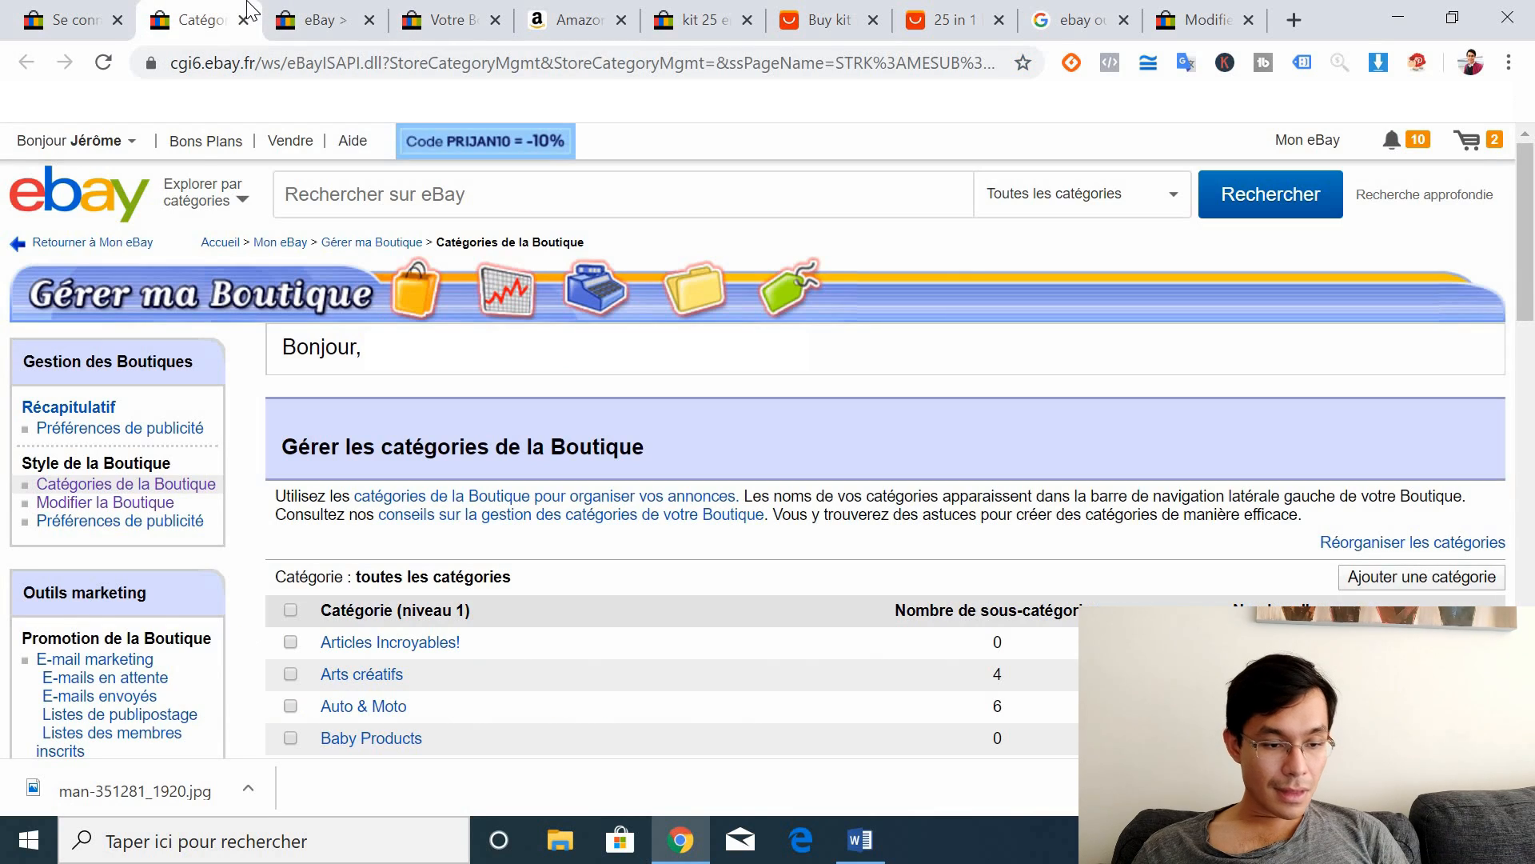
click(117, 489)
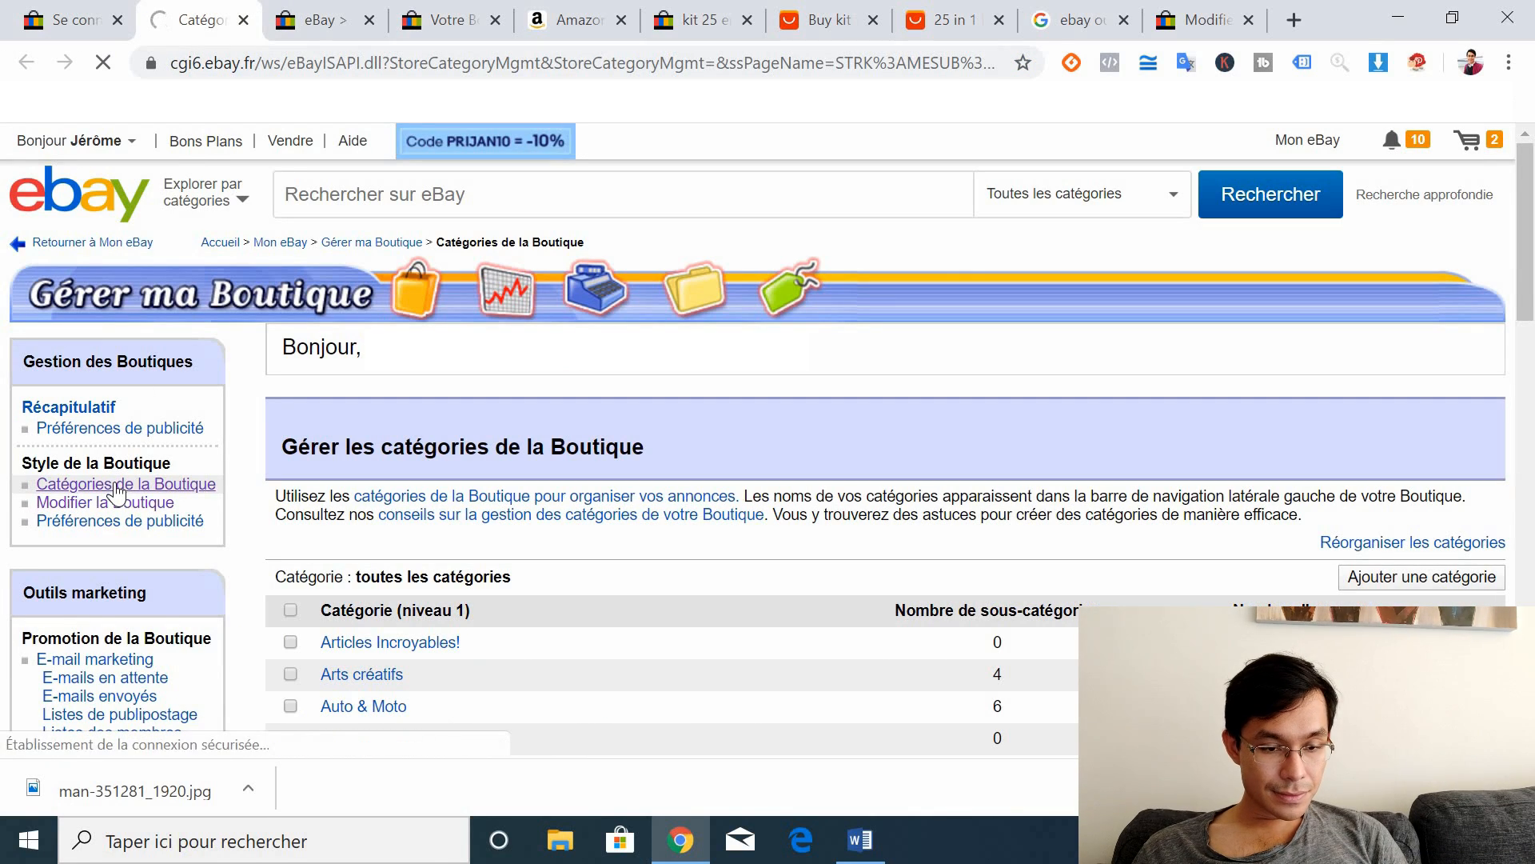
click(1529, 416)
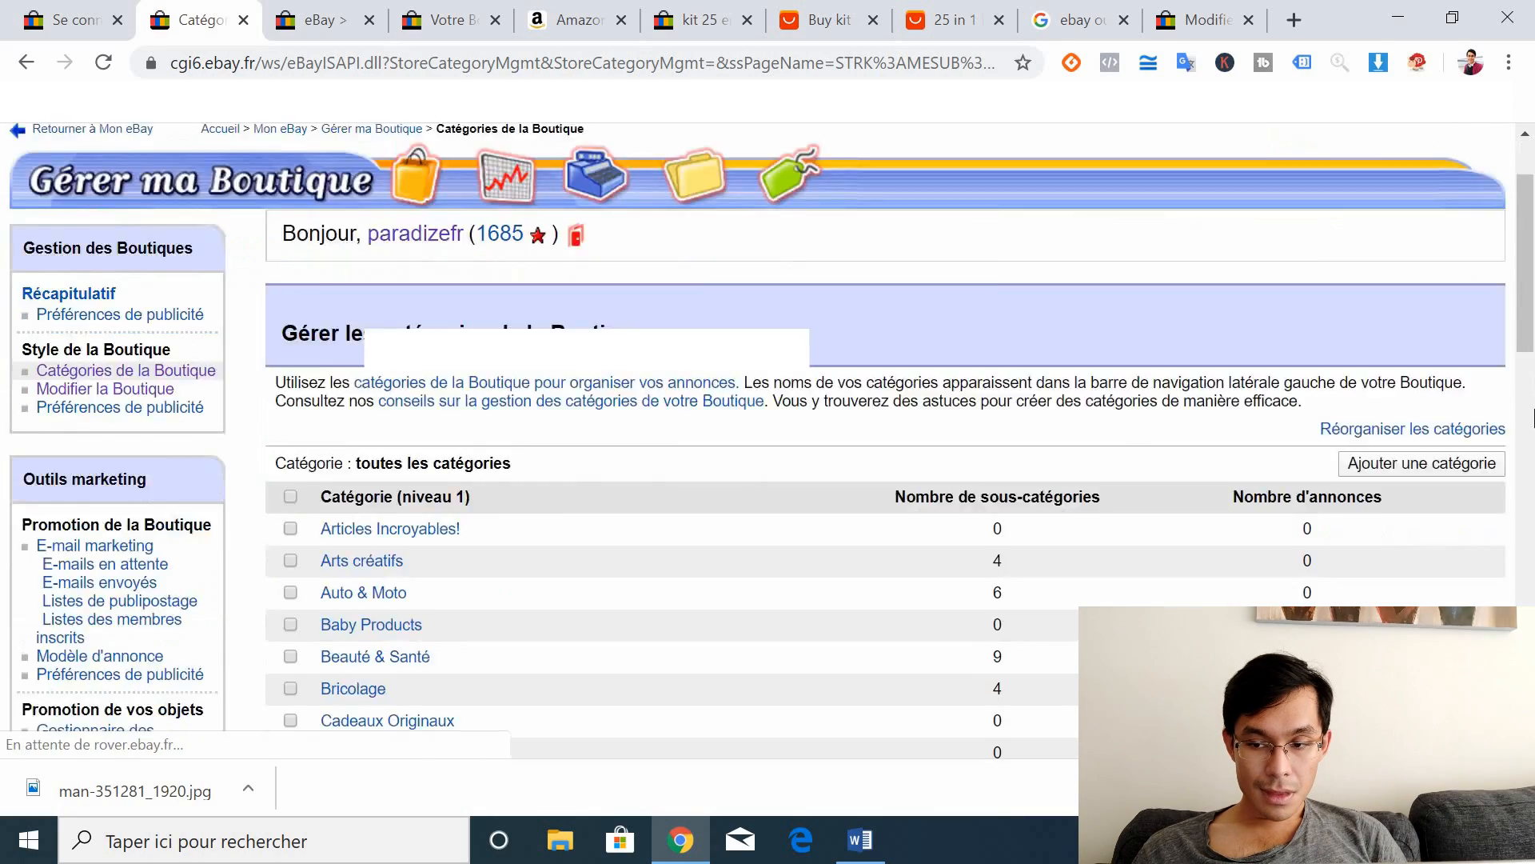
drag(1531, 451, 1501, 307)
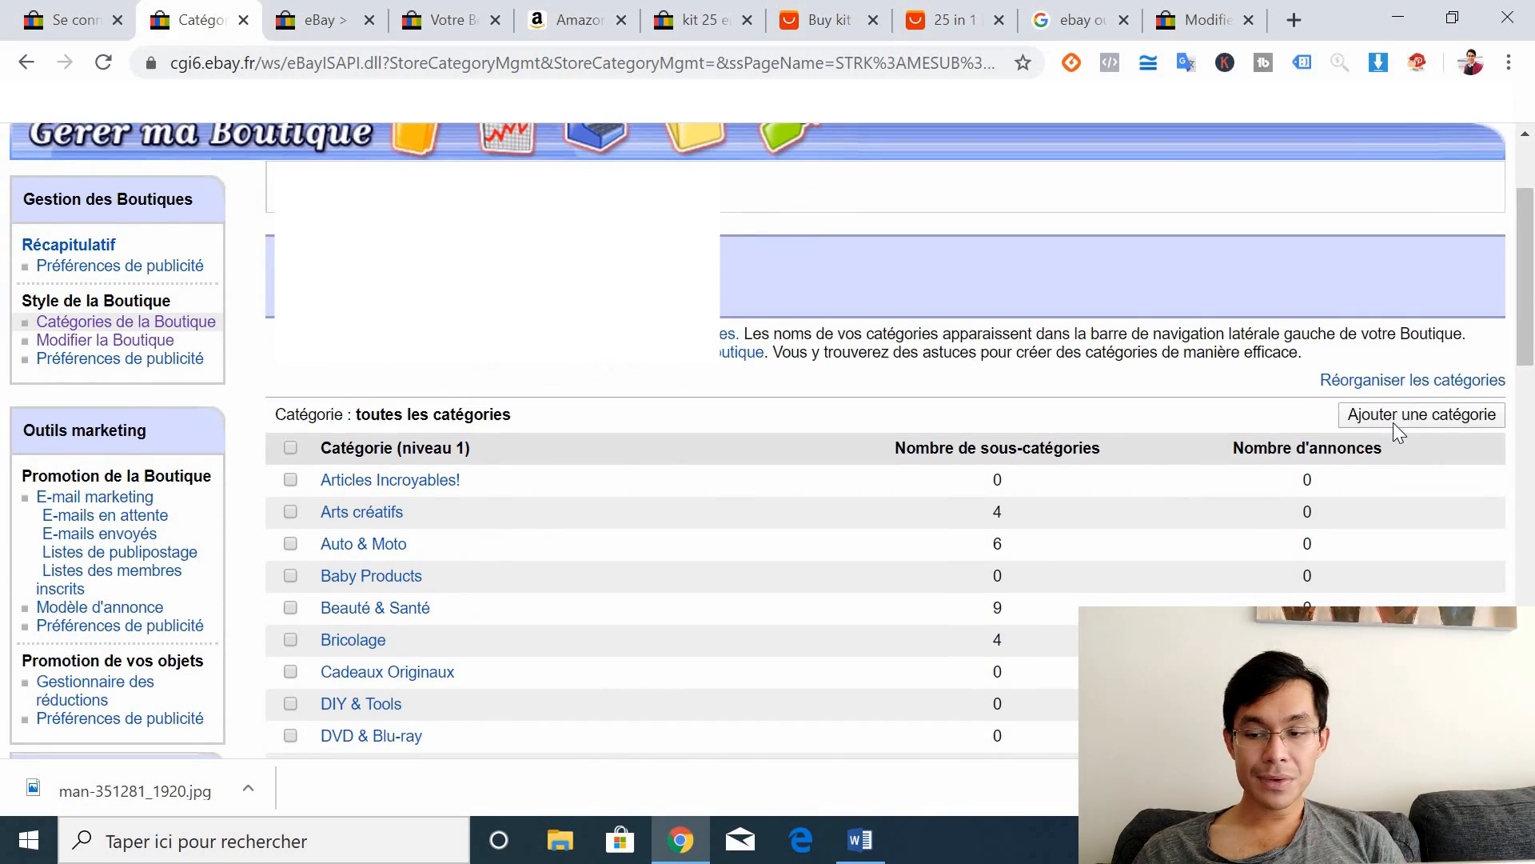
click(1393, 420)
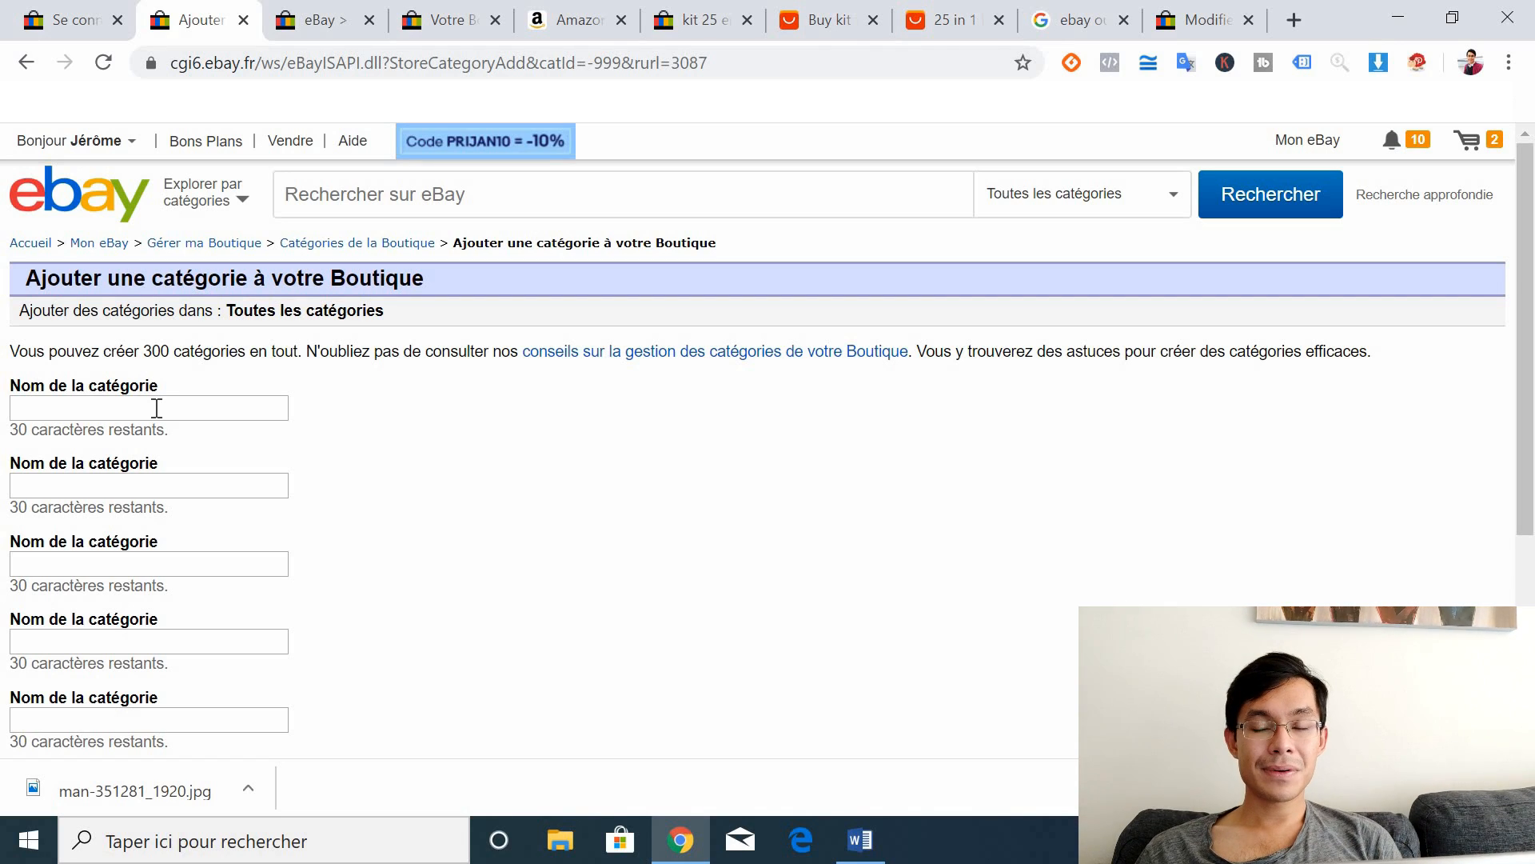
Step: Enter category names Auto, Animal, Maison and Cuisine, then save with Ctrl+S
click(94, 404)
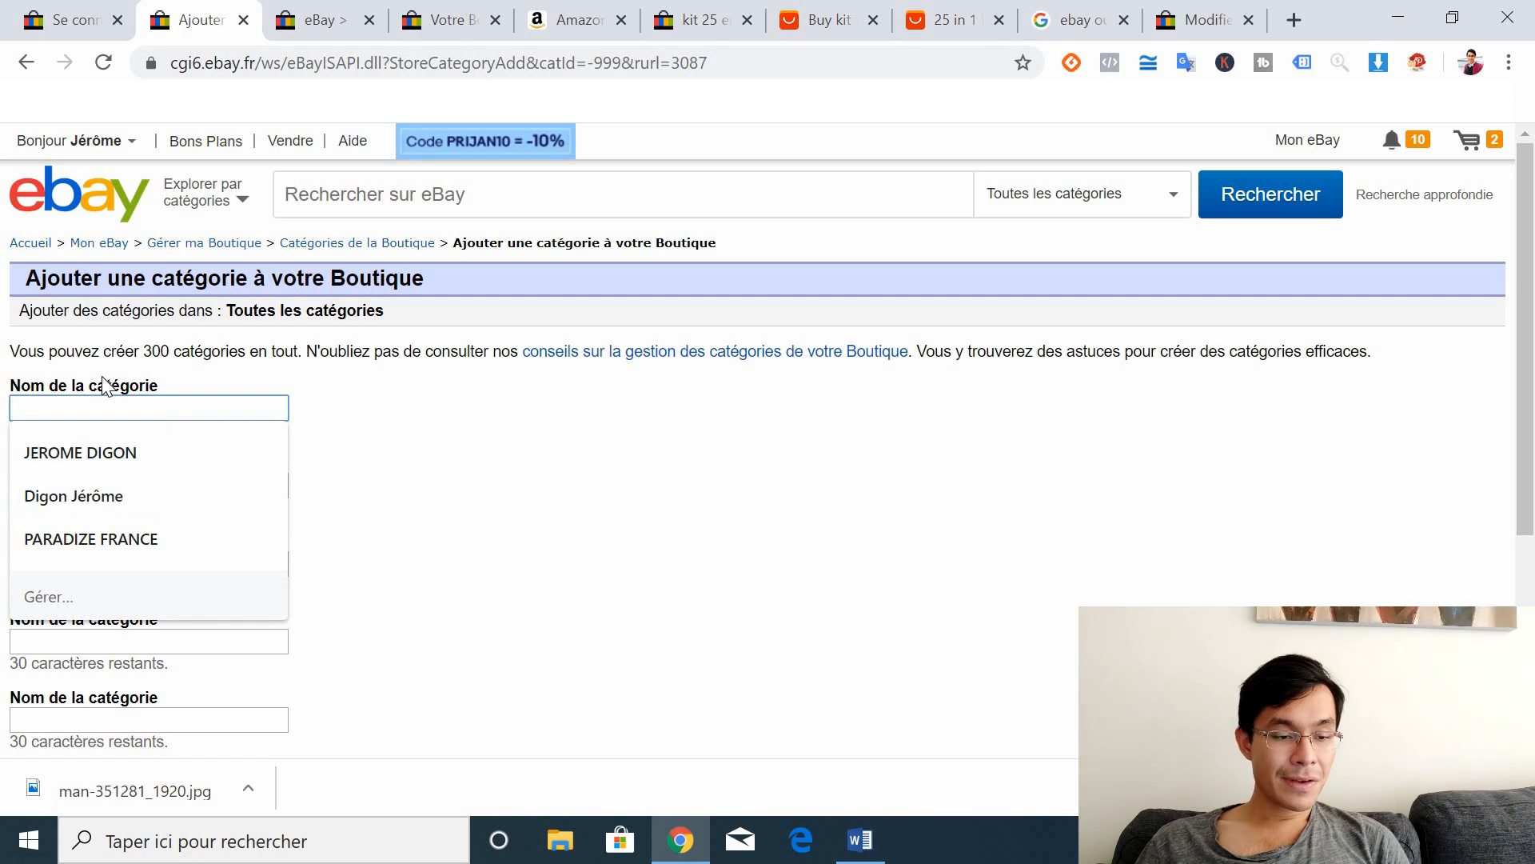
text(Aut)
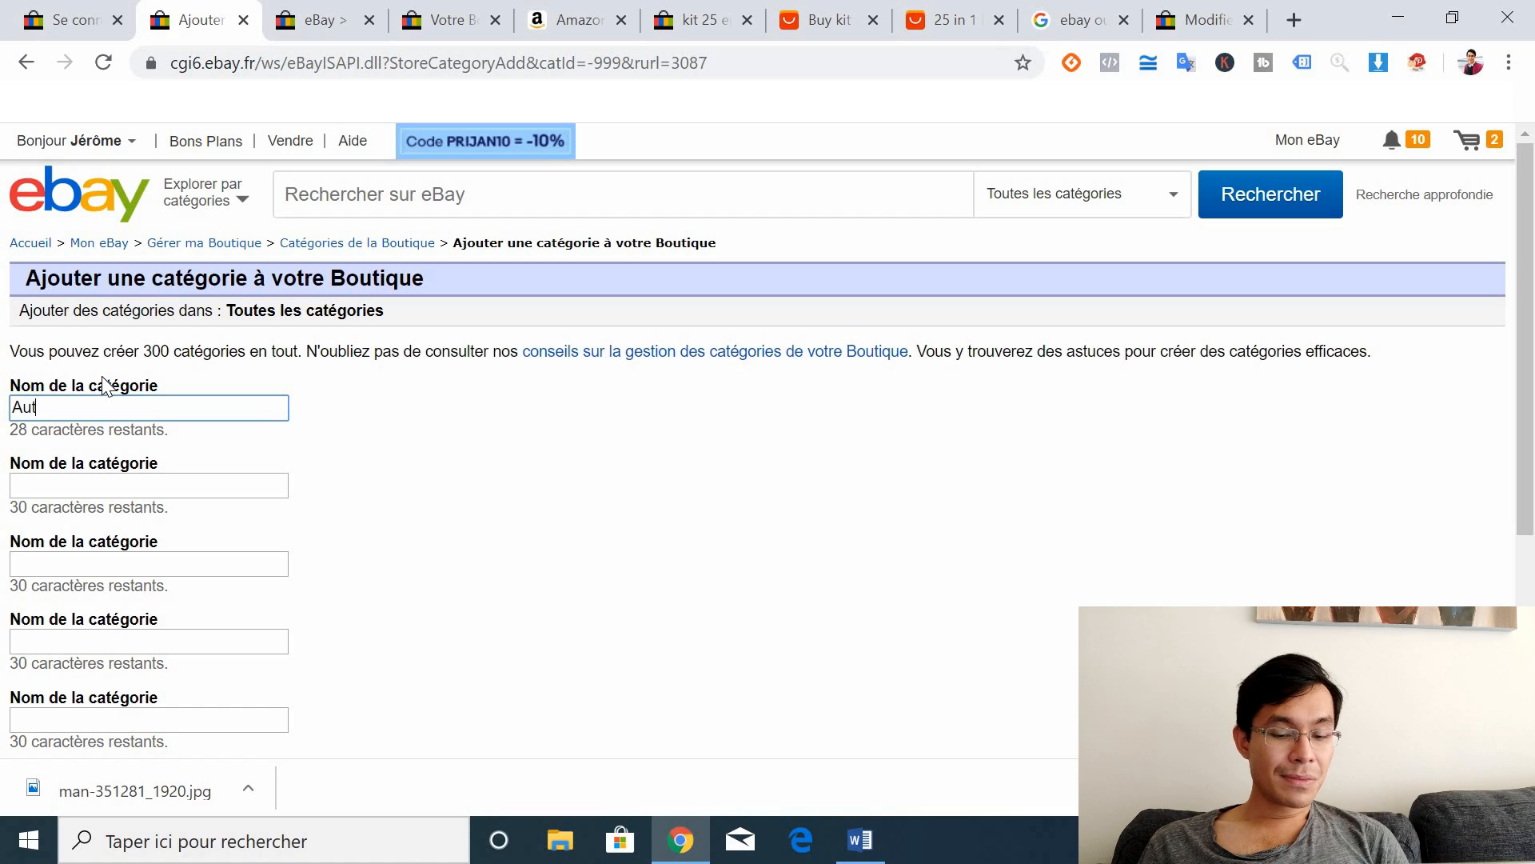
text(o)
click(34, 487)
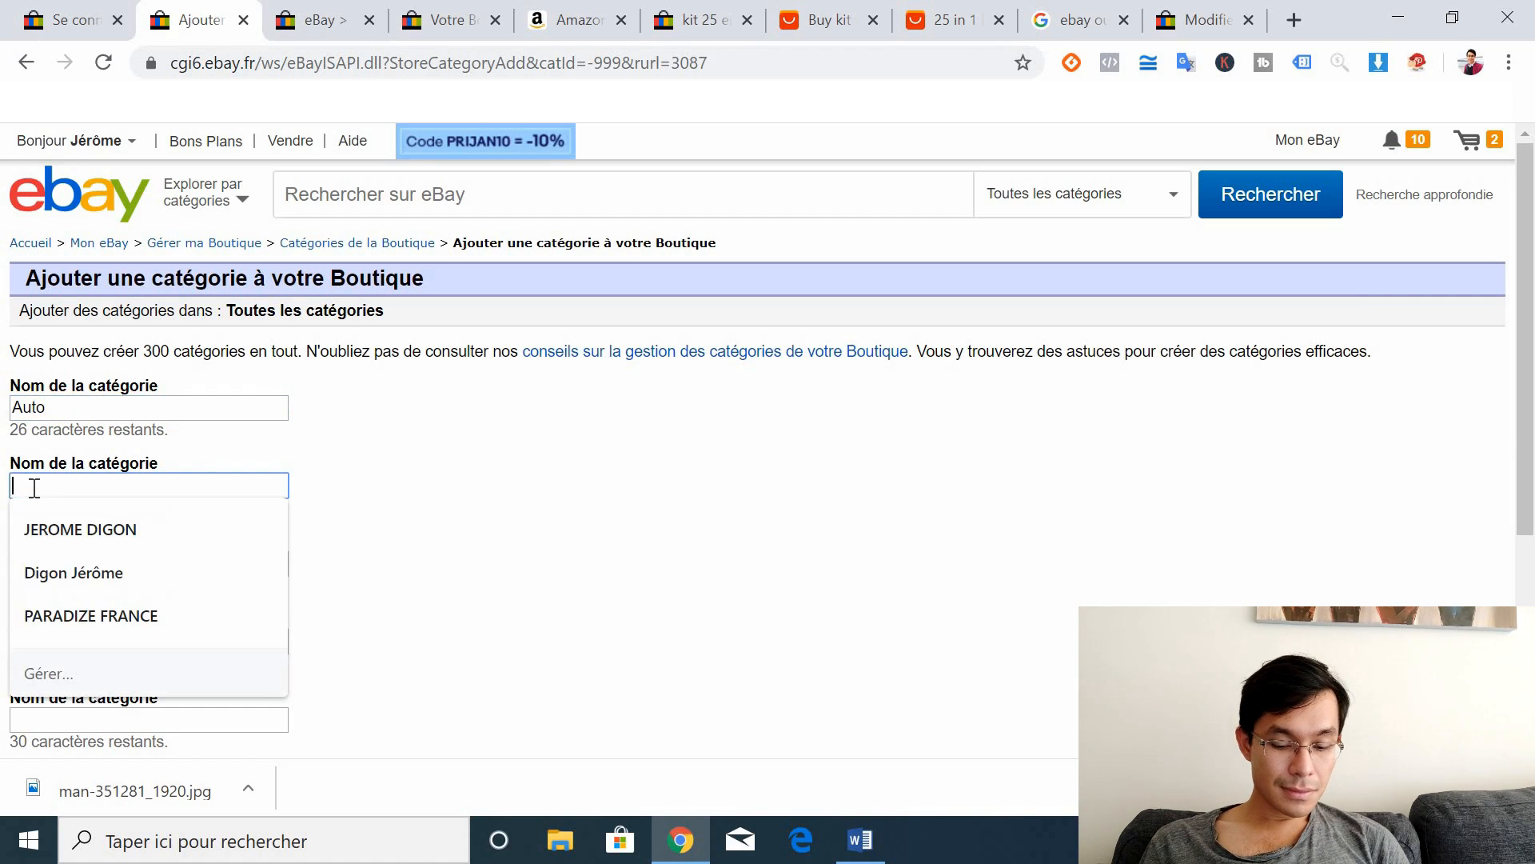
text(Animal)
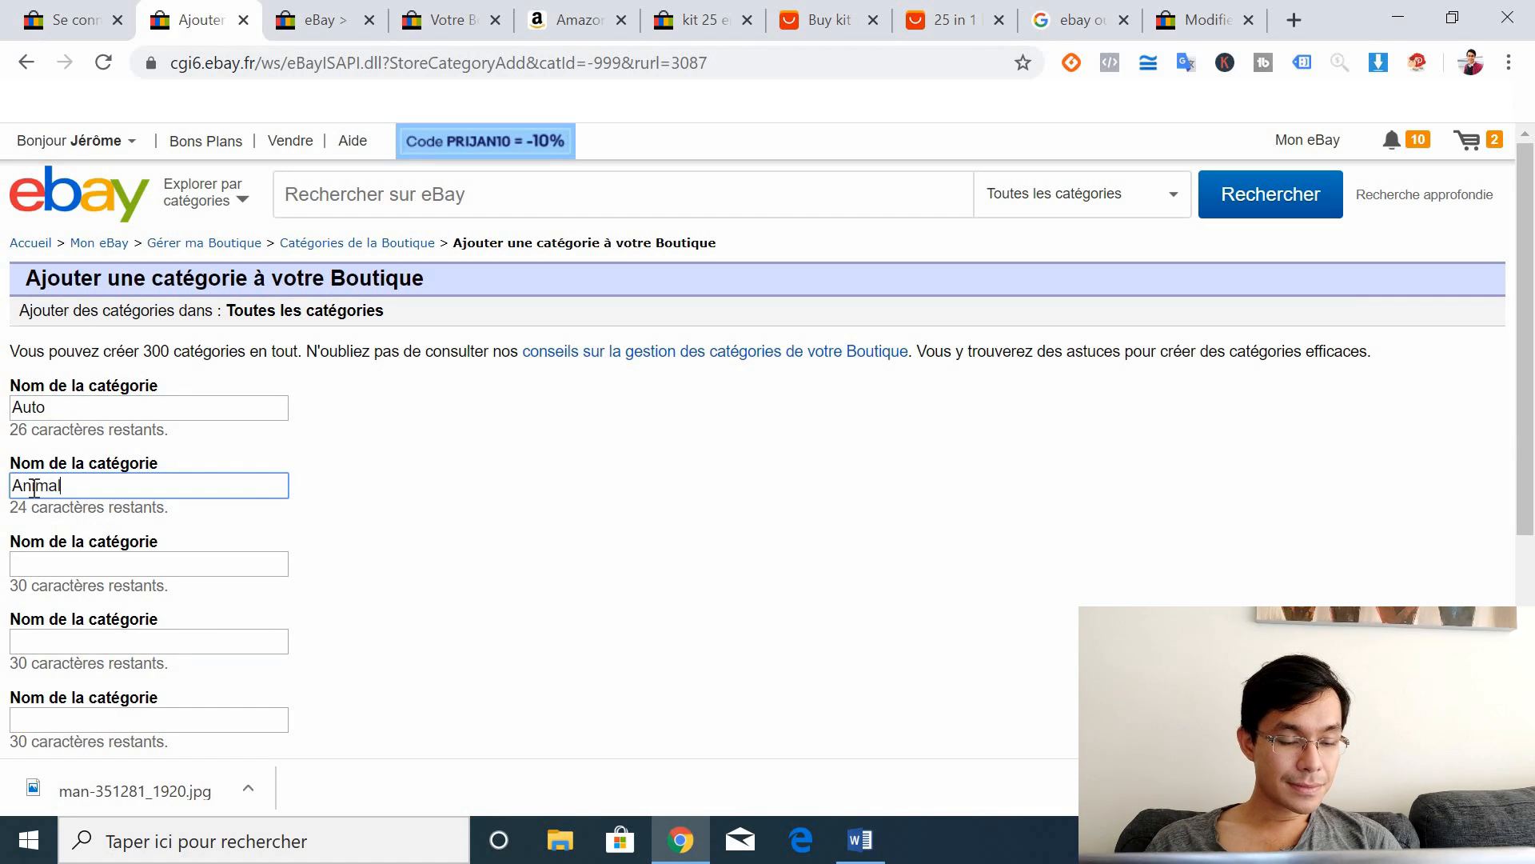
click(78, 559)
text(Maiso)
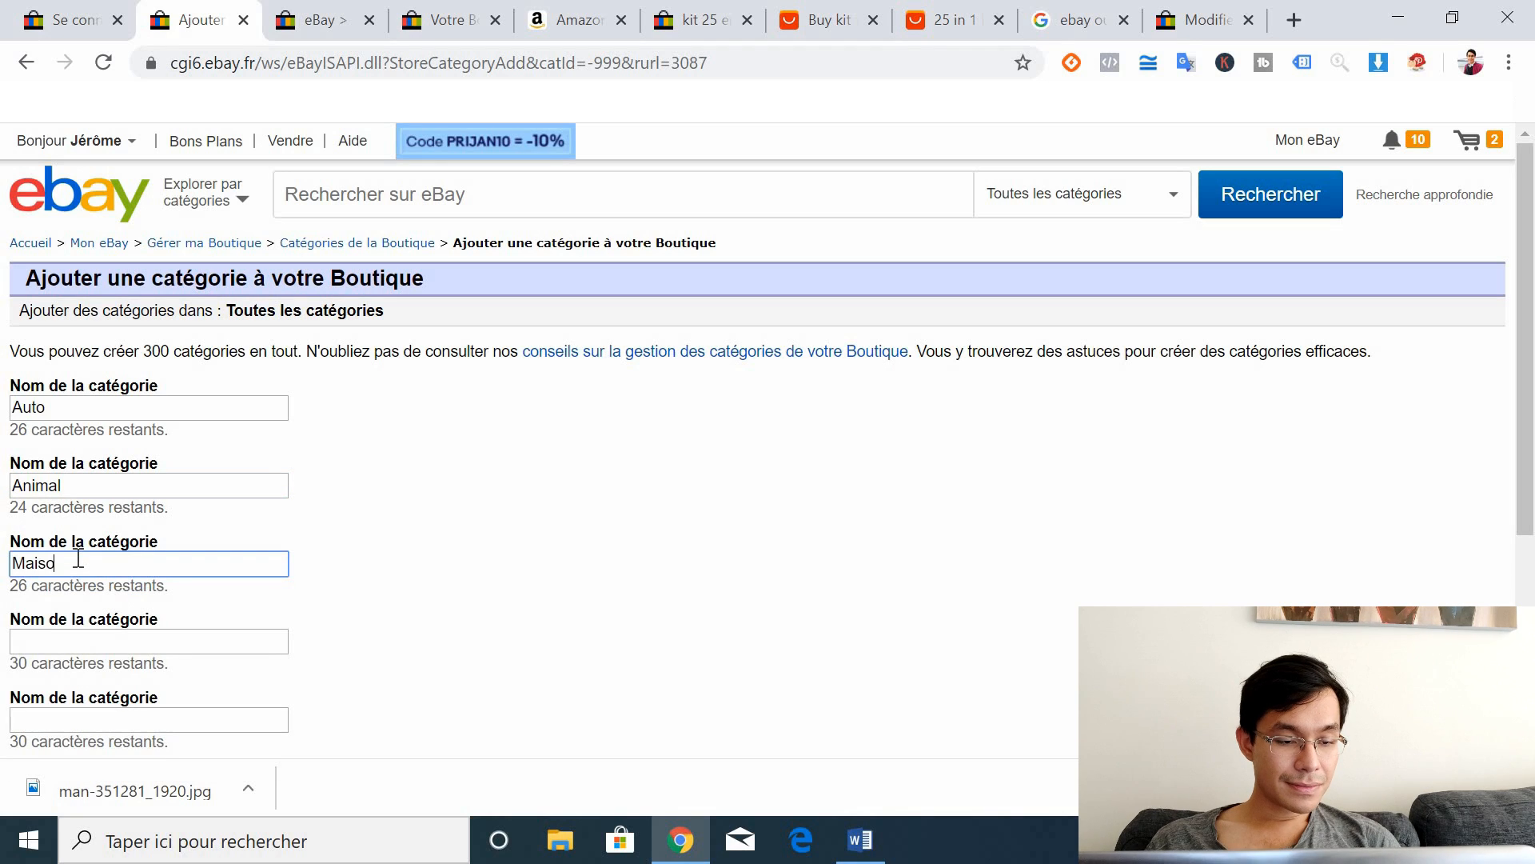
text(n)
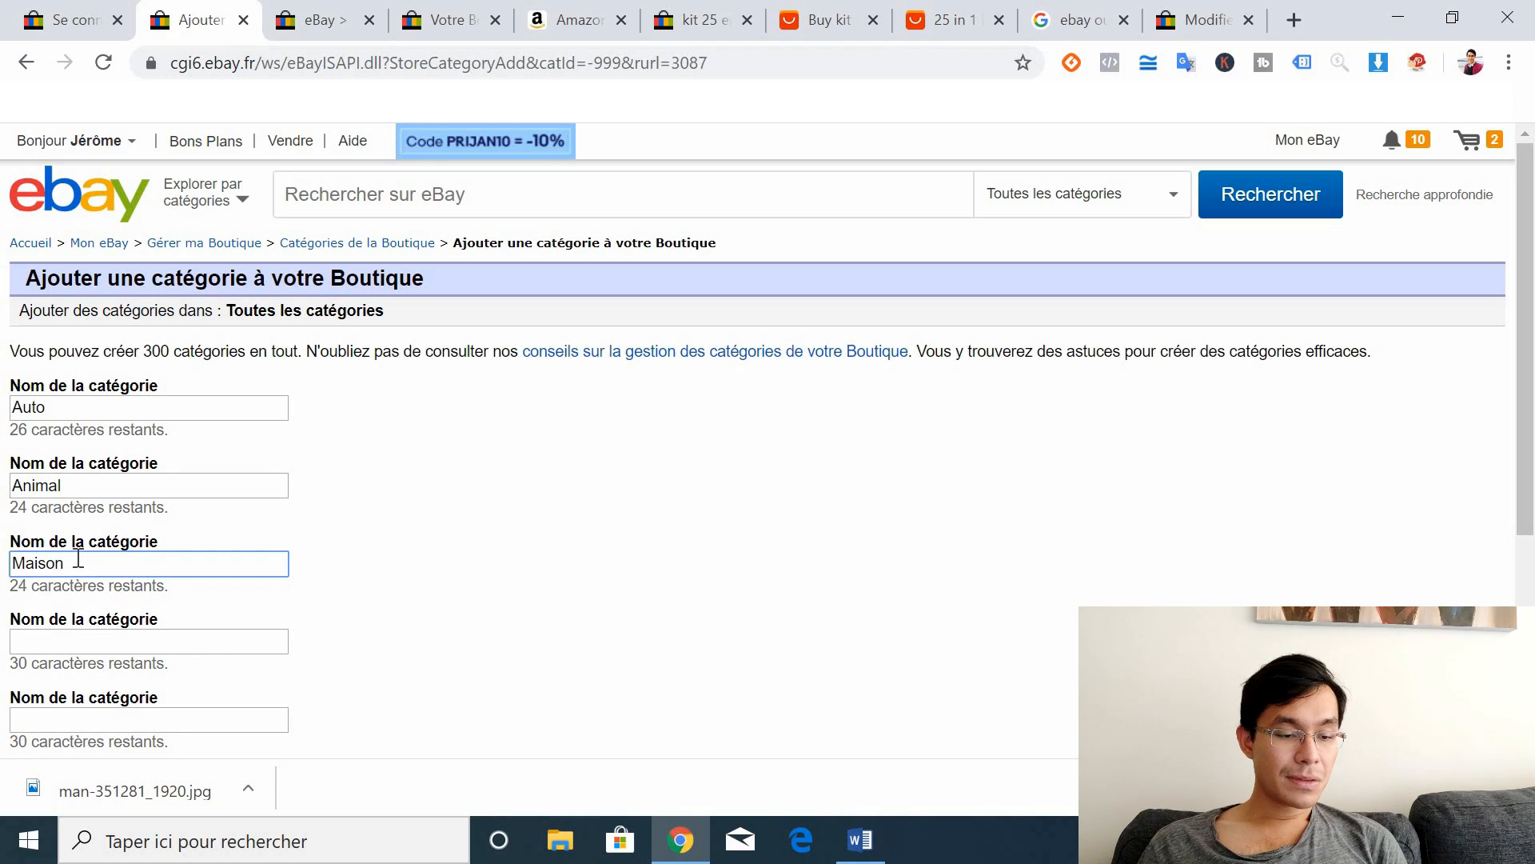
click(58, 635)
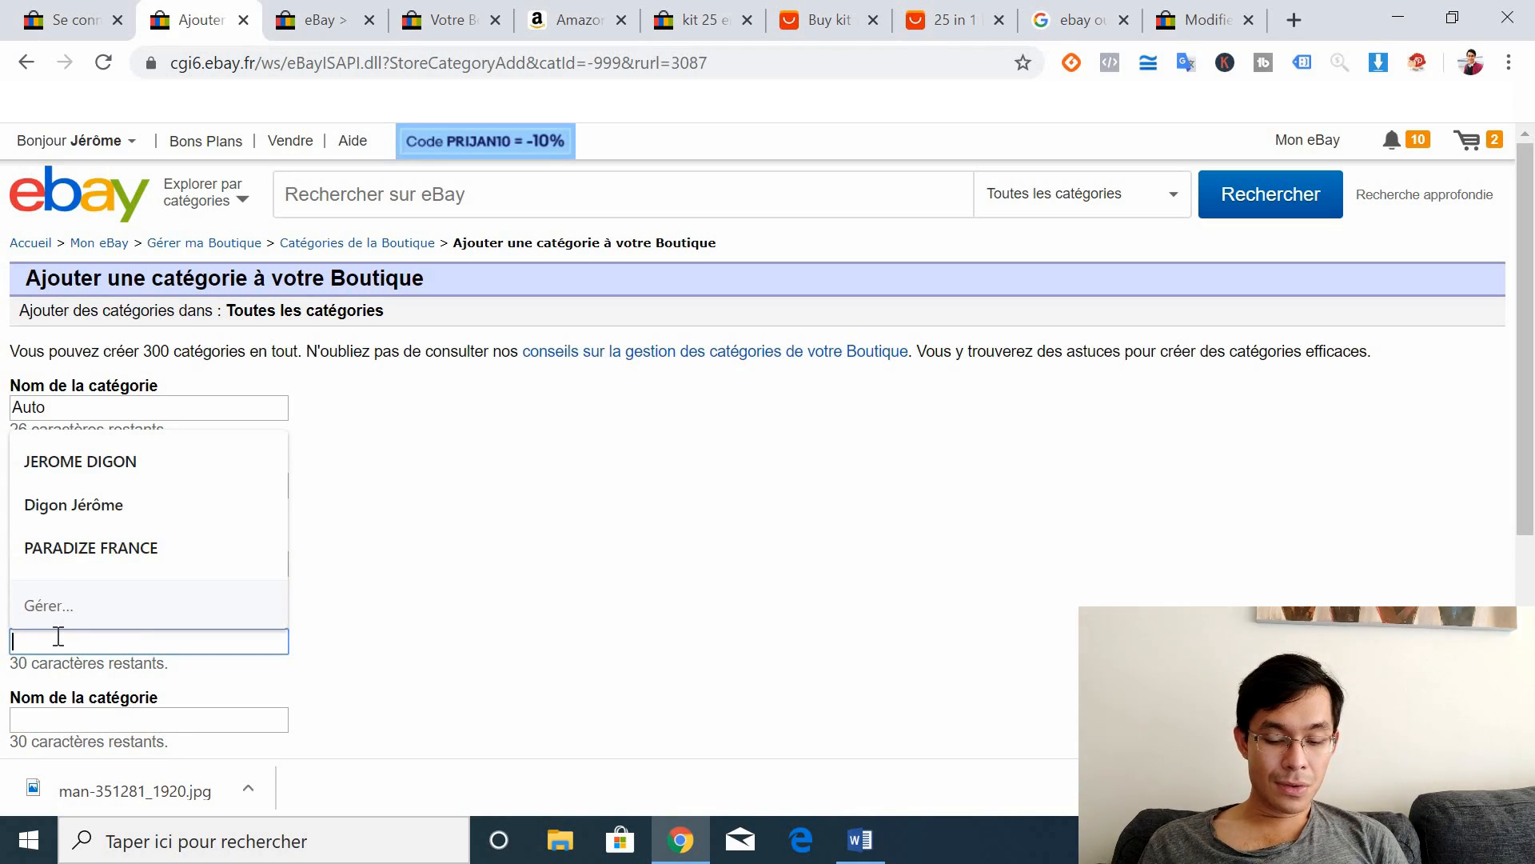
text(Cui)
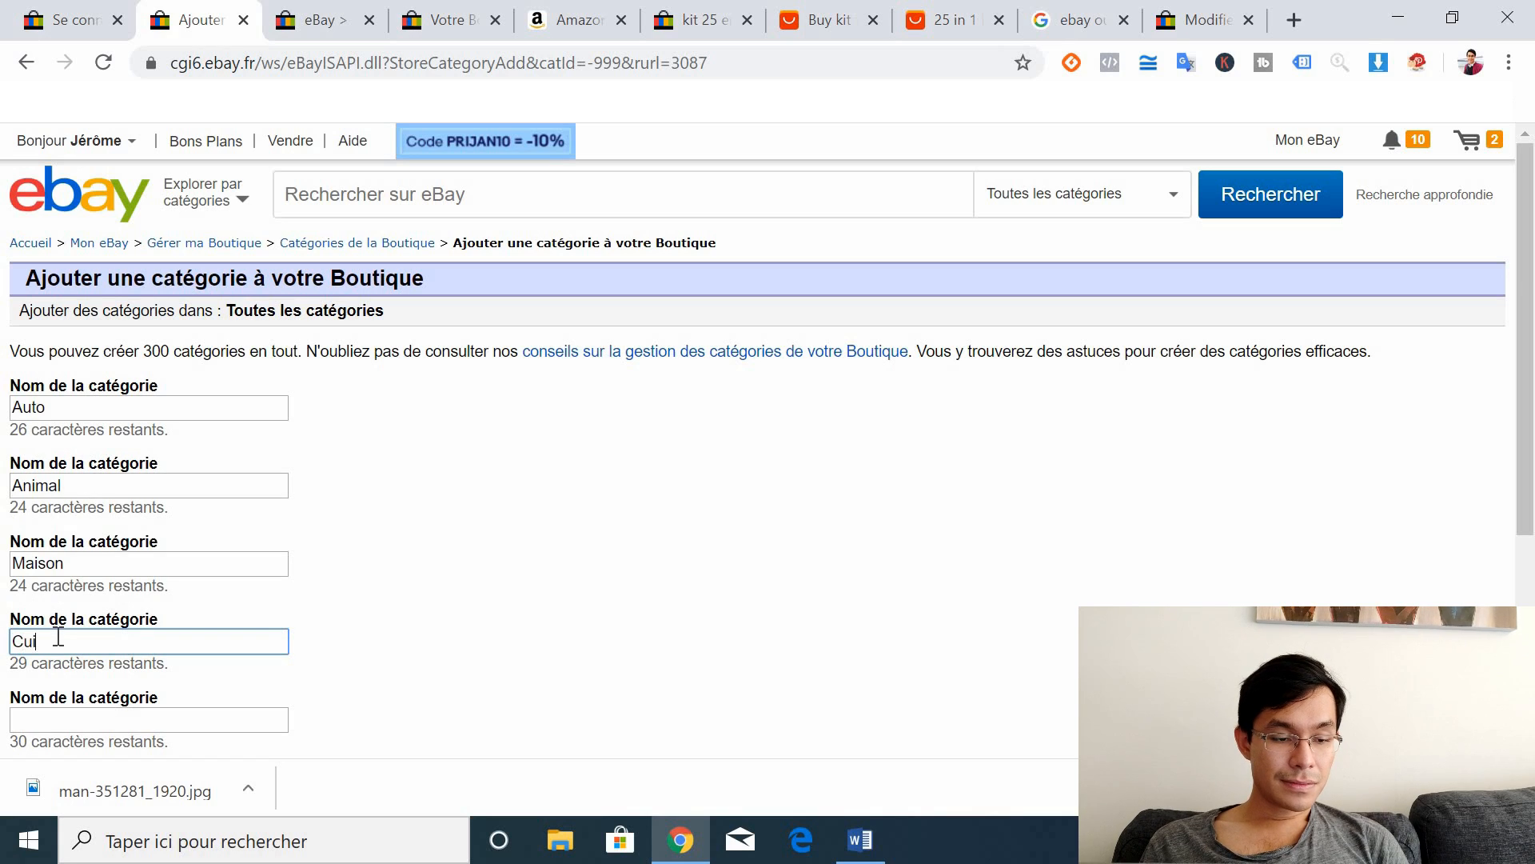
text(sine)
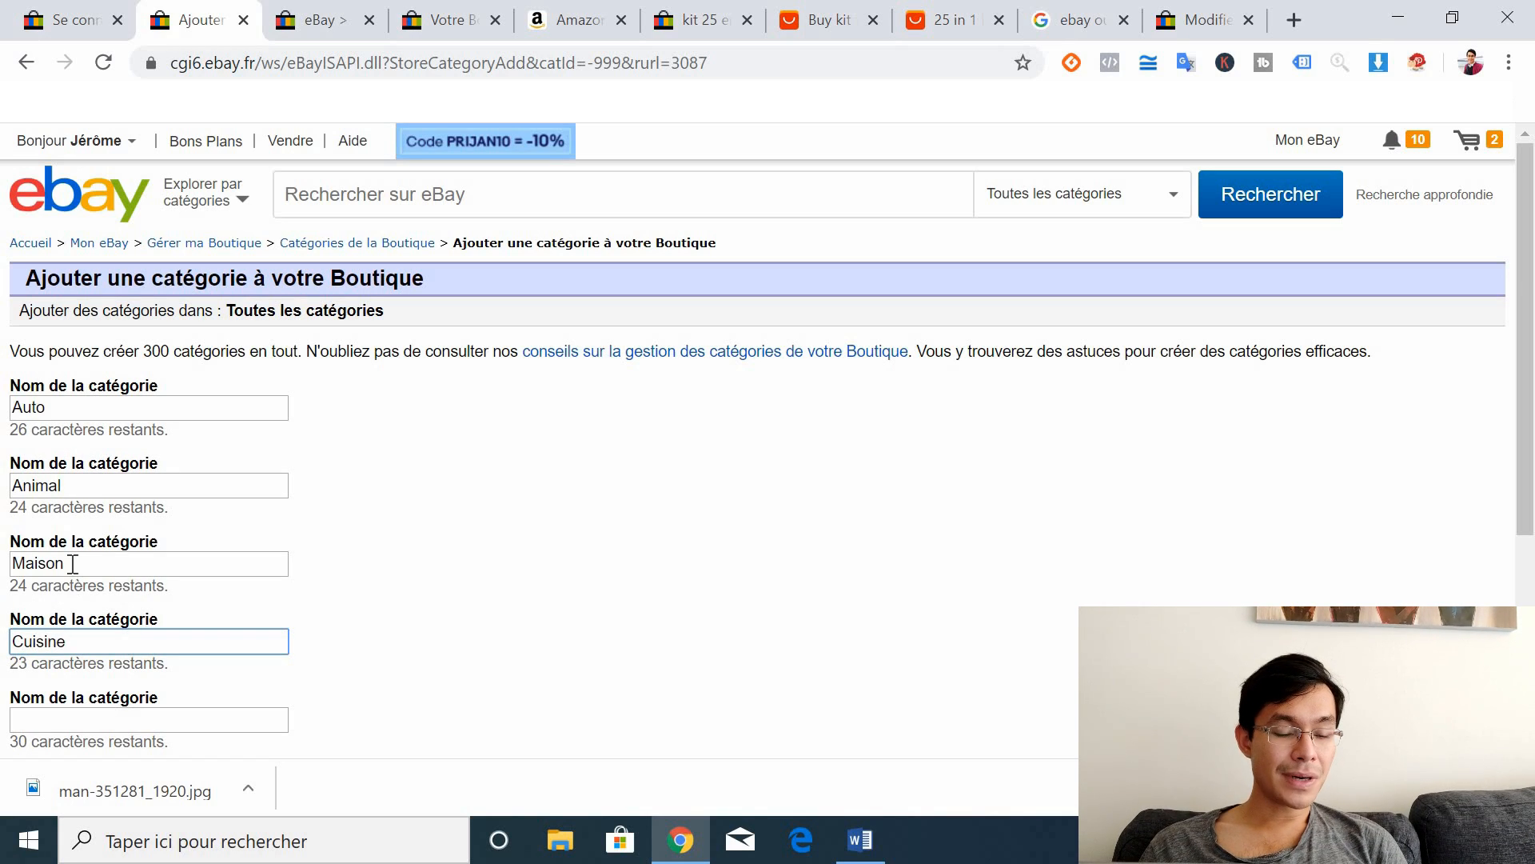
key(ctrl+s)
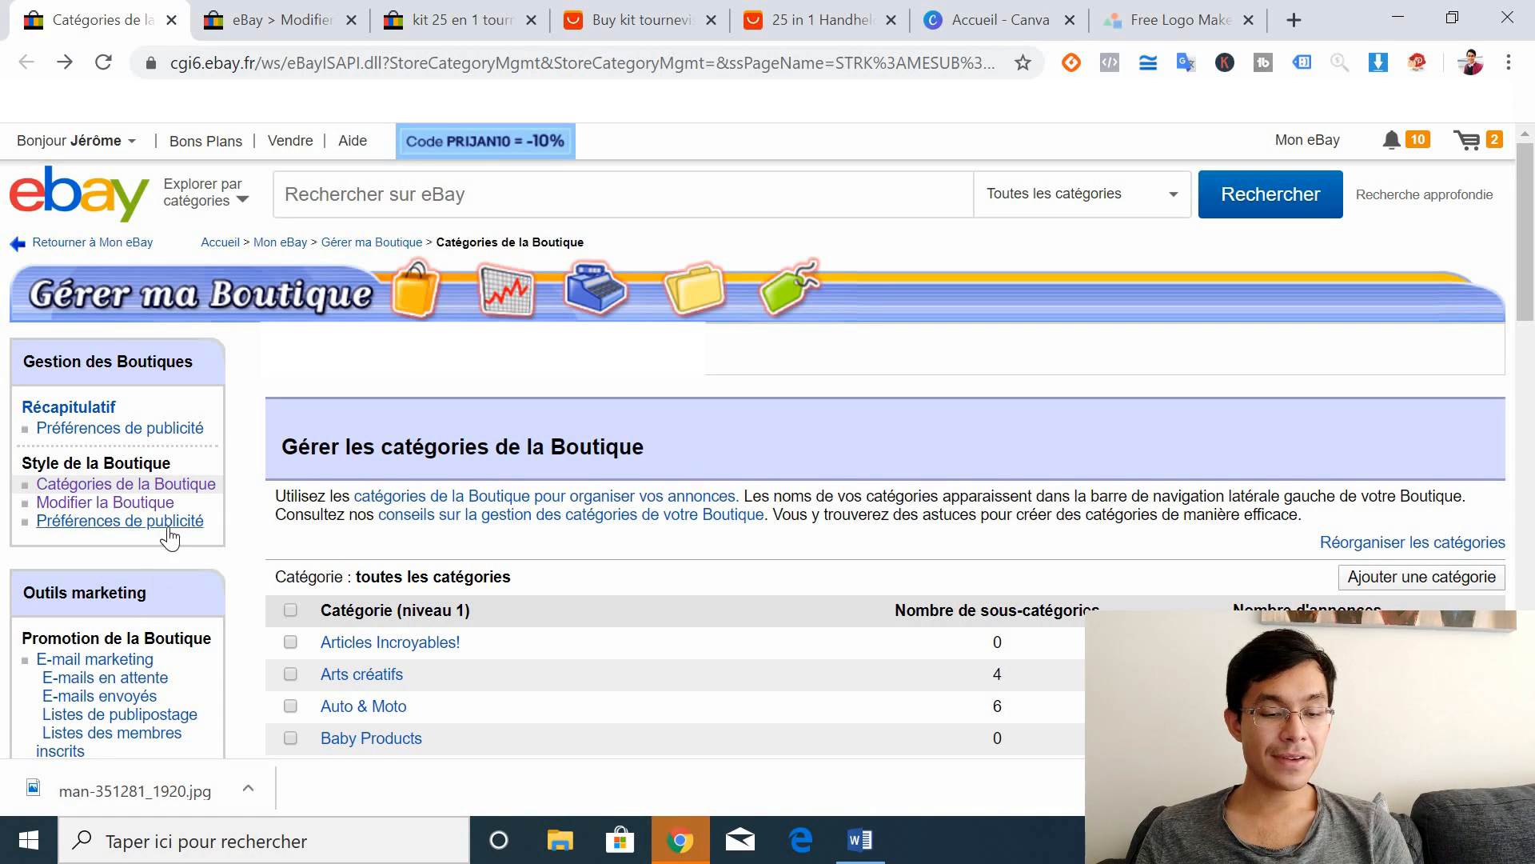
Step: Open the 'Modifier la Boutique' page from the 'eBay > Modifier' tab
click(136, 503)
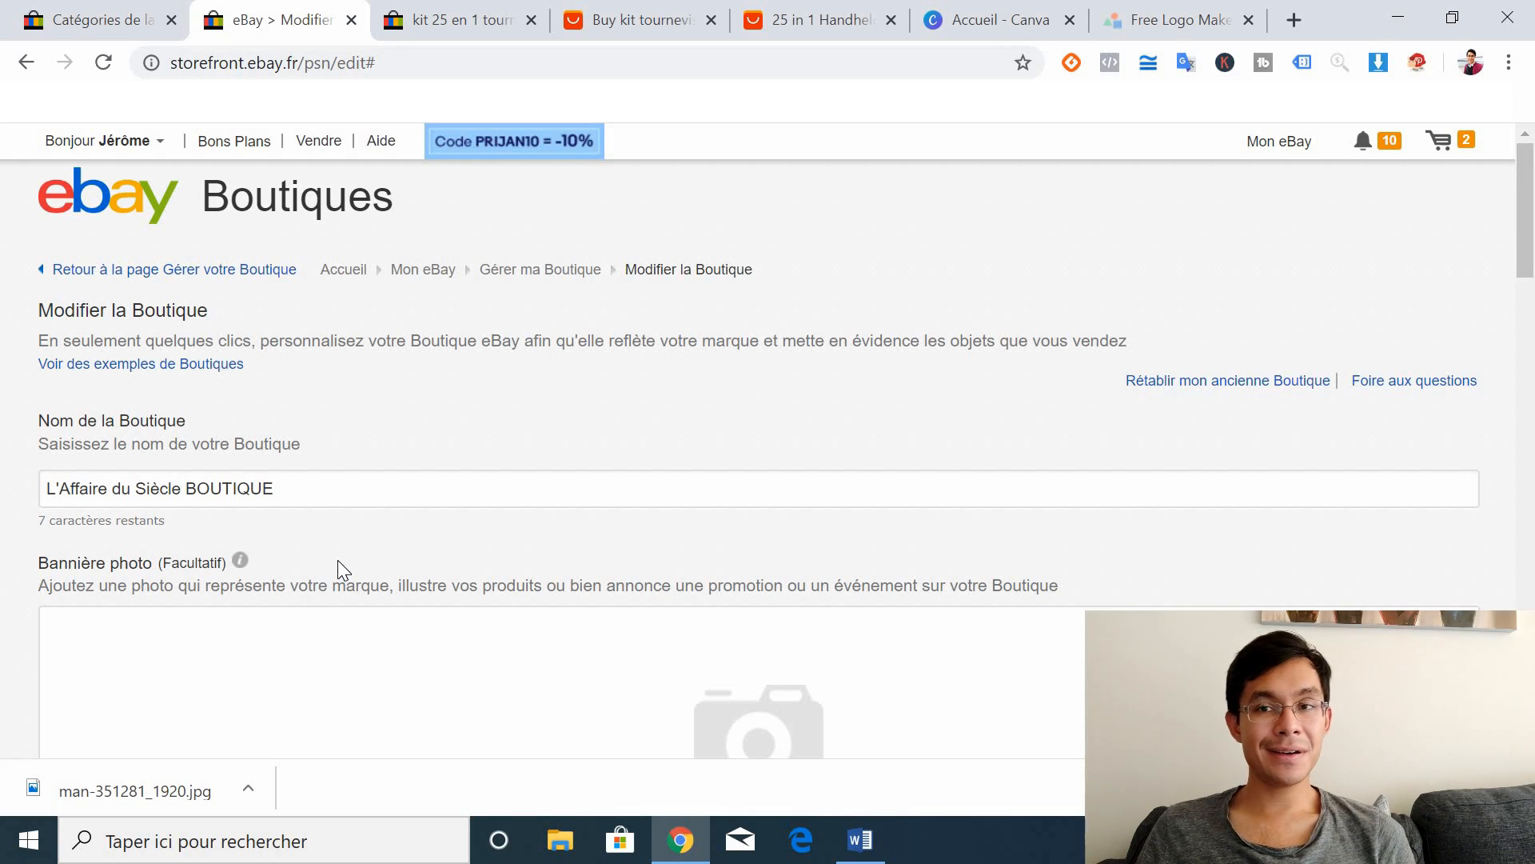
Step: Select the Bannière photo size '1 200 px x 270 px' and switch to the Canva tab
drag(1524, 251, 1523, 354)
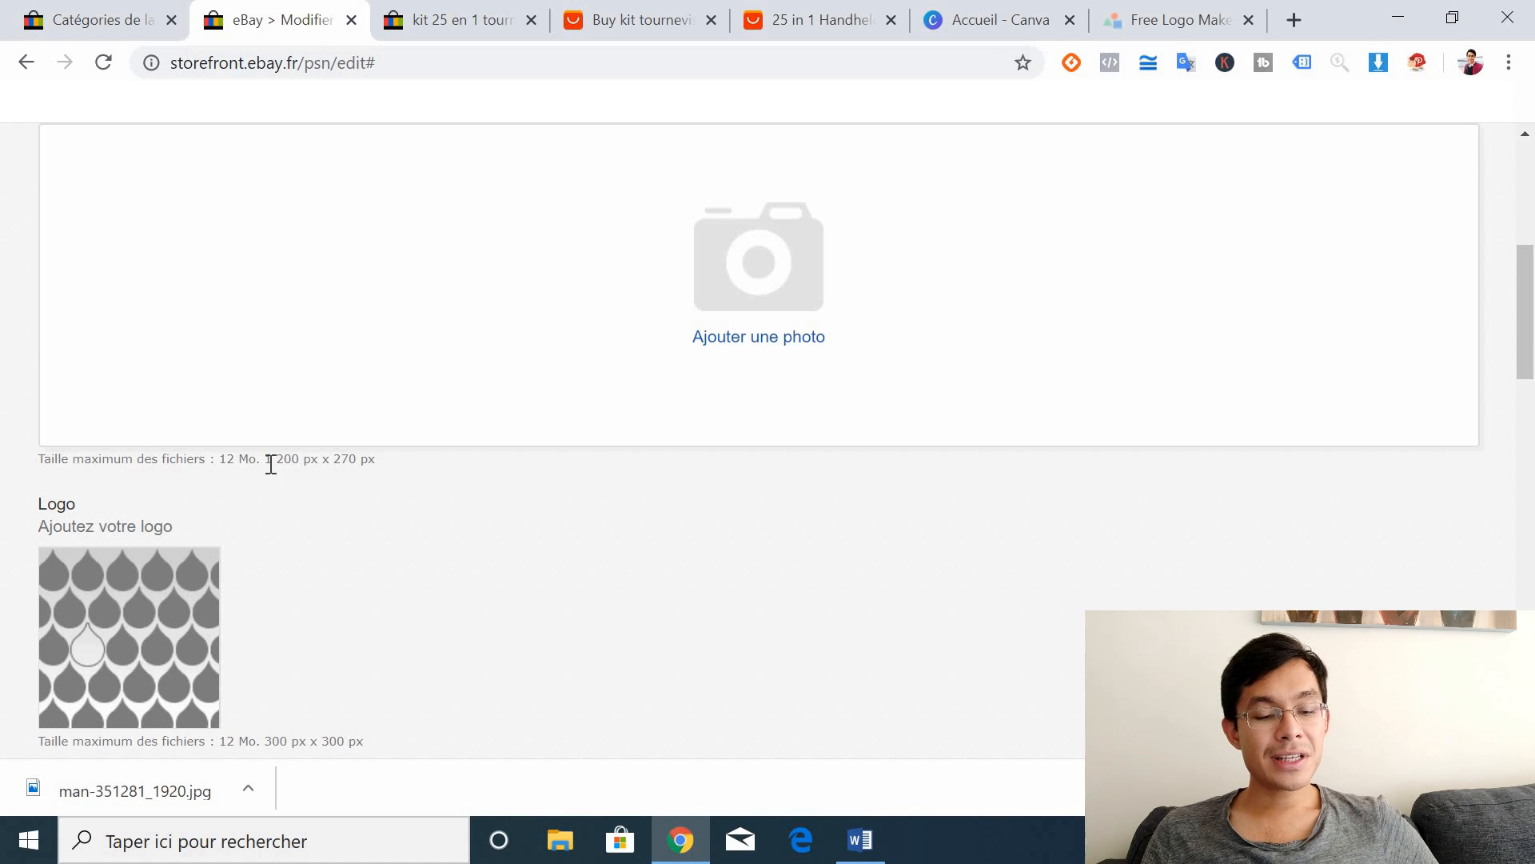
drag(268, 459, 374, 462)
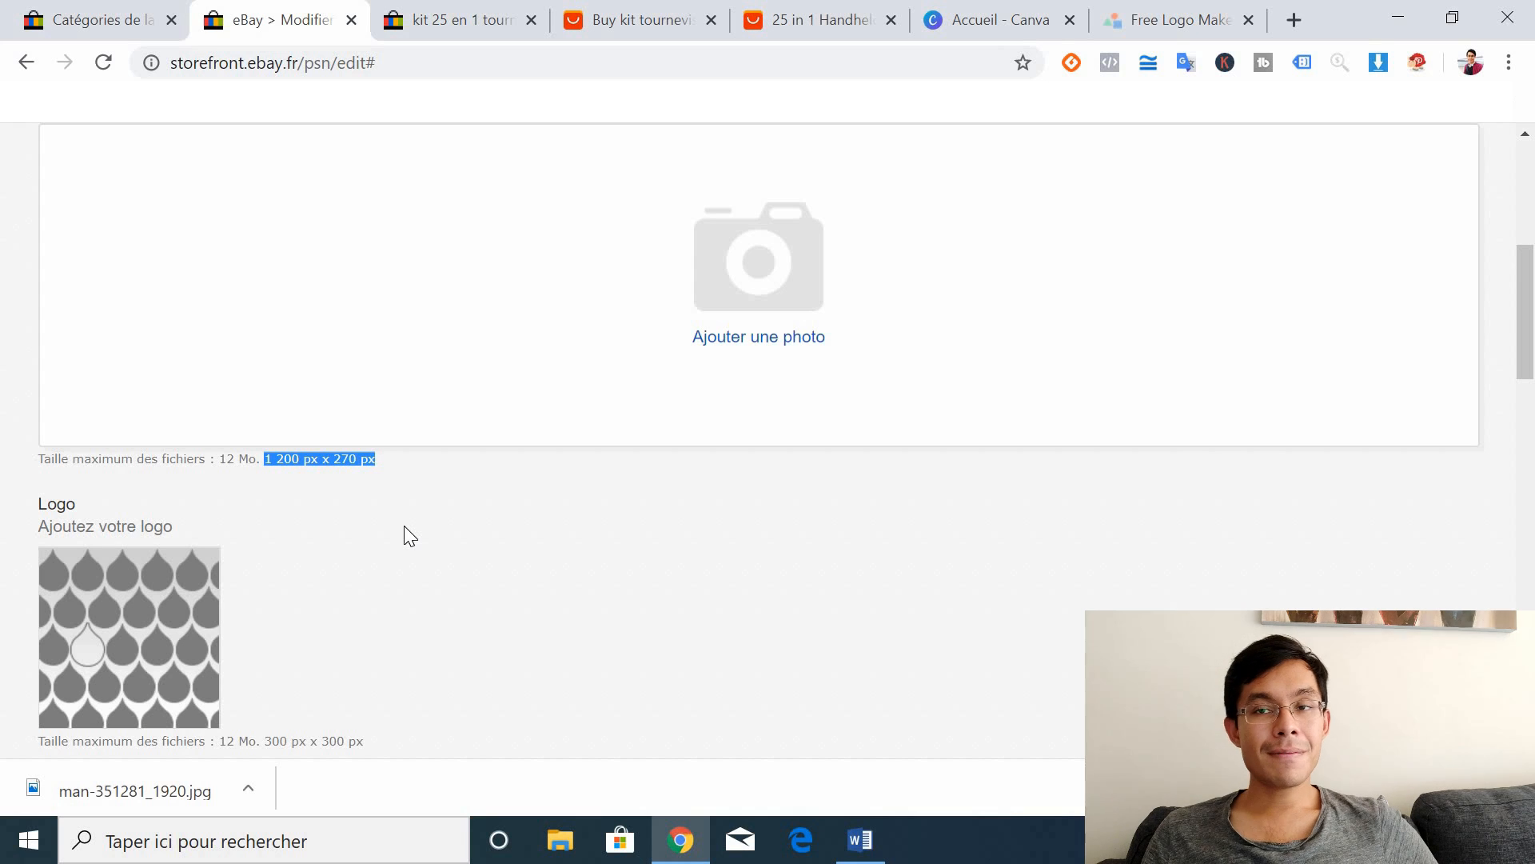
click(1001, 3)
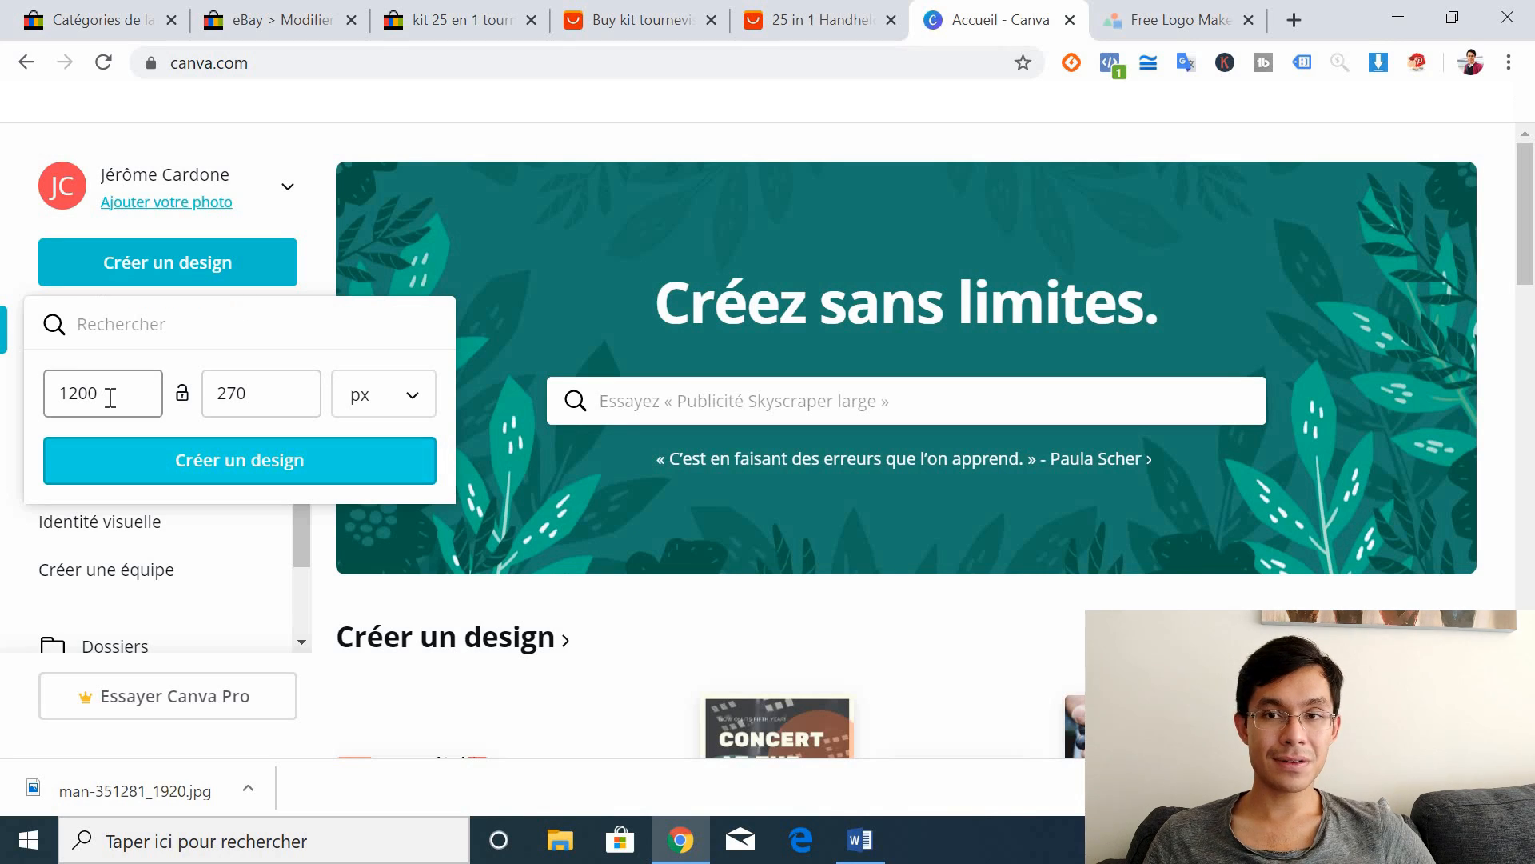
Step: Create a blank 1200 × 270 px design and add an 'Ajouter un titre' heading to it
click(188, 467)
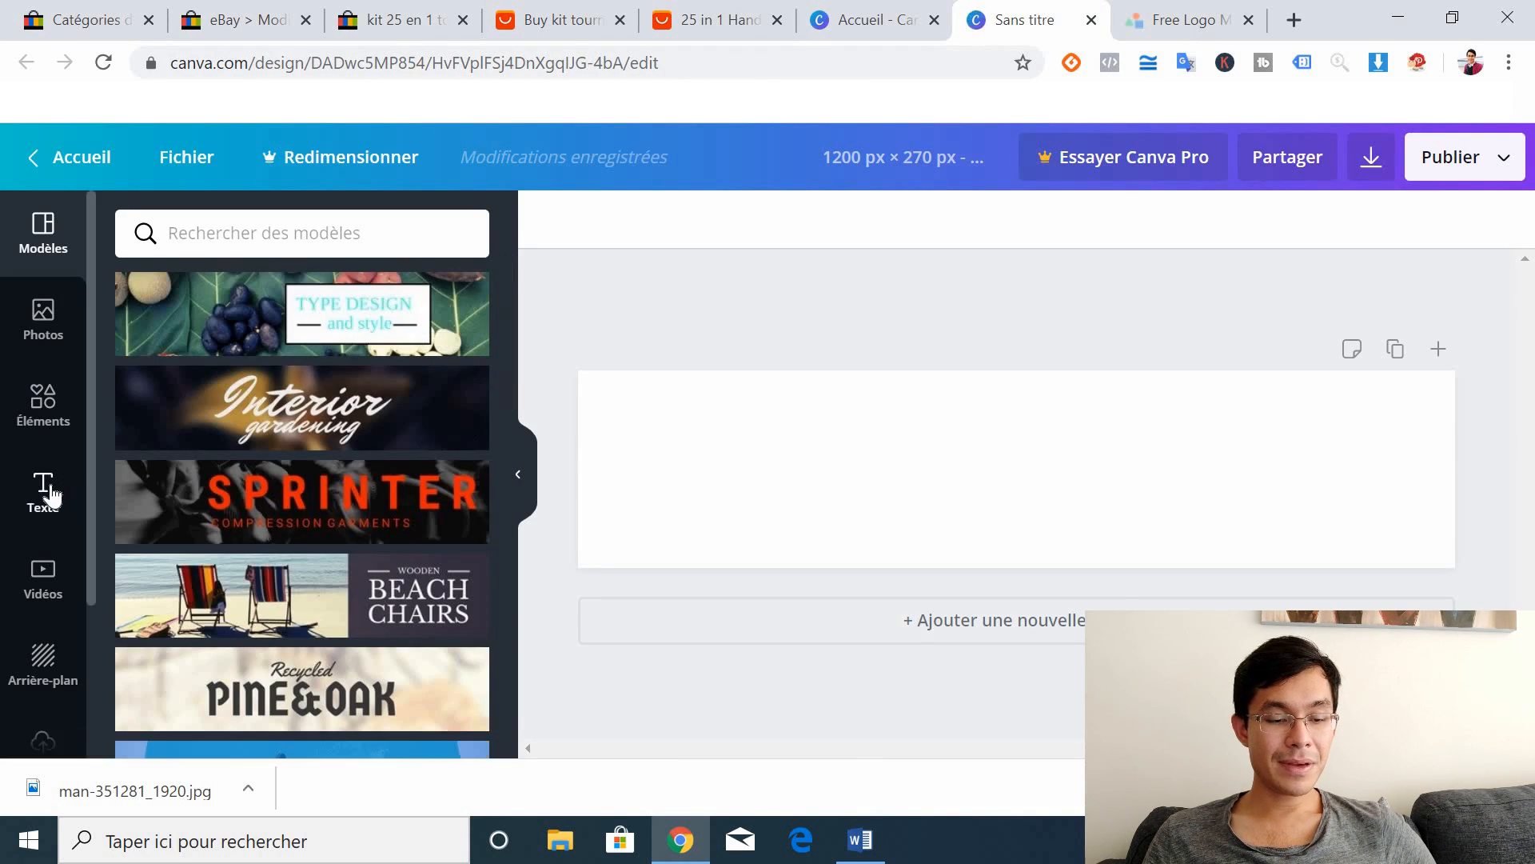
click(47, 489)
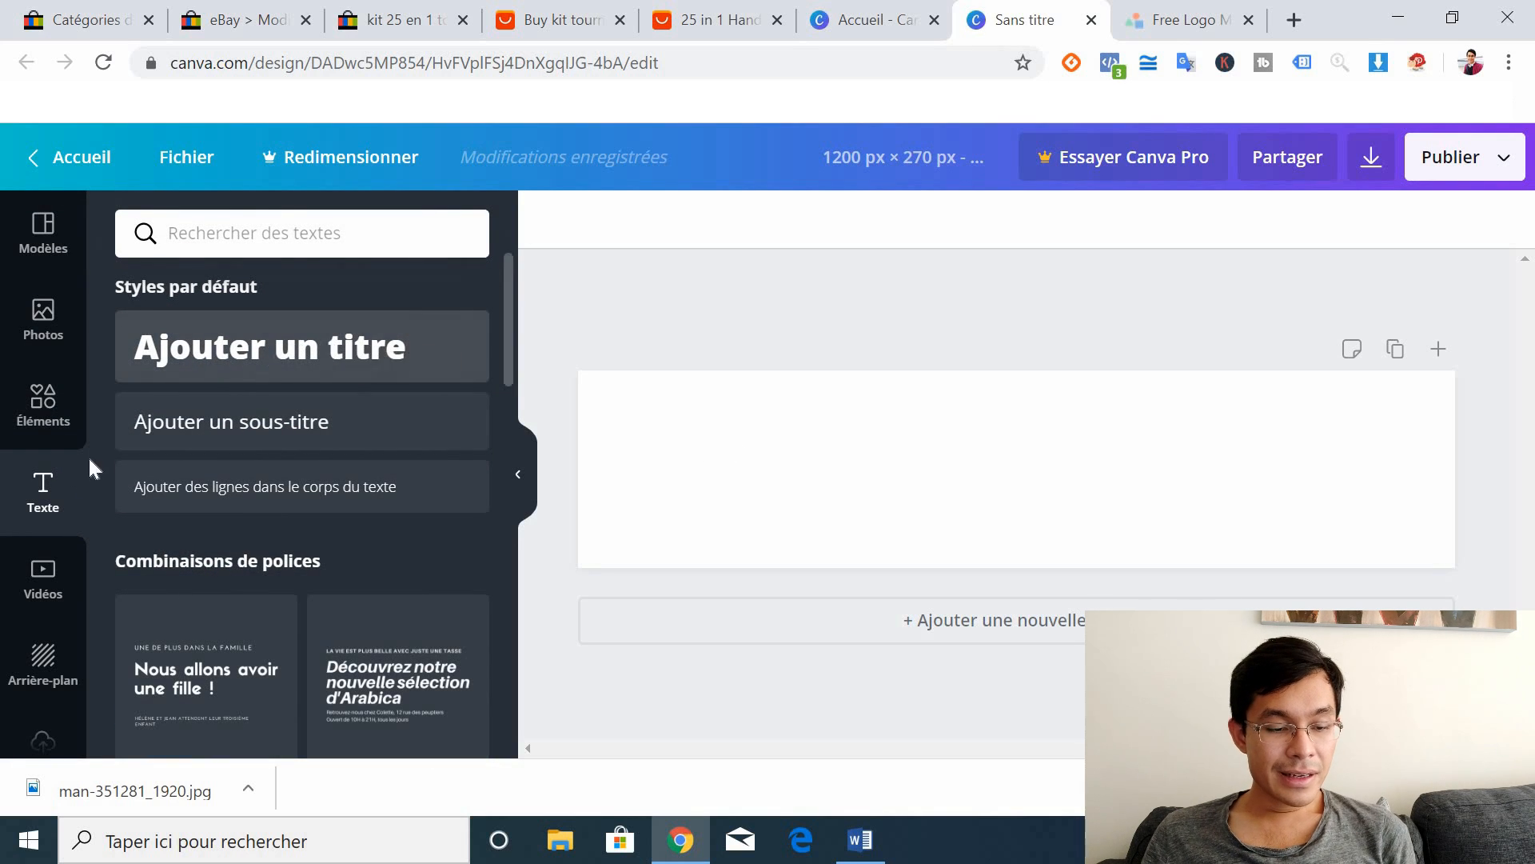
click(364, 345)
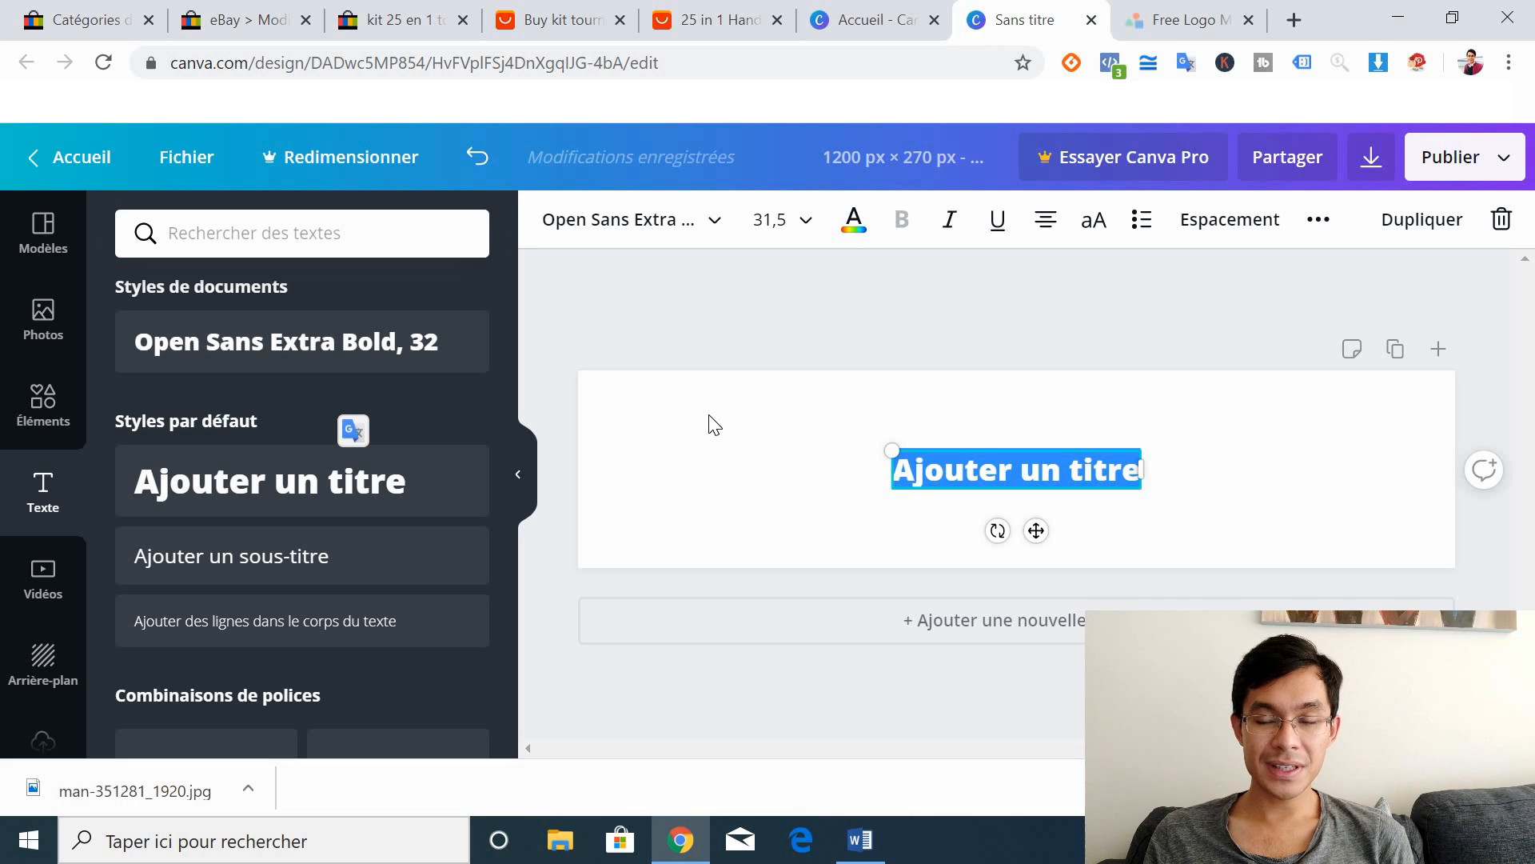
Step: Retitle the banner 'L'AFFAIRE DU SIECLE BOUTIQUE', fixing the typo, and centre the title
text(L)
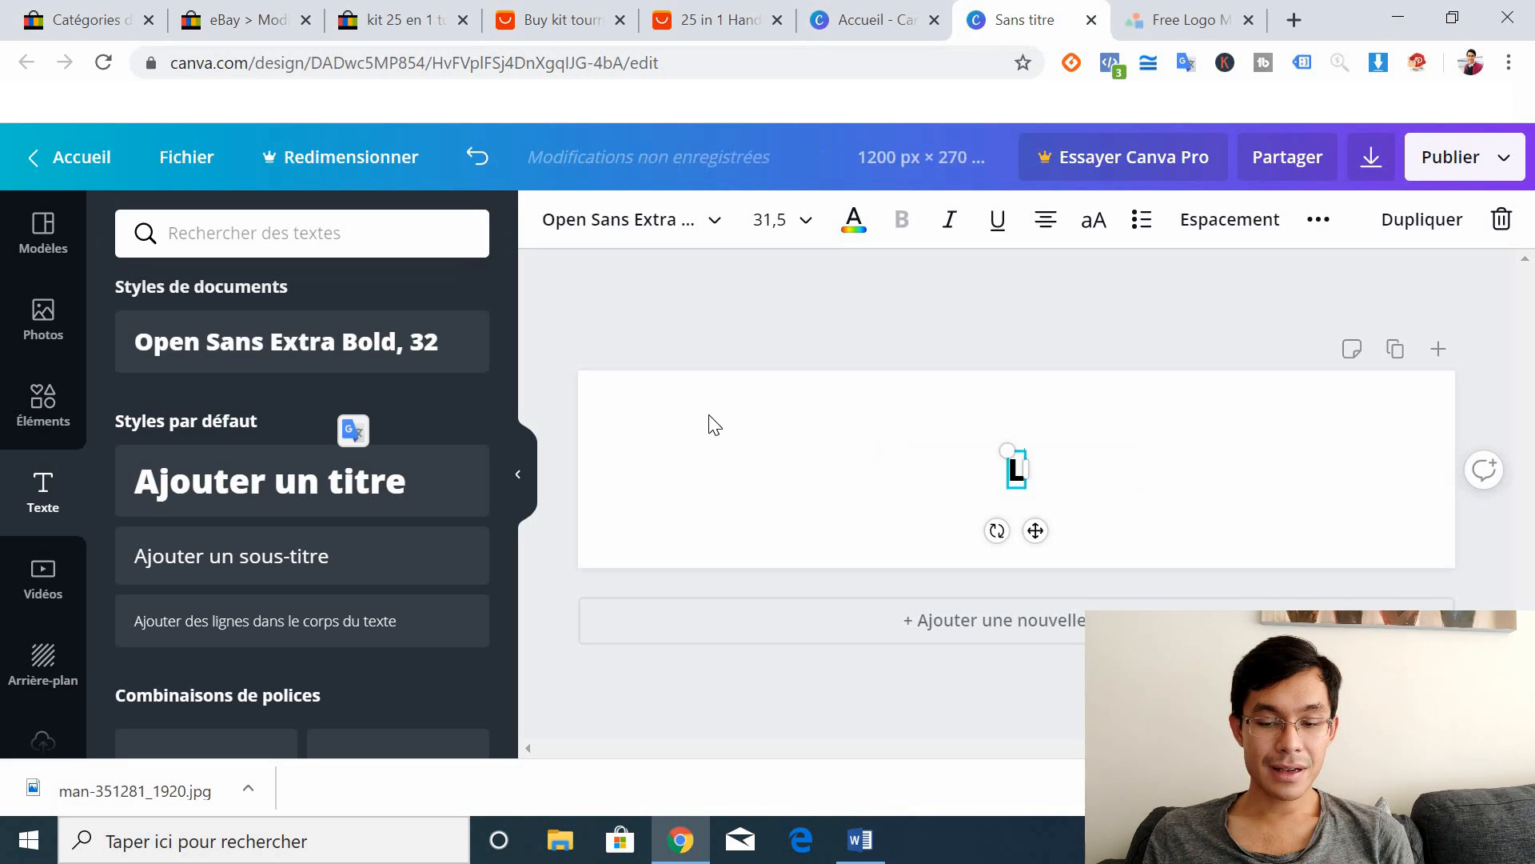
text('AFFAIRE DU SIECEL)
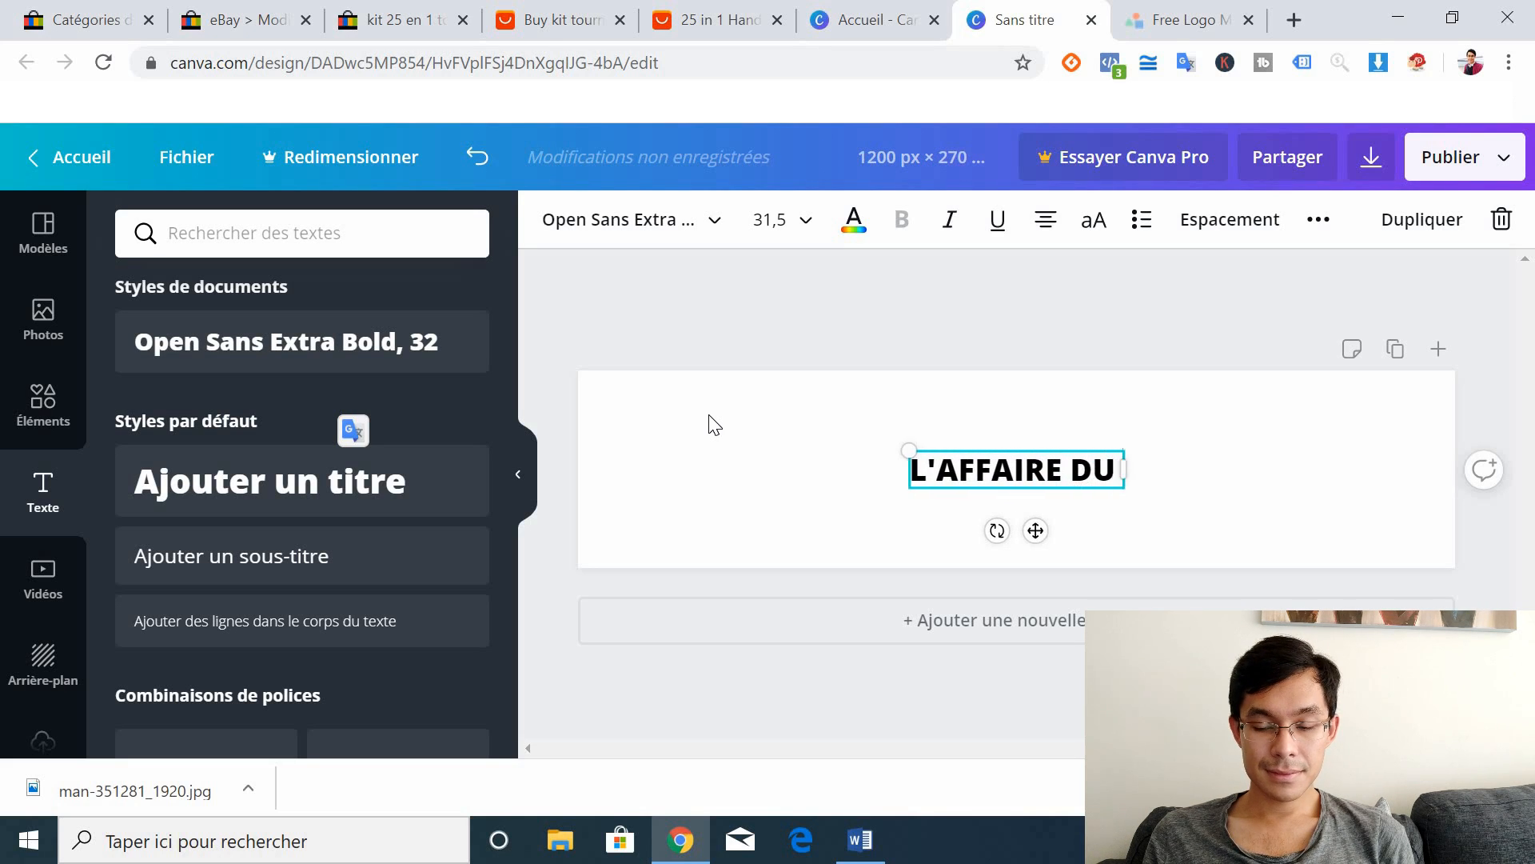
key(BackSpace)
key(BackSpace)
text(L)
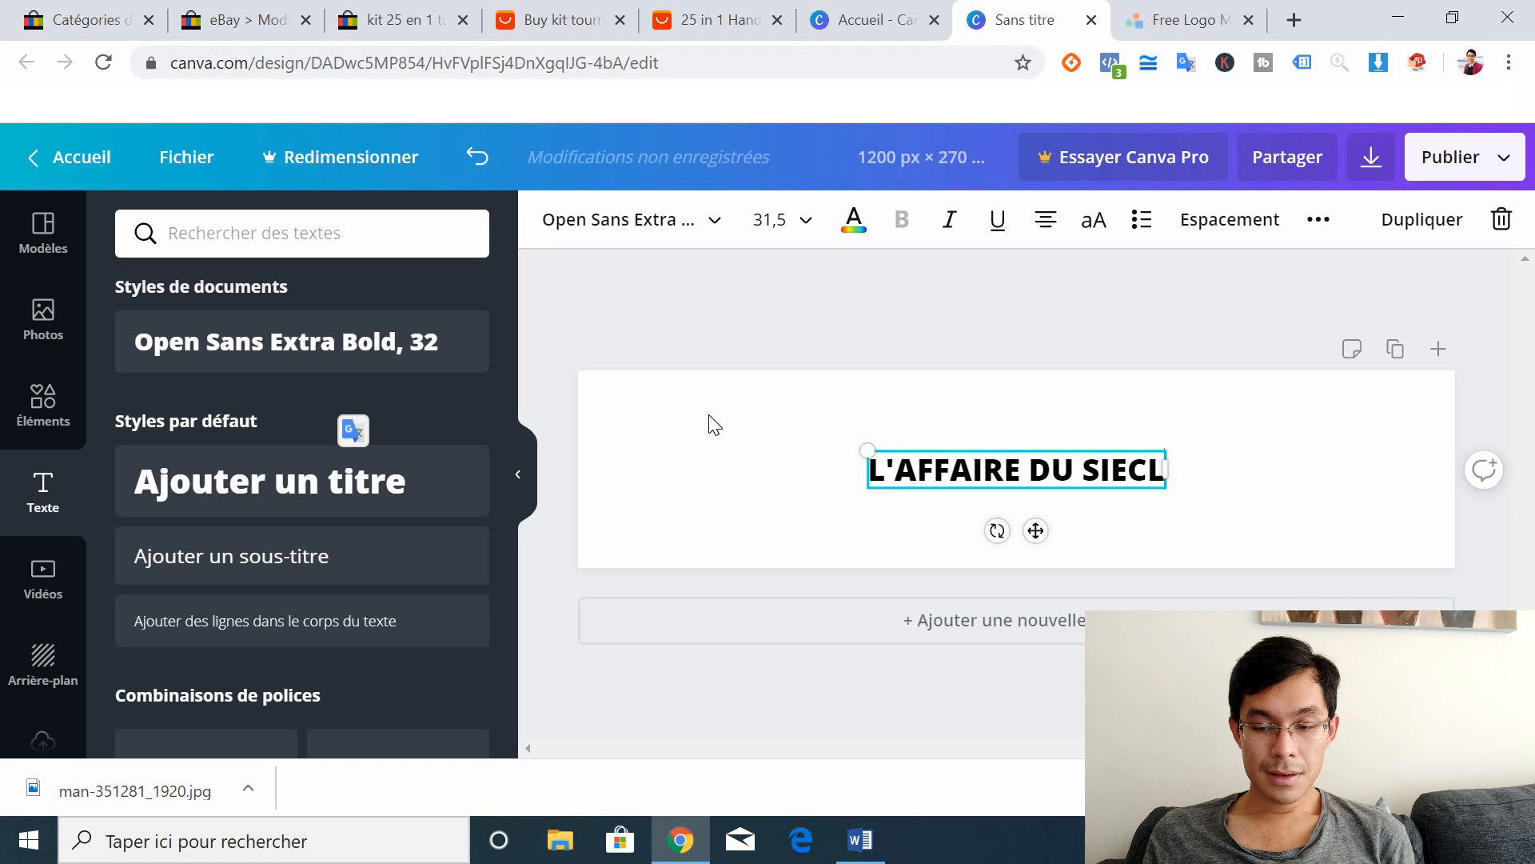
text(E BOUTIQUE)
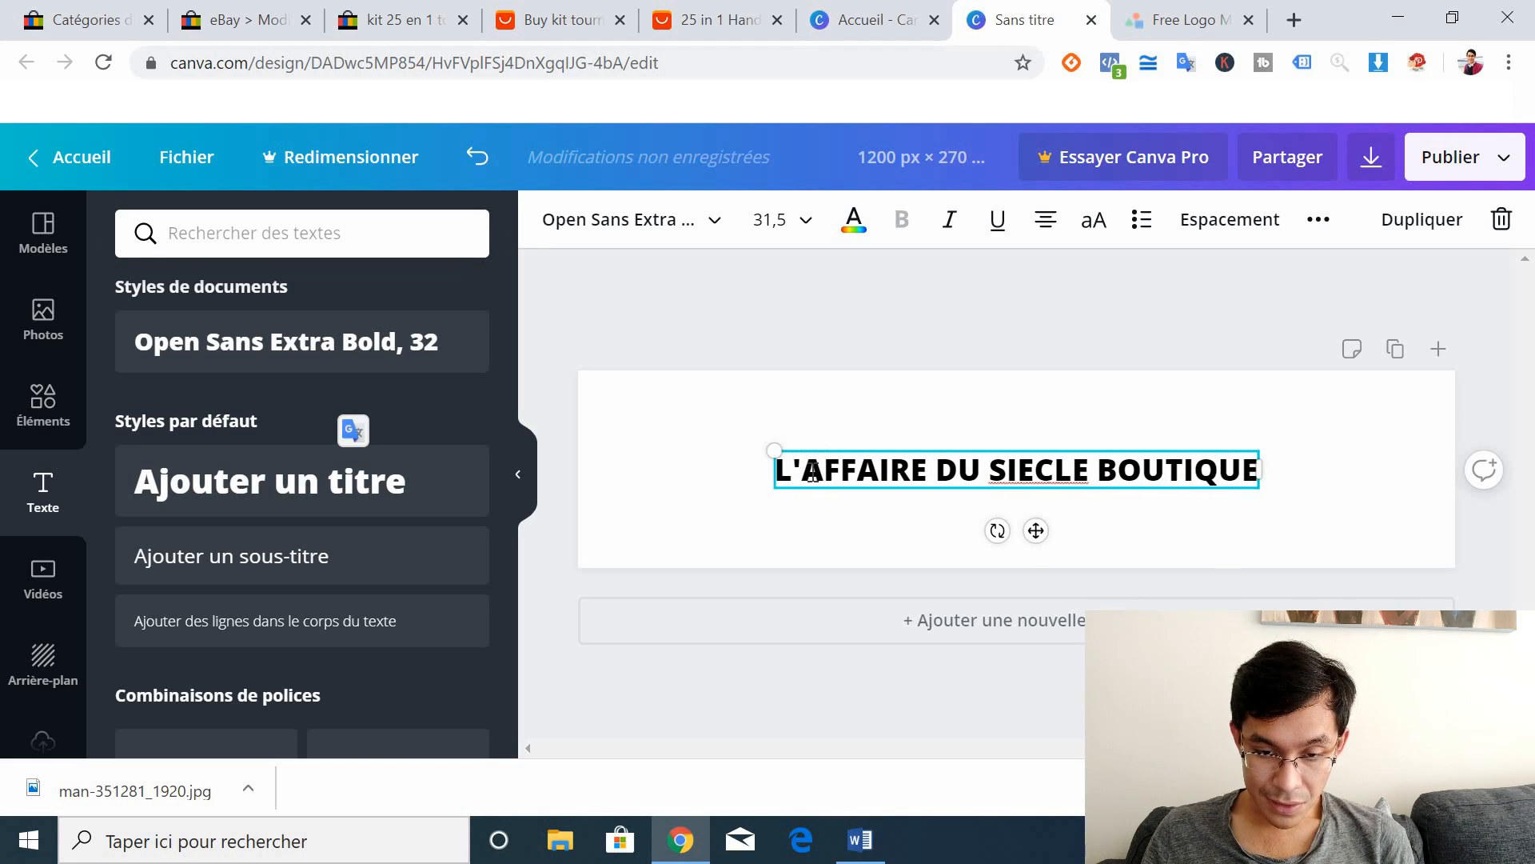
mouse_move(824, 448)
mouse_down()
mouse_move(866, 434)
mouse_move(817, 441)
mouse_up()
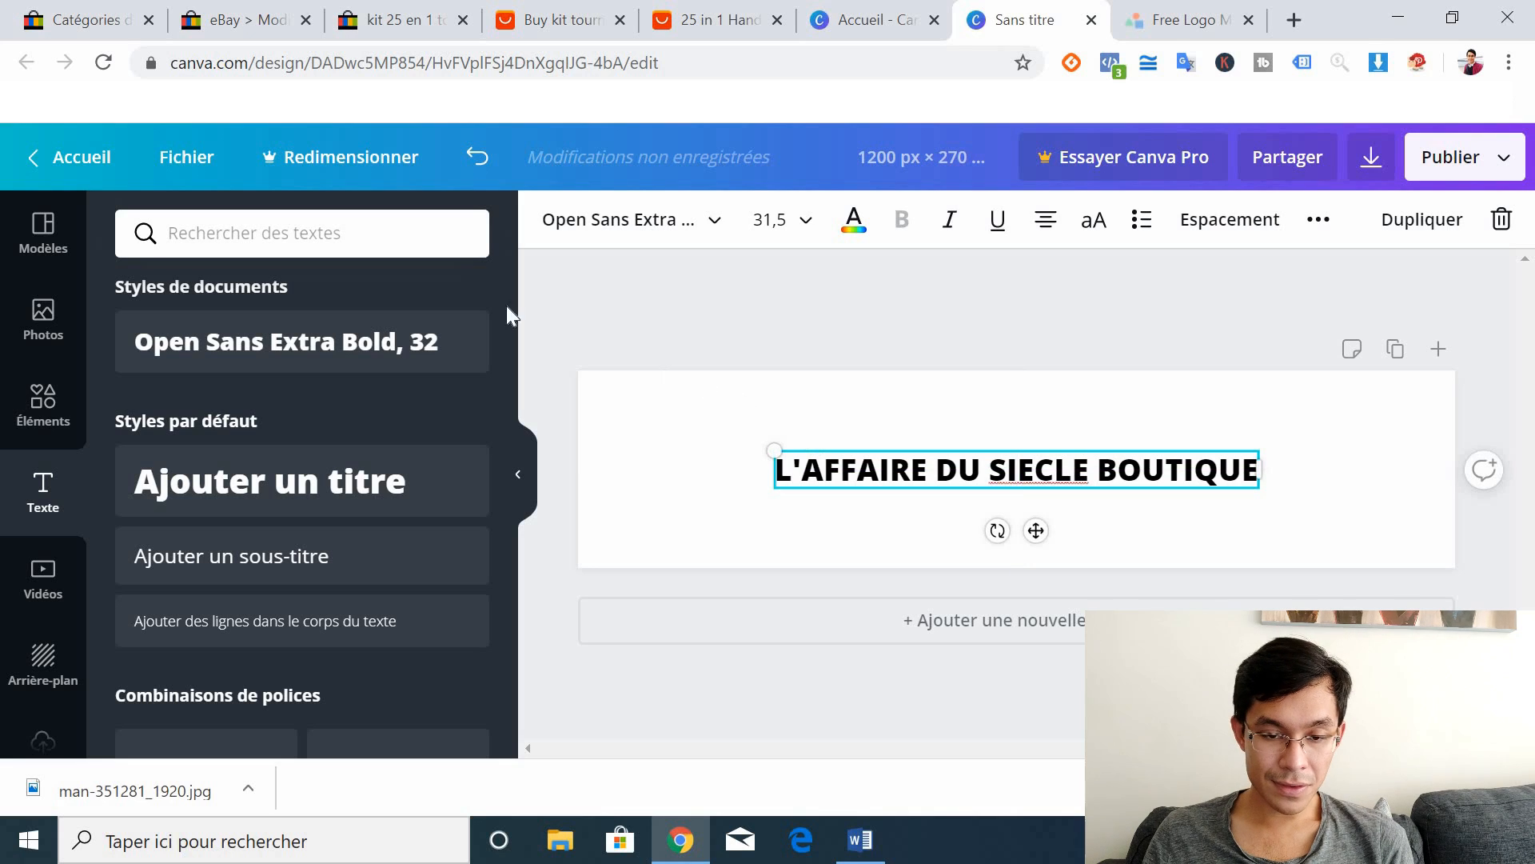
click(43, 662)
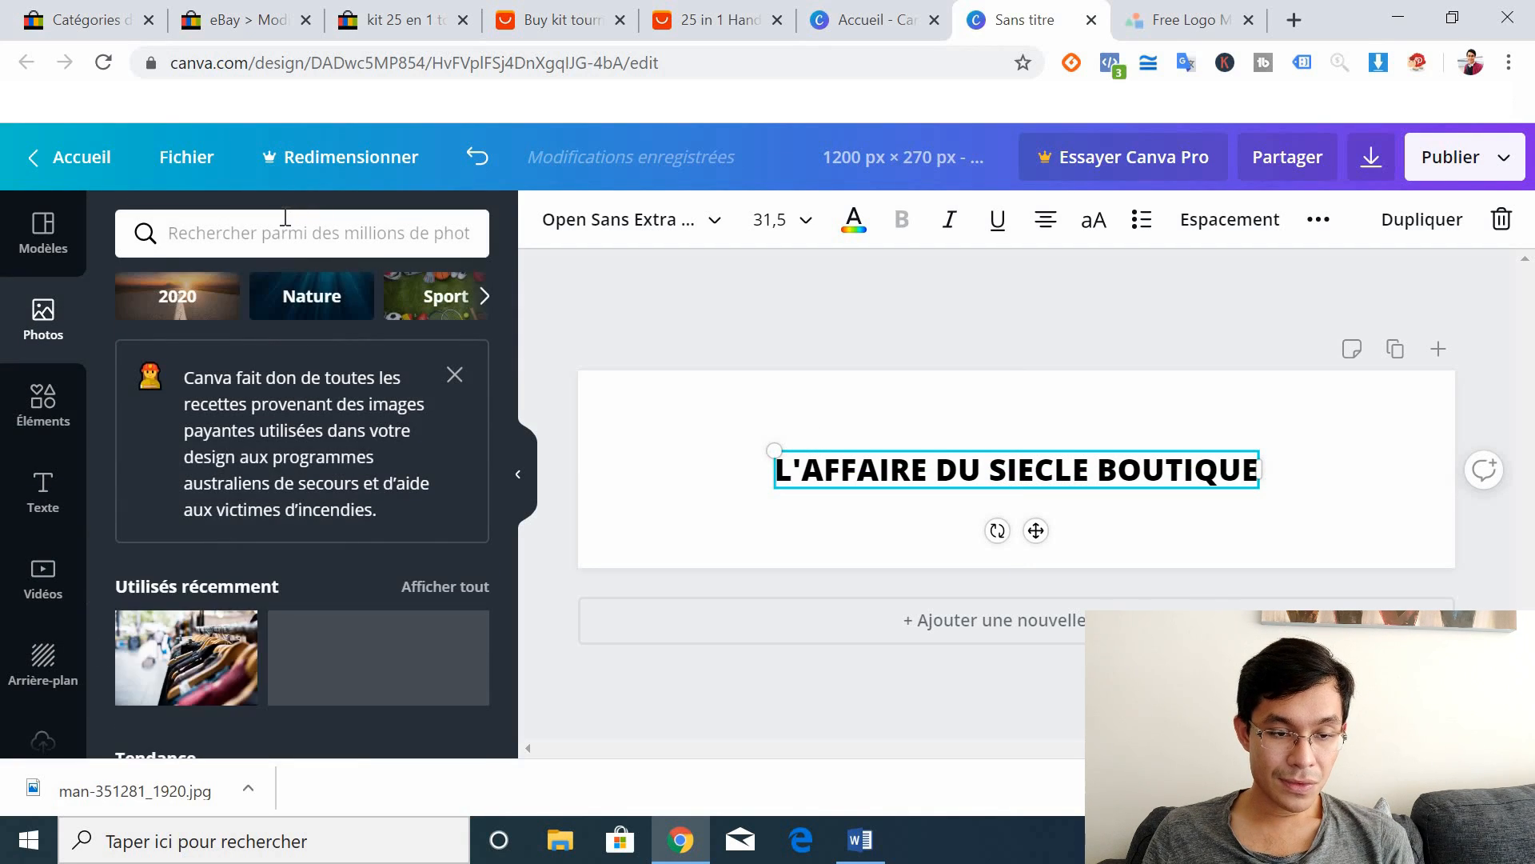
Step: Search Photos for 'shopping' and place the shopping-bags photo at the banner's left edge
click(286, 217)
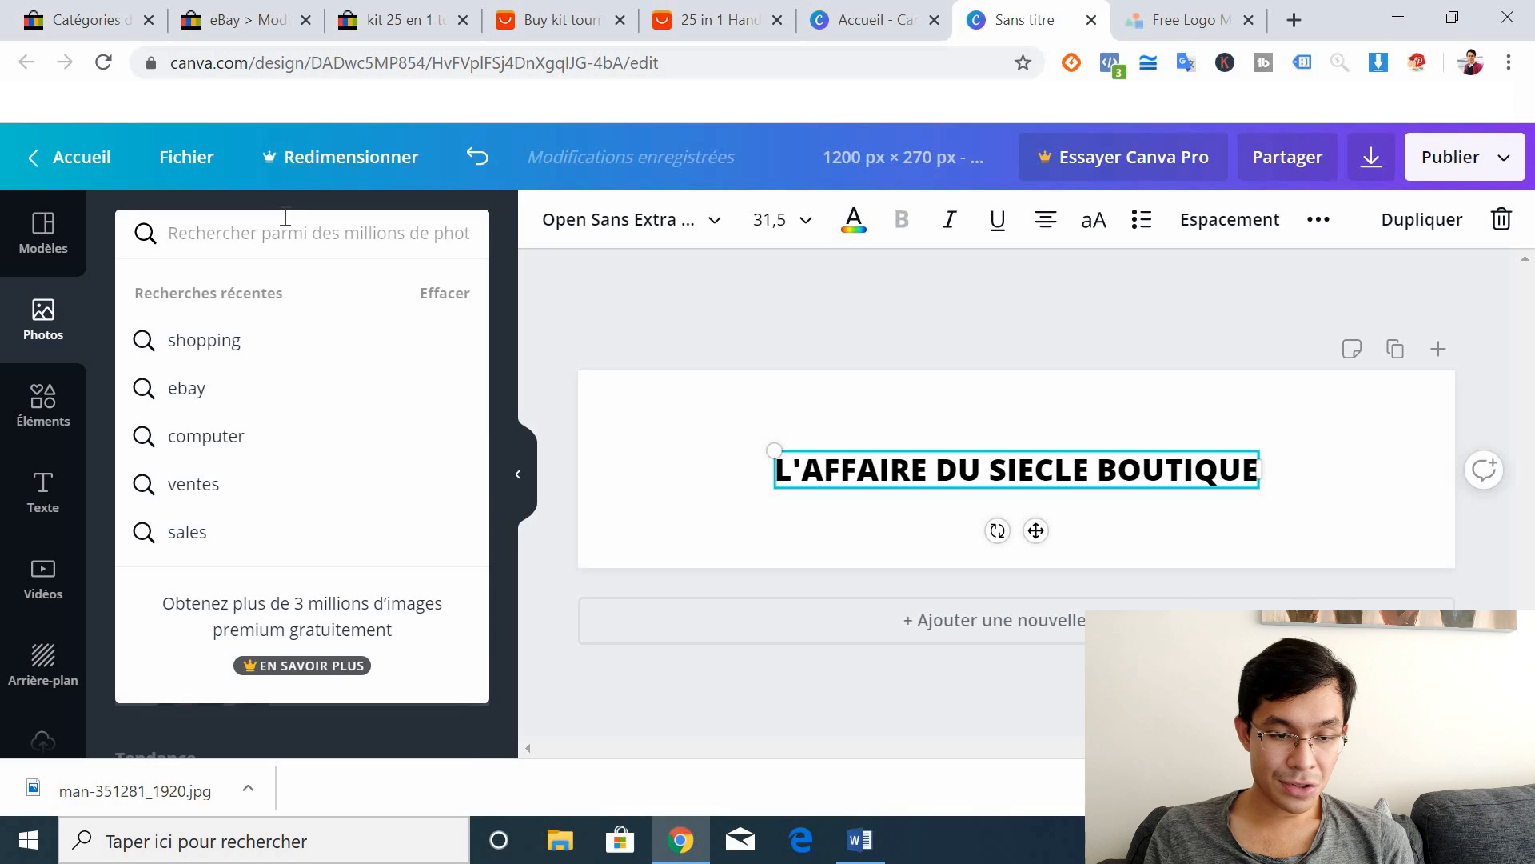
click(204, 342)
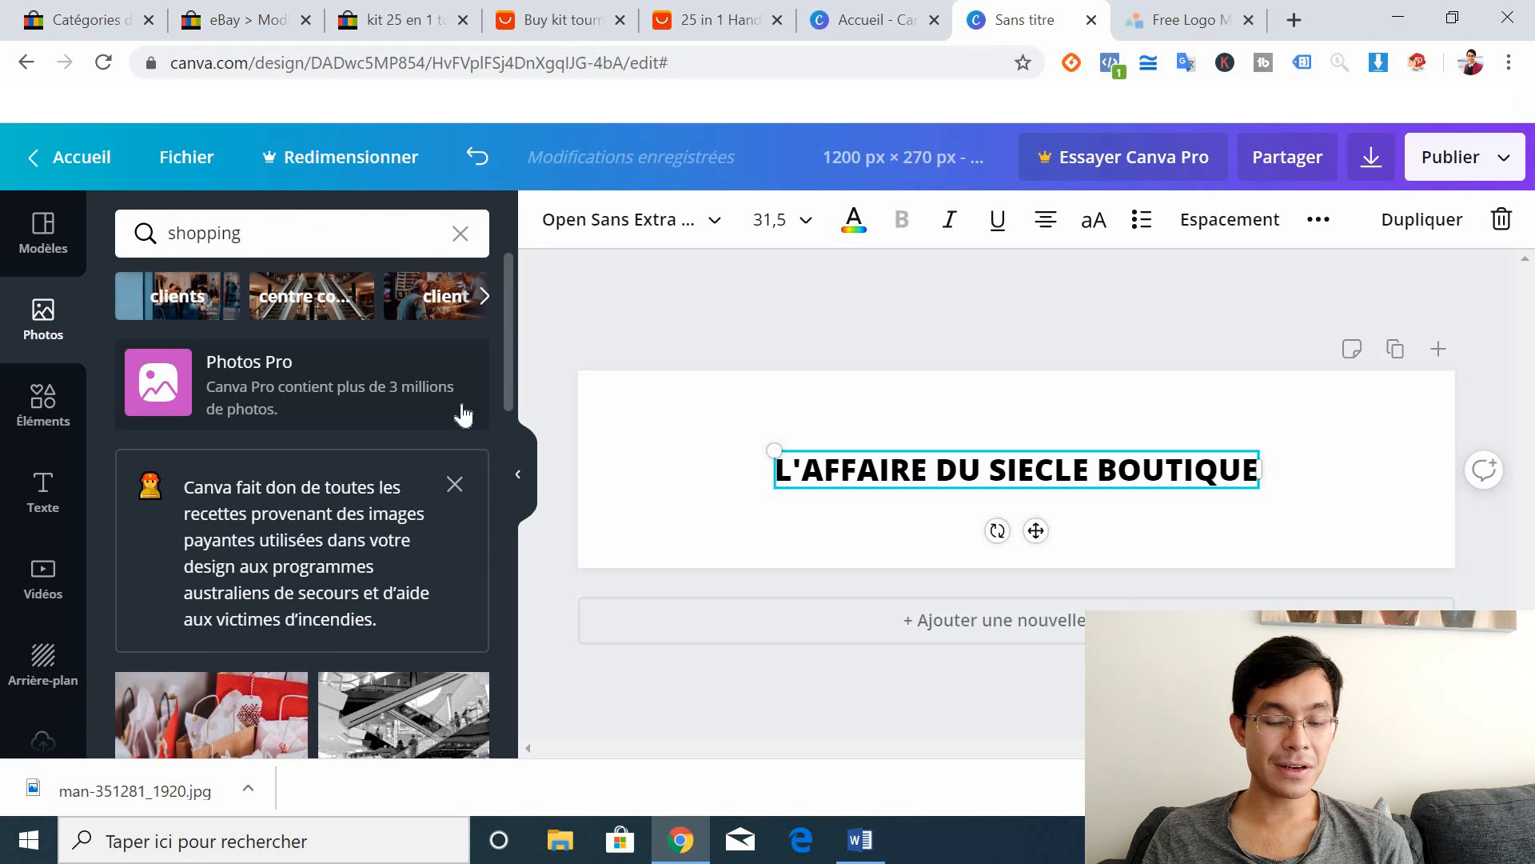
drag(506, 345, 509, 392)
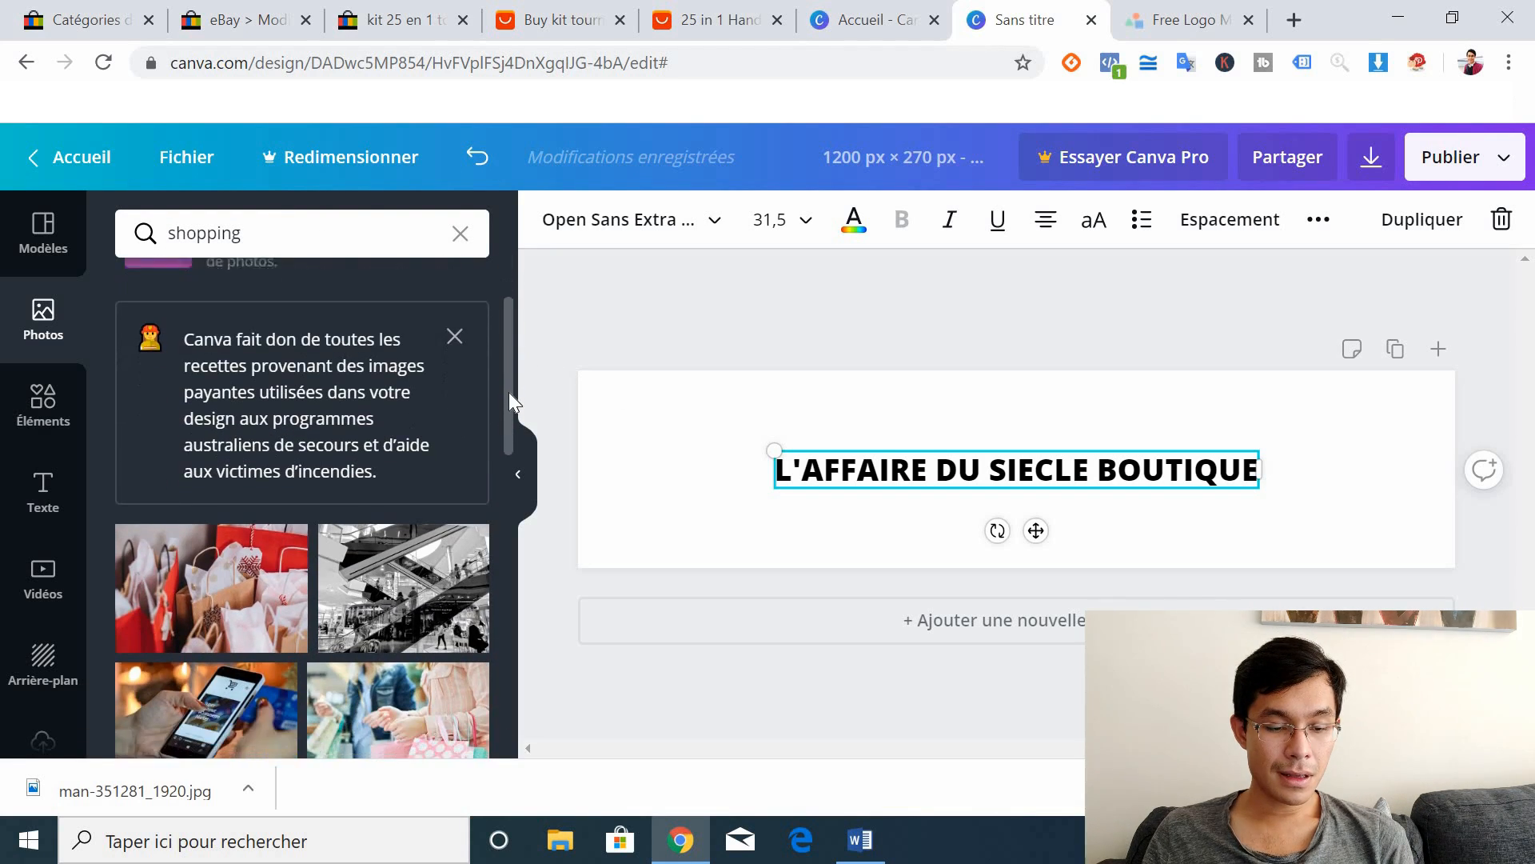
click(216, 566)
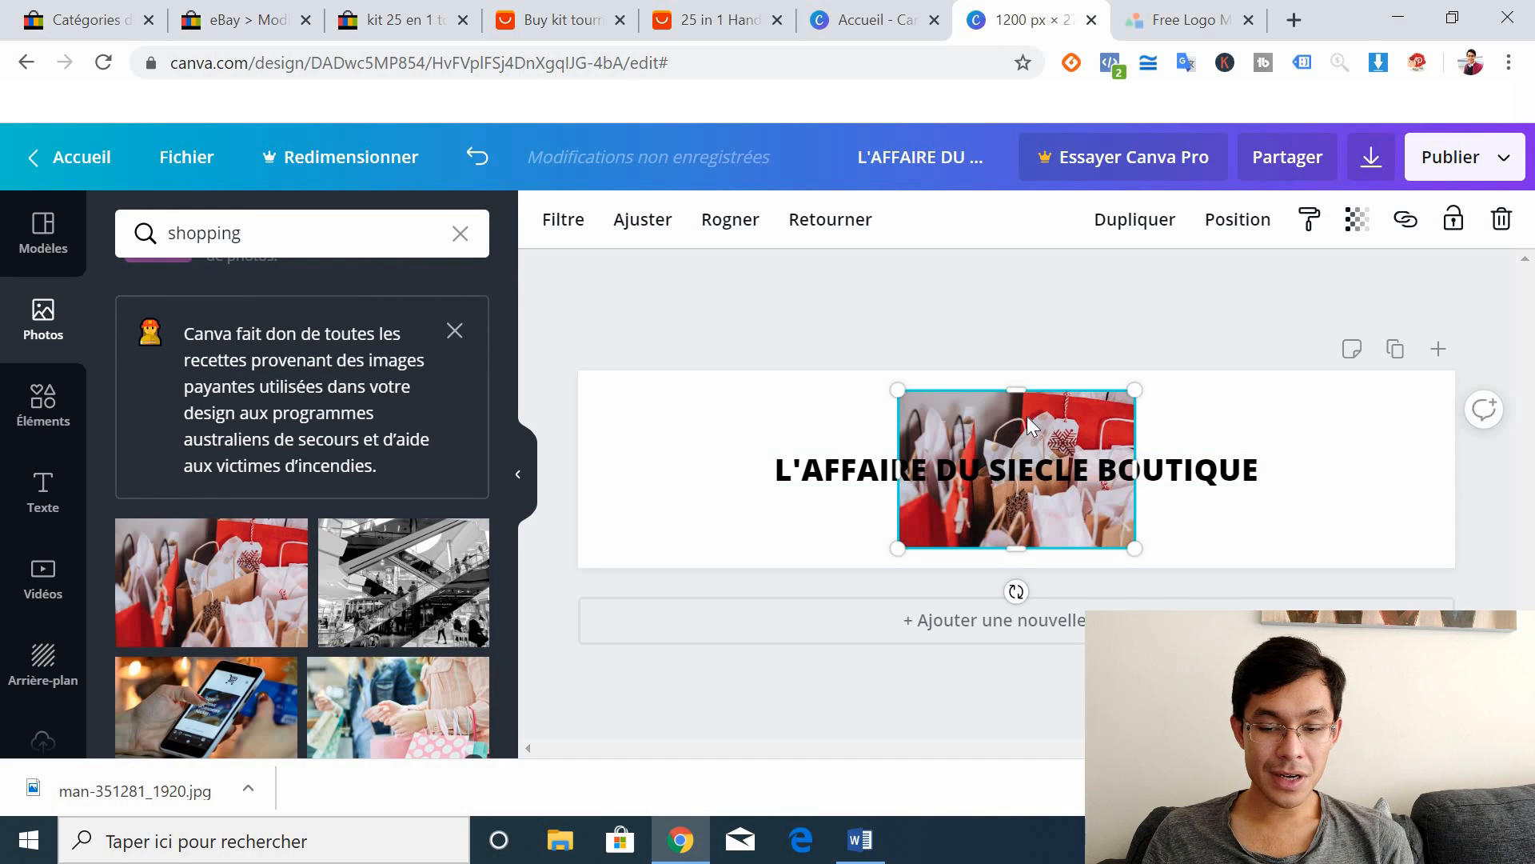
drag(1040, 424, 714, 398)
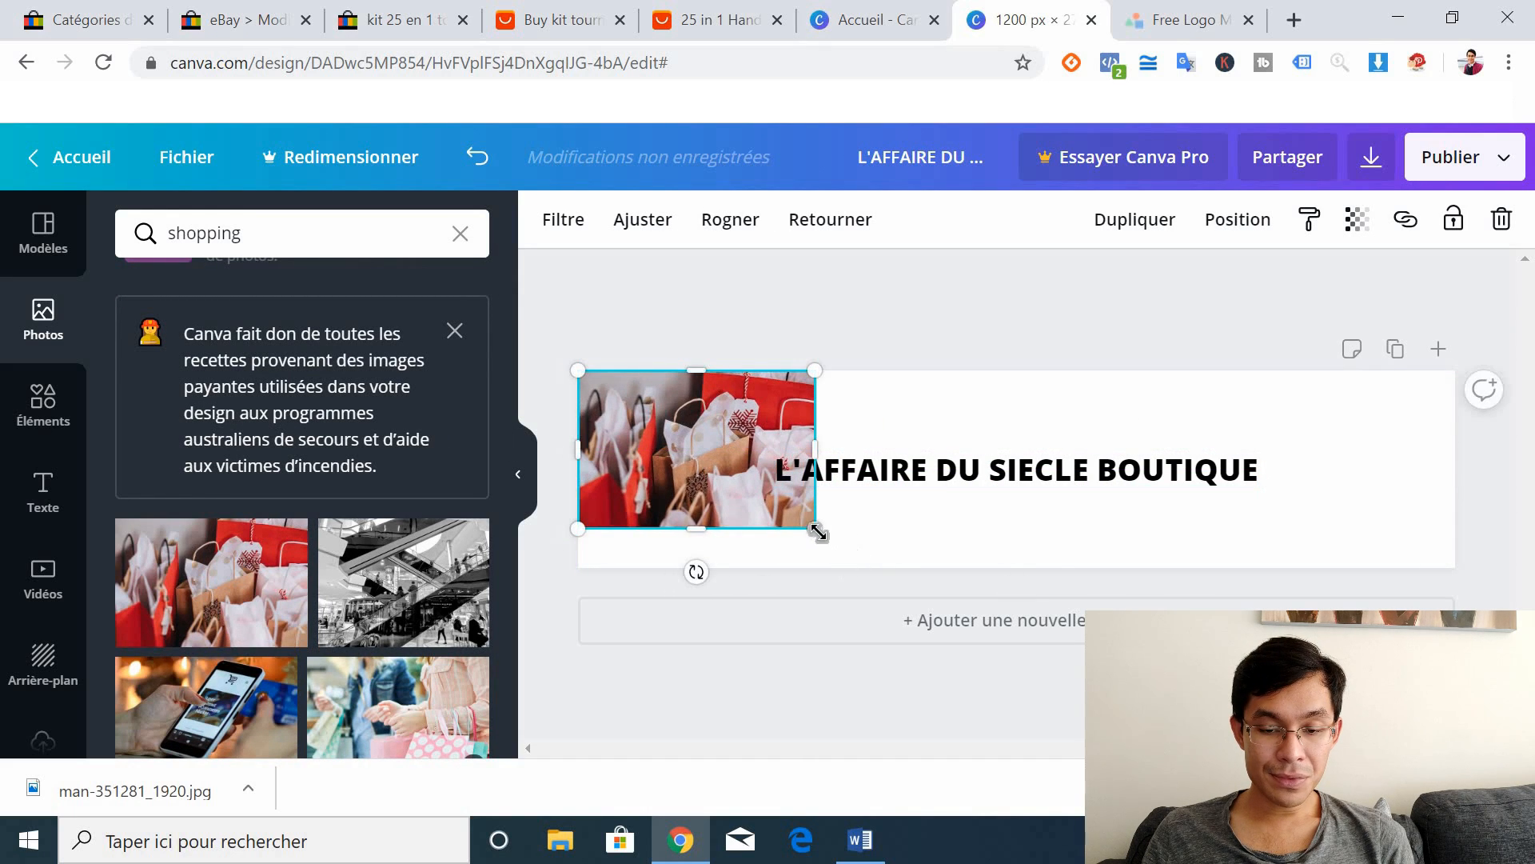
drag(816, 526, 937, 572)
drag(936, 571, 912, 563)
Step: Add the clothing-rack photo at full height and the woman-with-bags photo at the right end
drag(504, 382, 534, 530)
click(392, 462)
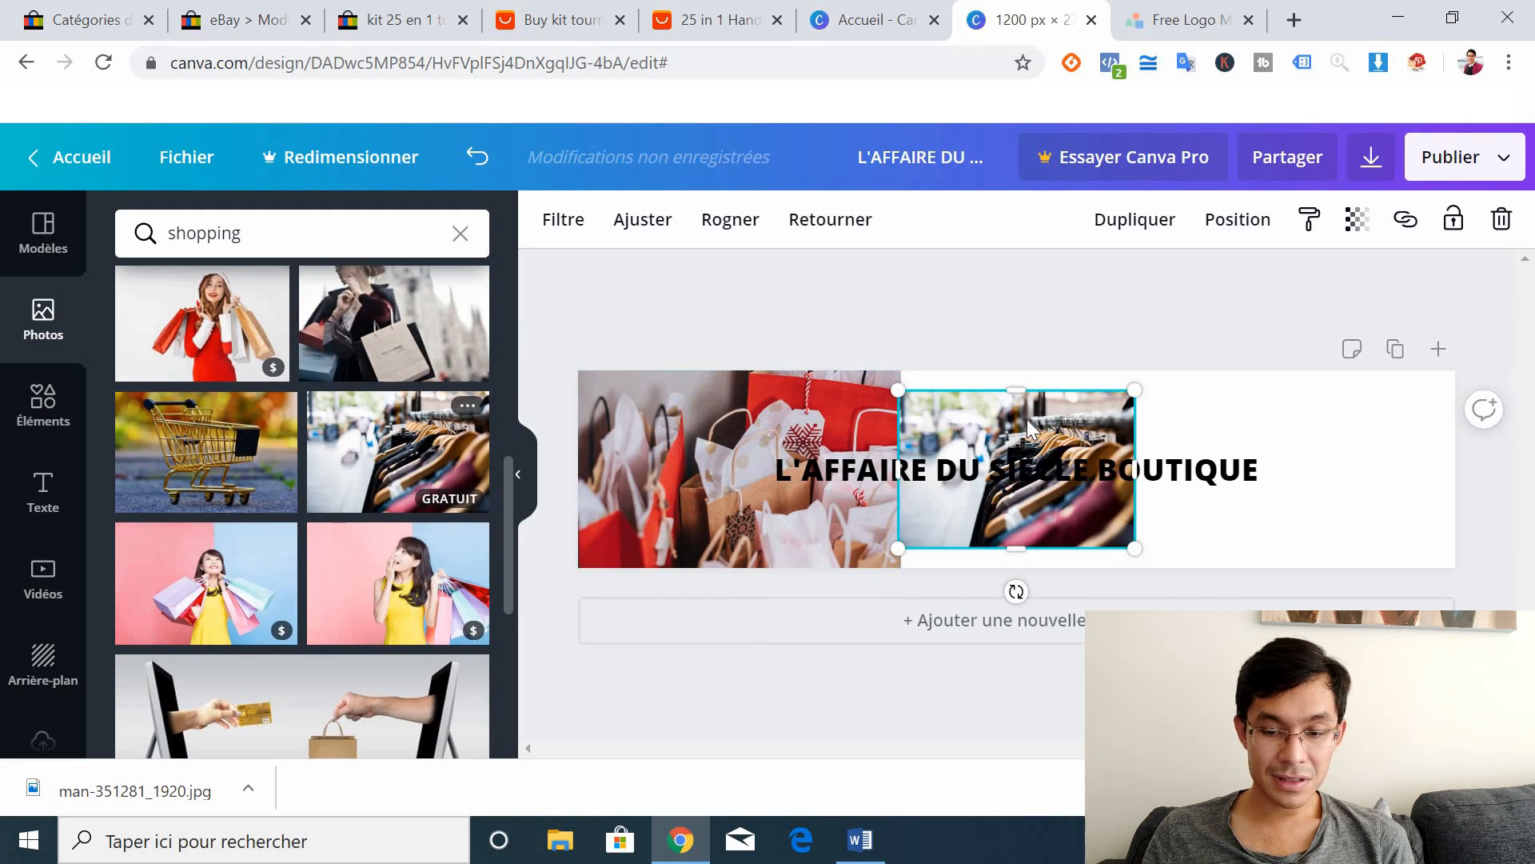
drag(1131, 550, 1189, 588)
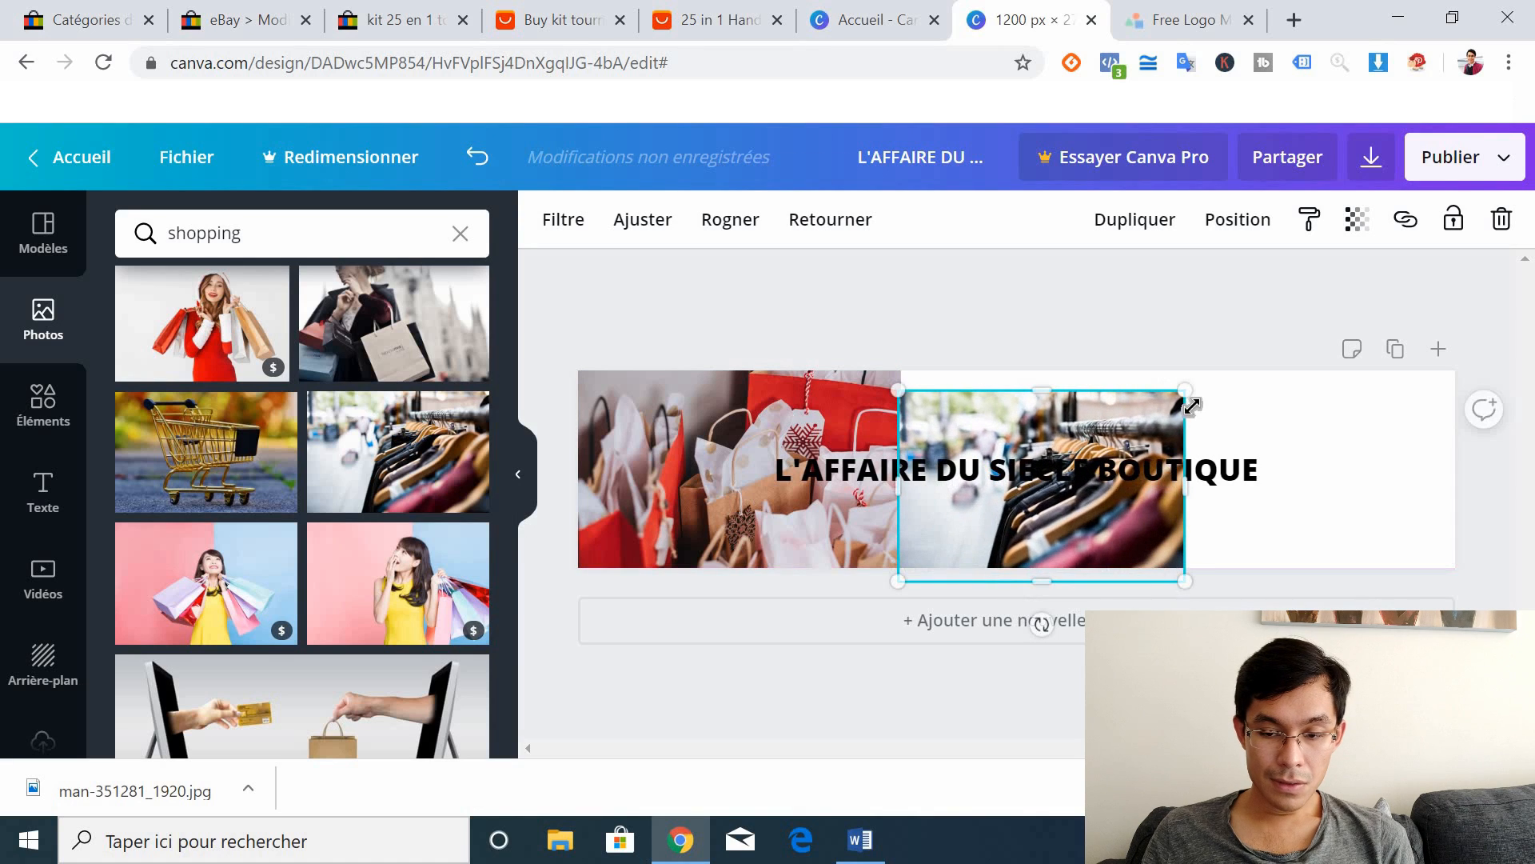
drag(1185, 389, 1204, 332)
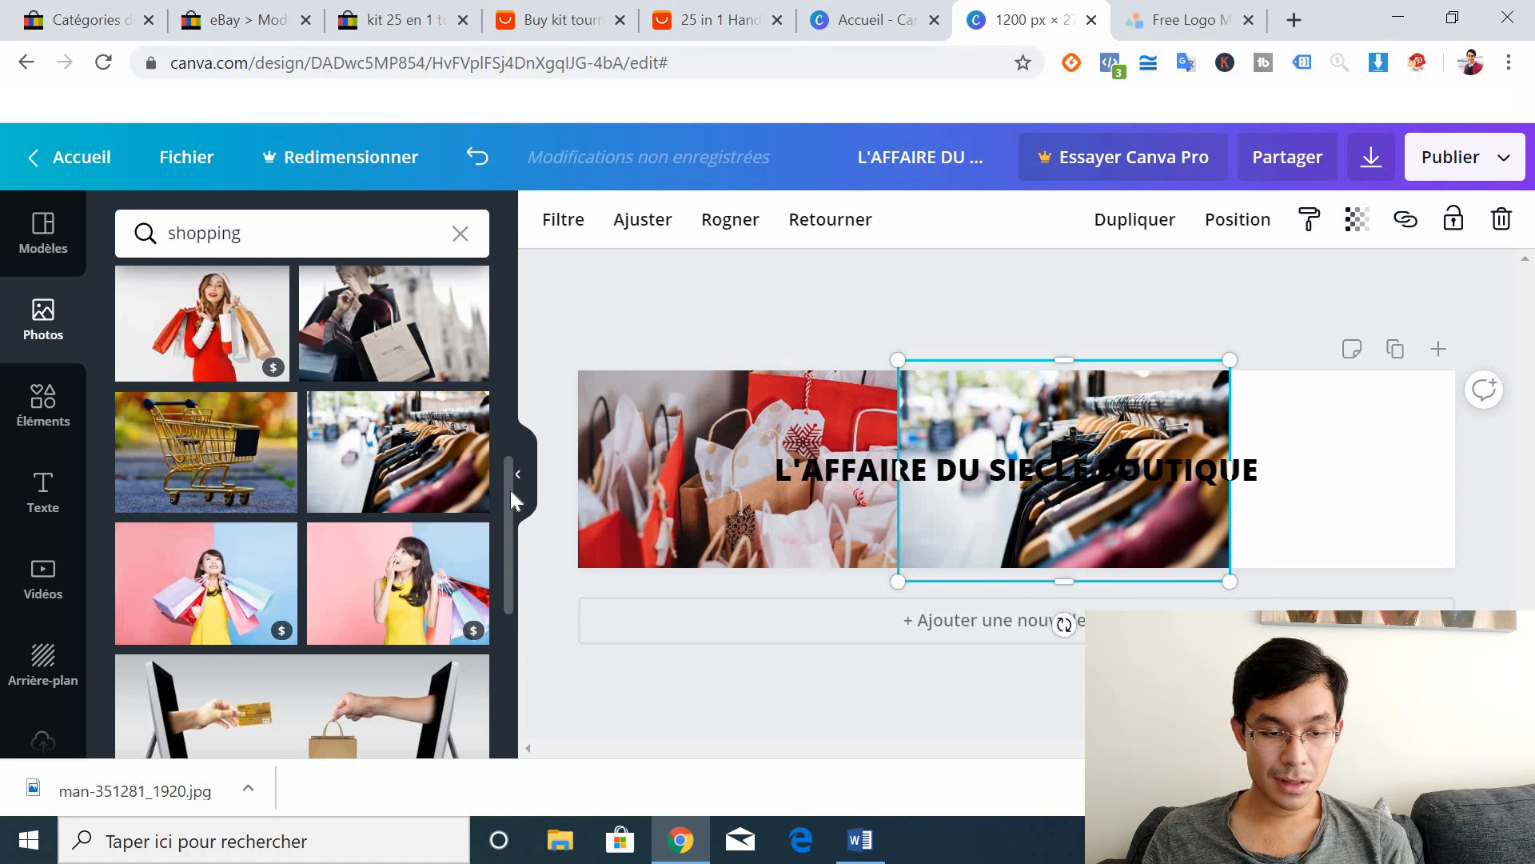
scroll(508, 587, down, 5)
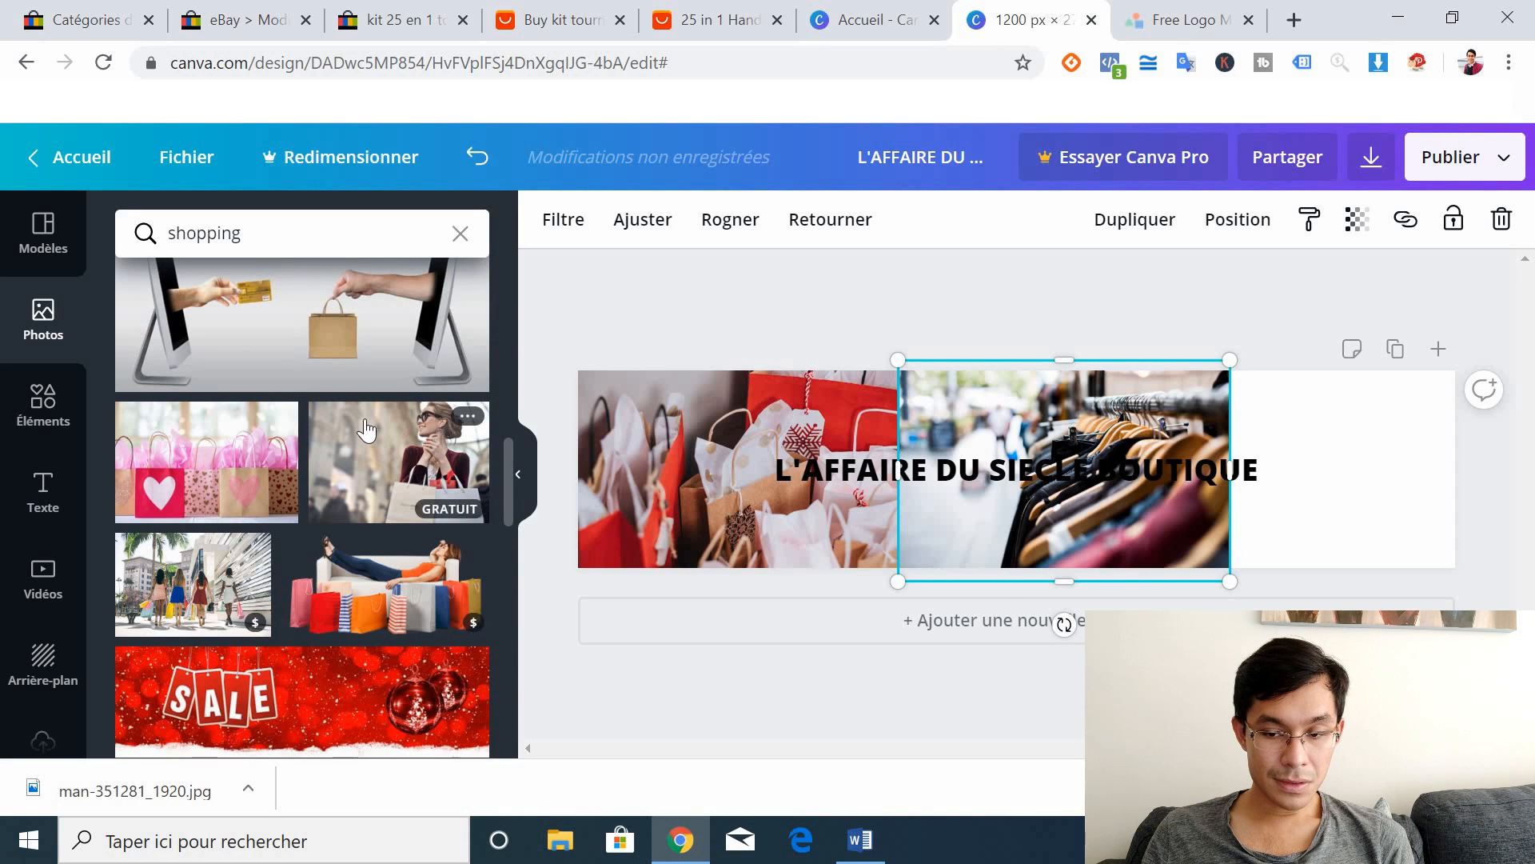
drag(379, 449, 1029, 474)
click(1000, 478)
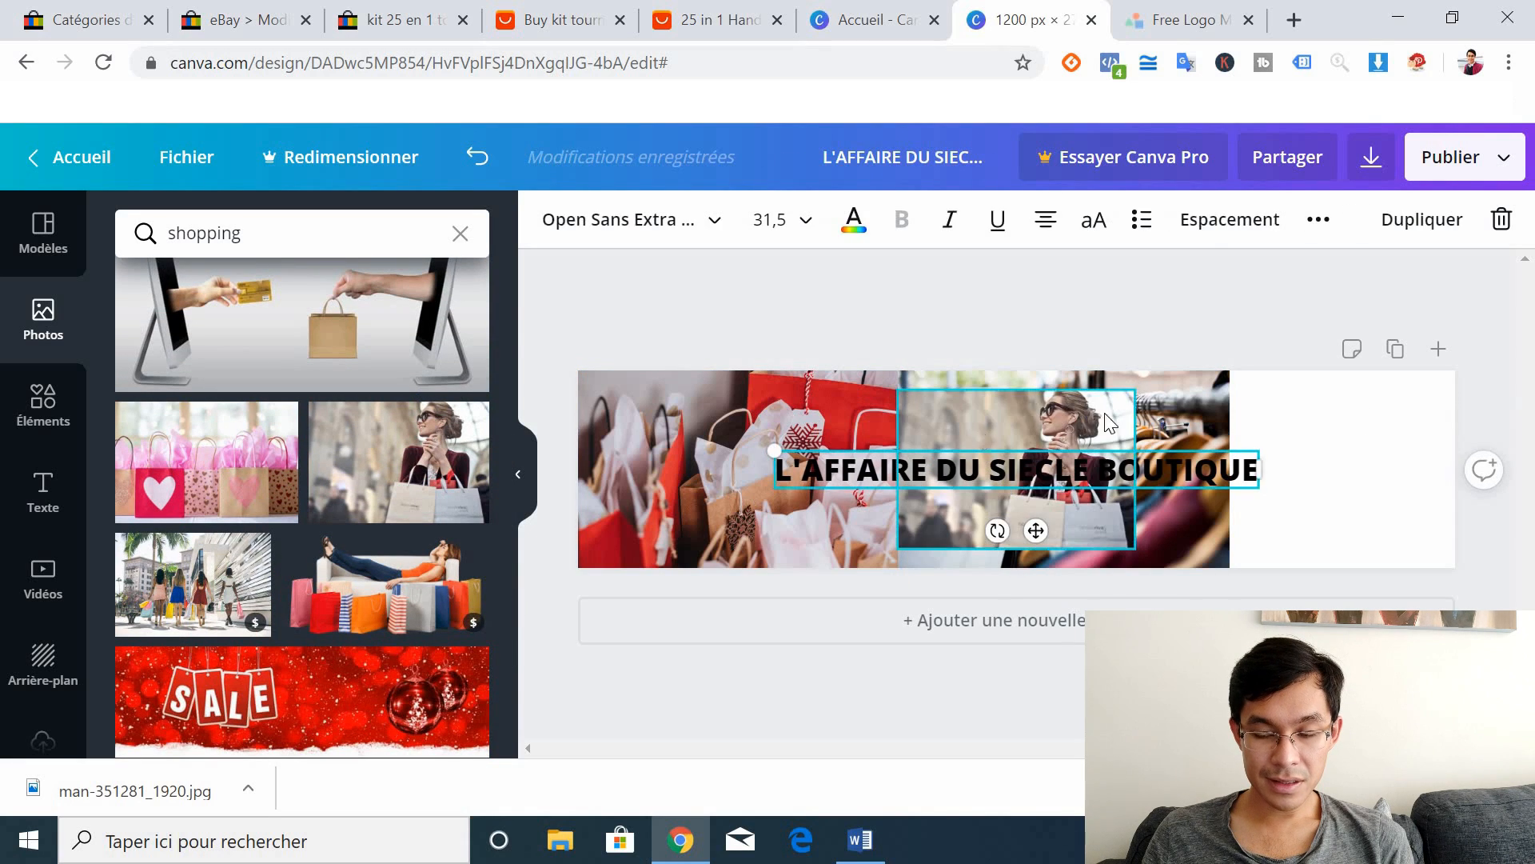
drag(980, 429, 1293, 414)
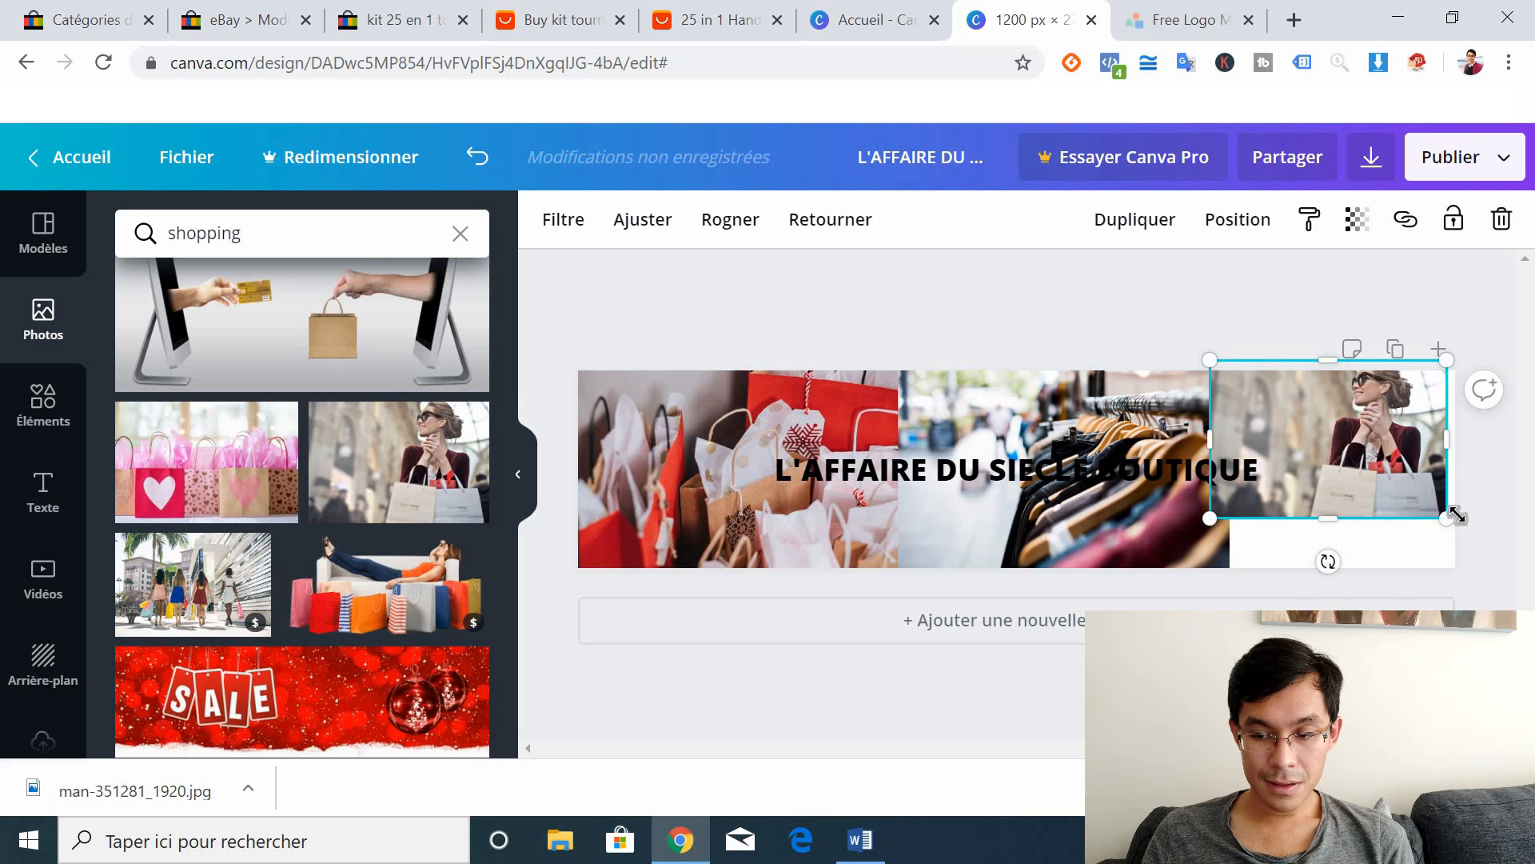
drag(1447, 517, 1383, 552)
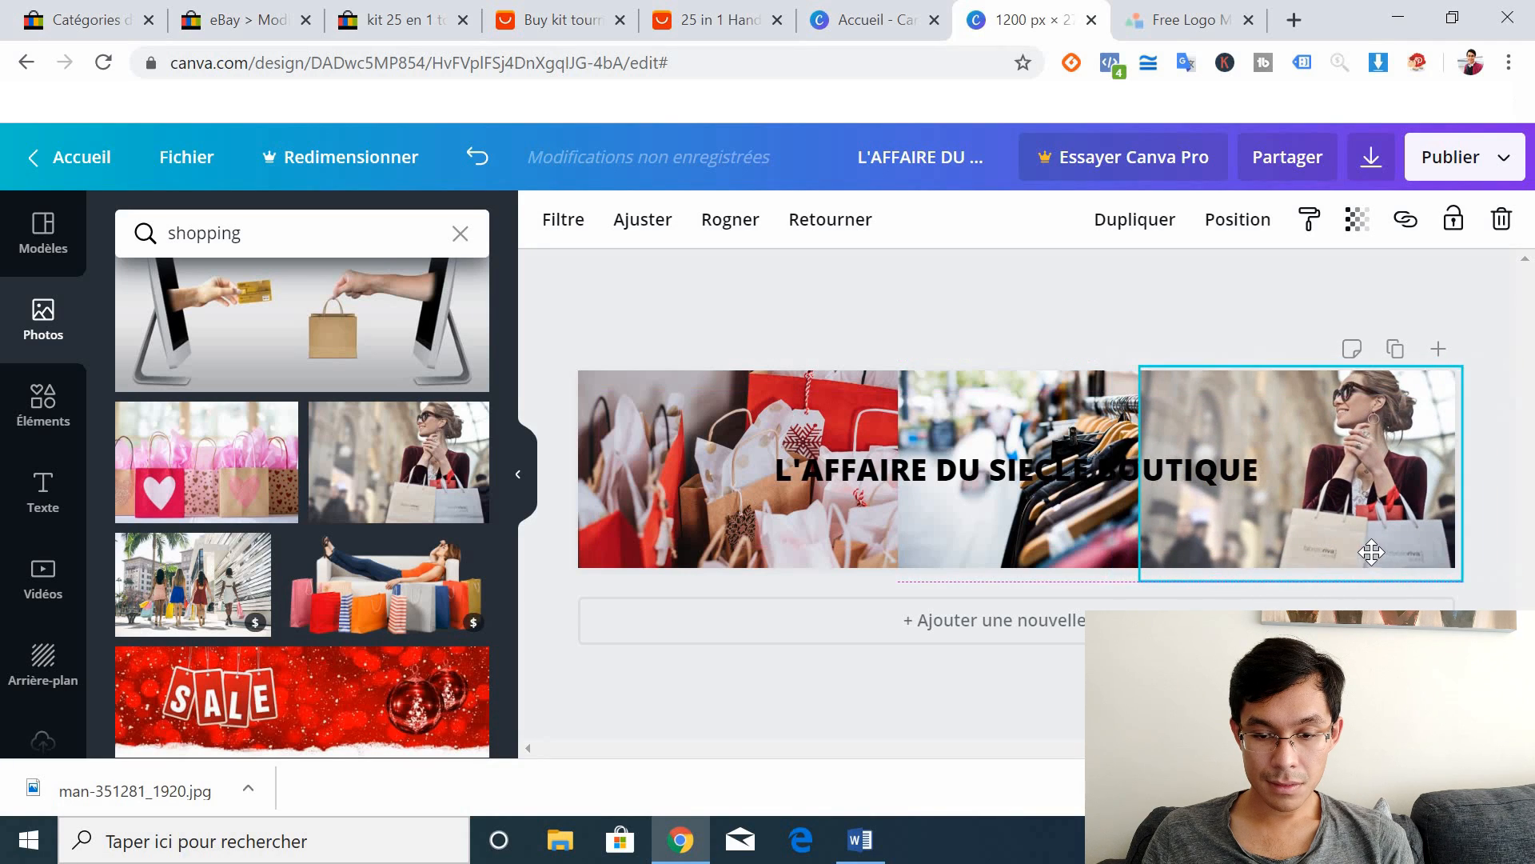
Step: Try white for the title text colour, then revert it to black
click(959, 477)
click(854, 220)
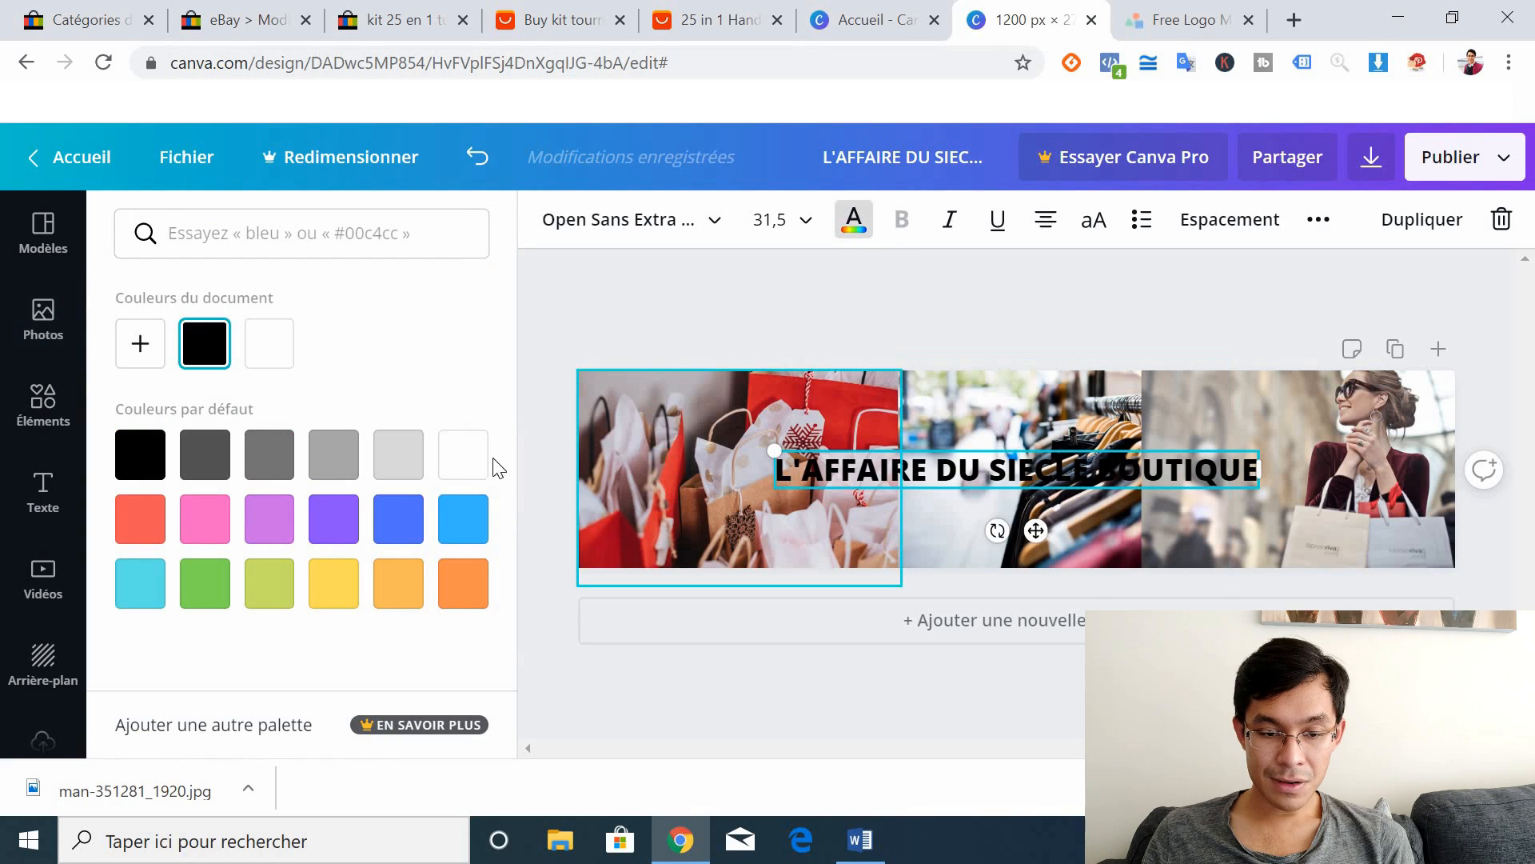
click(461, 458)
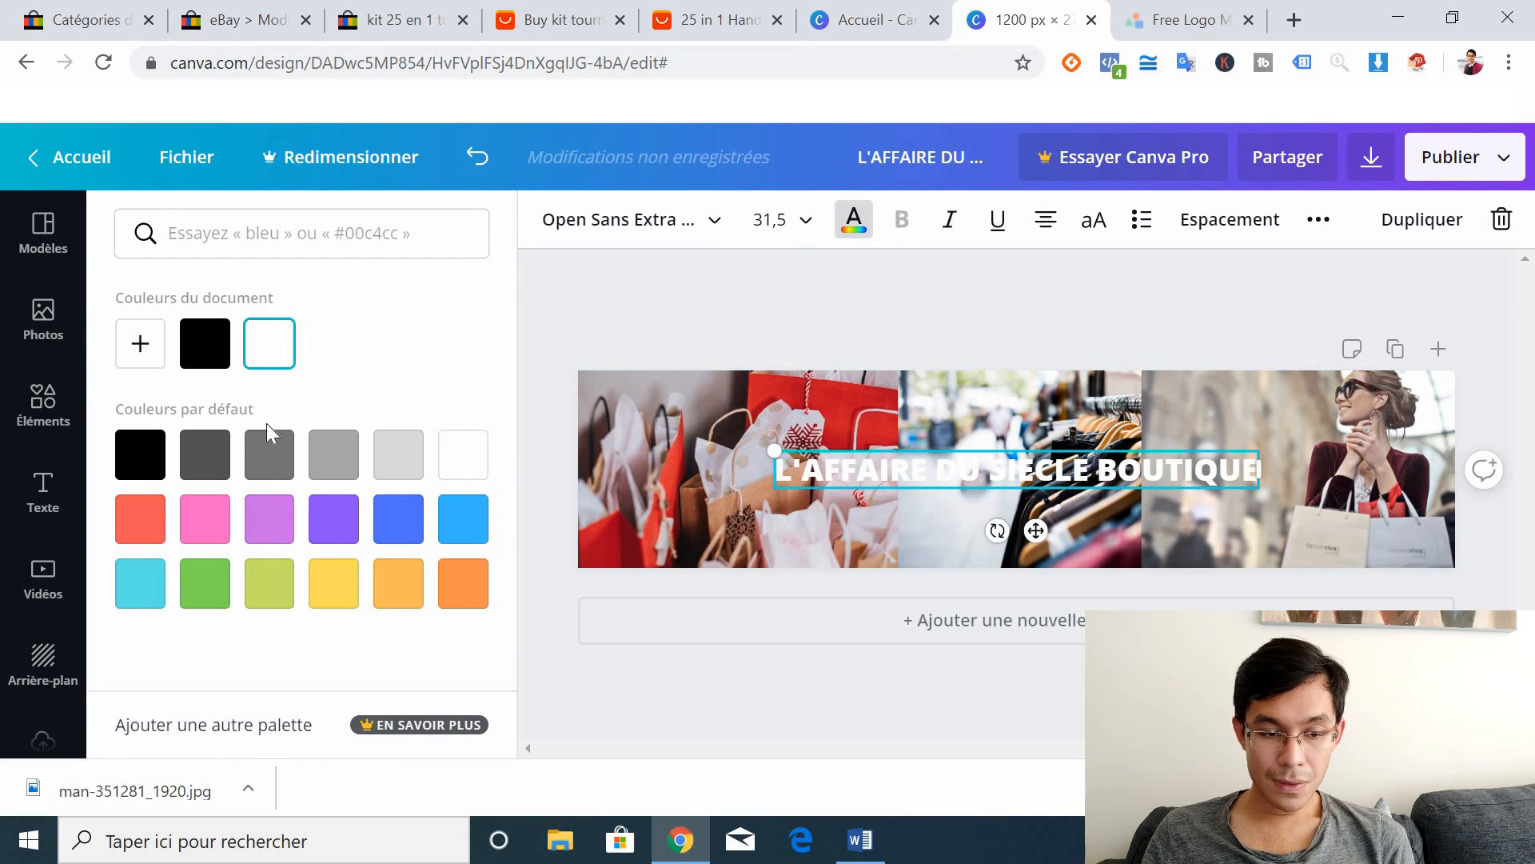
click(128, 447)
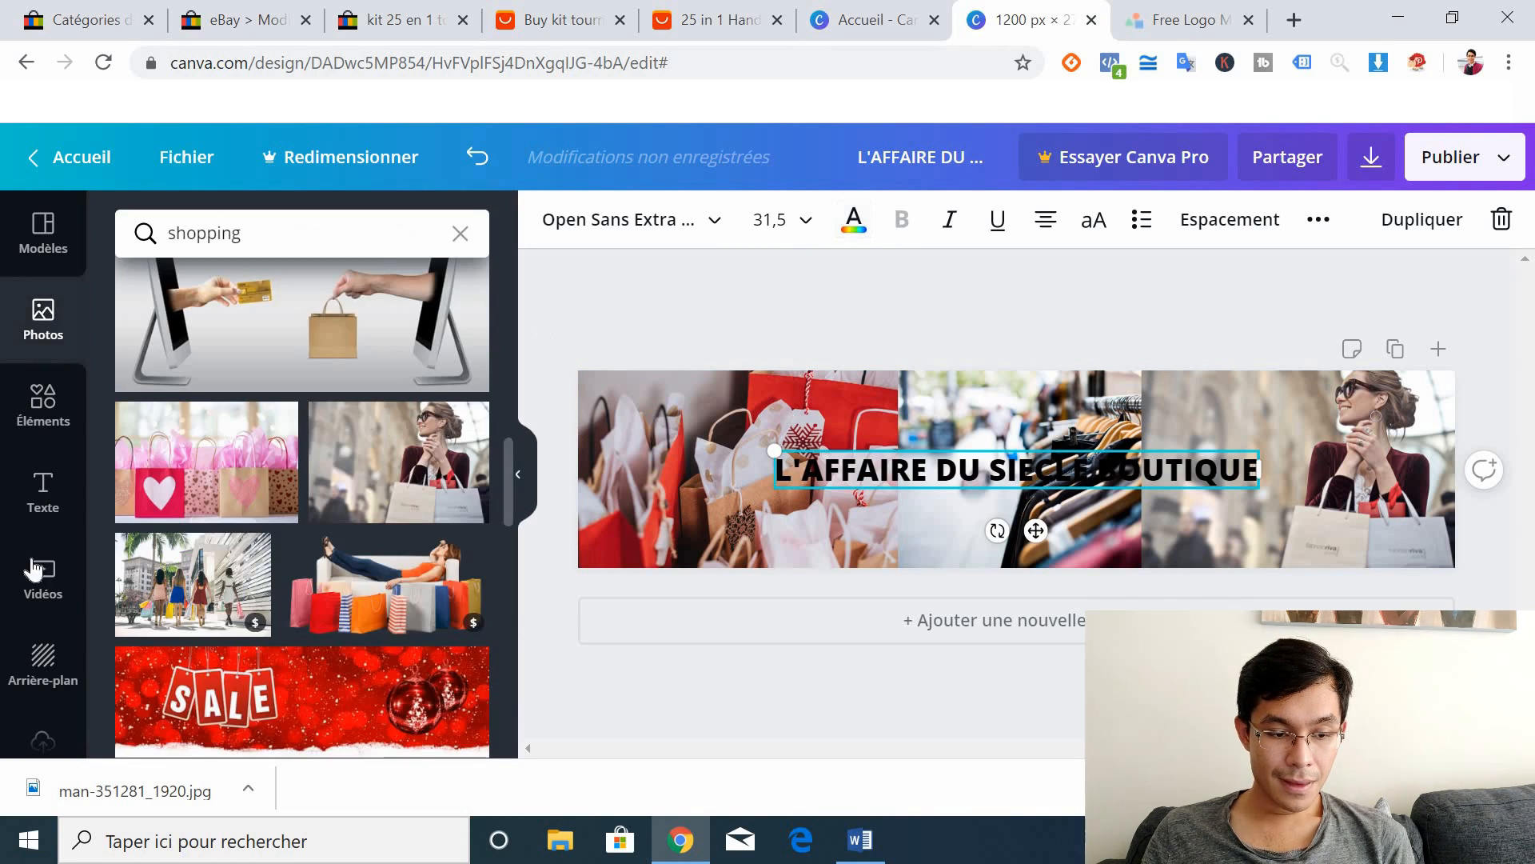
click(43, 403)
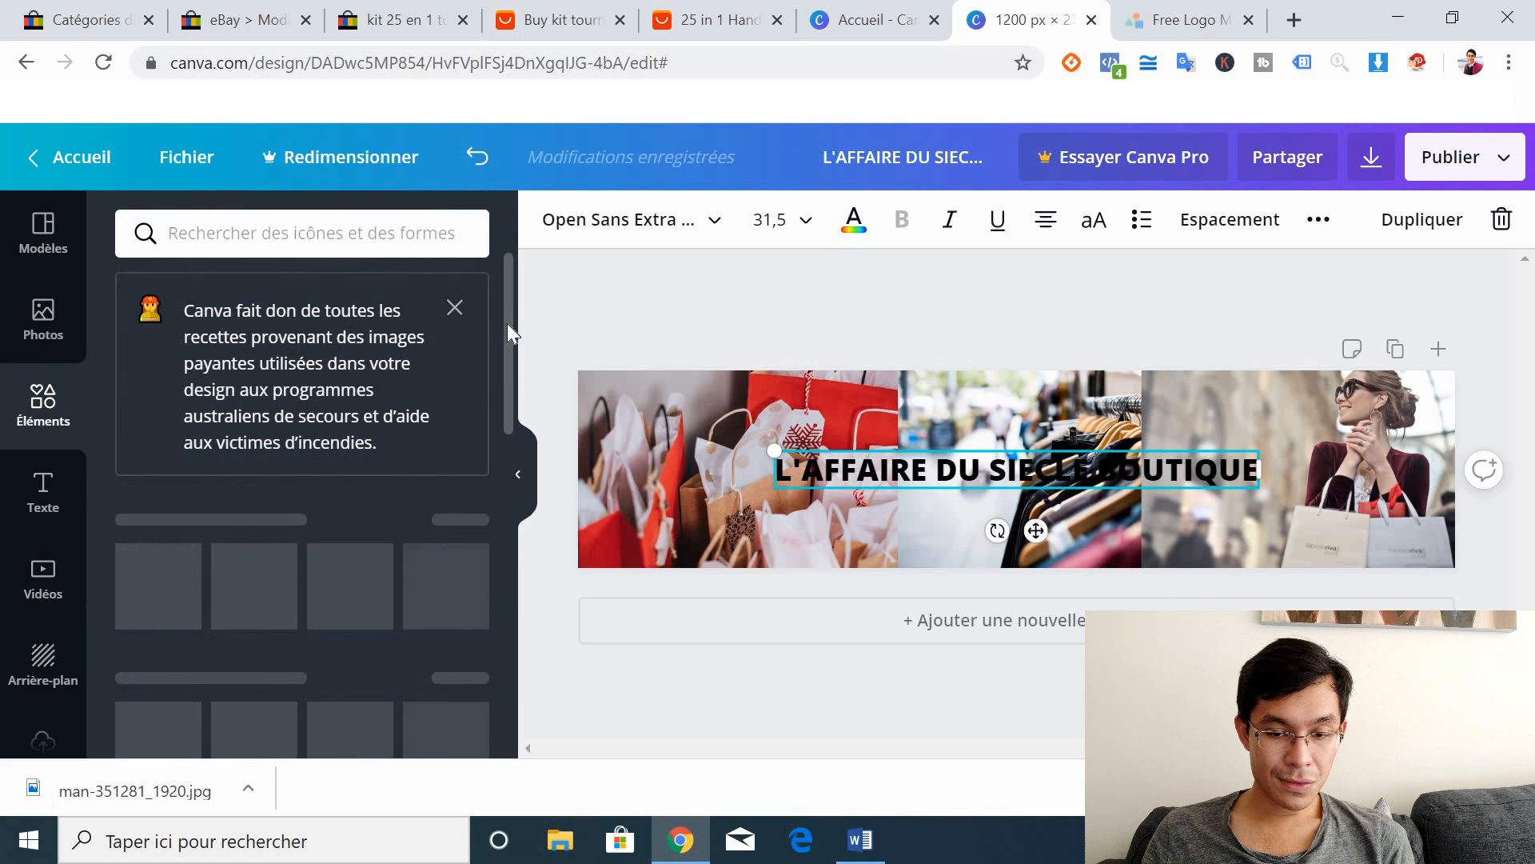
Step: Add a grey rectangle, resize it around the title and make it semi-transparent
scroll(515, 382, down, 3)
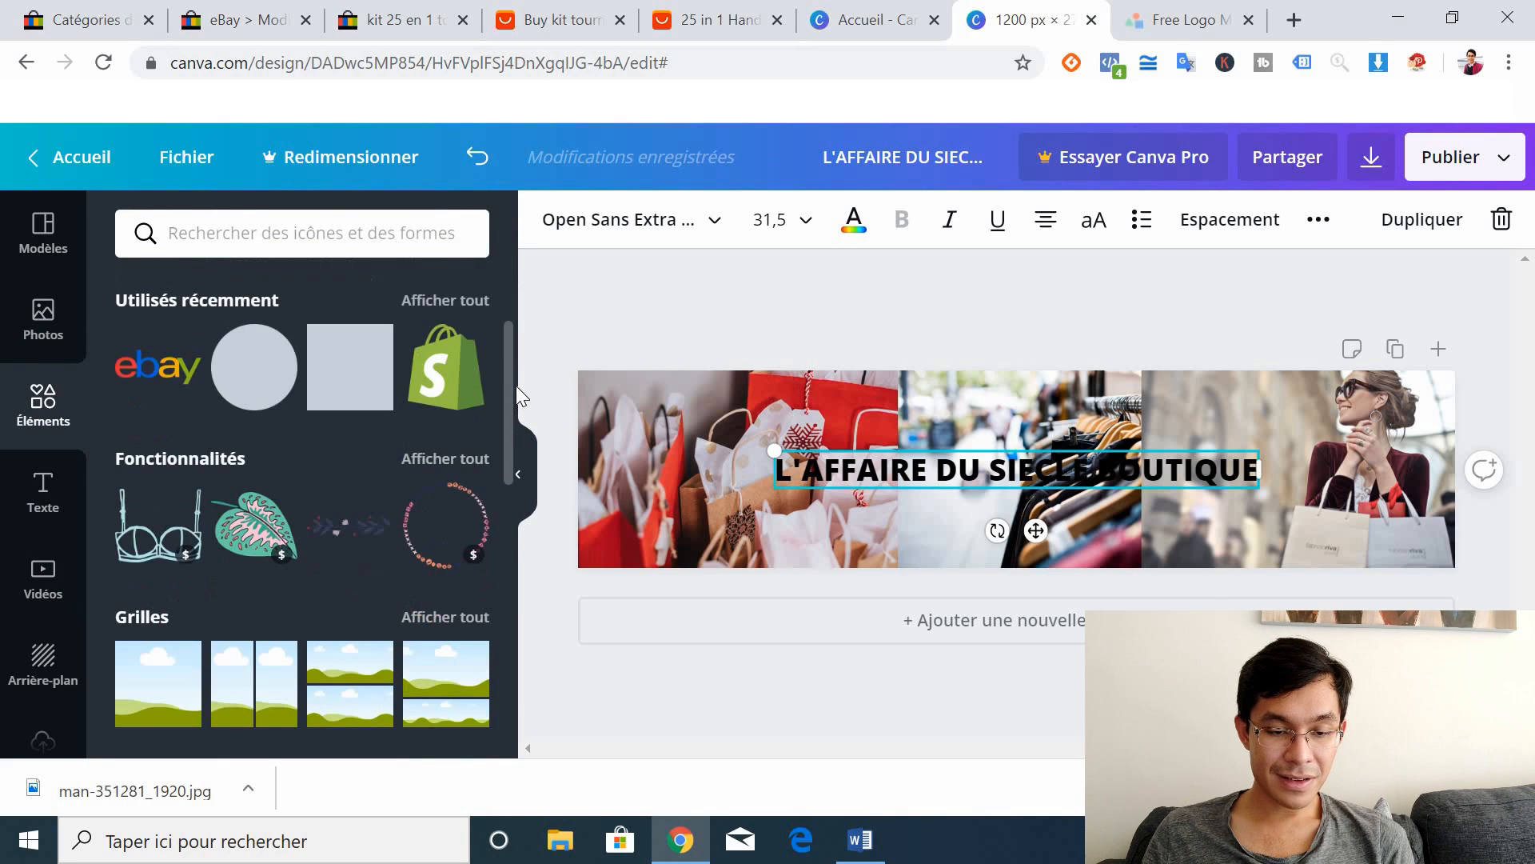
click(336, 387)
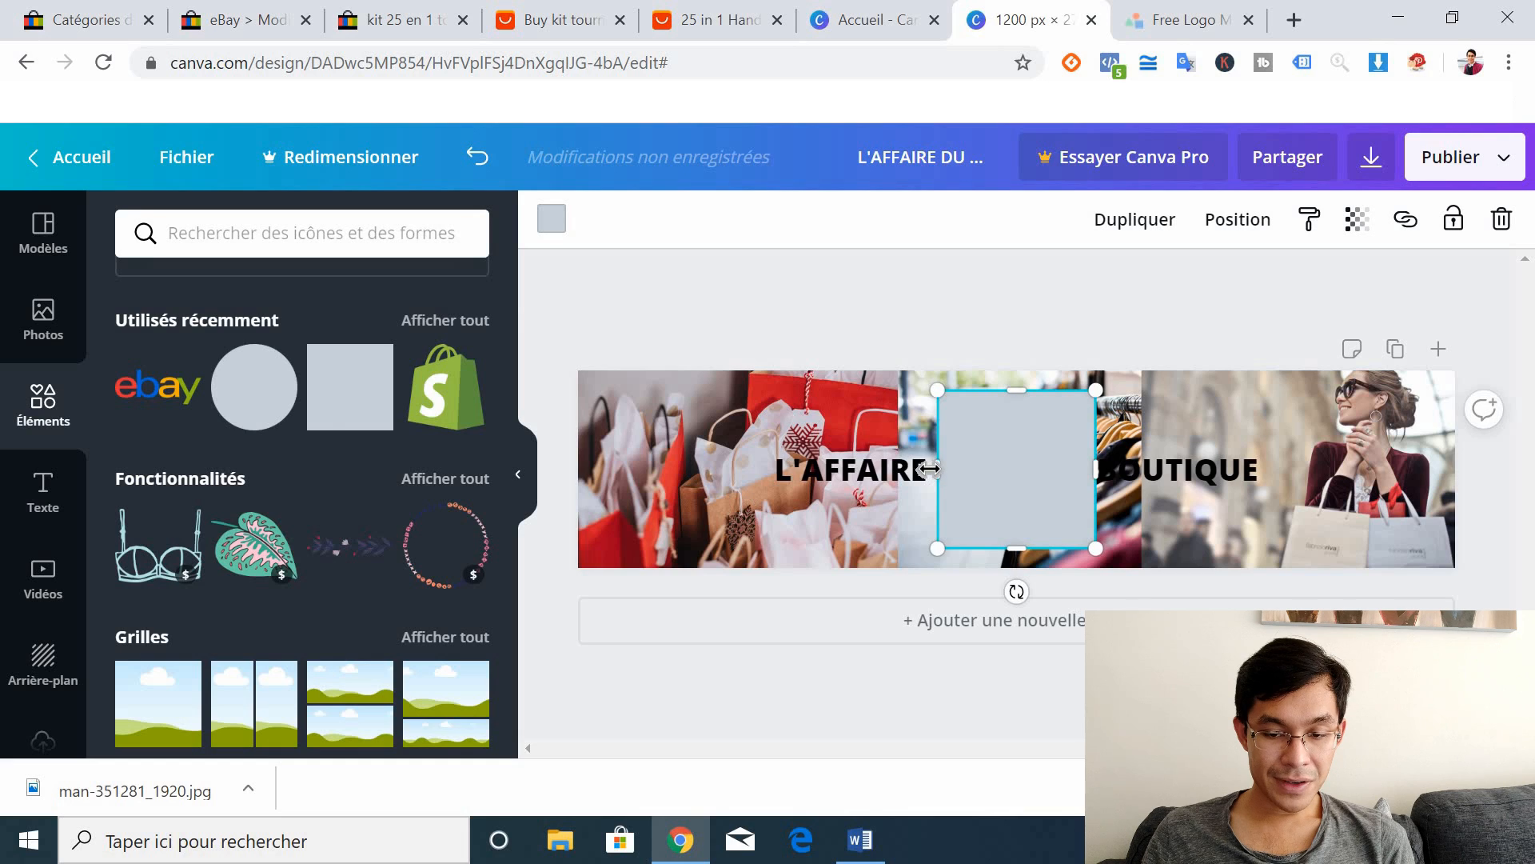
drag(788, 463, 760, 463)
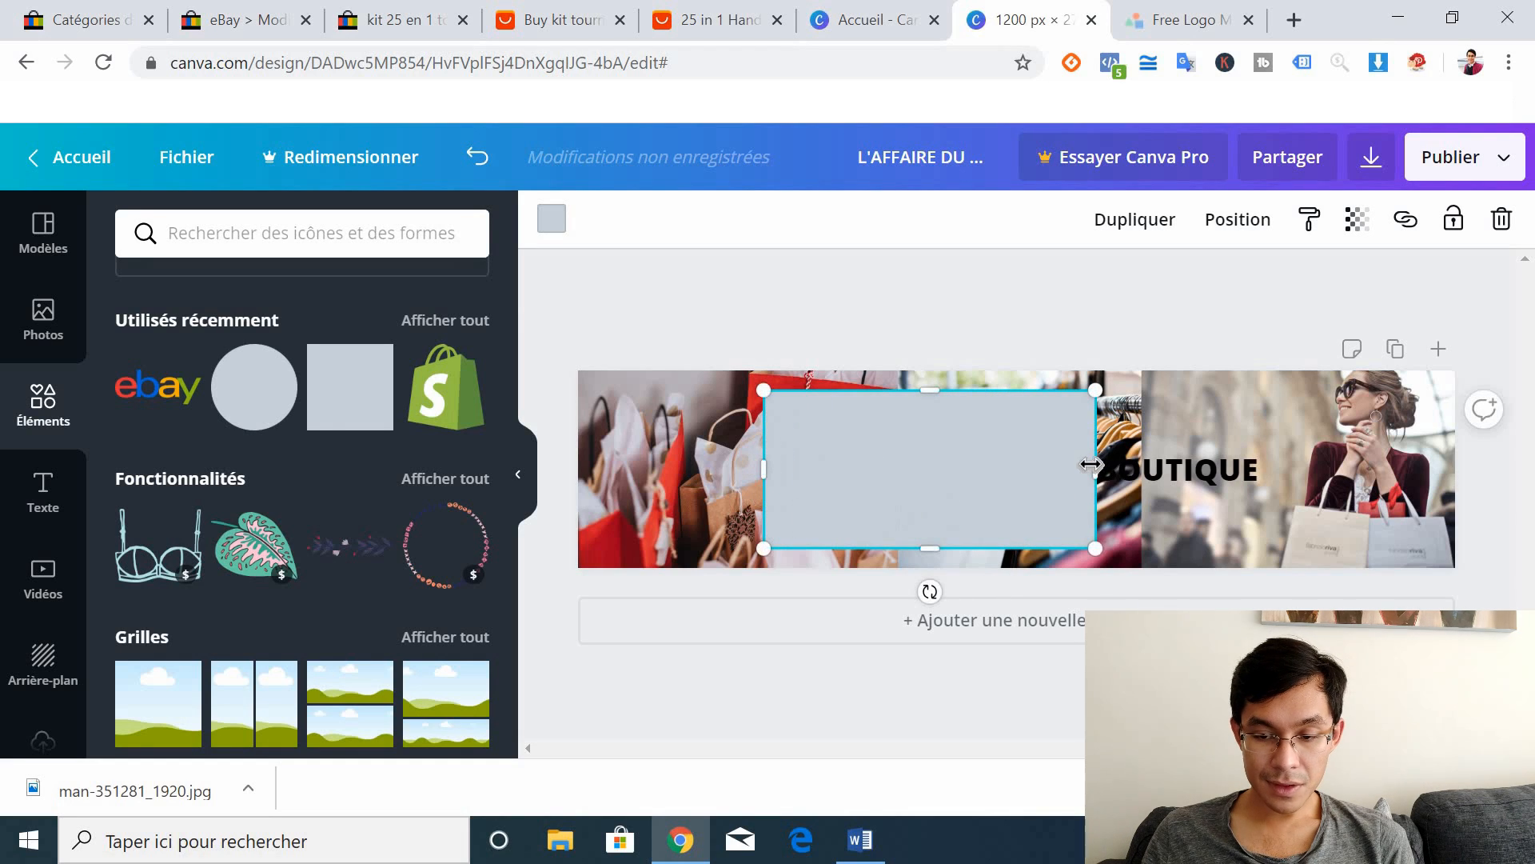
drag(1094, 466, 1268, 460)
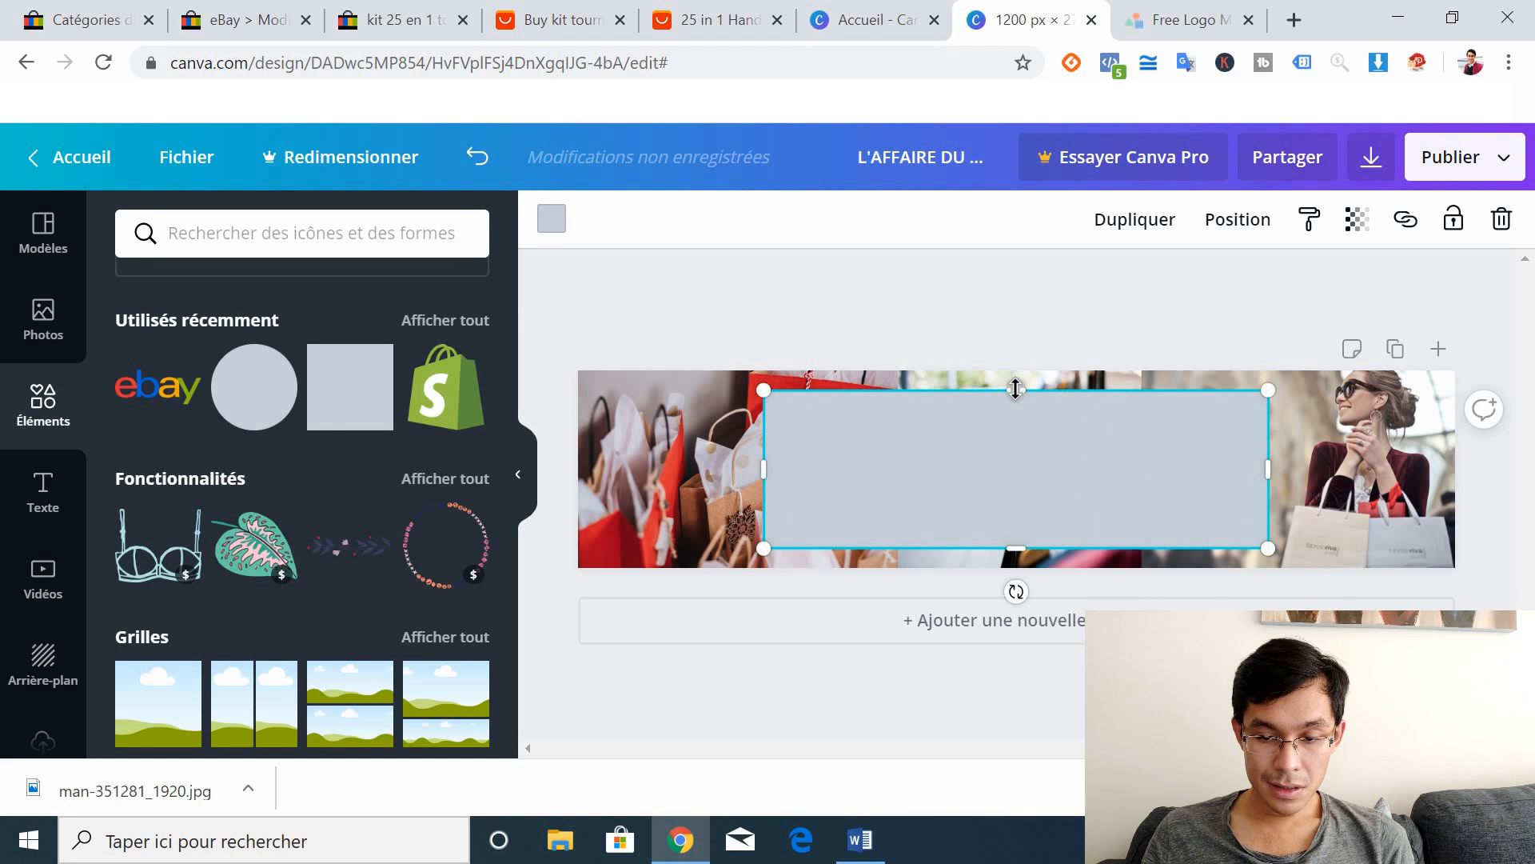
drag(1017, 408, 1017, 429)
drag(1012, 548, 1012, 511)
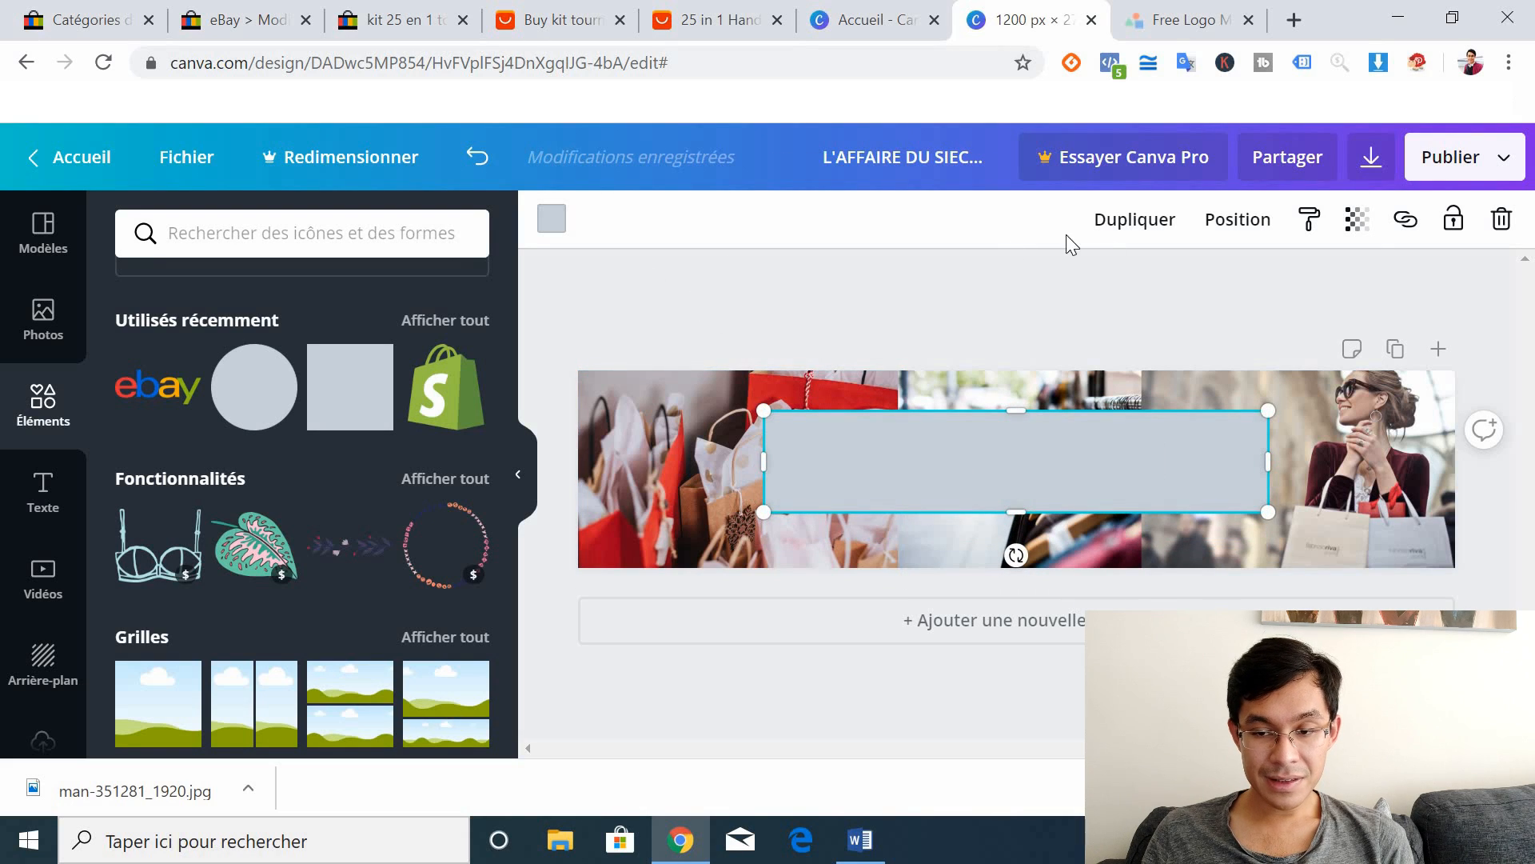
click(1357, 218)
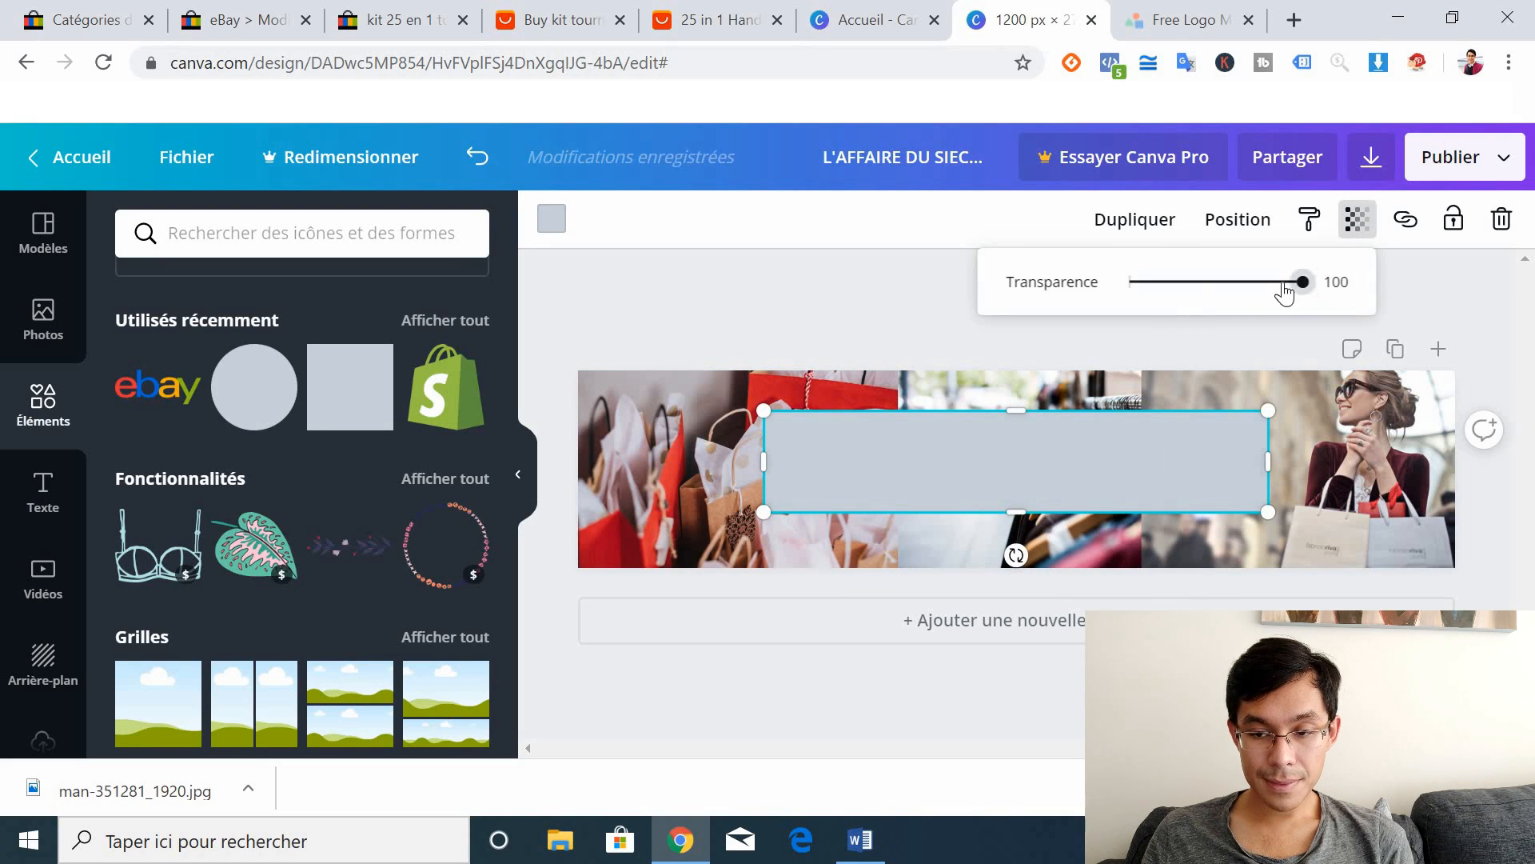
drag(1288, 286, 1220, 296)
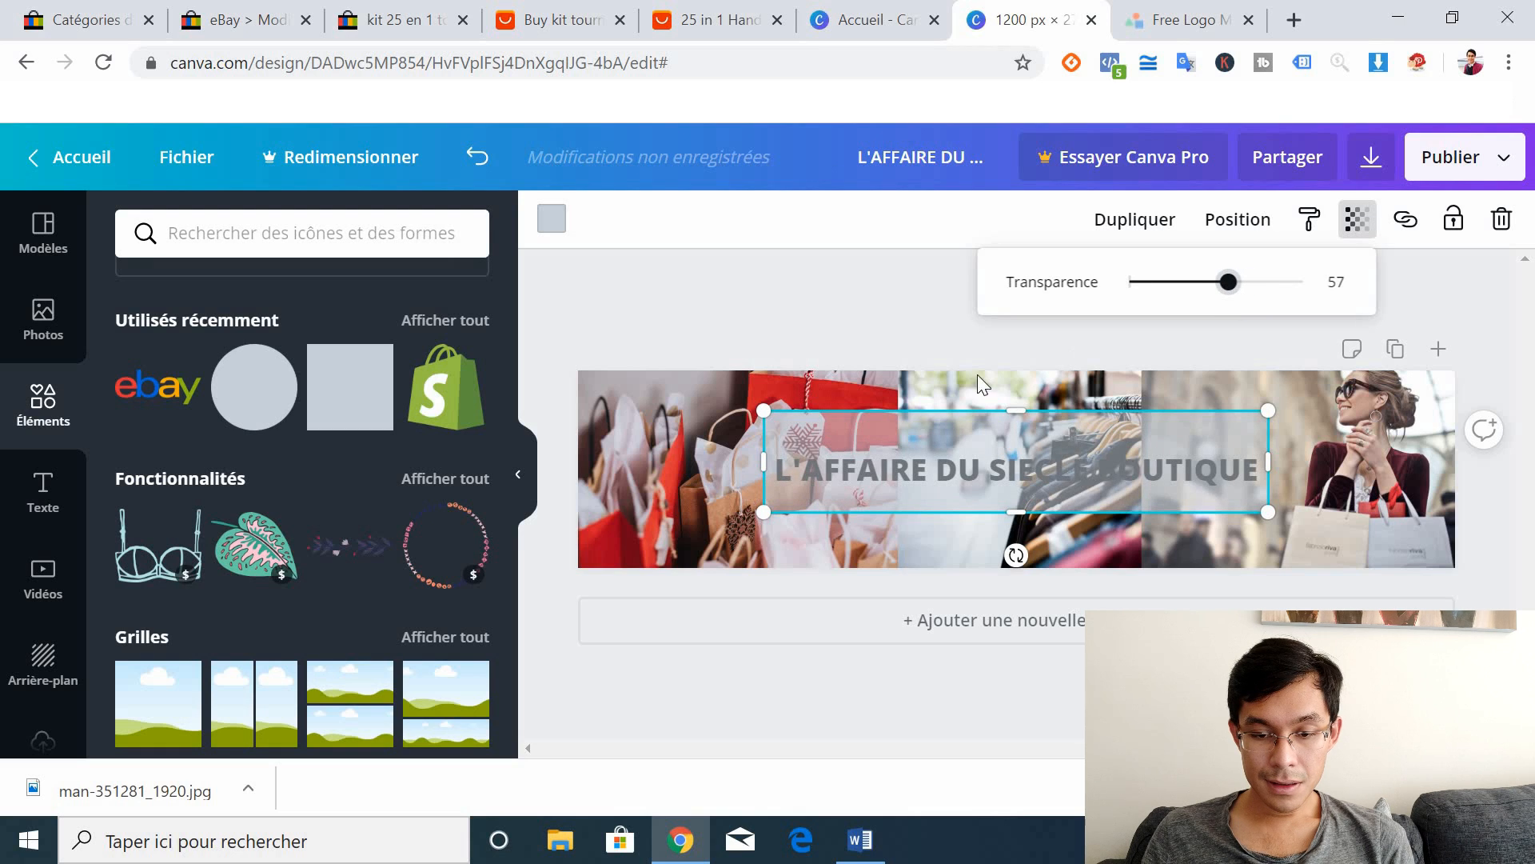
drag(846, 435, 836, 443)
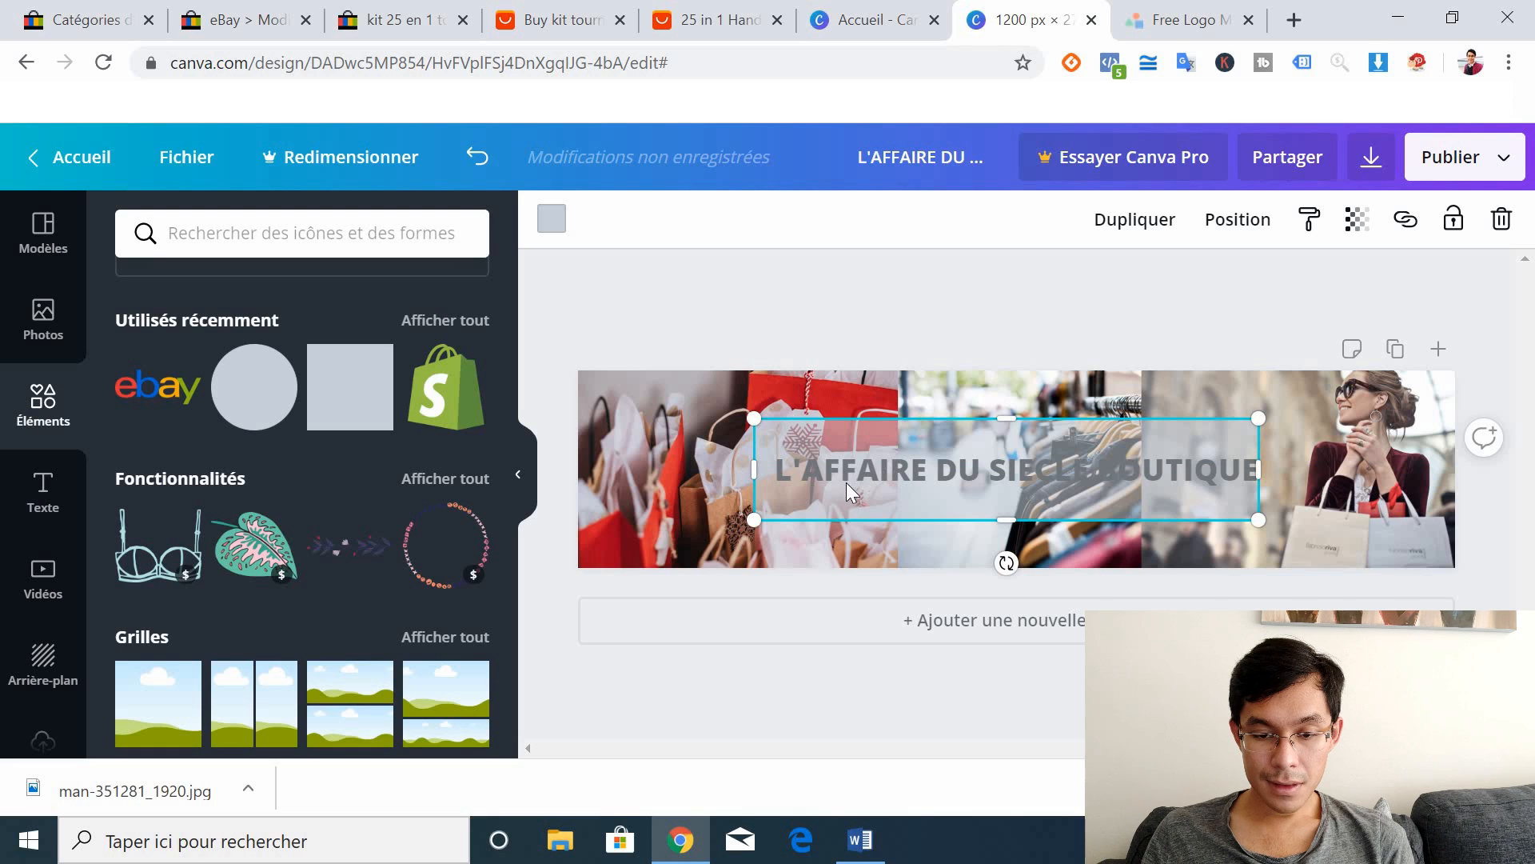
Step: Send the rectangle behind the title and nudge the title slightly left
click(1237, 219)
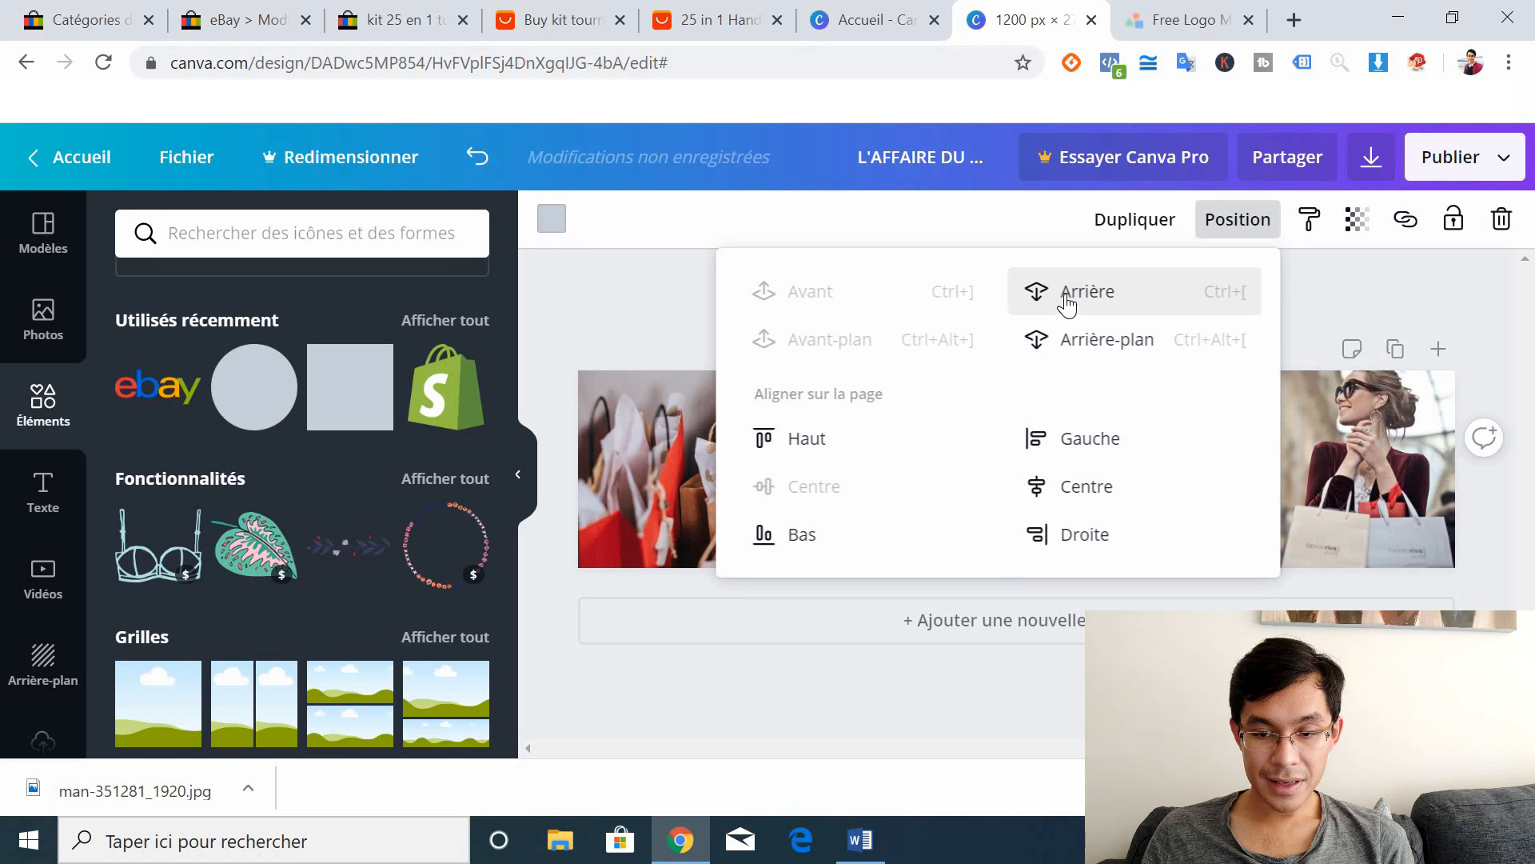
click(854, 685)
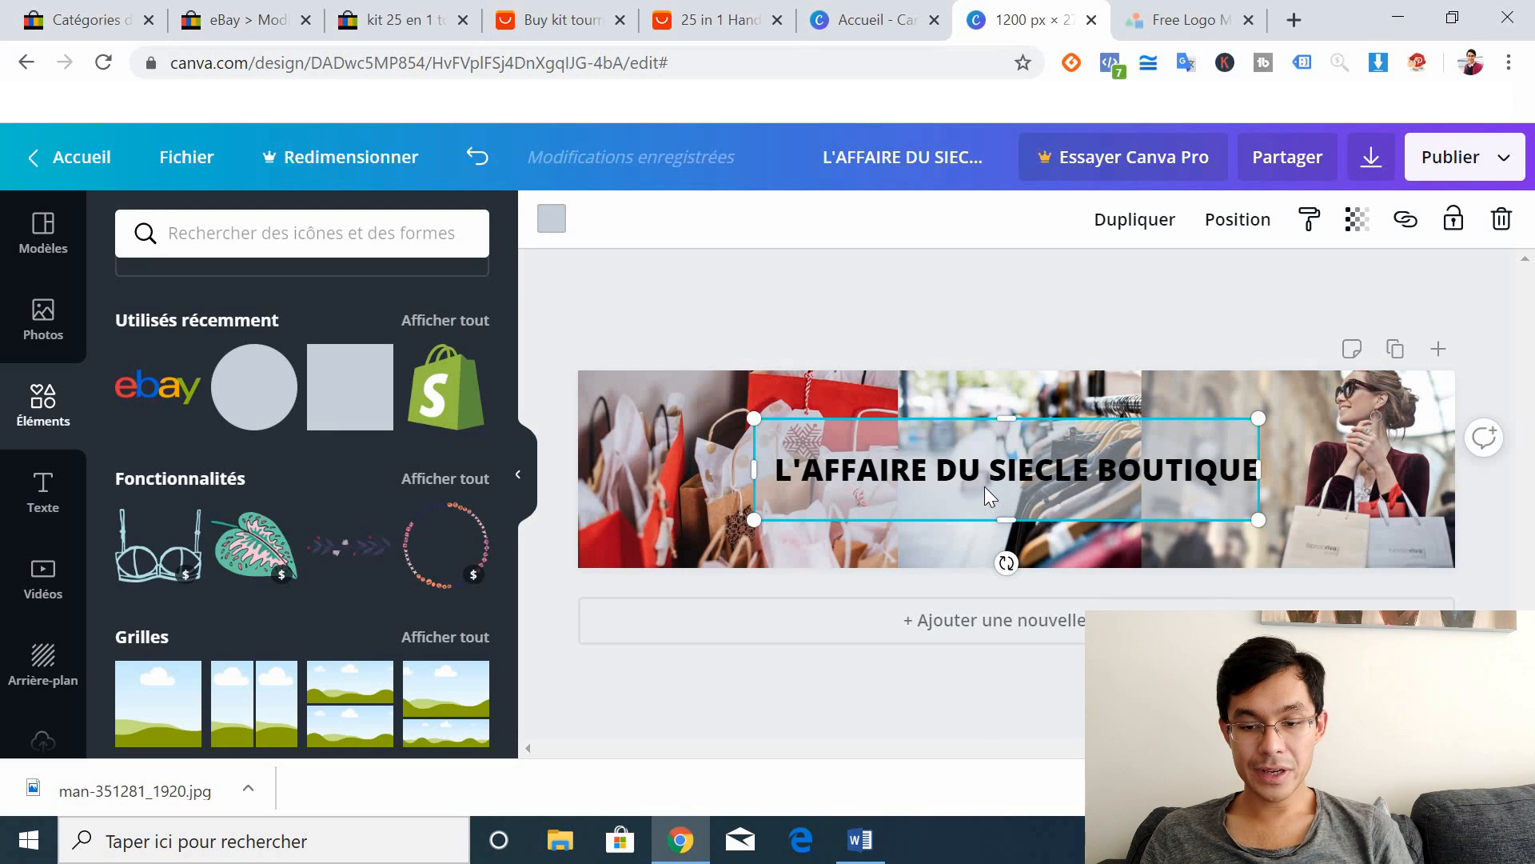
mouse_move(977, 474)
mouse_down()
mouse_move(952, 472)
mouse_move(969, 471)
mouse_up()
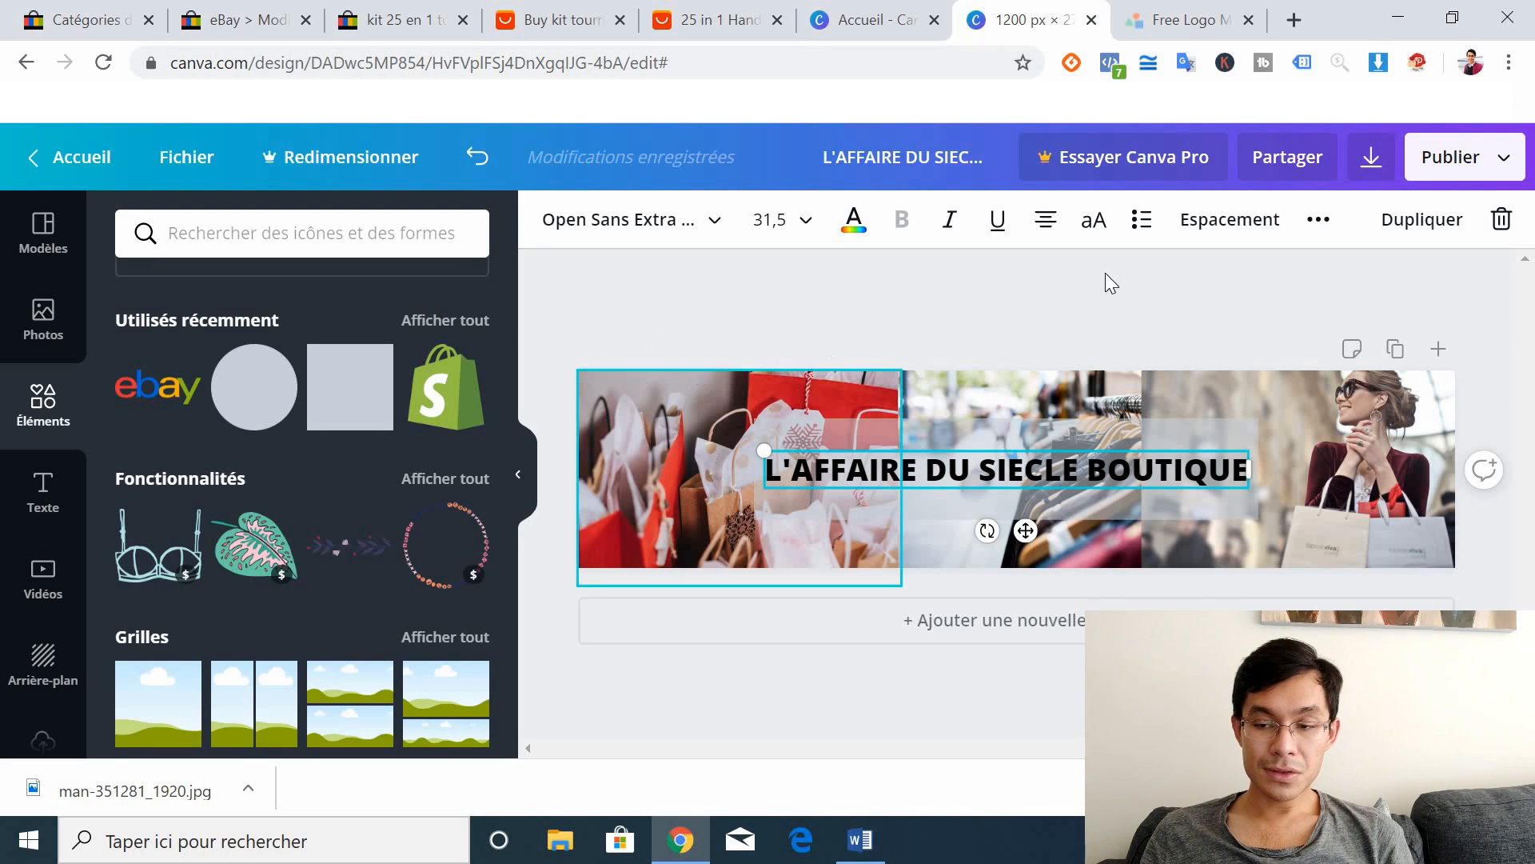
click(1507, 163)
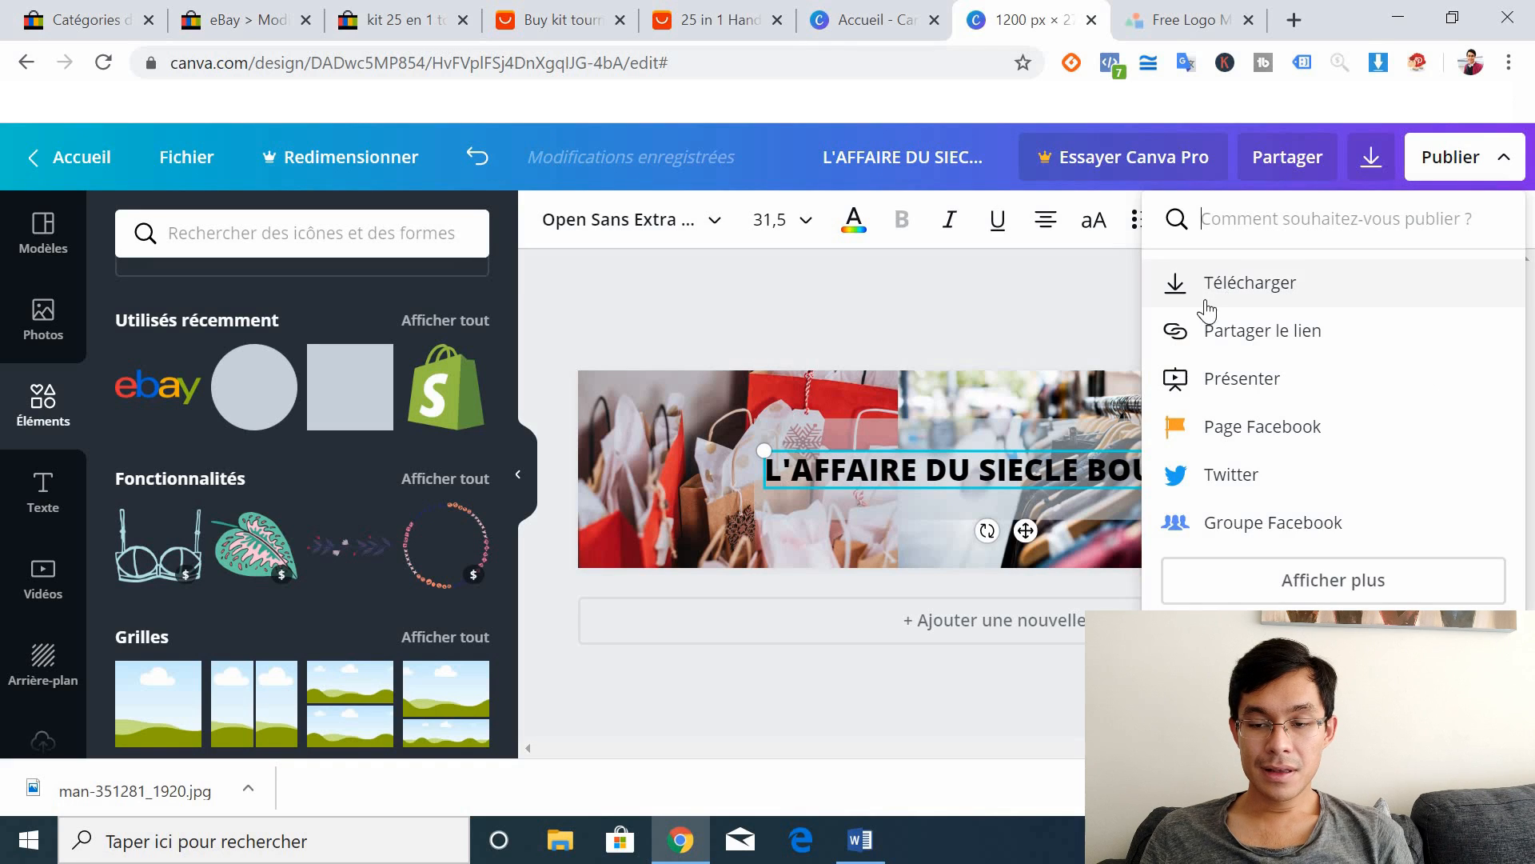
Step: Close Publier, glance at the eBay categories and storefront tabs, then switch to LogoMakr
click(612, 299)
click(112, 11)
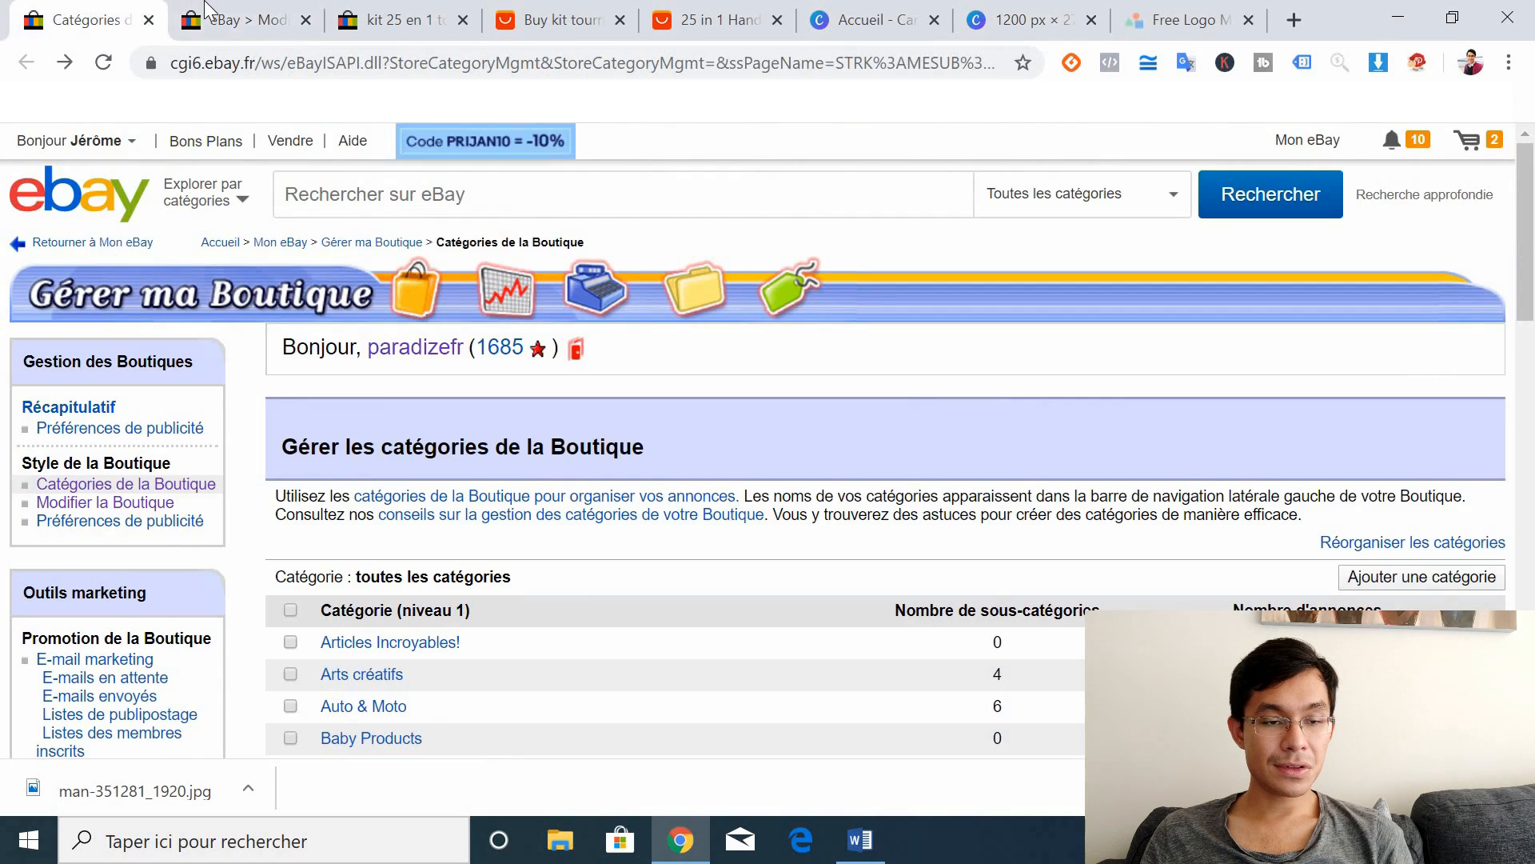
click(240, 20)
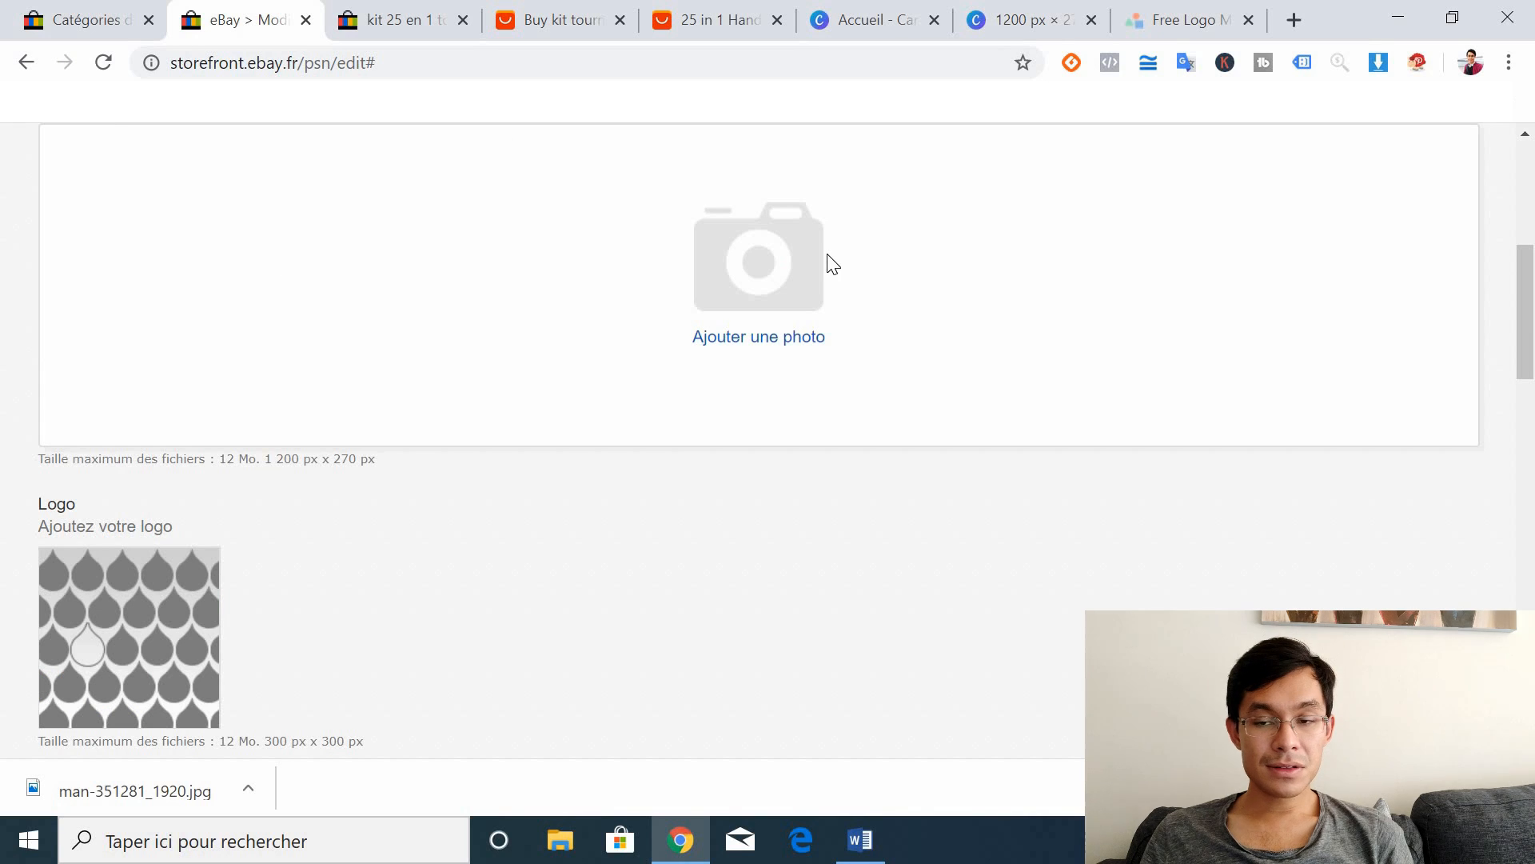
click(1166, 9)
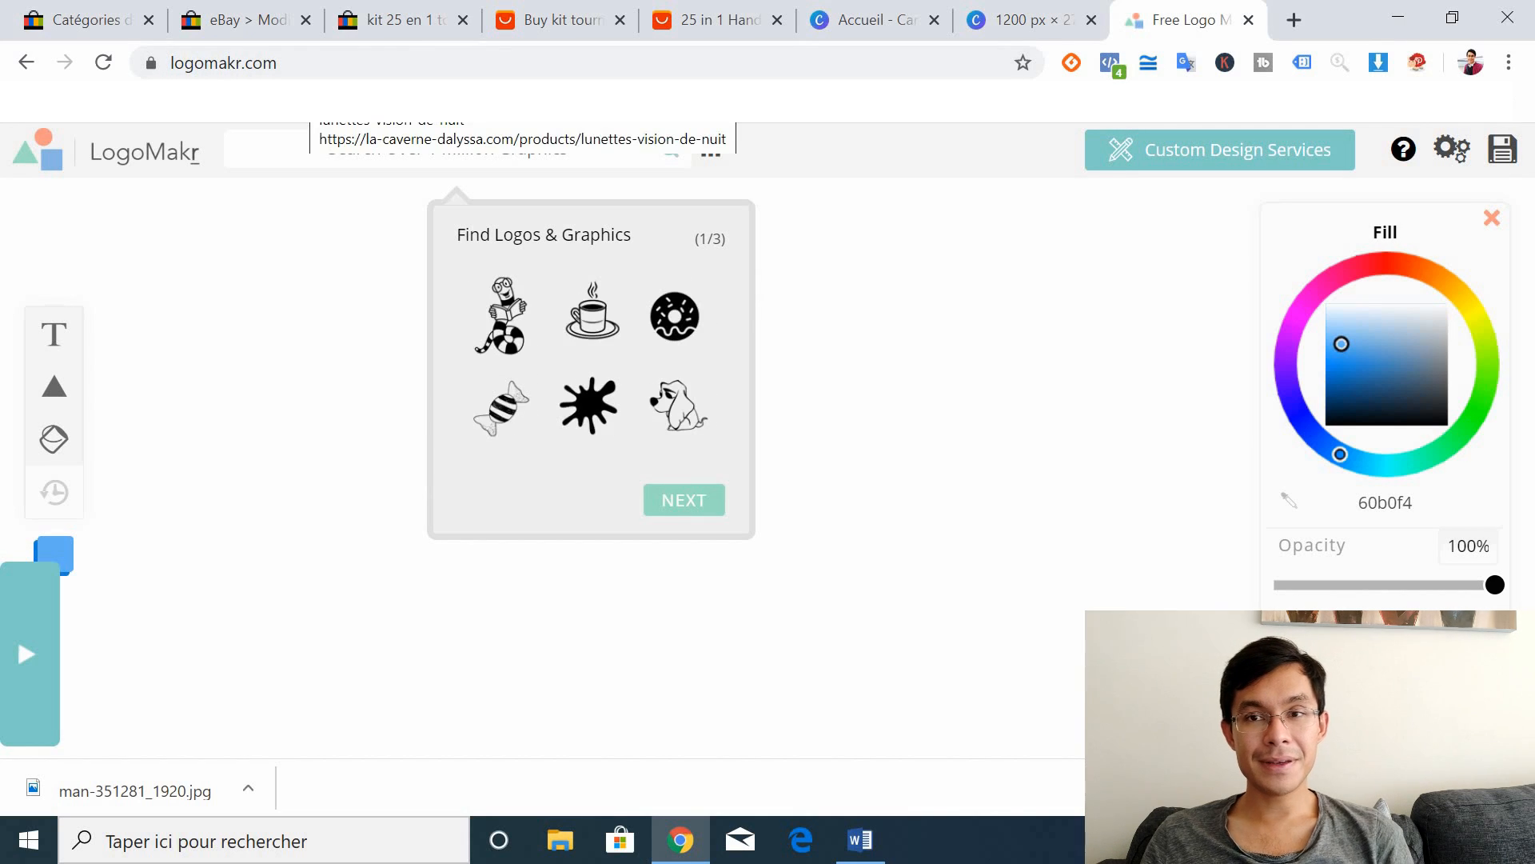
Step: Search LogoMakr graphics for 'shopping' and place the heart shopping-bag icon left on the canvas
click(369, 149)
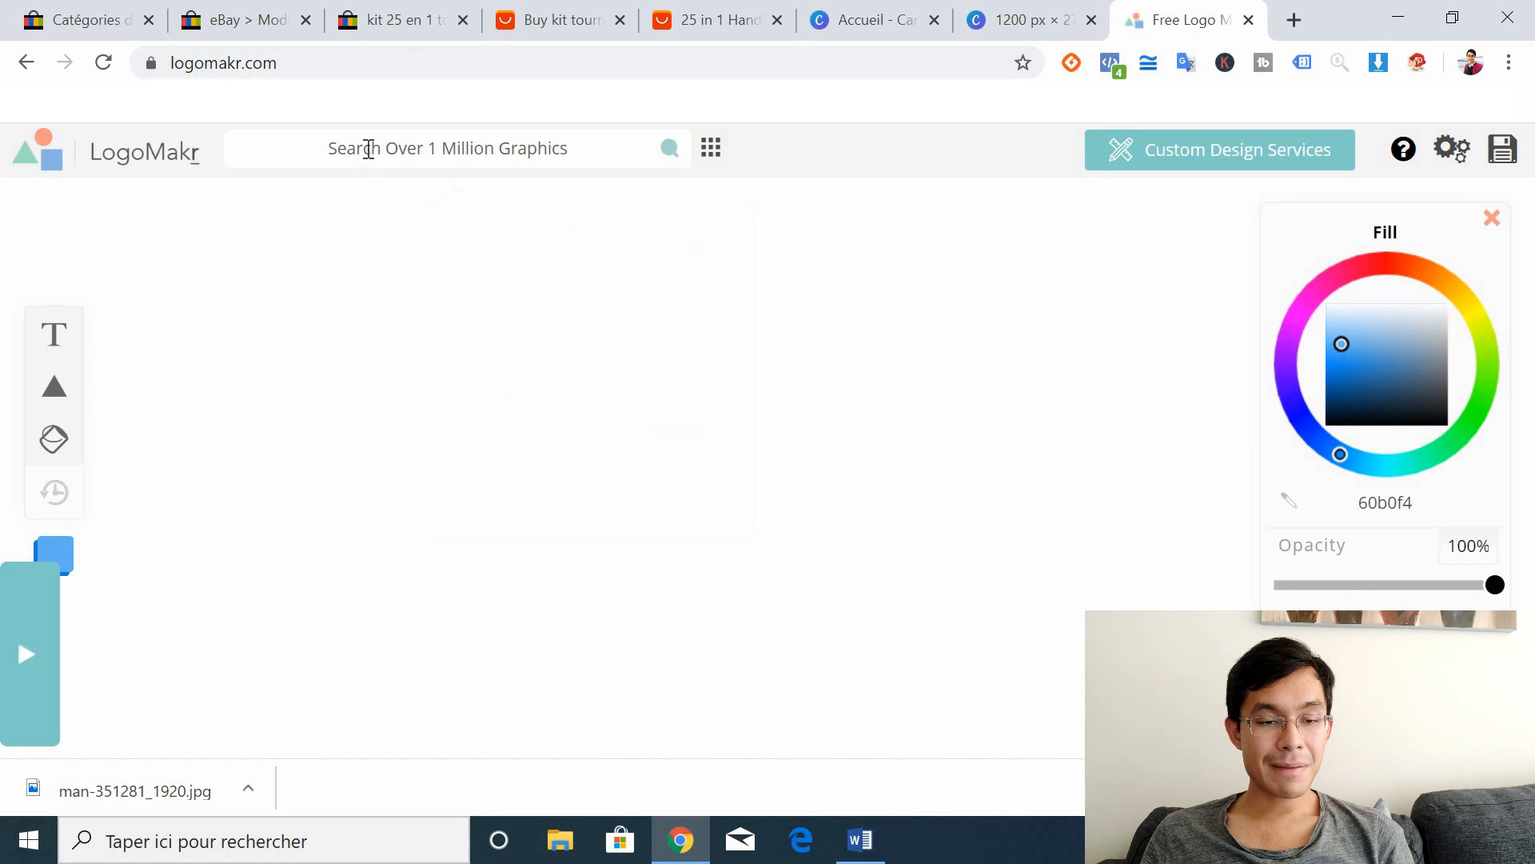
click(392, 144)
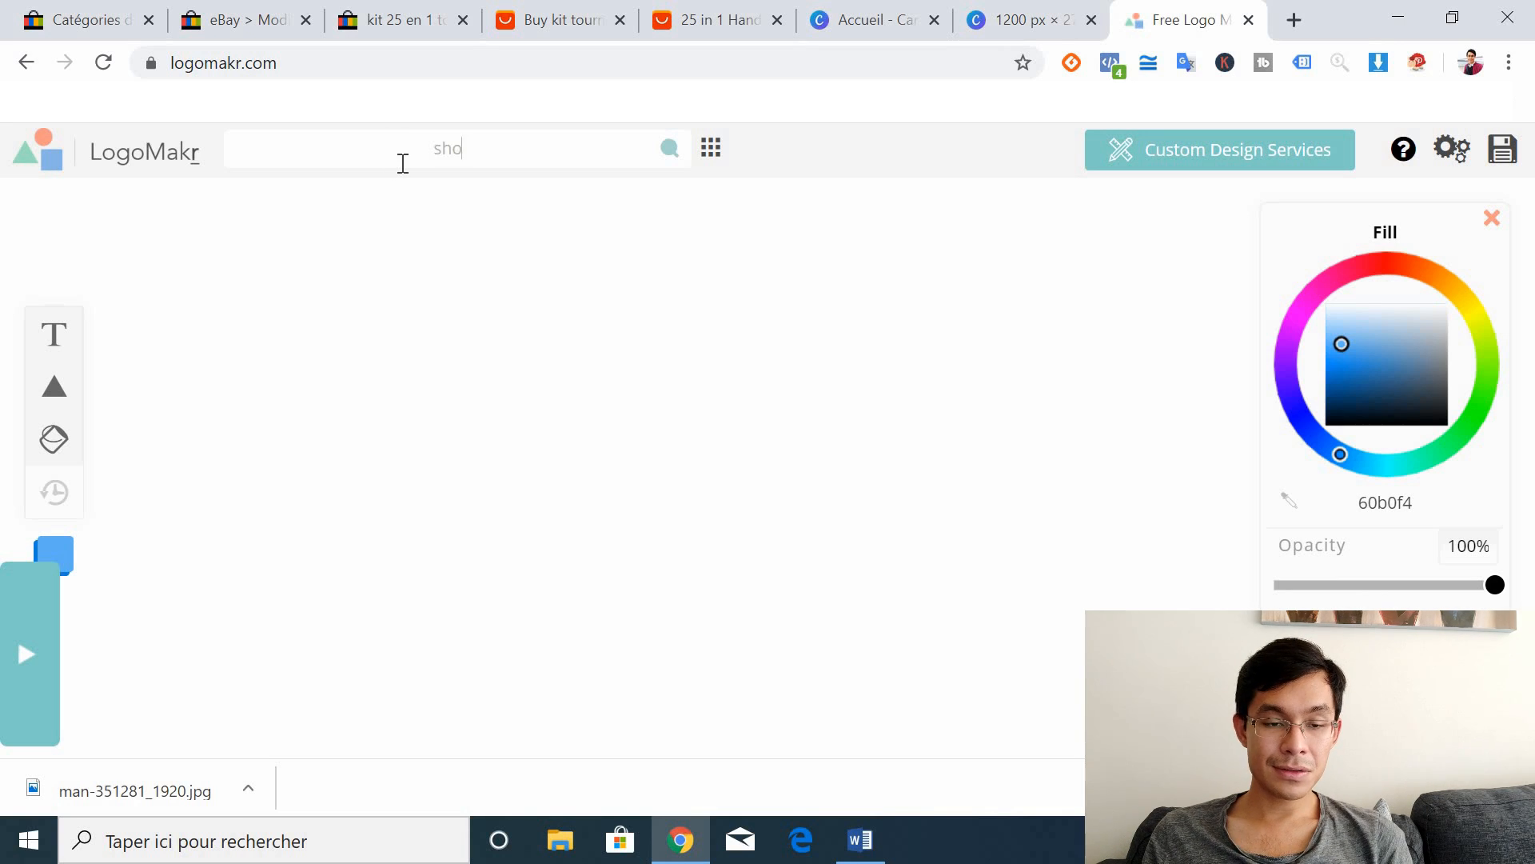
text(n)
key(BackSpace)
key(BackSpace)
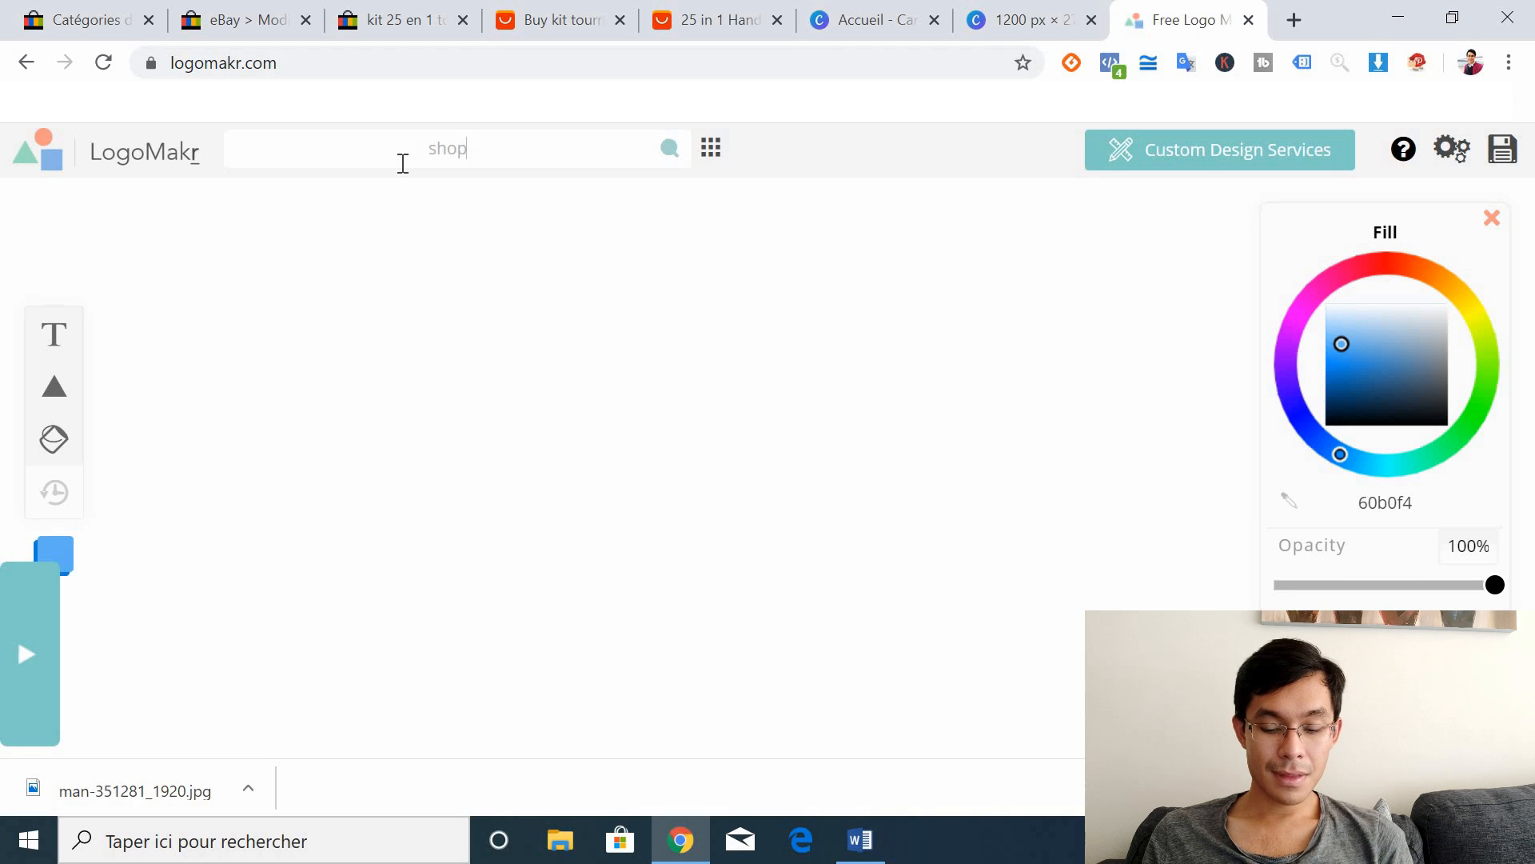
text(ping)
key(Return)
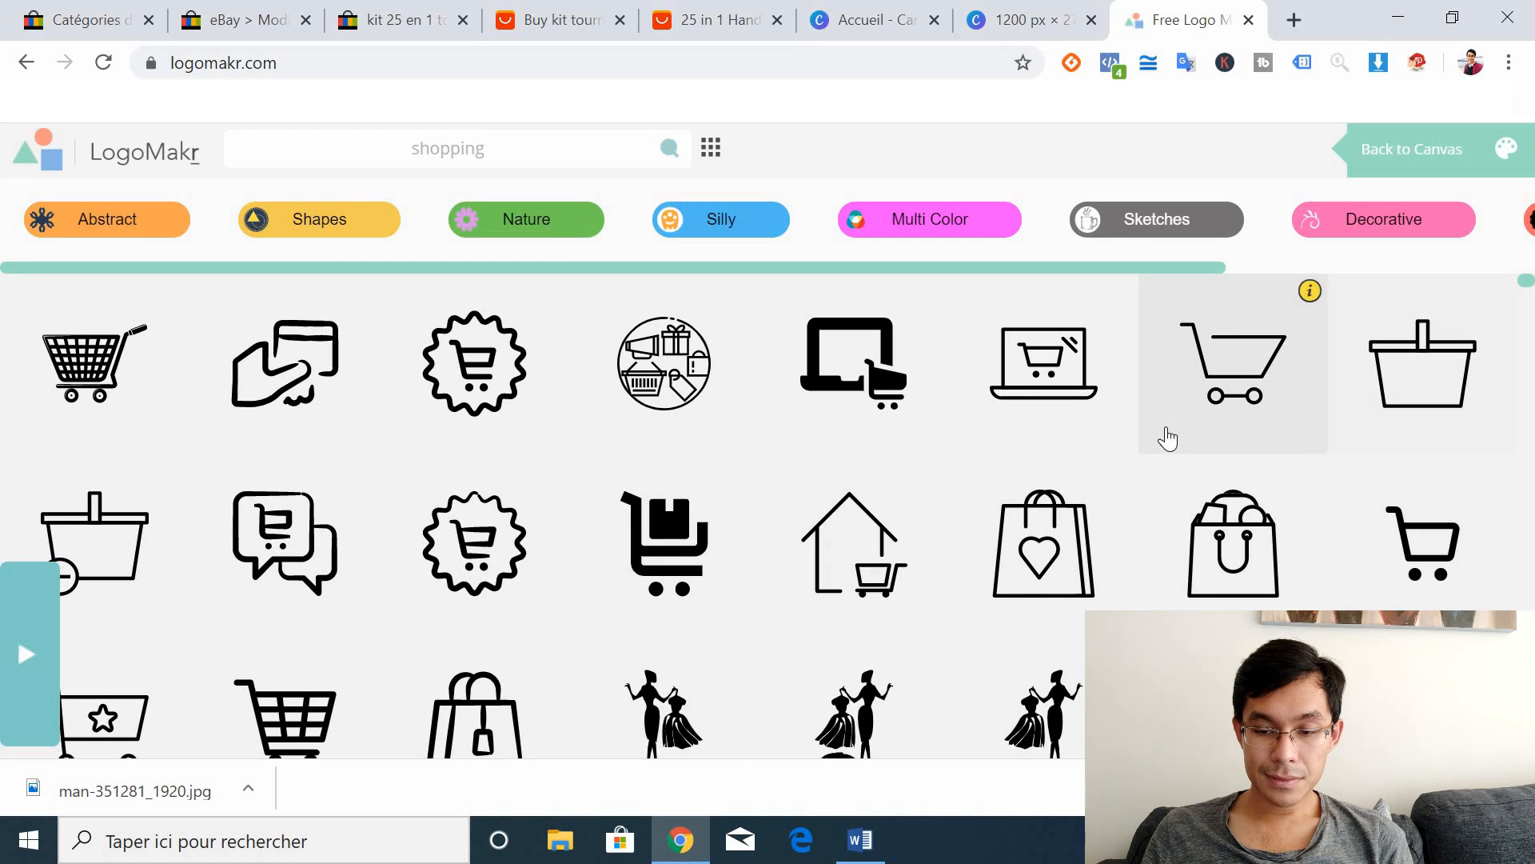
click(1028, 573)
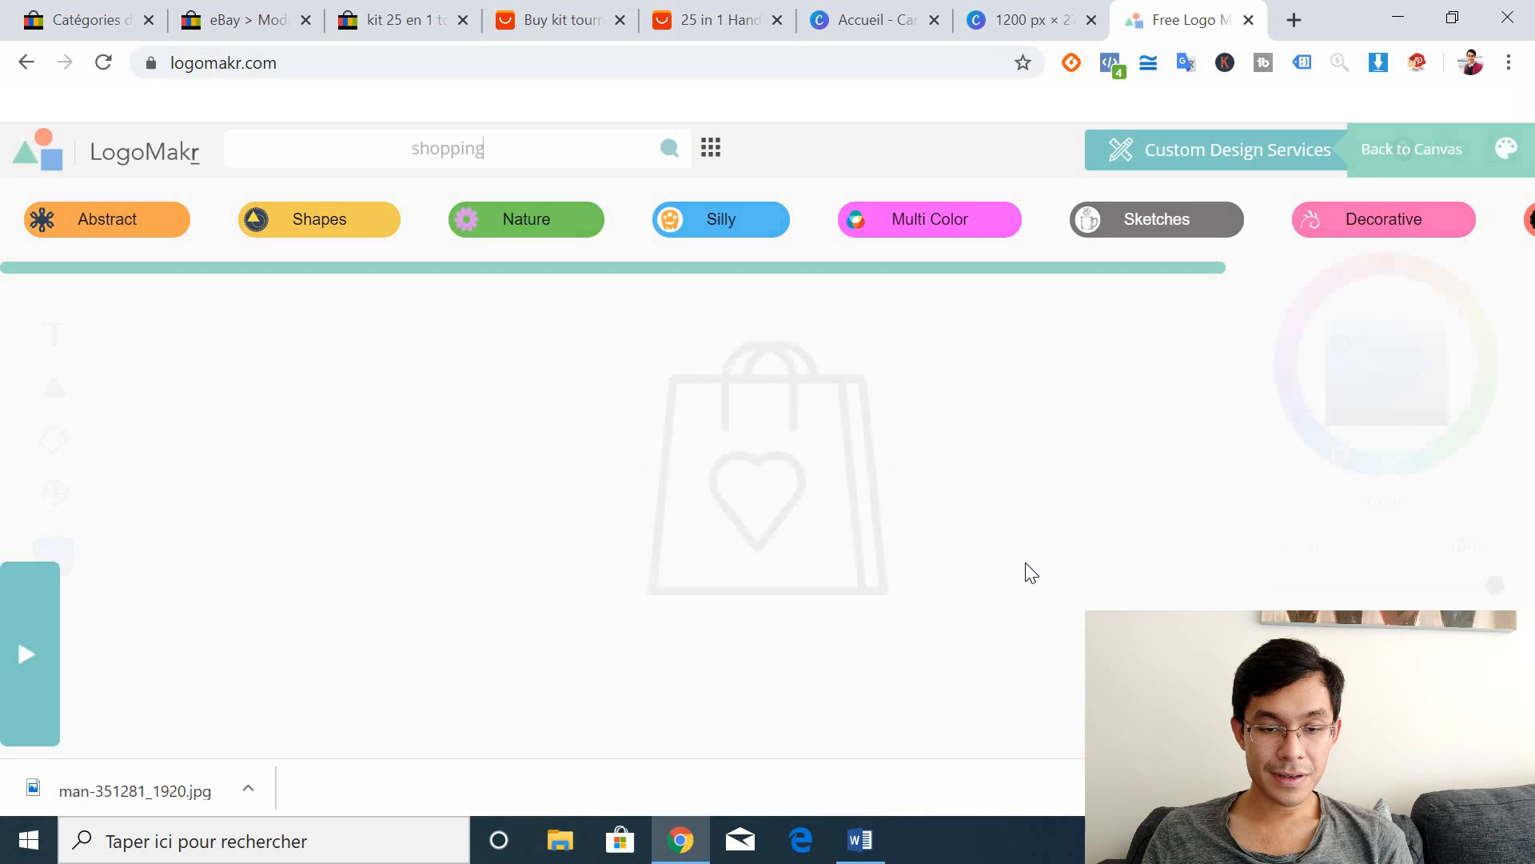
drag(768, 411, 523, 432)
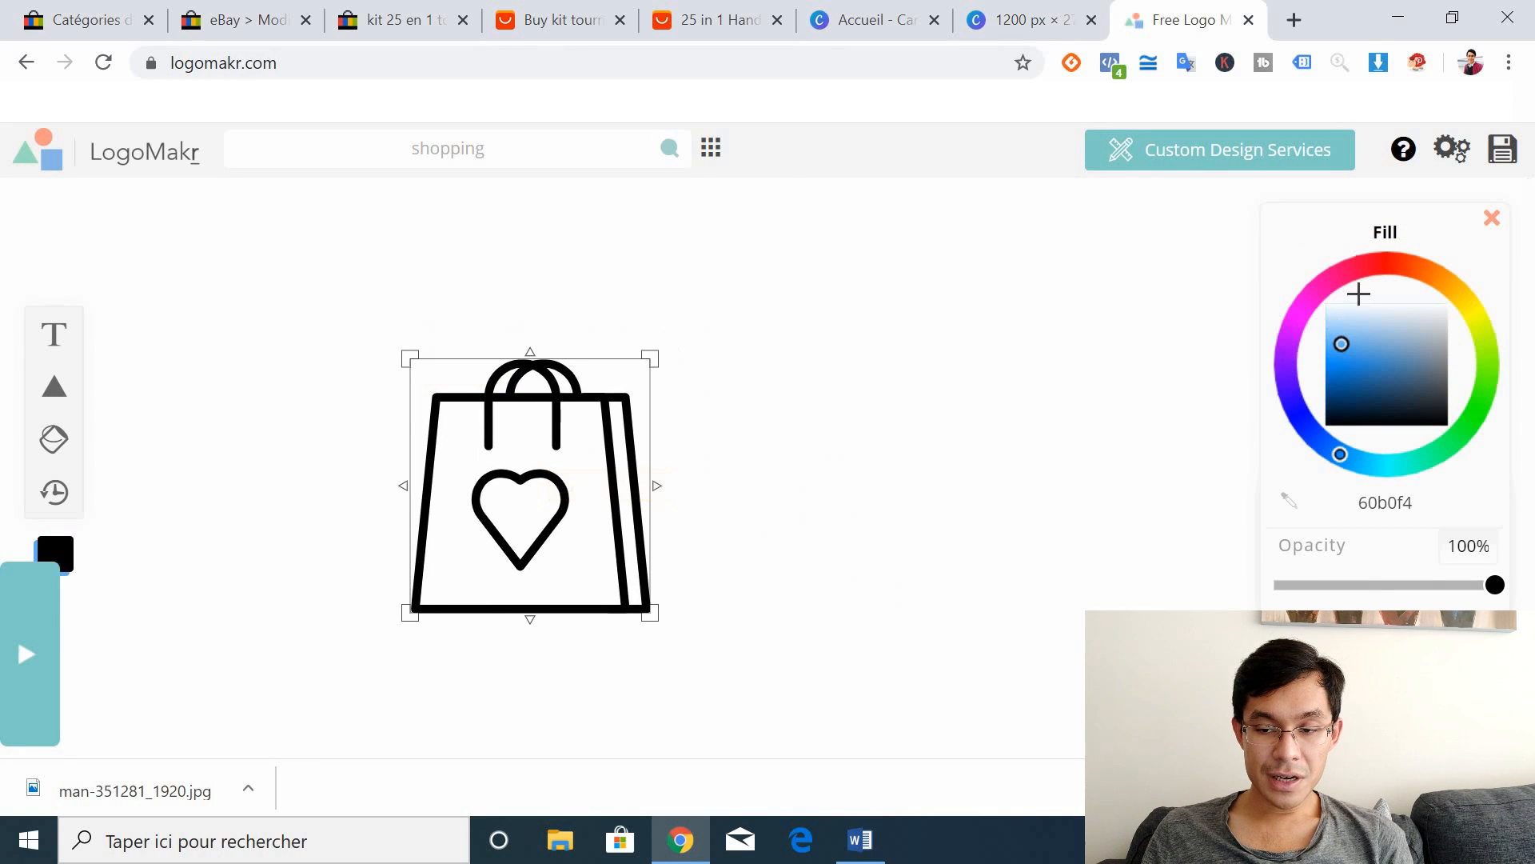
Step: Colour the shopping bag blue (4000ff), add a text box and arrange it below the bag
click(1288, 390)
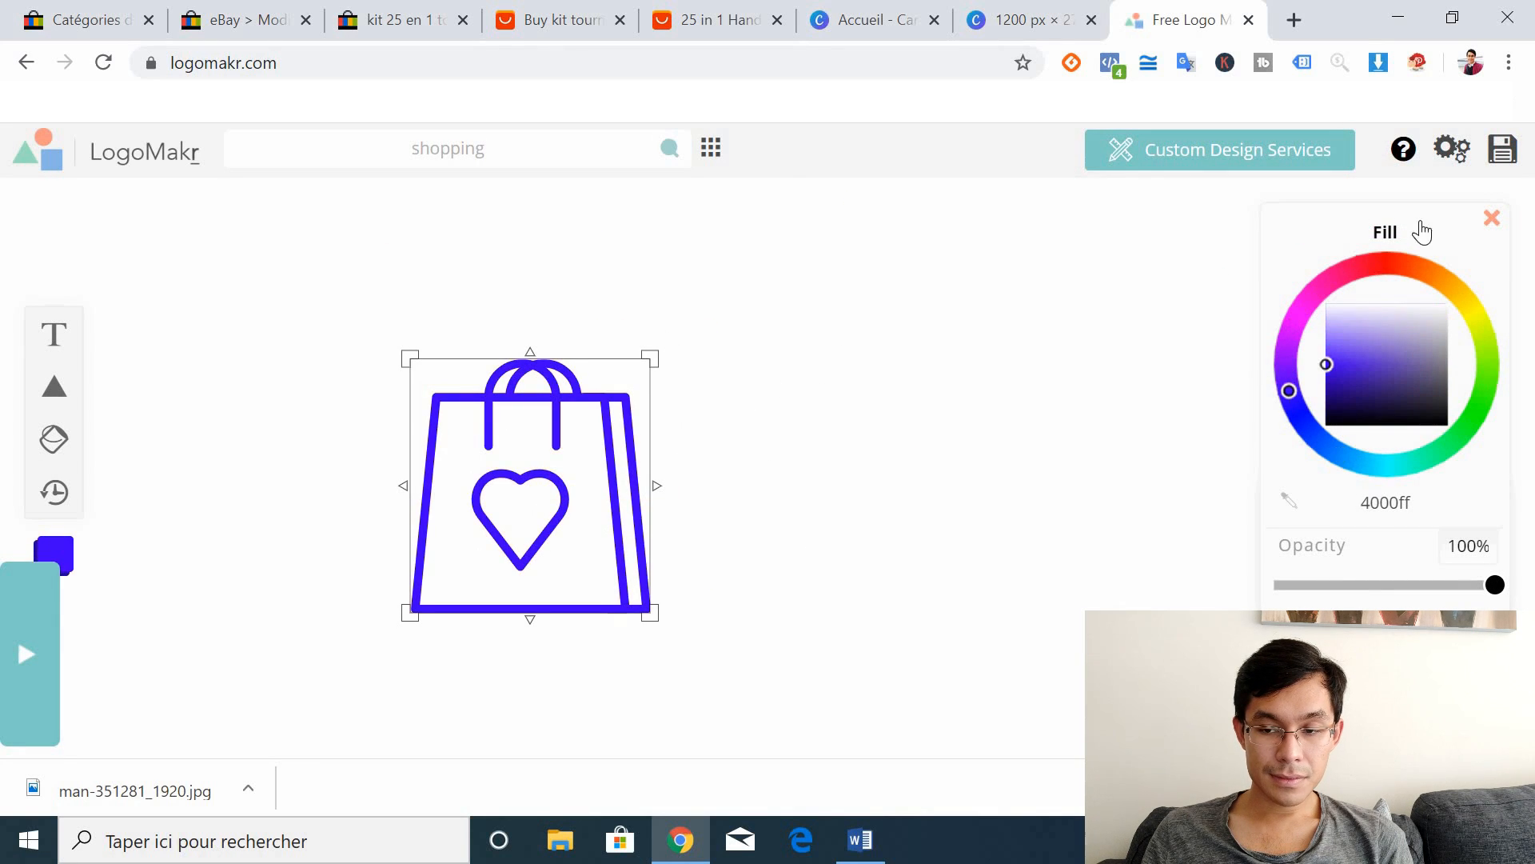
drag(490, 431, 211, 400)
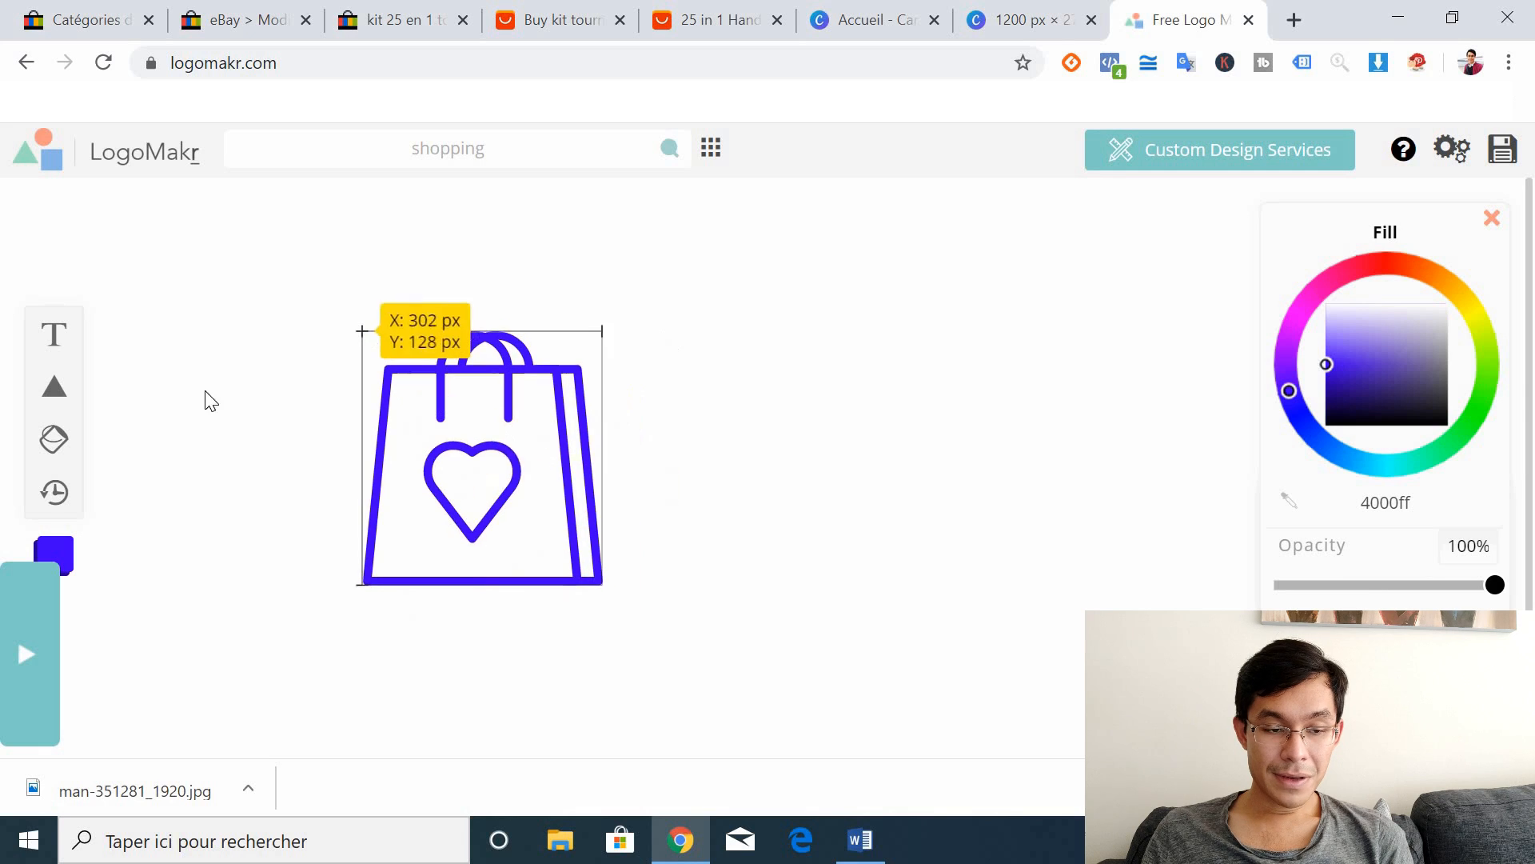
click(53, 336)
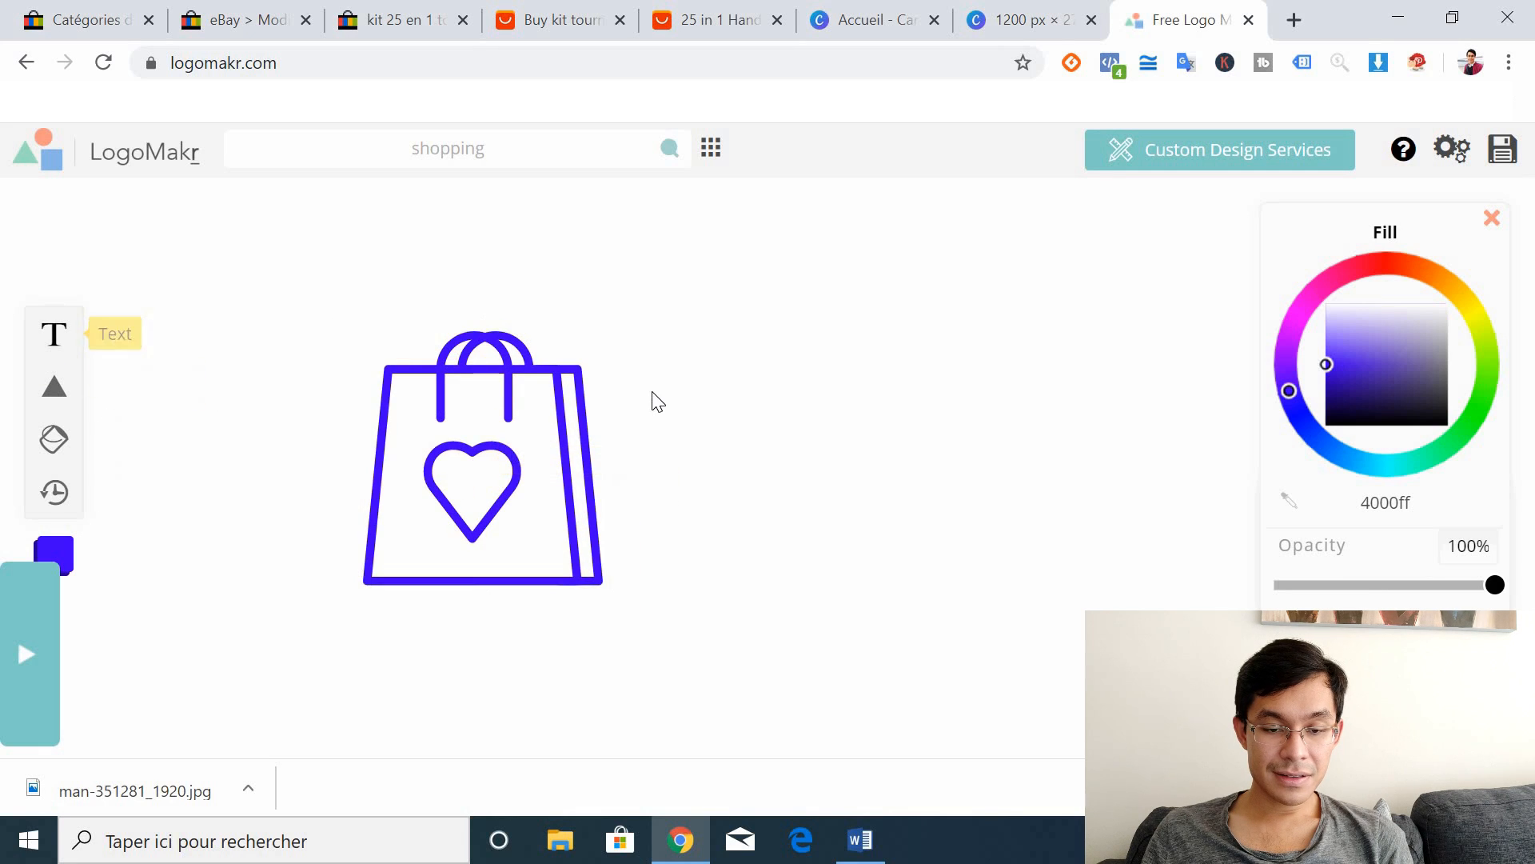
click(428, 401)
drag(429, 401, 696, 279)
drag(707, 413, 714, 455)
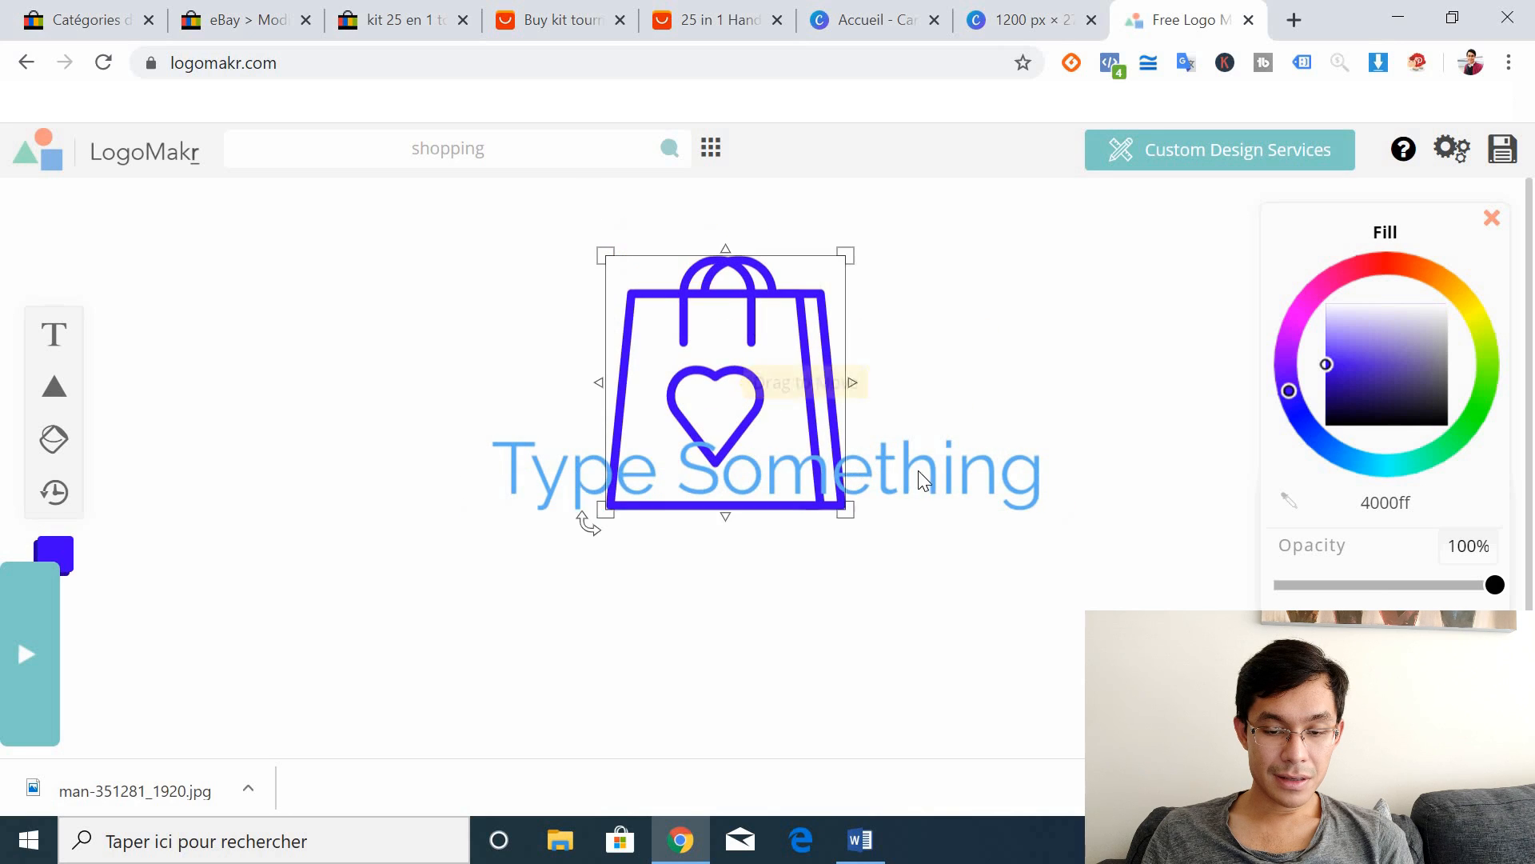
drag(919, 479, 901, 576)
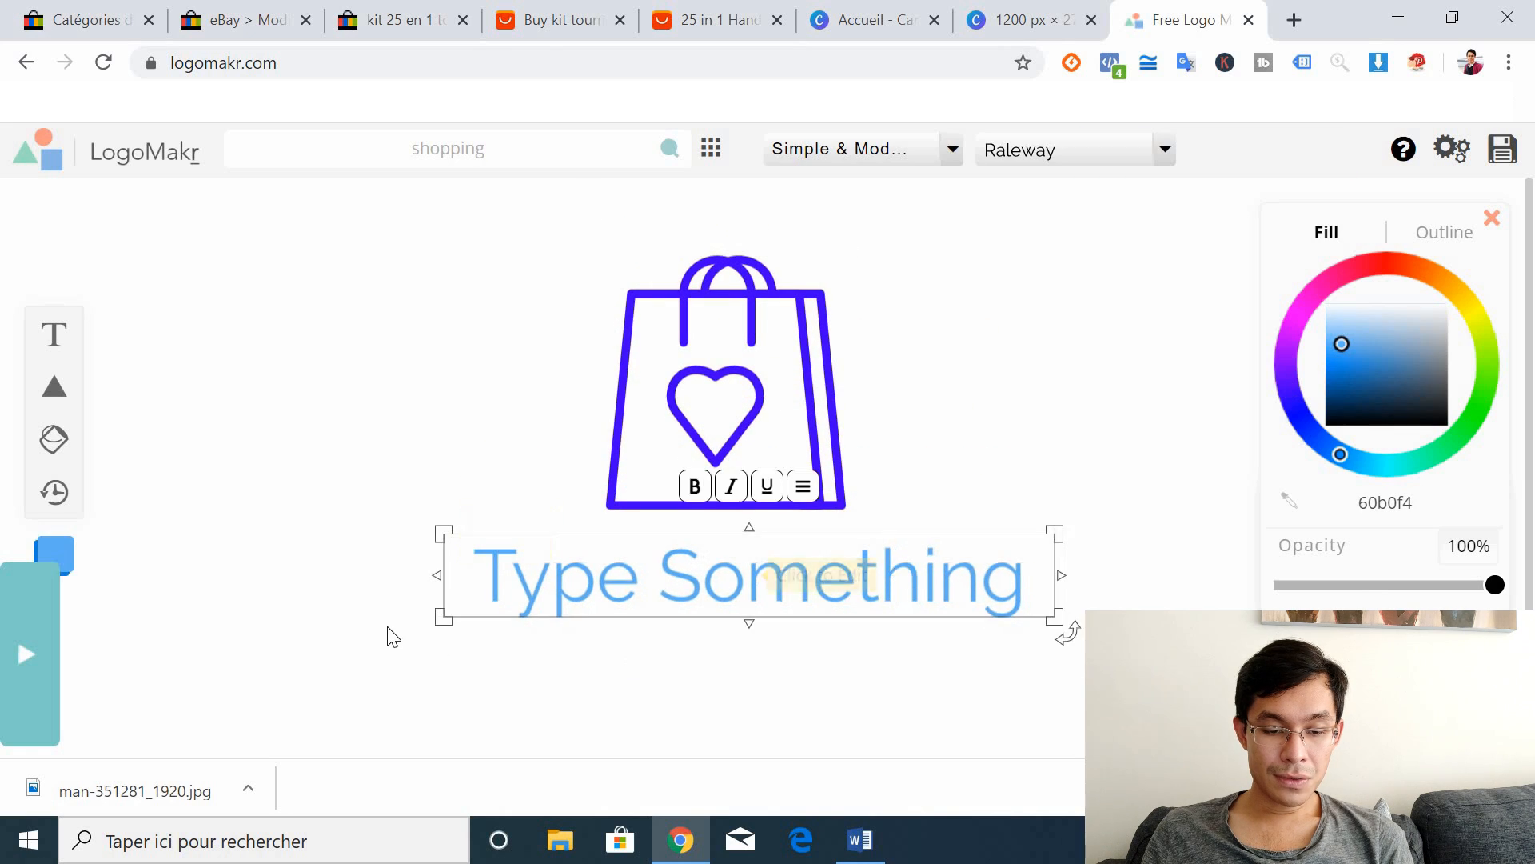
Step: Type the two-line title 'L'AFFAIRE DU' / 'SIECLE' into the text box
click(704, 589)
text(L'AFF)
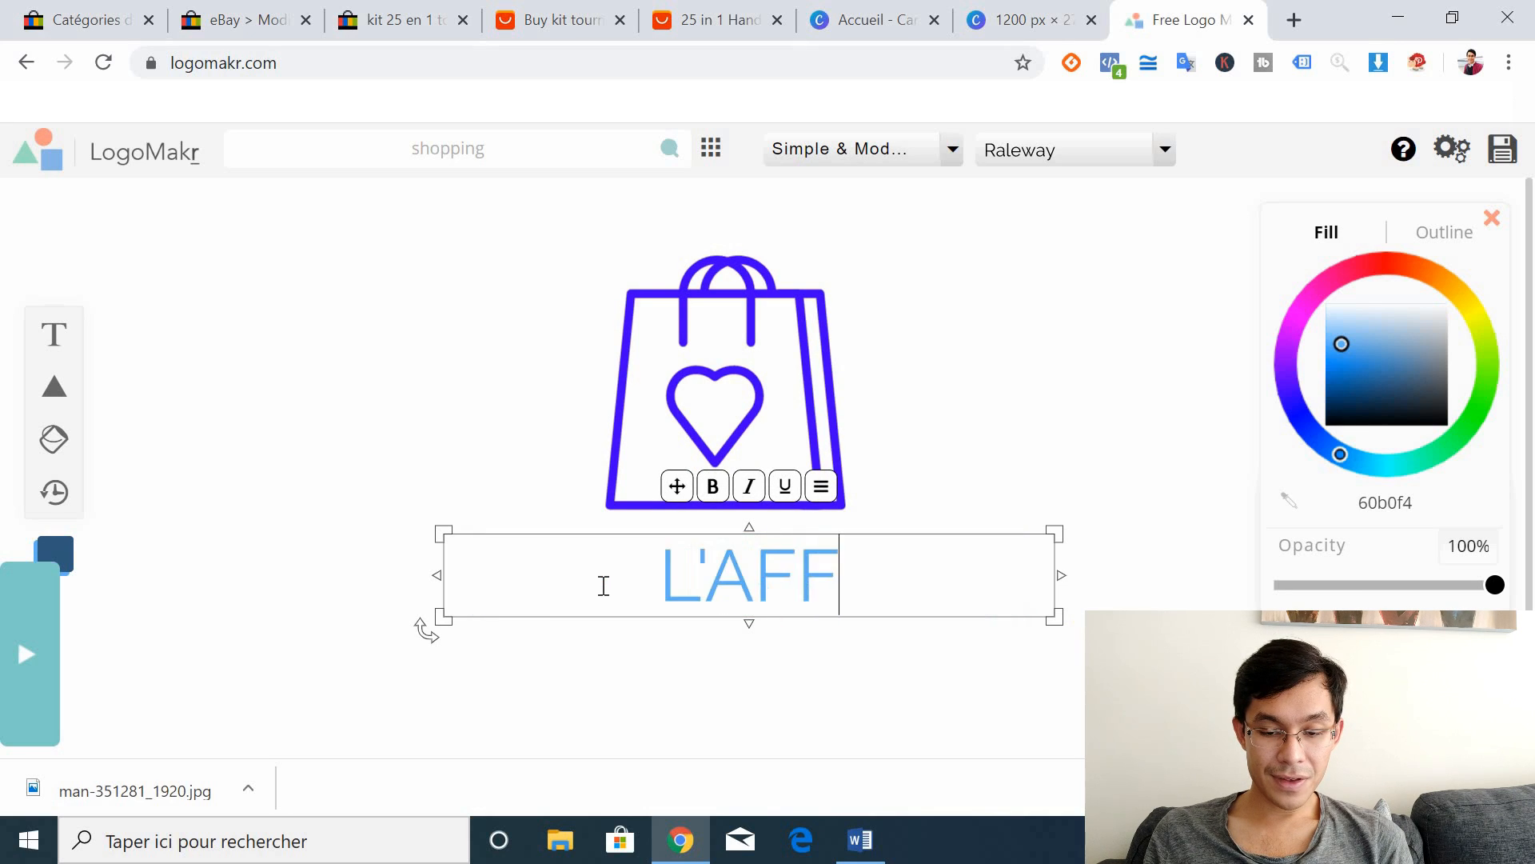
text(AIRE DU)
key(BackSpace)
text(DU)
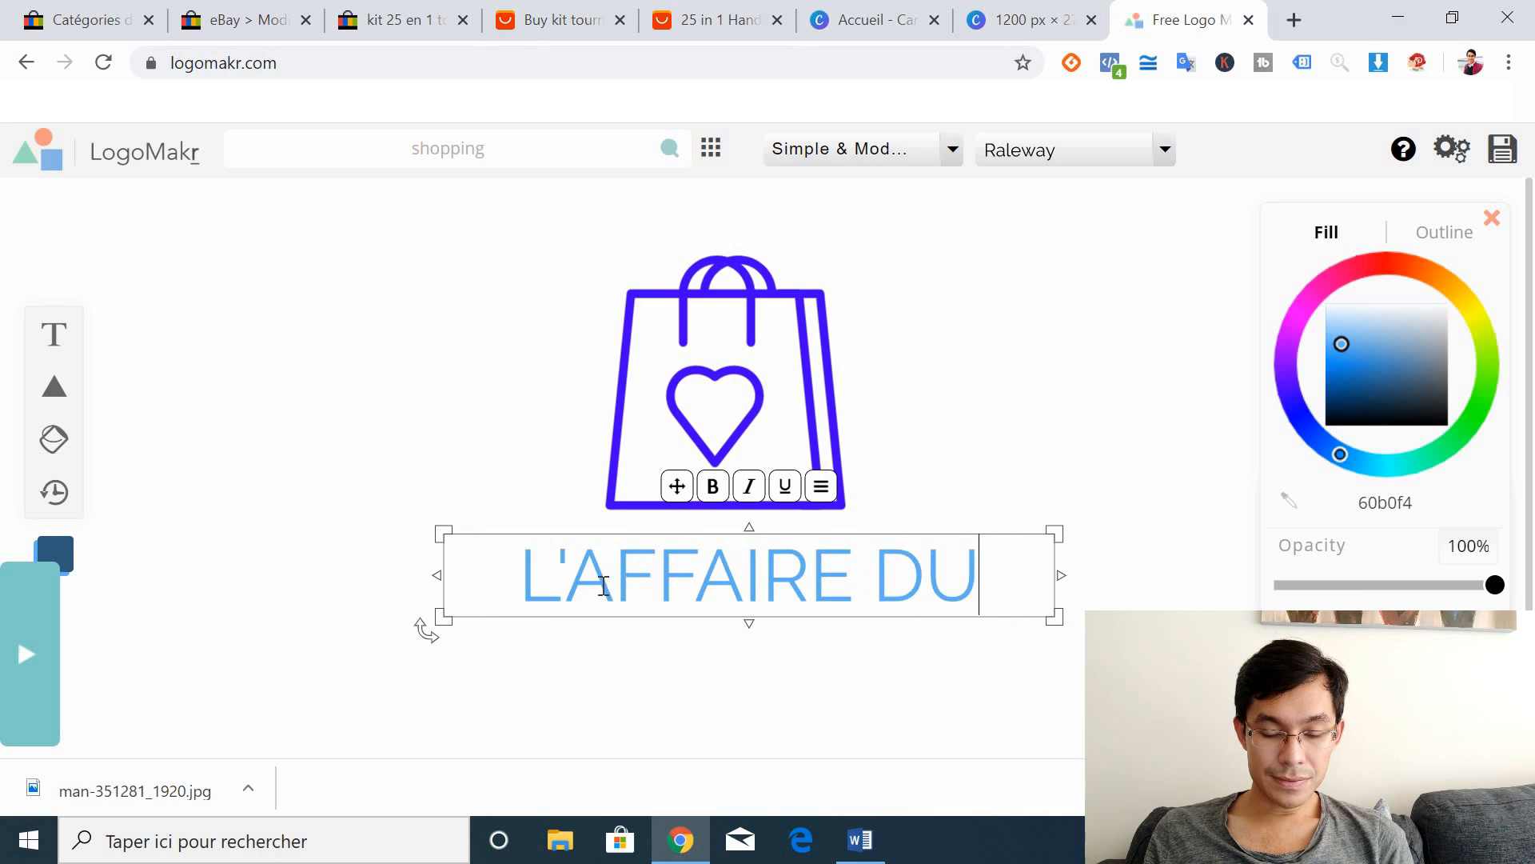
key(Return)
text(SiC)
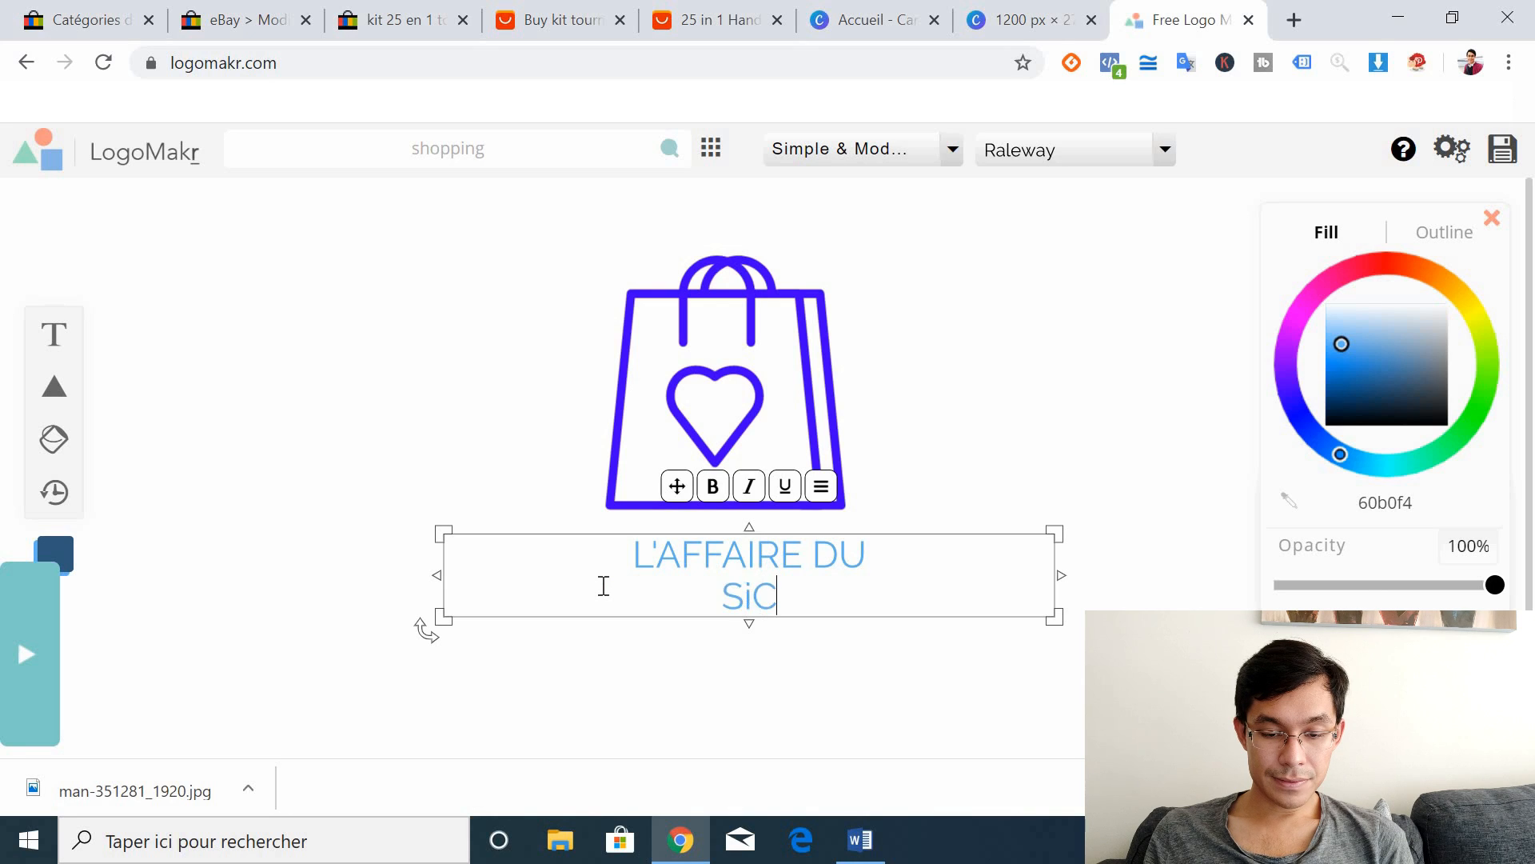
key(BackSpace)
key(BackSpace)
key(BackSpace)
text(SI)
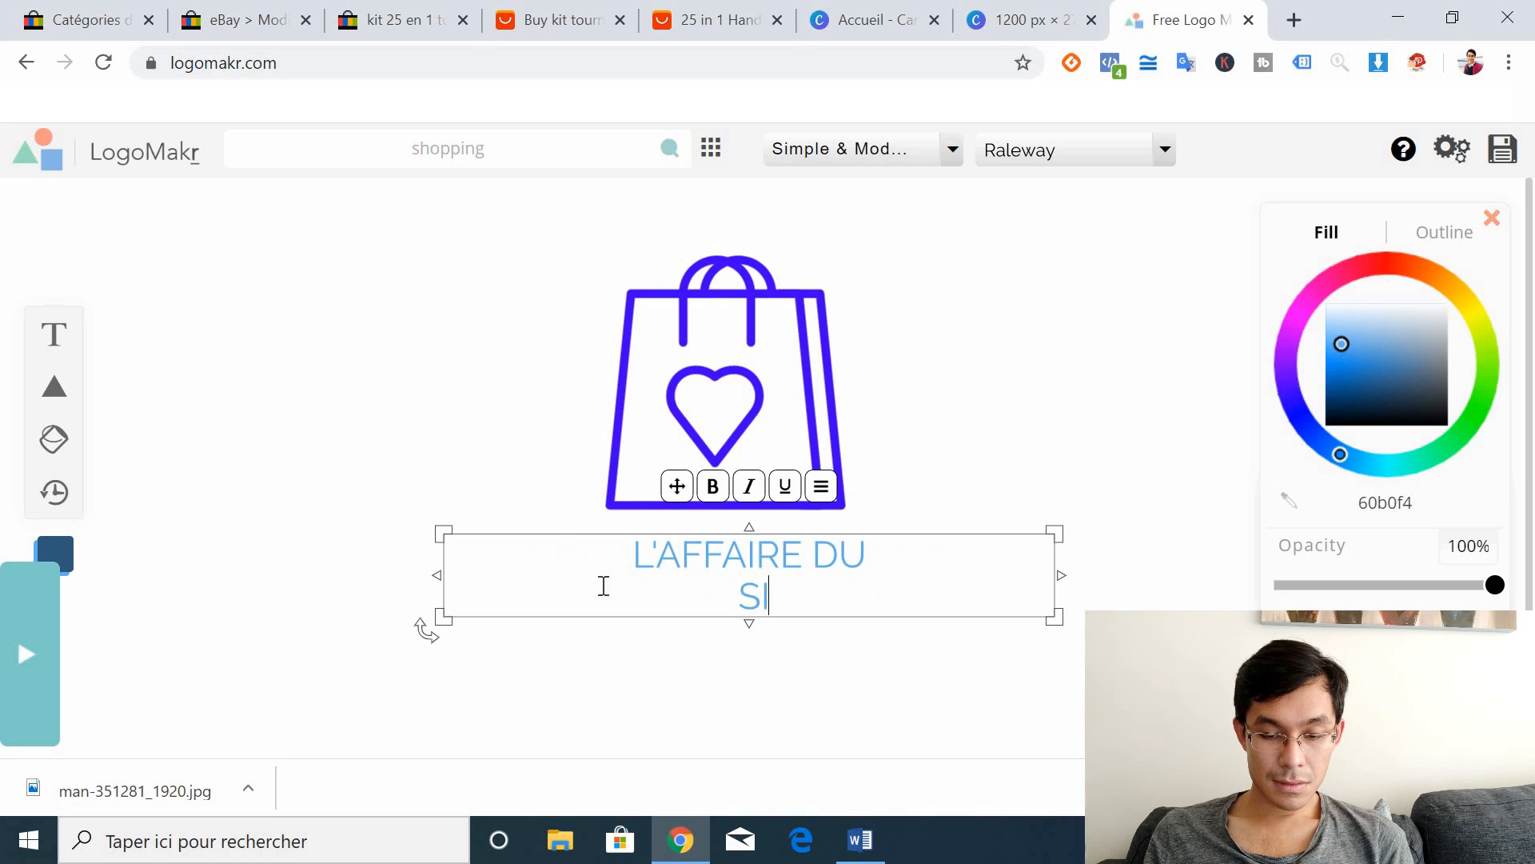
text(ECLE)
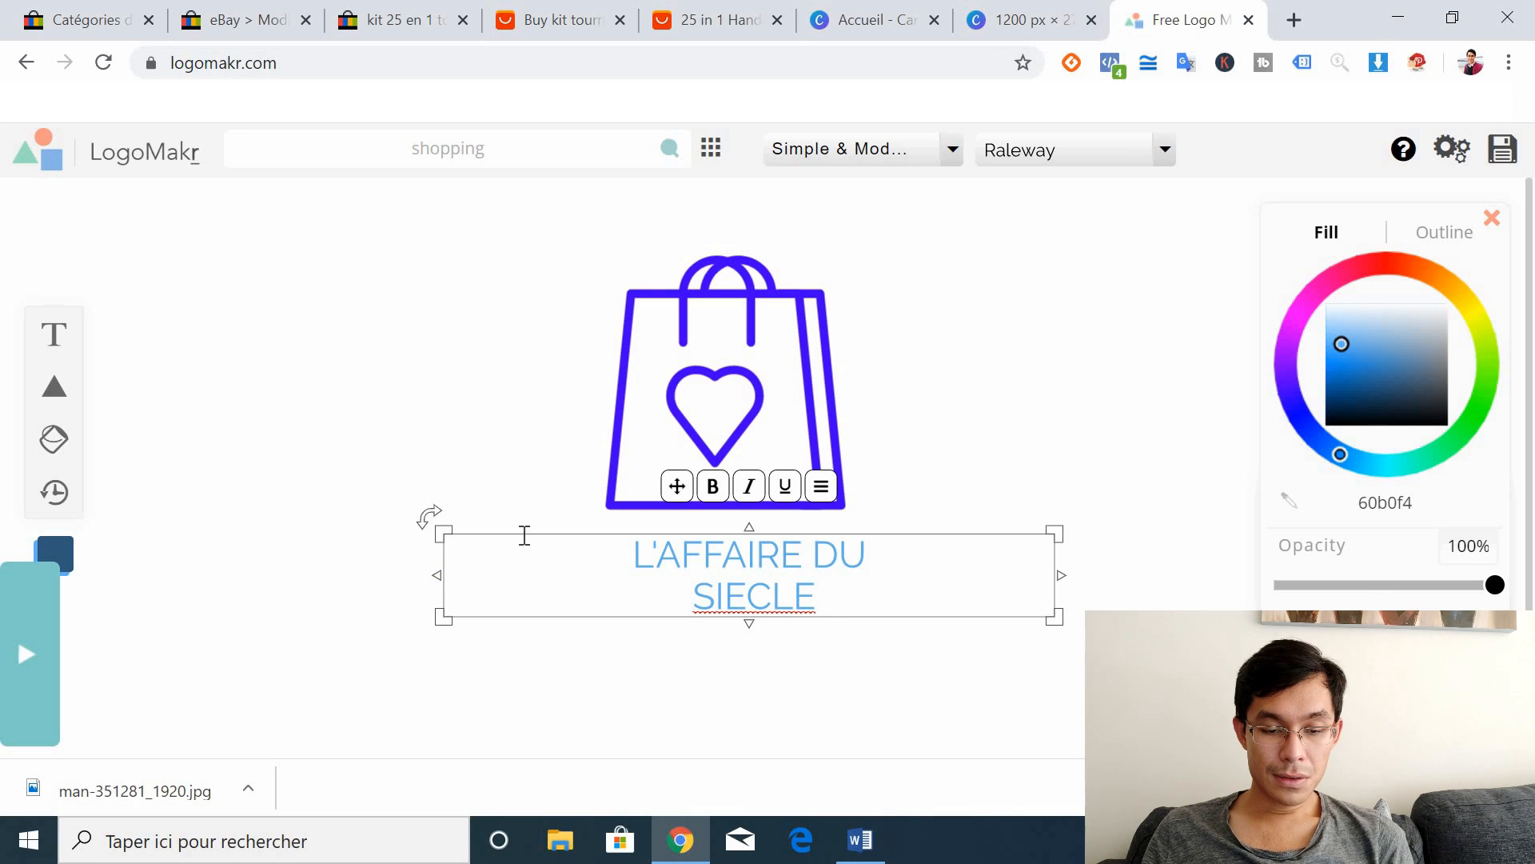
Step: Discard the extra empty text box and centre the title under the shopping bag
click(54, 335)
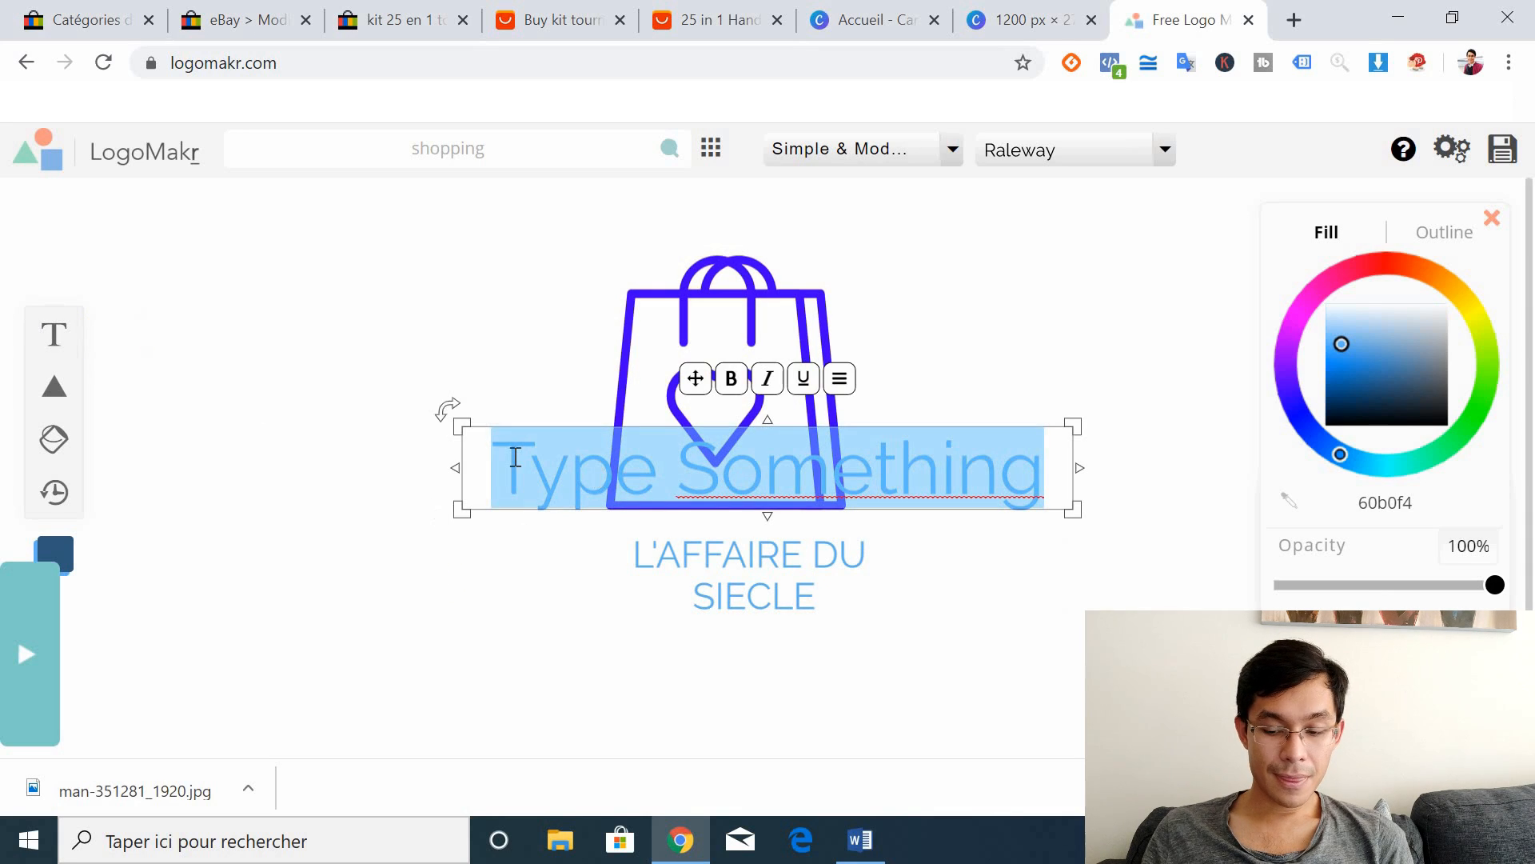
key(BackSpace)
click(507, 706)
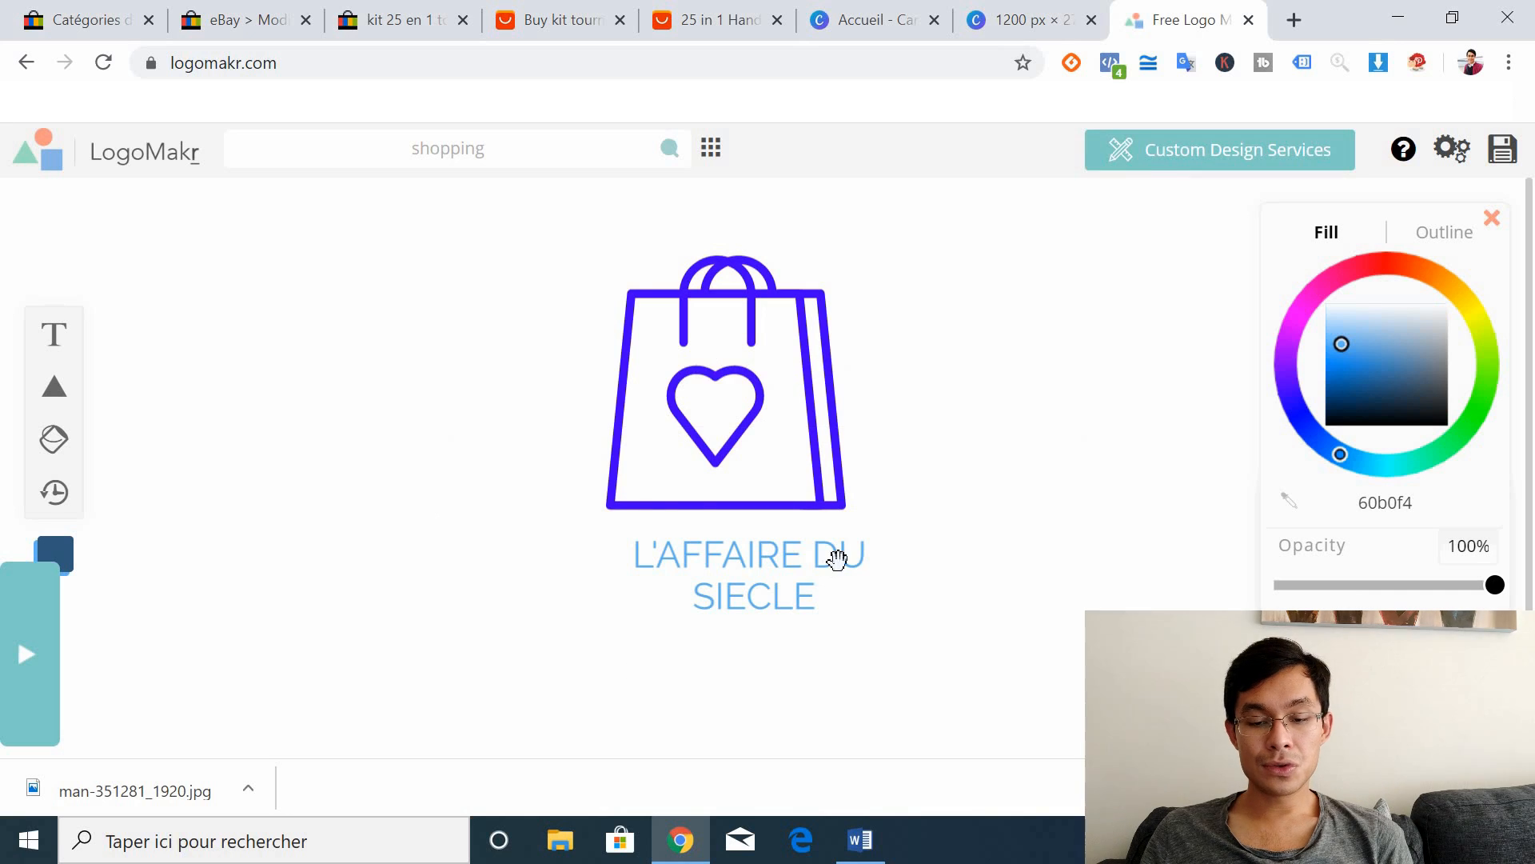
click(816, 565)
drag(730, 544, 707, 550)
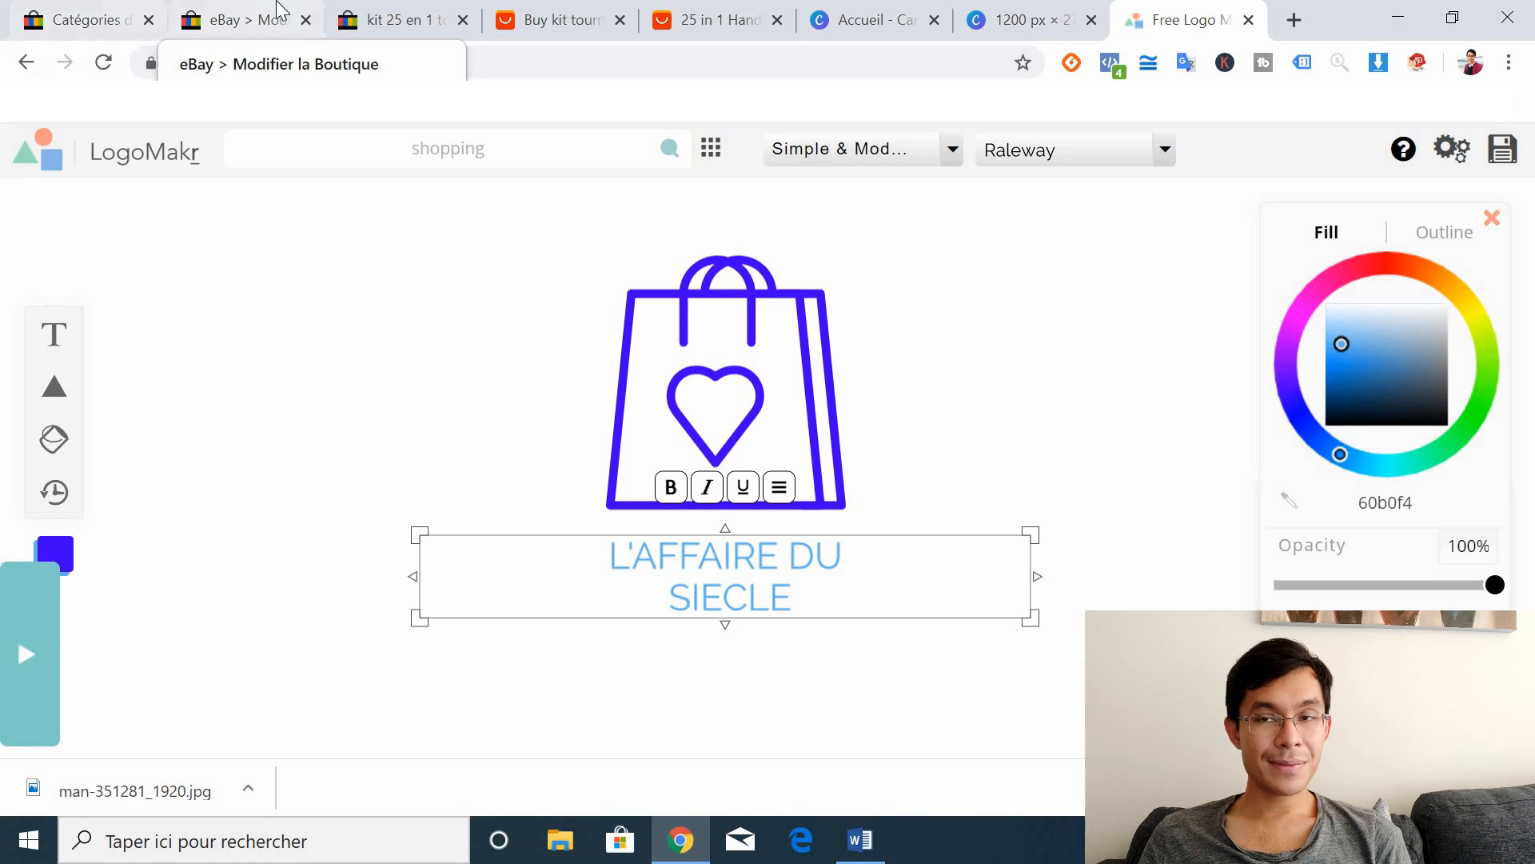
Step: Back on the eBay store page, begin the Description field with 'Nous'
click(232, 19)
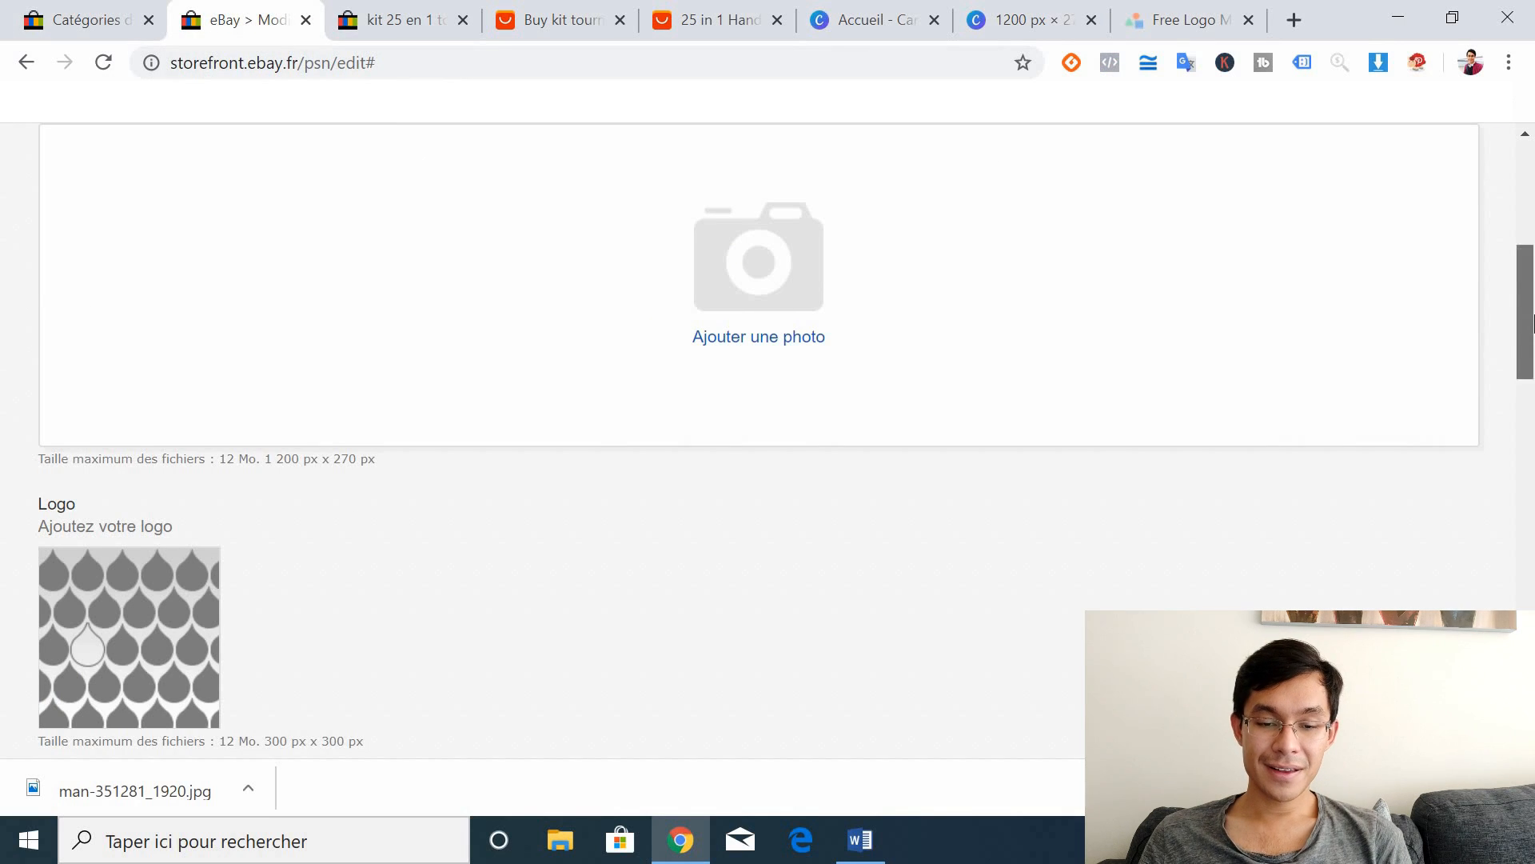
scroll(1531, 280, down, 5)
click(484, 454)
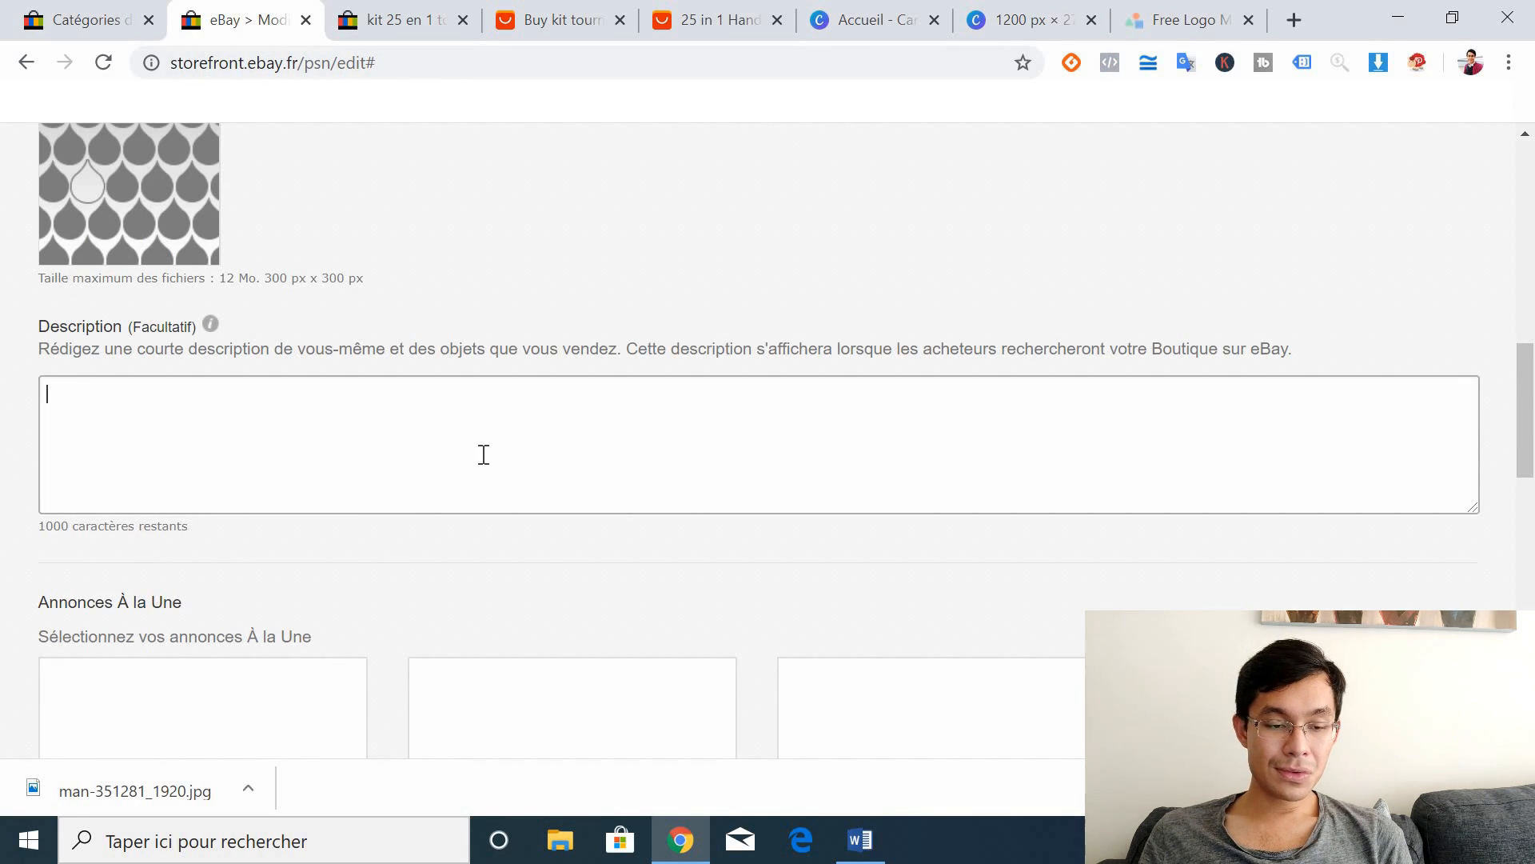
text(Nous)
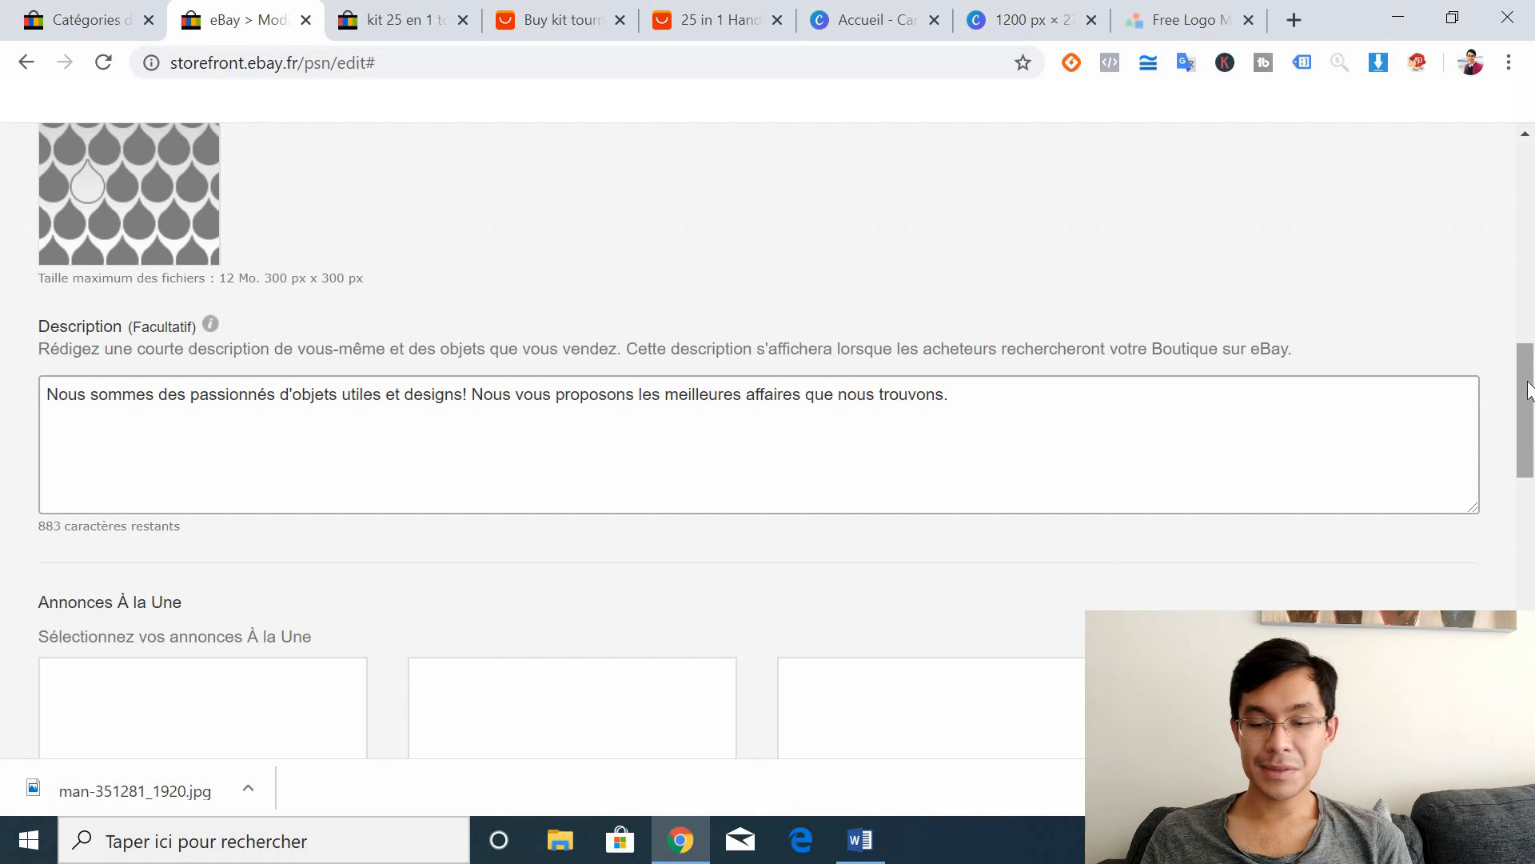
drag(1528, 464, 1530, 694)
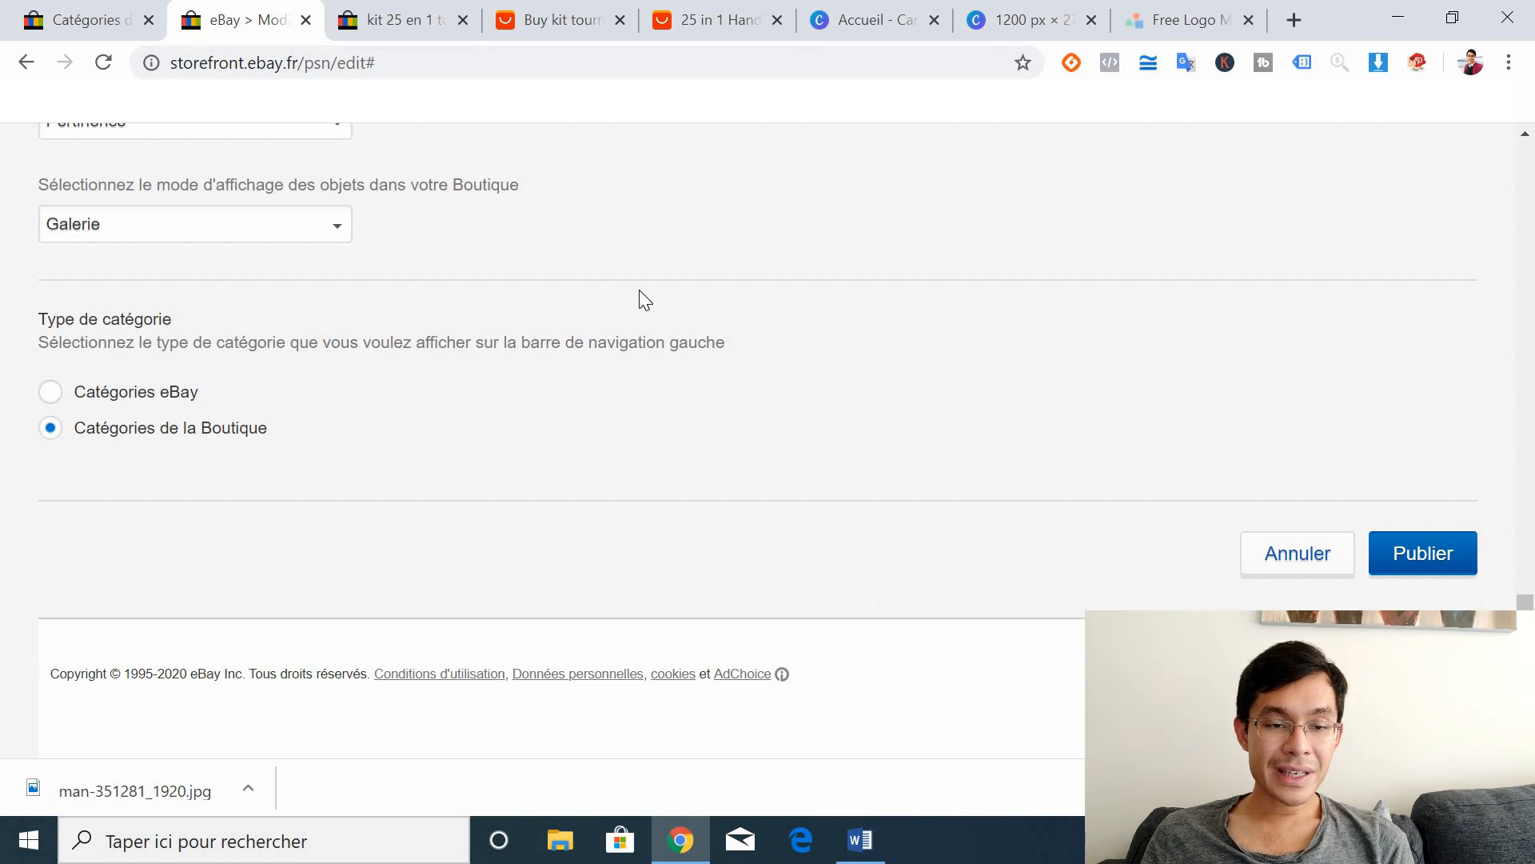
Step: Revisit the 'kit 25 en 1' listing, highlight its 6,70 EUR price, then view AliExpress
click(406, 10)
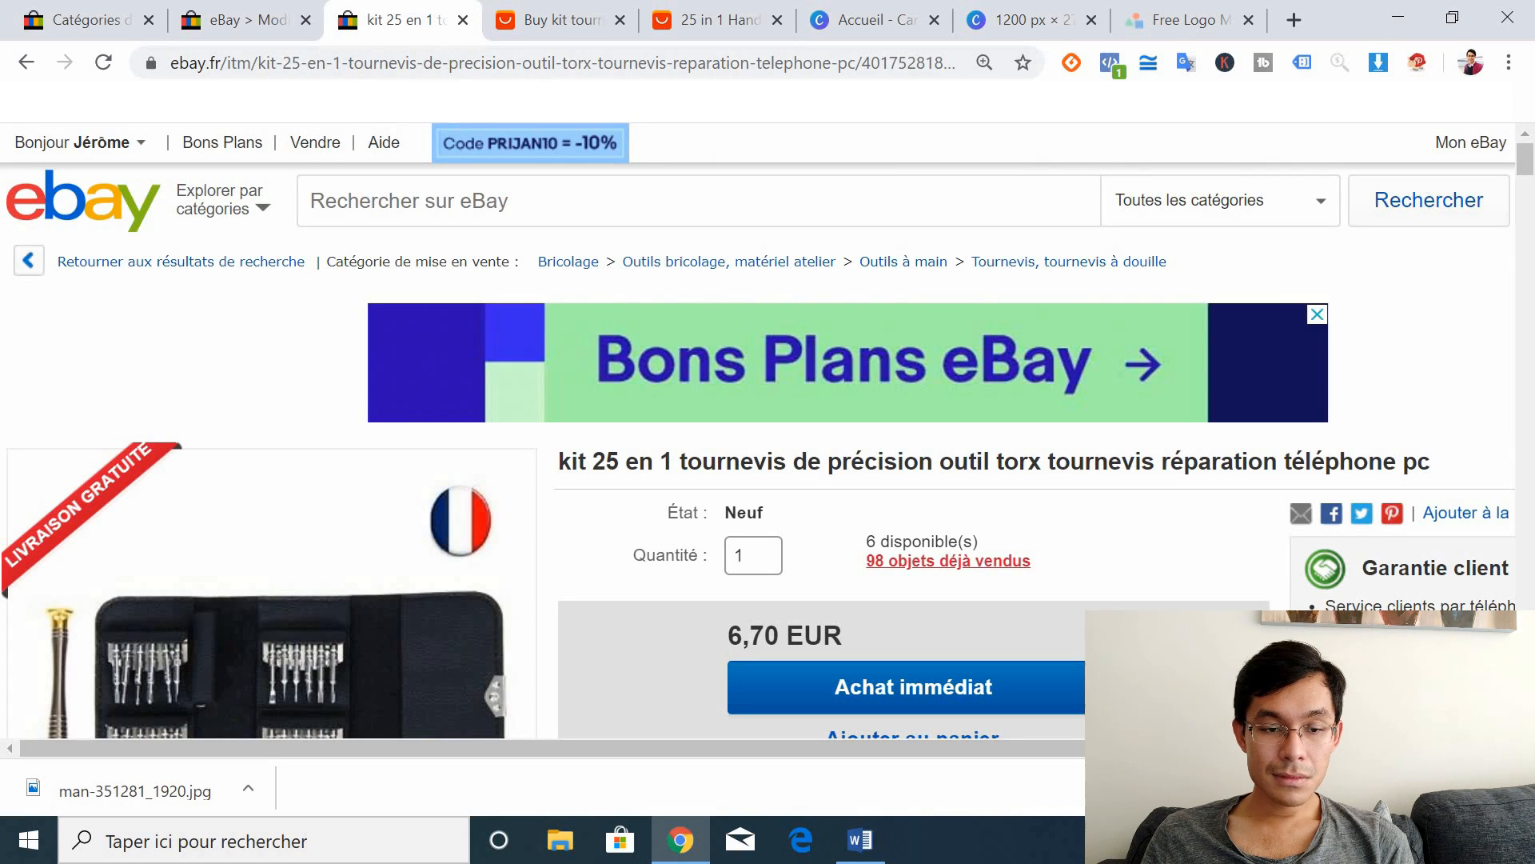
click(316, 146)
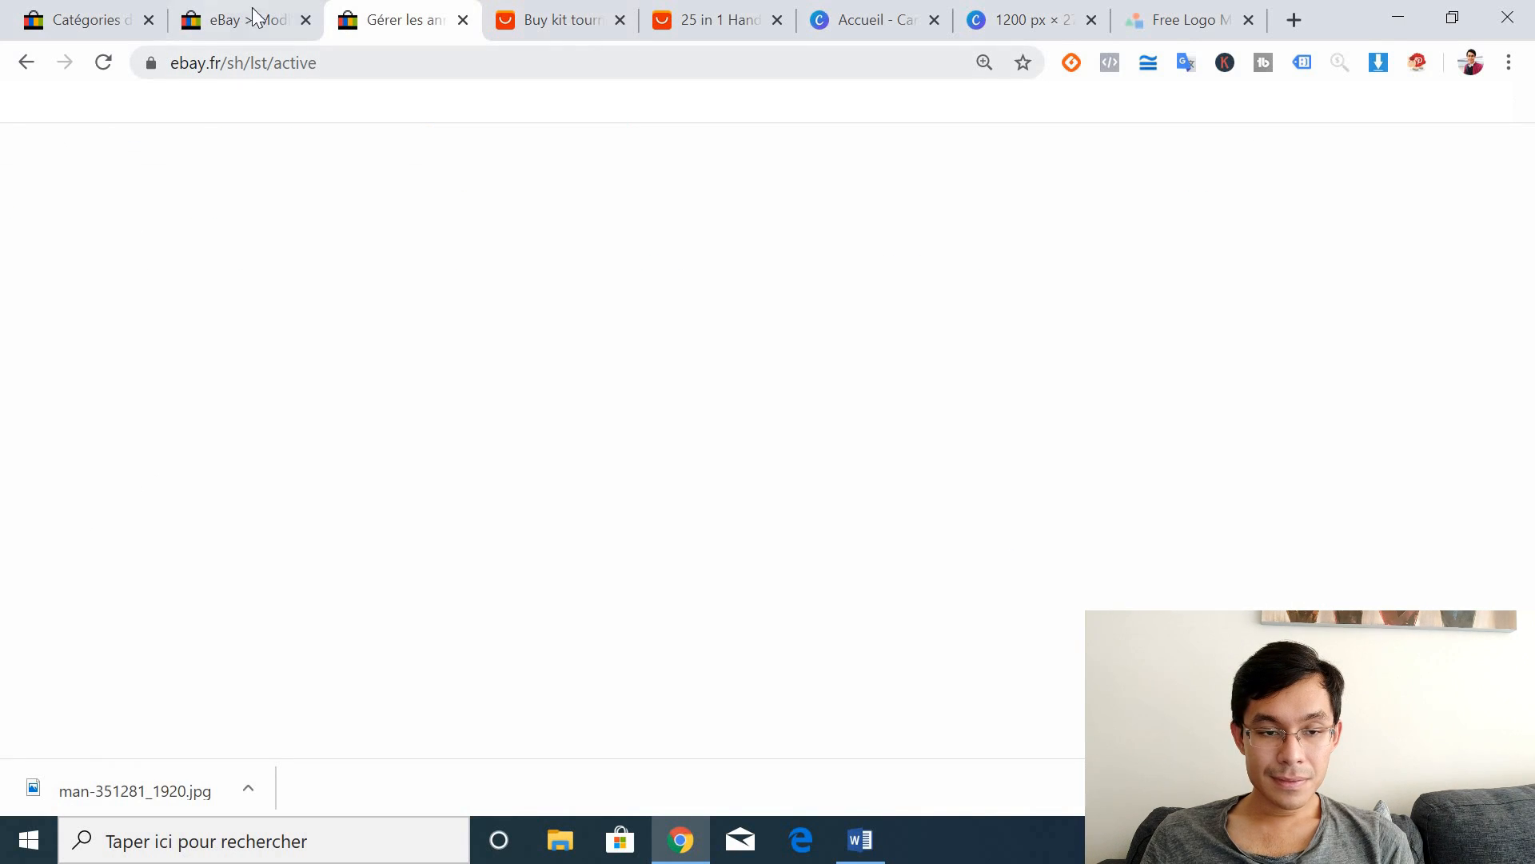
click(27, 62)
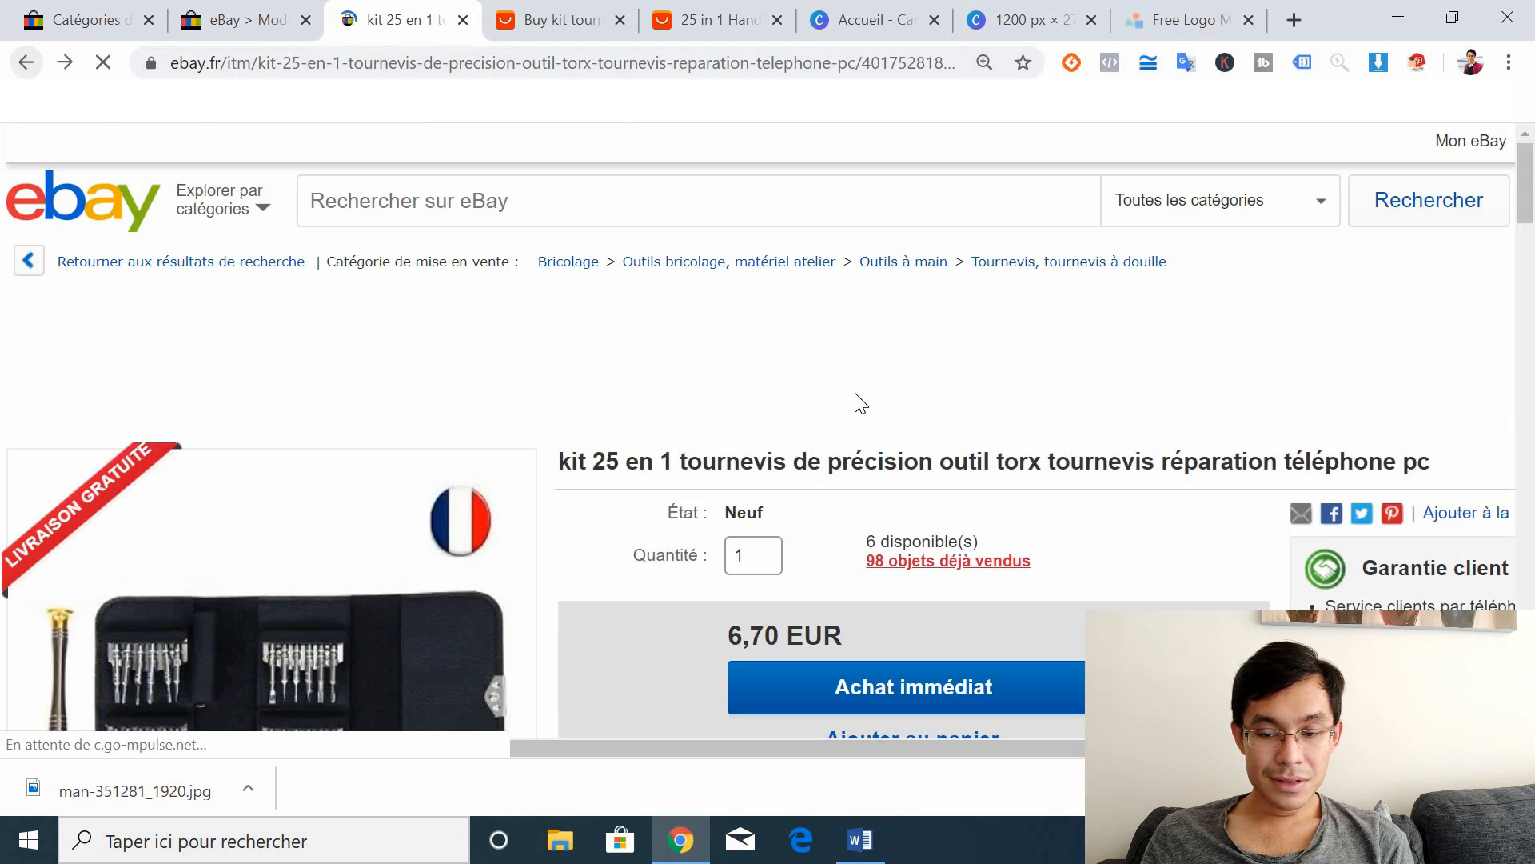
mouse_move(1529, 174)
mouse_down()
mouse_move(1530, 207)
mouse_move(1529, 171)
mouse_up()
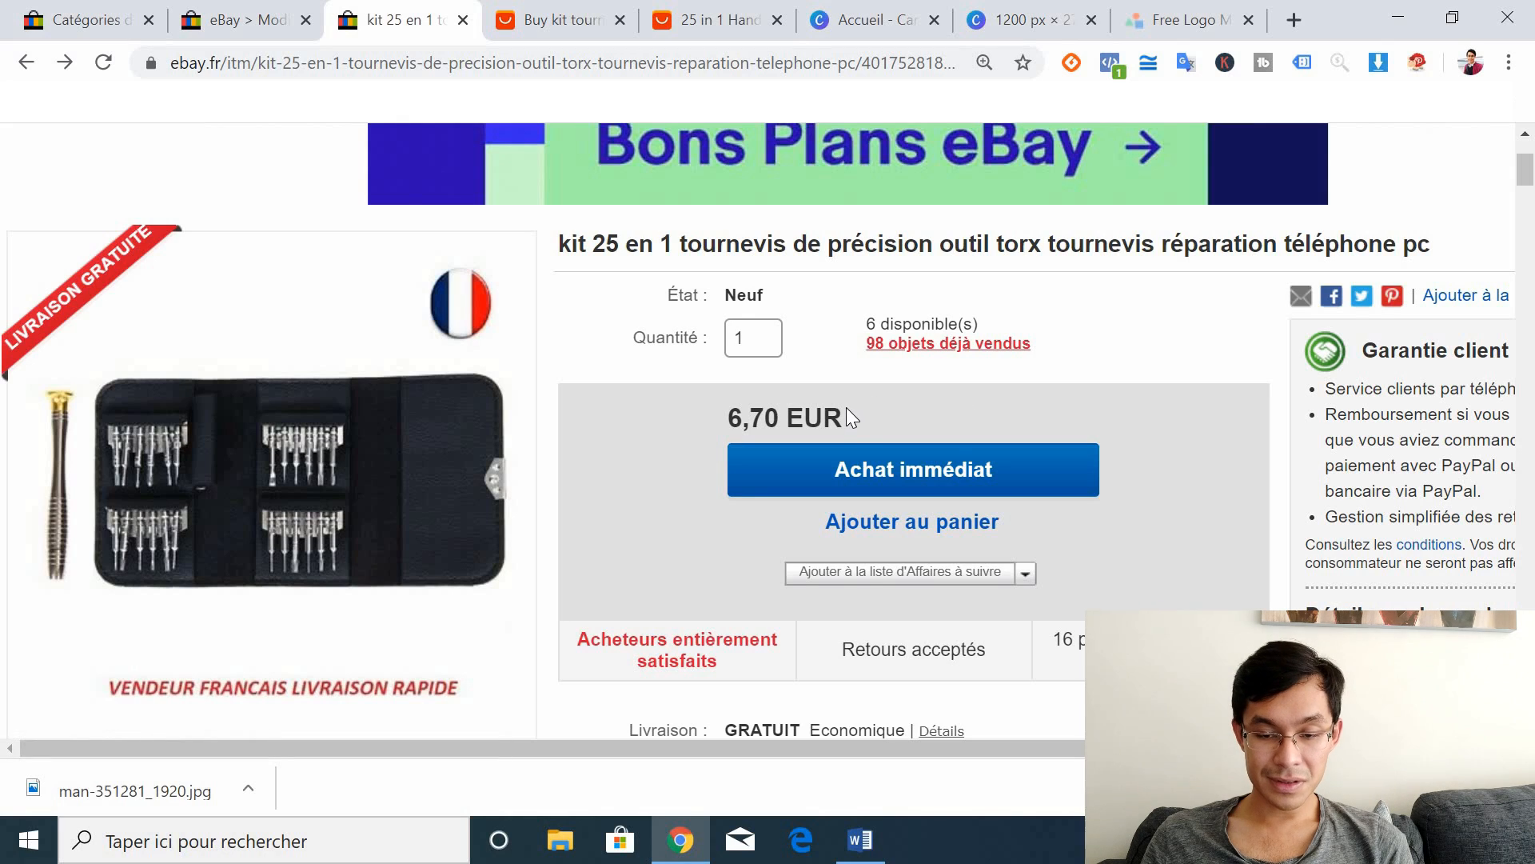
drag(846, 409, 733, 415)
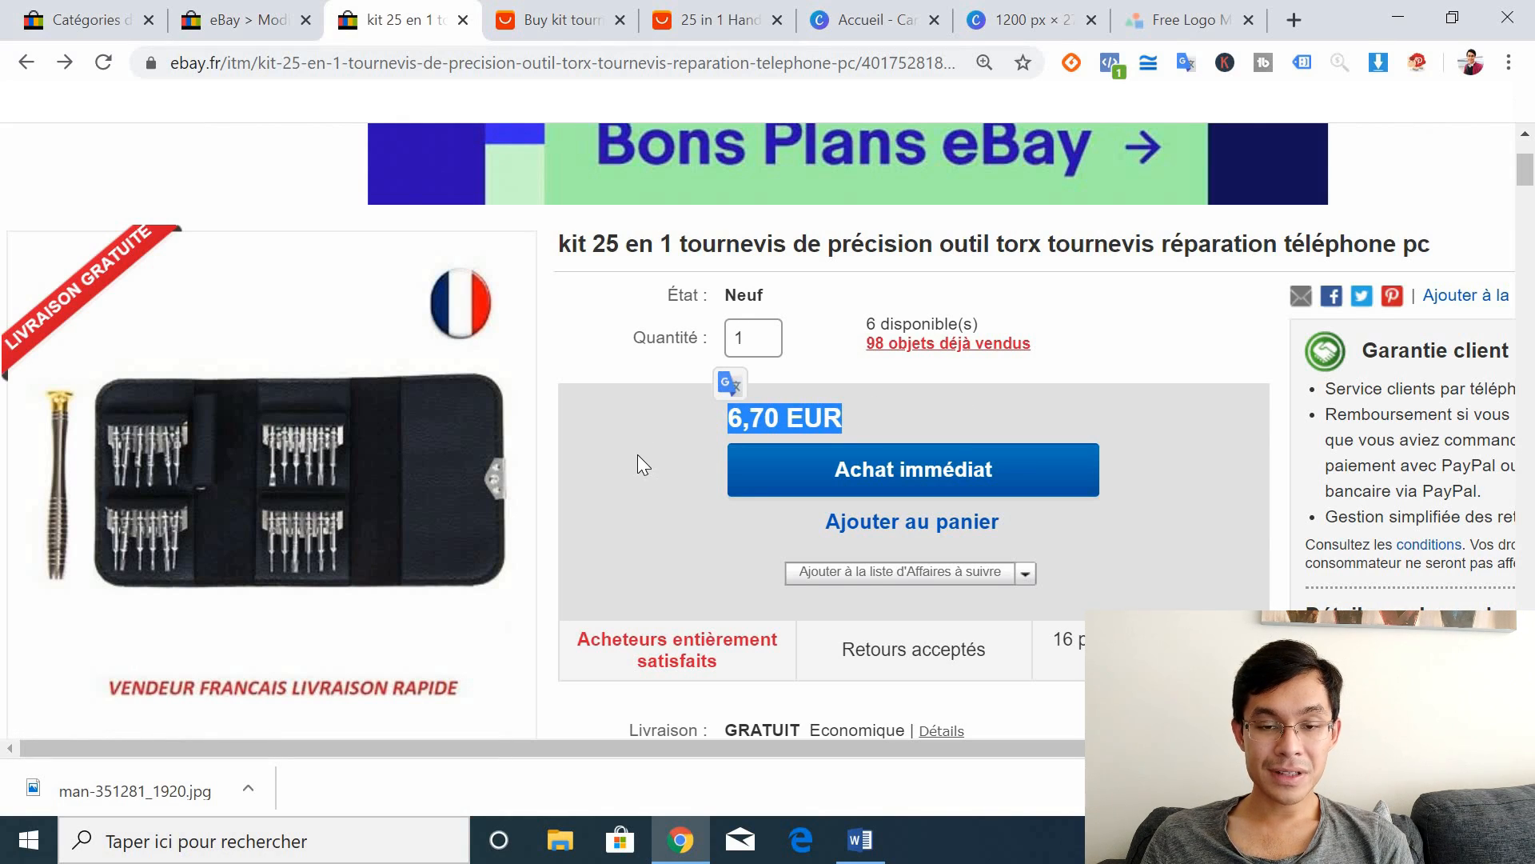
click(676, 11)
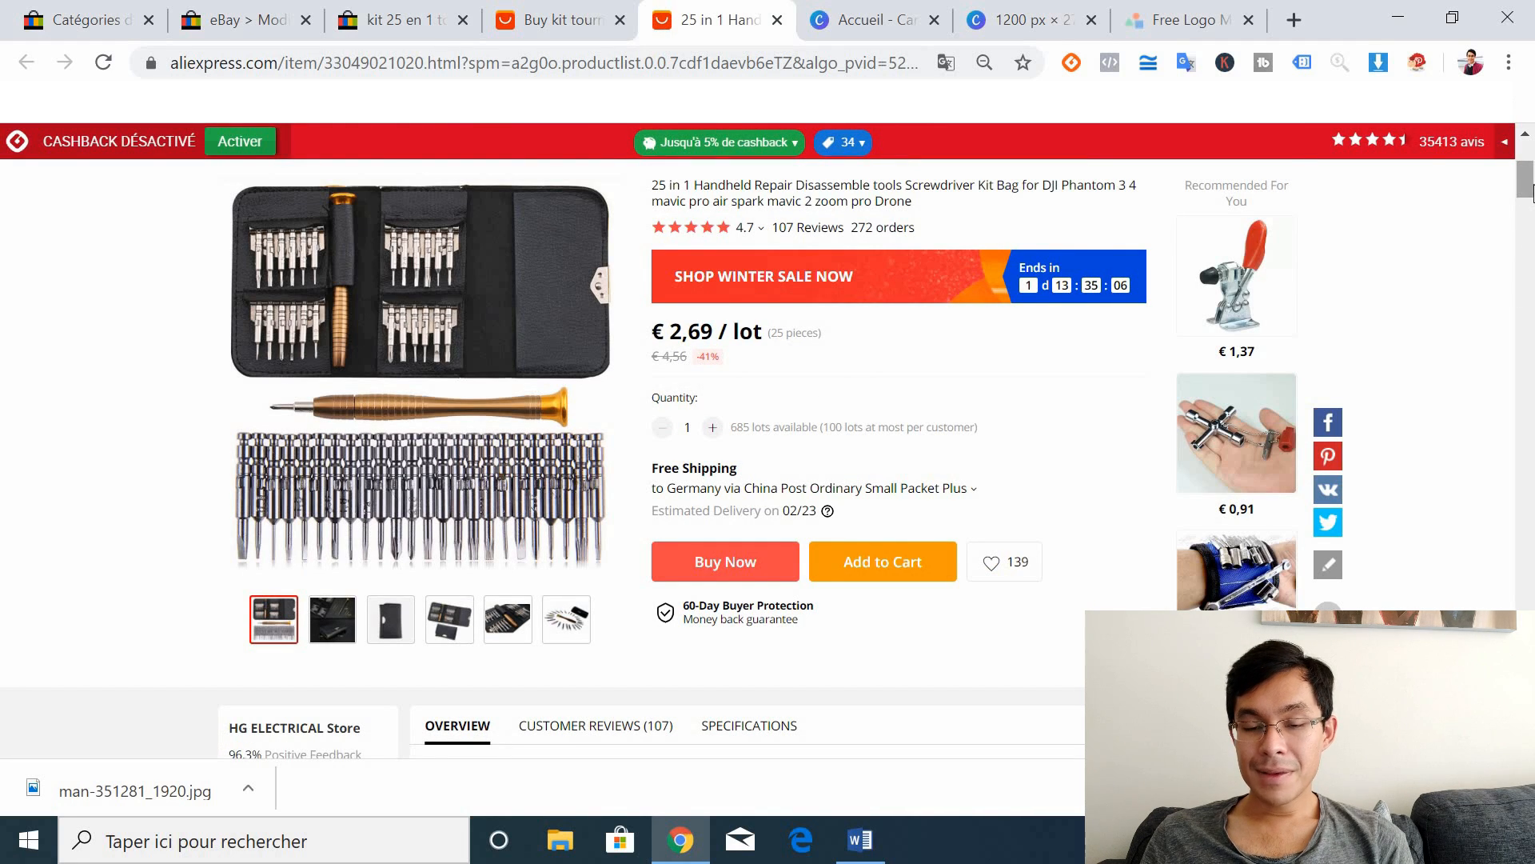
Step: Compare AliExpress's €2,69 price for 25 pieces against the 6,70 EUR eBay kit listing
mouse_move(1531, 192)
mouse_down()
mouse_move(1531, 167)
mouse_move(1530, 192)
mouse_up()
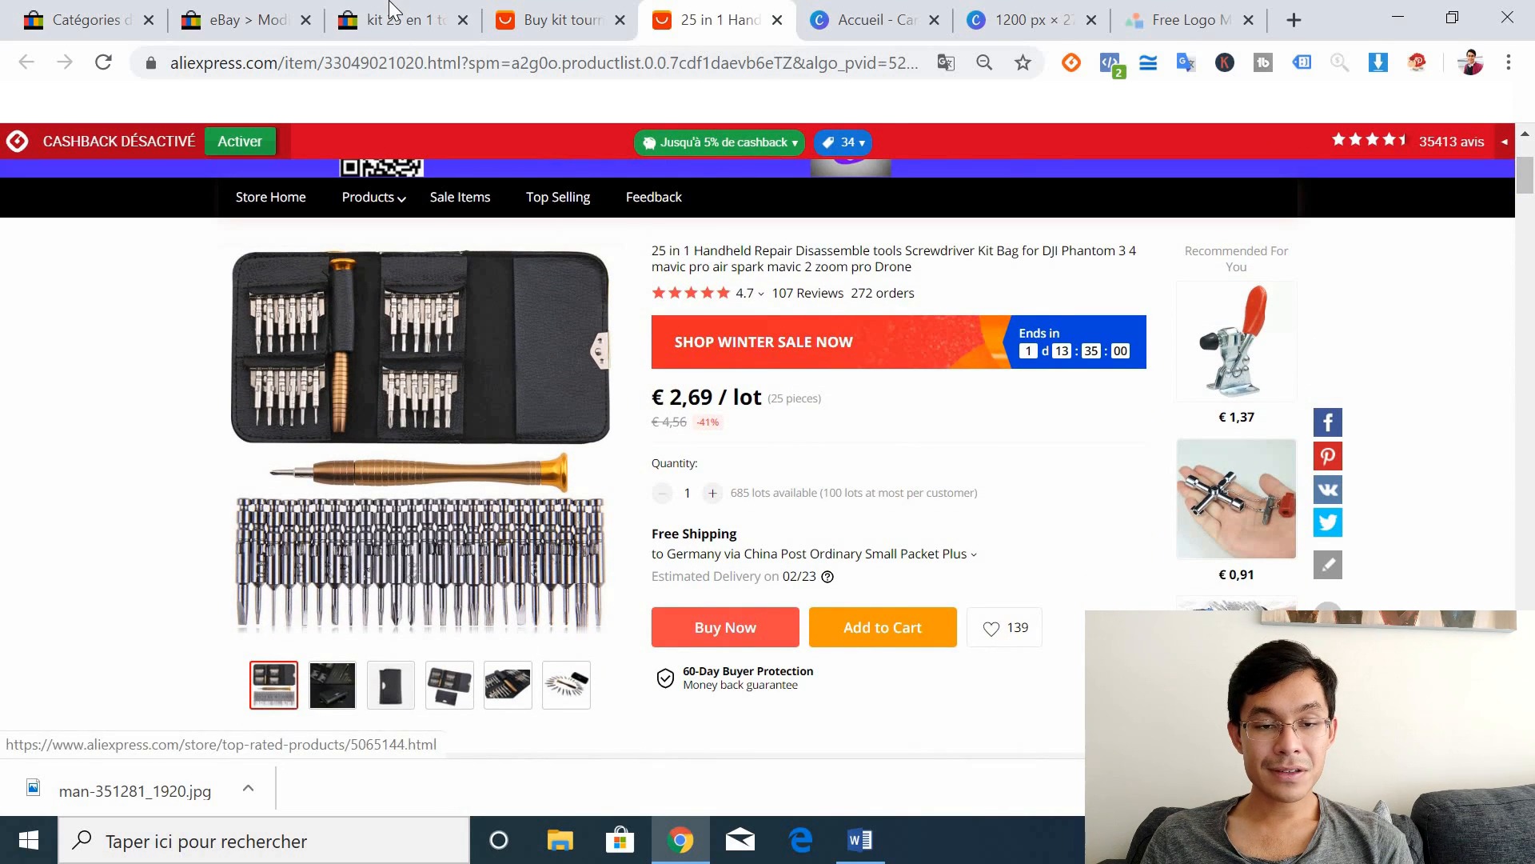
click(411, 24)
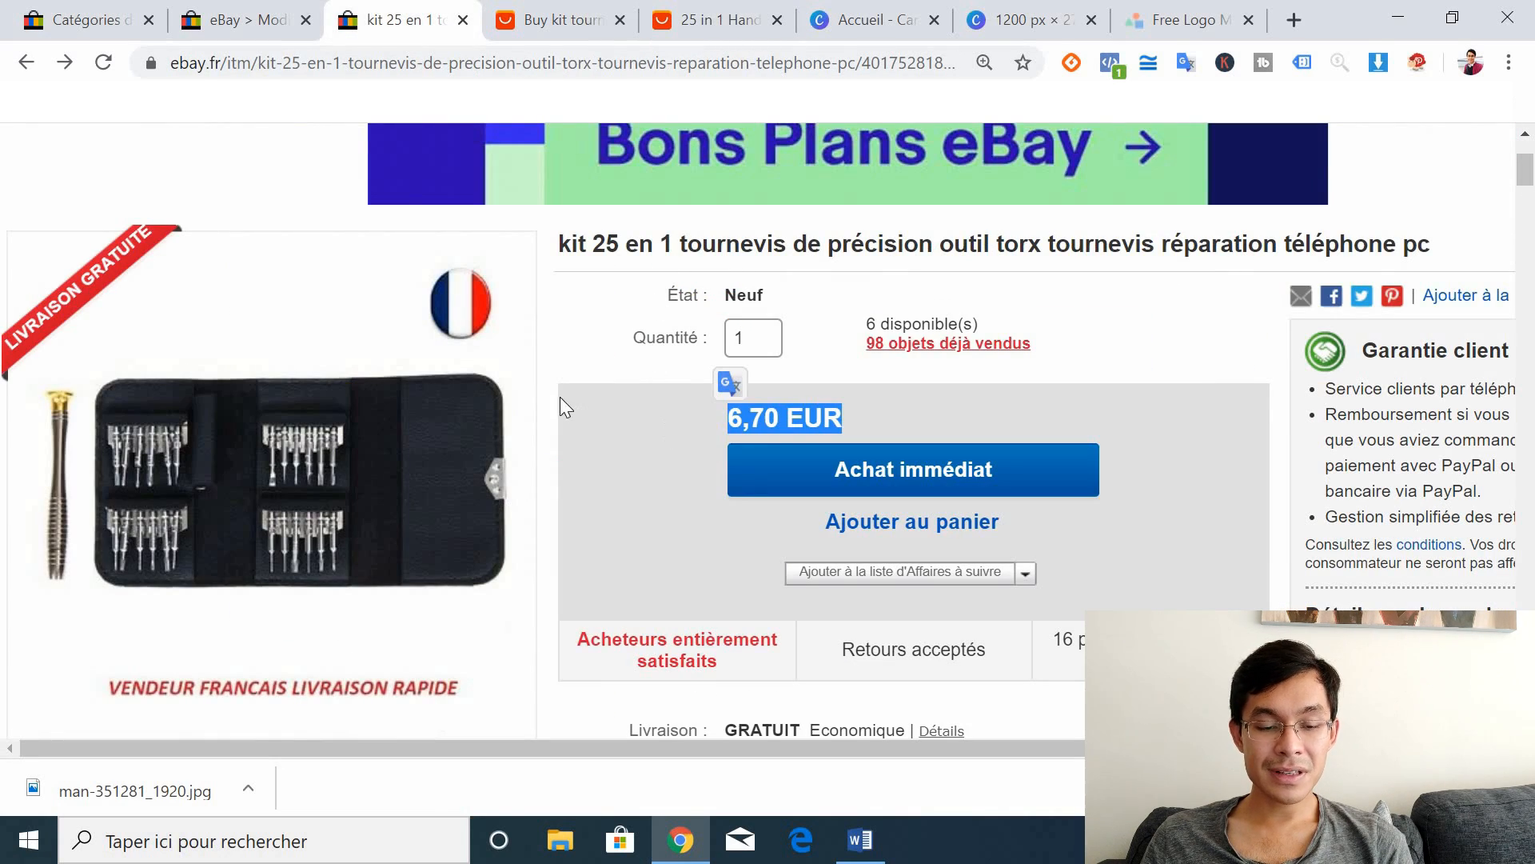
click(689, 22)
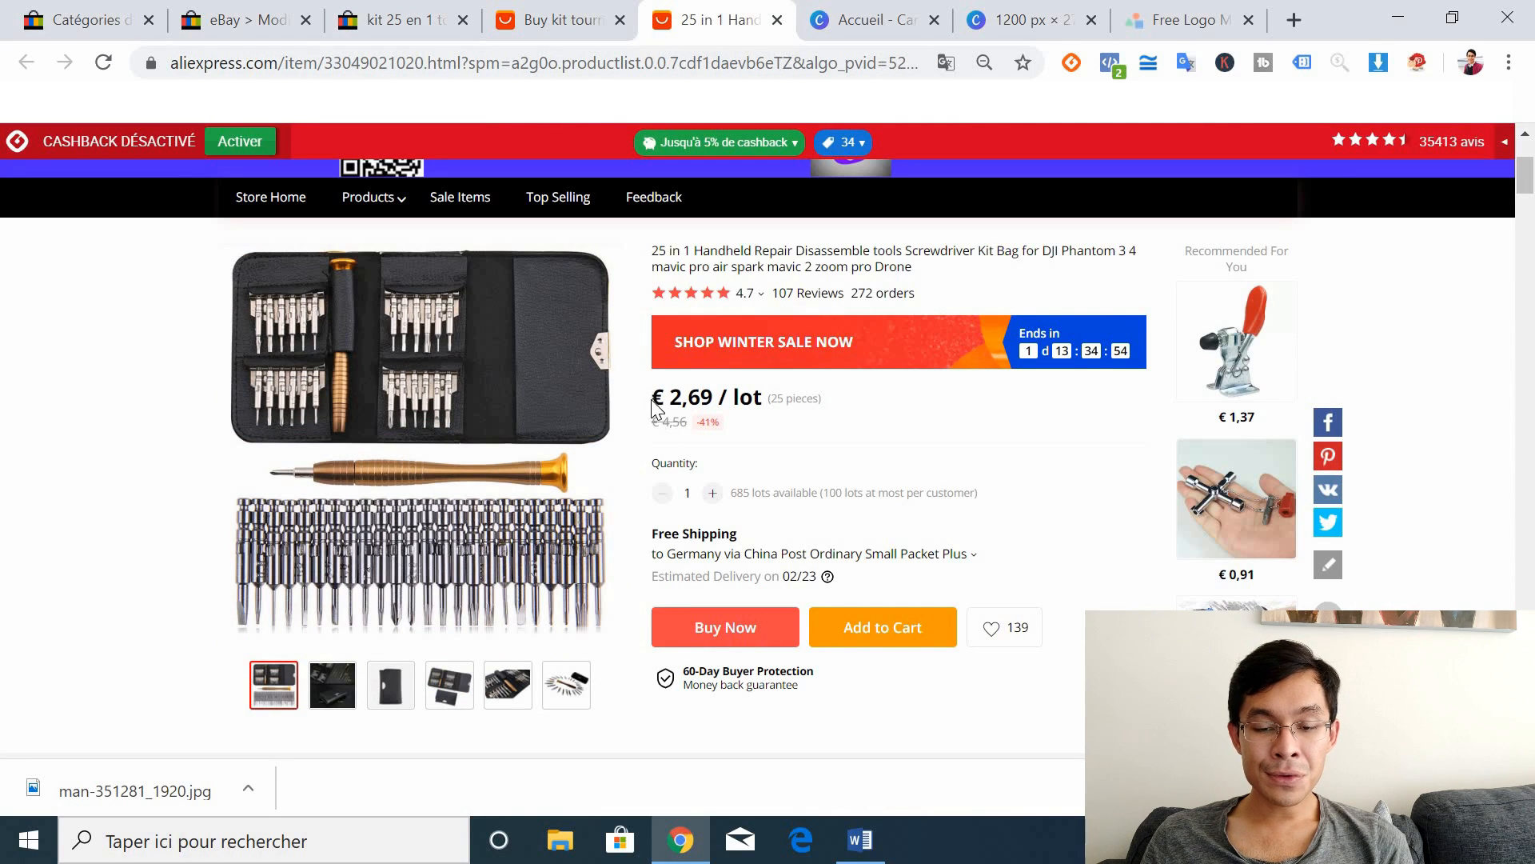
drag(670, 409, 769, 412)
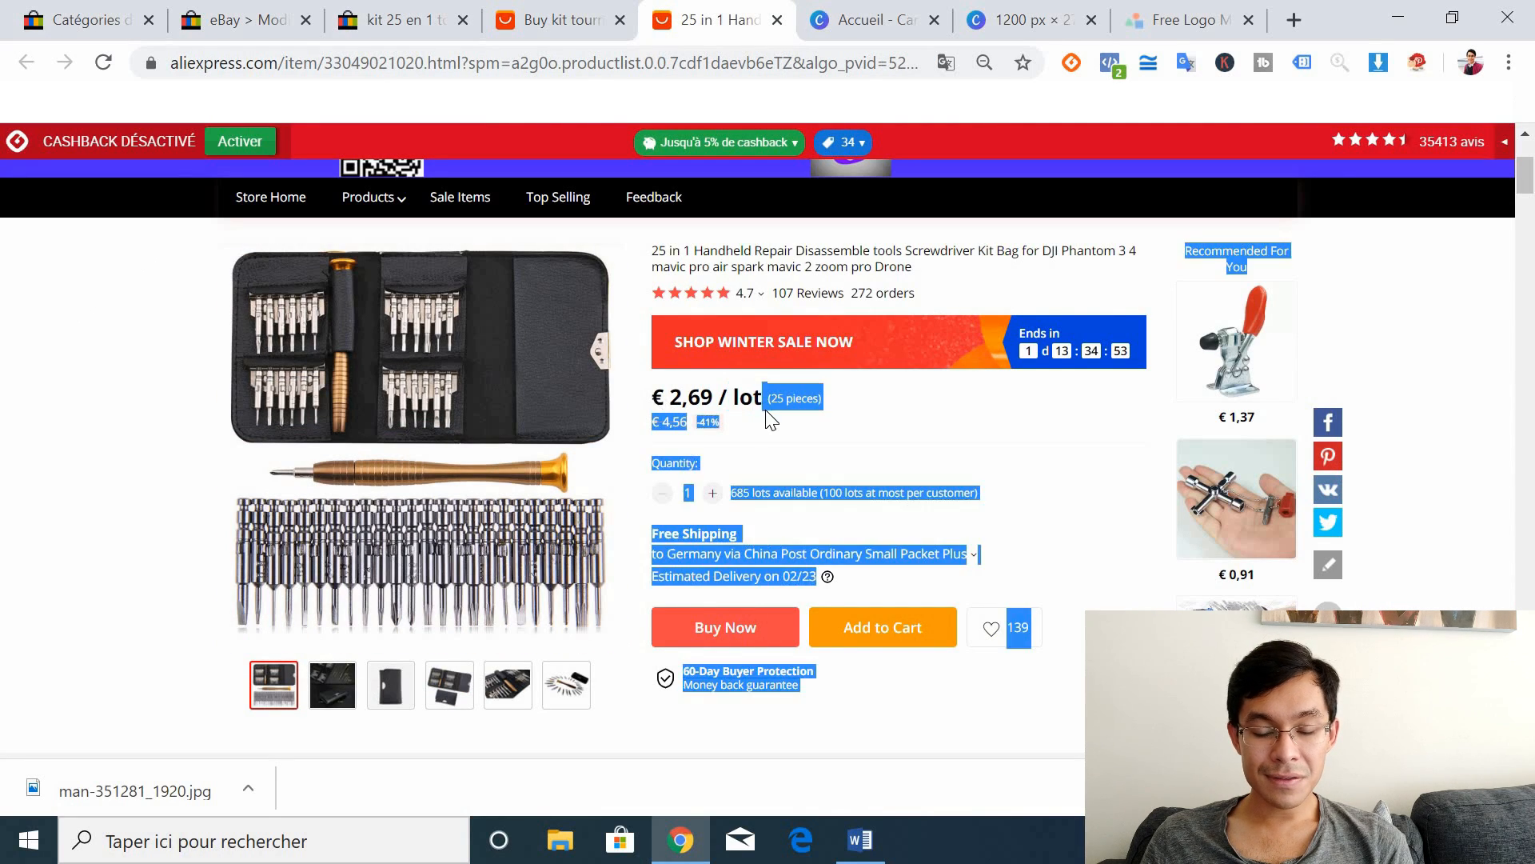
click(668, 392)
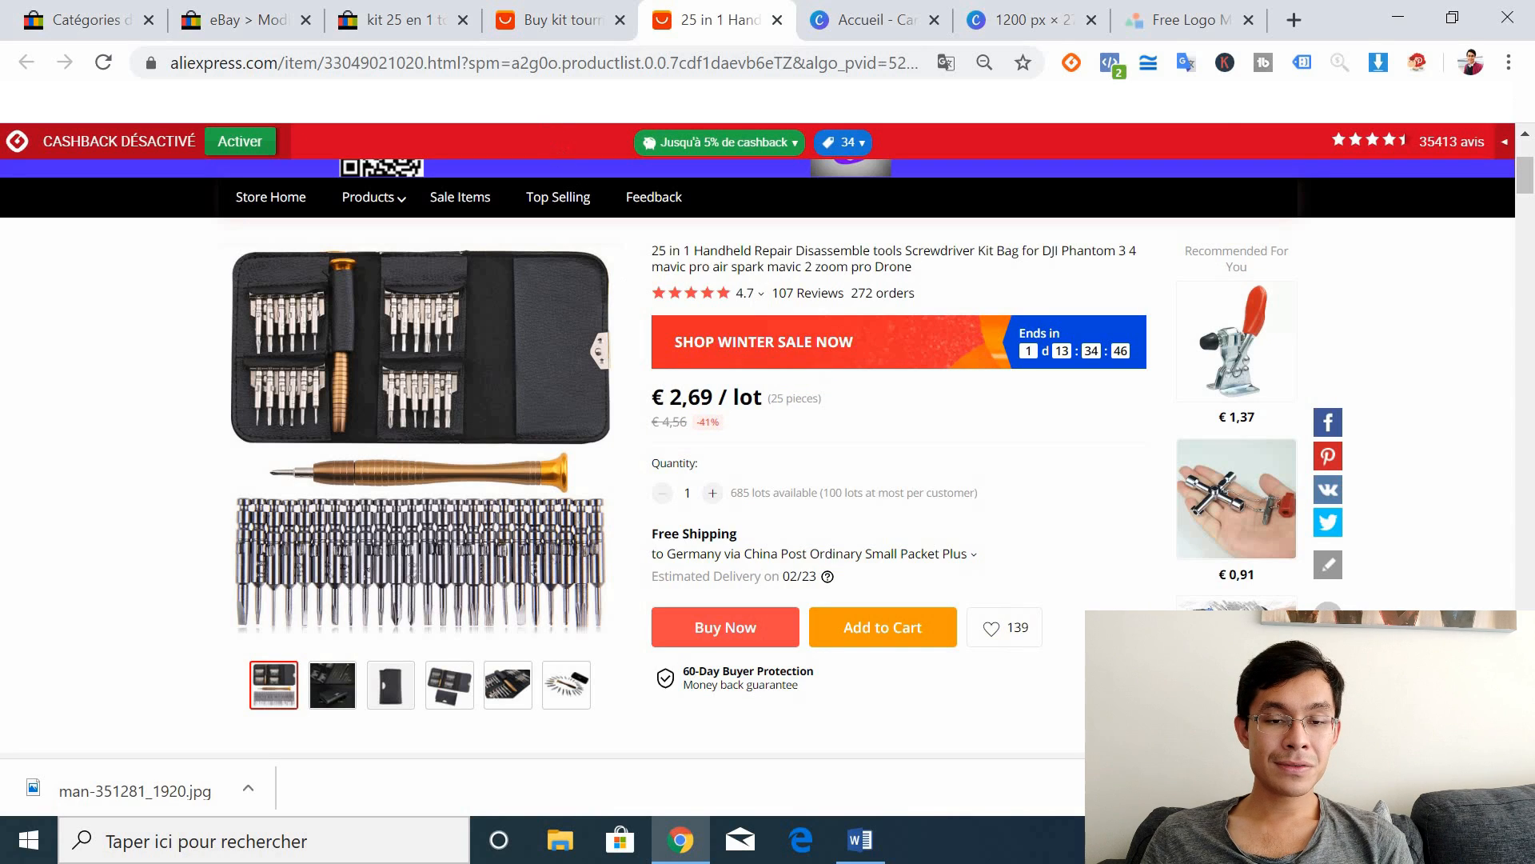
click(426, 10)
key(ctrl+plus)
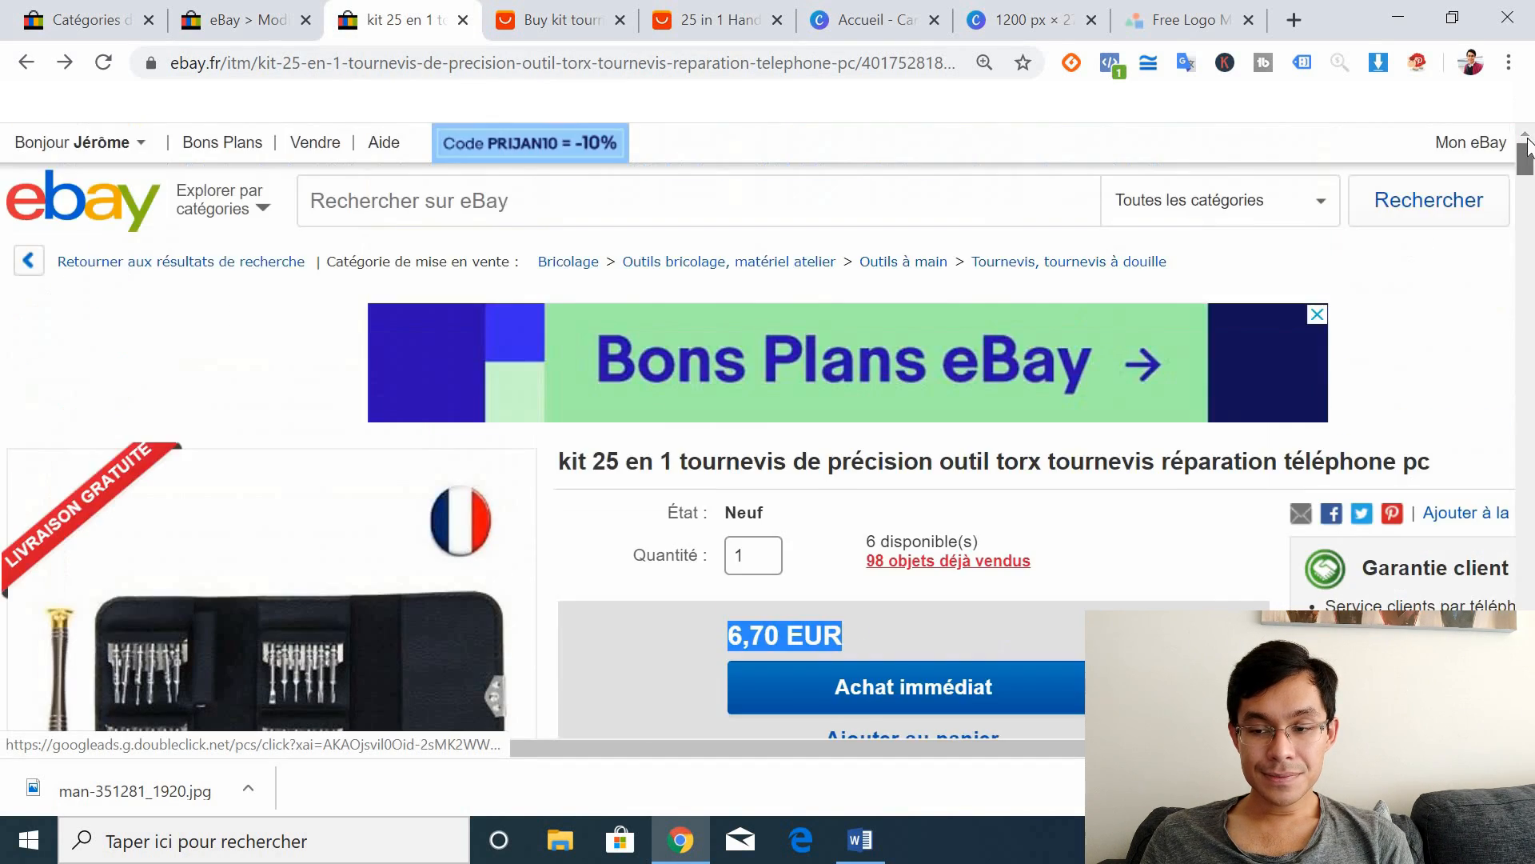
Step: Start a single eBay listing for 'kit tournevis' without selecting a catalogue product
click(314, 148)
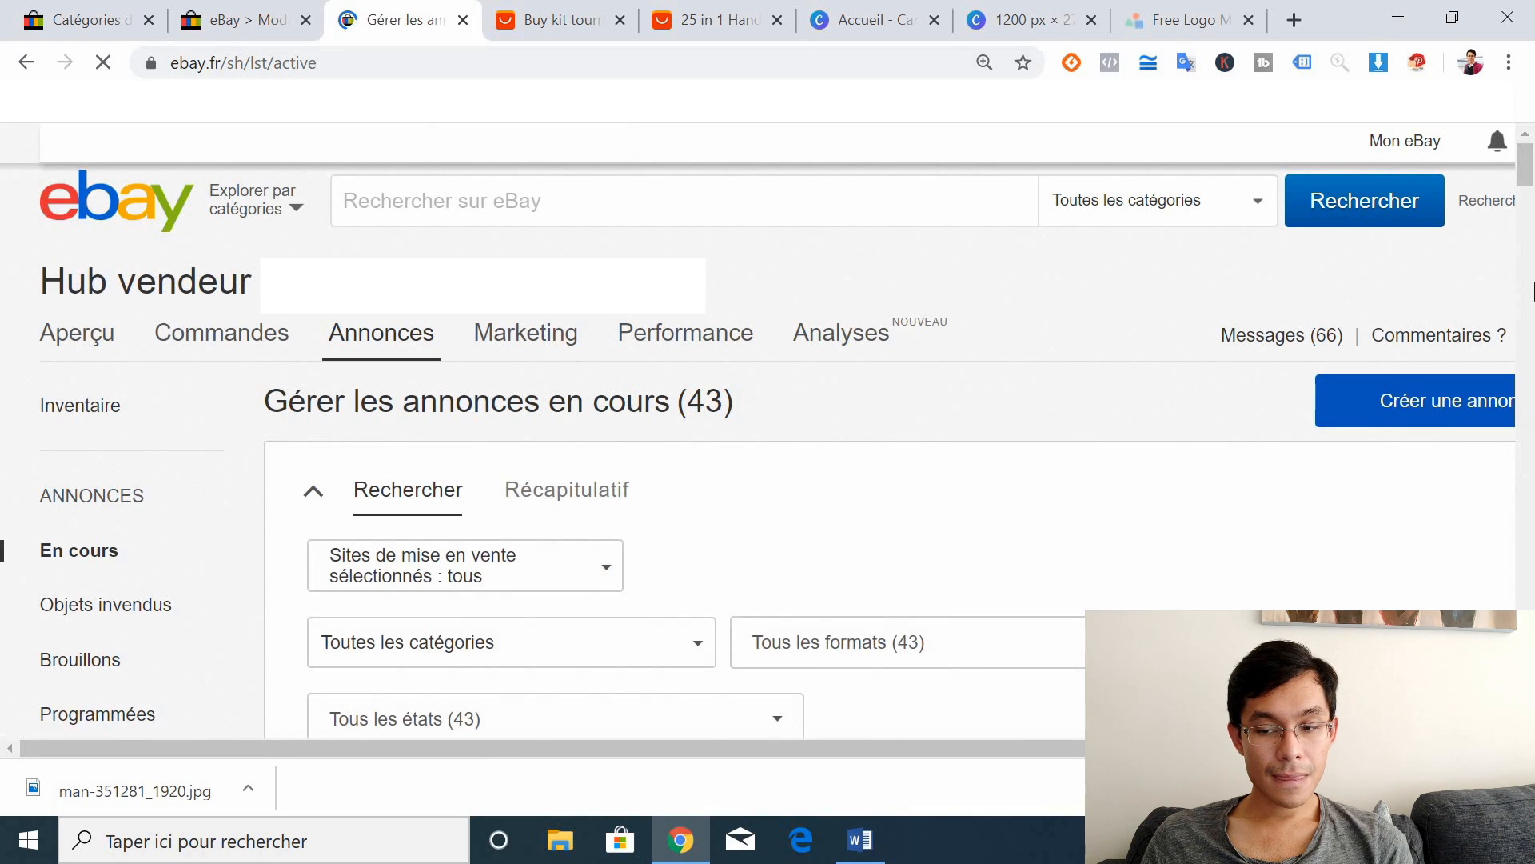
click(1398, 401)
click(1329, 451)
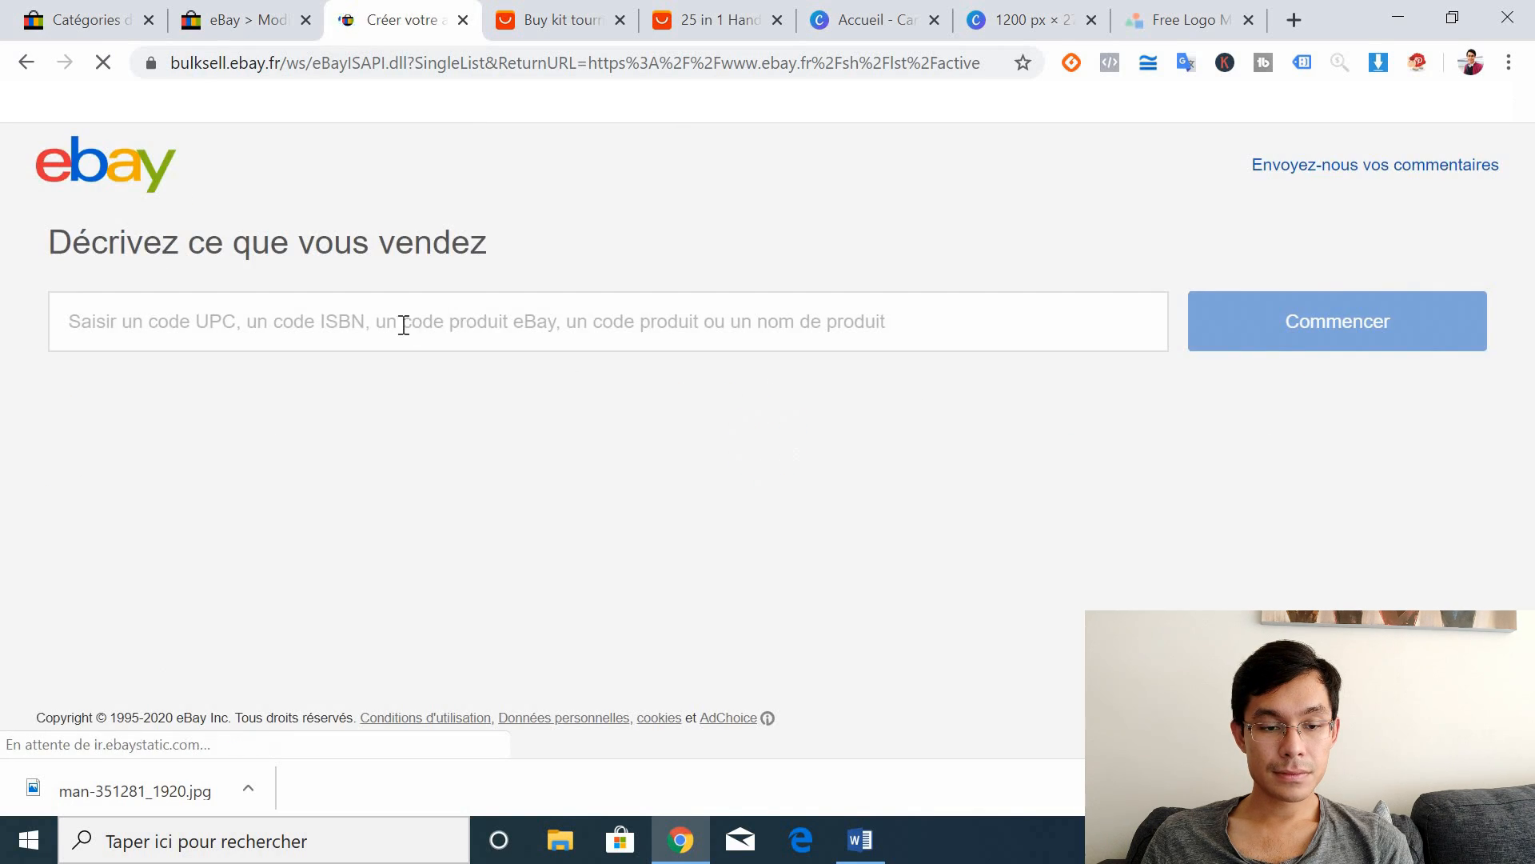
click(396, 330)
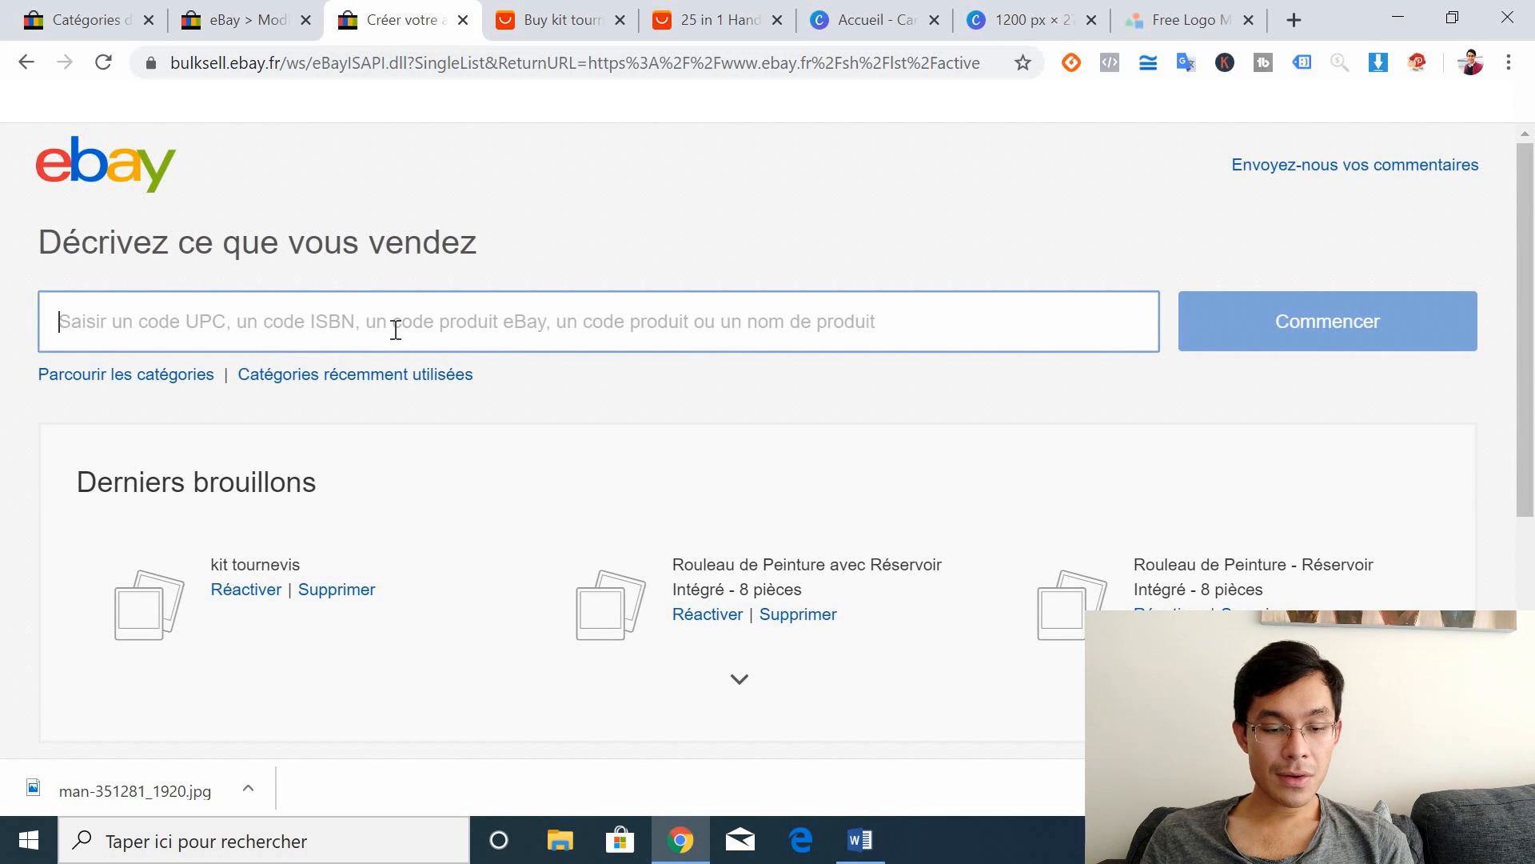
text(kit tournevis)
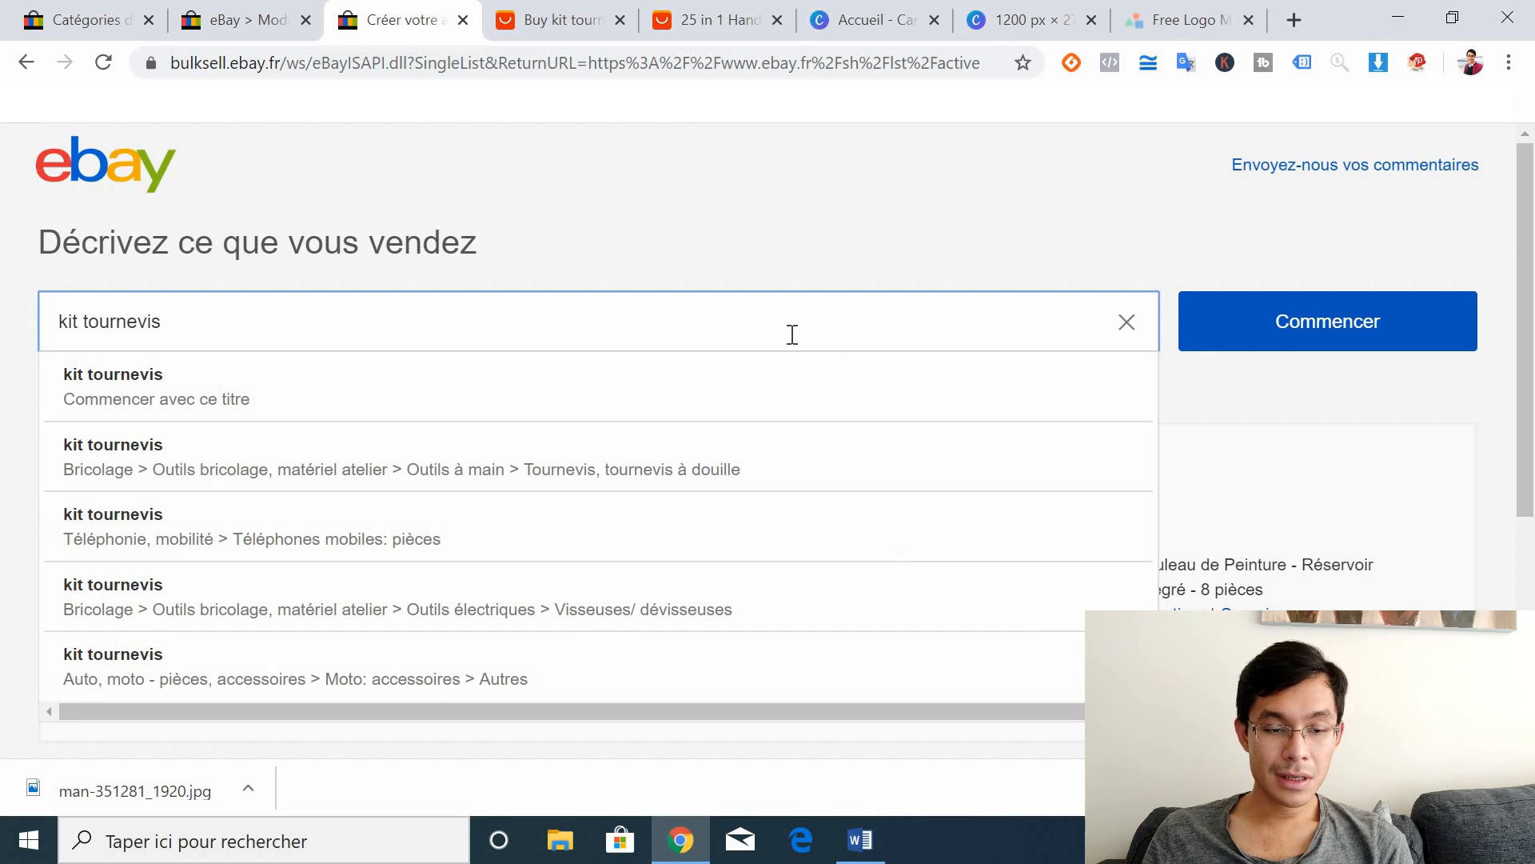
click(1227, 303)
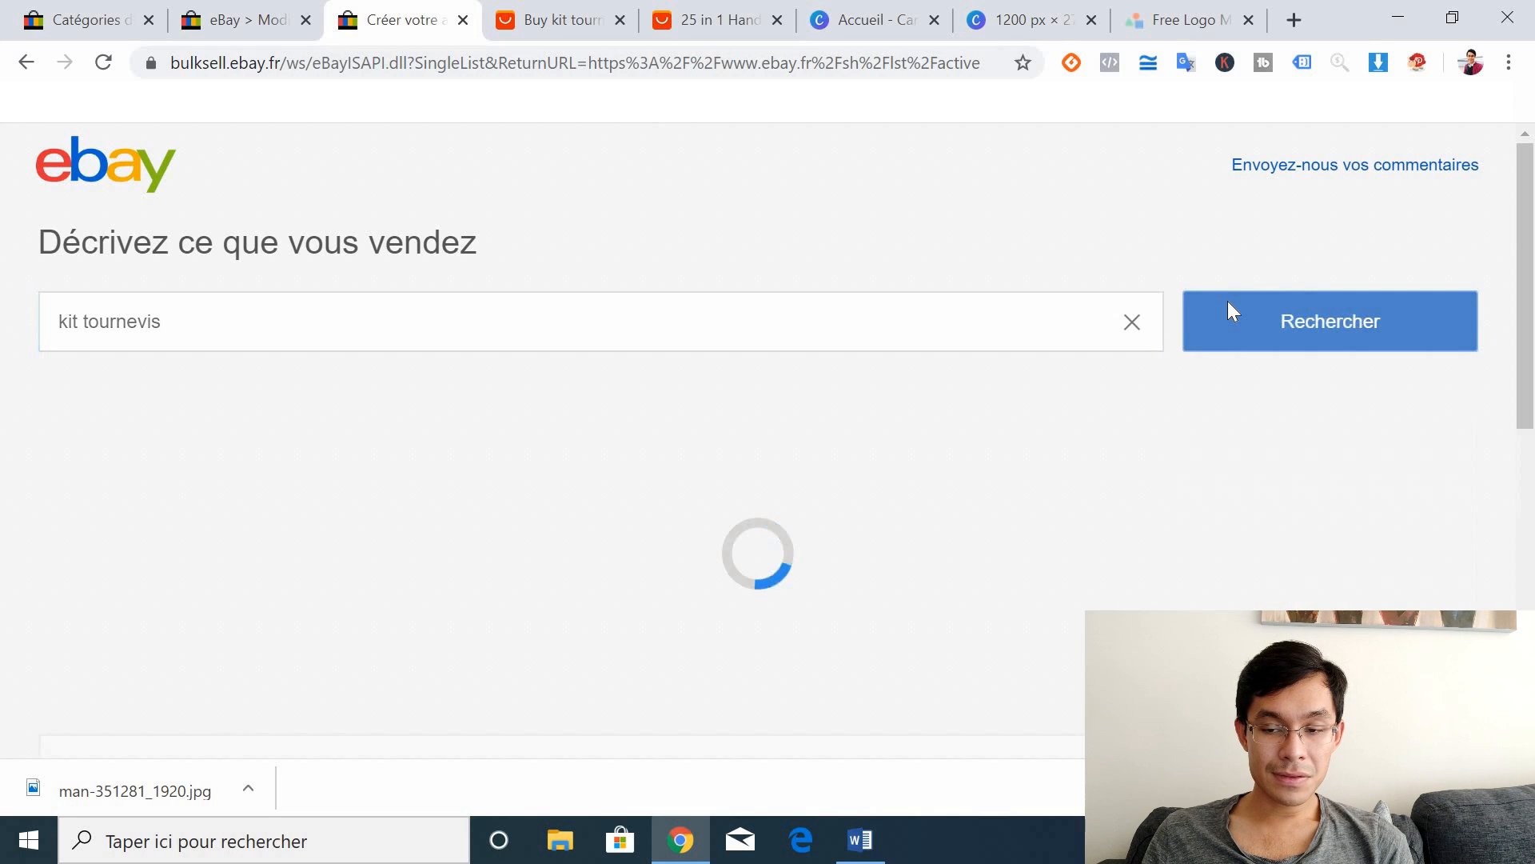
drag(1527, 185, 1530, 430)
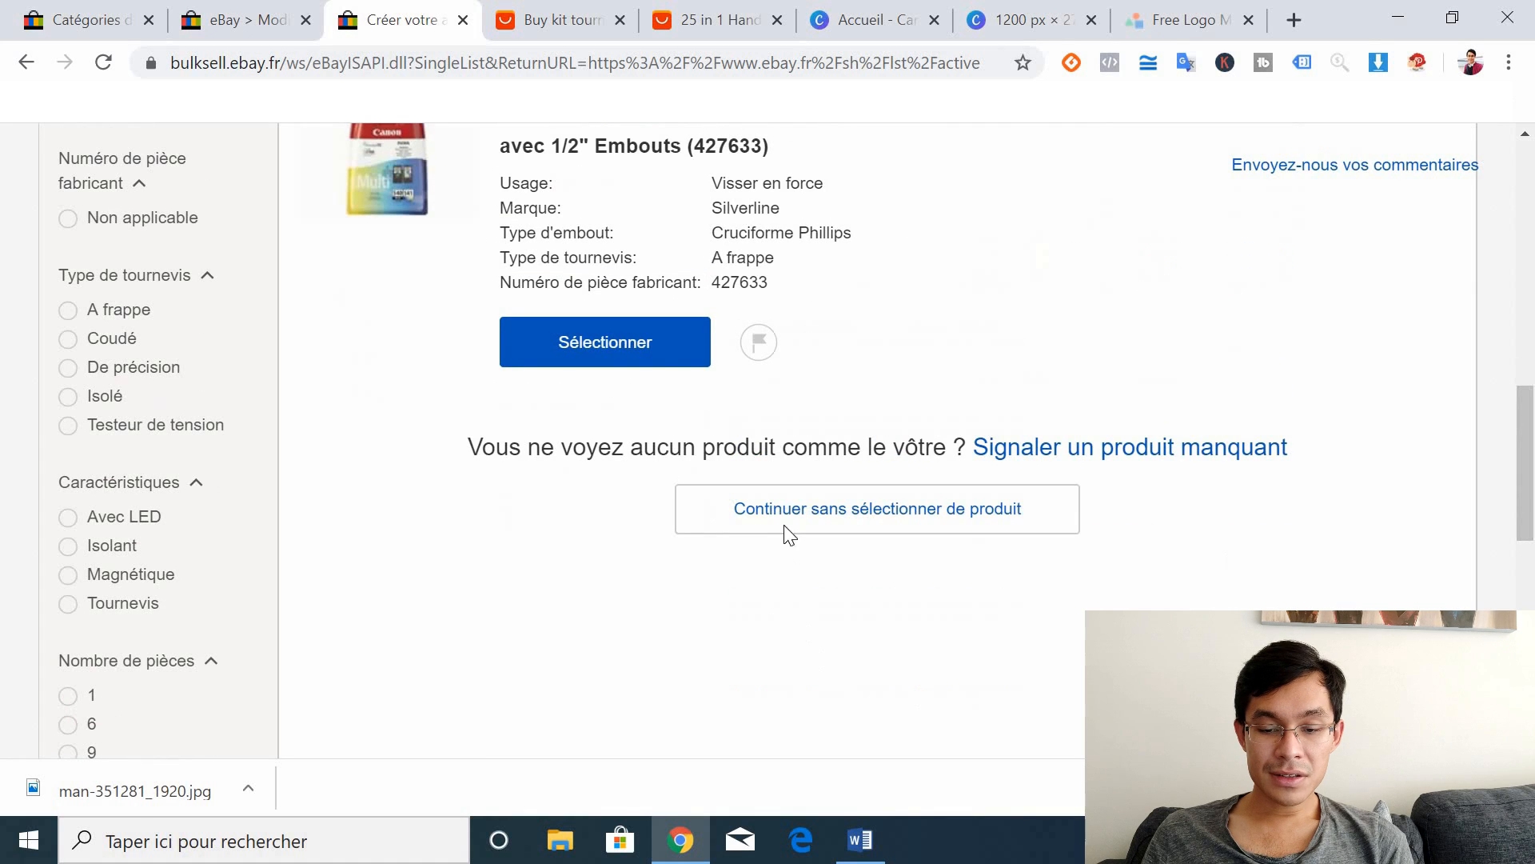
click(806, 512)
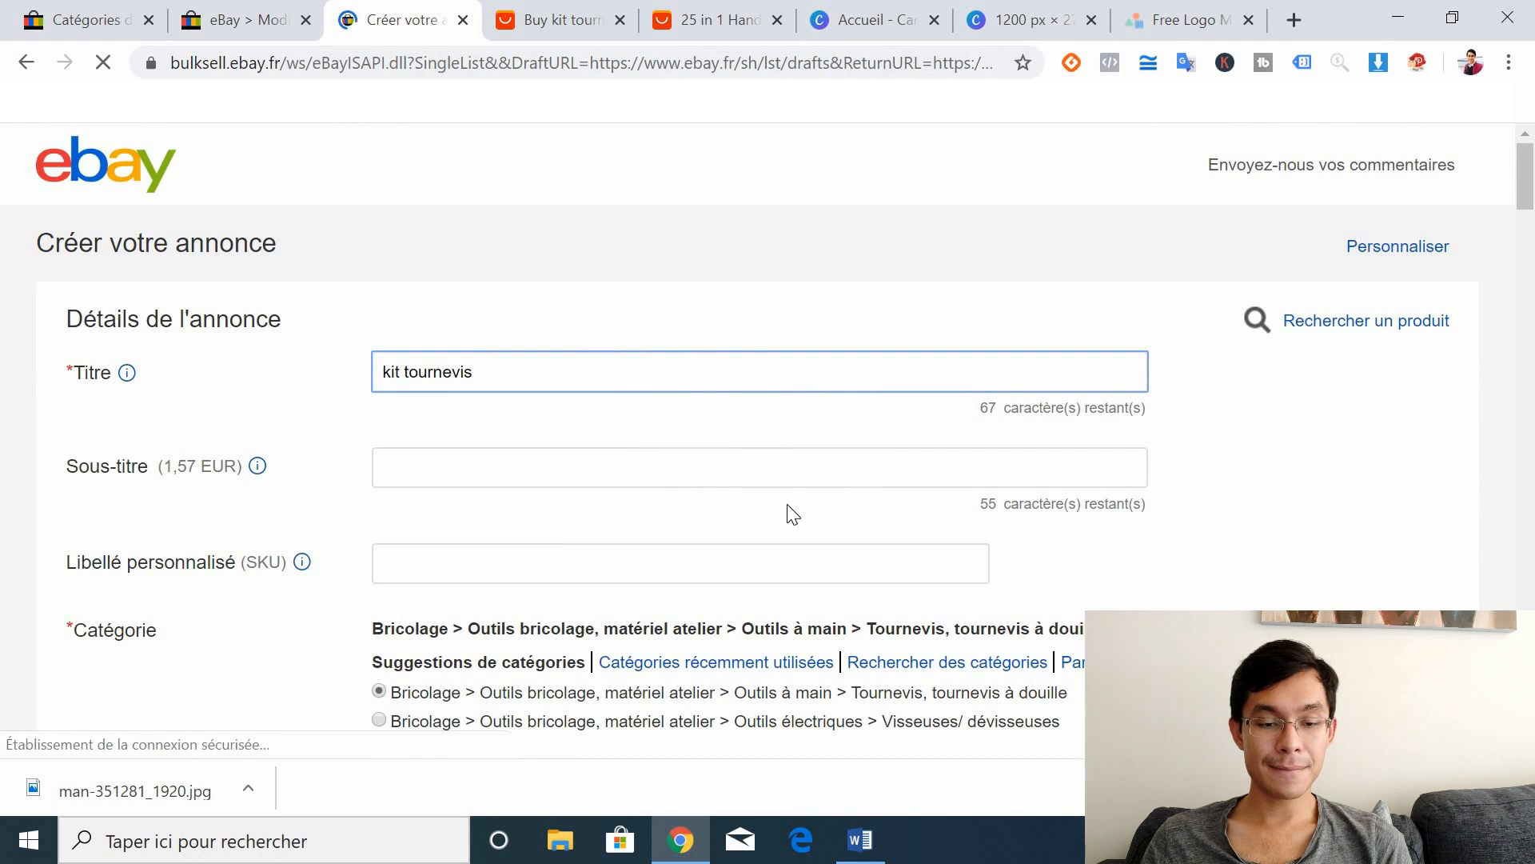
Step: Replace the listing title with 'Kit Tournevis 25'
drag(586, 353, 363, 363)
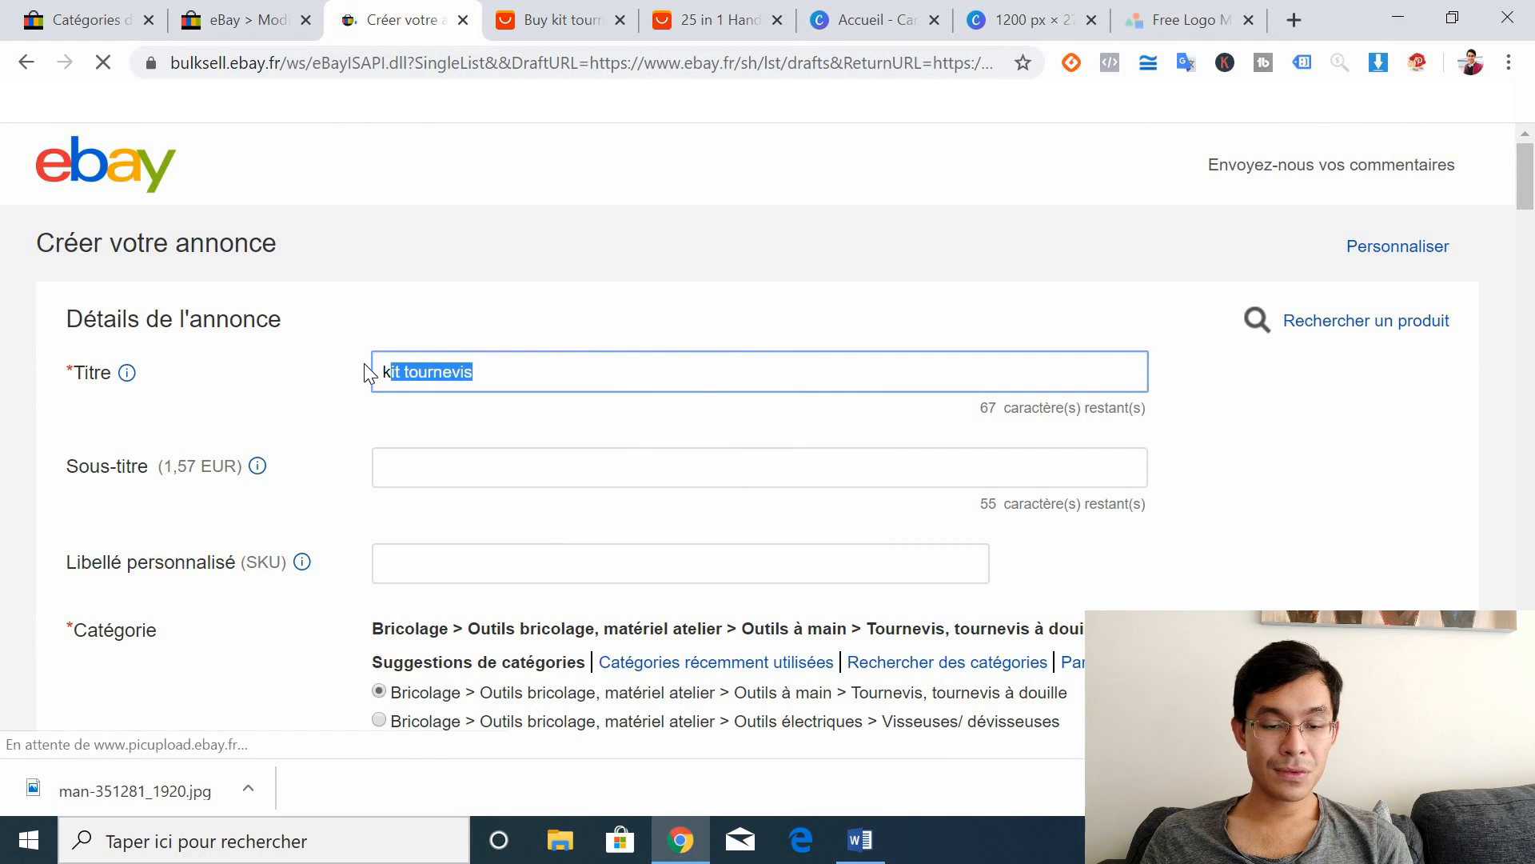
text(Kit)
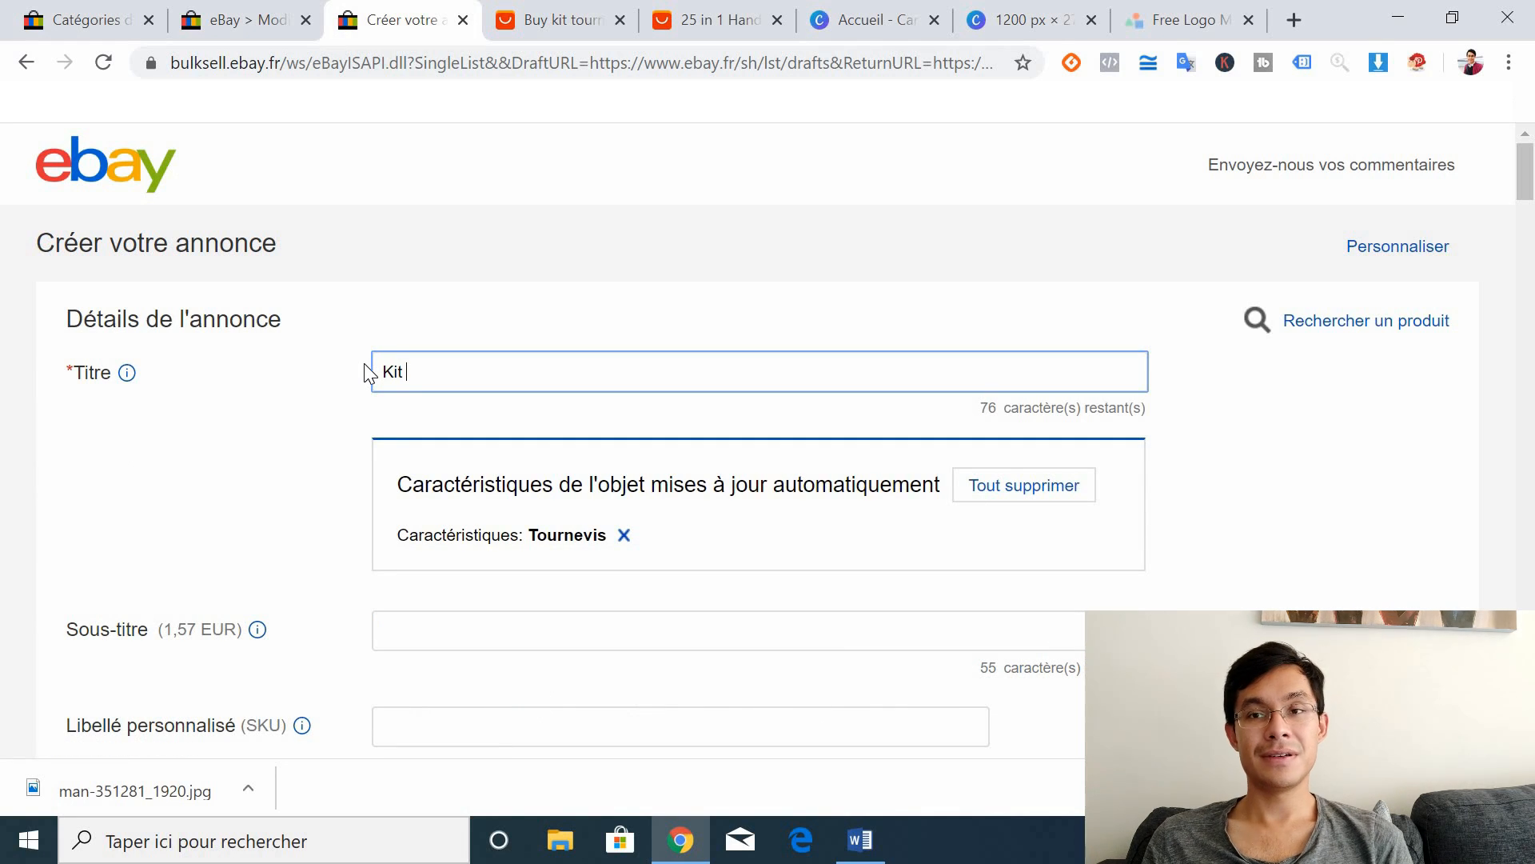
text(Tou)
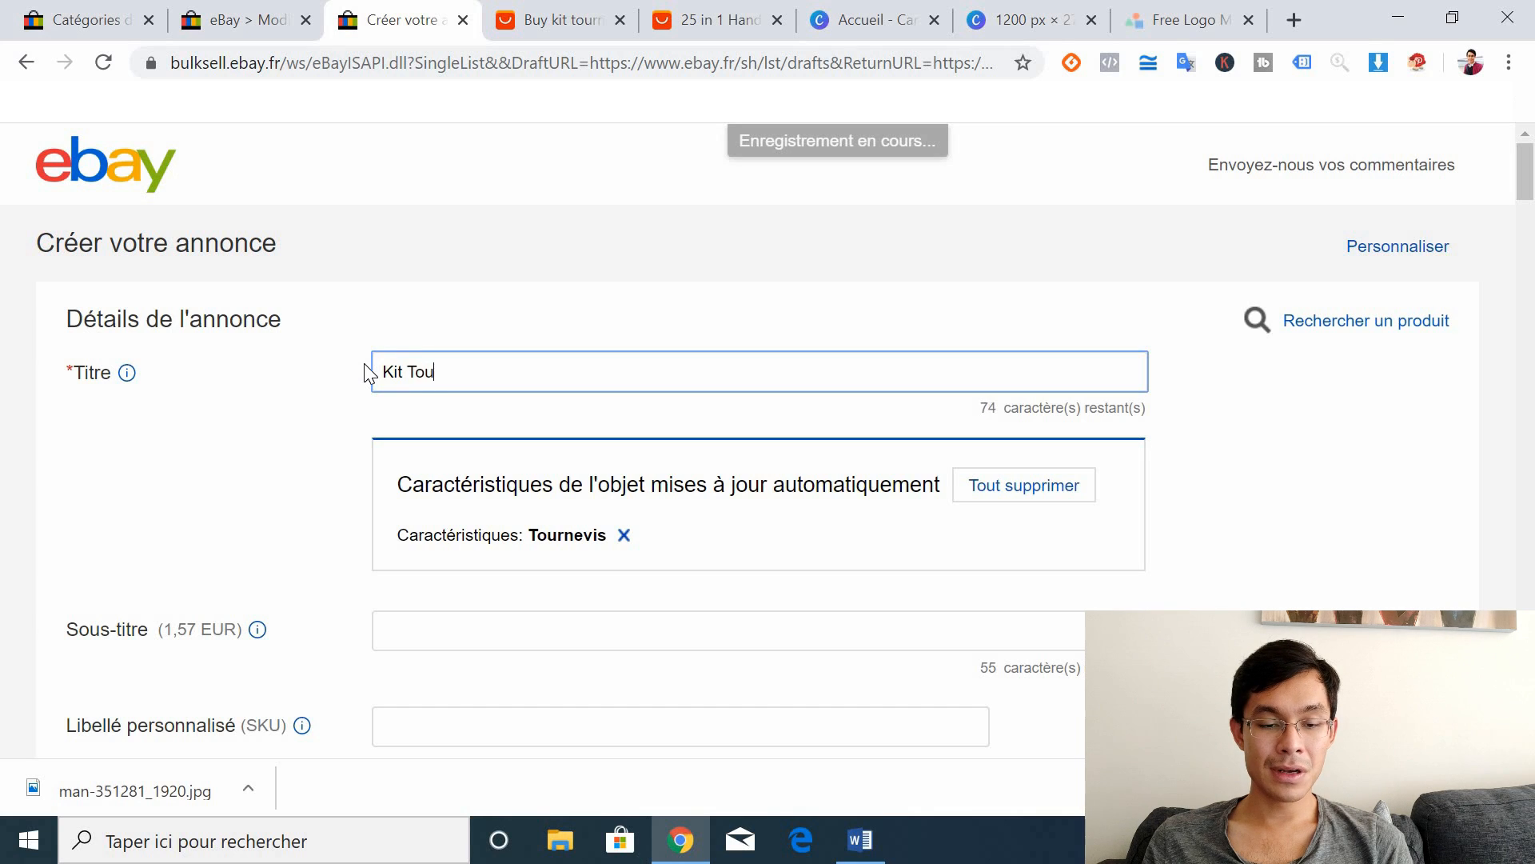
text(rnevis 25)
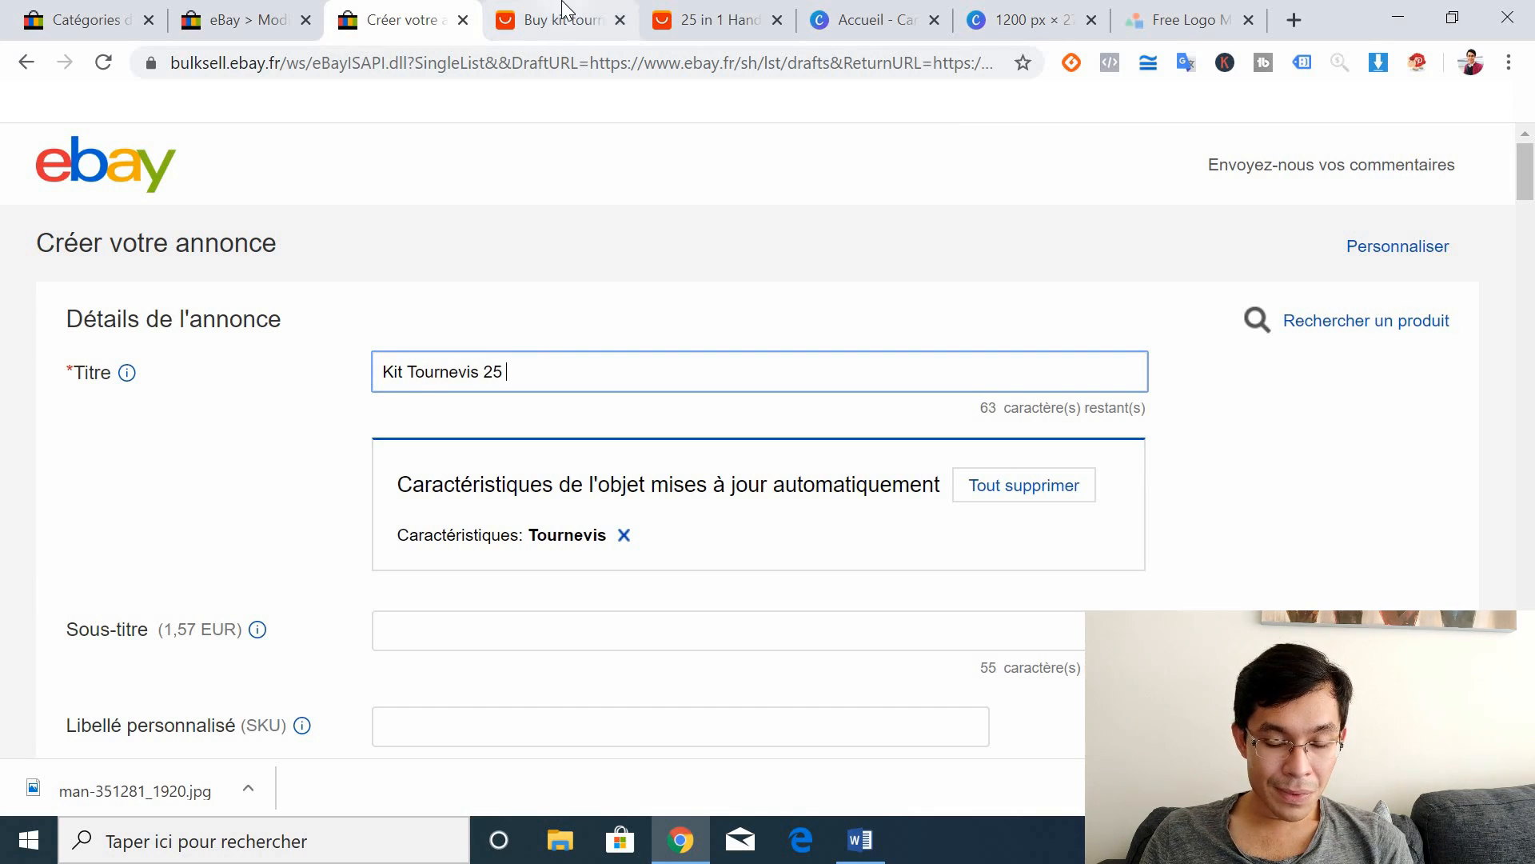
click(536, 10)
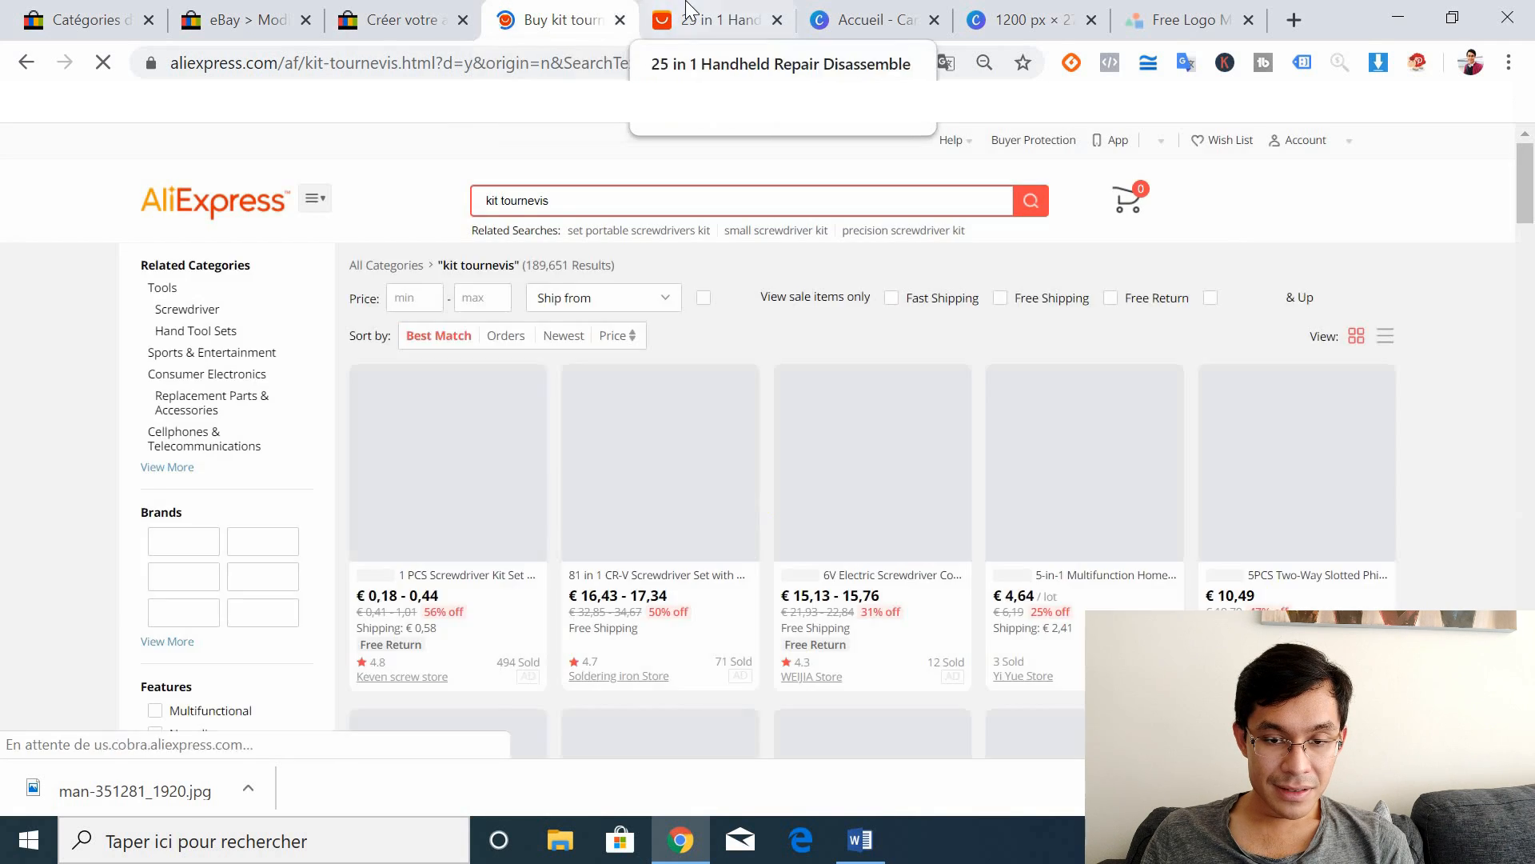
Step: Switch the AliExpress kit page to Français and check its € 2,69 price
drag(687, 10, 547, 16)
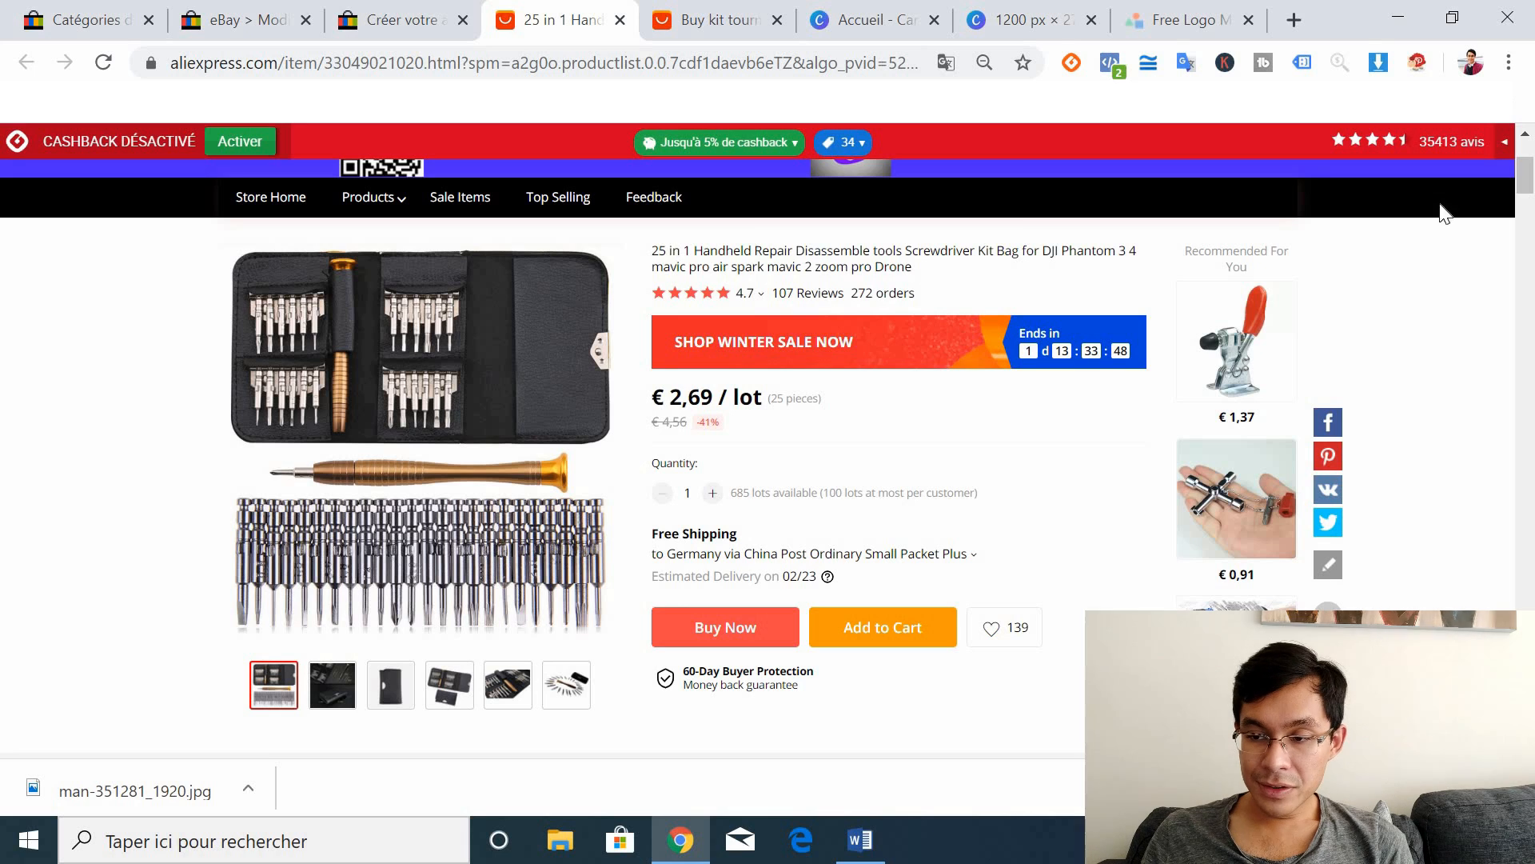
scroll(1525, 152, up, 3)
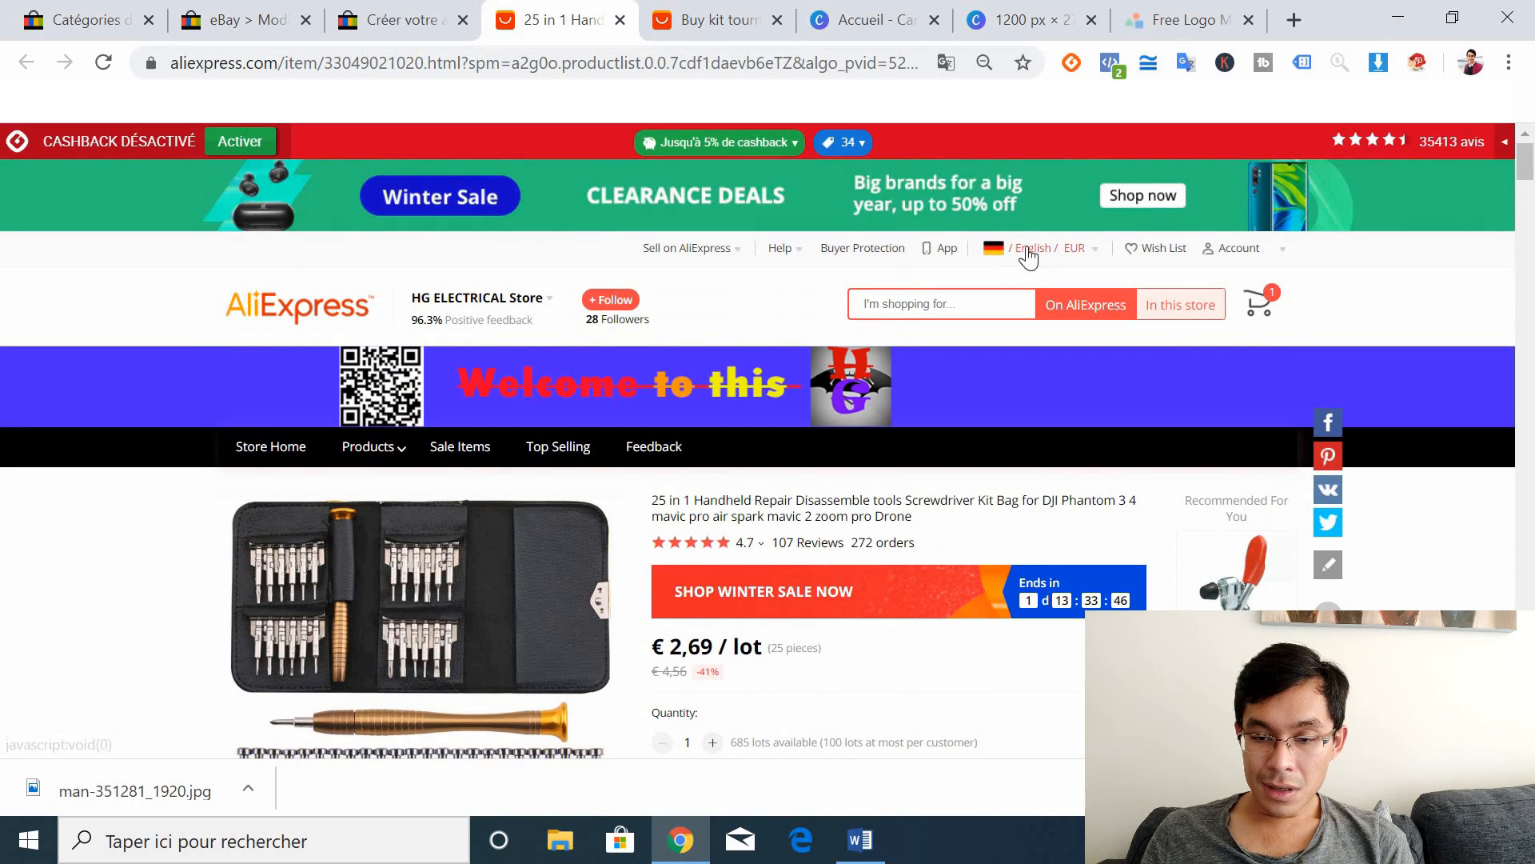
mouse_move(1030, 256)
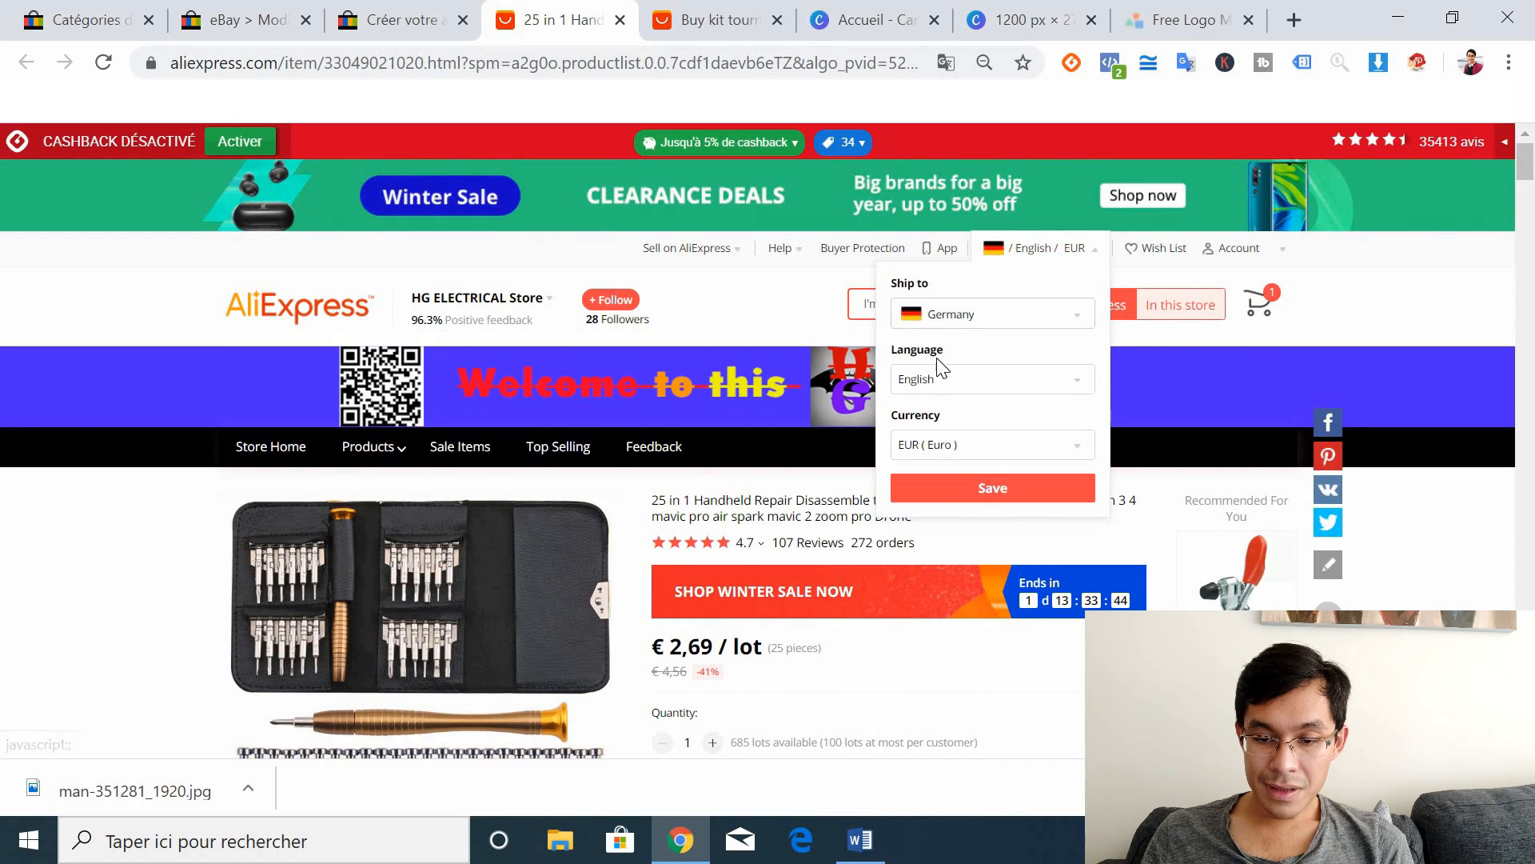
click(940, 378)
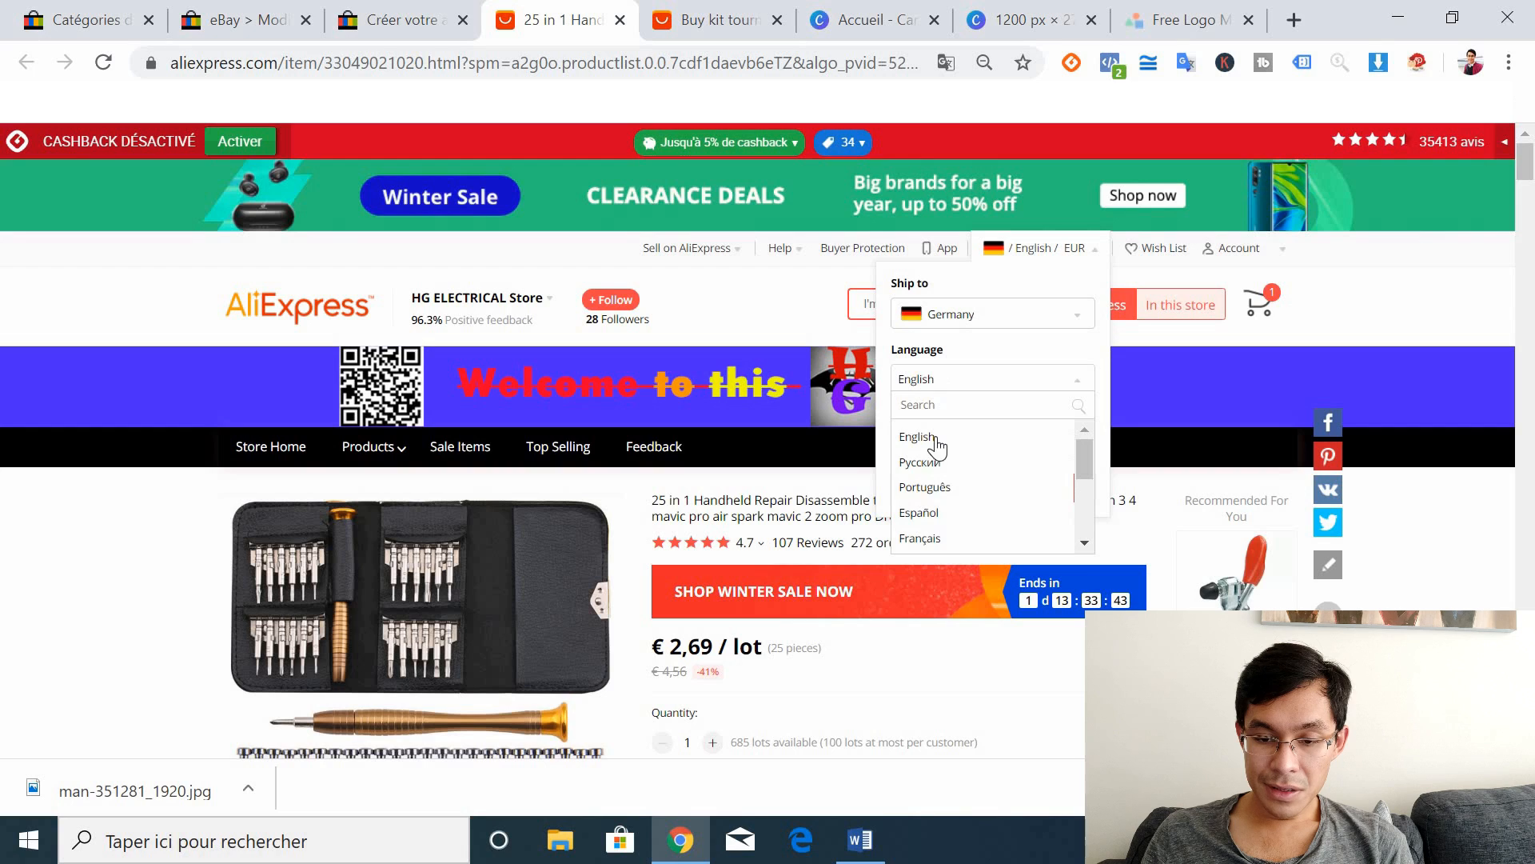
click(921, 537)
click(1037, 490)
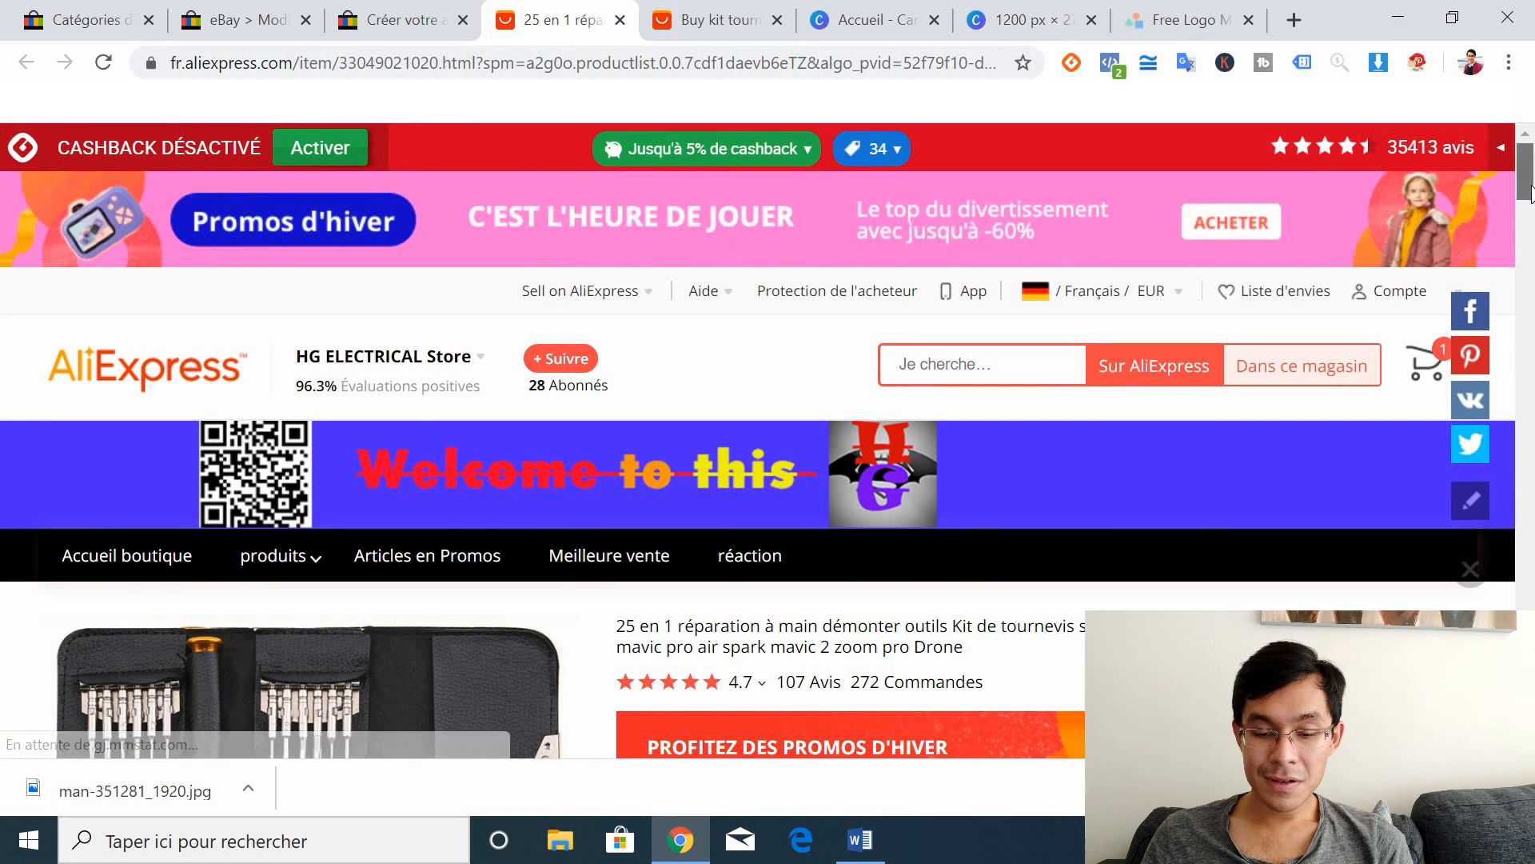
drag(1531, 190, 1530, 212)
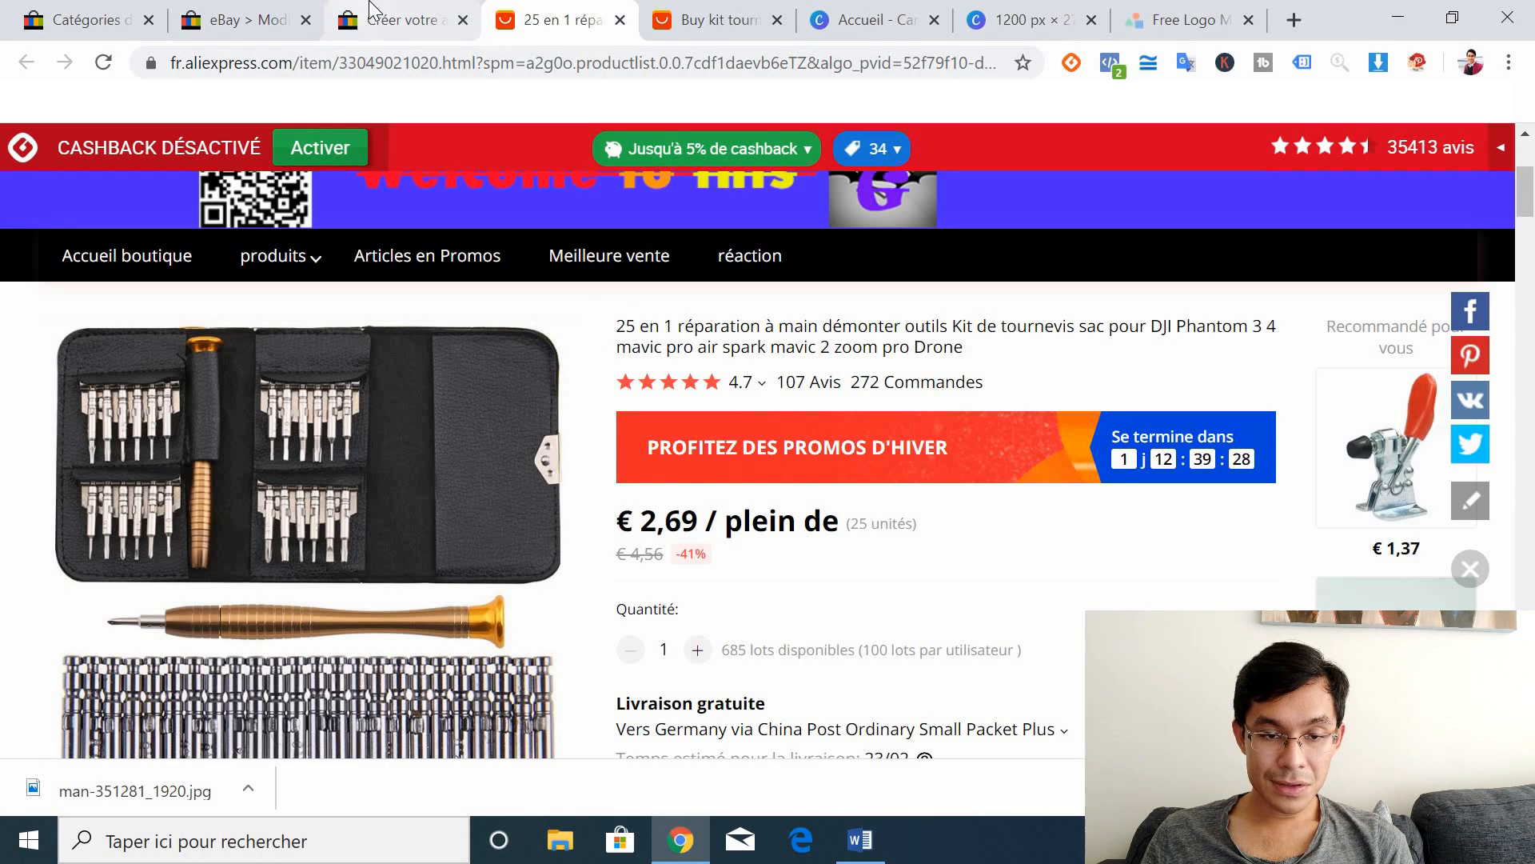
click(399, 20)
Step: Complete the title as 'Kit Tournevis 25 pièces - Réparation Téléphone'
text(26 e)
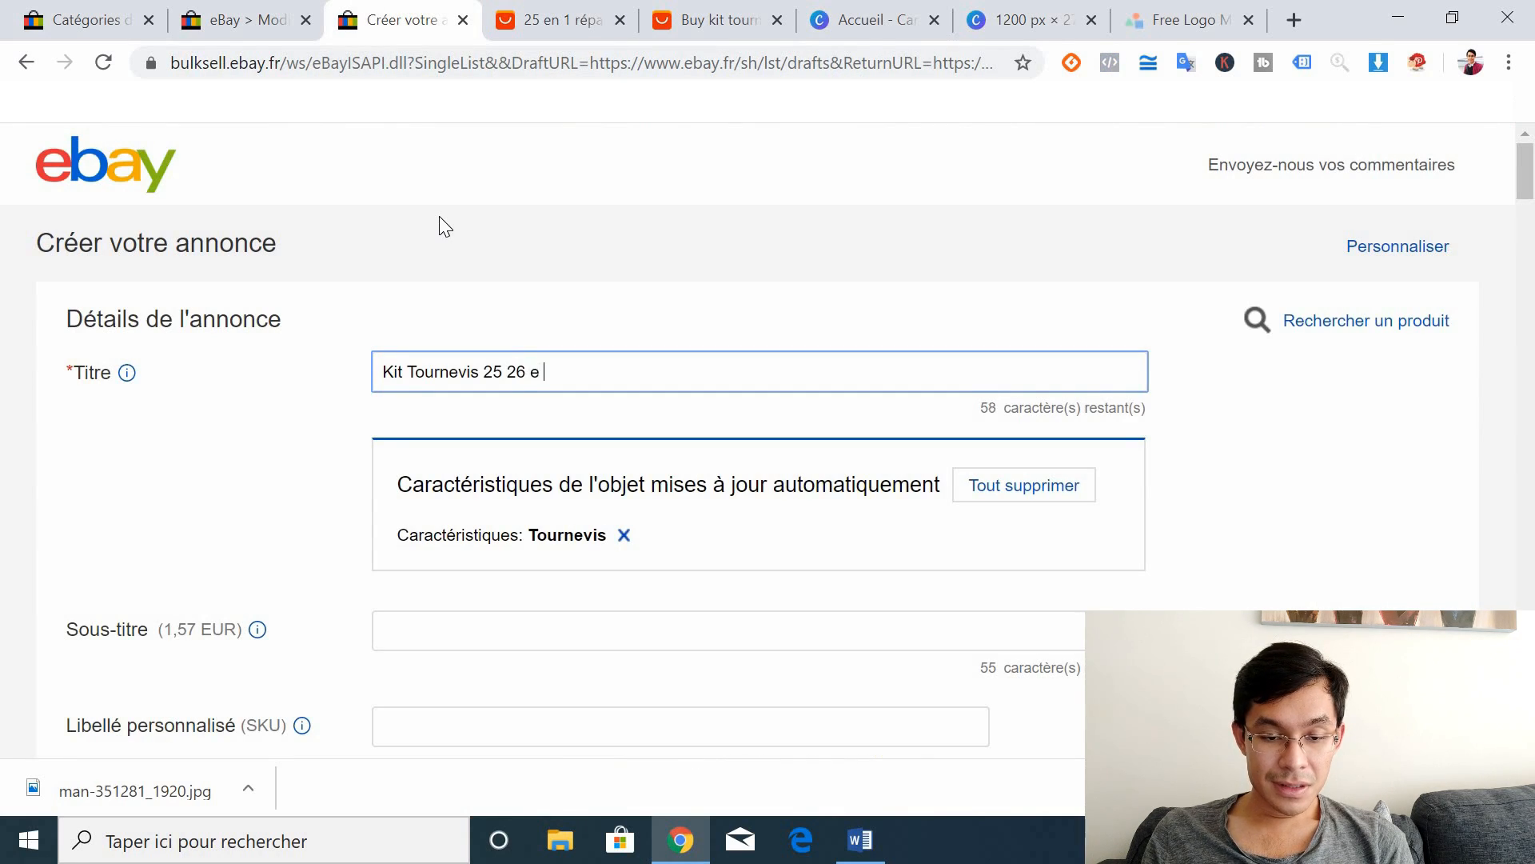
key(BackSpace)
key(BackSpace)
key(BackSpace)
key(BackSpace)
text(pièce)
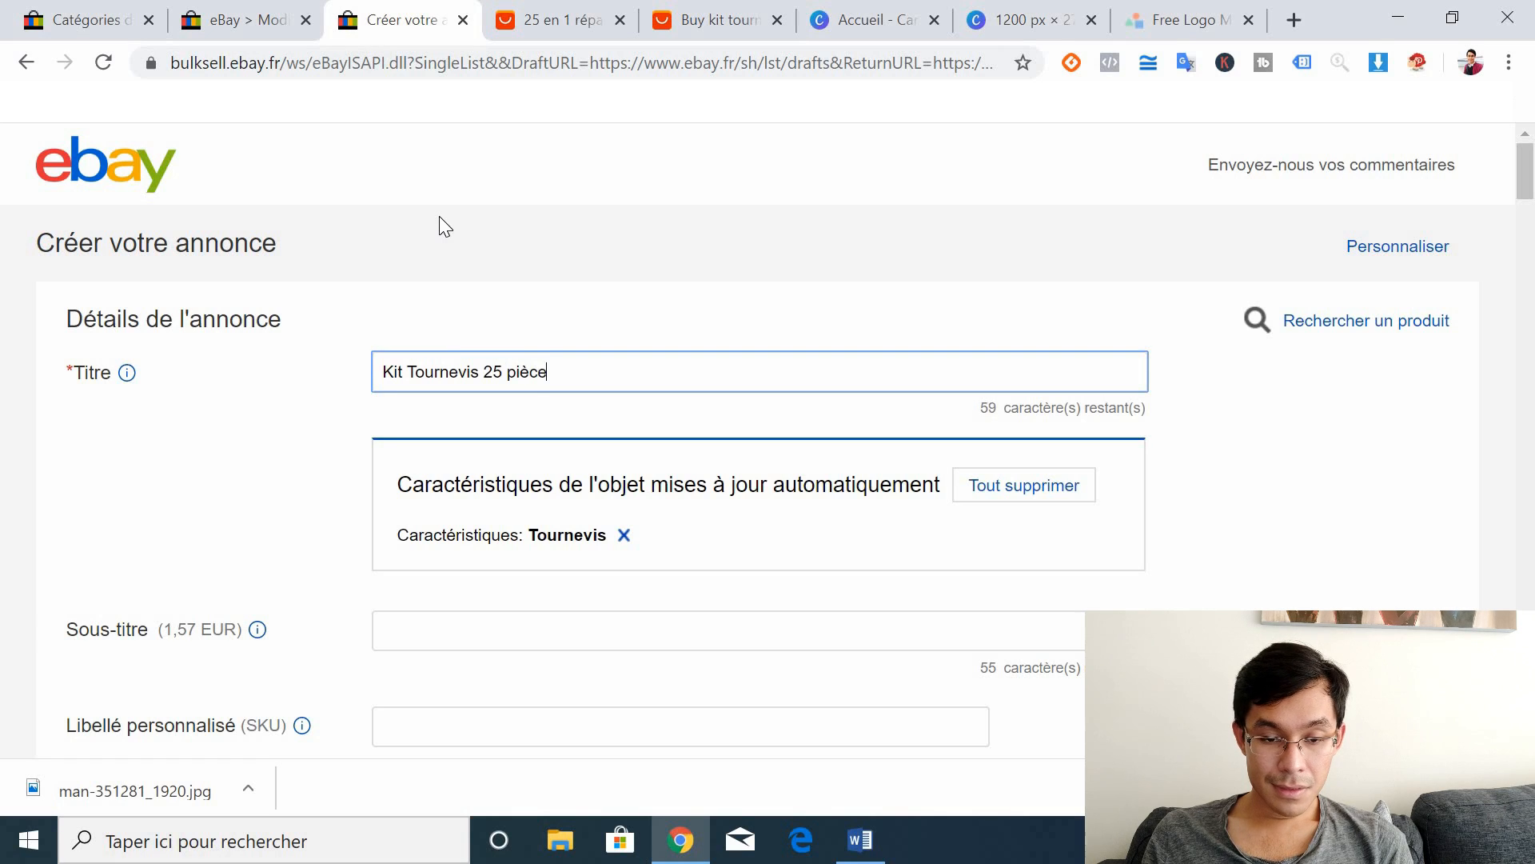
text(s - Réparation Téléphone)
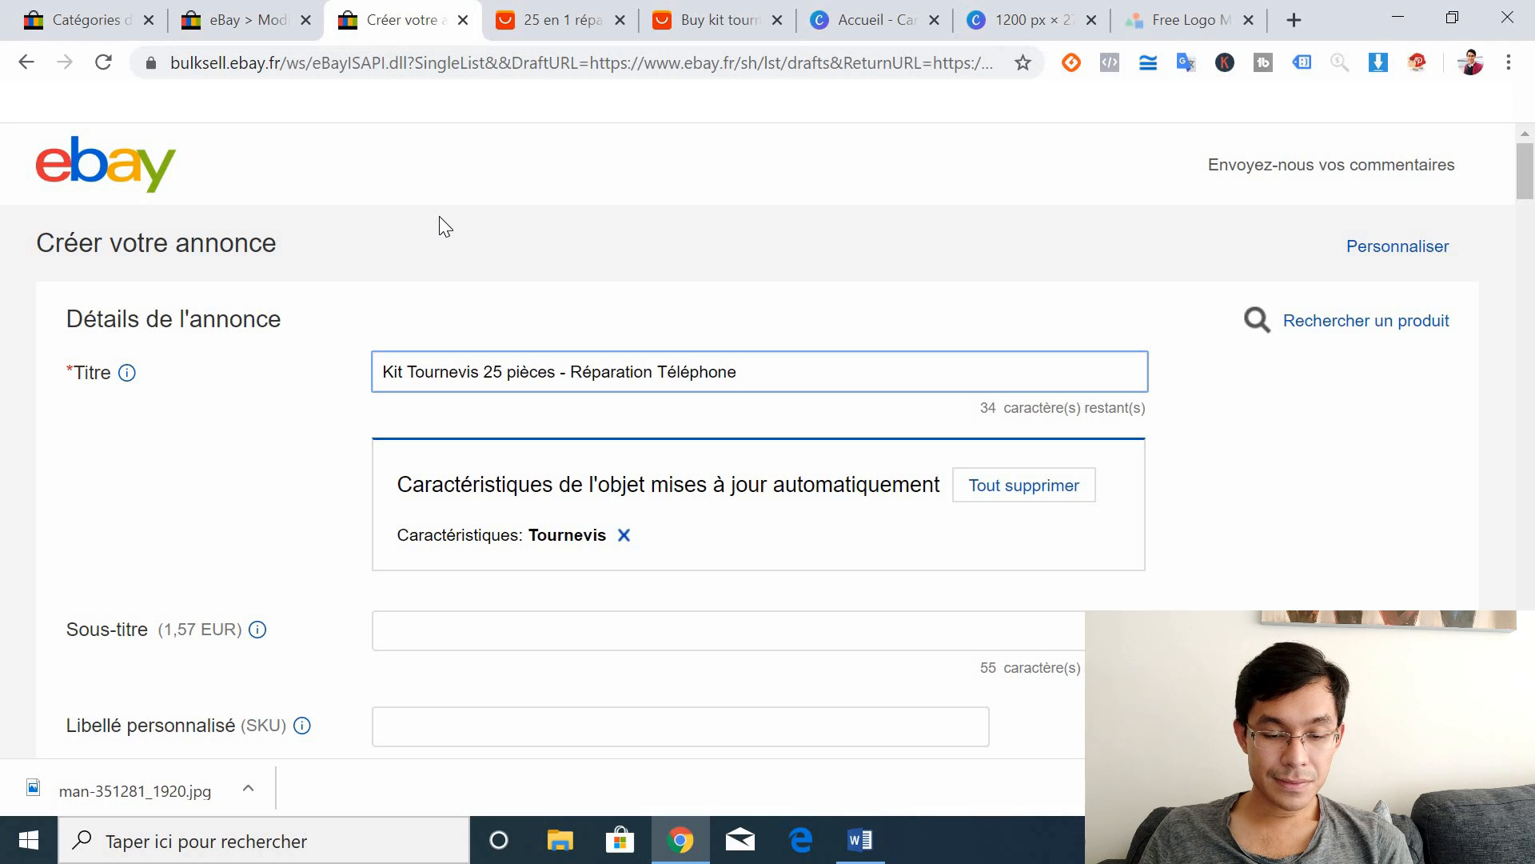
click(201, 489)
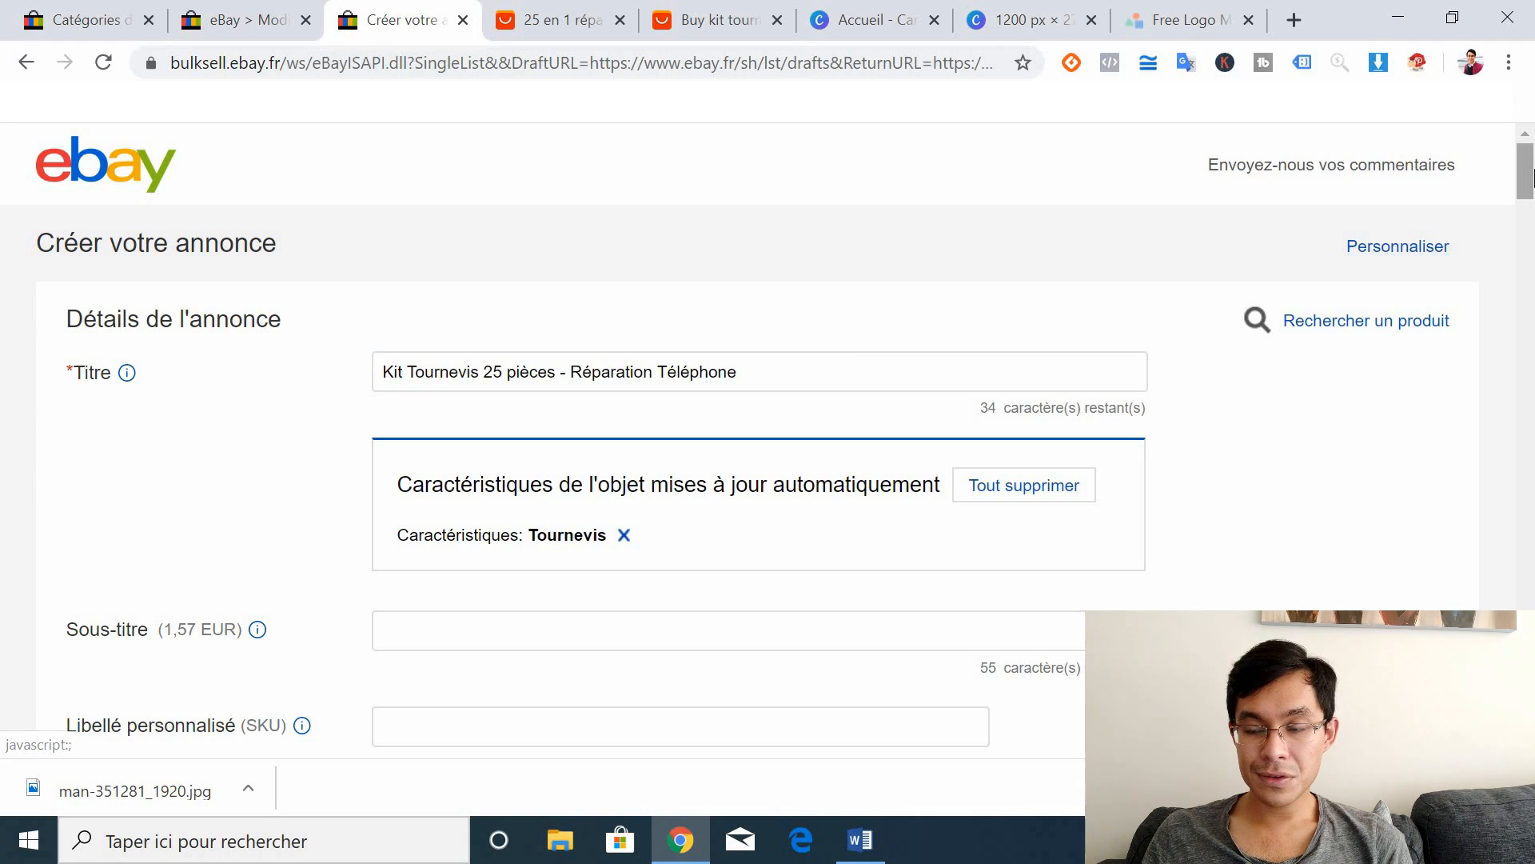
drag(1527, 178, 1531, 199)
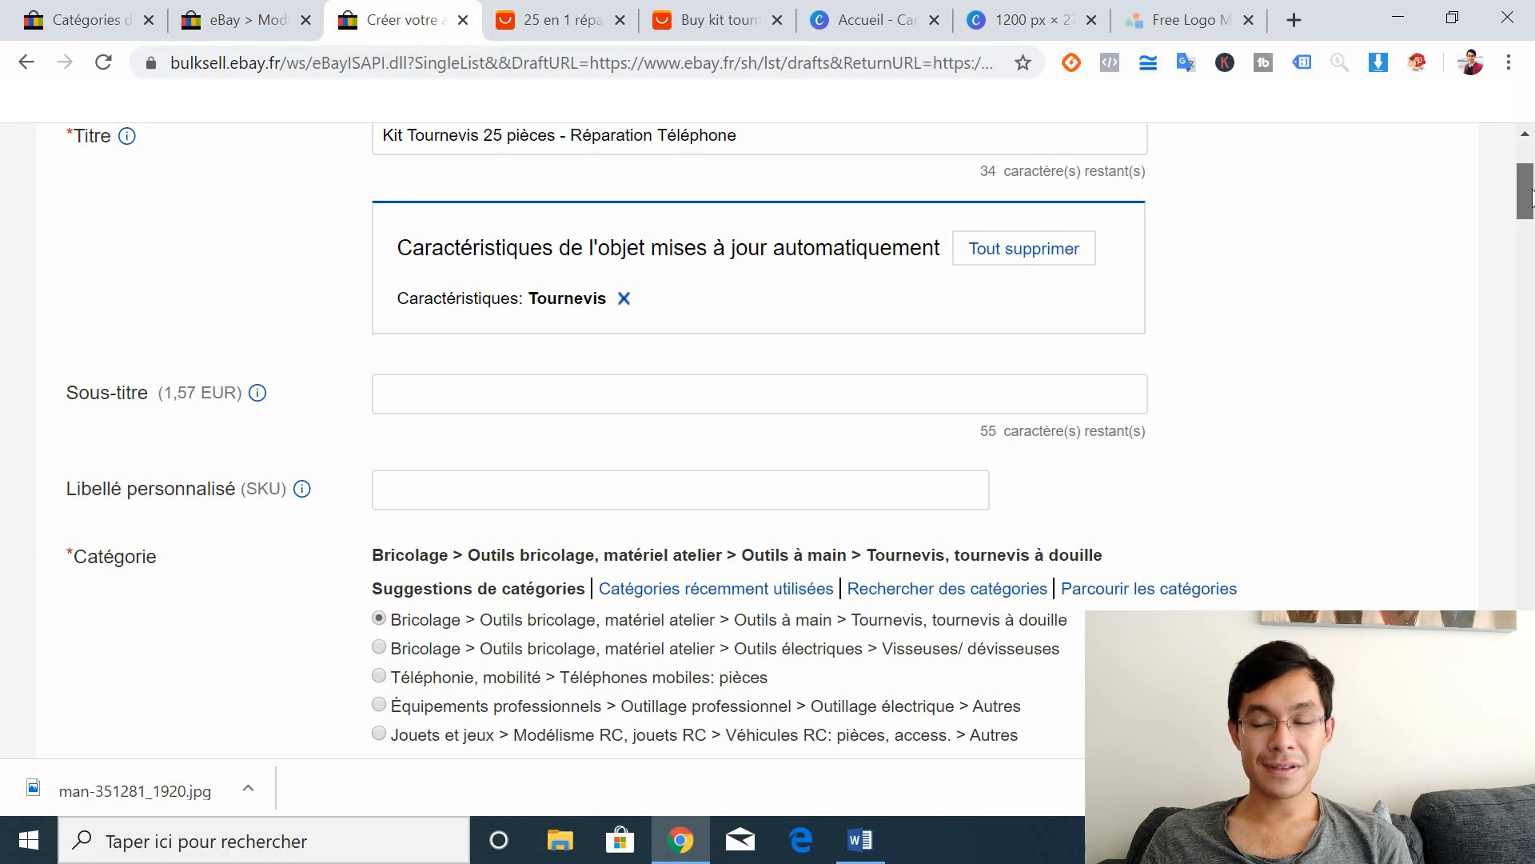
Step: Set the EAN to Non applicable and the item condition to Neuf
drag(1529, 196, 1529, 227)
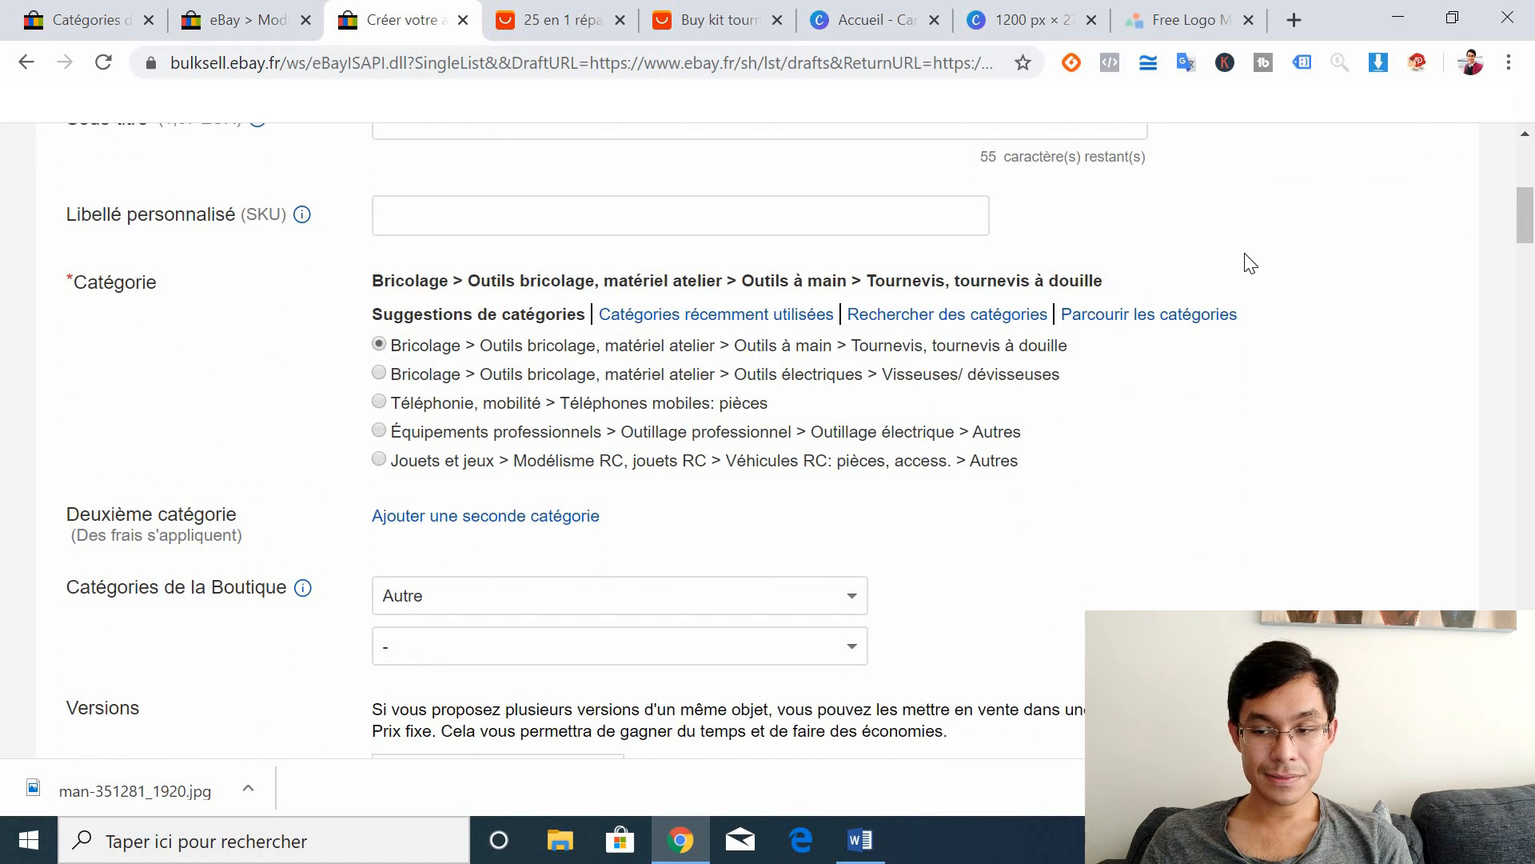
drag(1529, 238, 1531, 290)
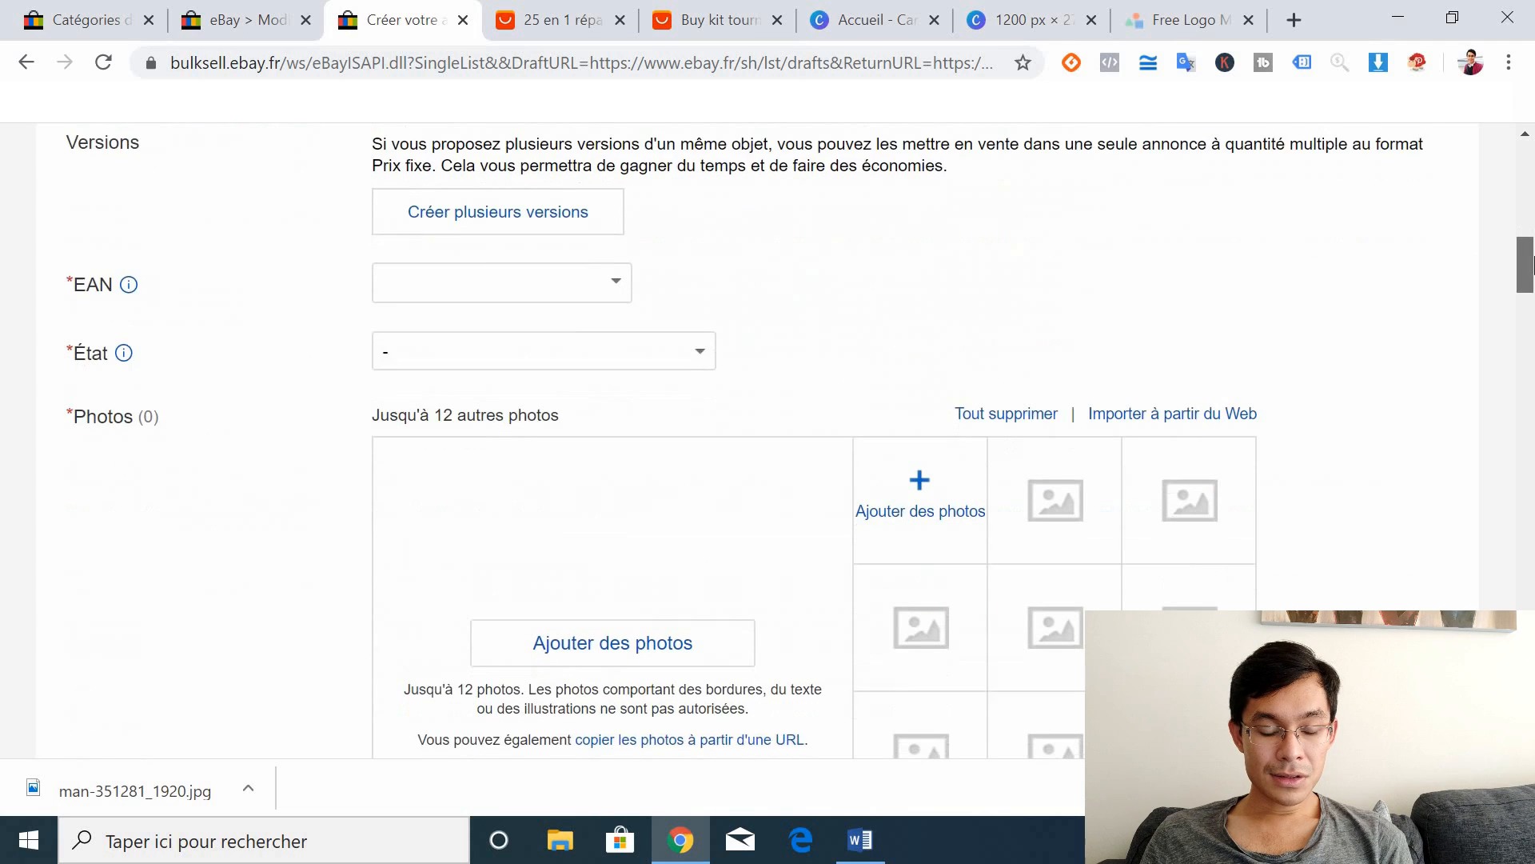
click(616, 274)
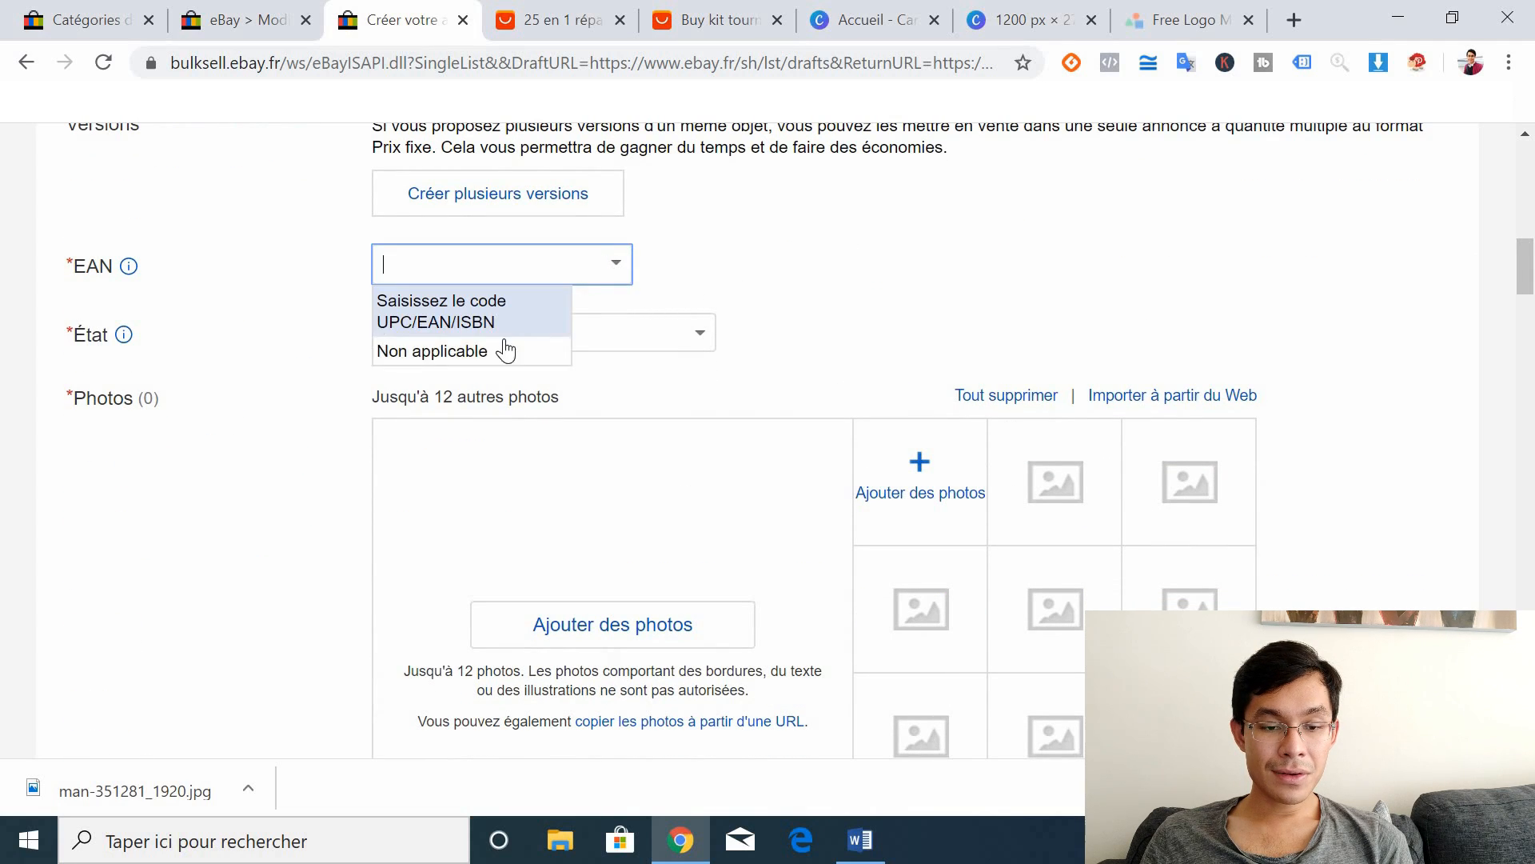
click(501, 347)
click(702, 350)
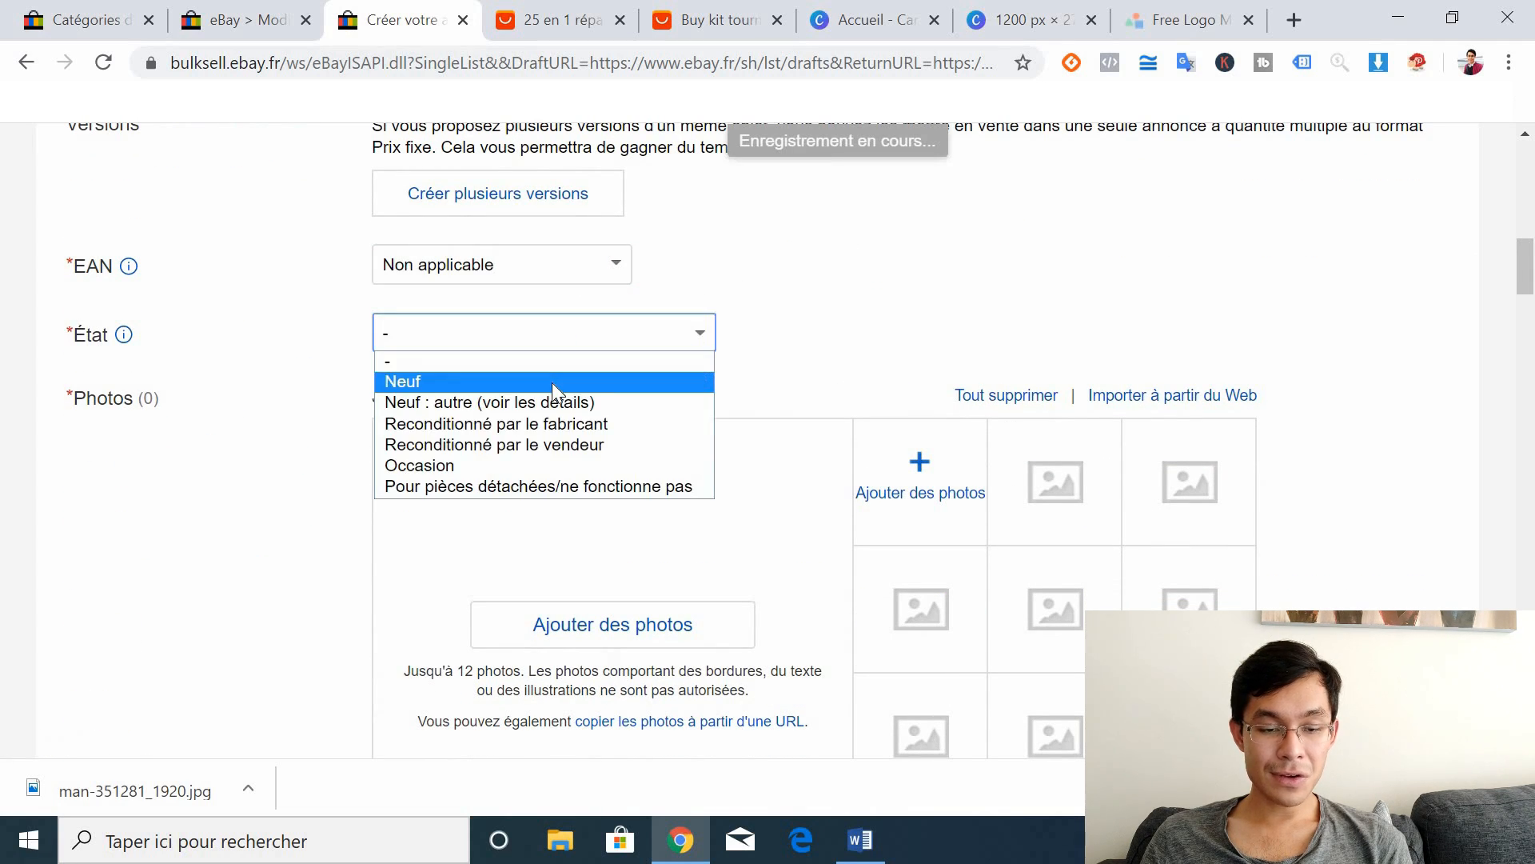
click(552, 383)
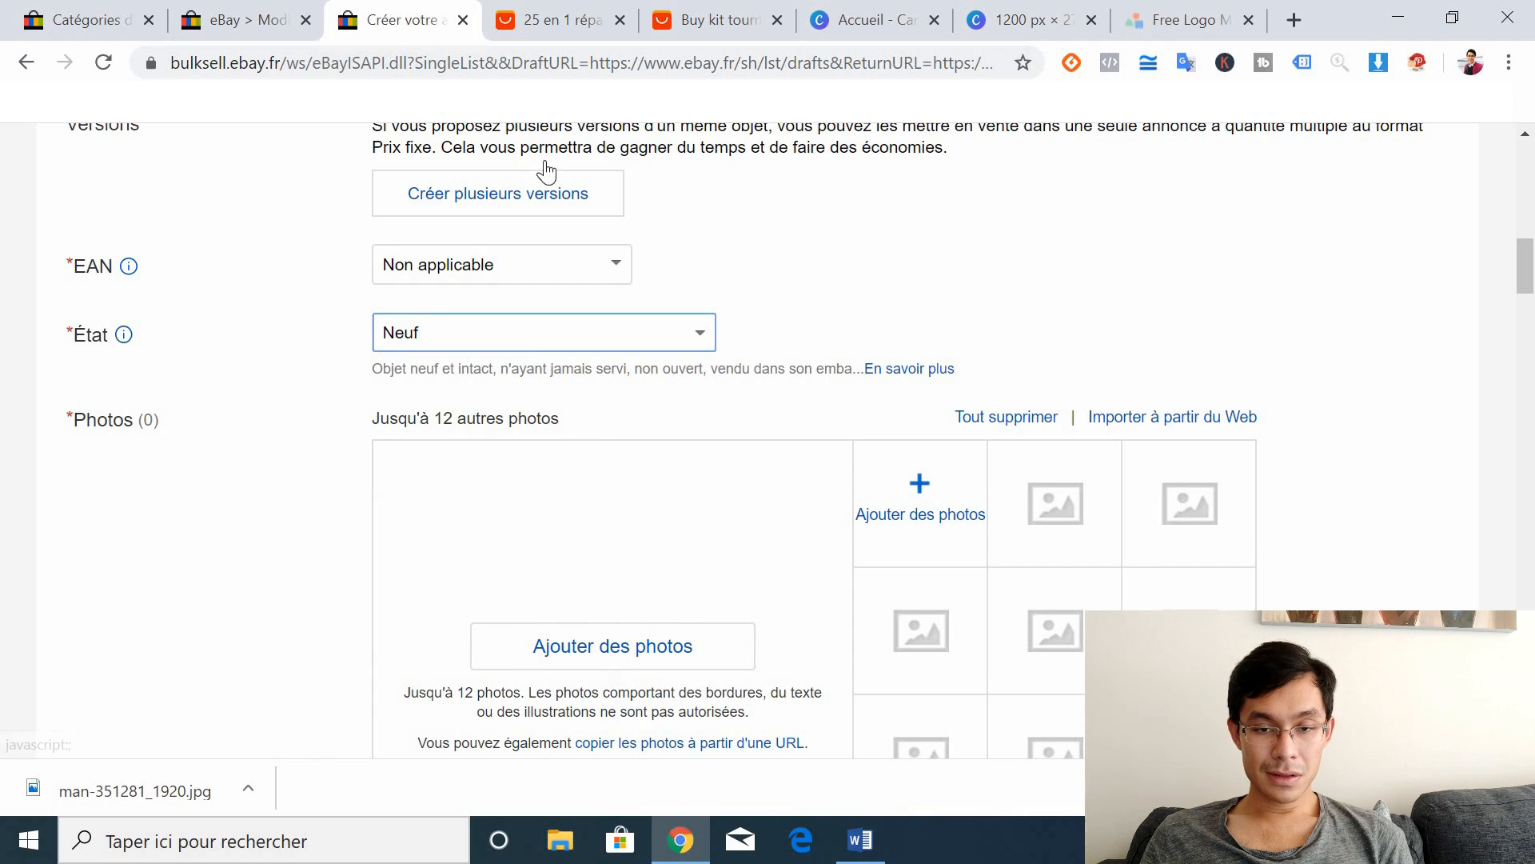
Step: Set Marque to Sans marque/Générique and Numéro de pièce fabricant to Non applicable
click(722, 9)
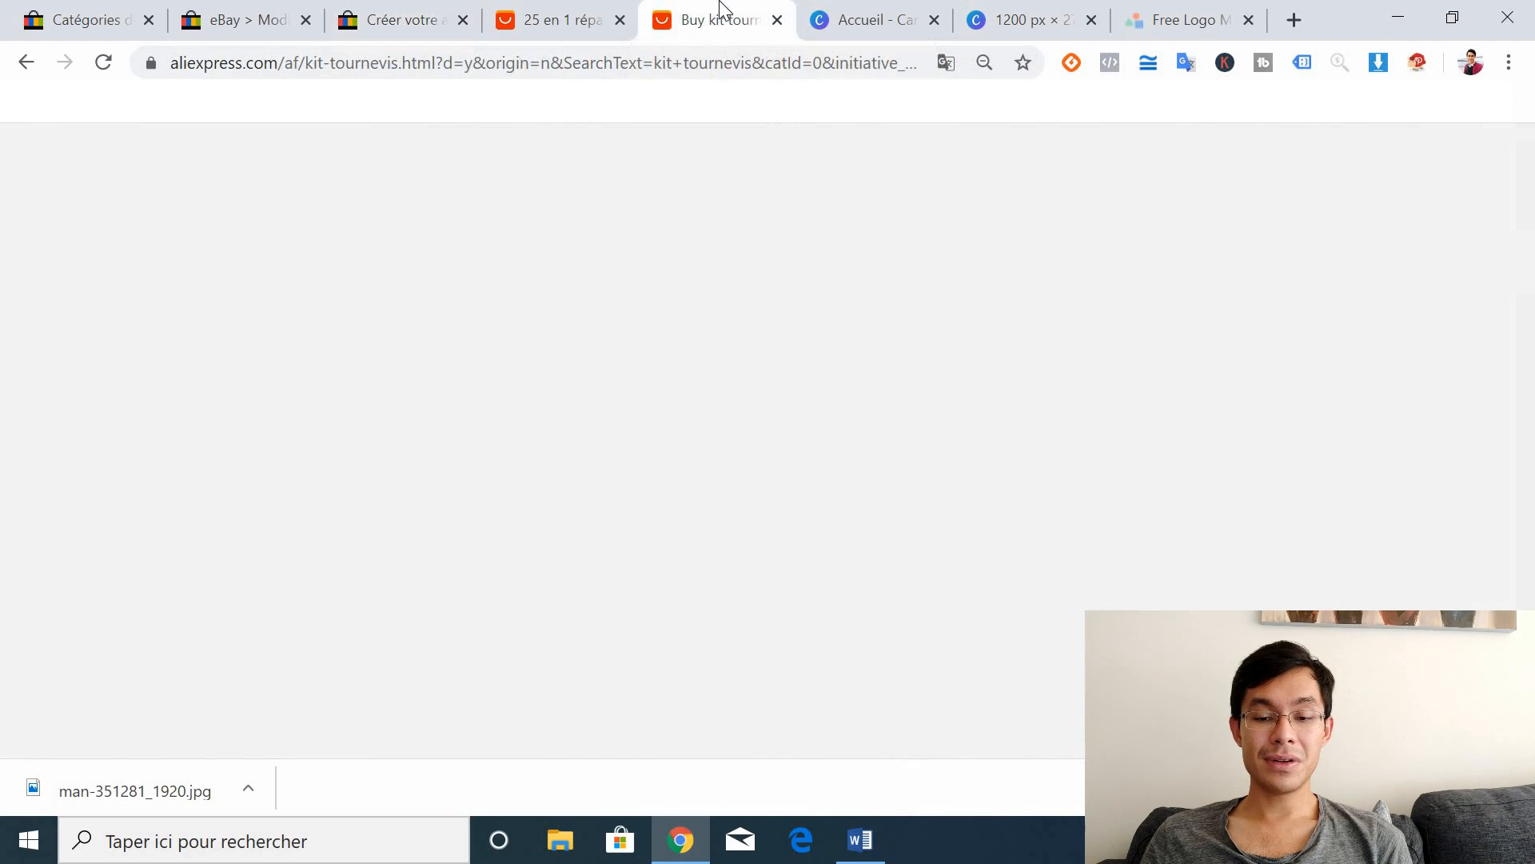
click(565, 16)
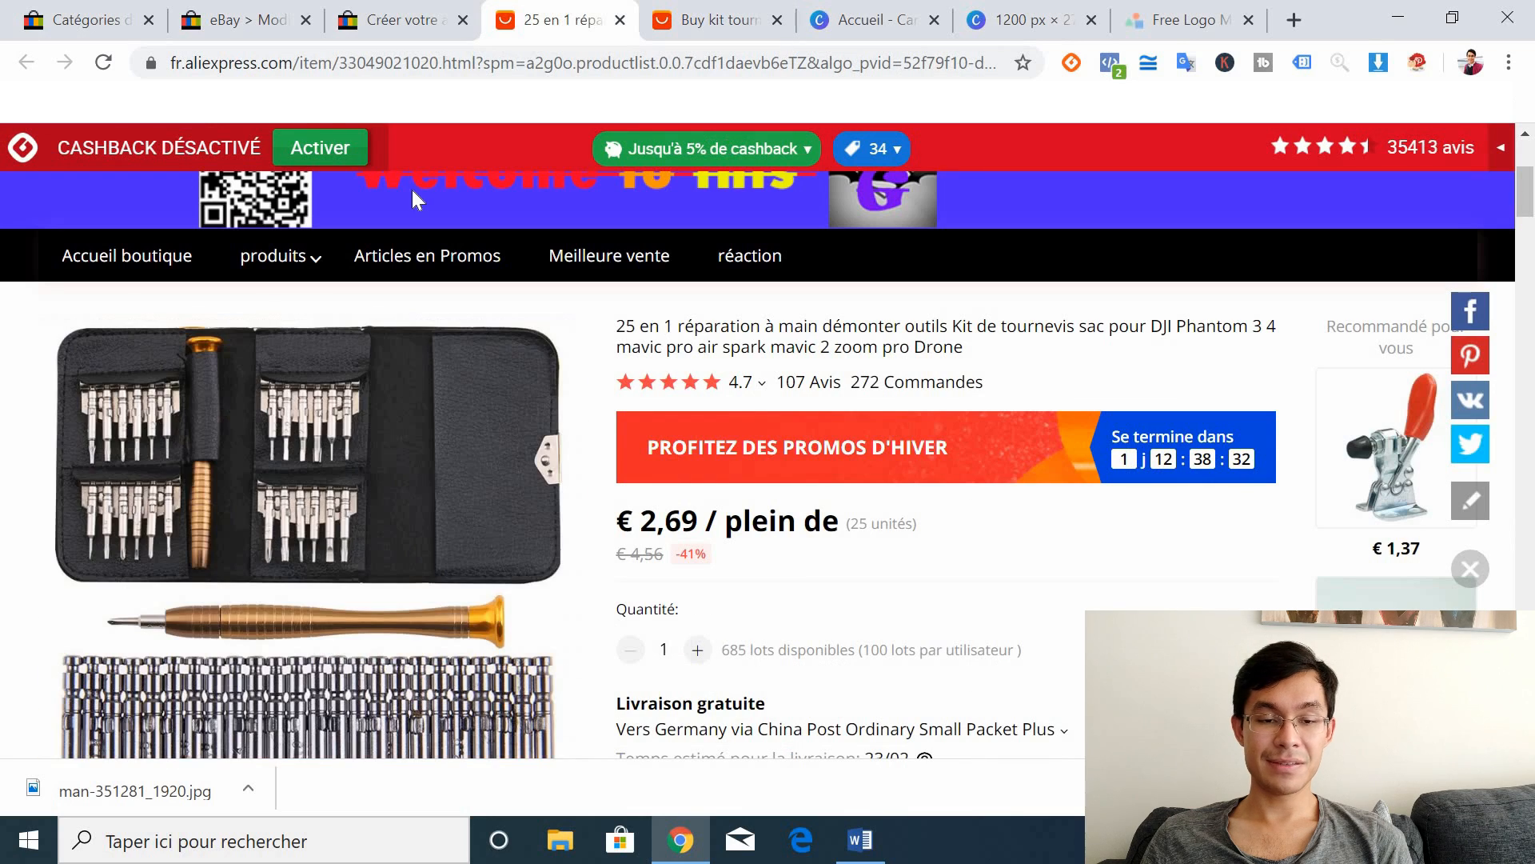
click(395, 16)
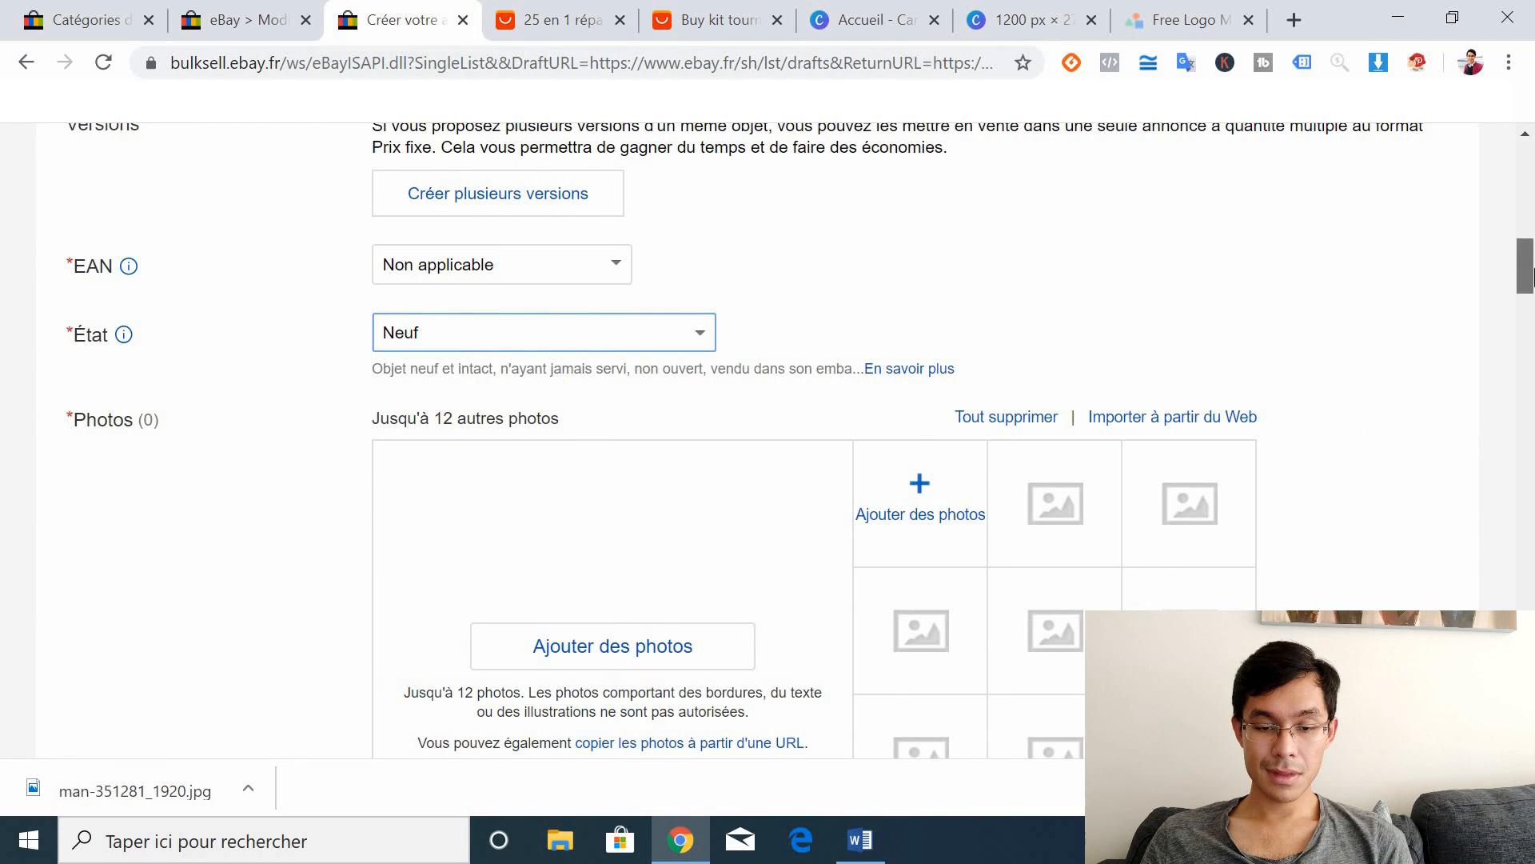
drag(1532, 268, 1532, 358)
click(454, 336)
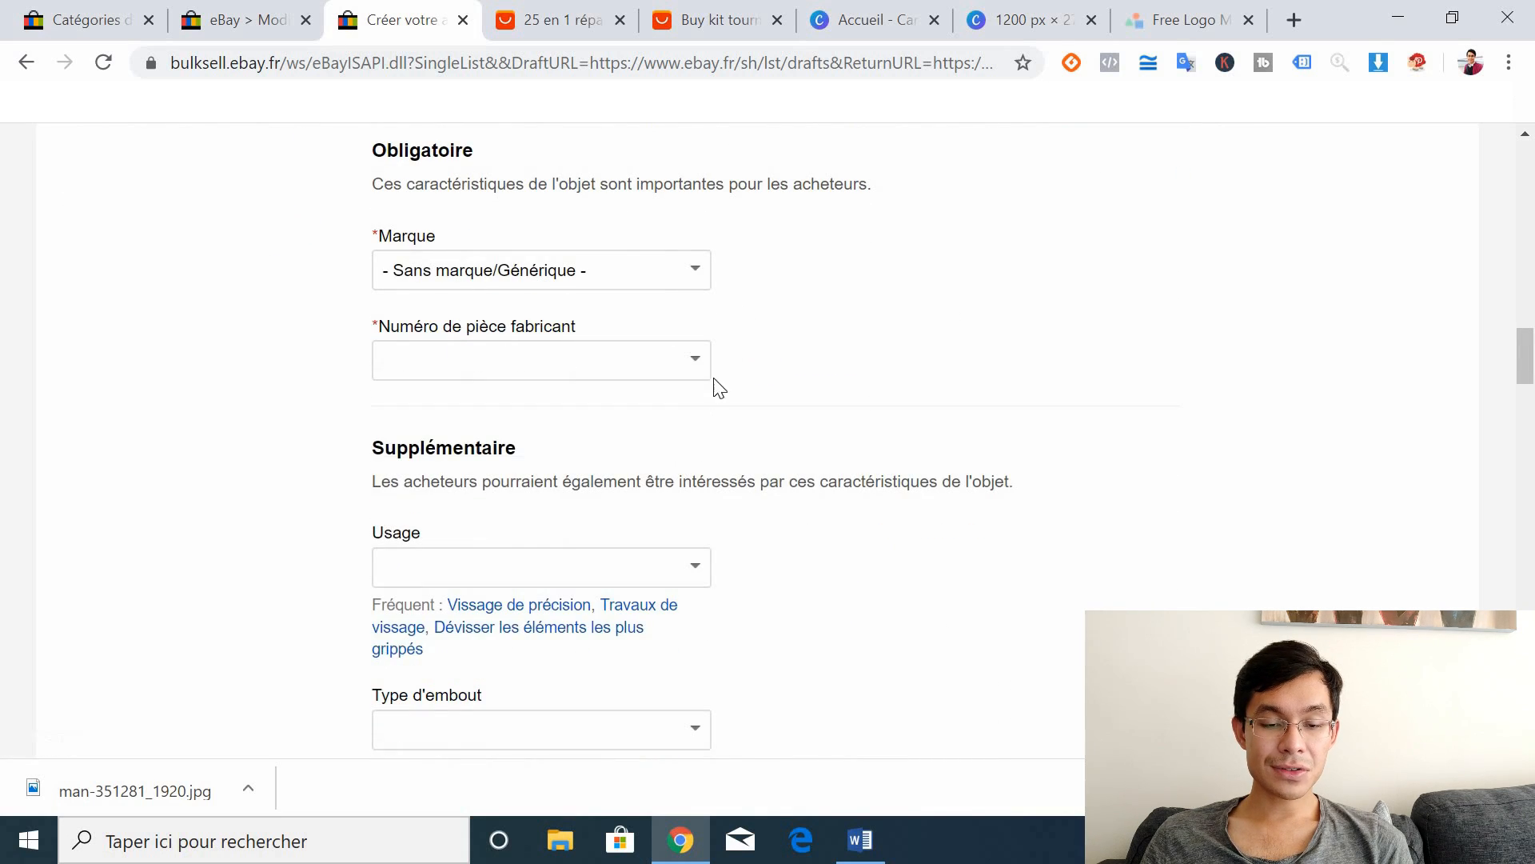
click(695, 358)
click(503, 417)
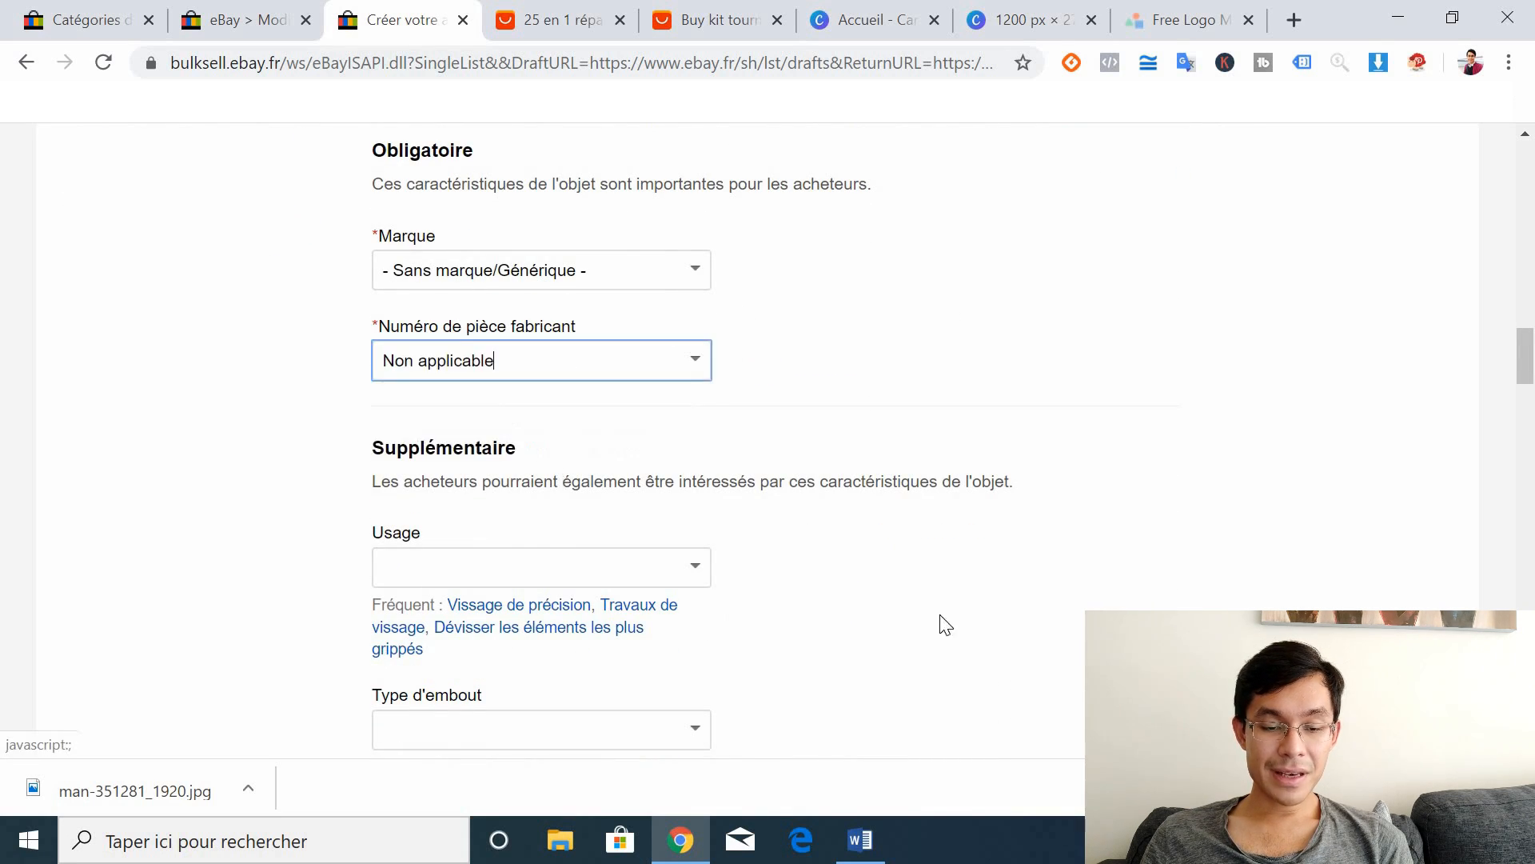
drag(1531, 339, 1531, 481)
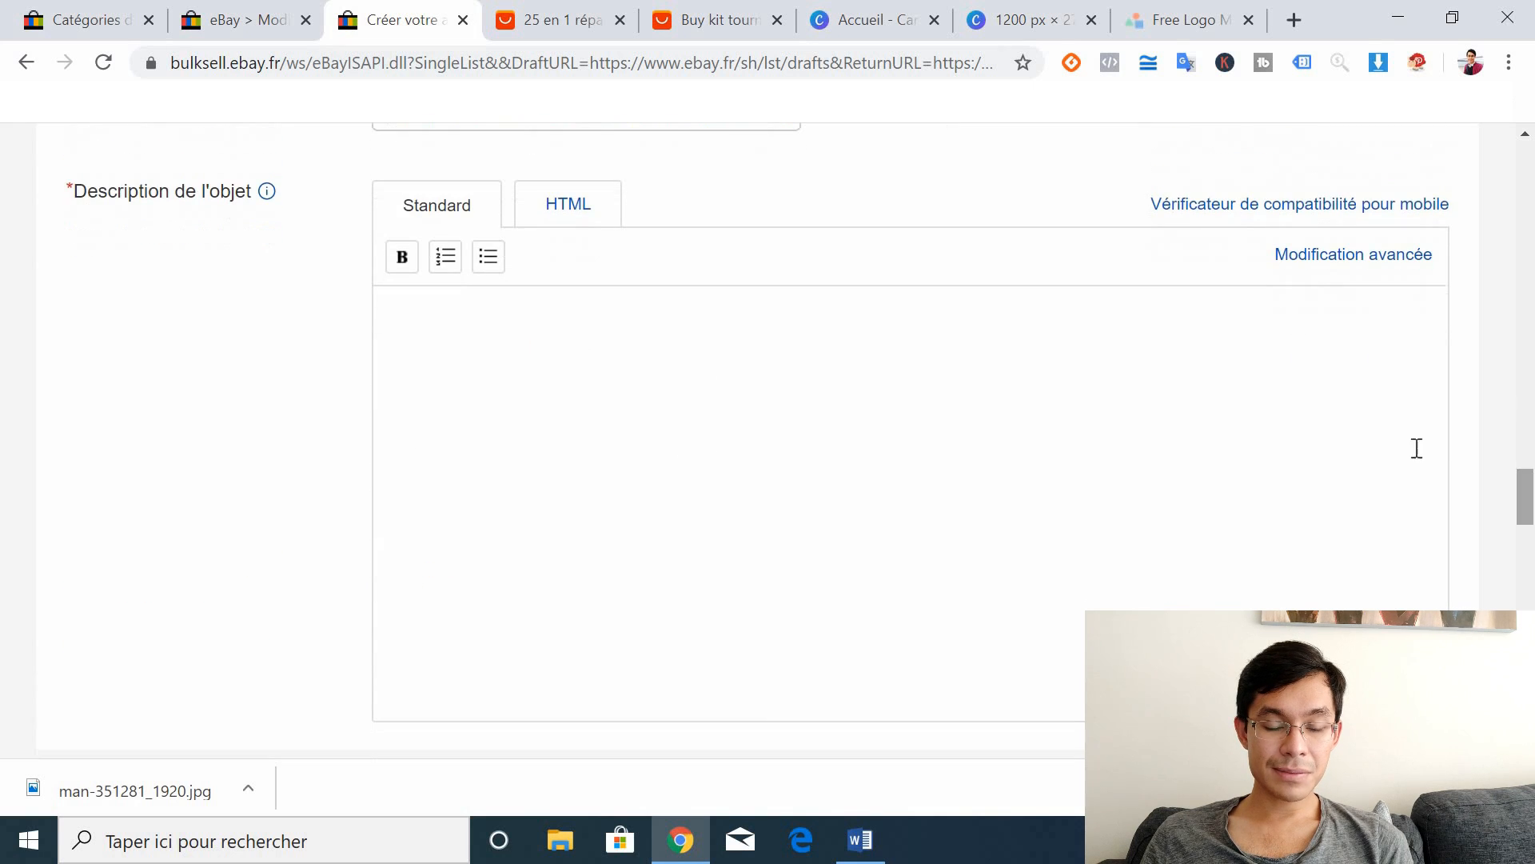
Step: Paste the AliExpress Spécifications list, through Poids: 125g, into the eBay description with blank lines above
click(728, 382)
click(564, 19)
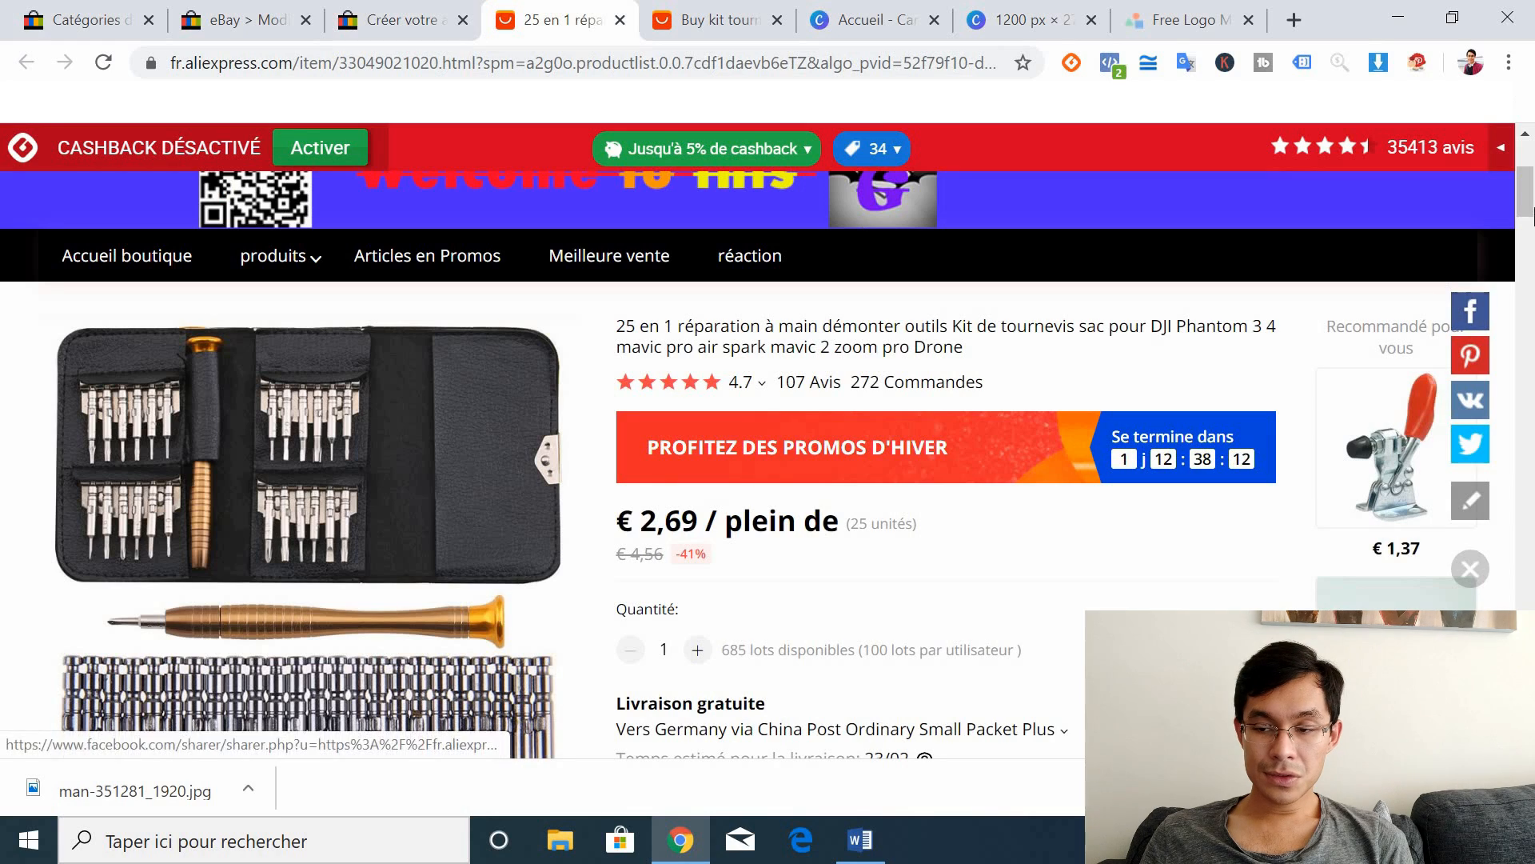
drag(1531, 212, 1532, 300)
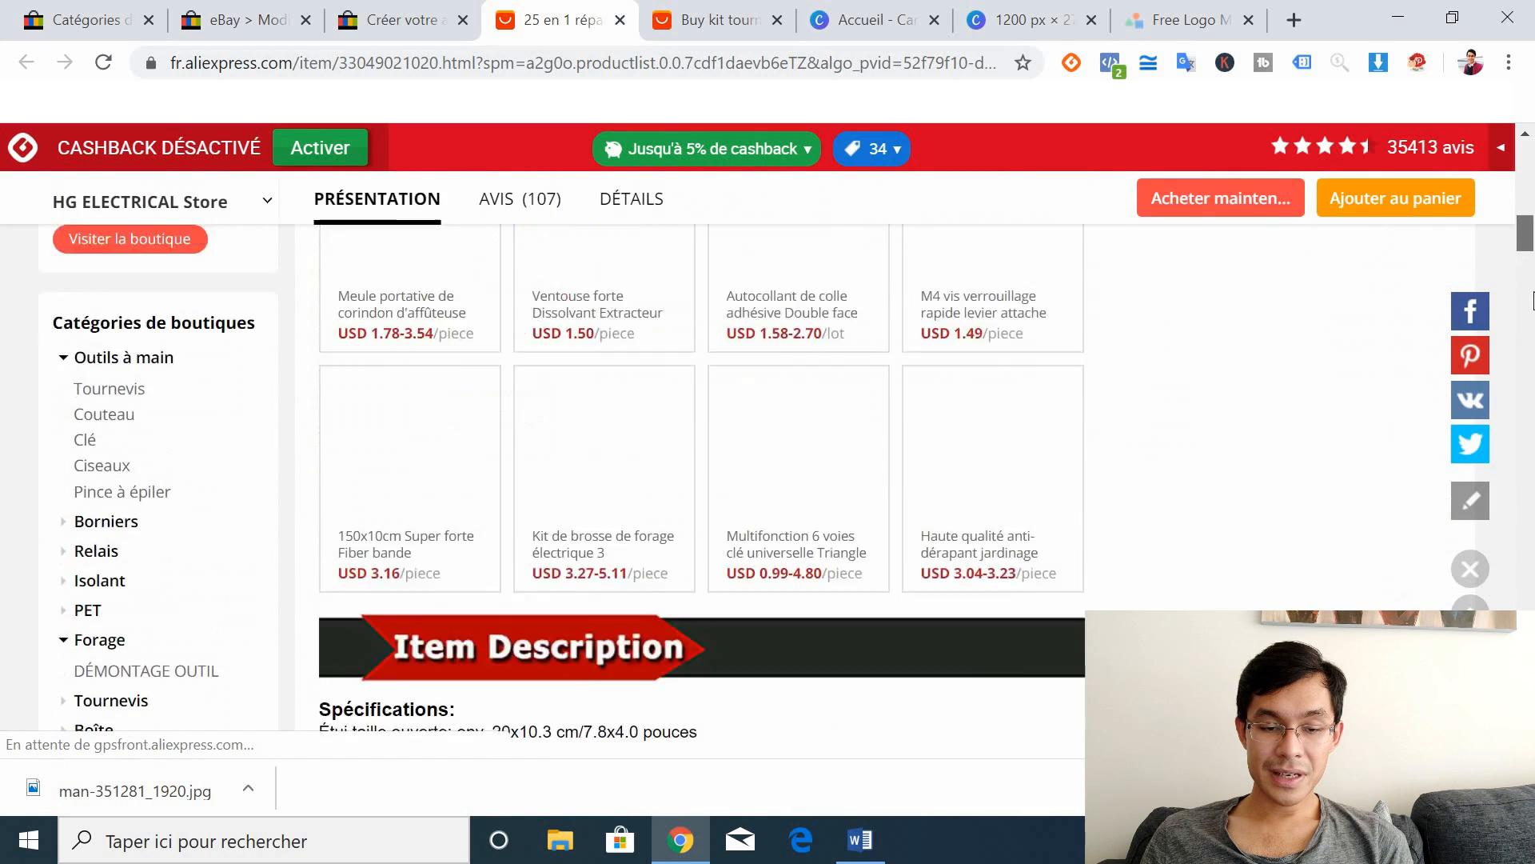
scroll(1073, 340, down, 6)
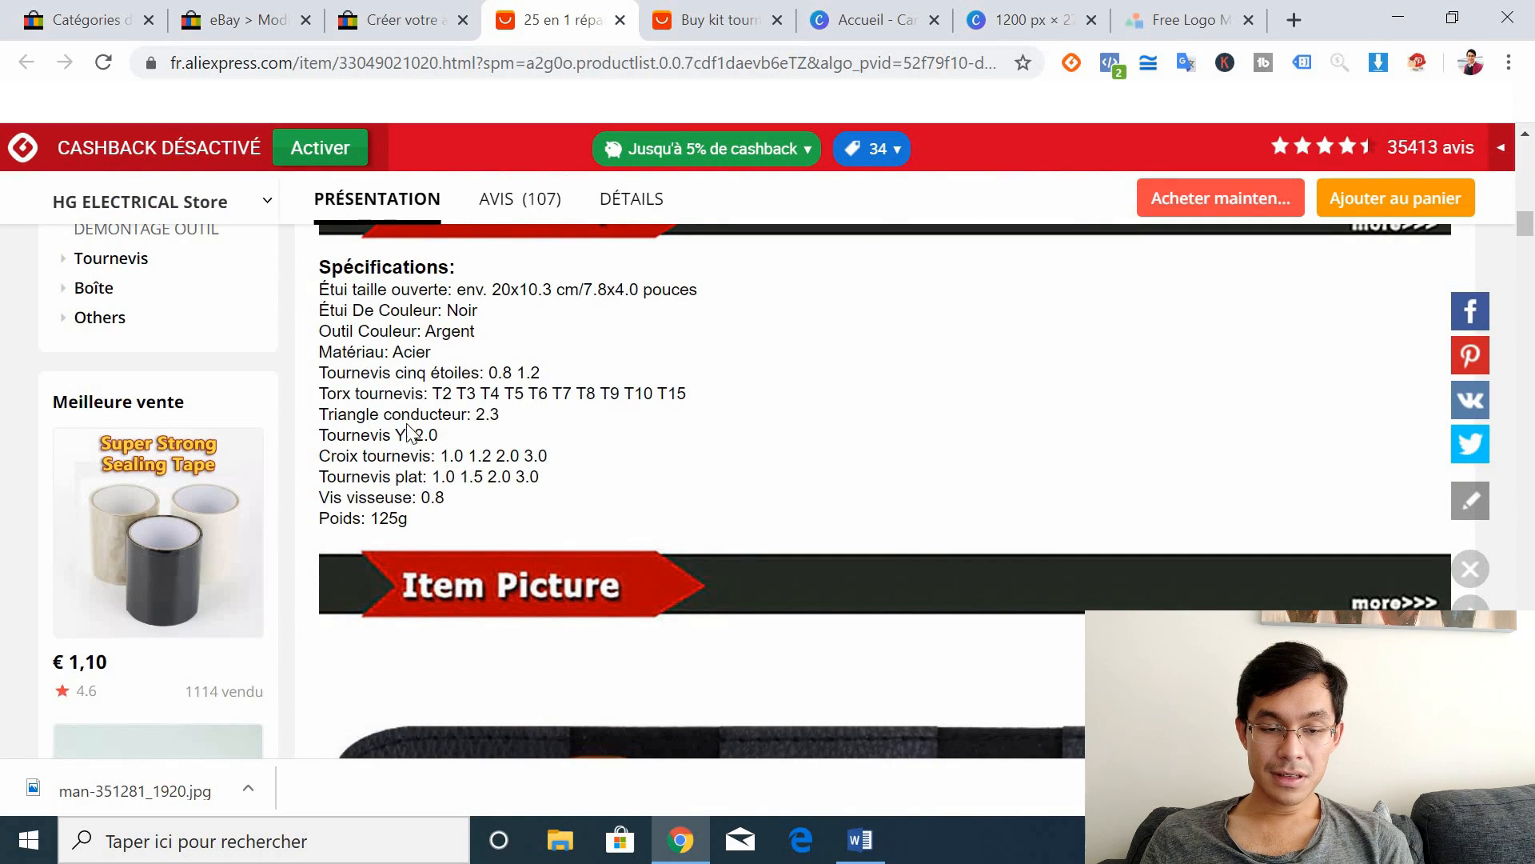
drag(408, 519, 318, 266)
key(ctrl+c)
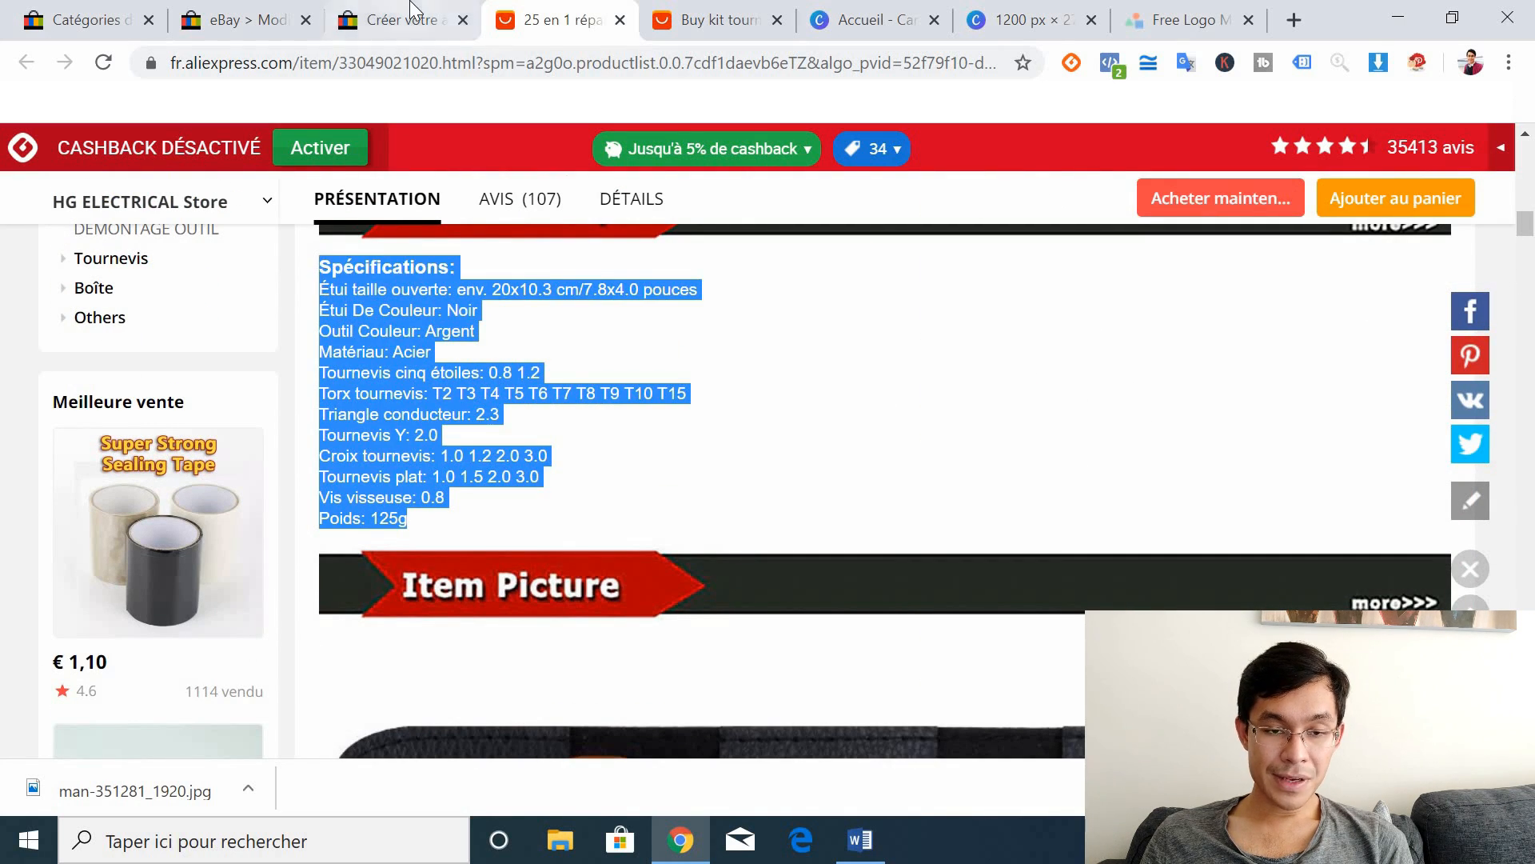
click(410, 8)
key(ctrl+v)
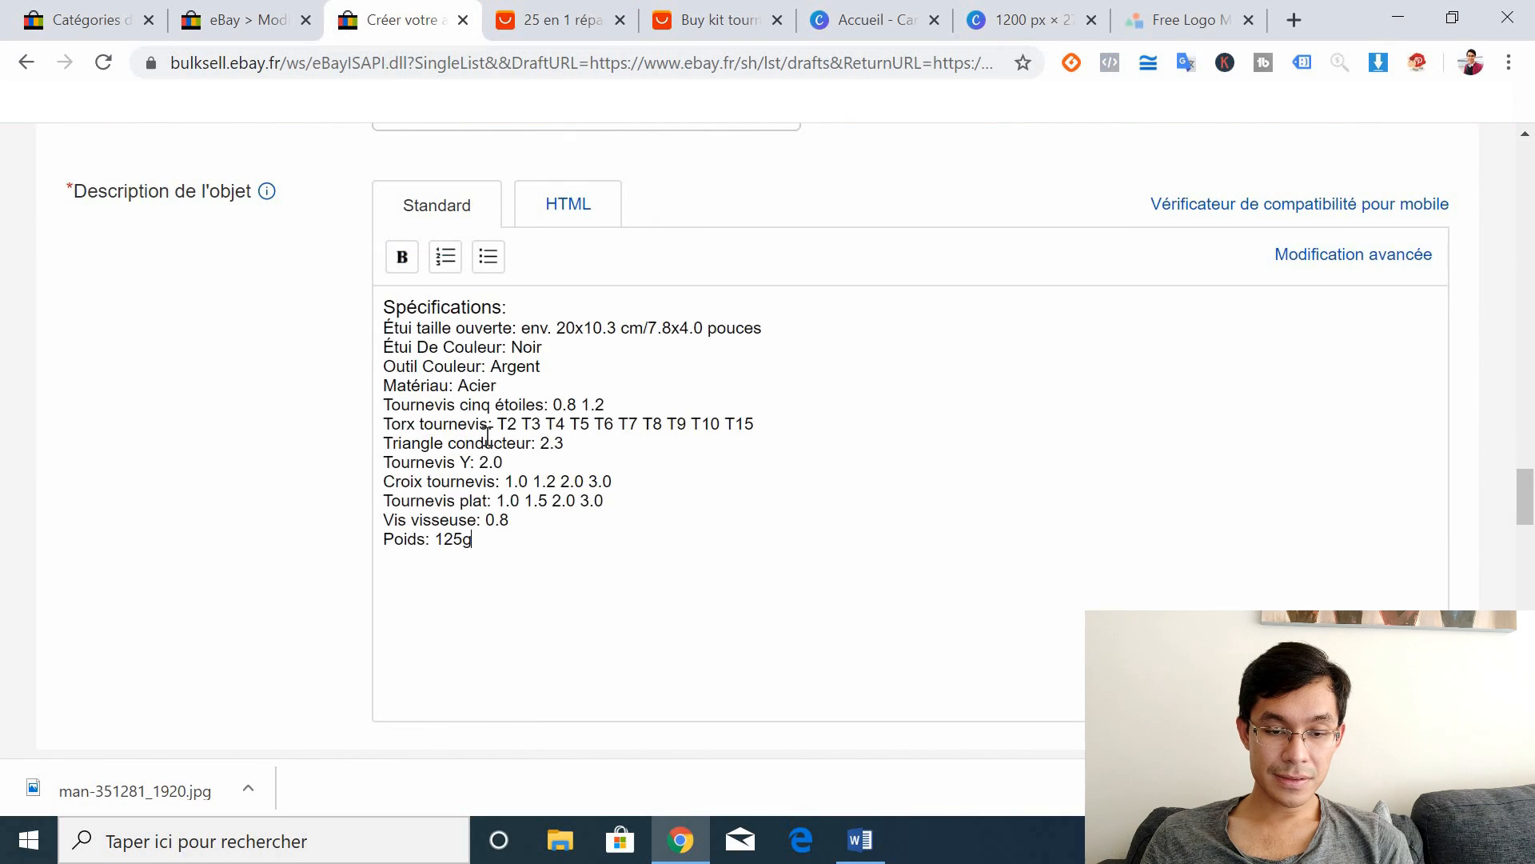
click(391, 306)
key(Return)
key(Return)
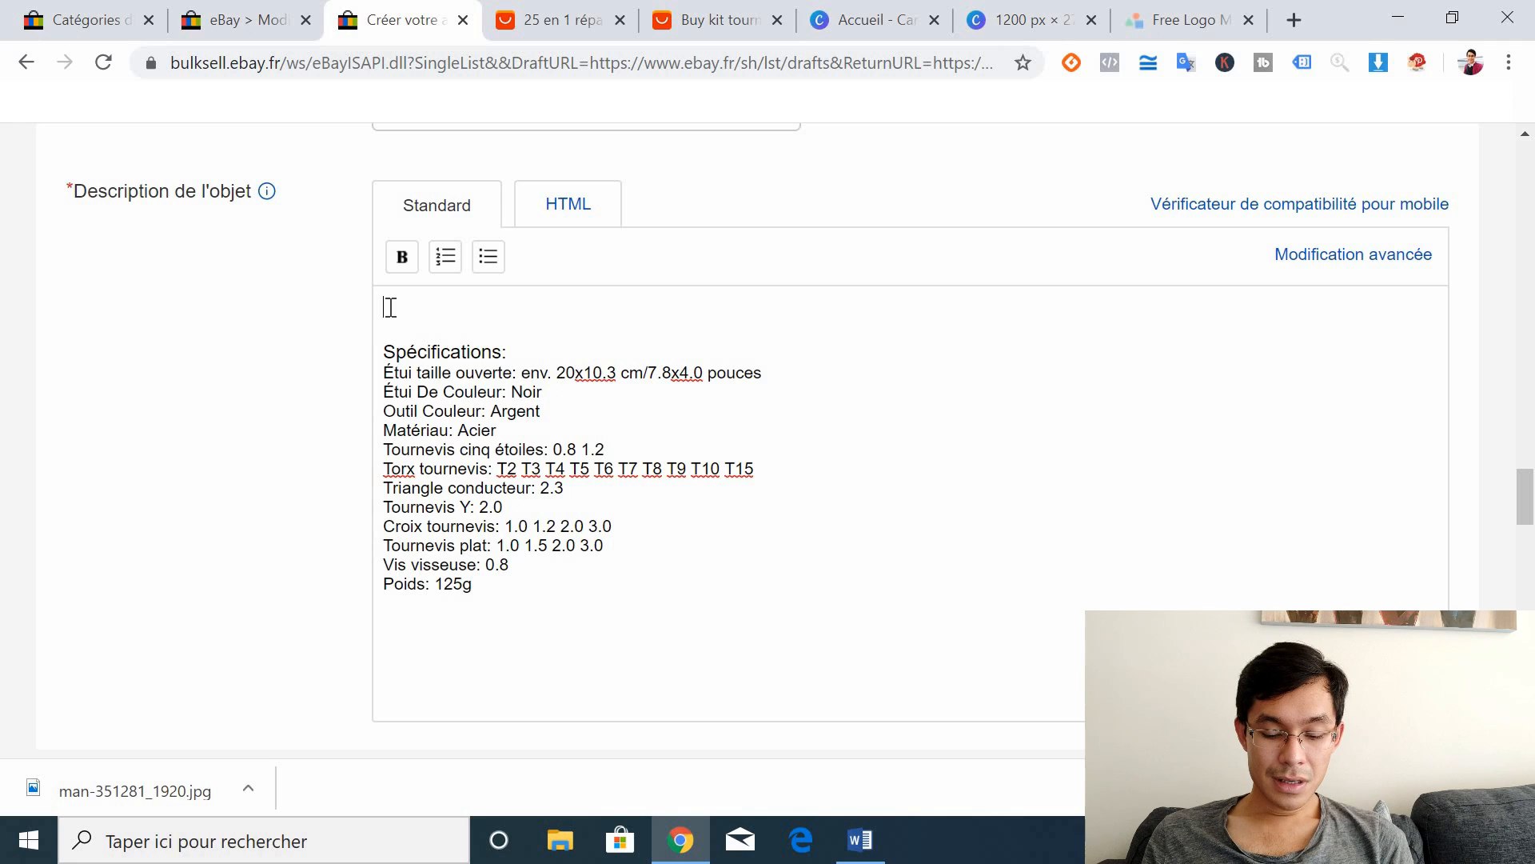
Step: Type the opening lines 'Avec kit réparez facilement vos appareils' and 'Bricolez pendant que vous…'
text(Avec kit répa)
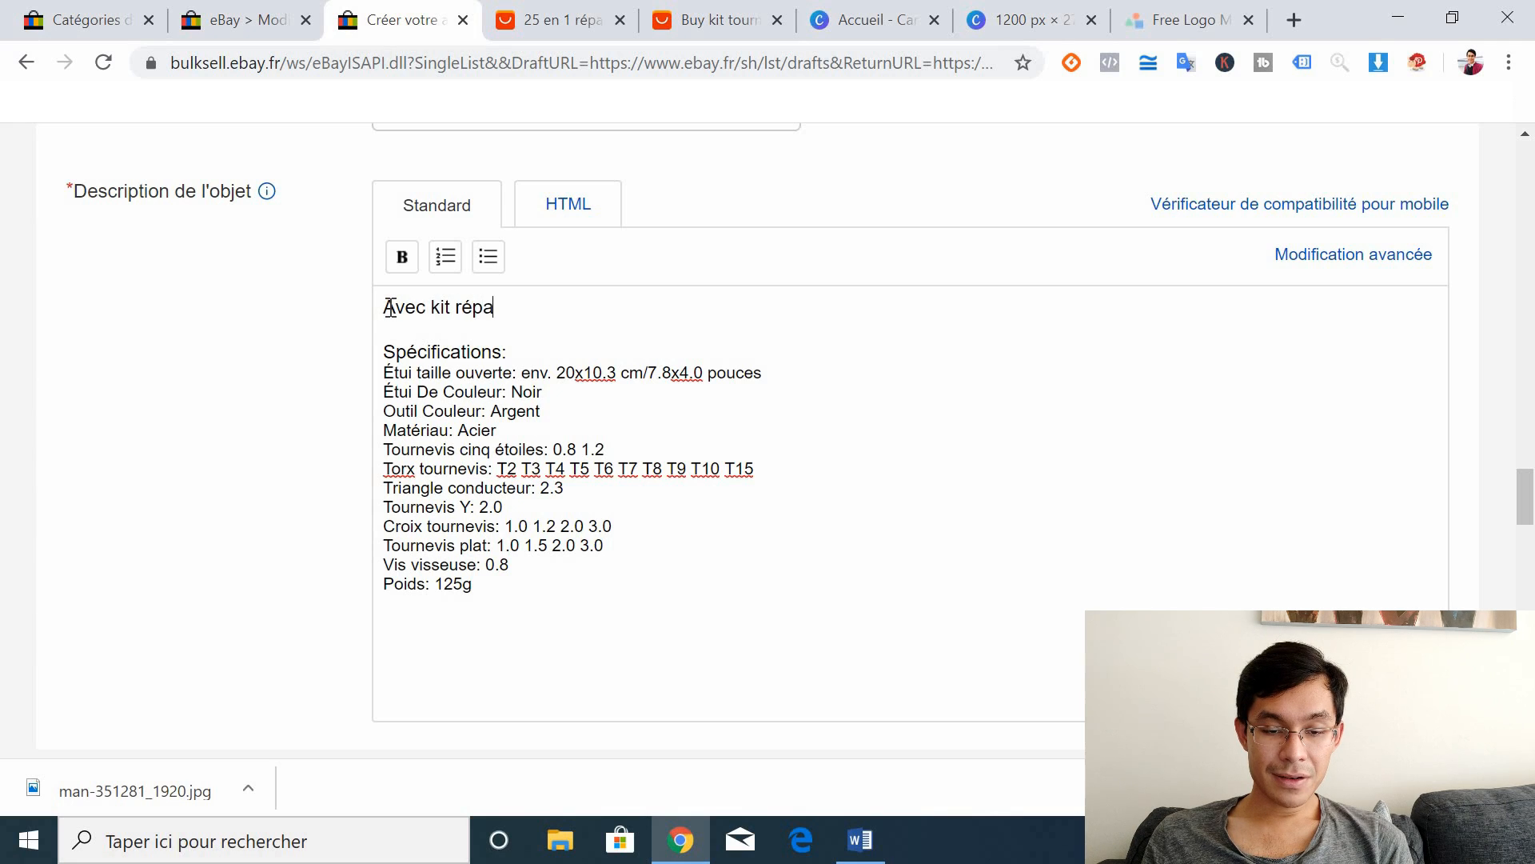
text(rez facilement)
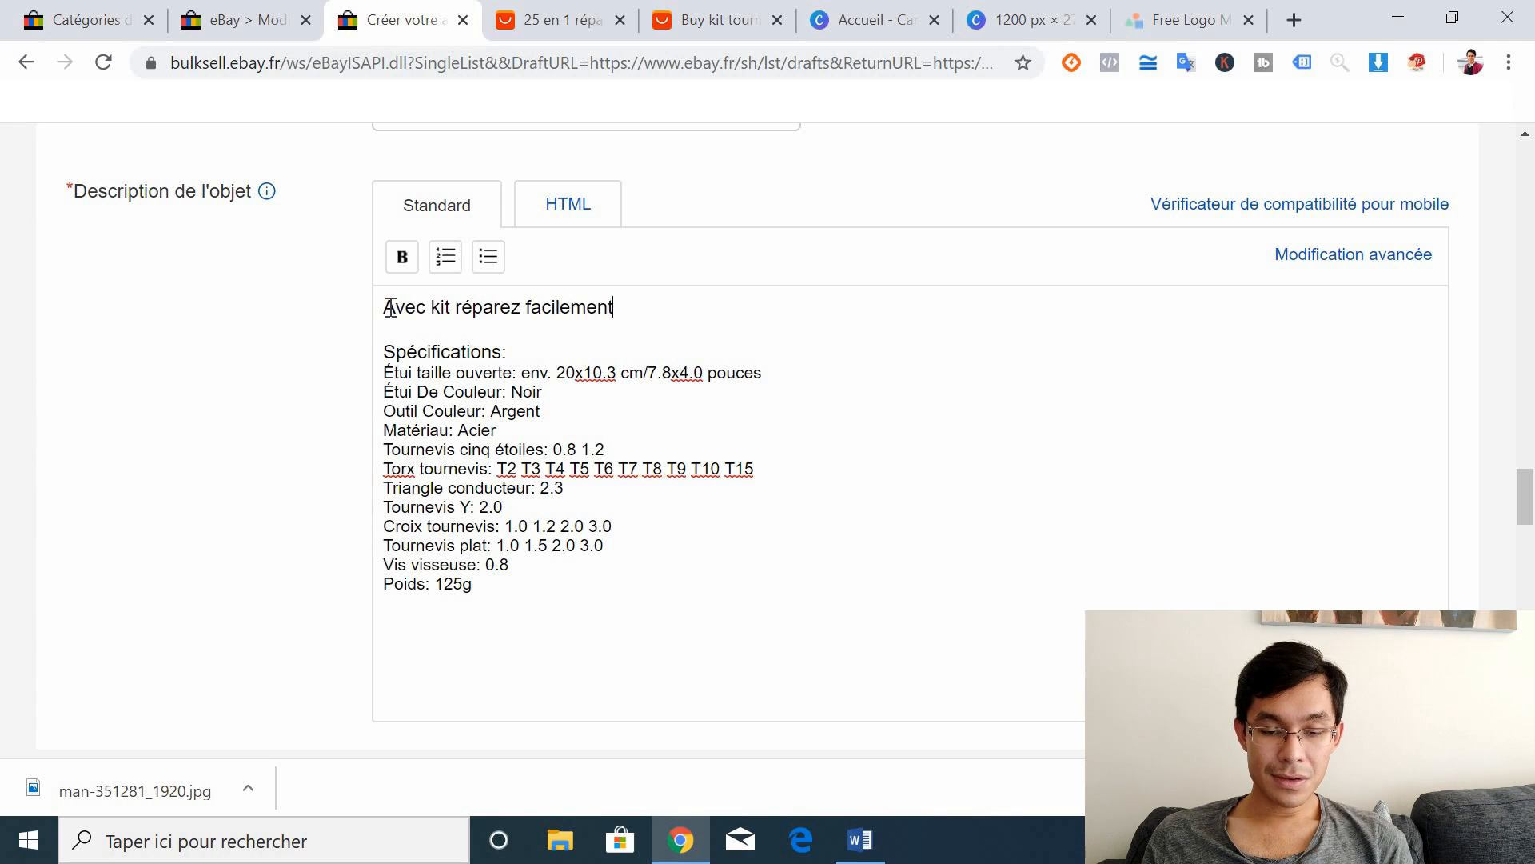
text( vos appareil)
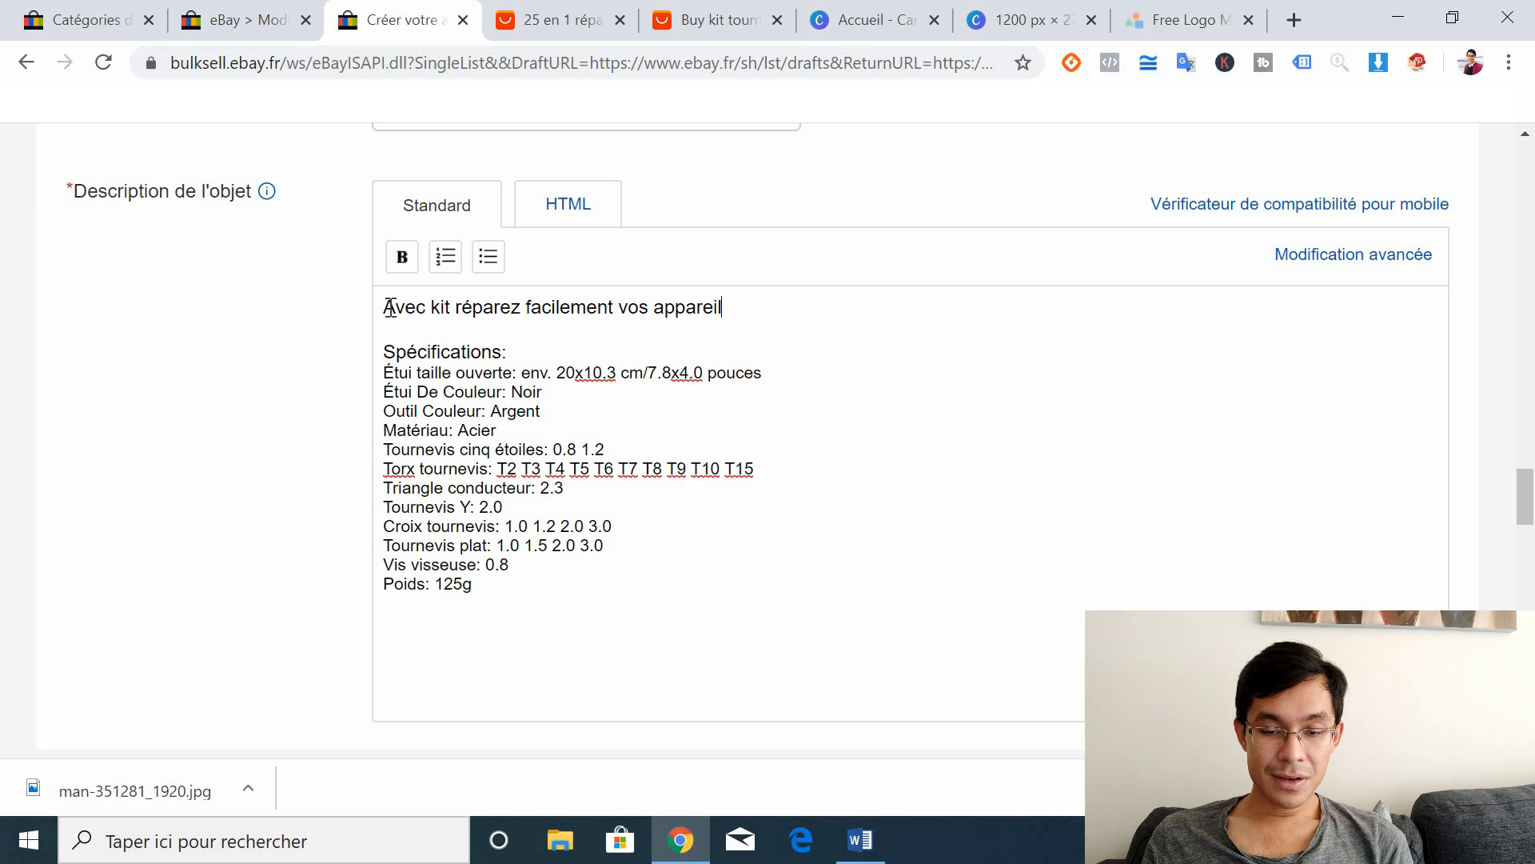
text(s)
key(Return)
key(Return)
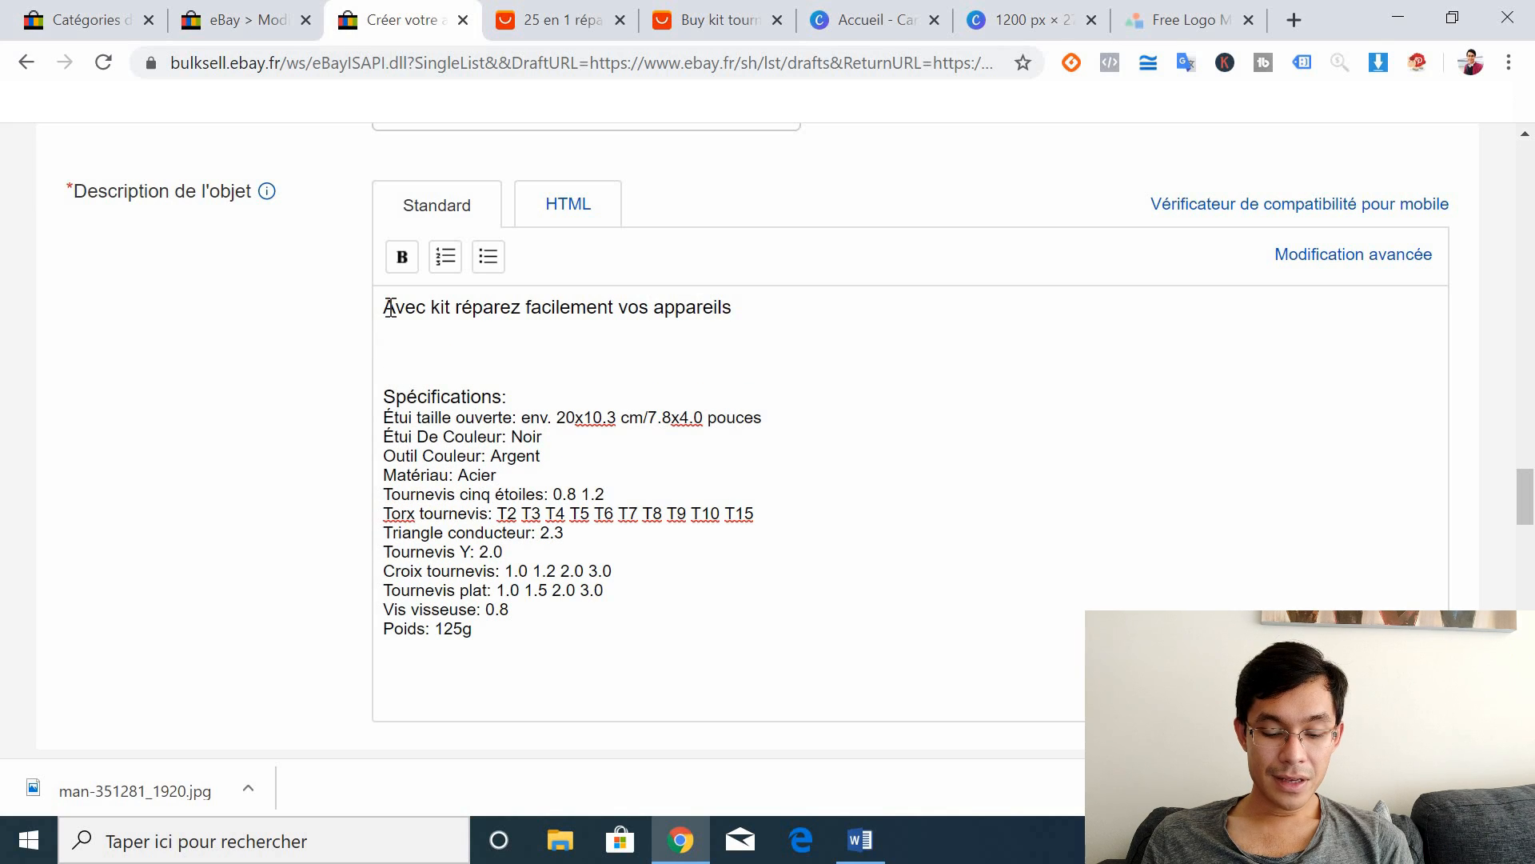
text(Bricolez)
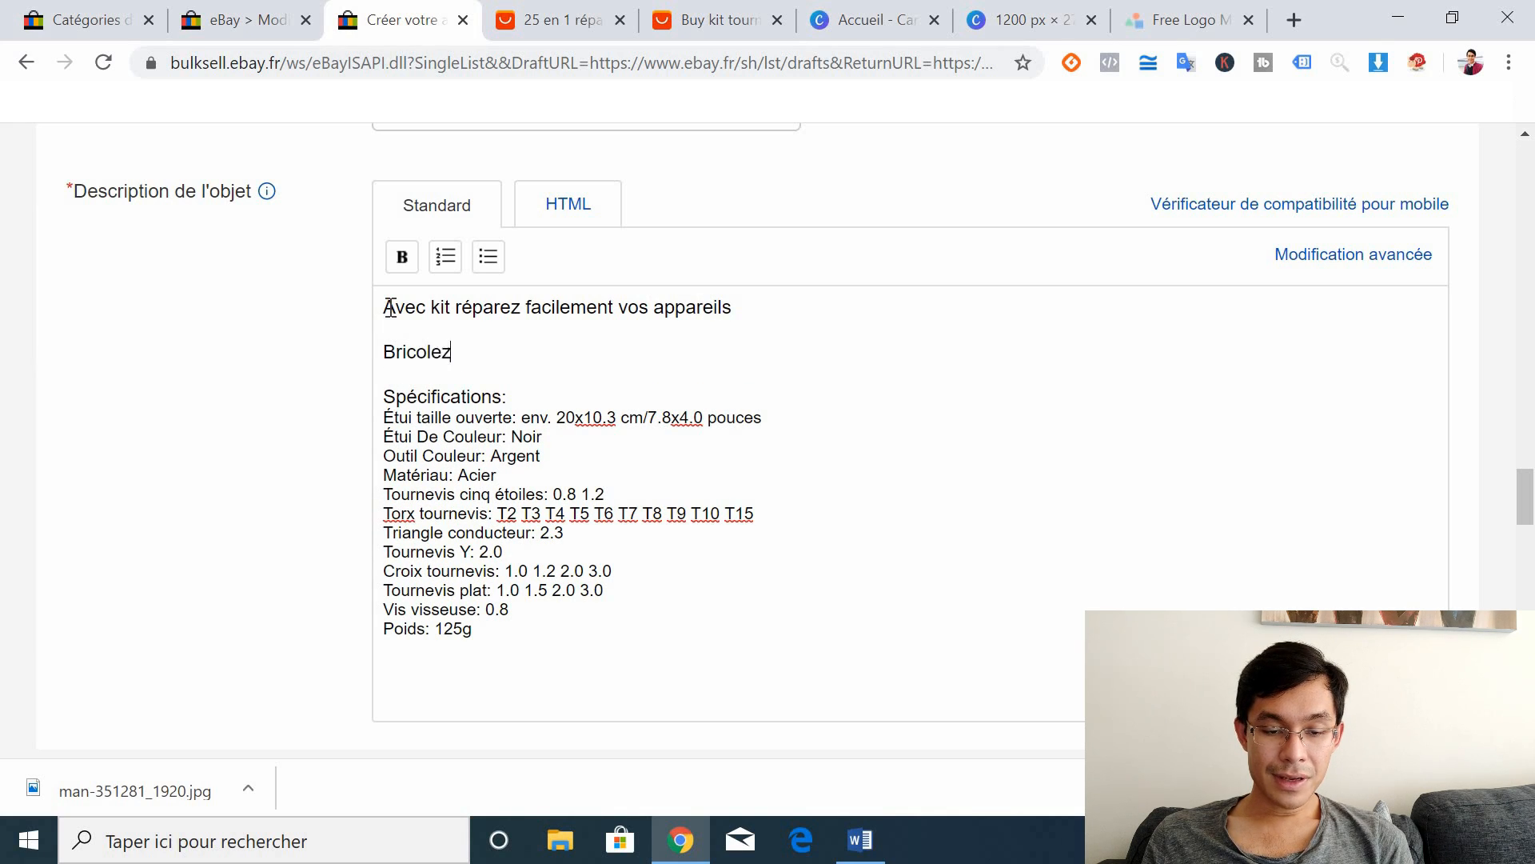
text( pendant que vous )
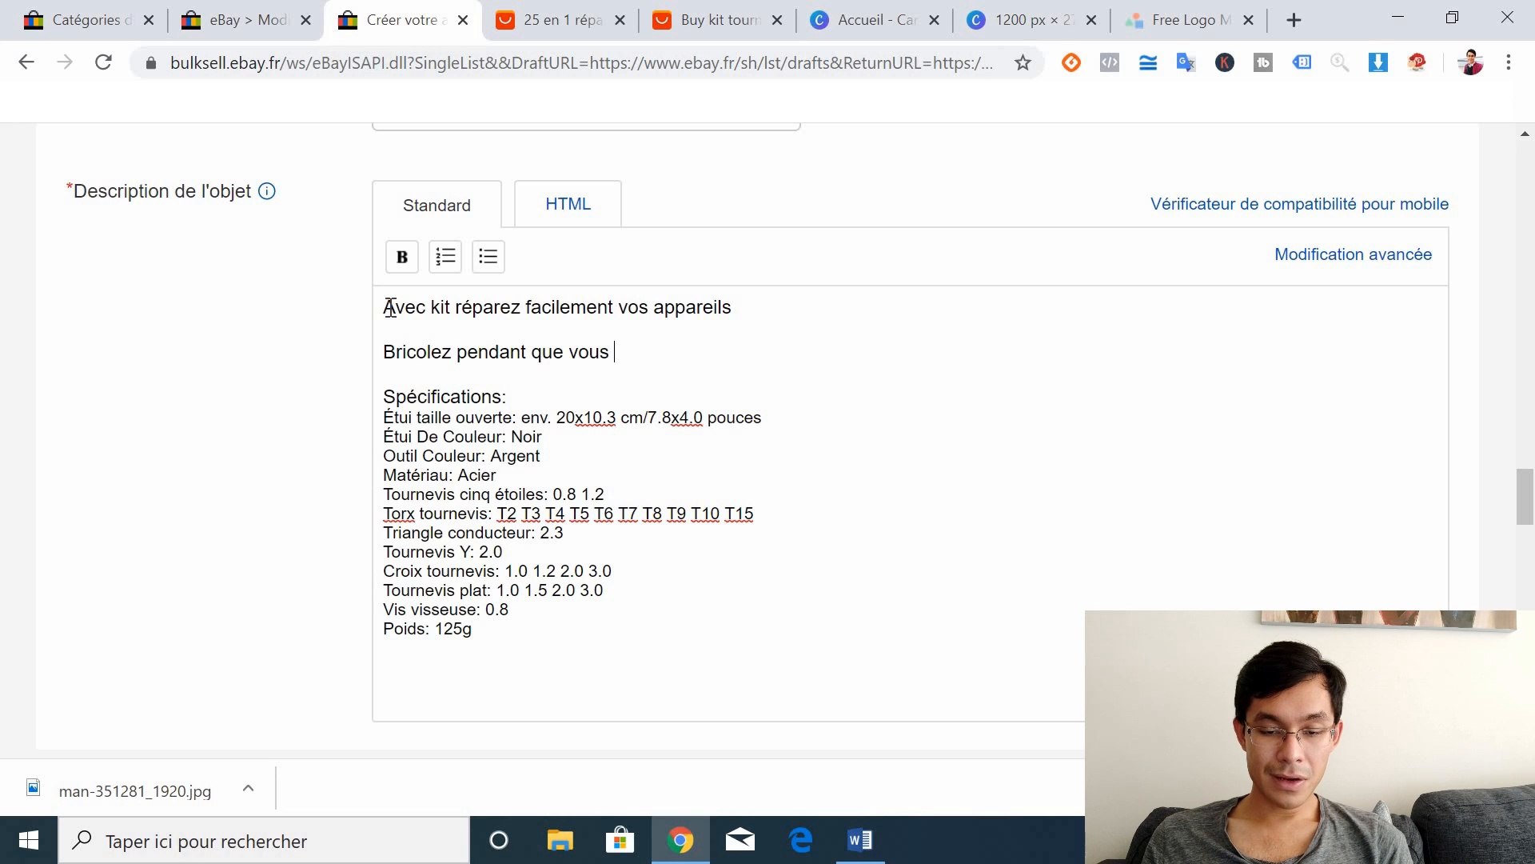
text(vo)
key(BackSpace)
text(voa)
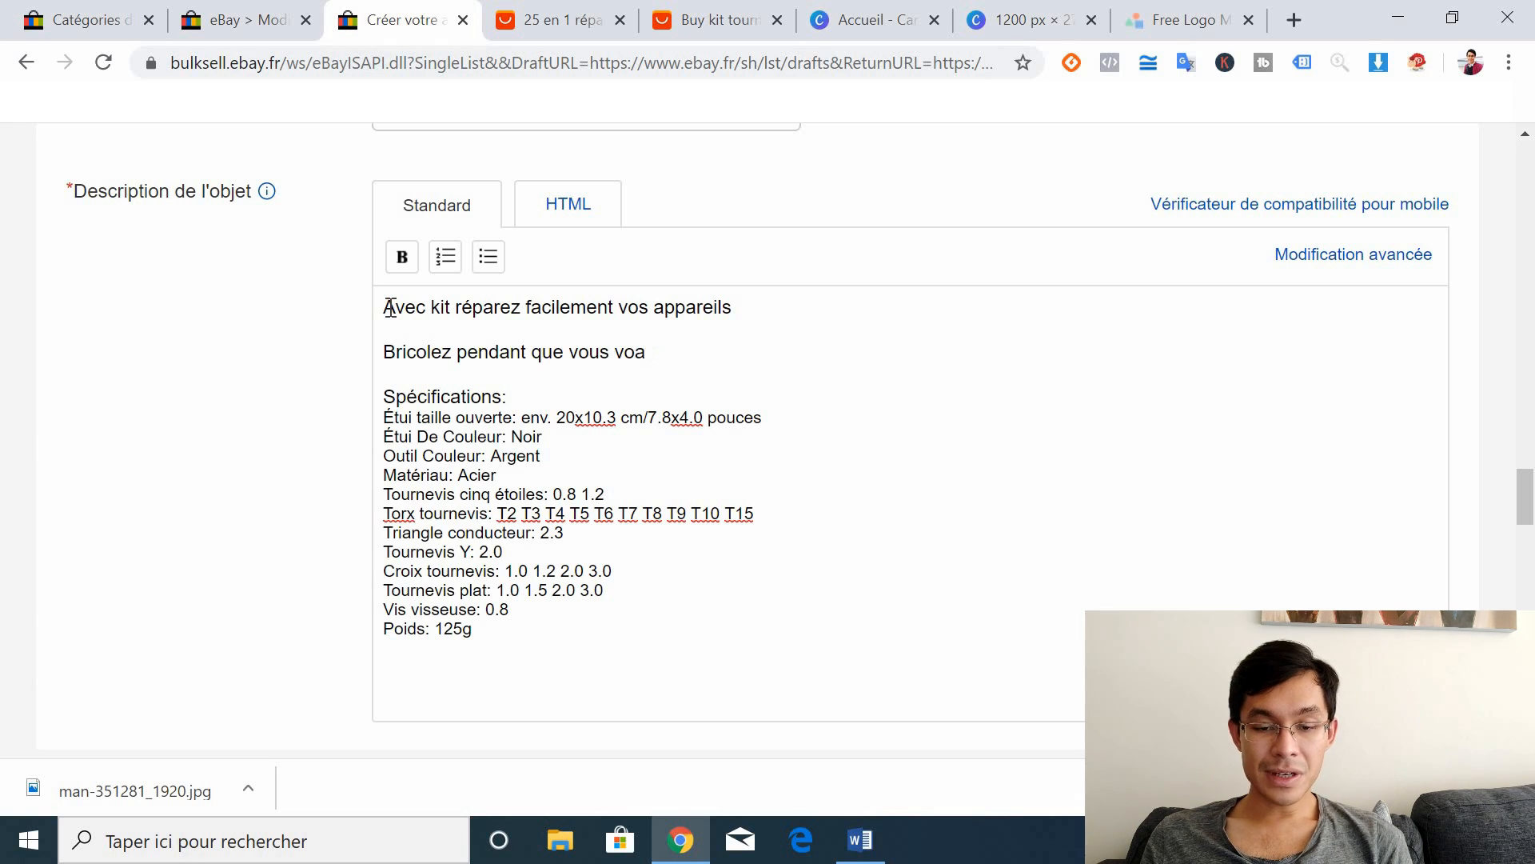
text(yyagez)
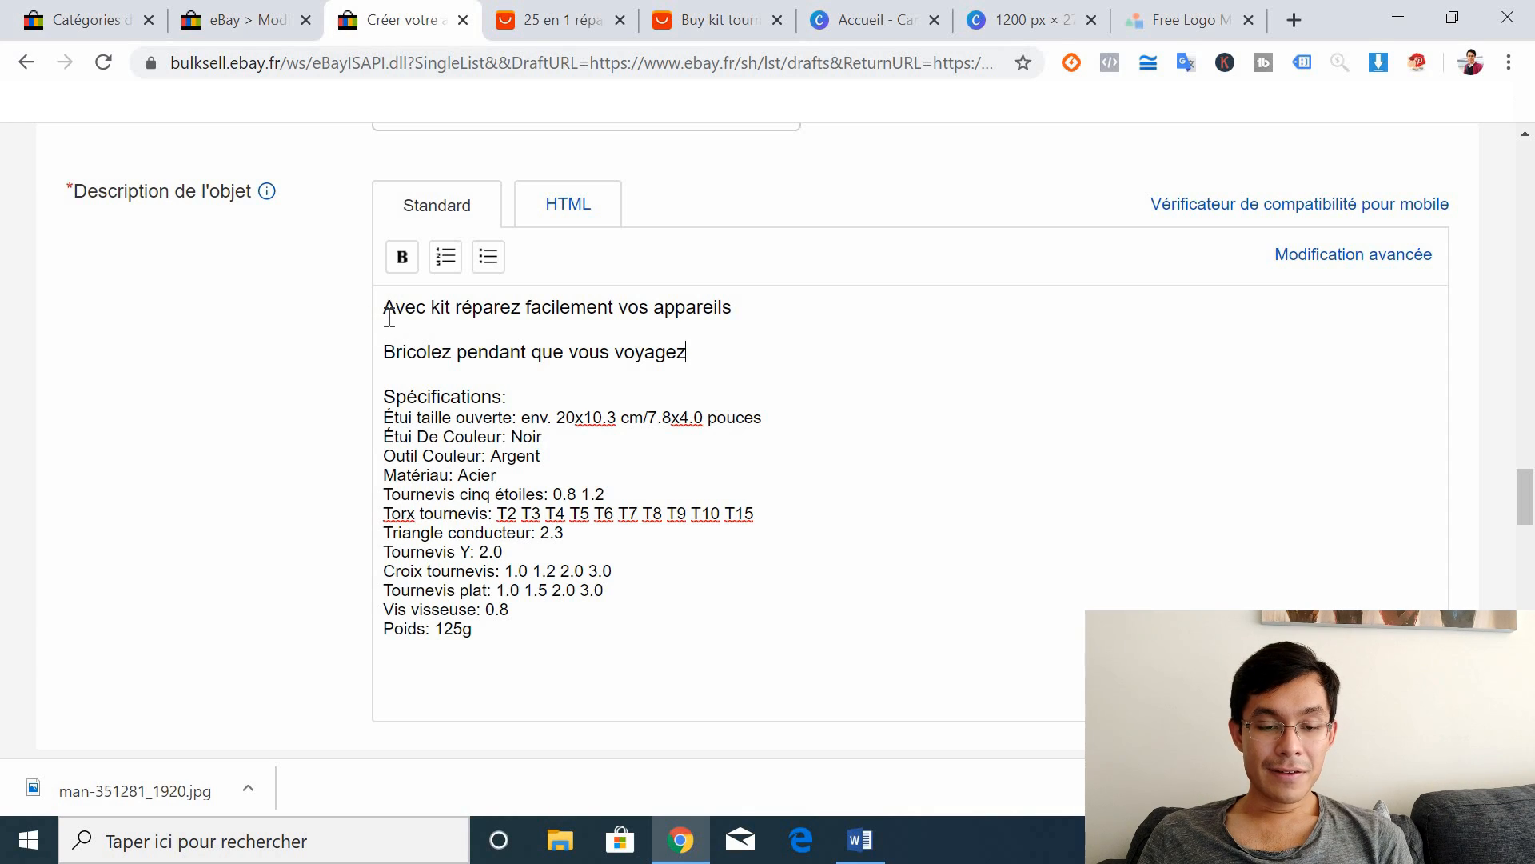
Step: Insert 'ce' before 'kit' in the opening sentence
drag(390, 309, 625, 632)
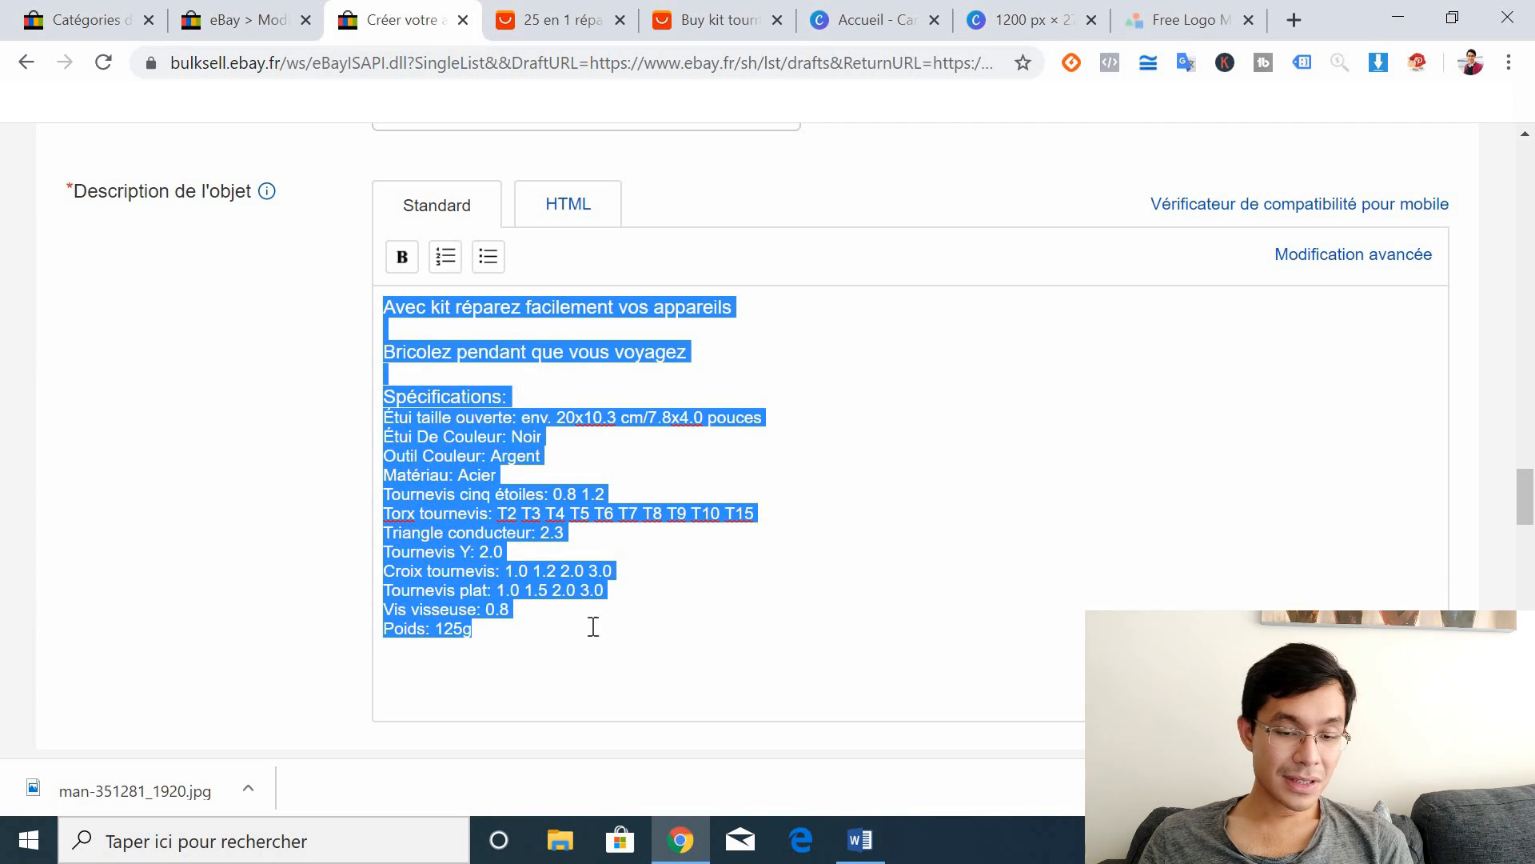
click(534, 630)
shift+click(413, 330)
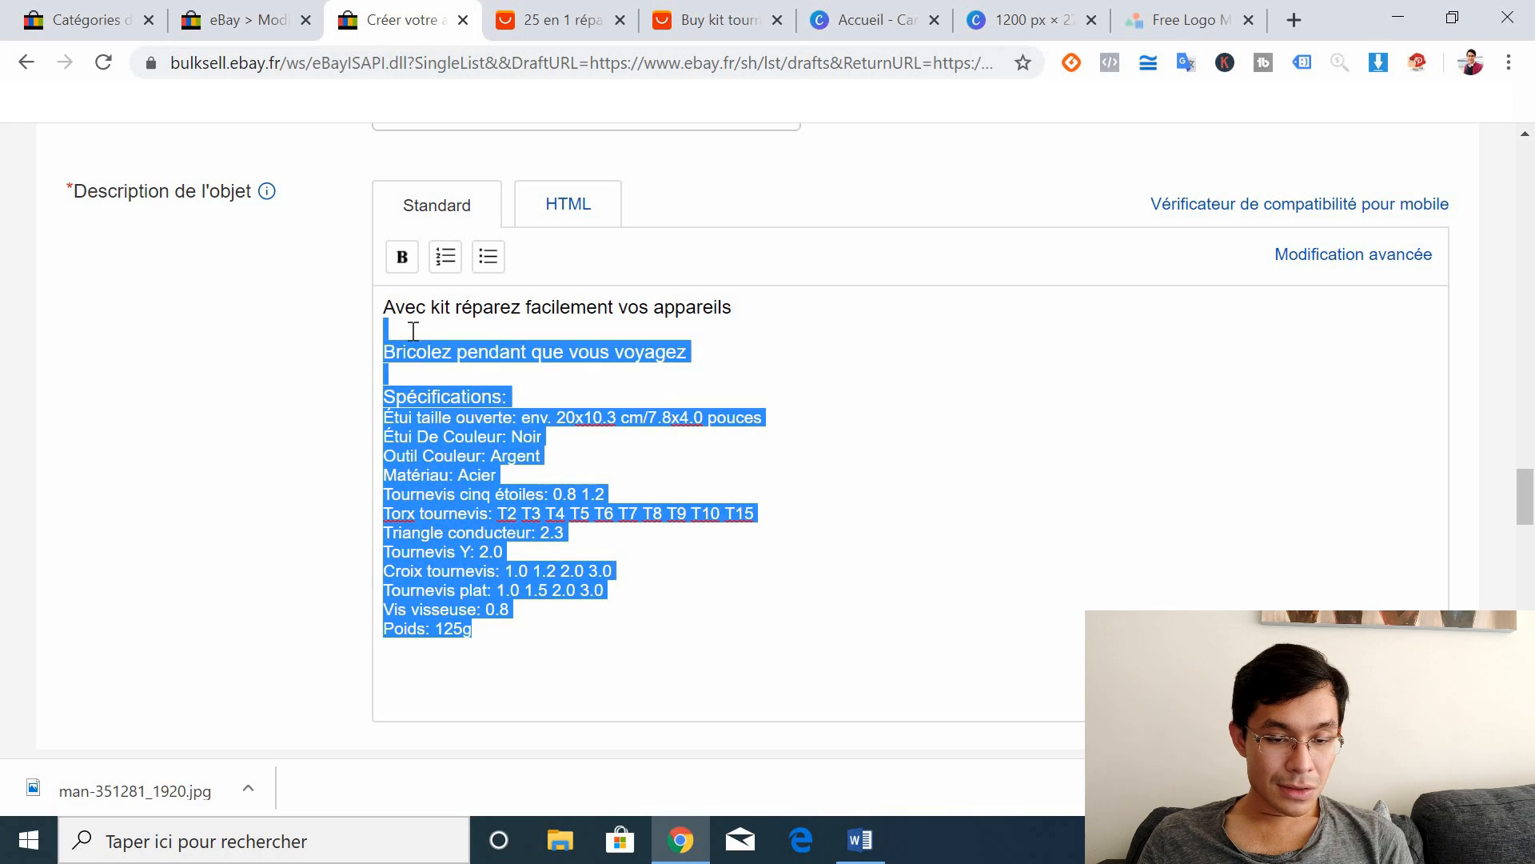
drag(385, 309, 731, 357)
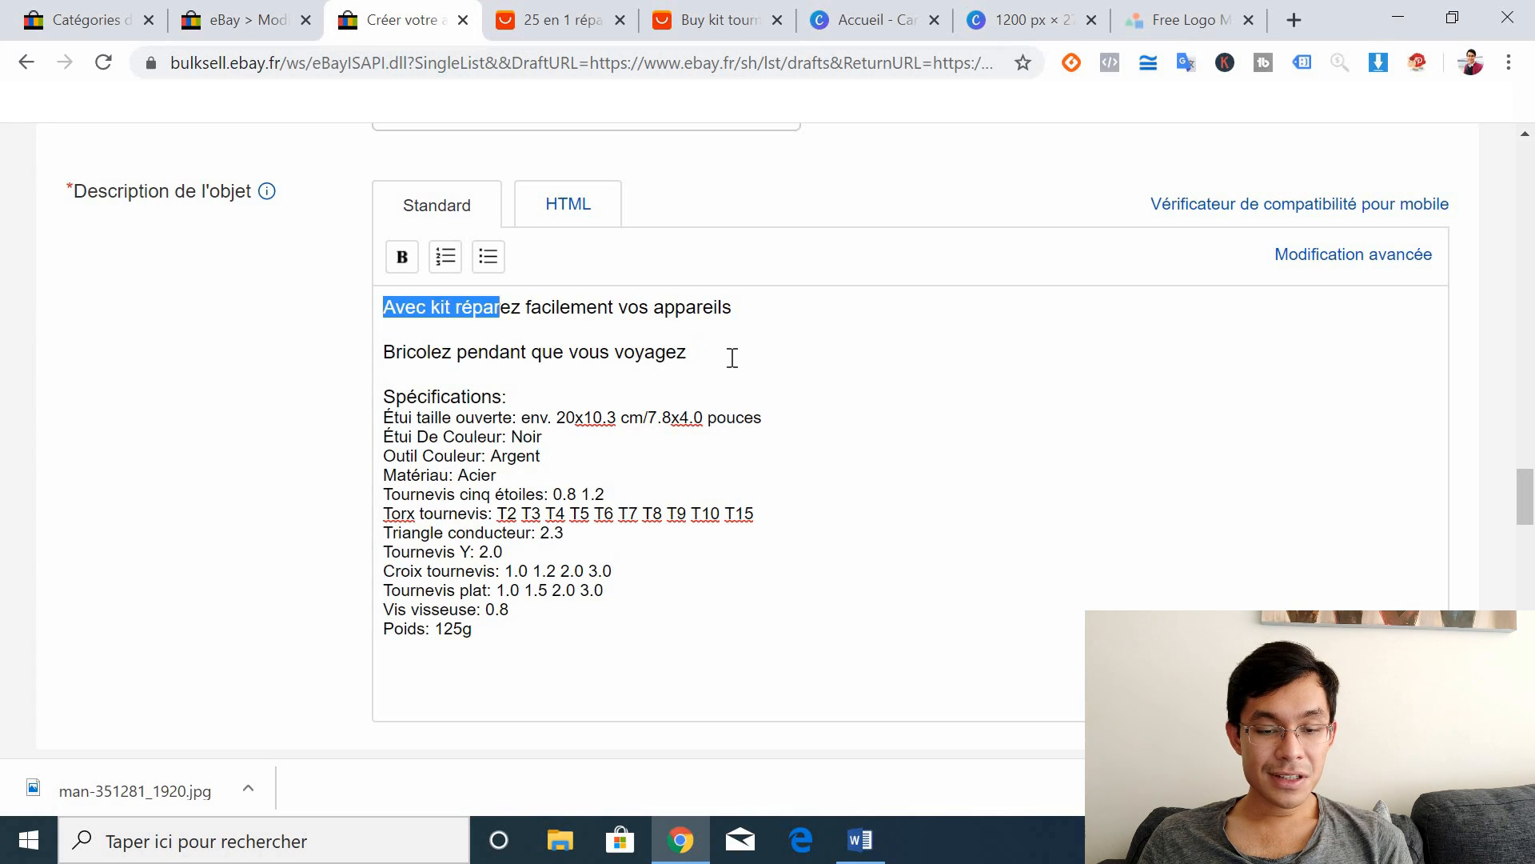
click(429, 307)
text(ce)
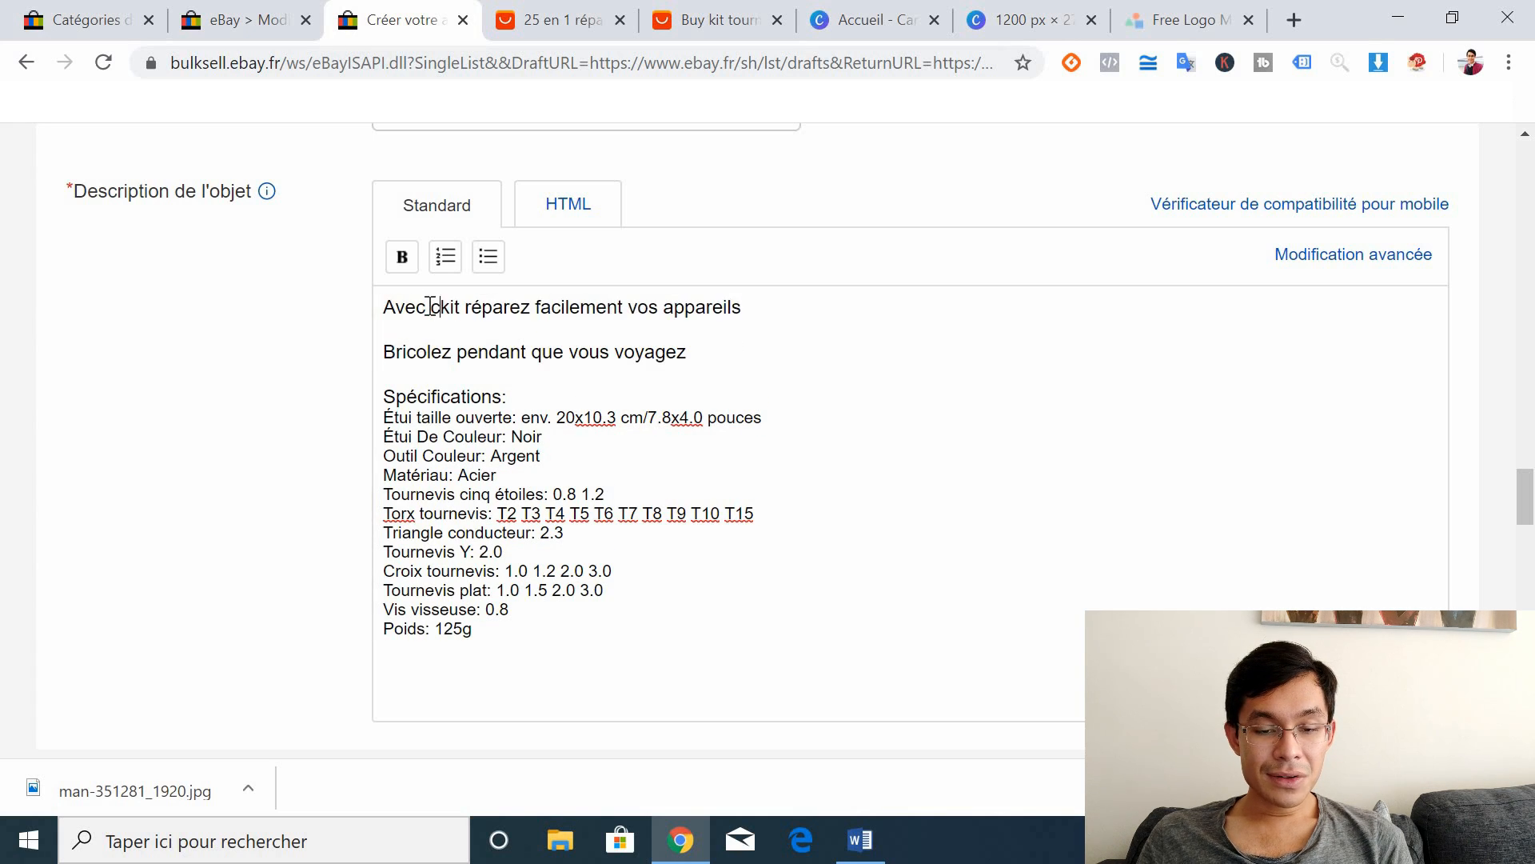
Step: Add the line 'Très léger…grâce à son étui design' below the Bricolez line
click(722, 353)
key(Return)
key(Return)
text(Très)
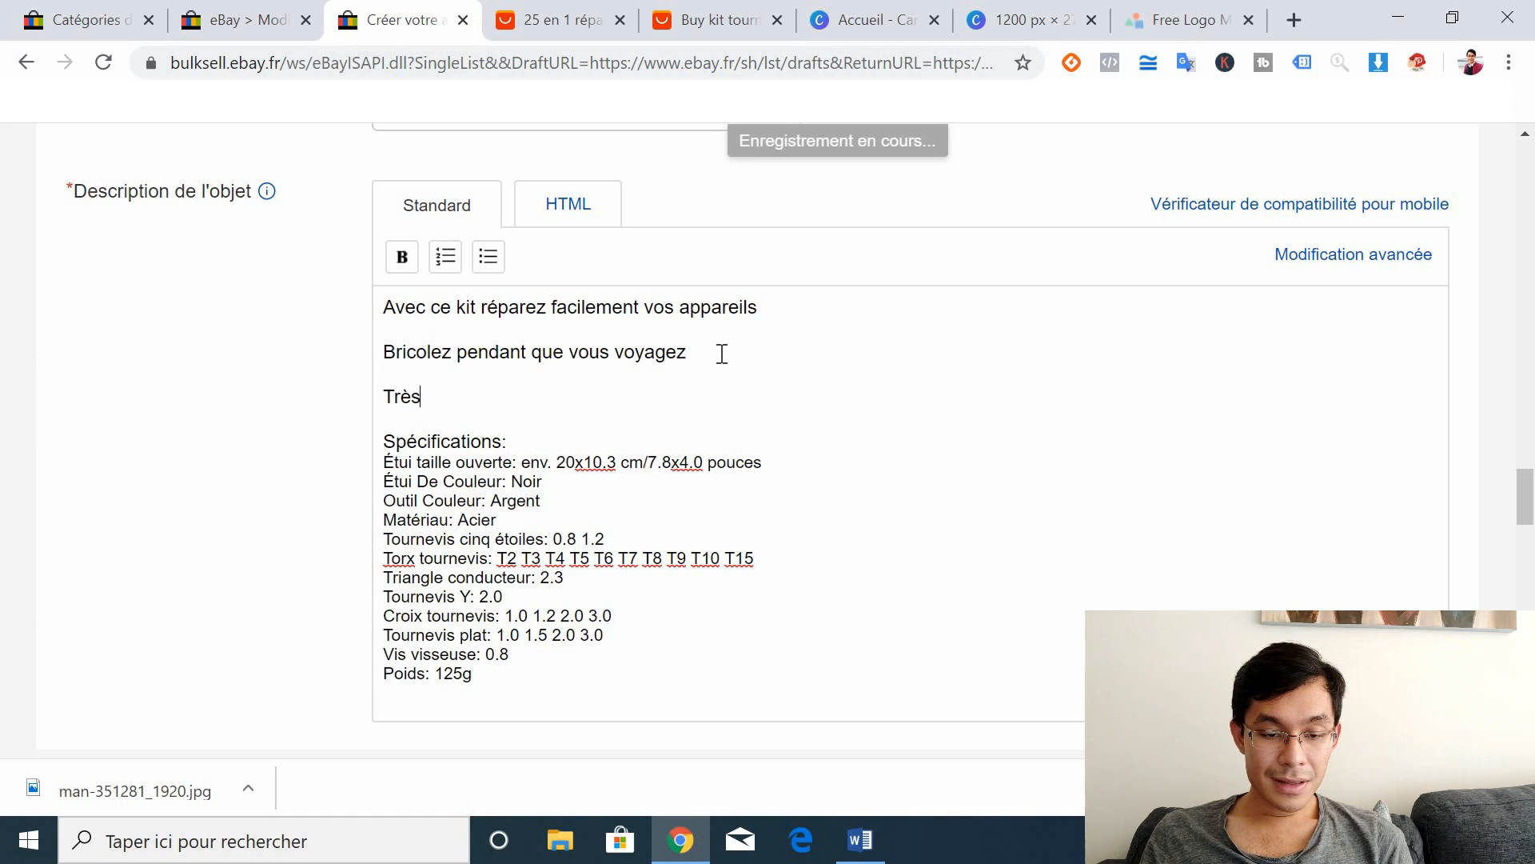
text( léger, tient g)
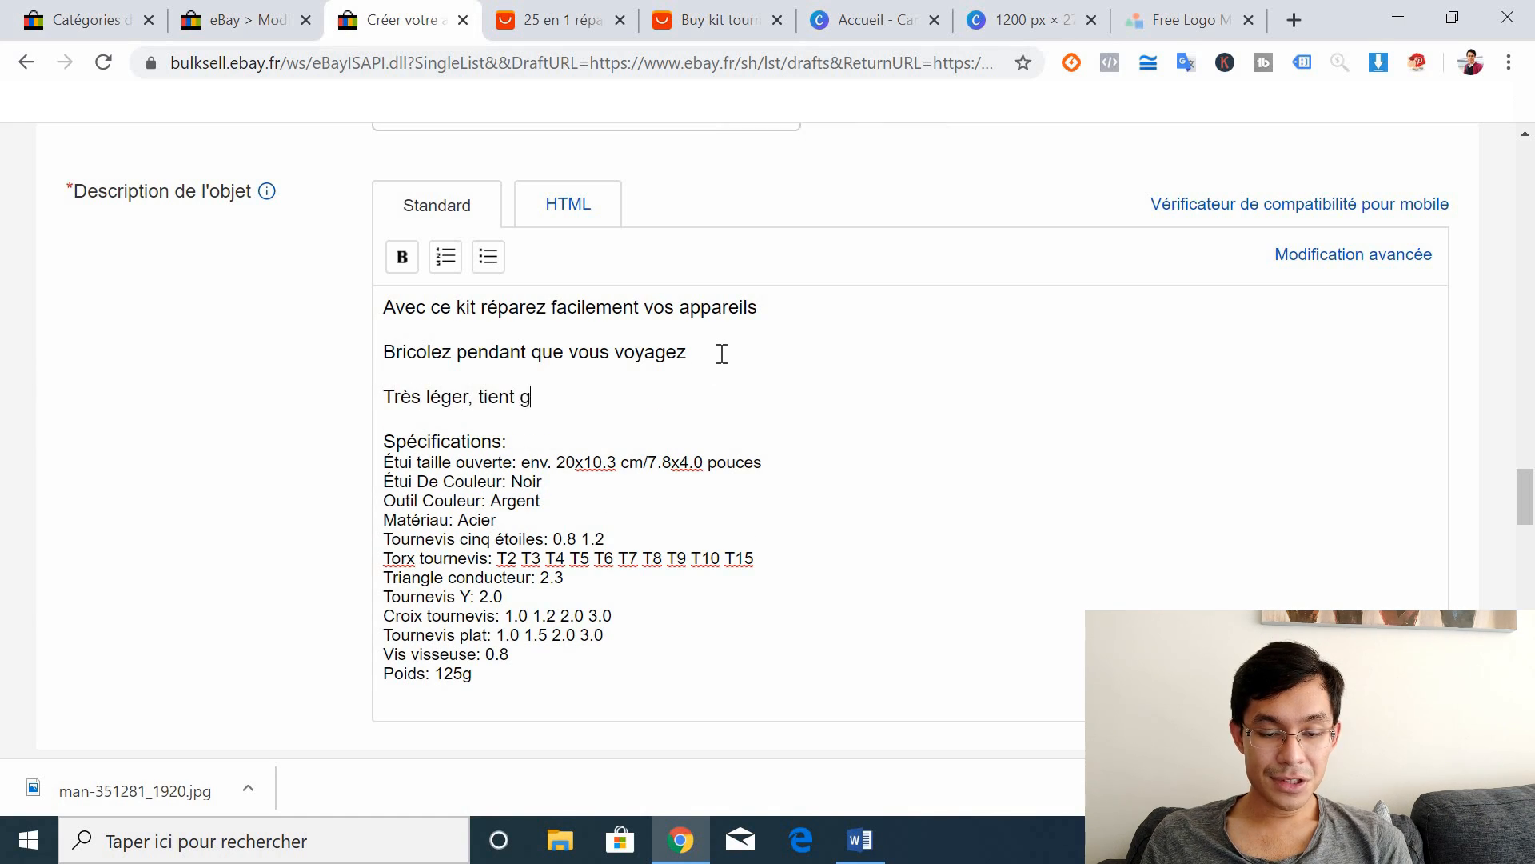
key(BackSpace)
text(dans la poche g)
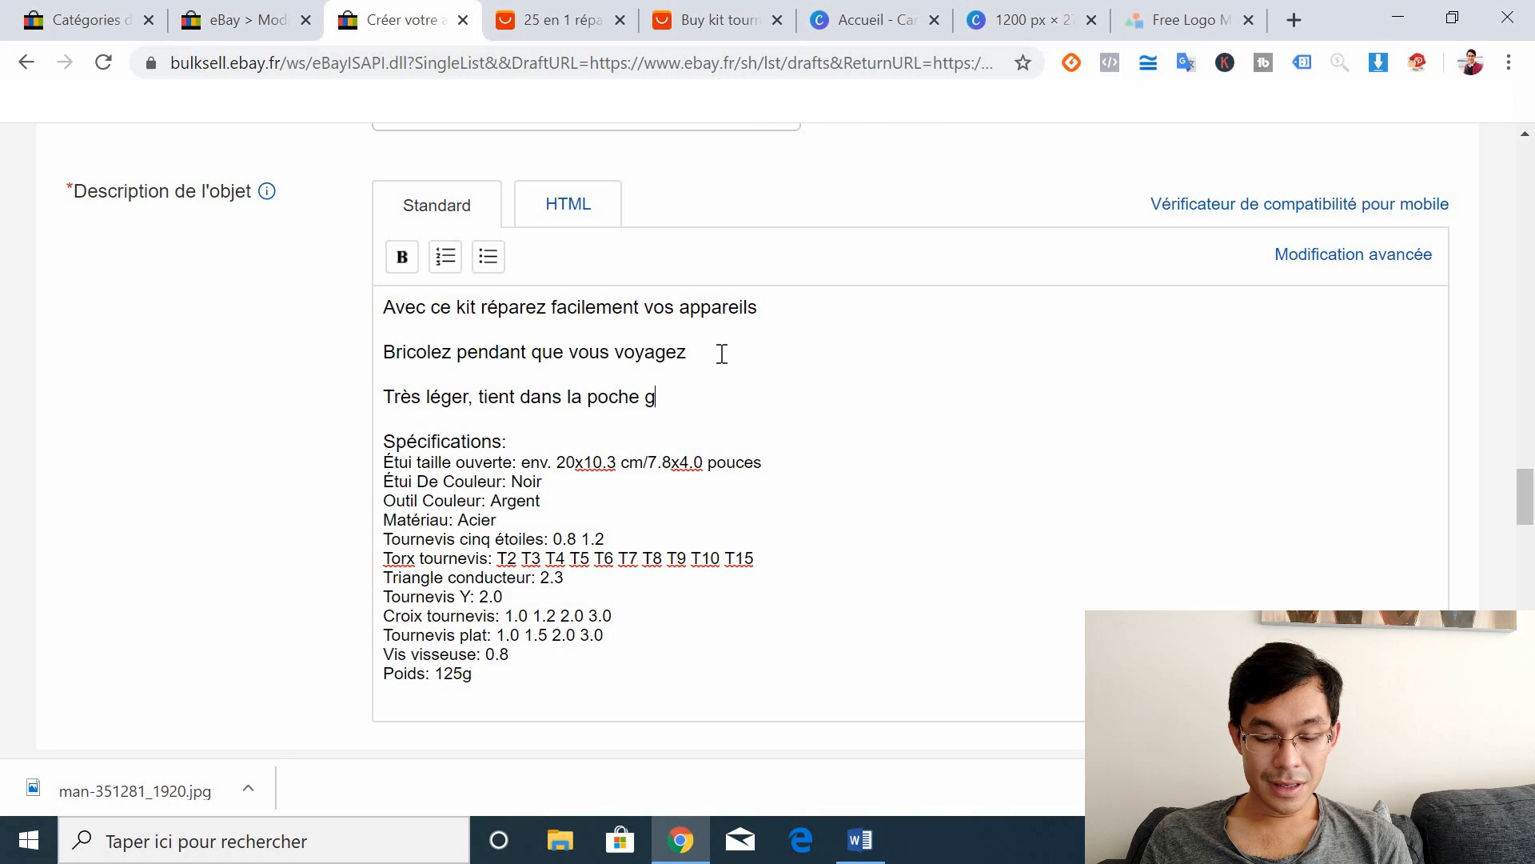
text(râc eà so)
key(BackSpace)
key(BackSpace)
key(BackSpace)
key(BackSpace)
key(BackSpace)
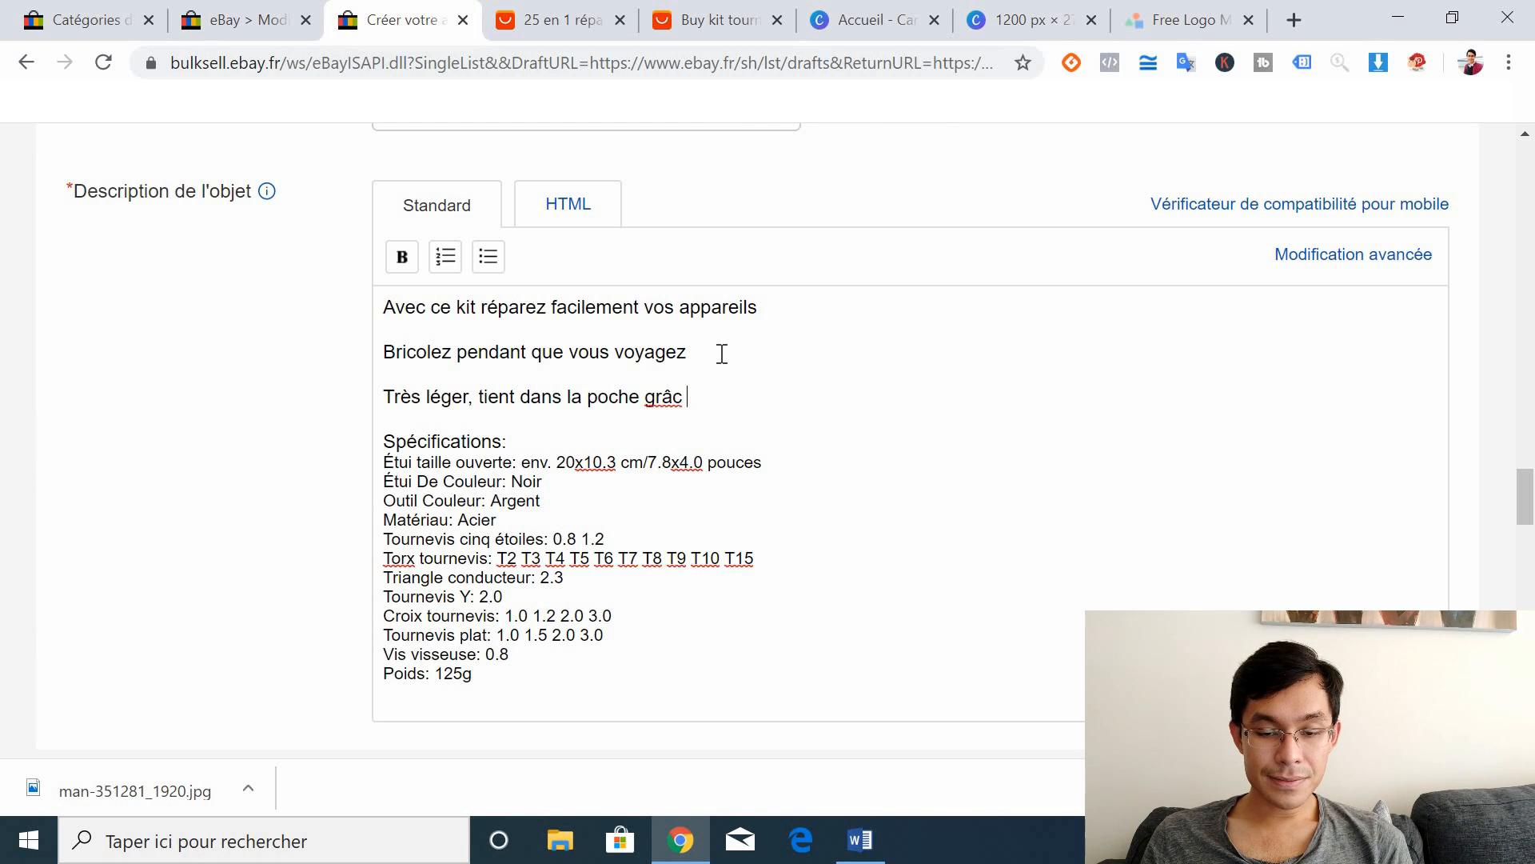
text(à son étui de)
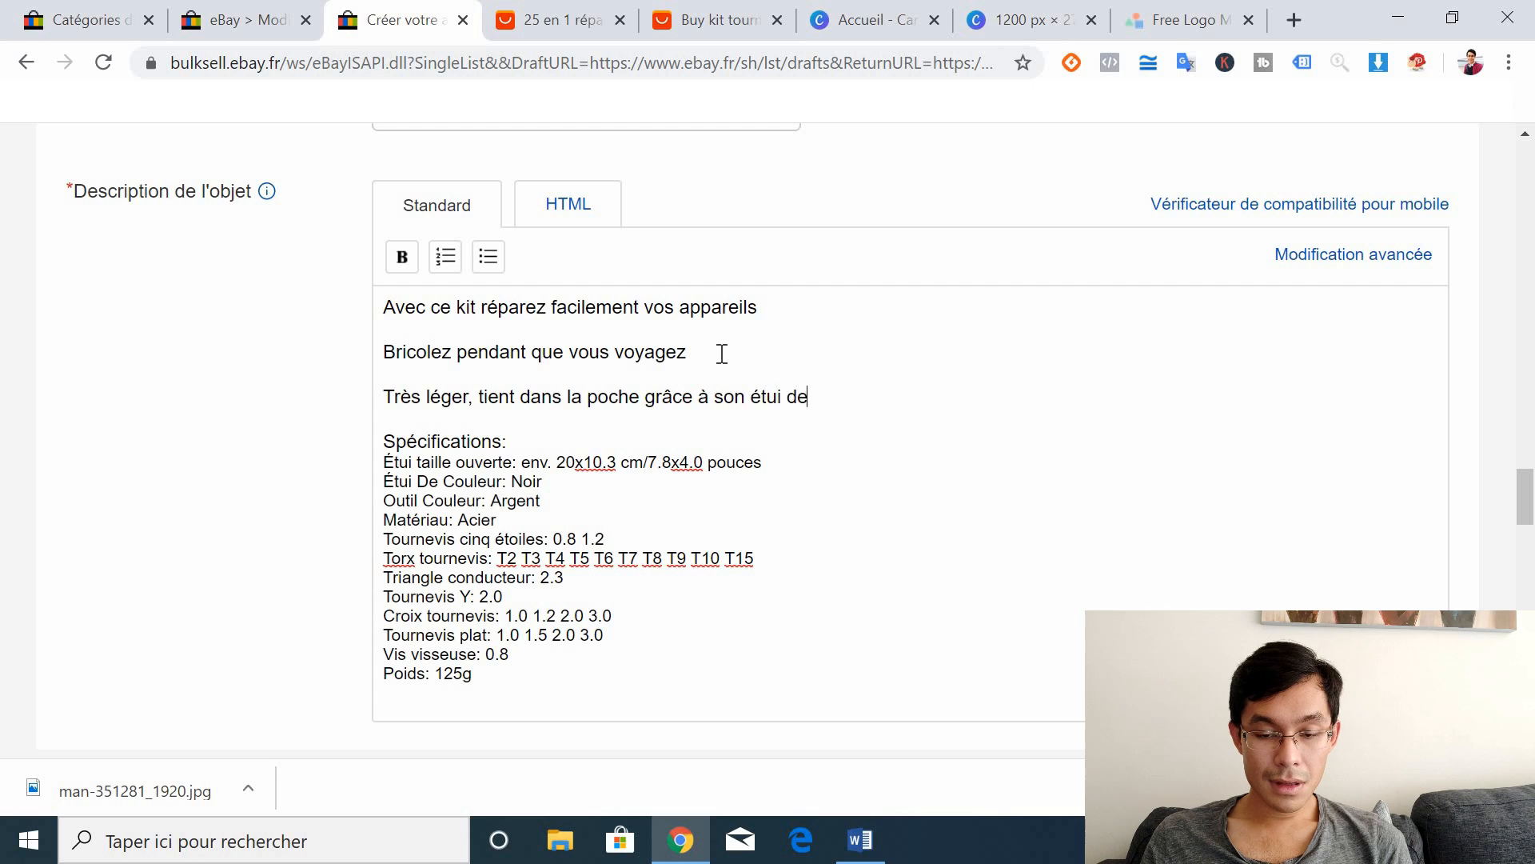
text(sign)
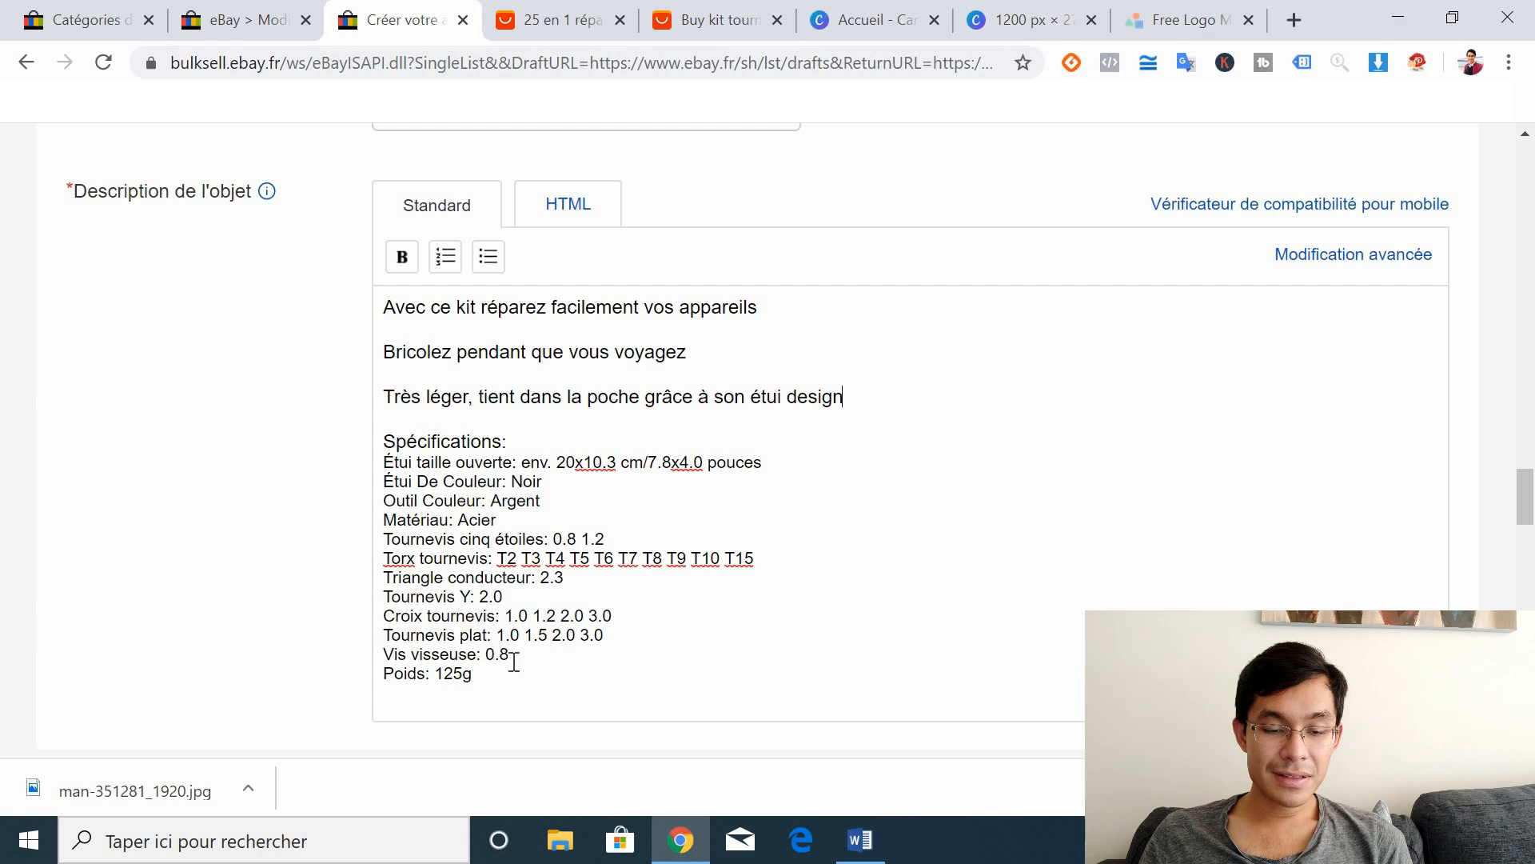
drag(496, 678, 365, 459)
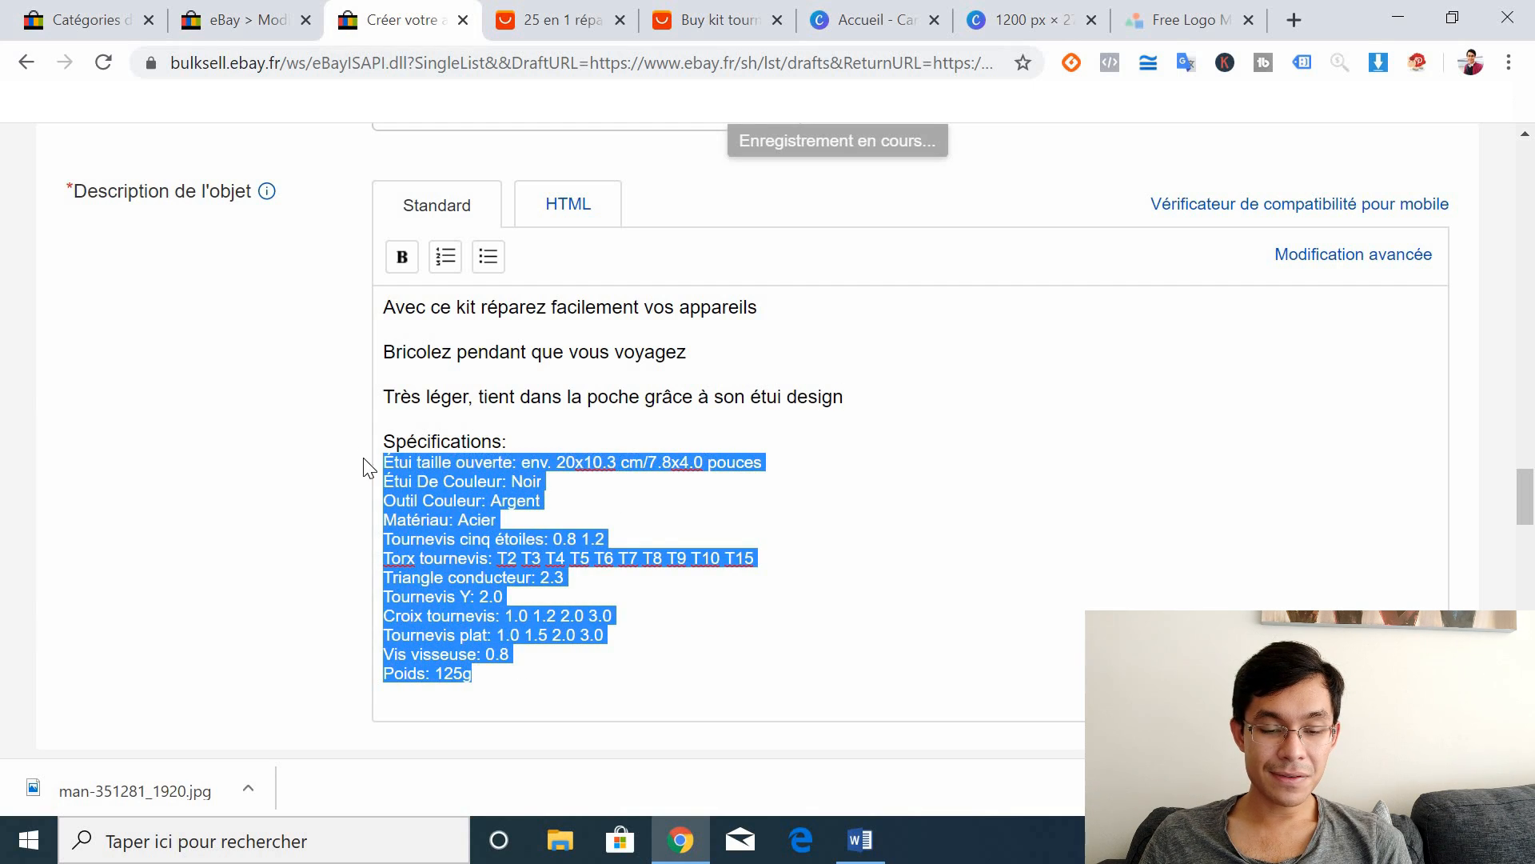
click(504, 529)
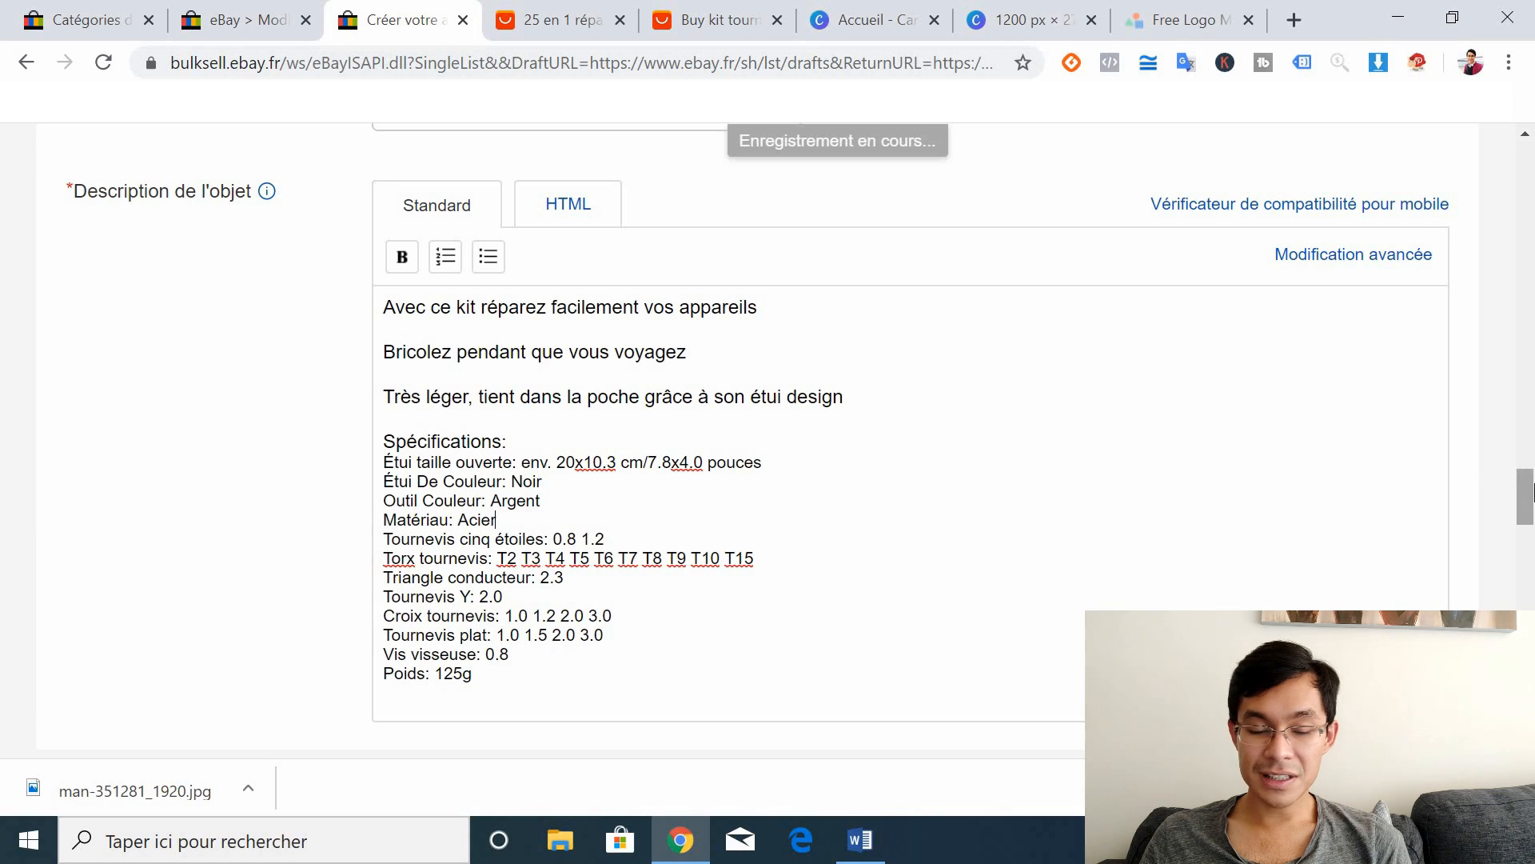
Step: Append 'Garantie 1 an, retour 30 jours gratuit' after Poids: 125g
scroll(1528, 494, down, 1)
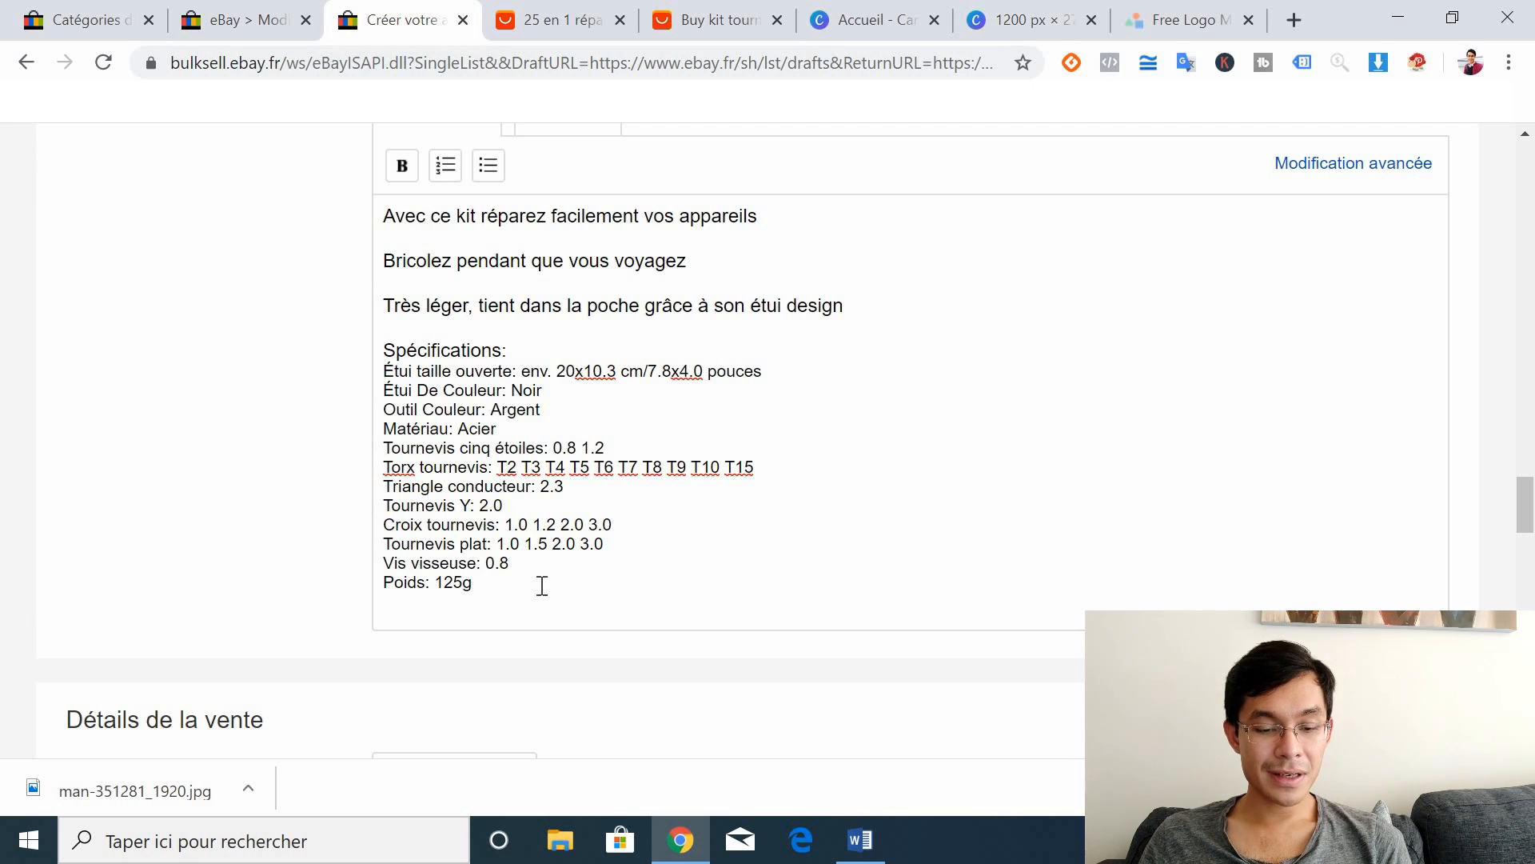
key(Return)
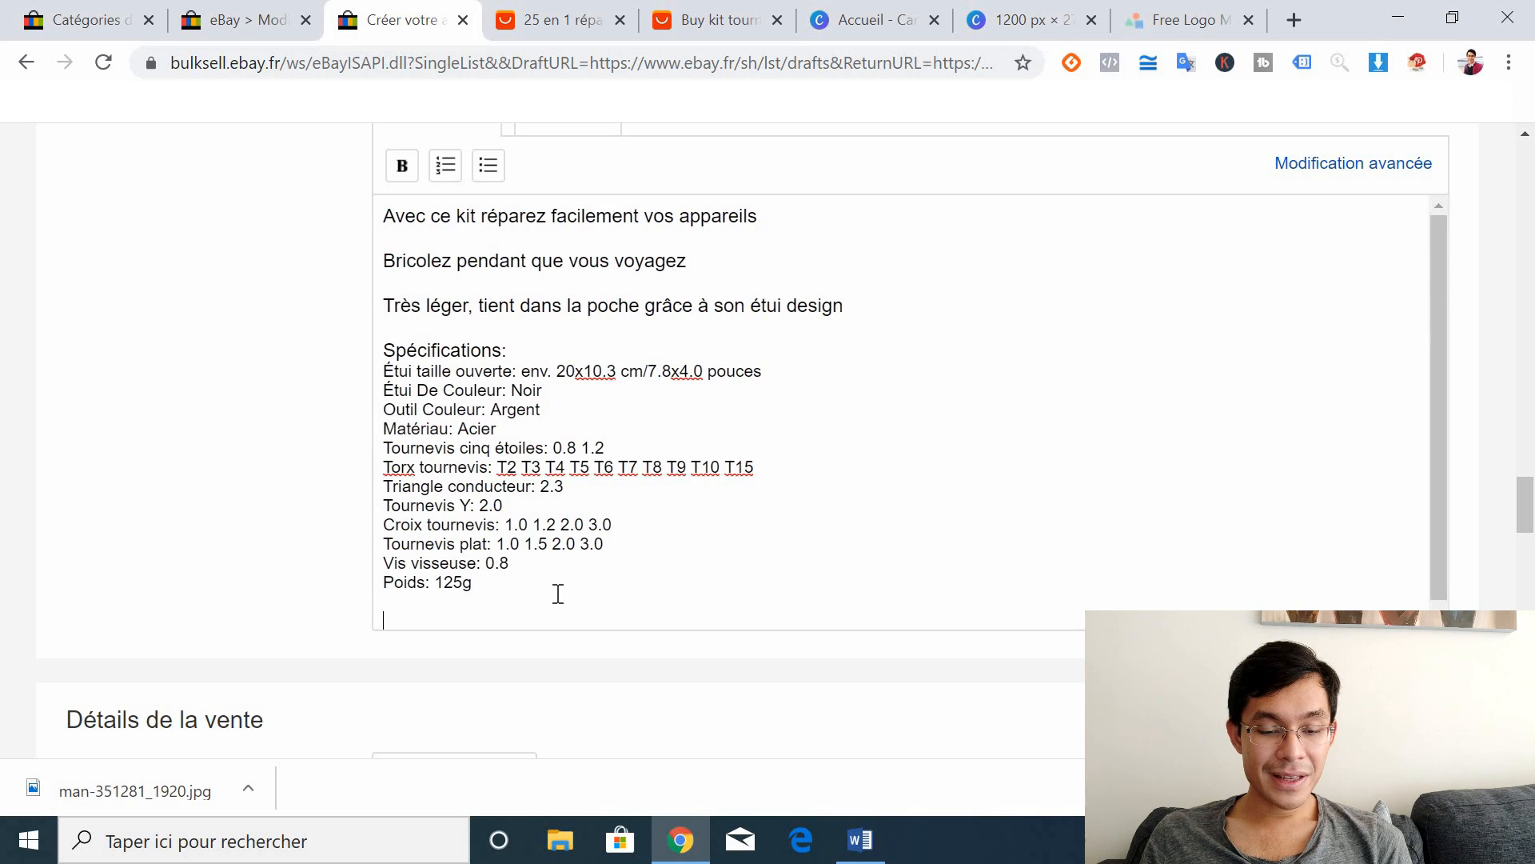
drag(1436, 368, 1451, 473)
text(Garanti)
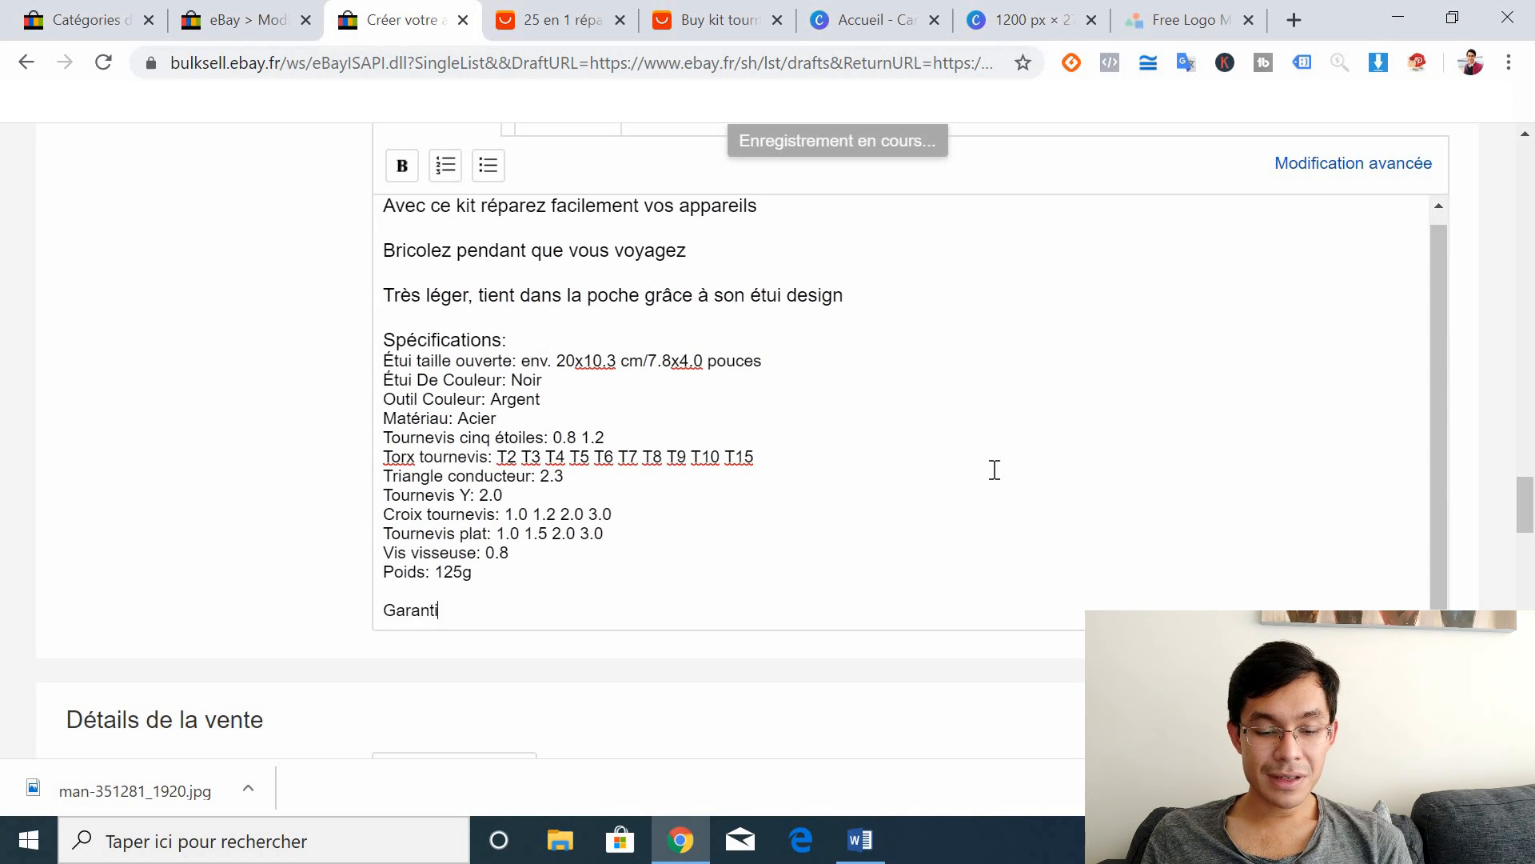
text(e 1 an,)
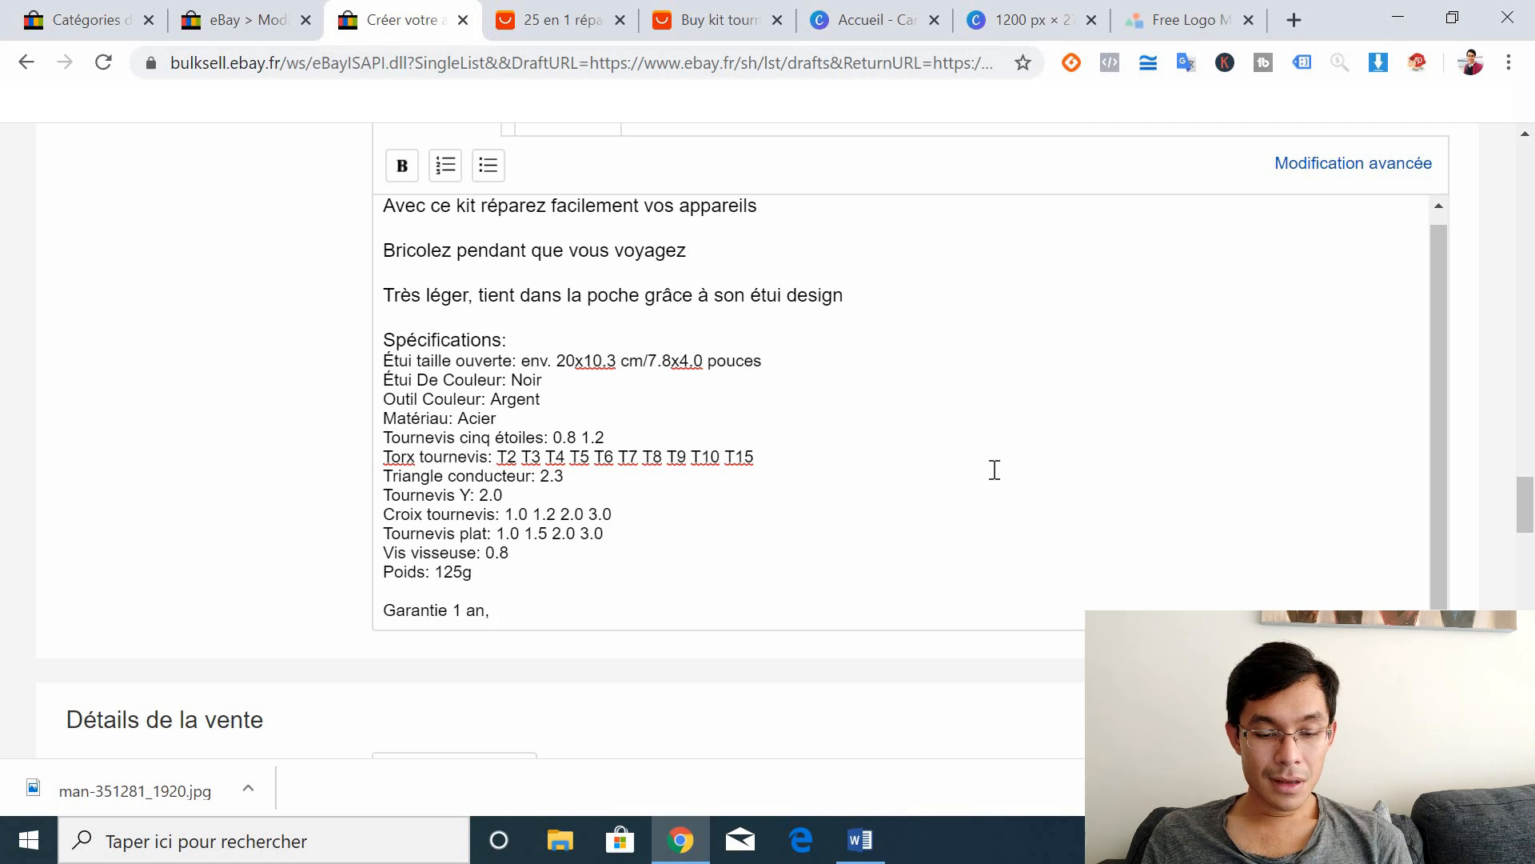
text( retour 20)
key(BackSpace)
key(BackSpace)
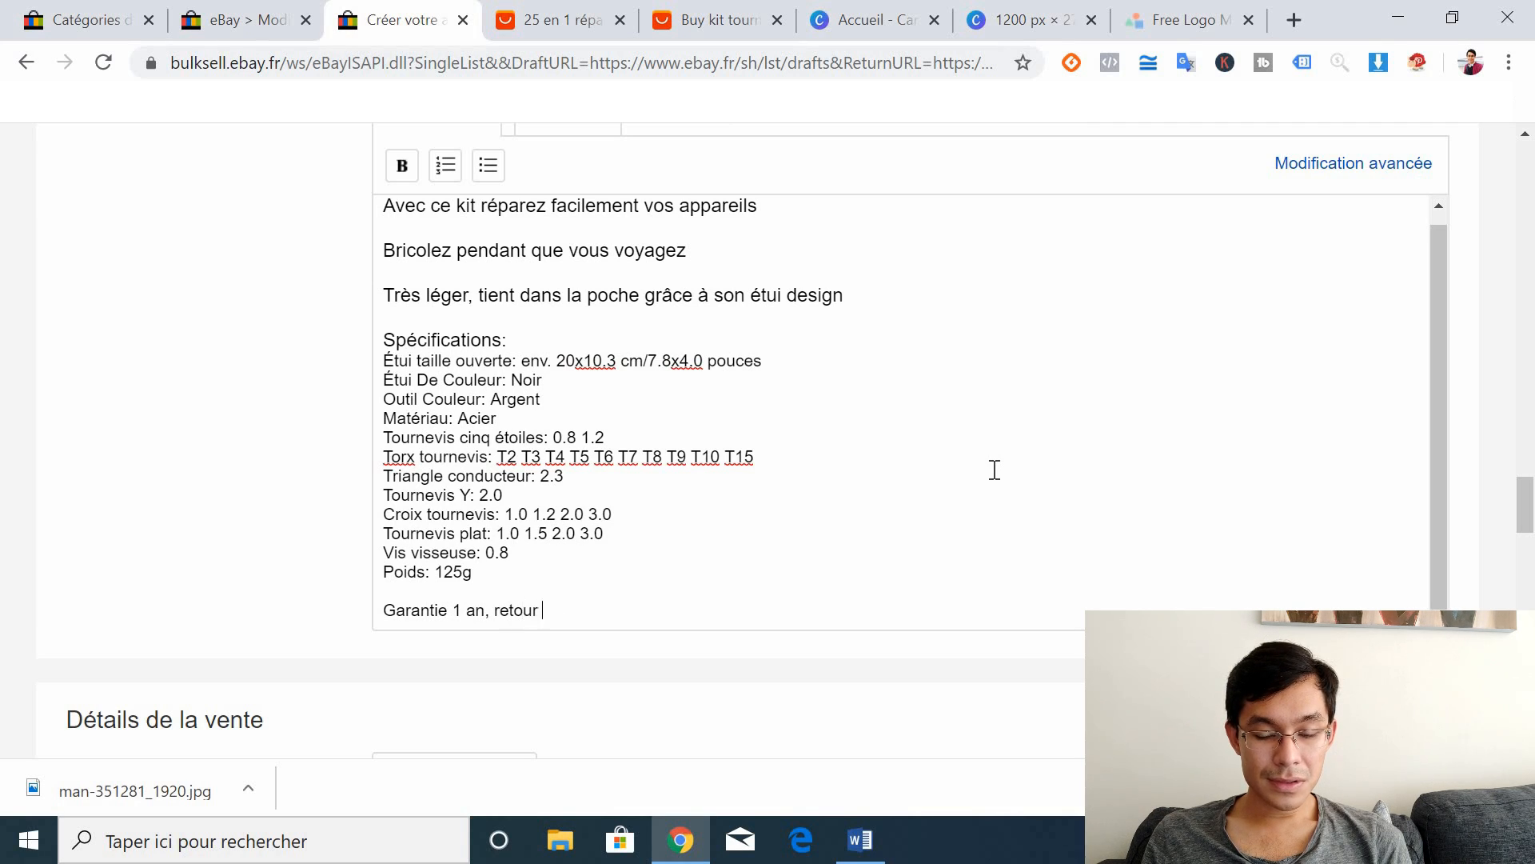
text(30 jours g)
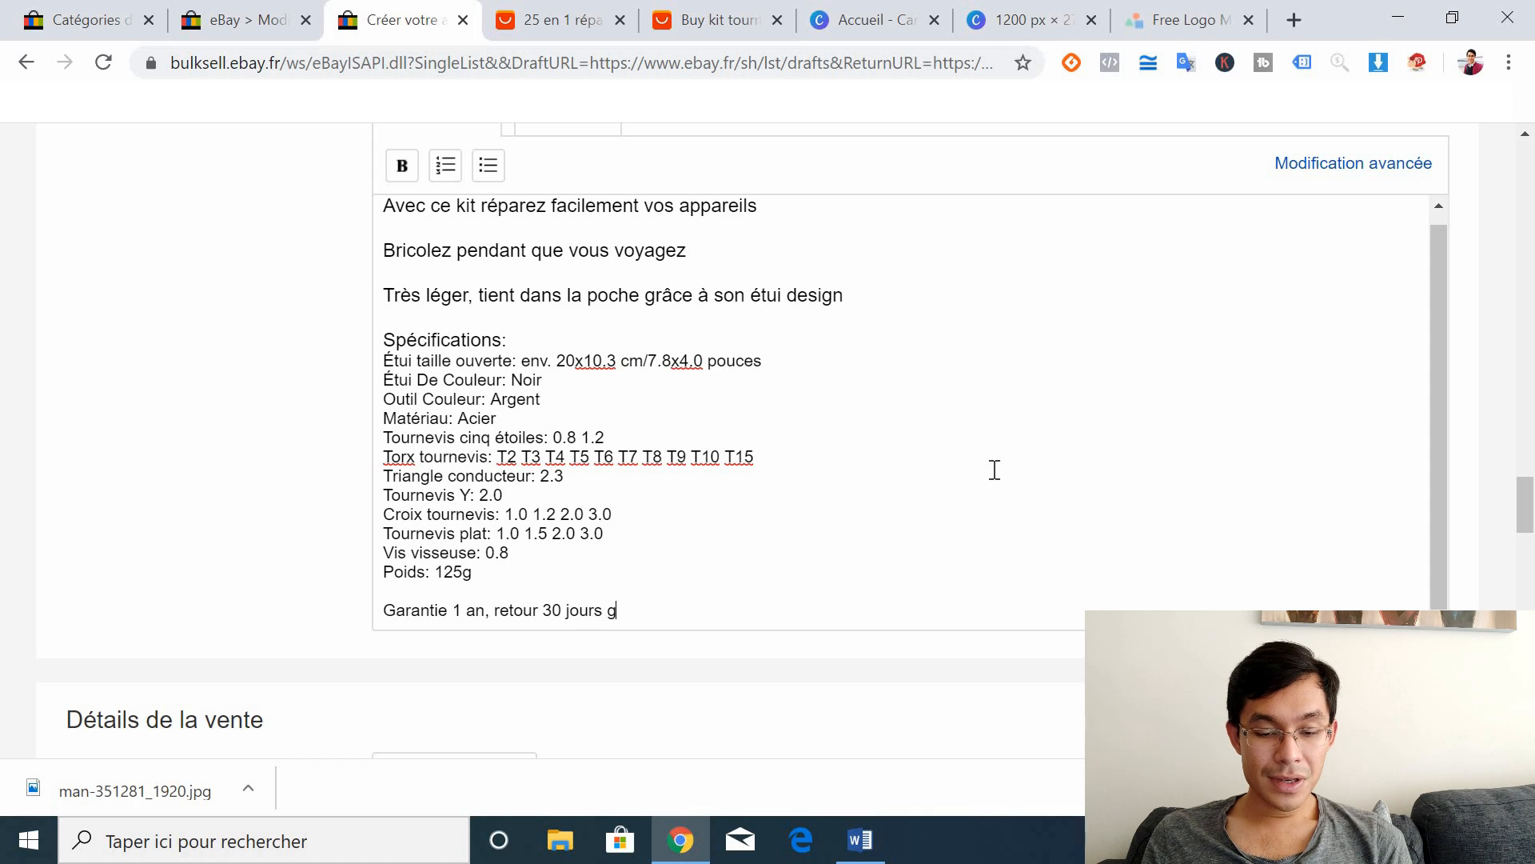
text(ratuit.)
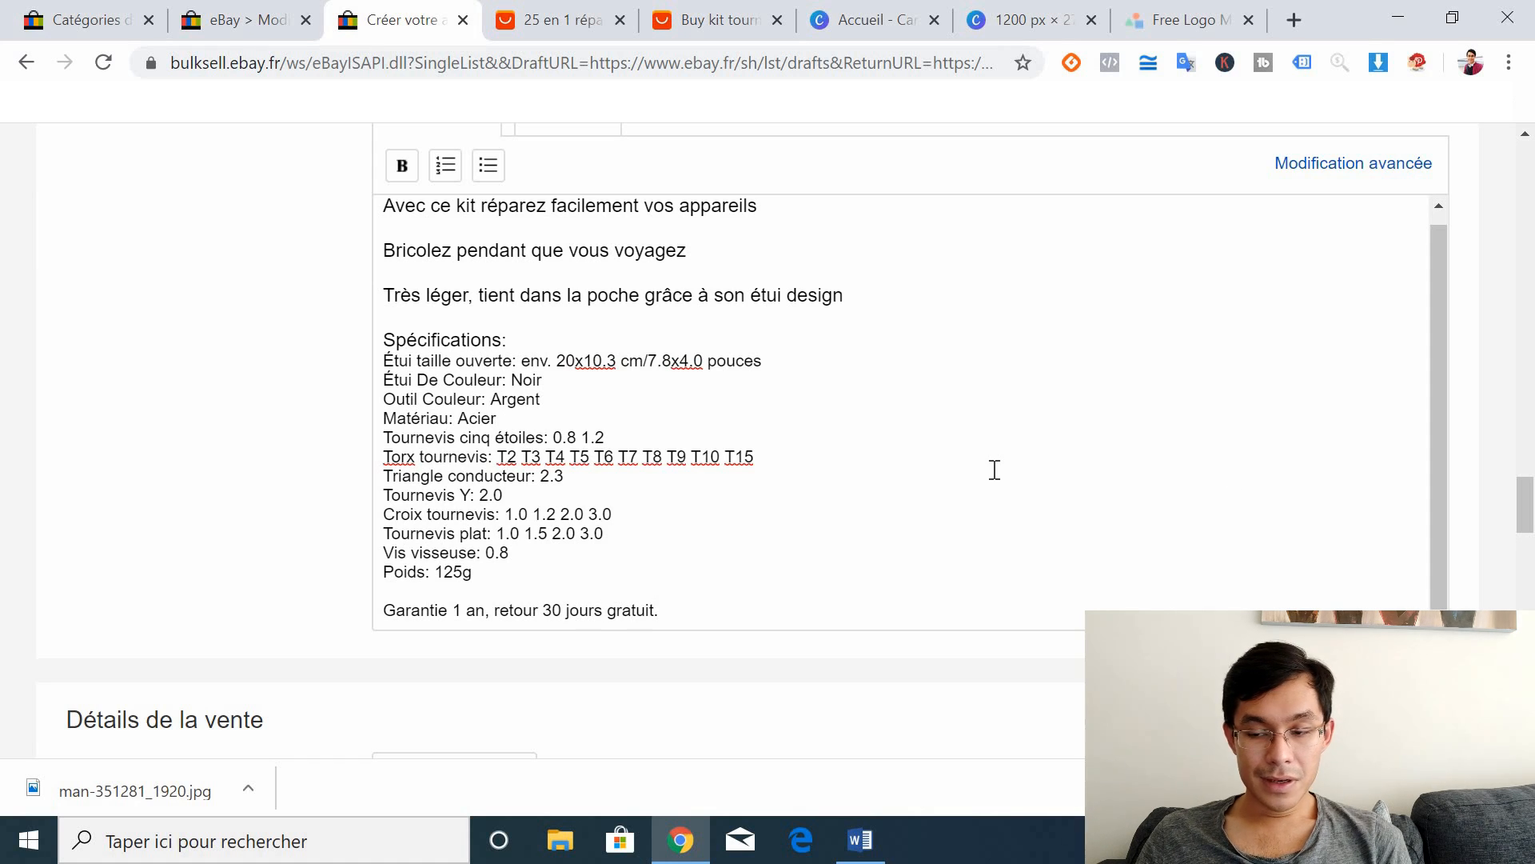
drag(1525, 503, 1528, 548)
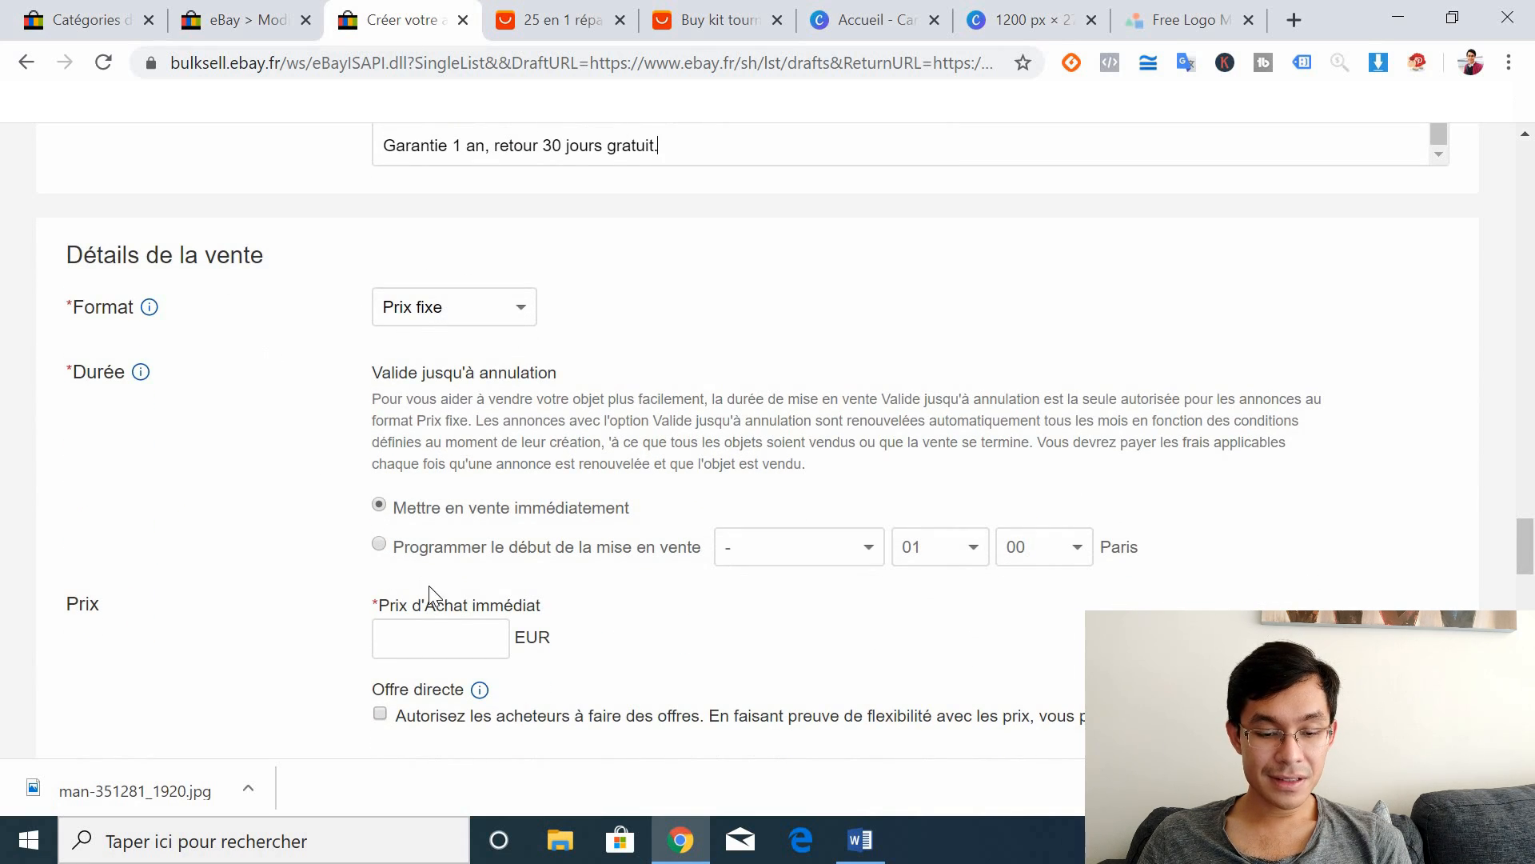
Step: Look up the product details on the AliExpress page and compare them with the eBay listing form
click(430, 632)
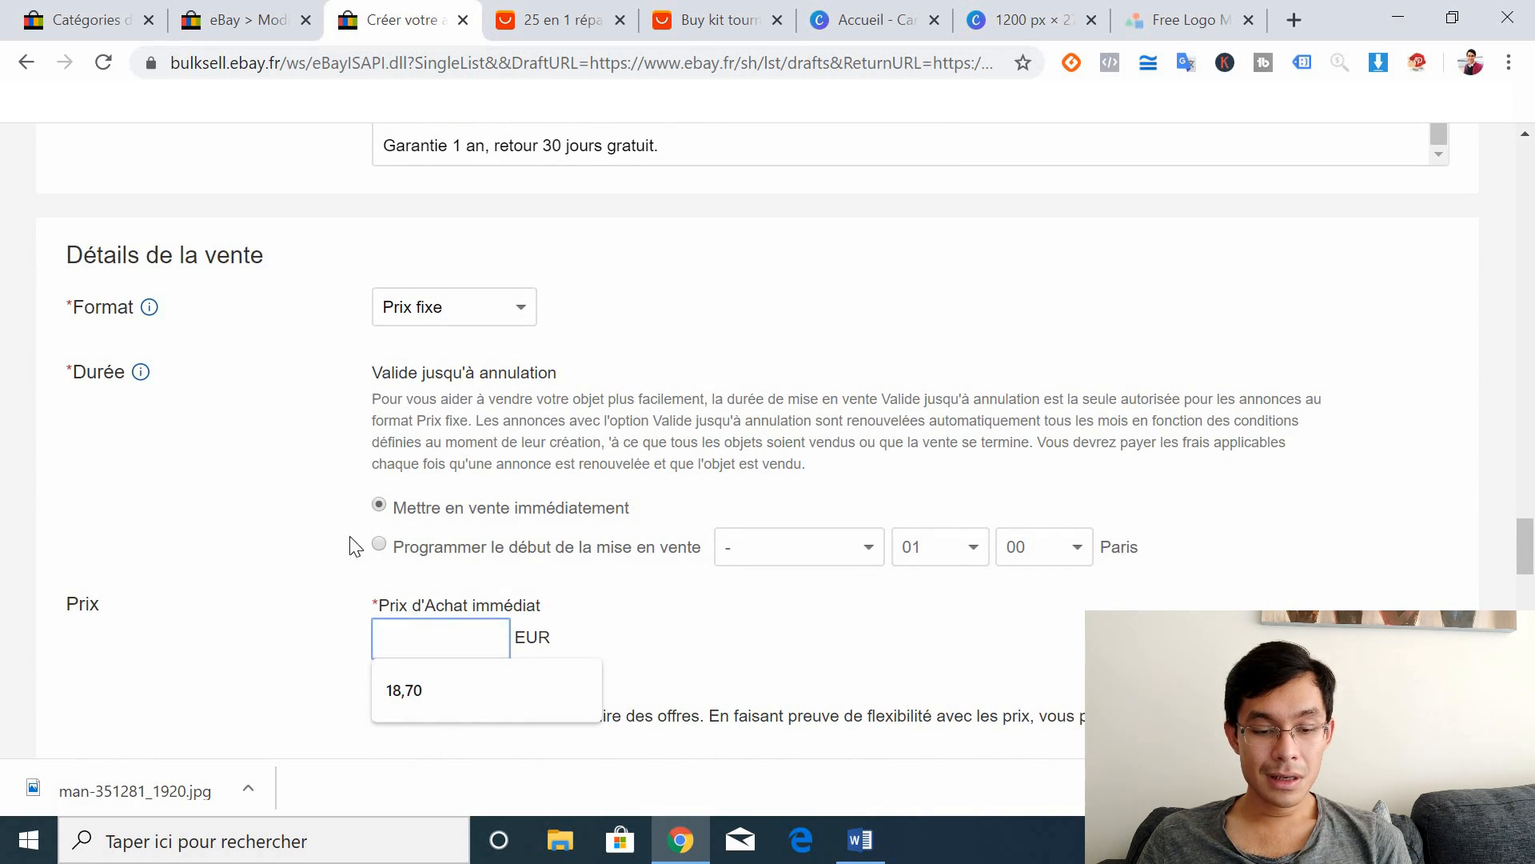
click(582, 11)
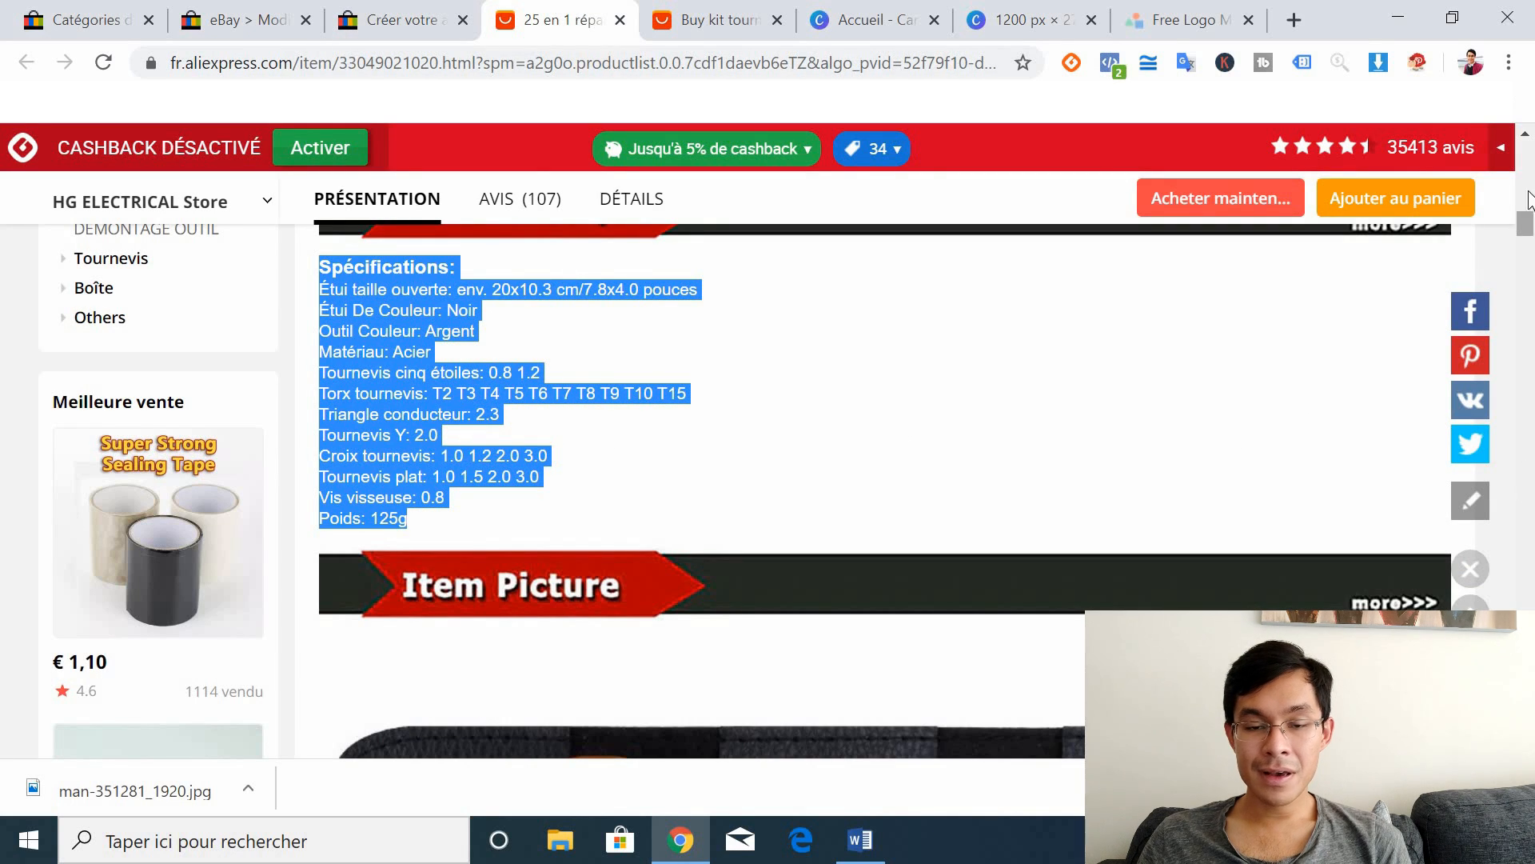
drag(1525, 224, 1528, 152)
click(400, 20)
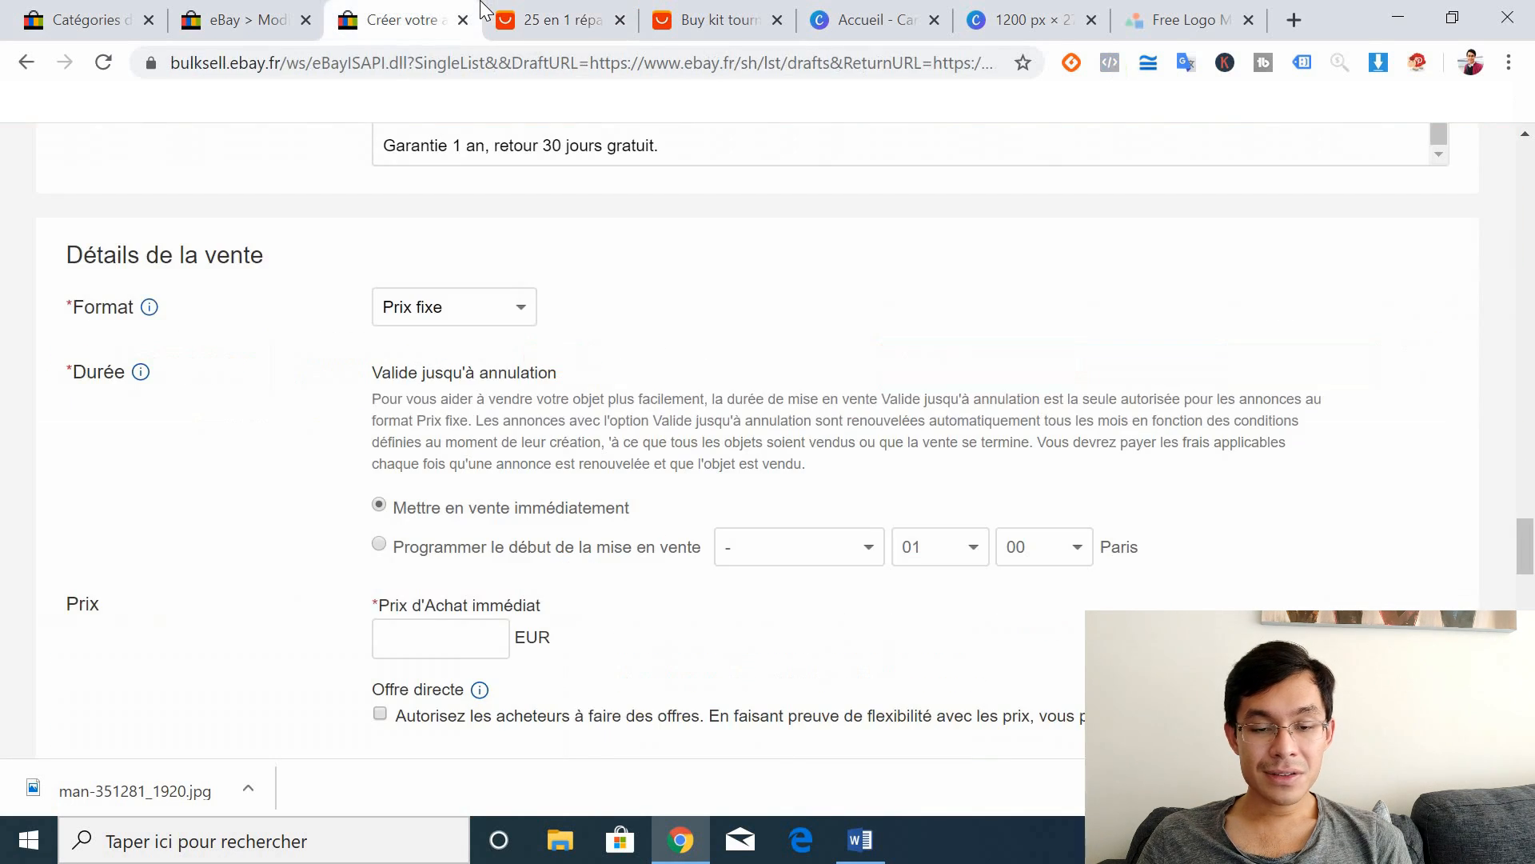
drag(1529, 569, 1482, 251)
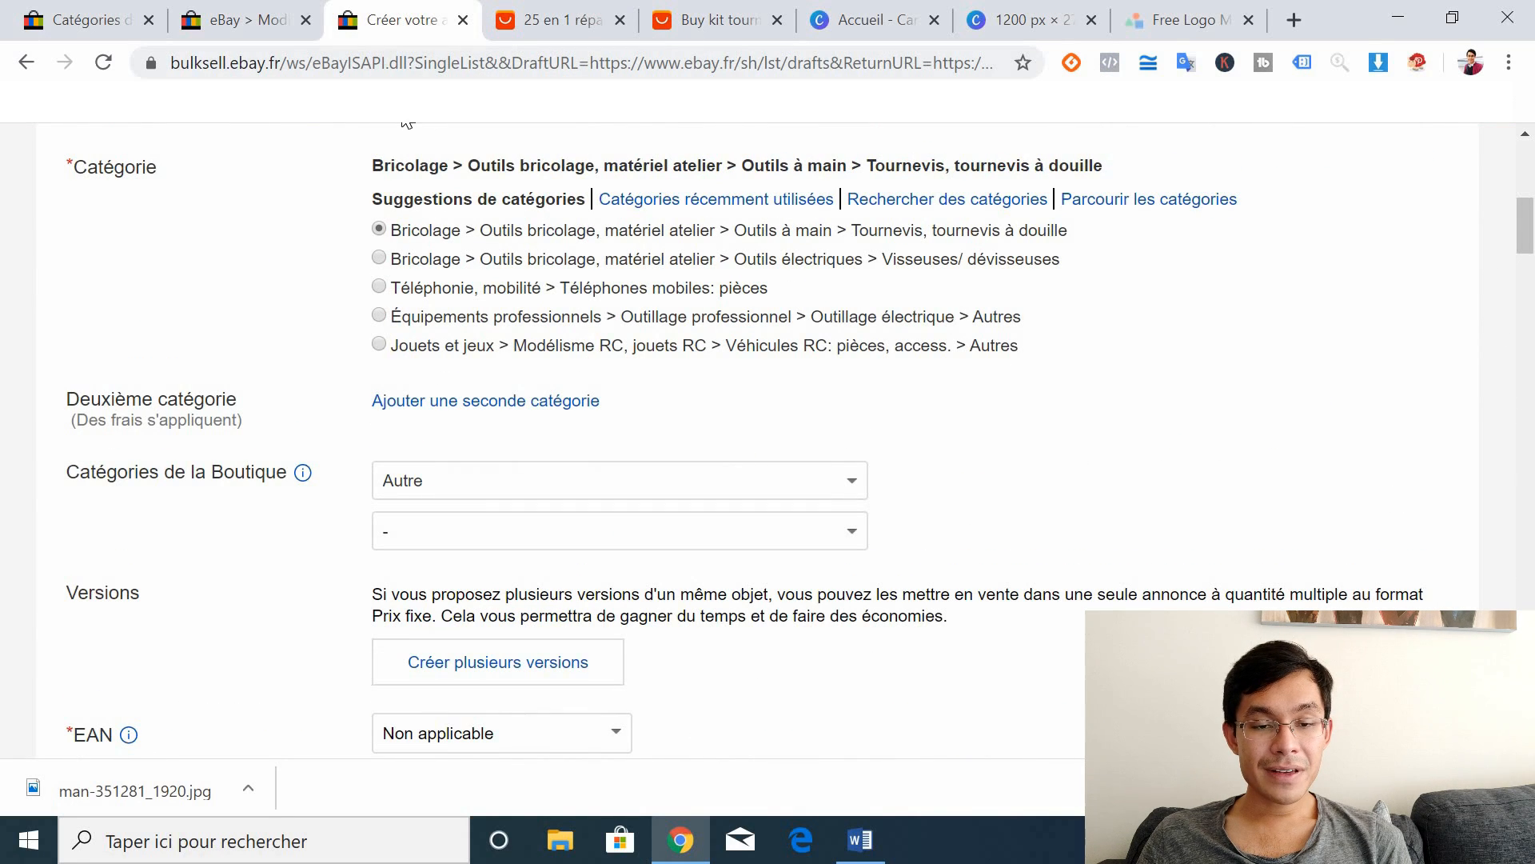
click(560, 13)
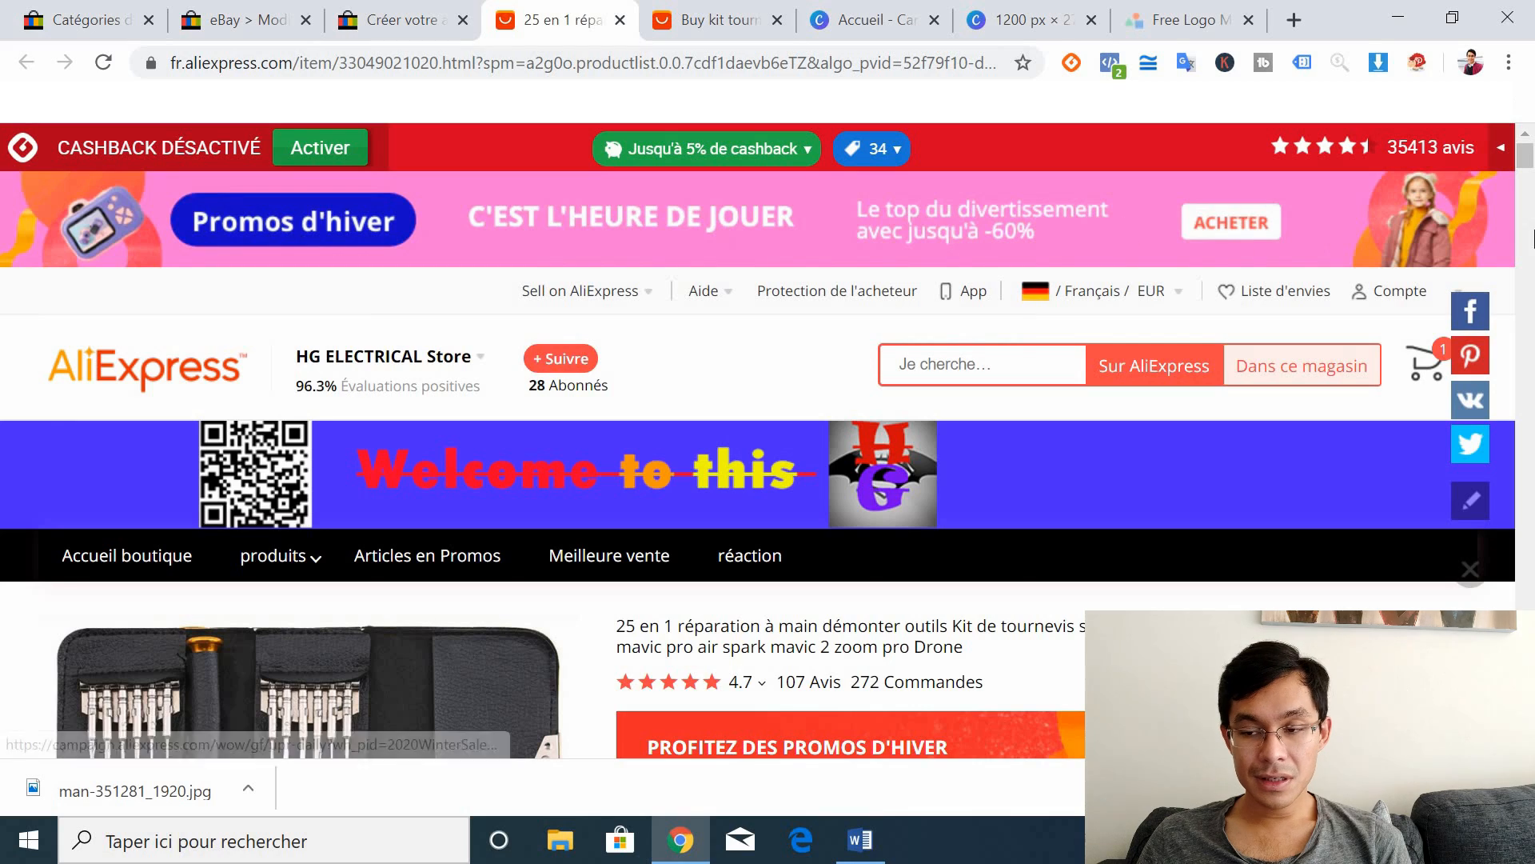
scroll(768, 464, down, 5)
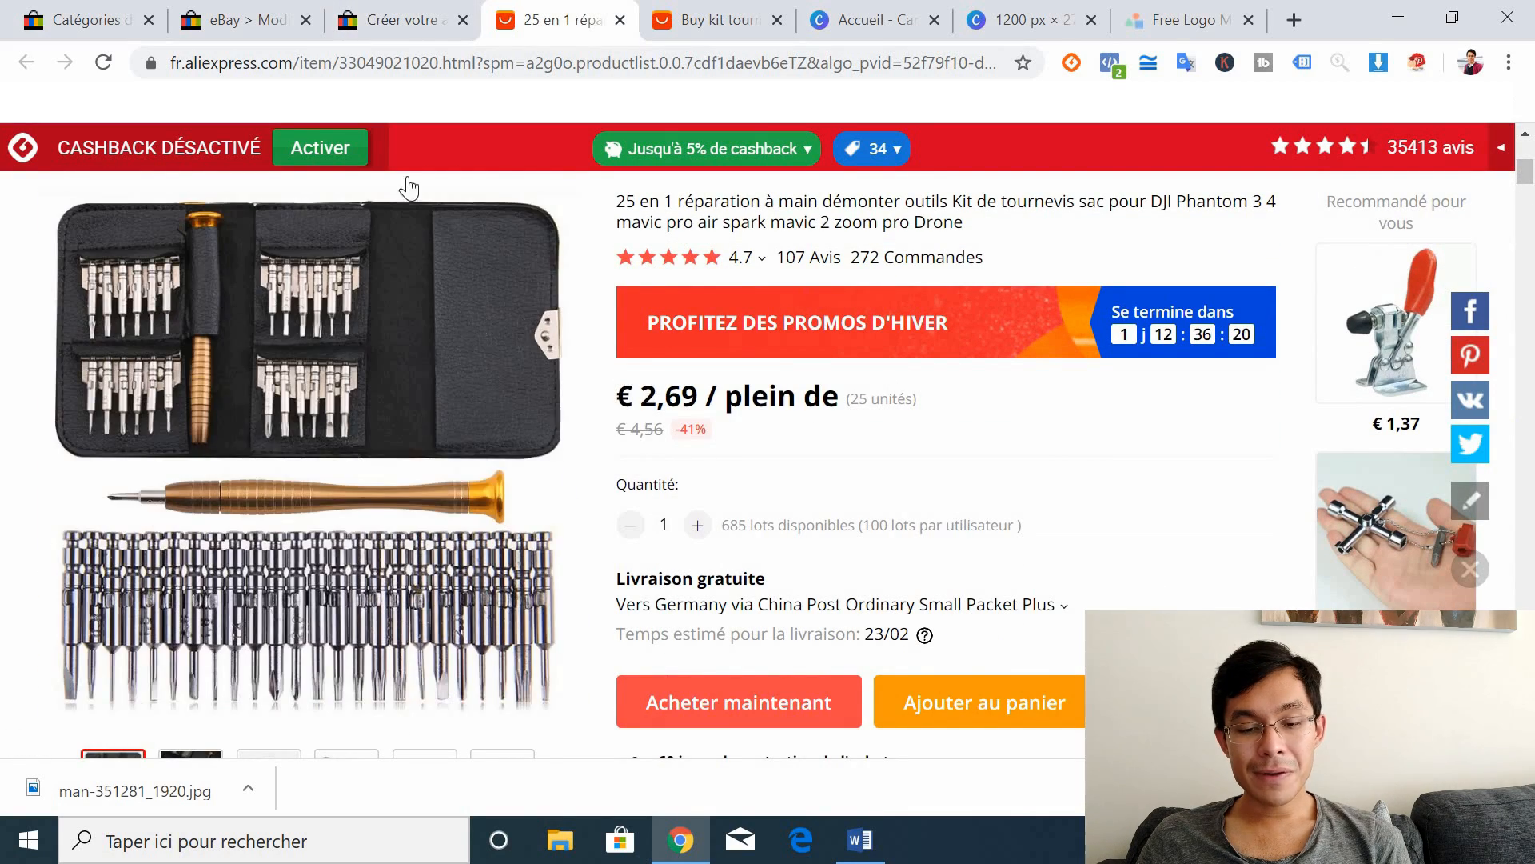
click(373, 14)
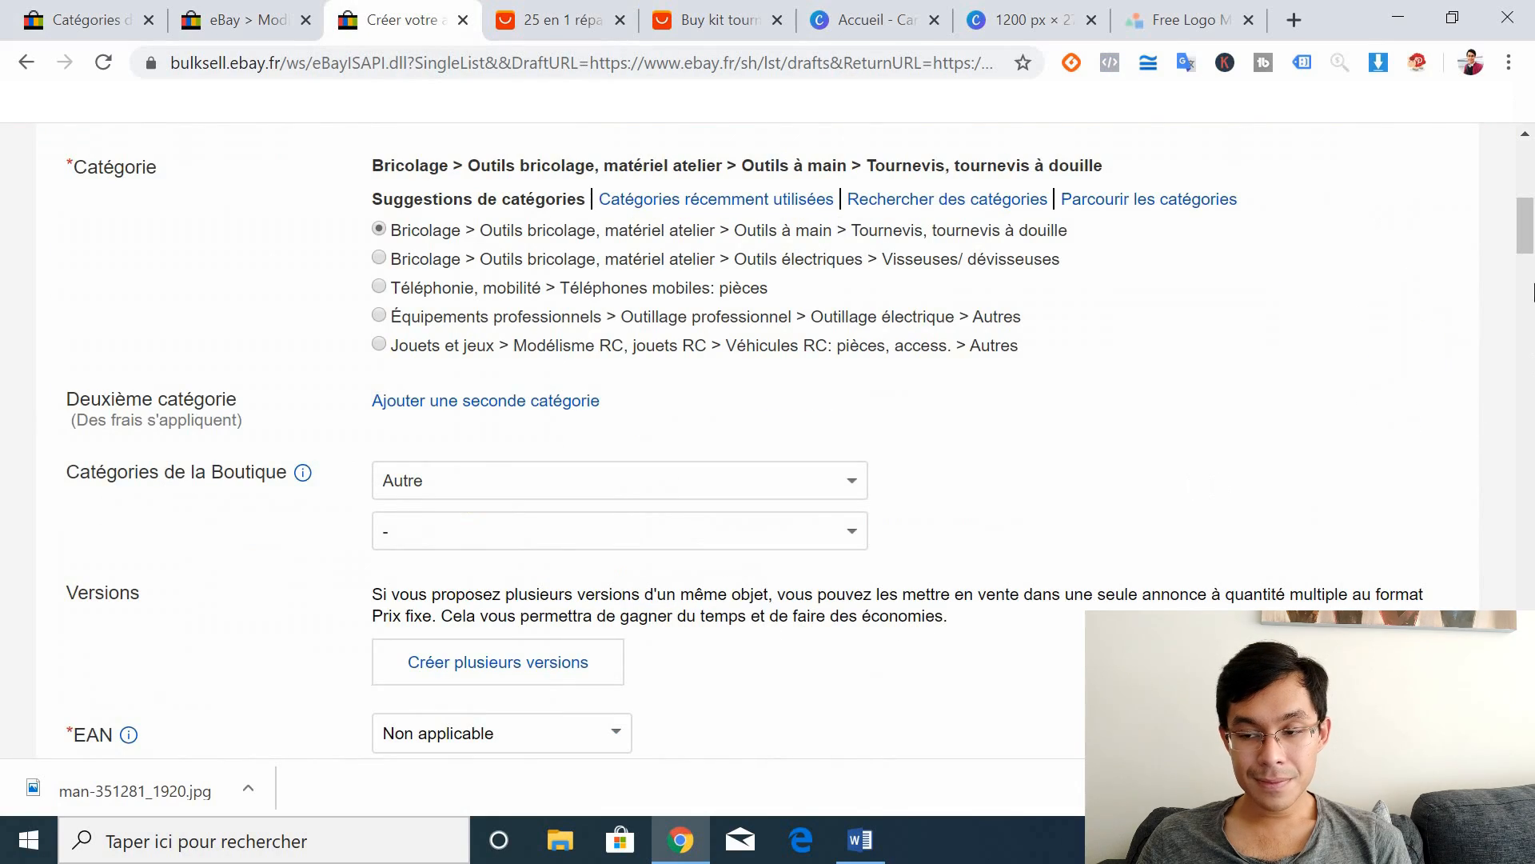
drag(1529, 249, 1532, 574)
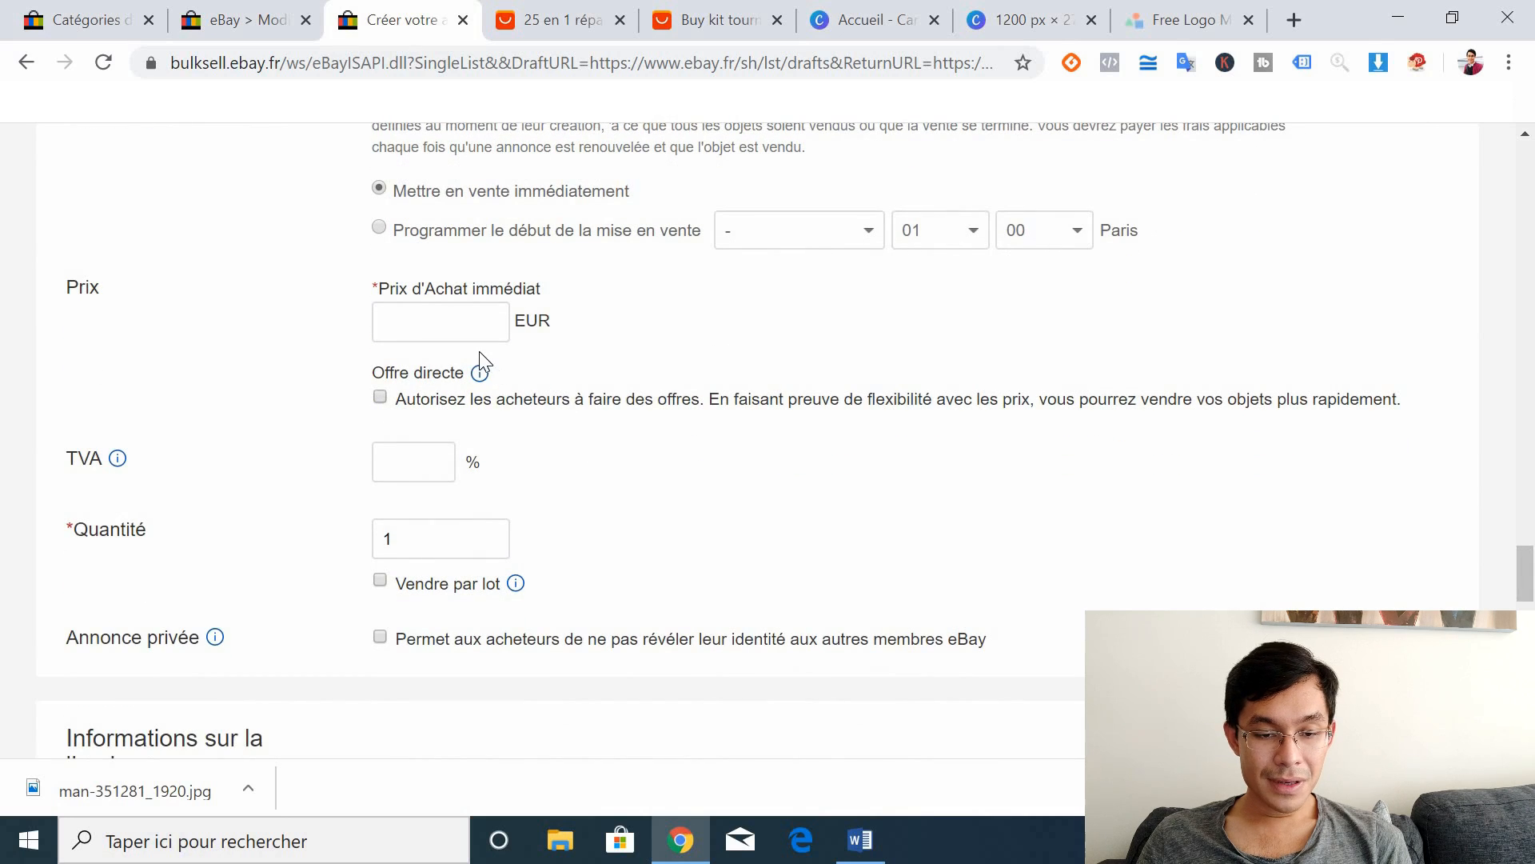
Step: Set the Buy It Now price to 5,90 EUR and the quantity to 5
click(446, 323)
text(5)
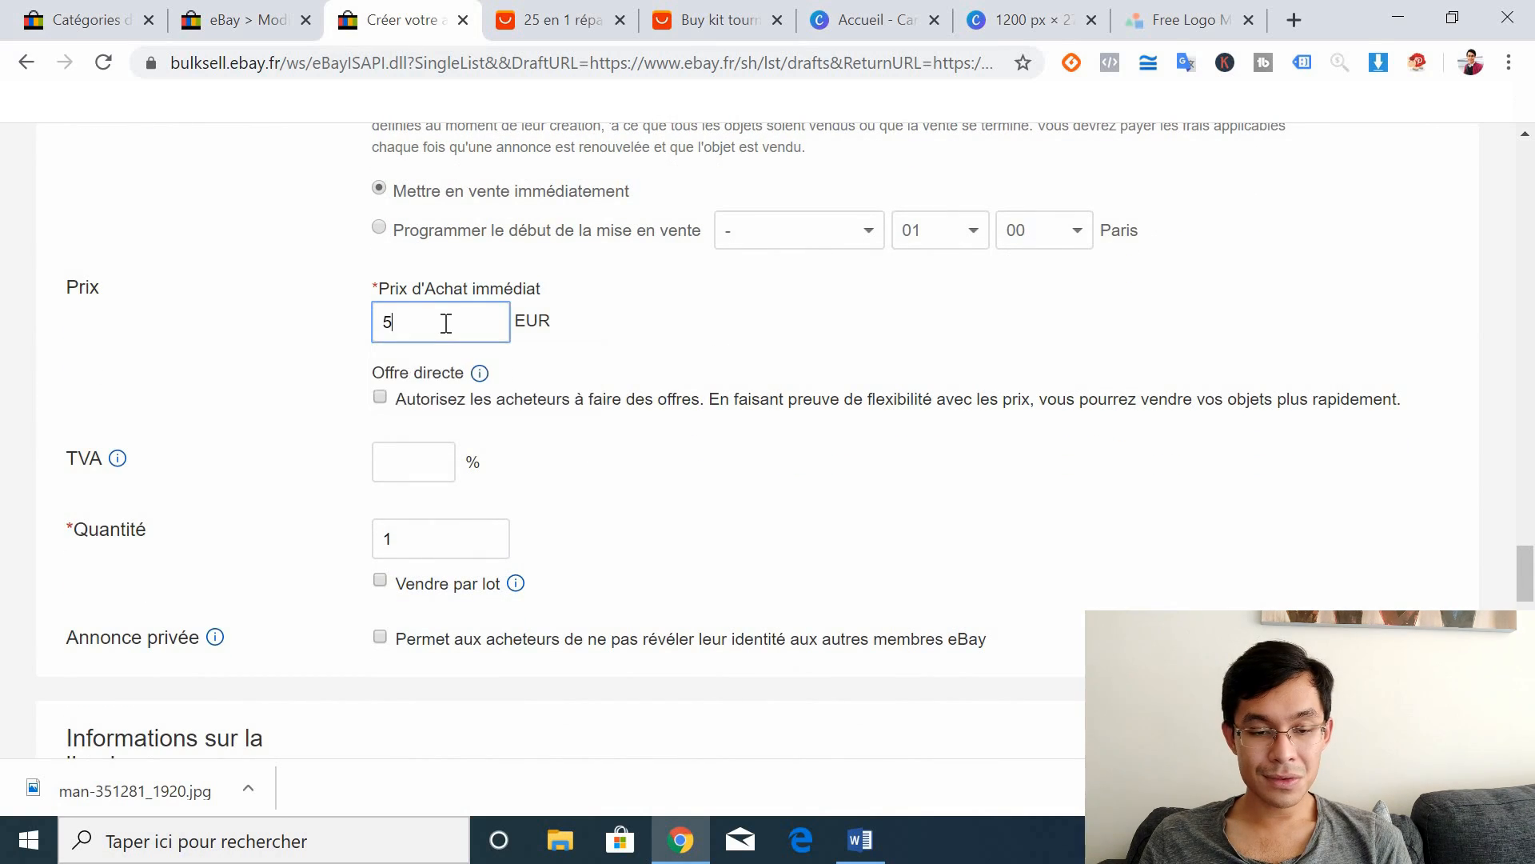
text(,90)
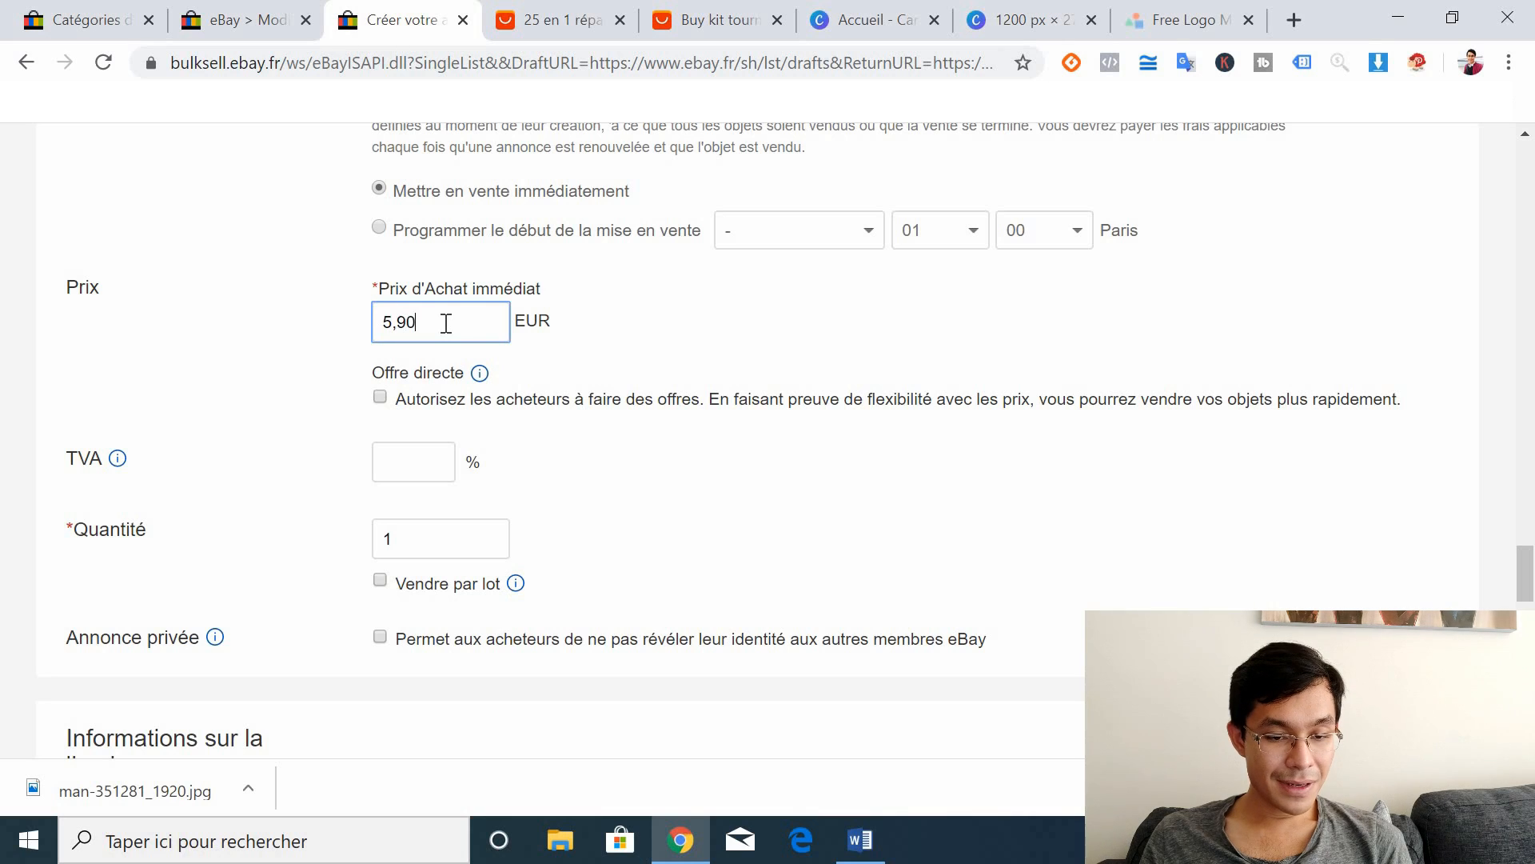
double_click(417, 550)
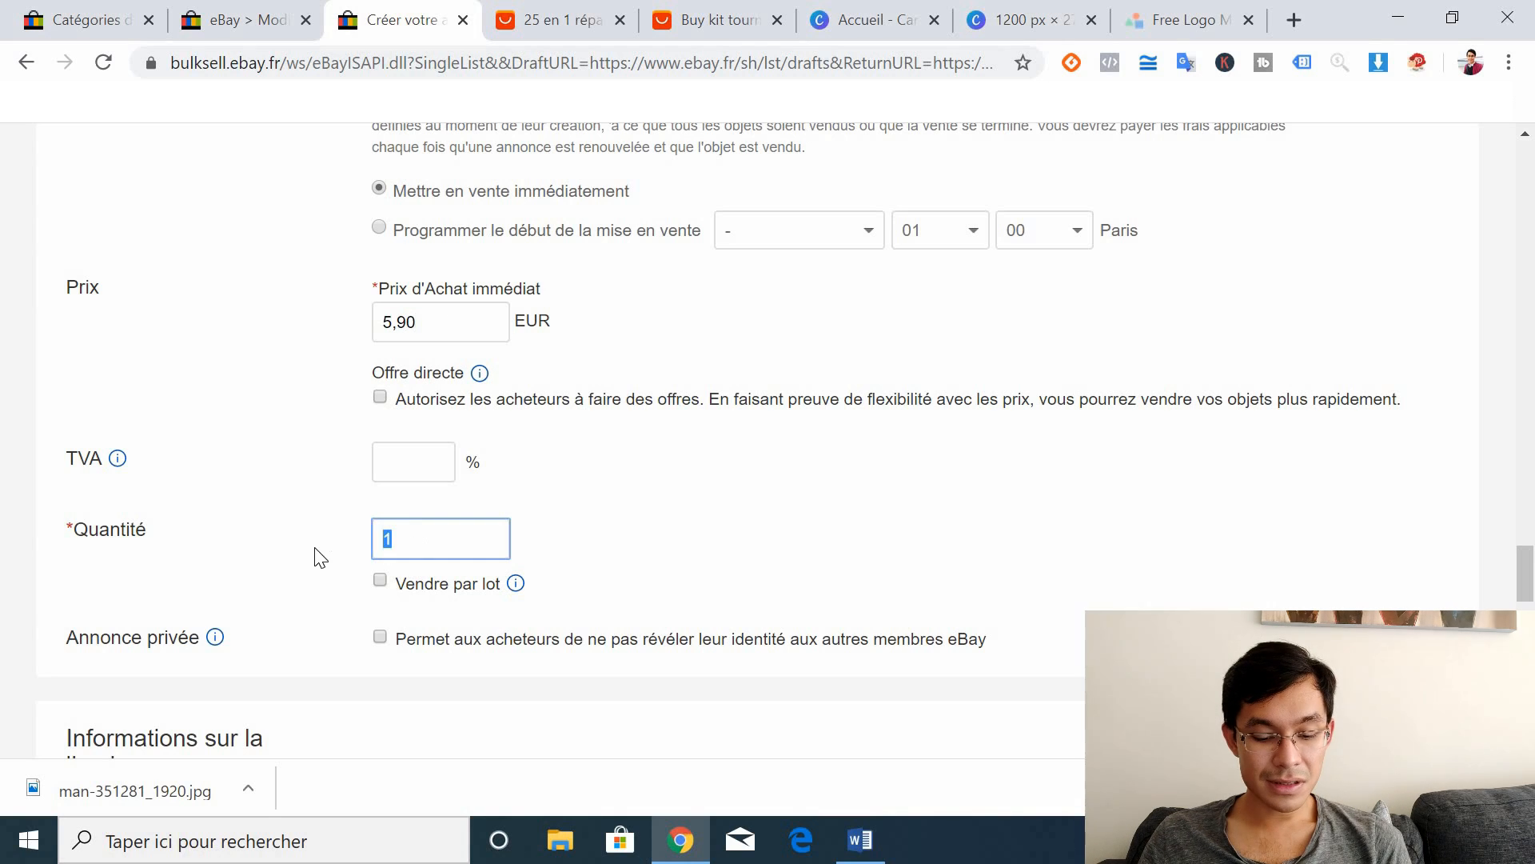
text(5)
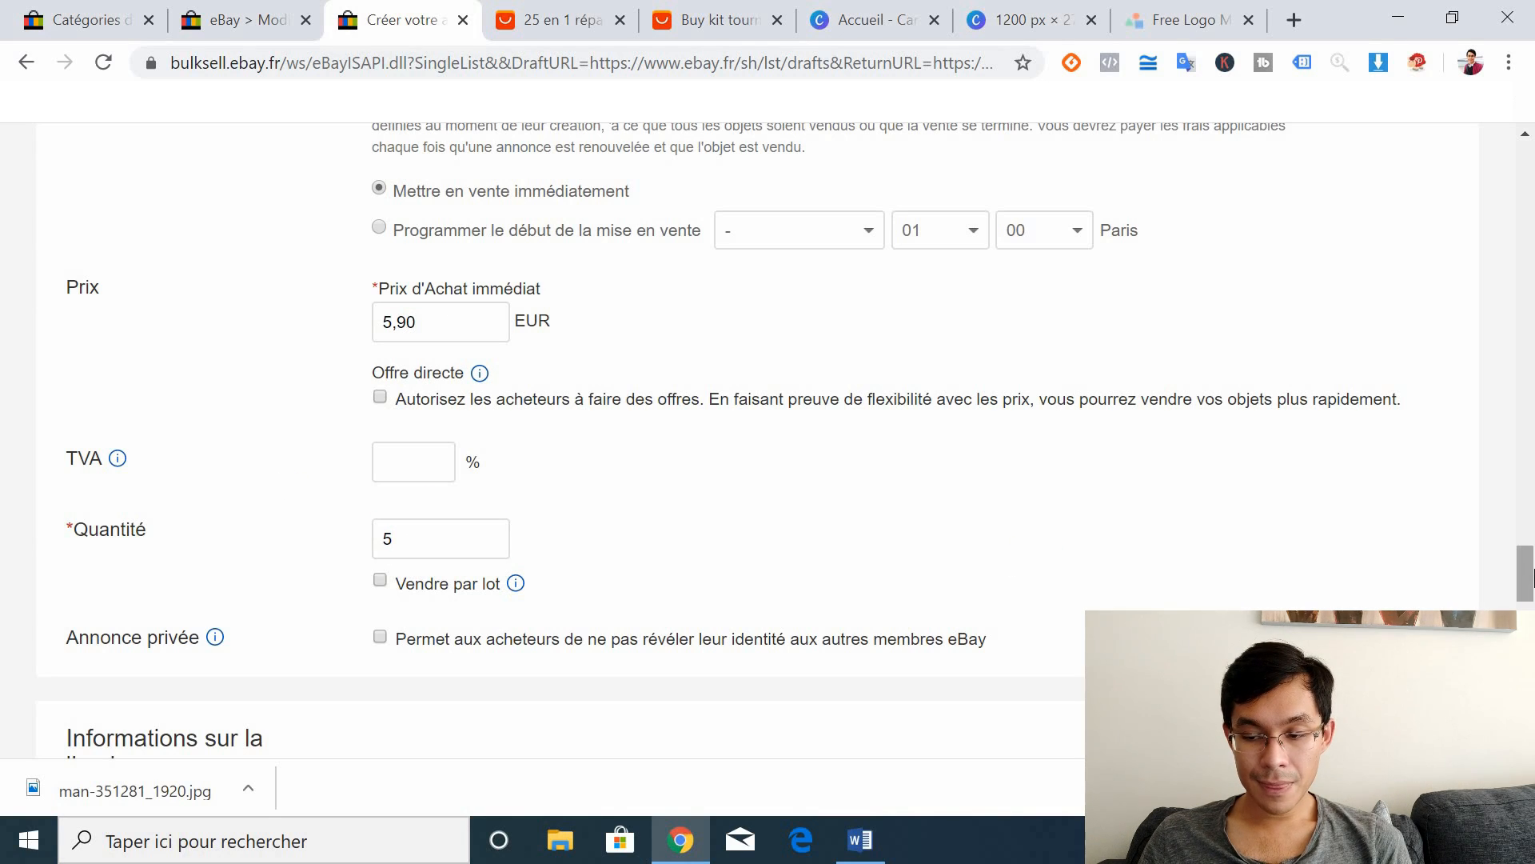
scroll(757, 439, down, 5)
drag(1525, 616, 1525, 616)
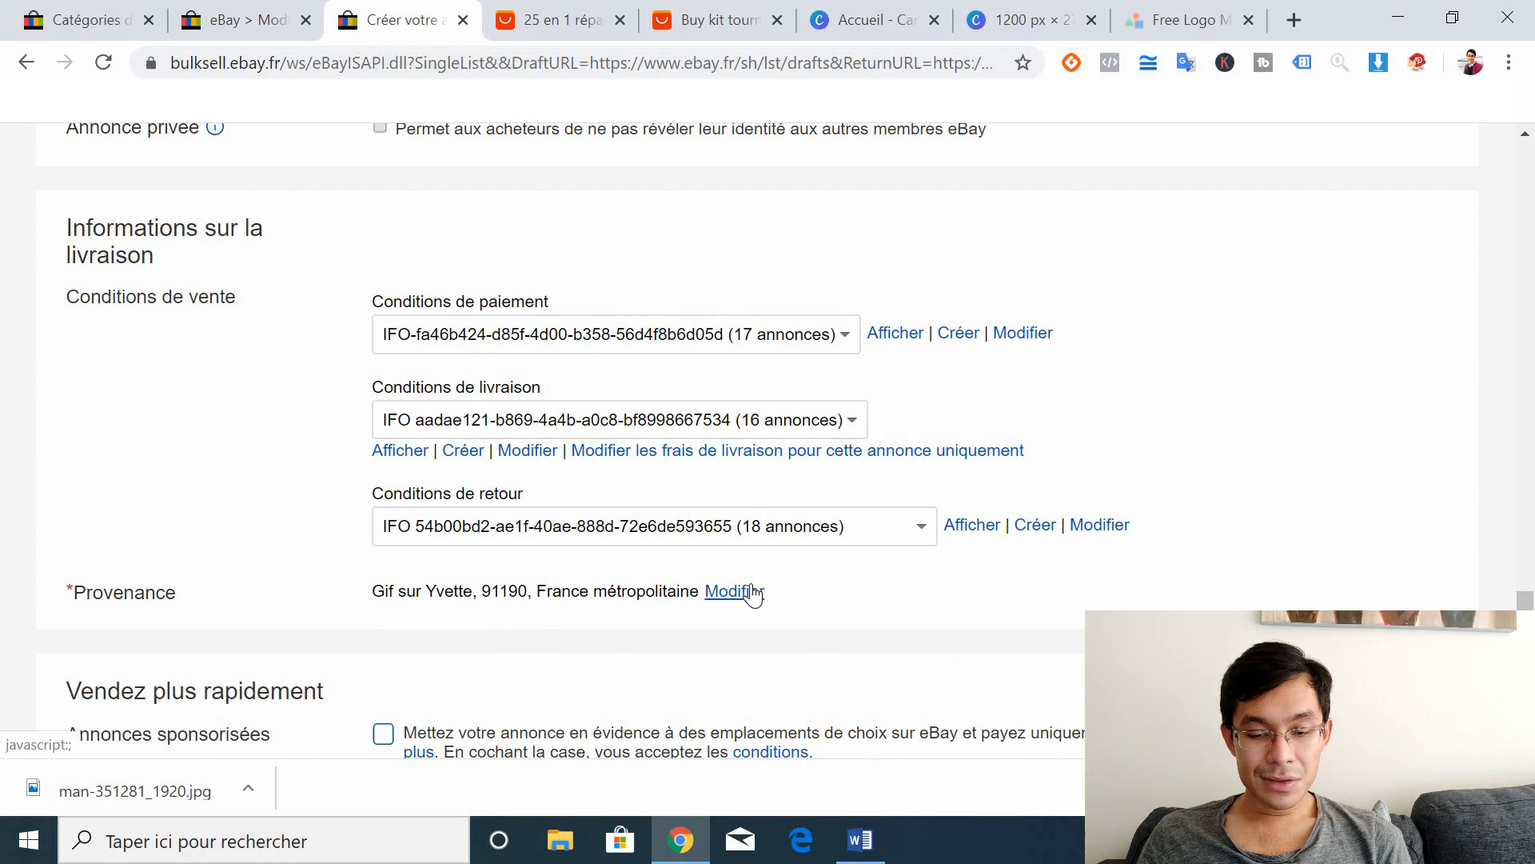
click(743, 9)
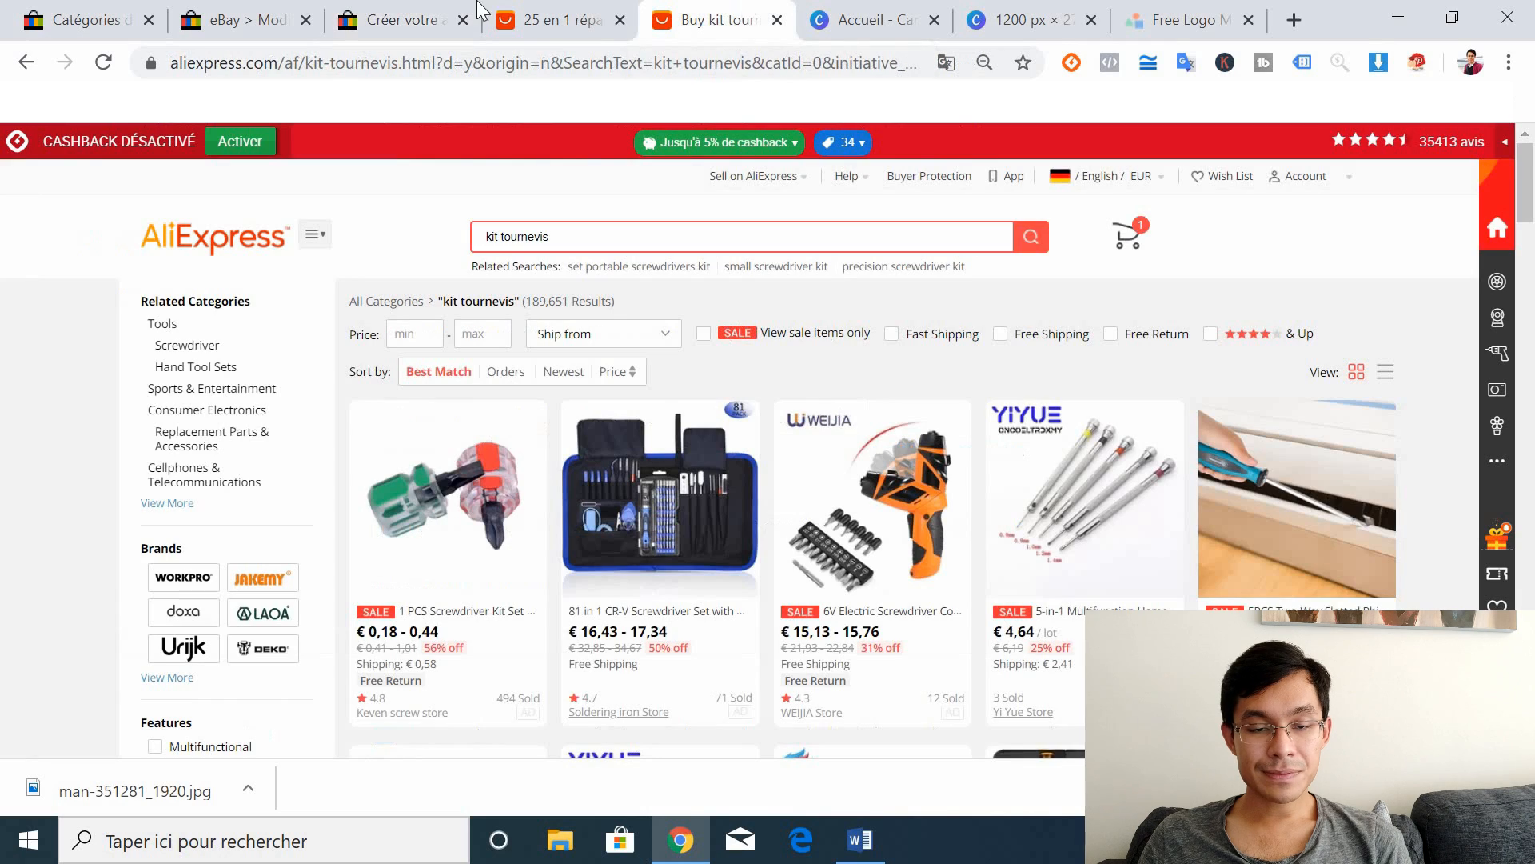
click(392, 12)
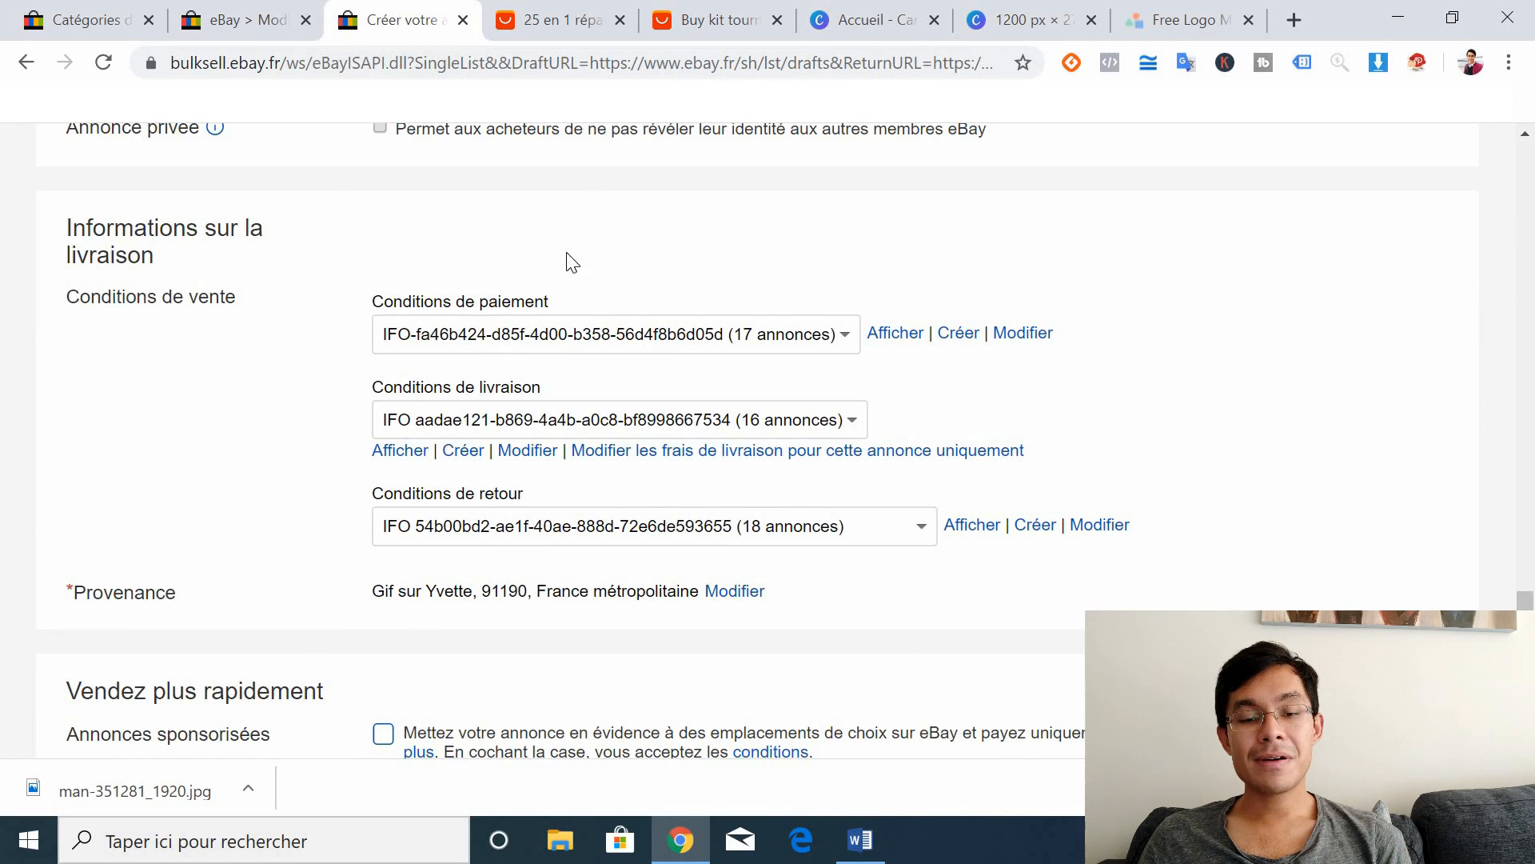
click(674, 10)
click(519, 11)
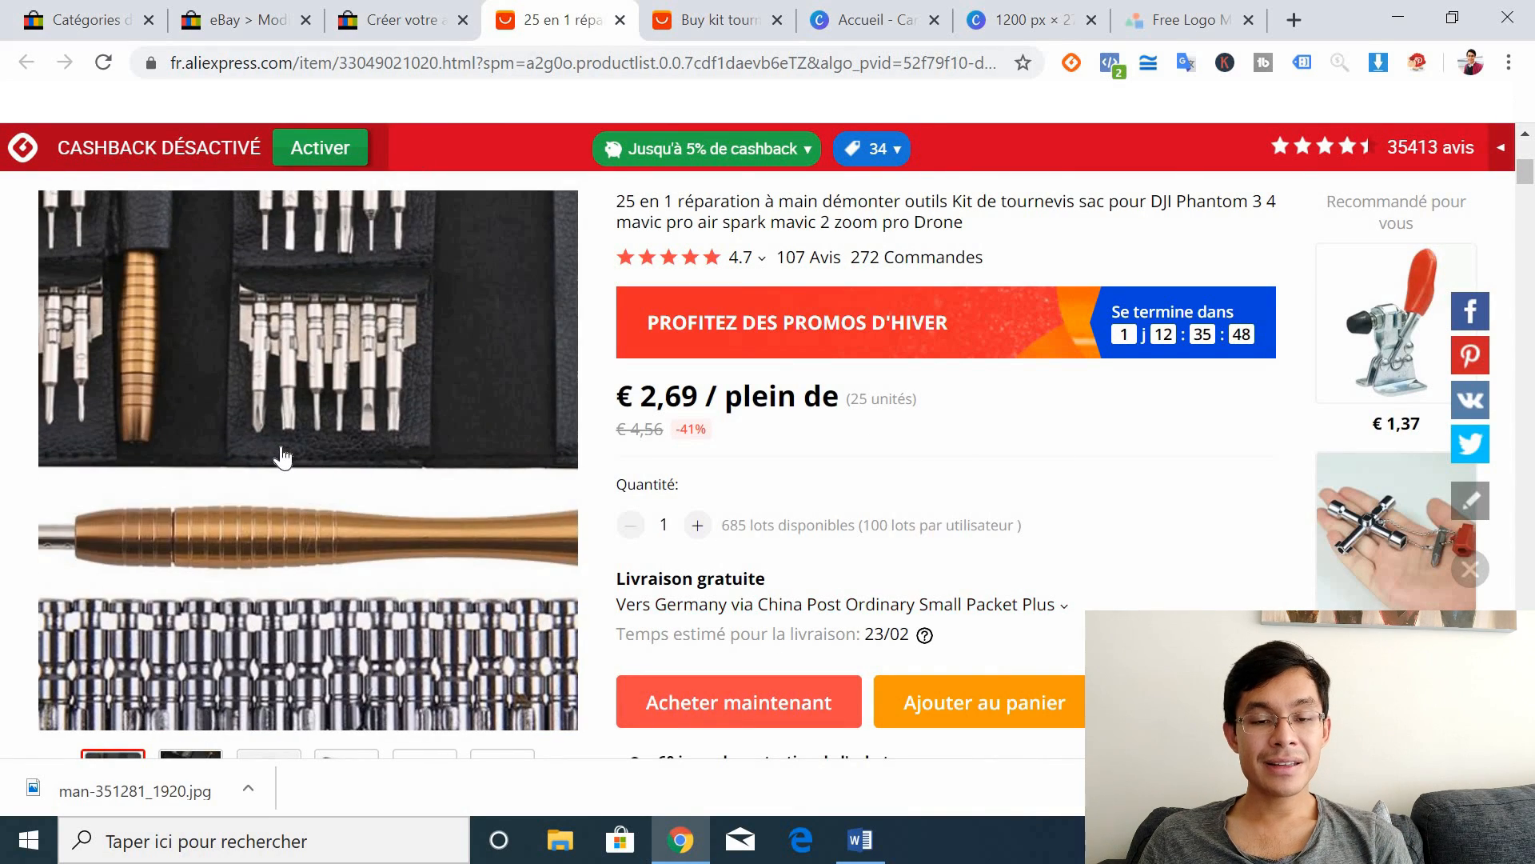
click(380, 12)
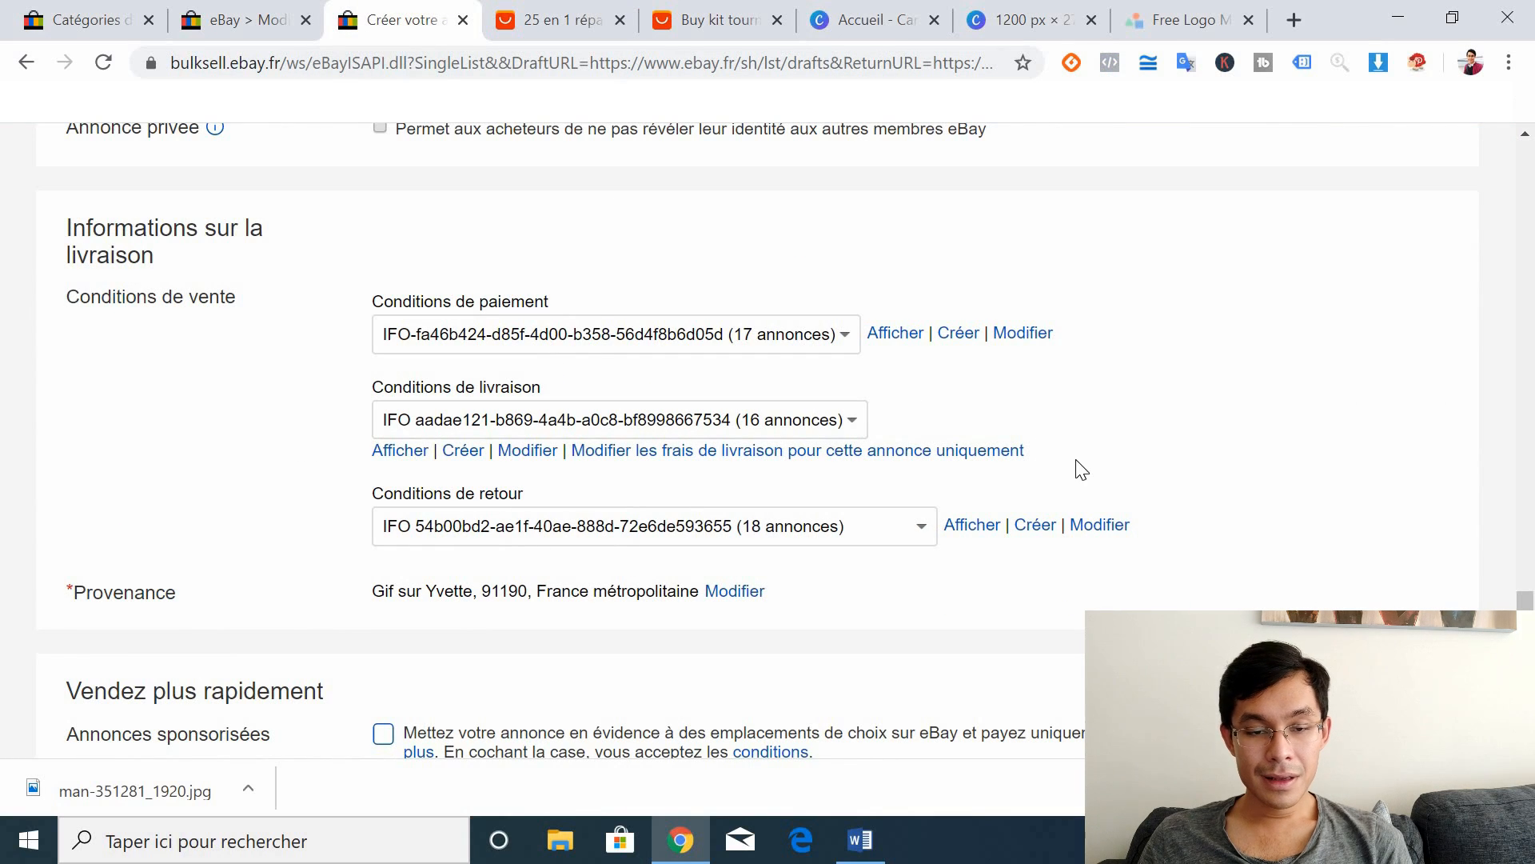
mouse_move(1525, 605)
mouse_down()
mouse_move(1528, 587)
mouse_move(1528, 609)
mouse_up()
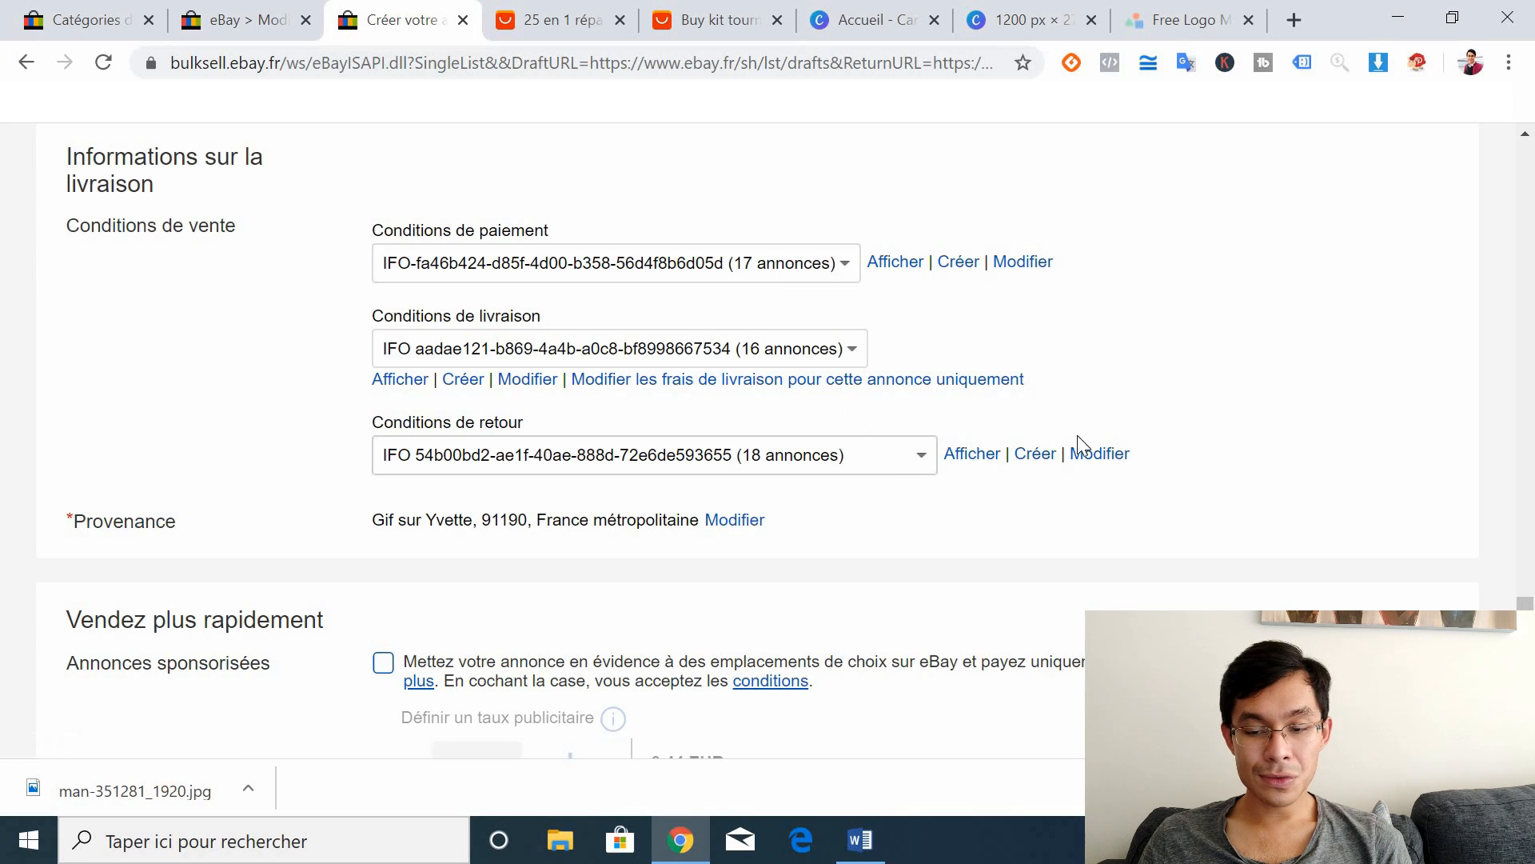
Step: Create a return policy named 'Condition 1' with a 30 jours domestic return period
click(1036, 467)
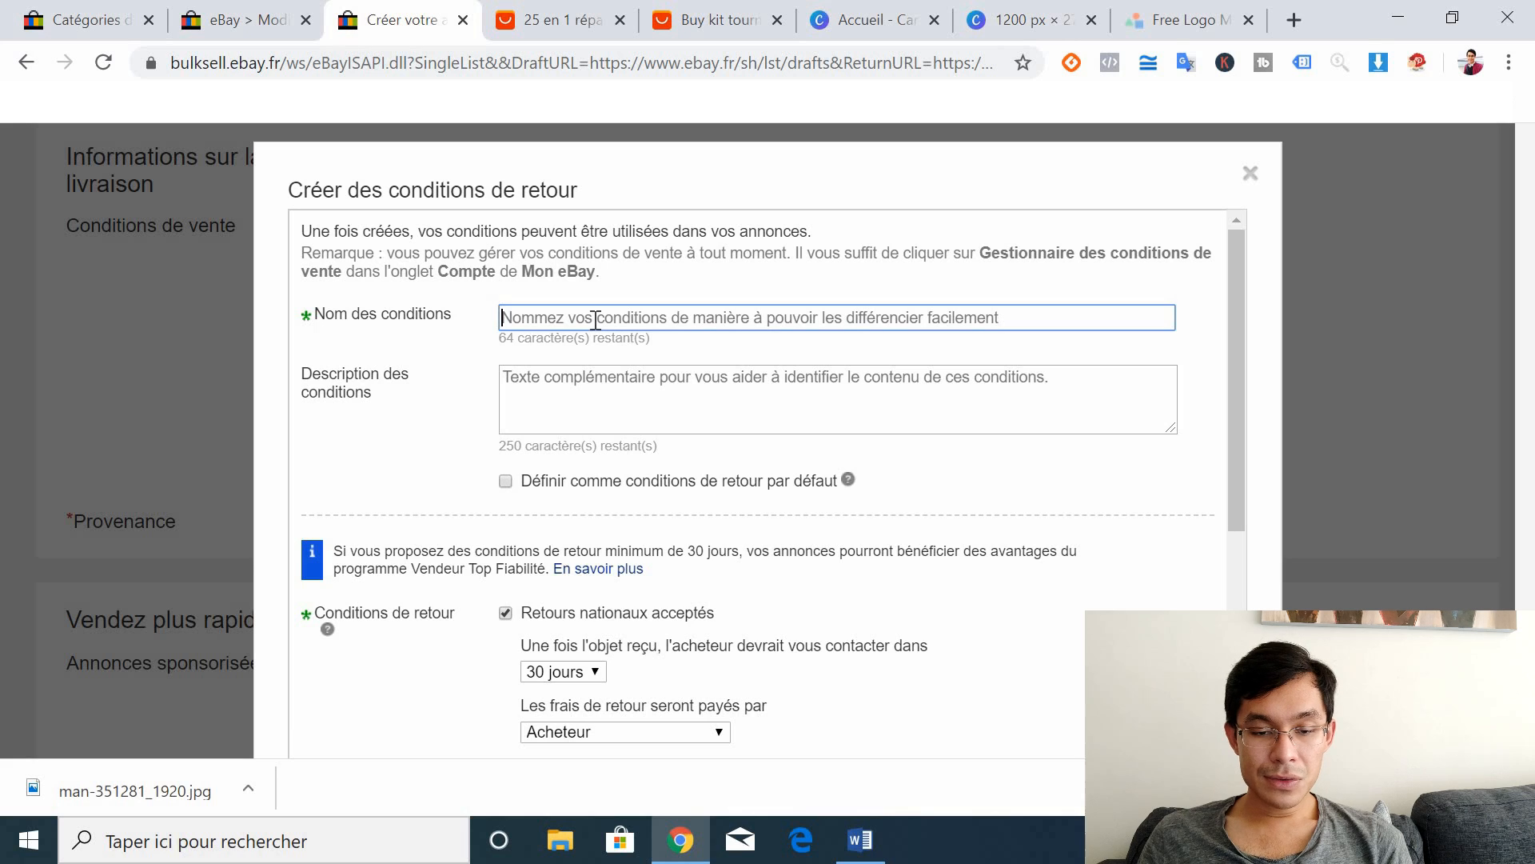
click(595, 320)
text(COndi)
key(BackSpace)
key(BackSpace)
key(BackSpace)
key(BackSpace)
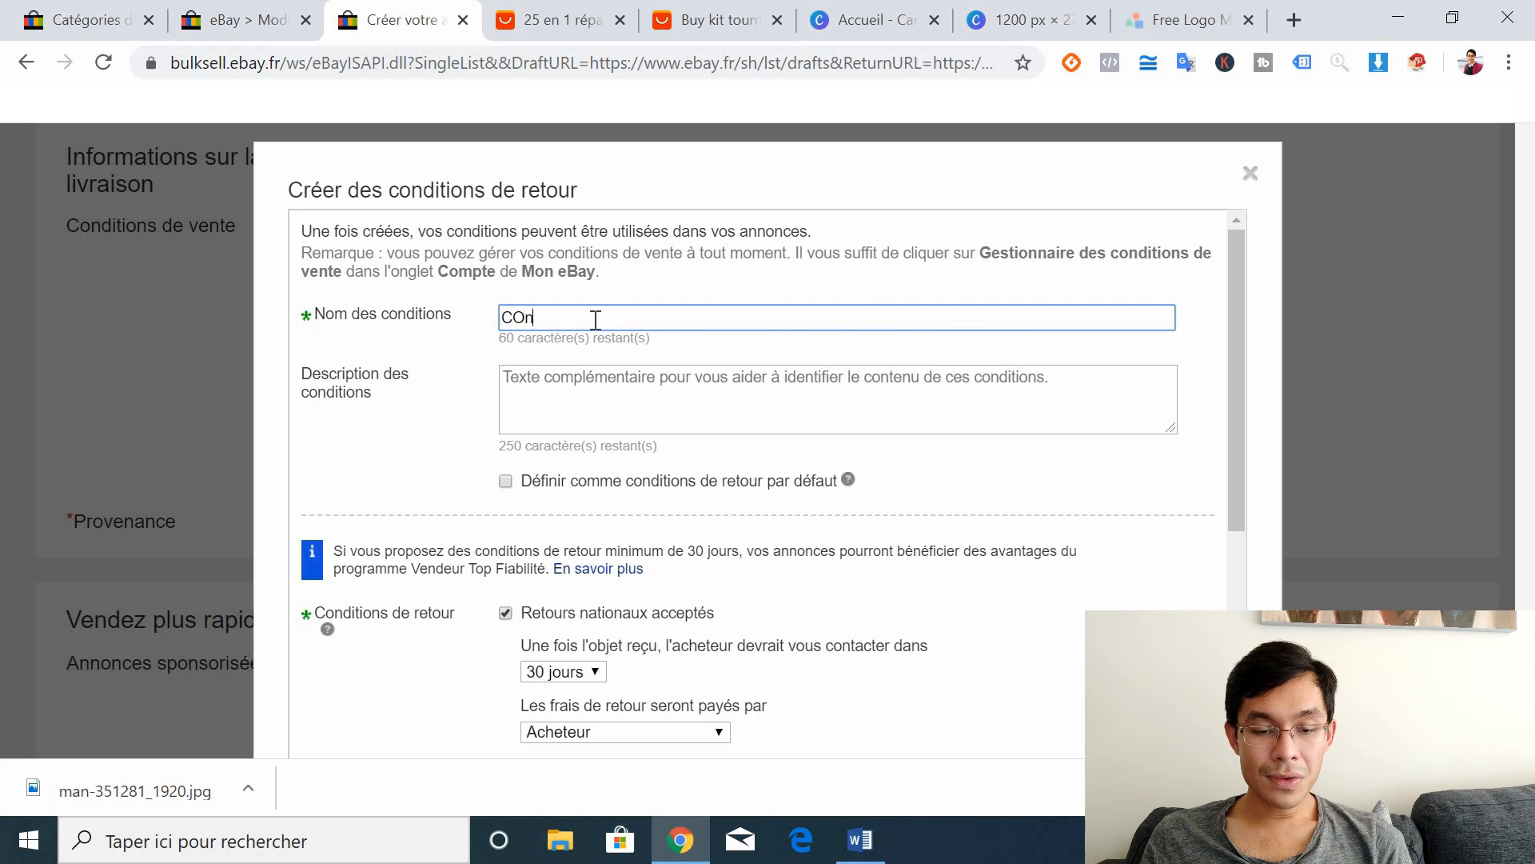
text(ondition 1)
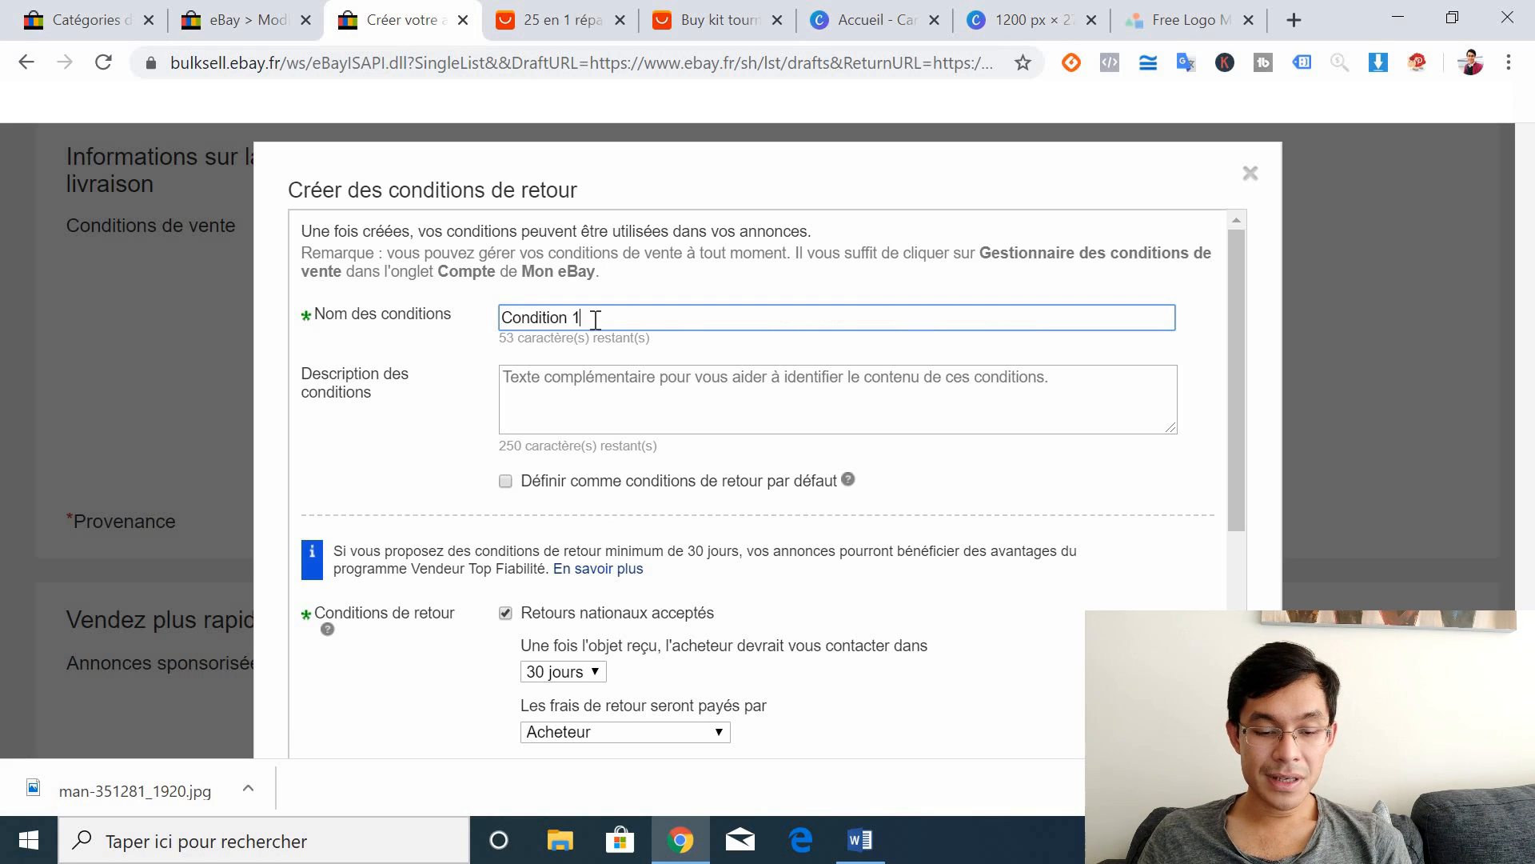
click(432, 467)
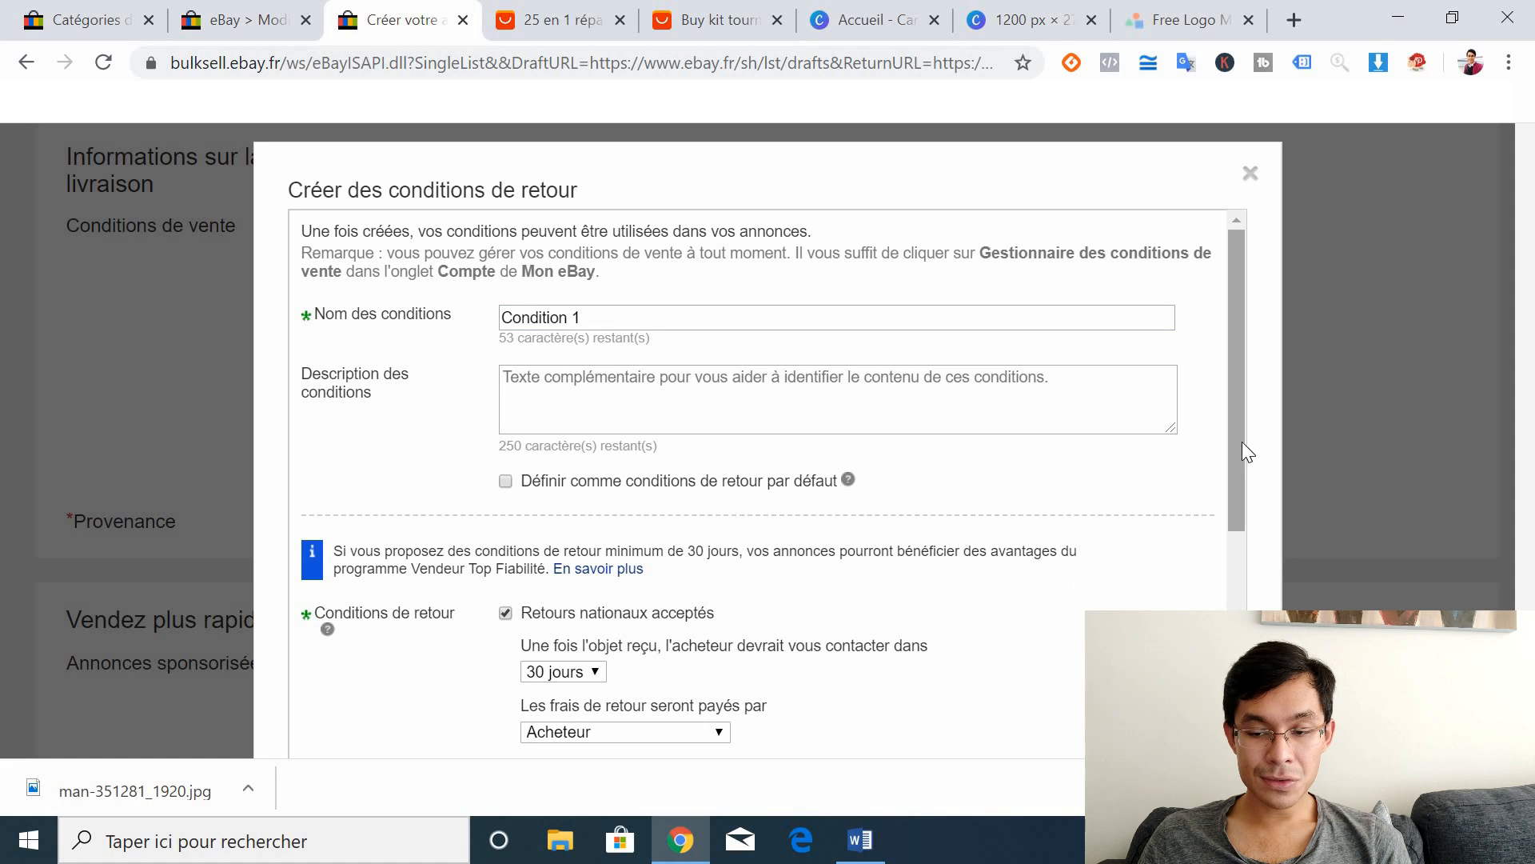
drag(1241, 443, 1241, 611)
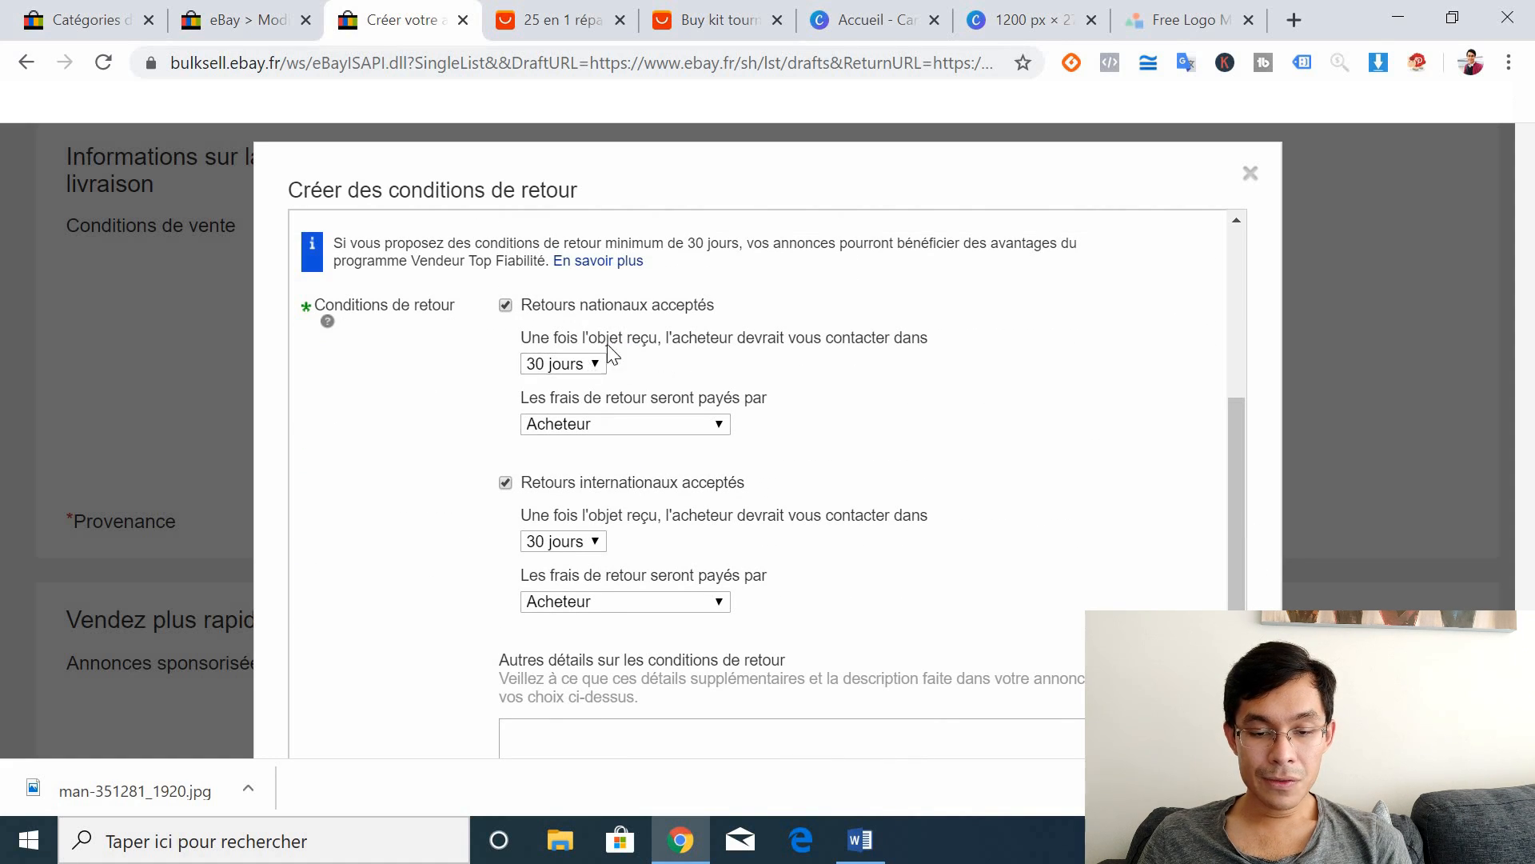
click(574, 365)
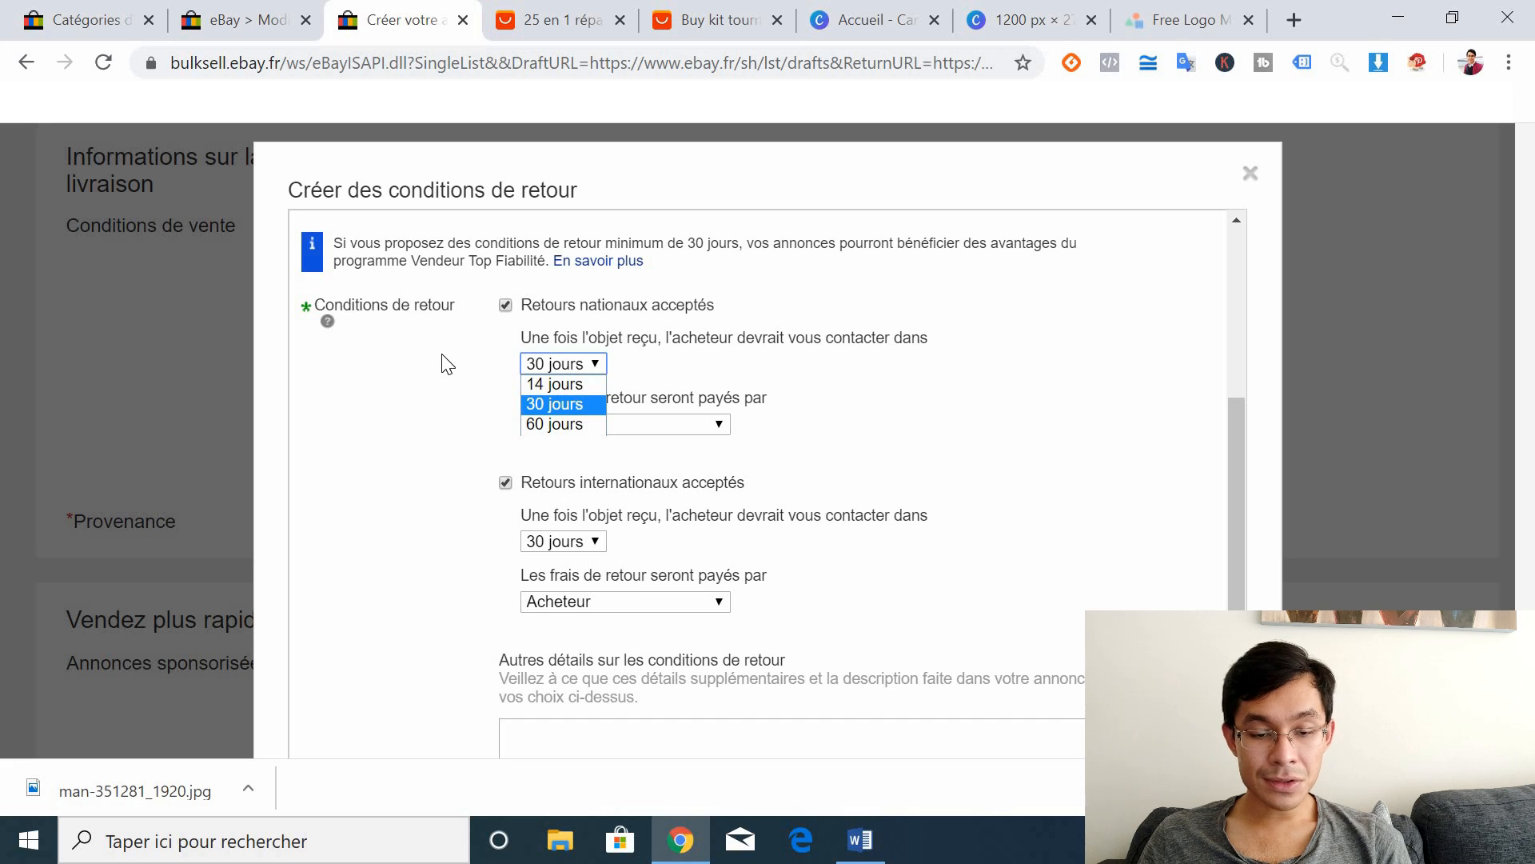
click(486, 351)
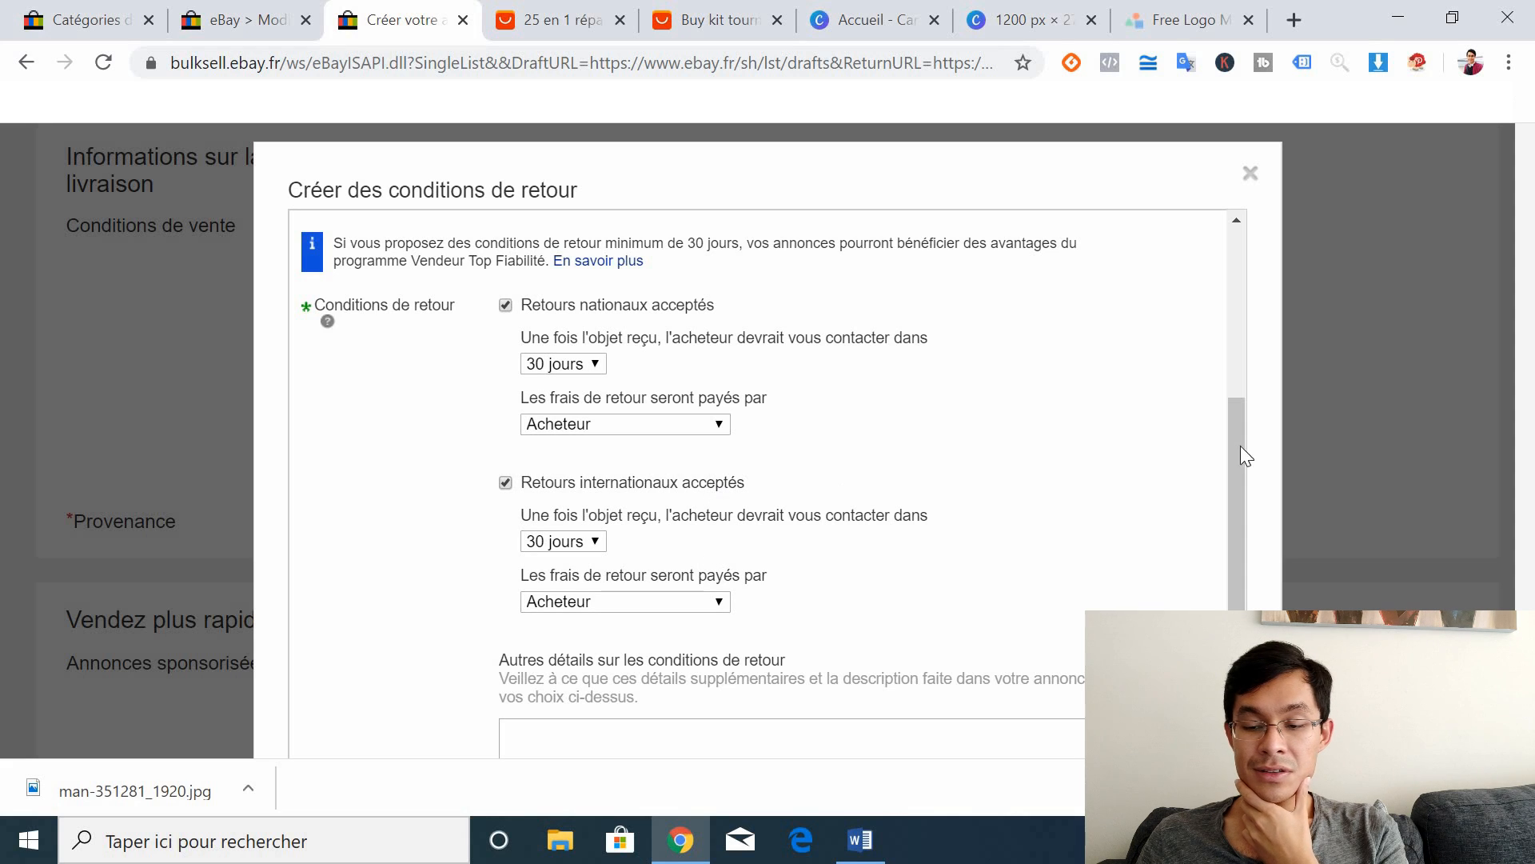
Step: In Autres détails, state 30-day returns accepted, with return costs paid by the buyer unless defective
scroll(1221, 554, down, 1)
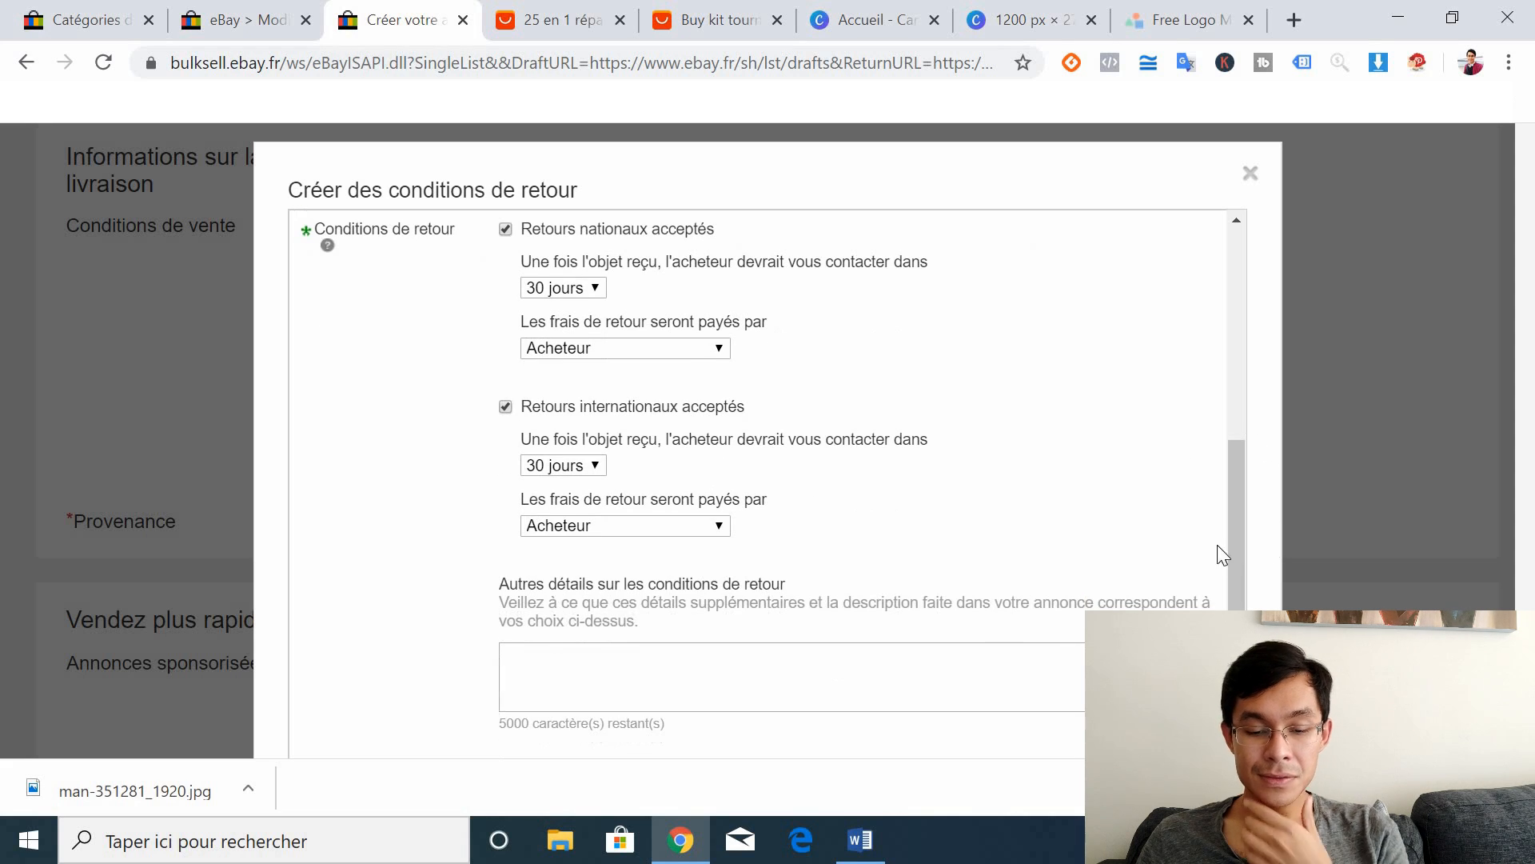
click(662, 676)
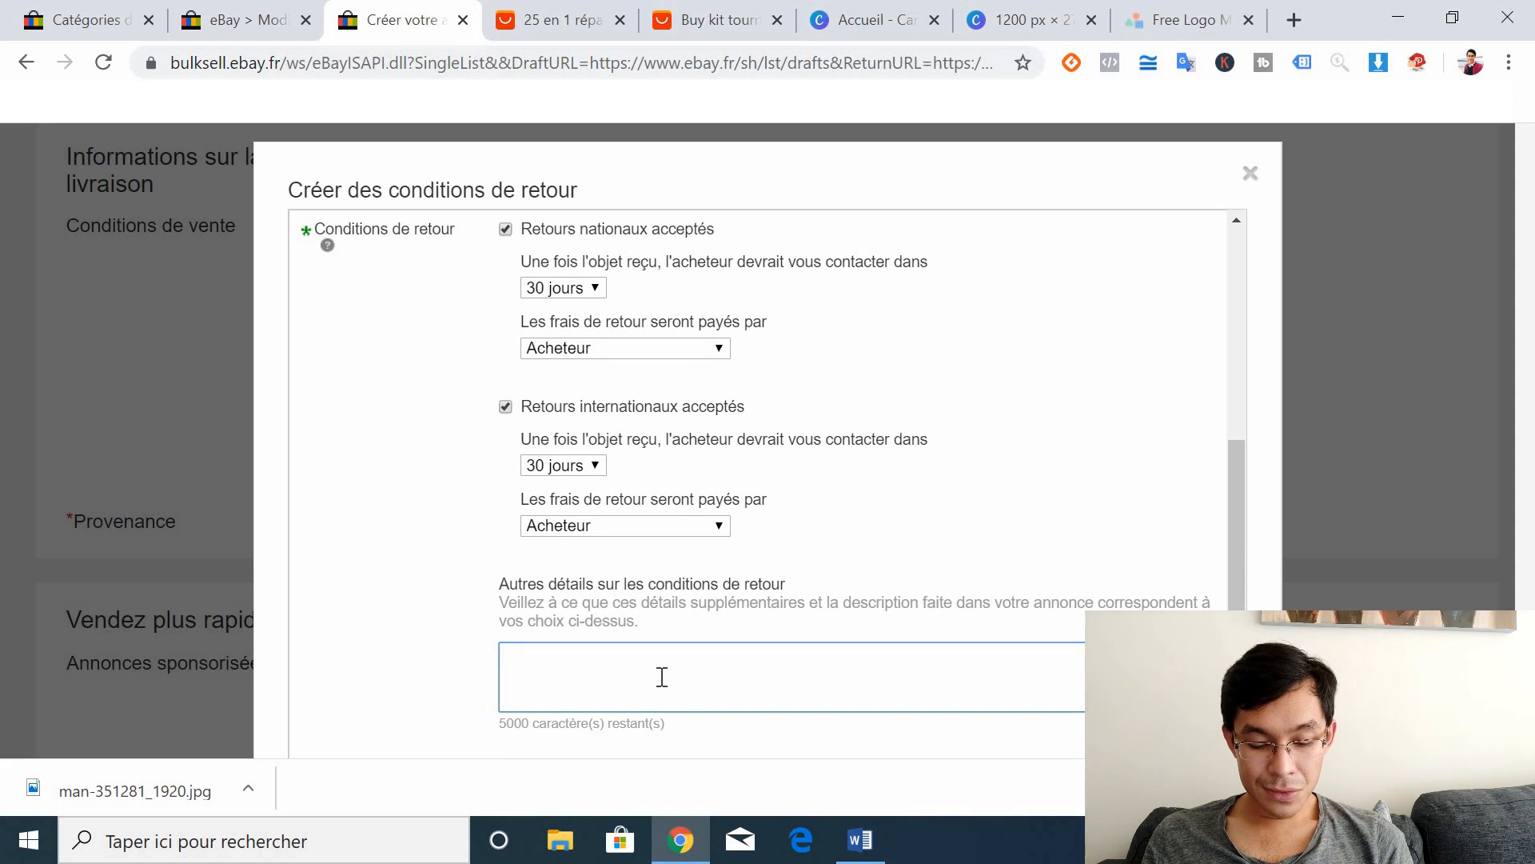
text(Retour sou)
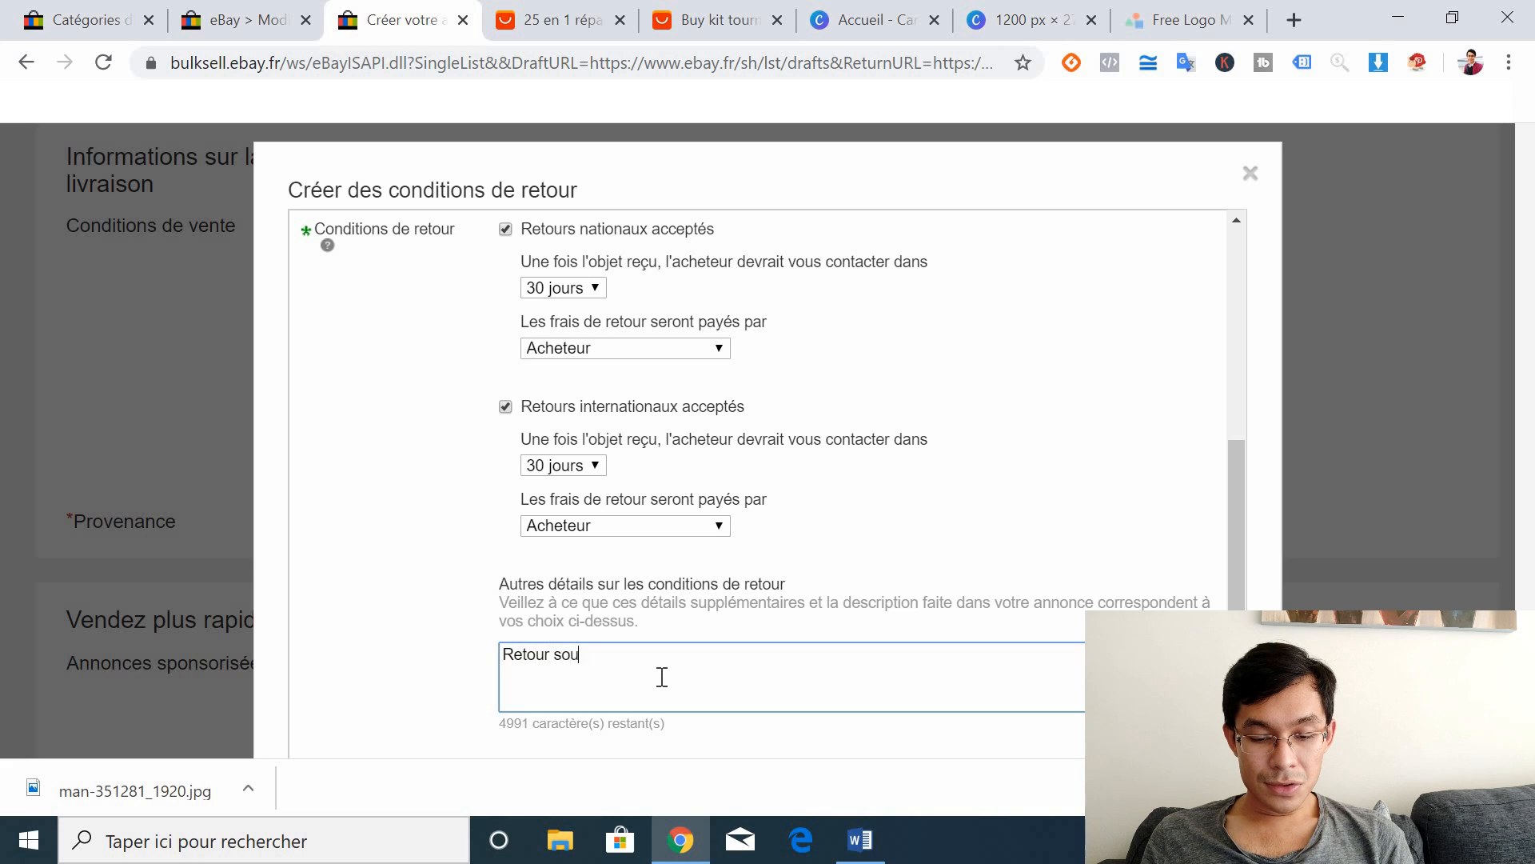
text(s 30 jours après la)
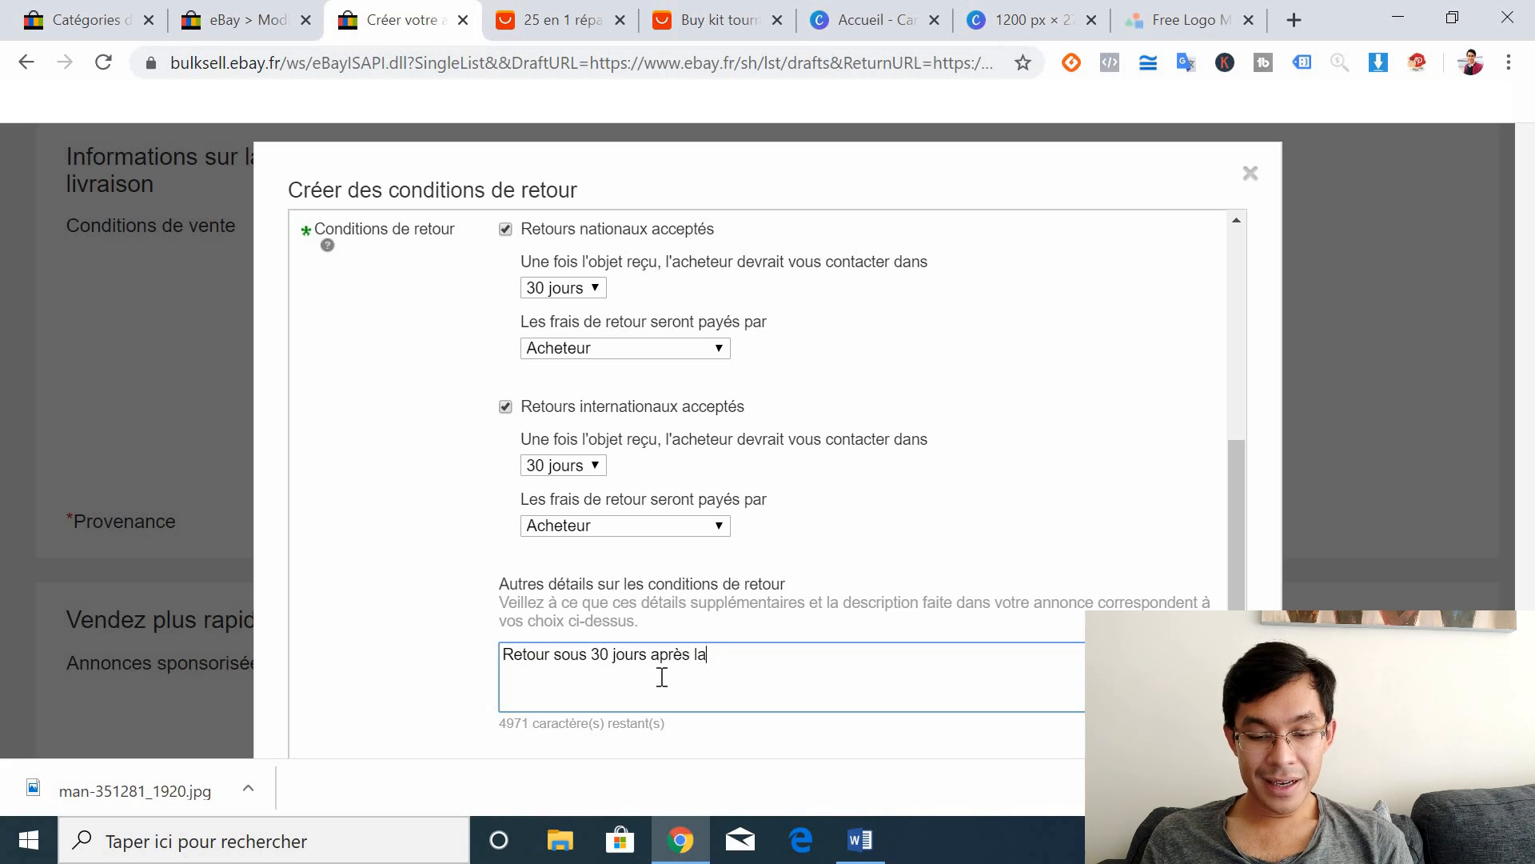
text( récp)
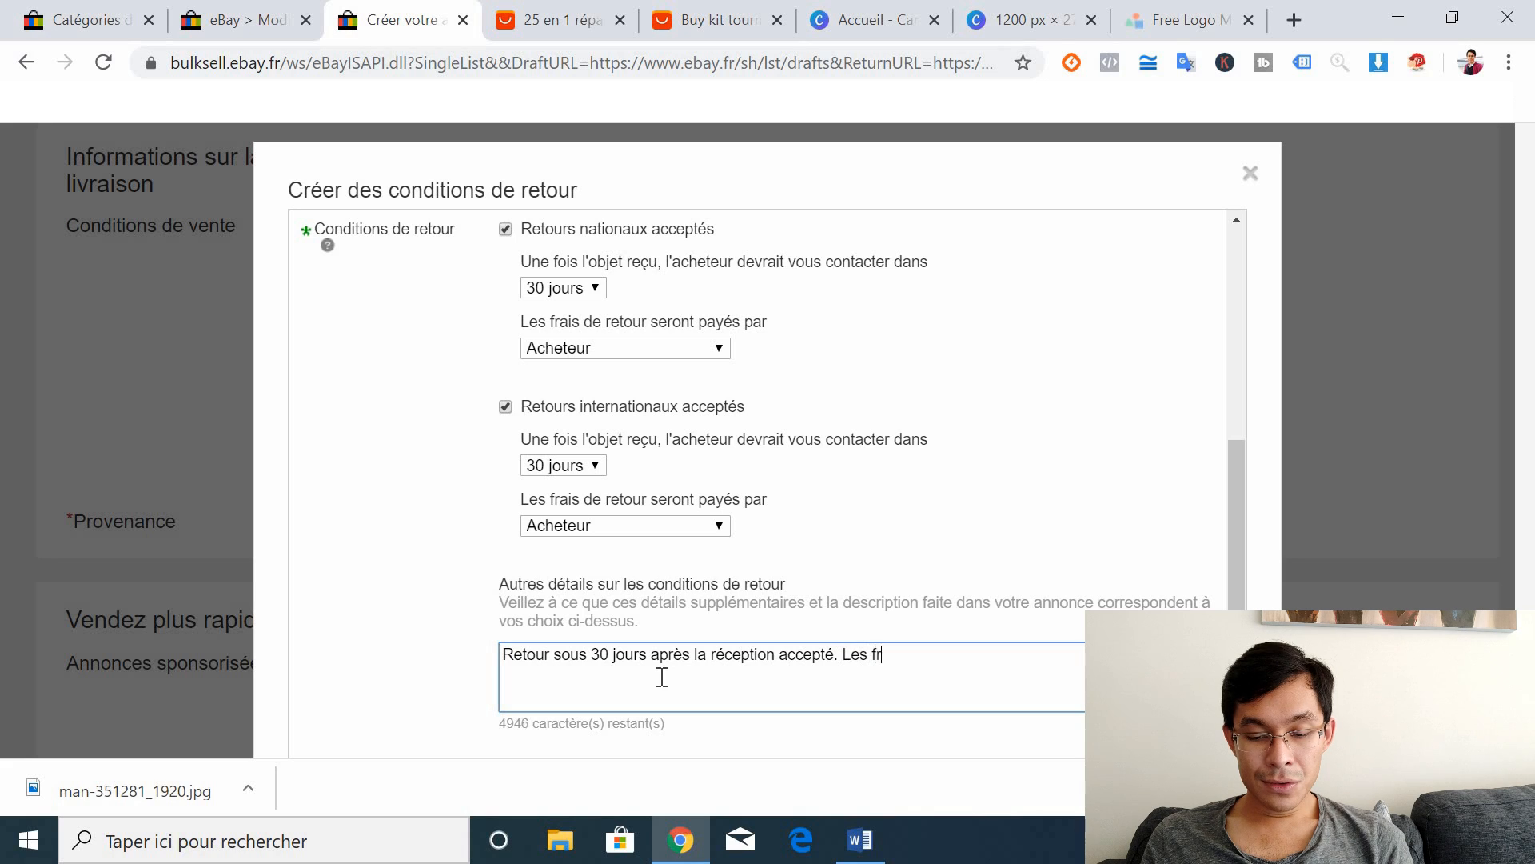
text(ais de retour s)
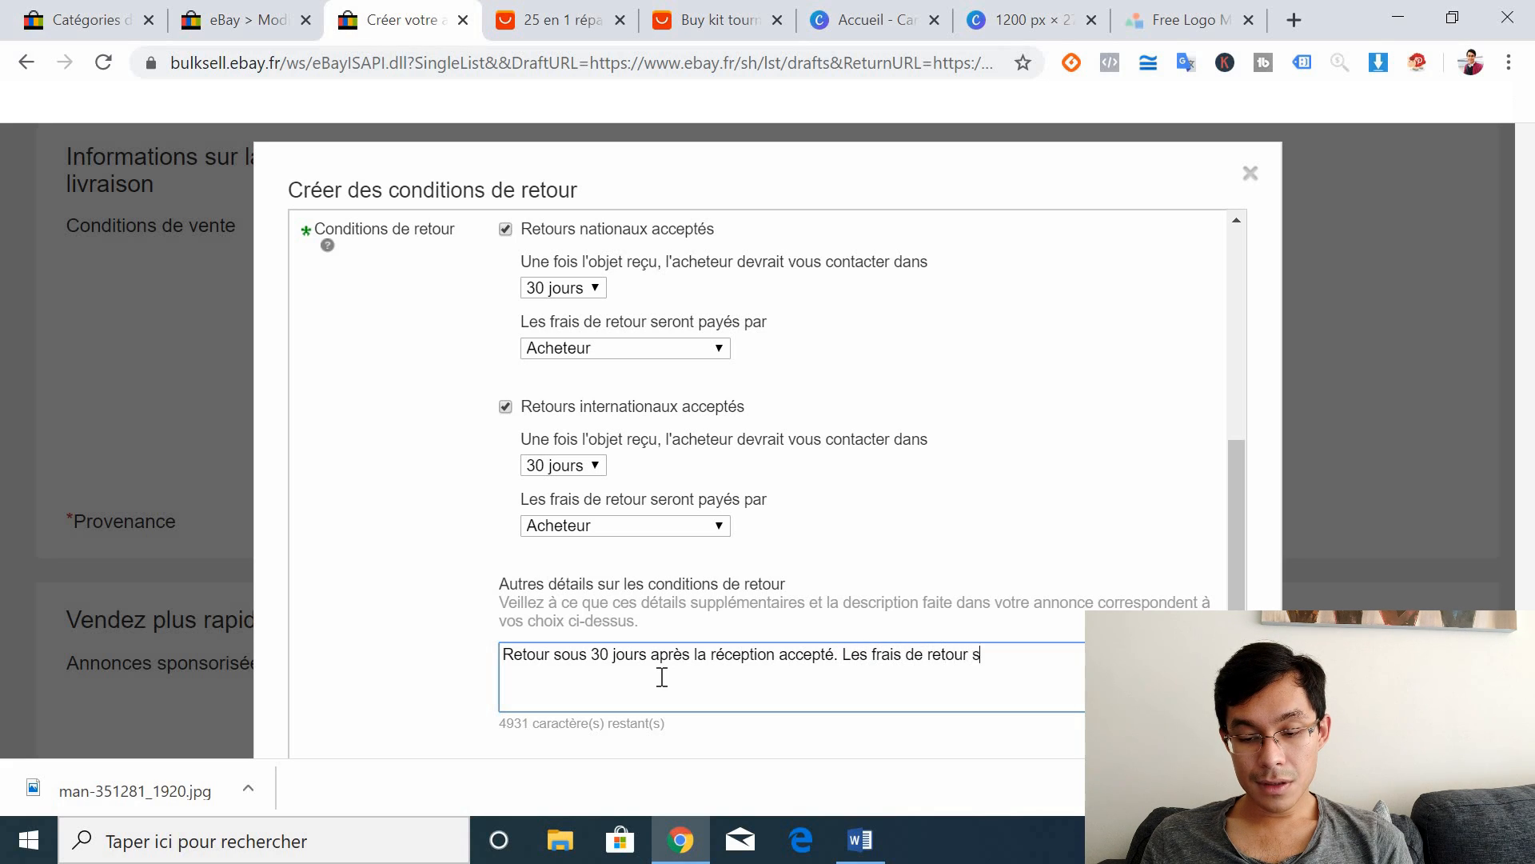
text(ont à la cha)
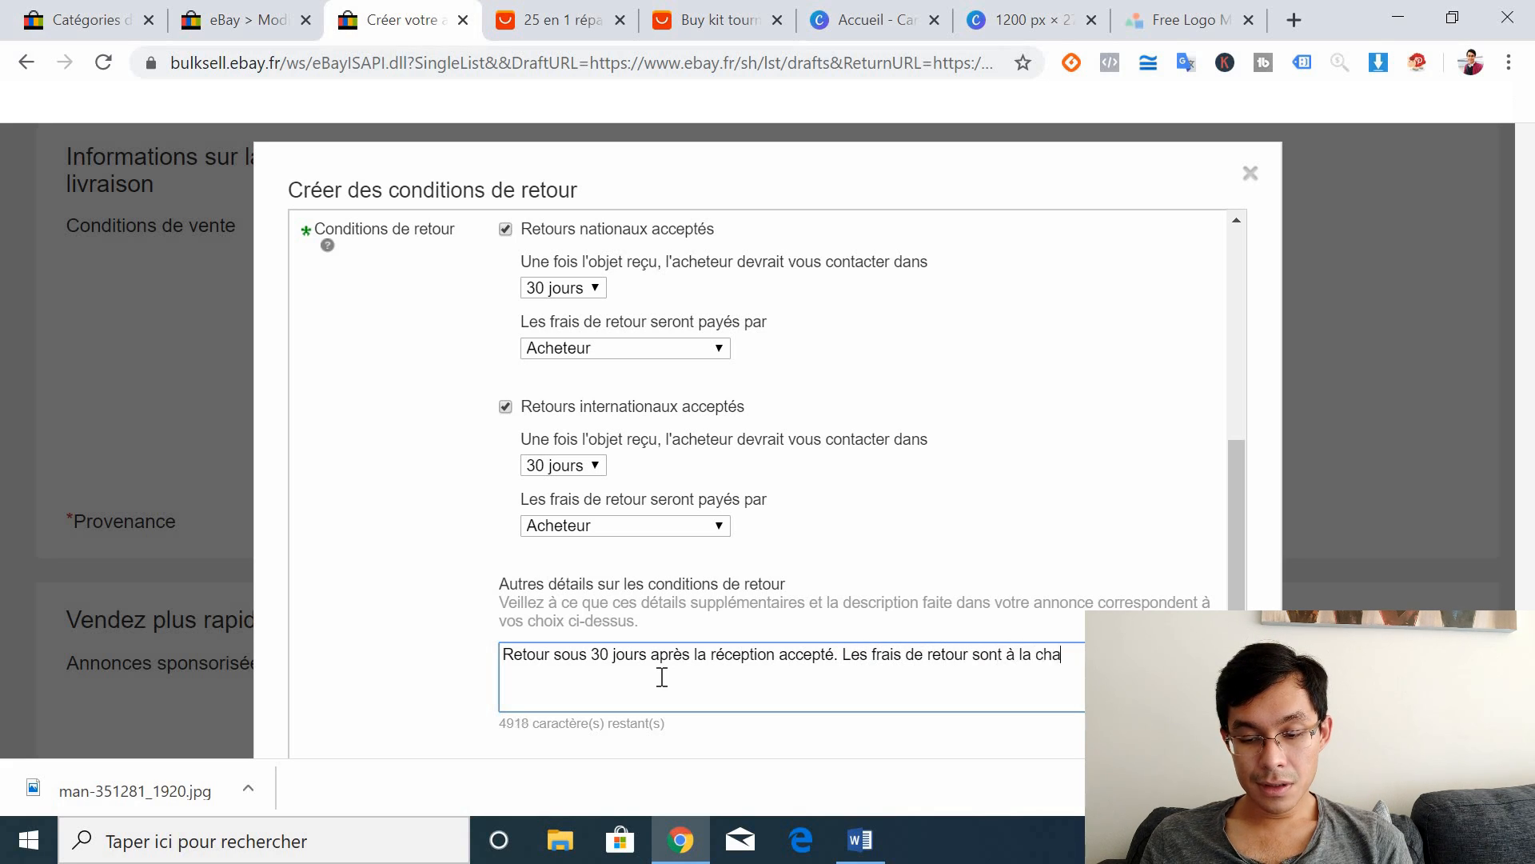
text(rge l'acheteur sauf si l'o)
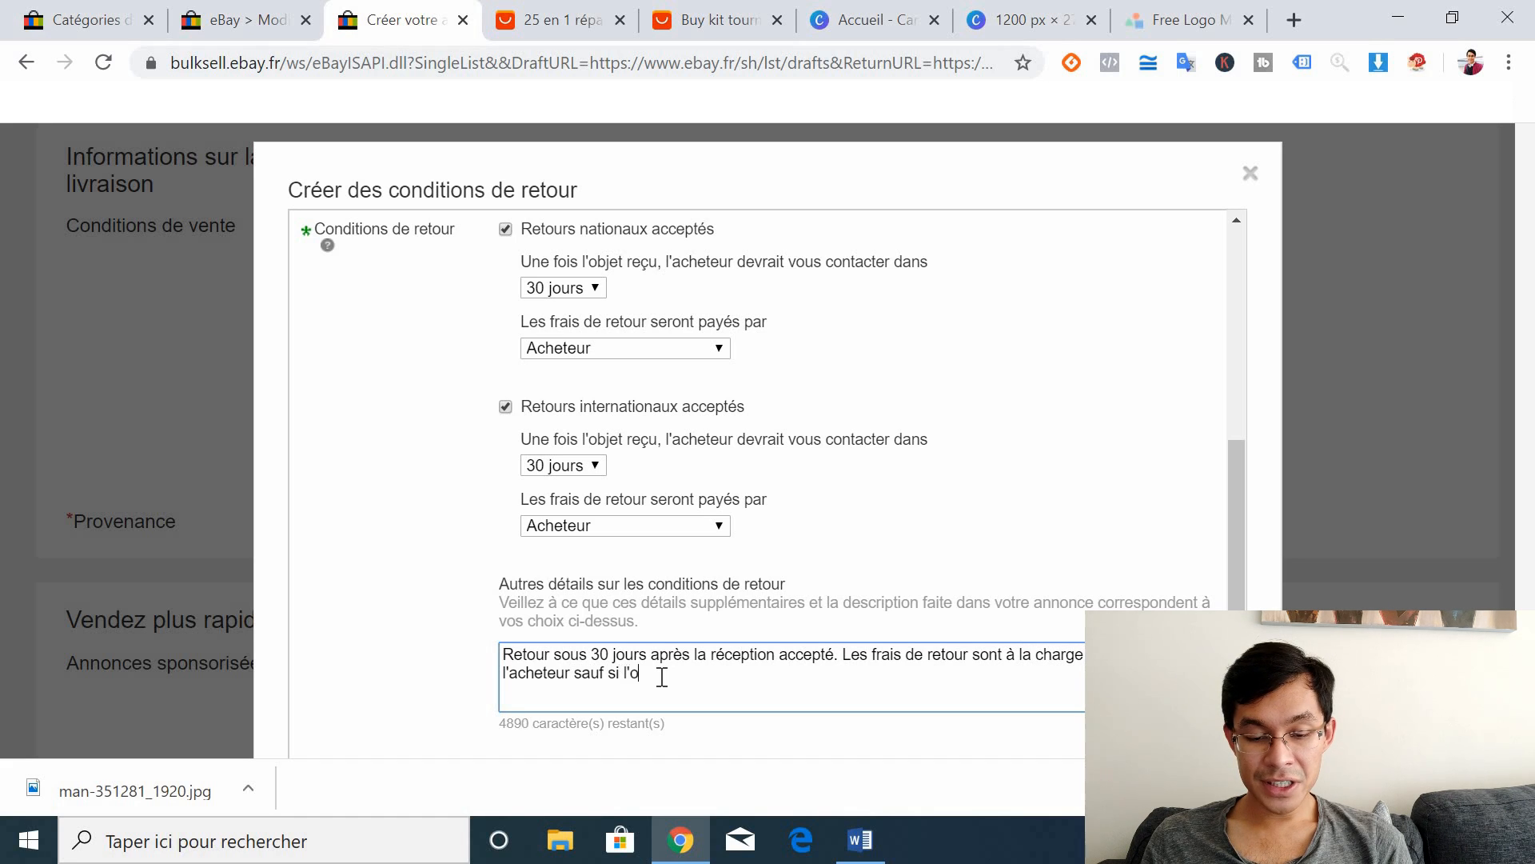
text(bjet e)
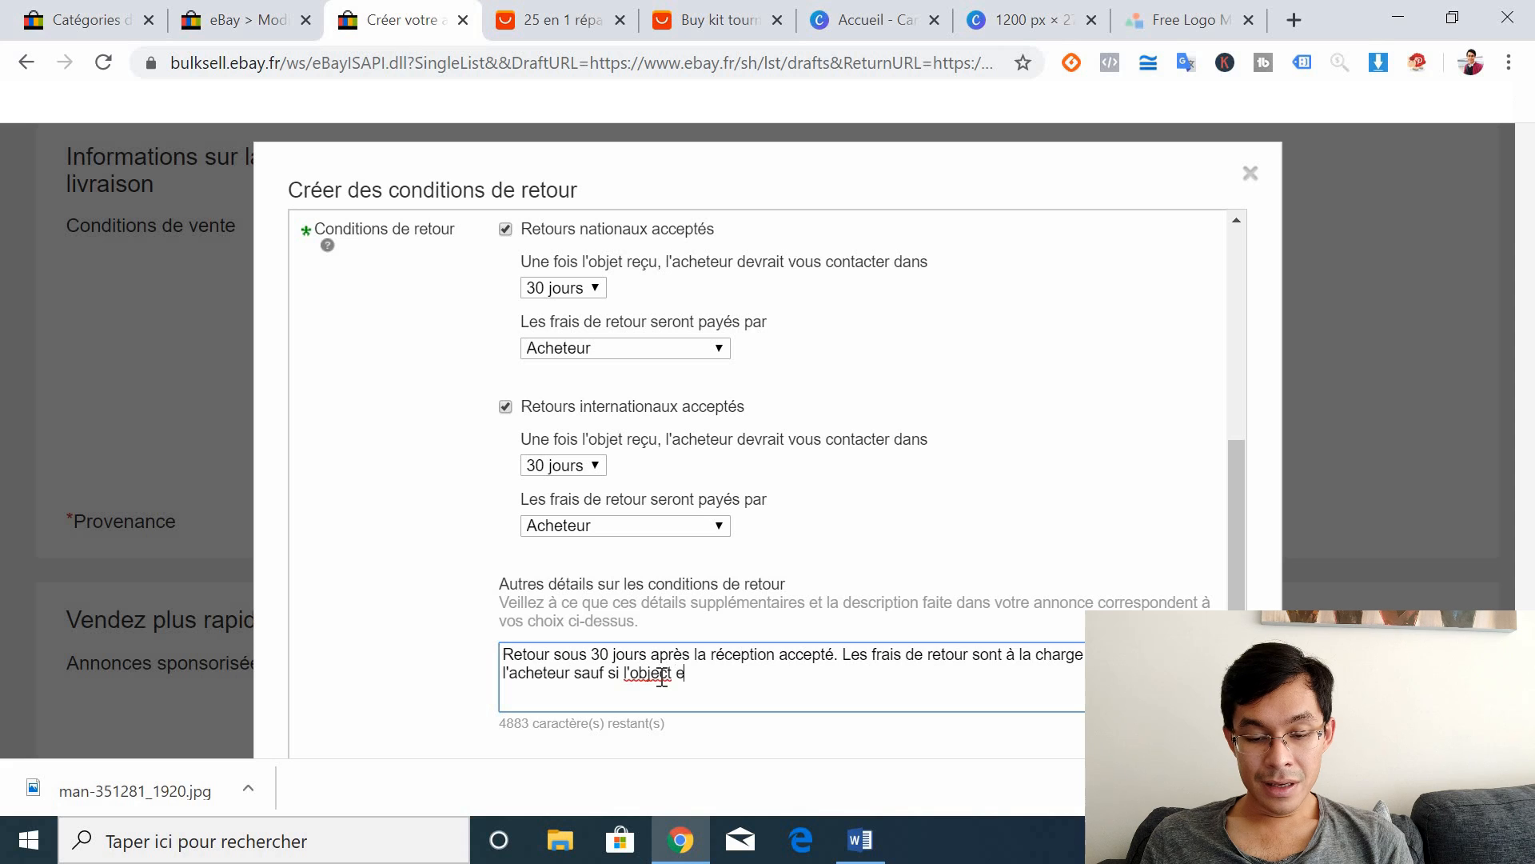
text(st défectueux.)
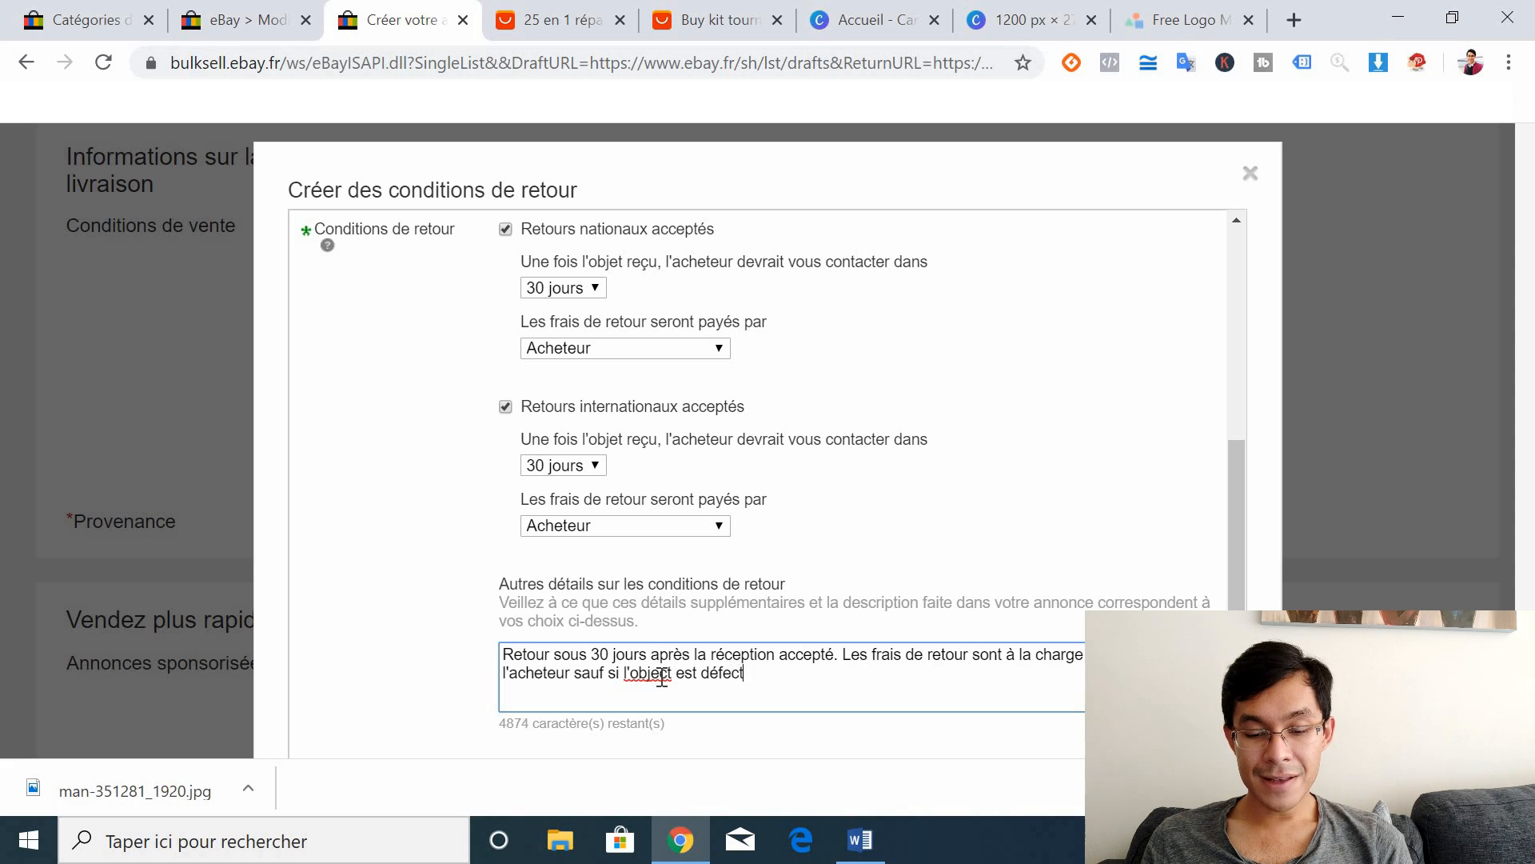
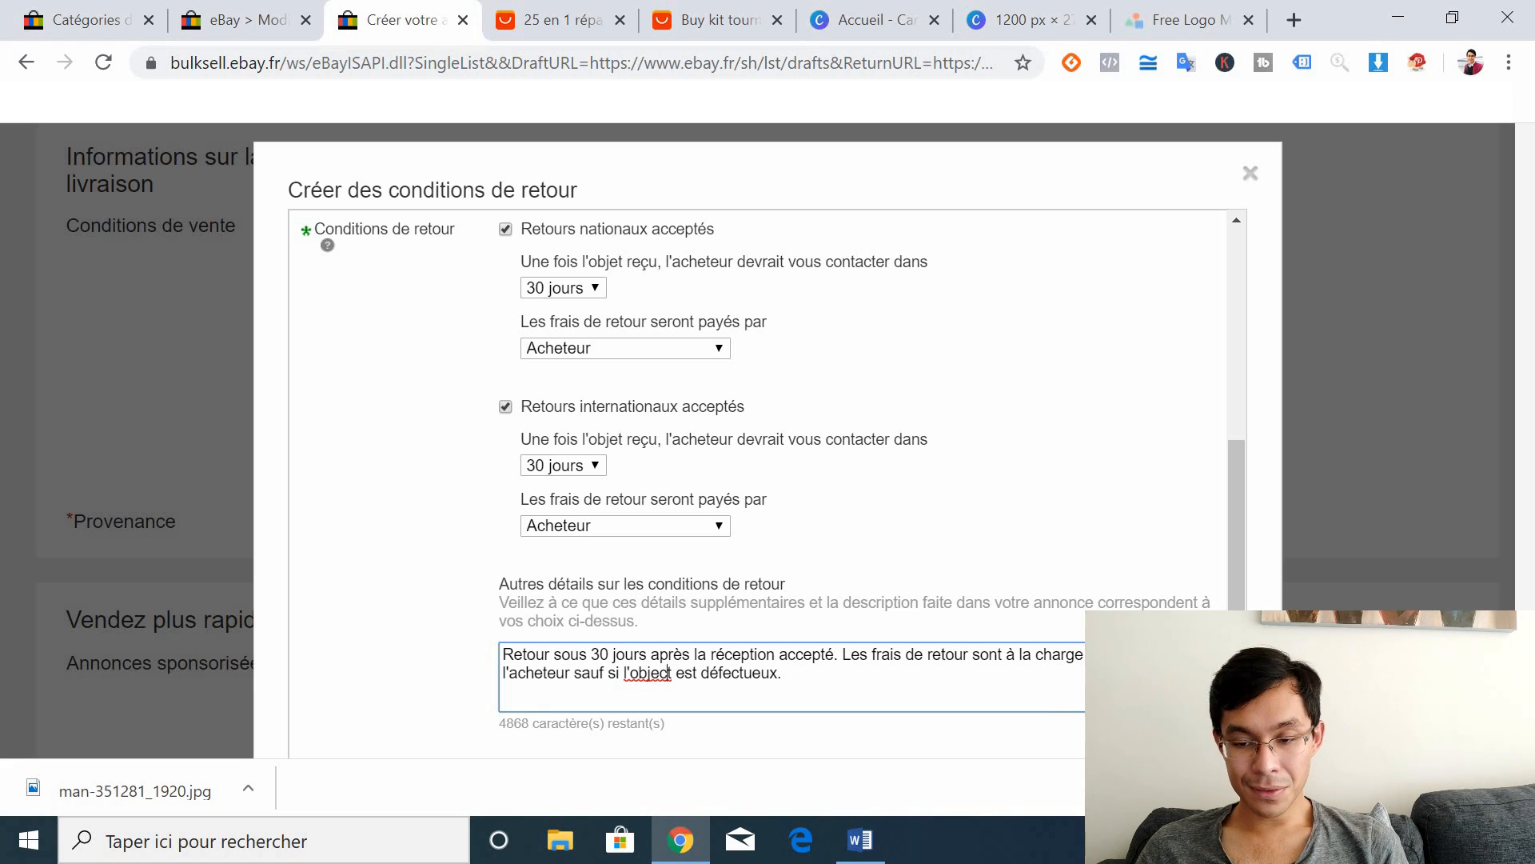
Step: Finish the return details, close the return-conditions form, and begin new shipping conditions
click(1534, 586)
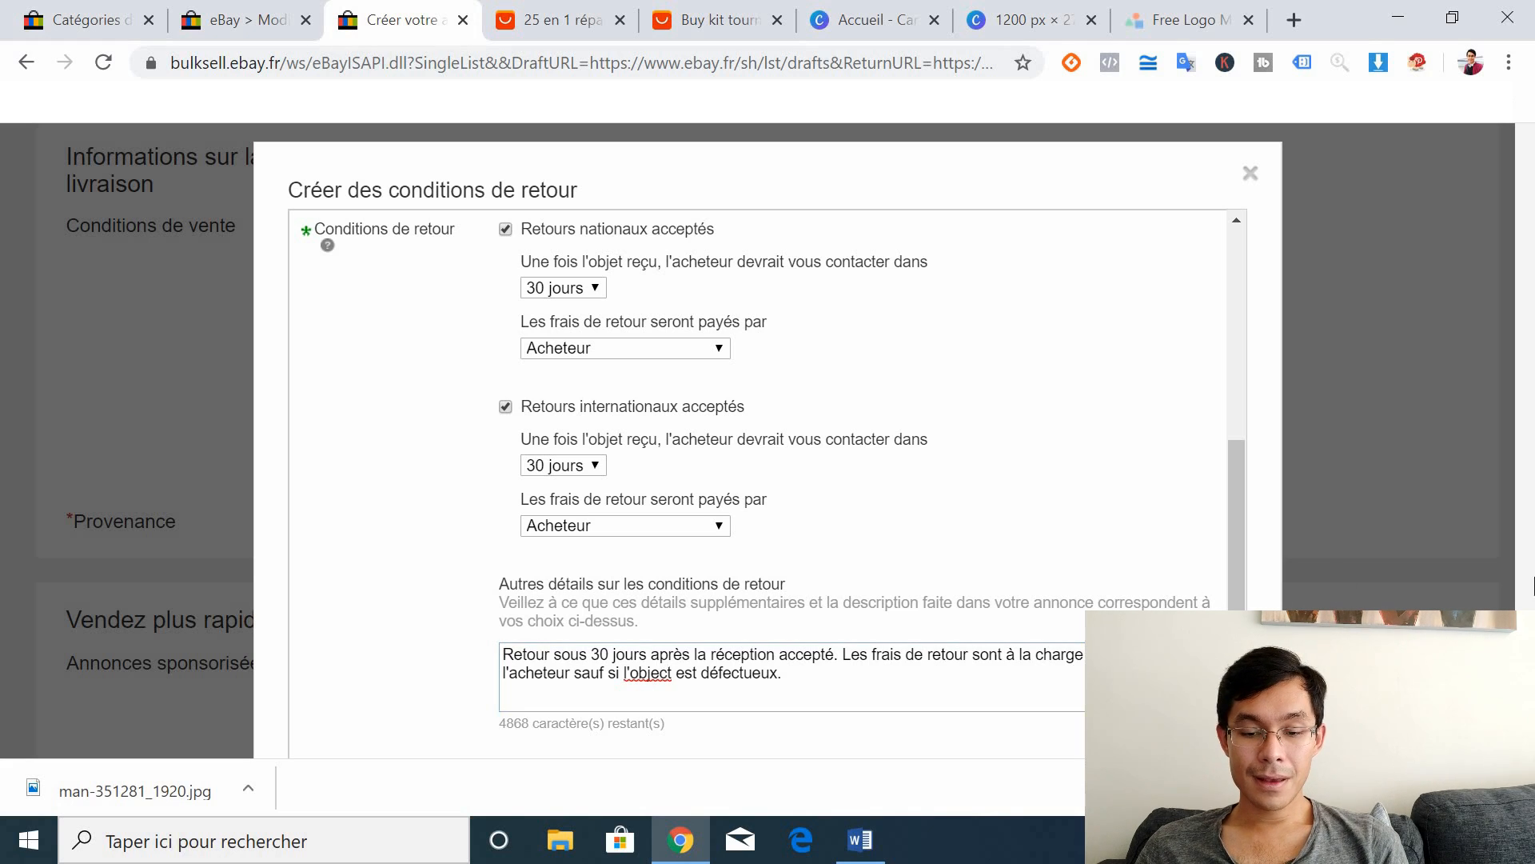
double_click(1534, 587)
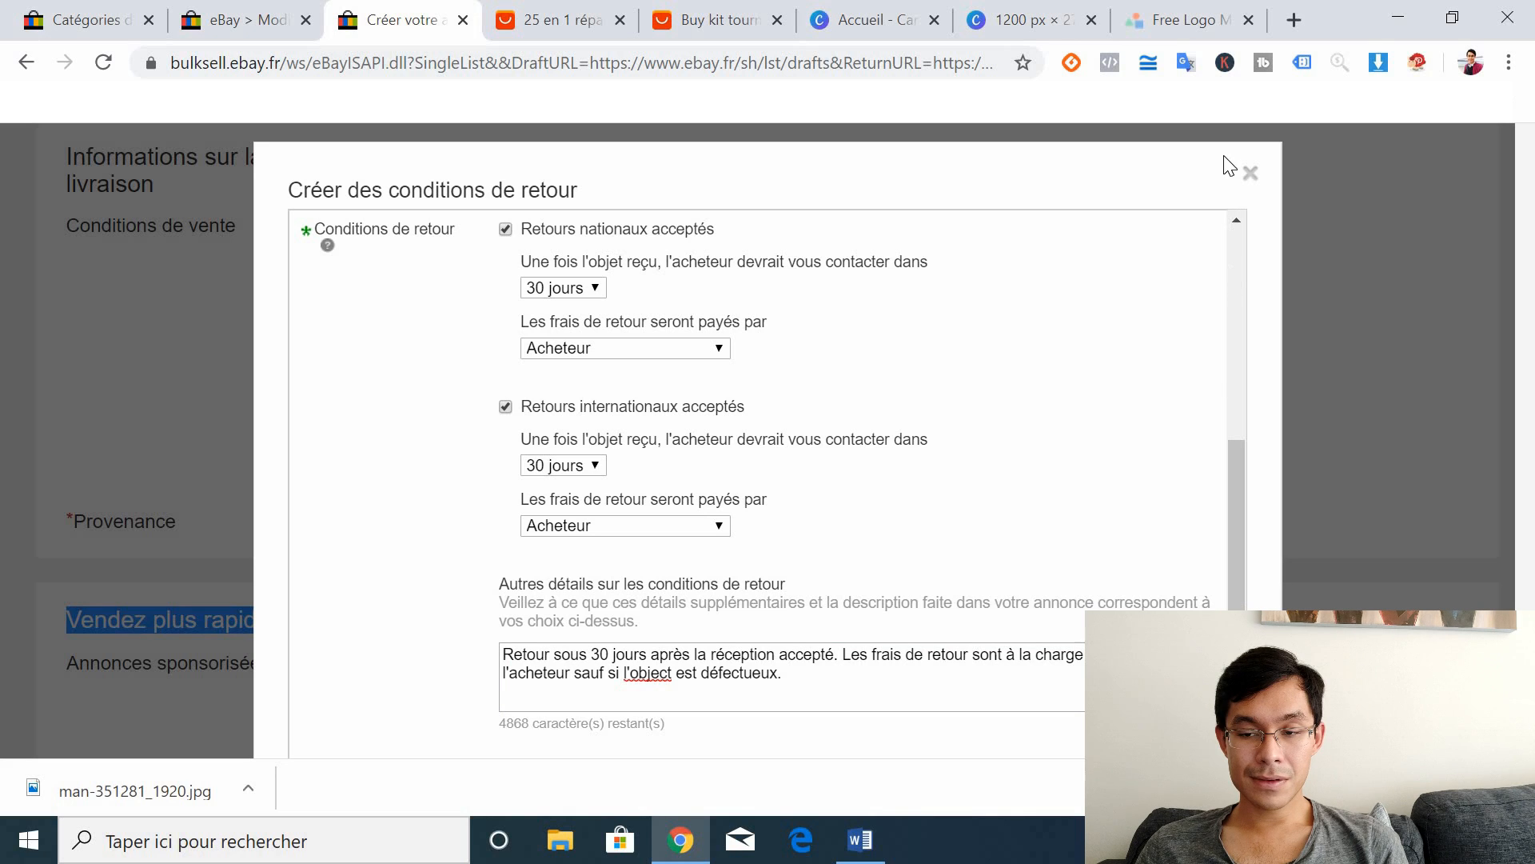
click(1251, 172)
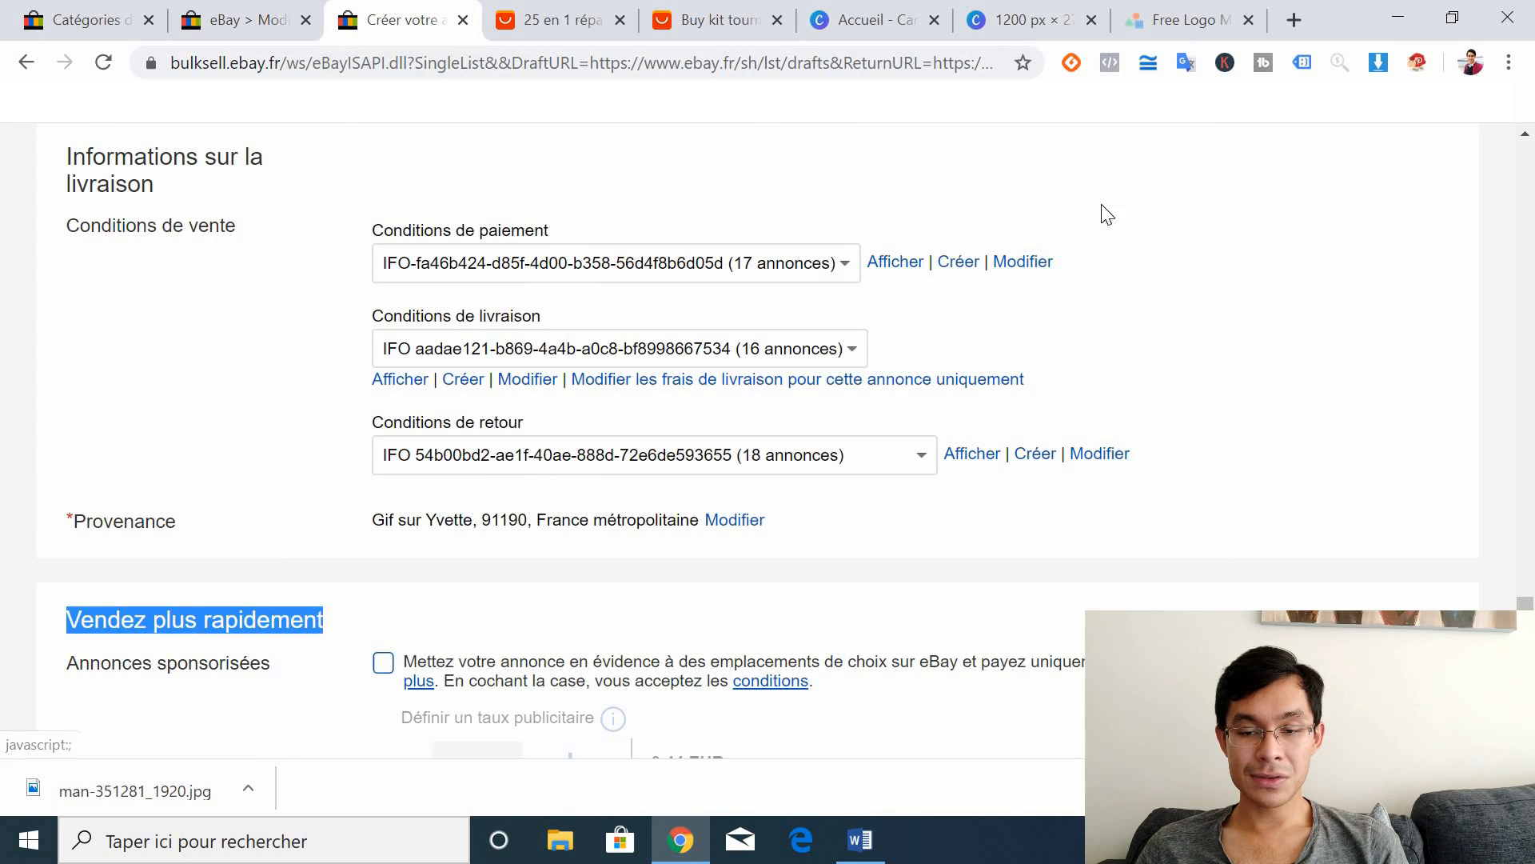
click(460, 381)
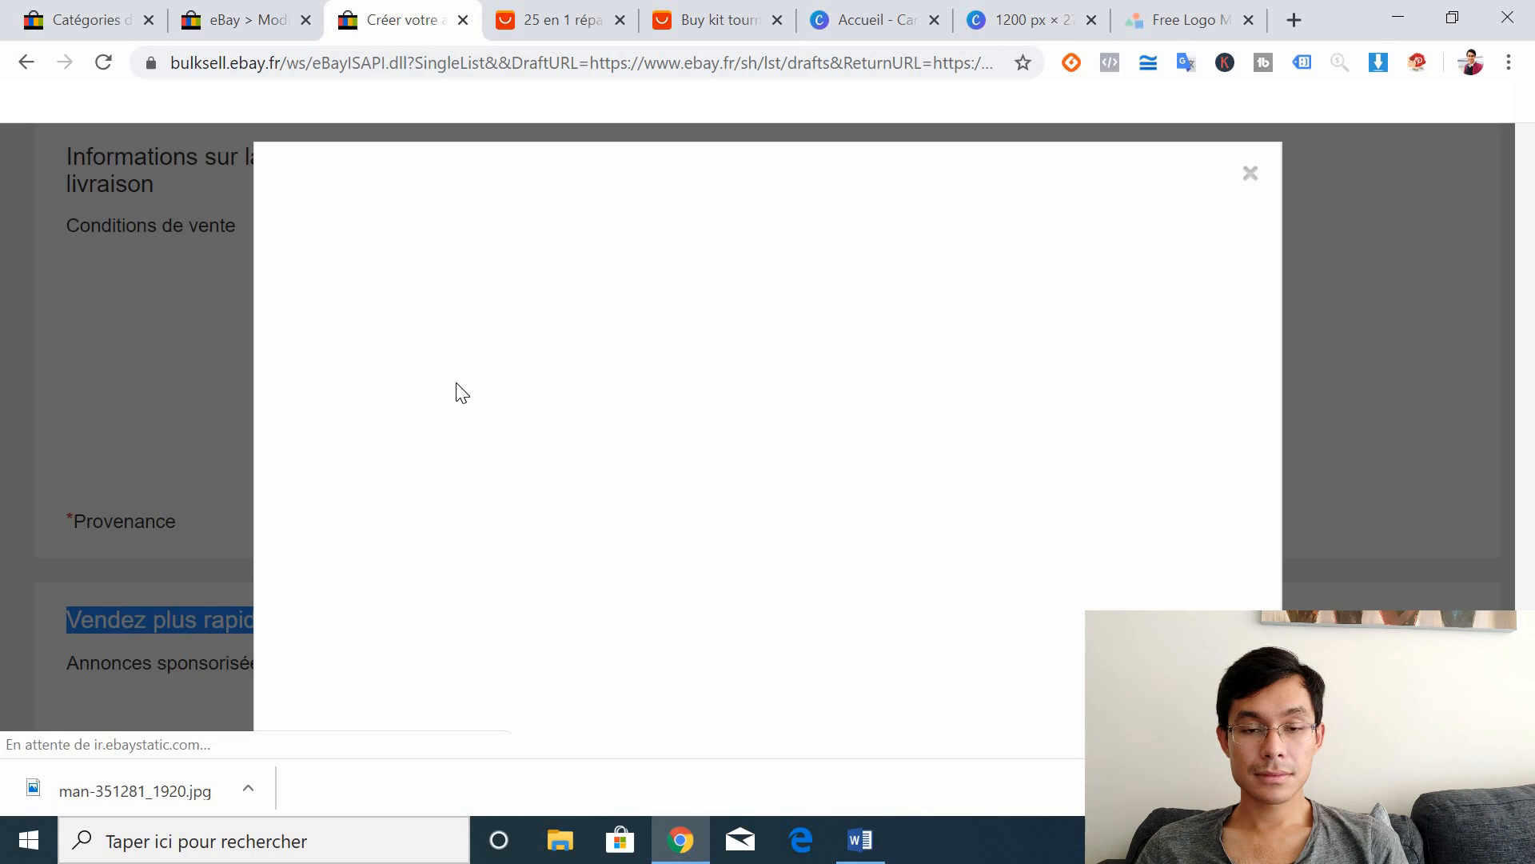
Step: Name the new shipping conditions 'Livraison depuis la Chine', correcting a typo along the way
click(585, 318)
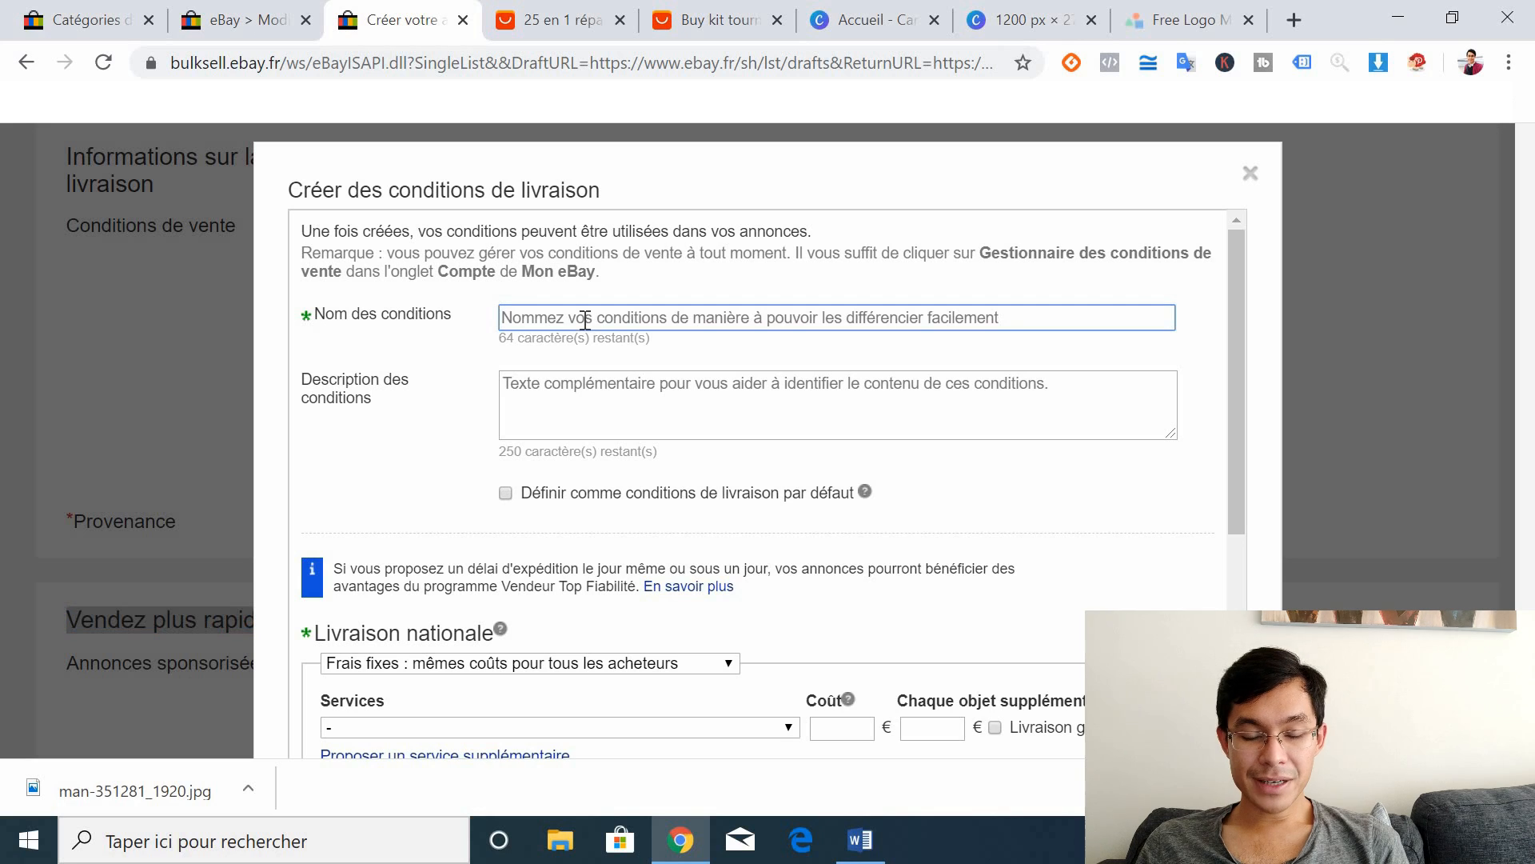
text(Livraison)
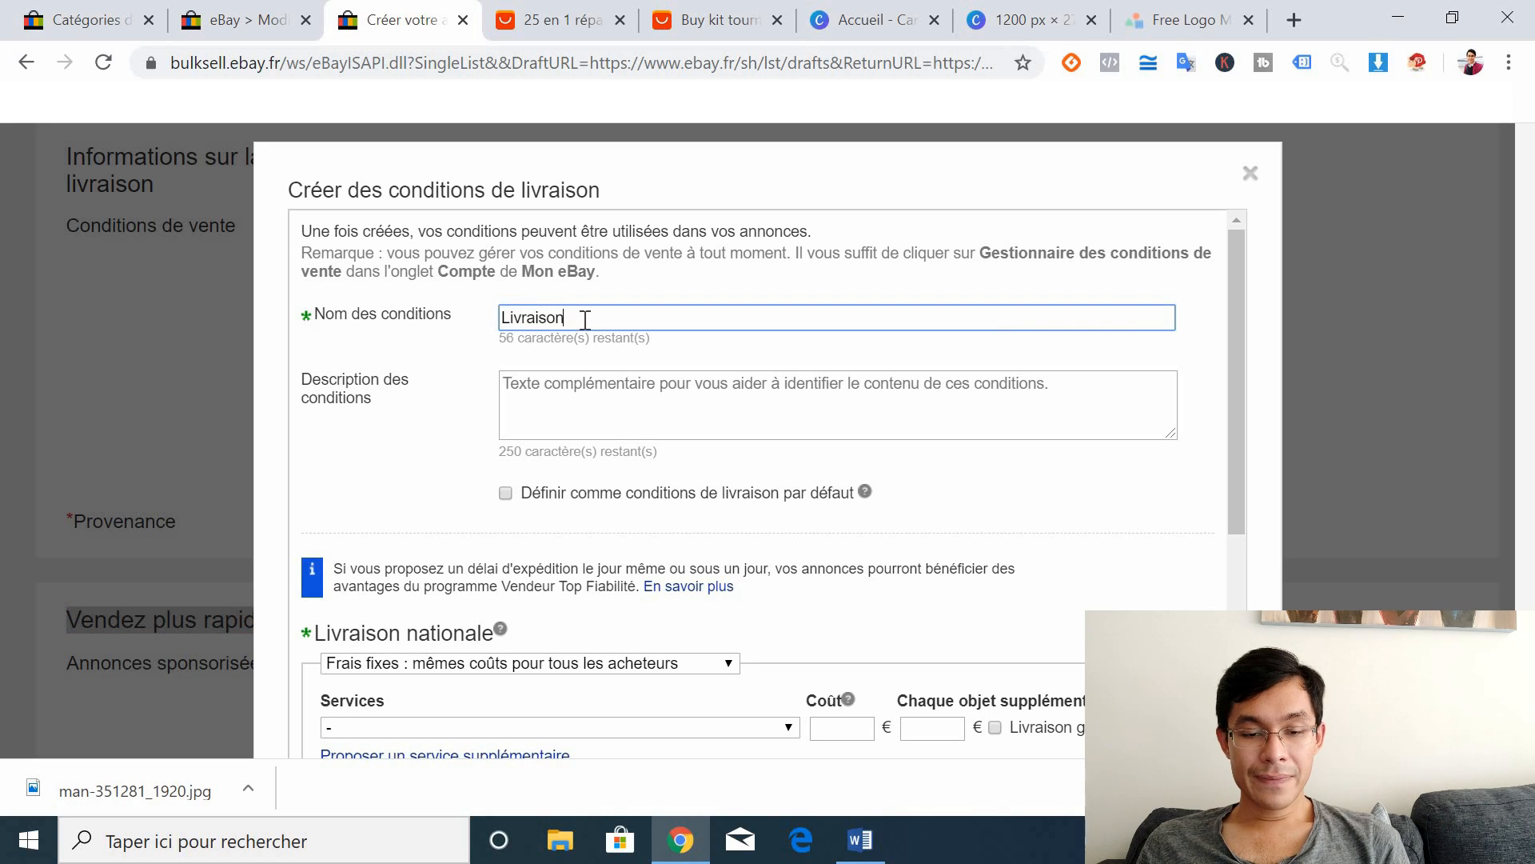
text( Alle)
key(BackSpace)
key(BackSpace)
text(de)
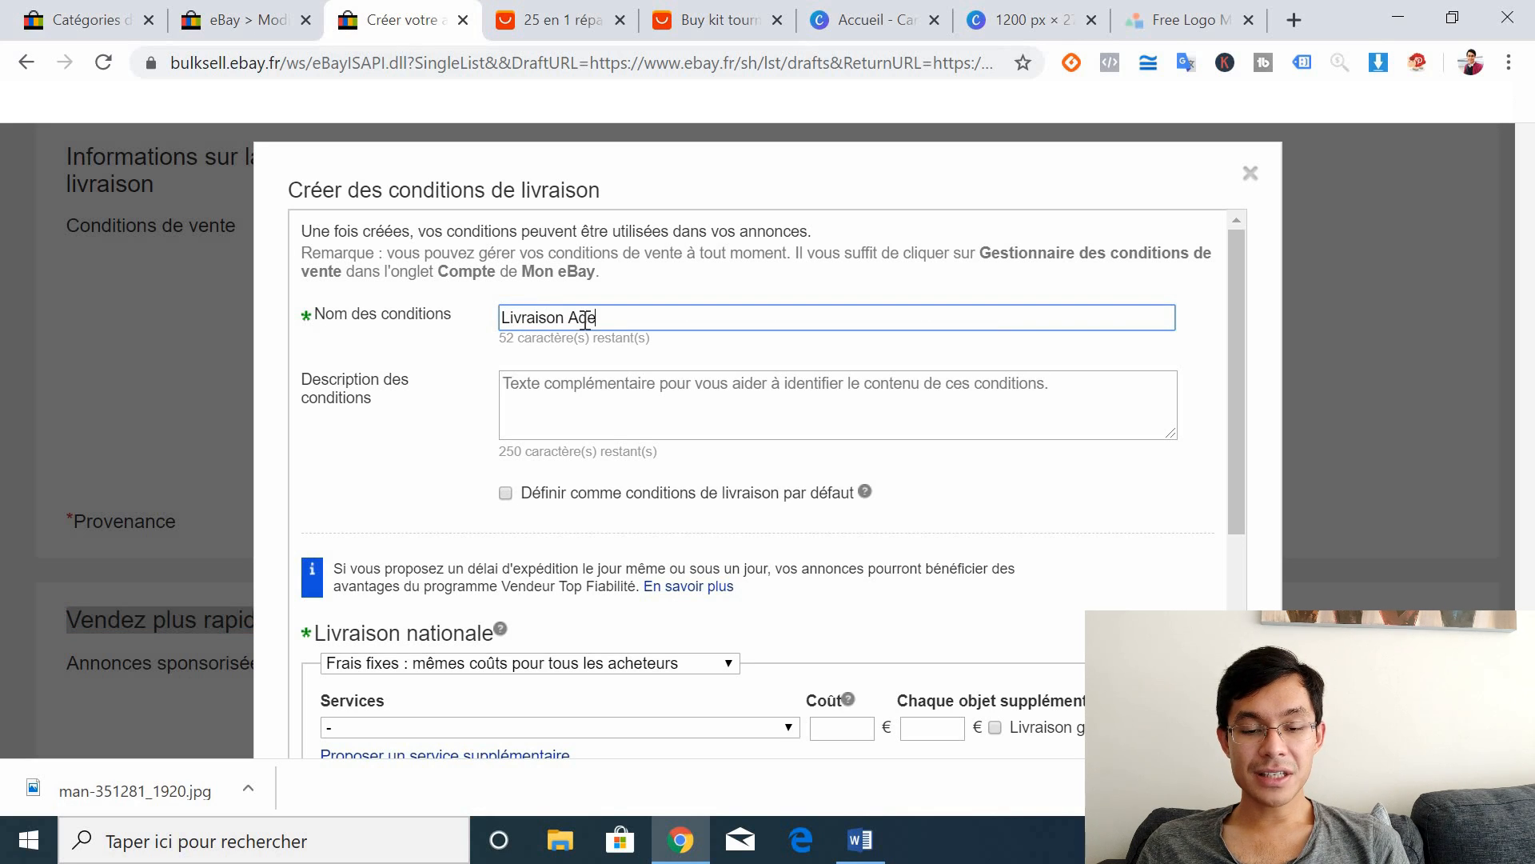
text(puis la Chine)
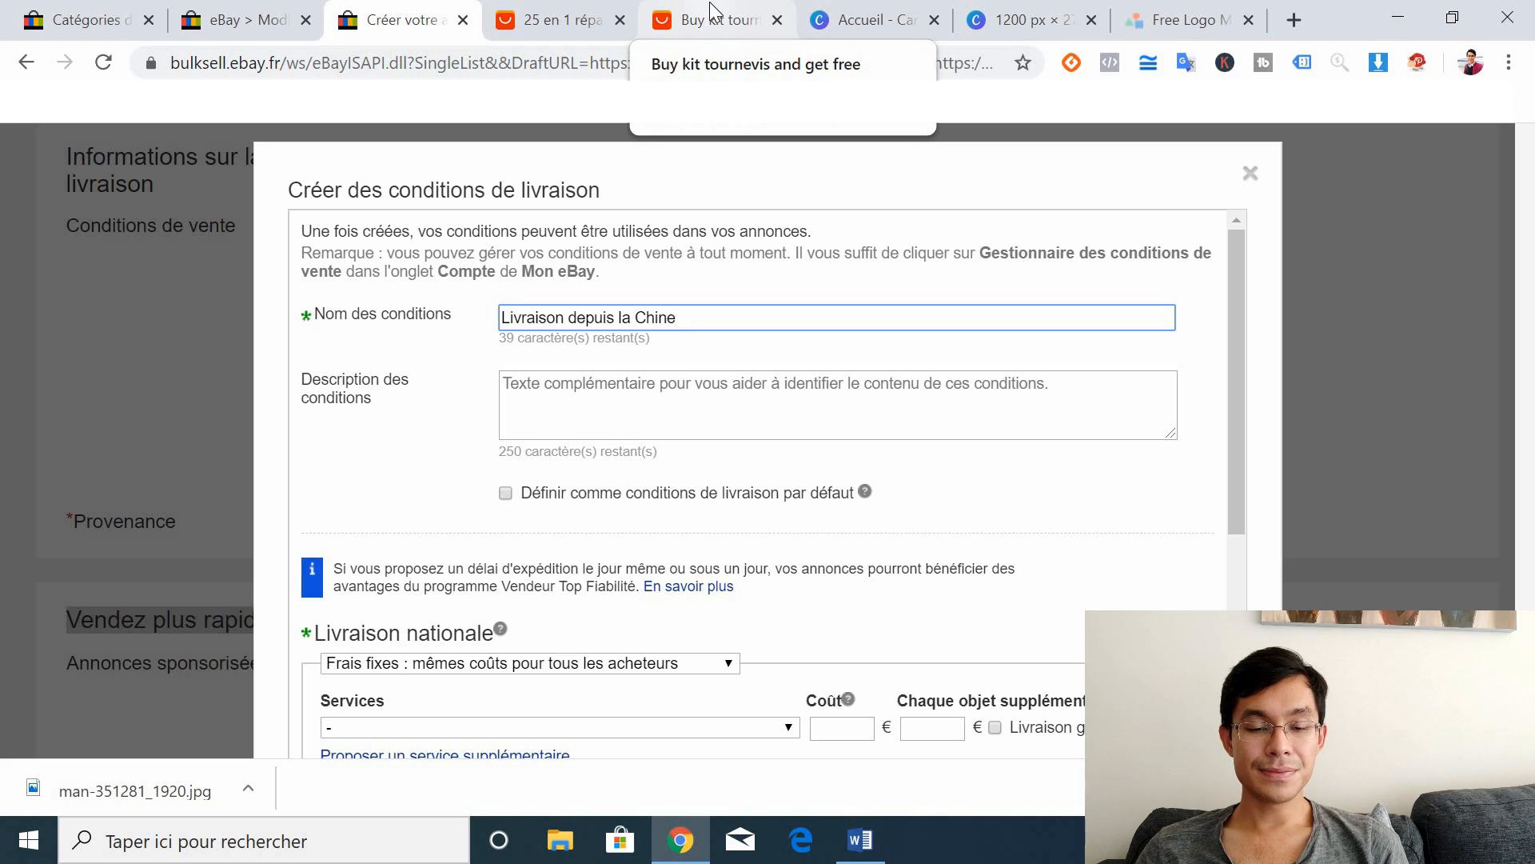
click(622, 384)
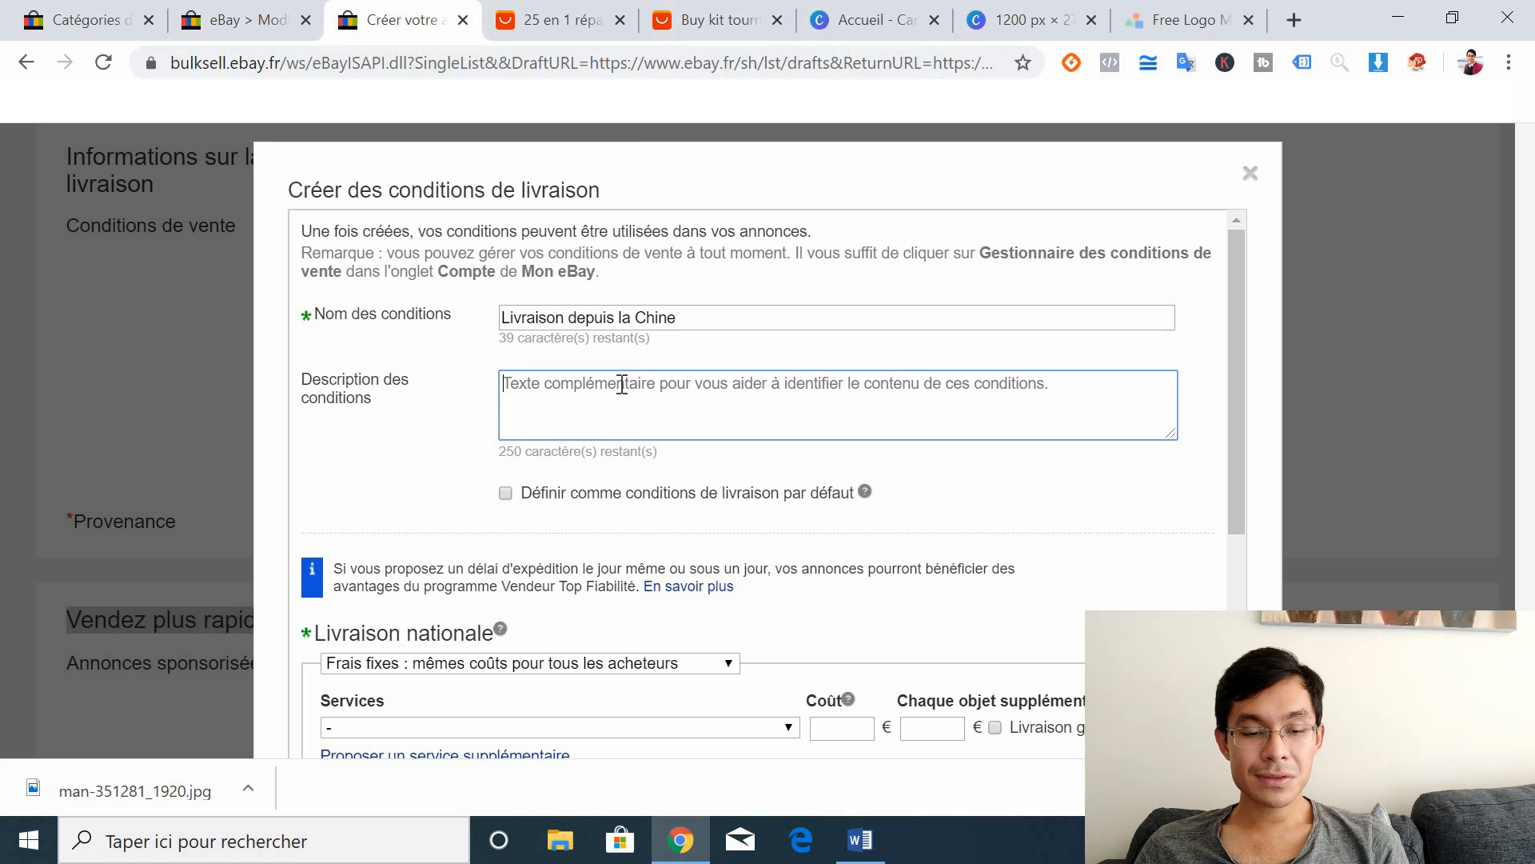
Step: Review Livraison nationale's flat-rate cost type and services list, then switch to the AliExpress kit page
drag(1236, 328, 1231, 473)
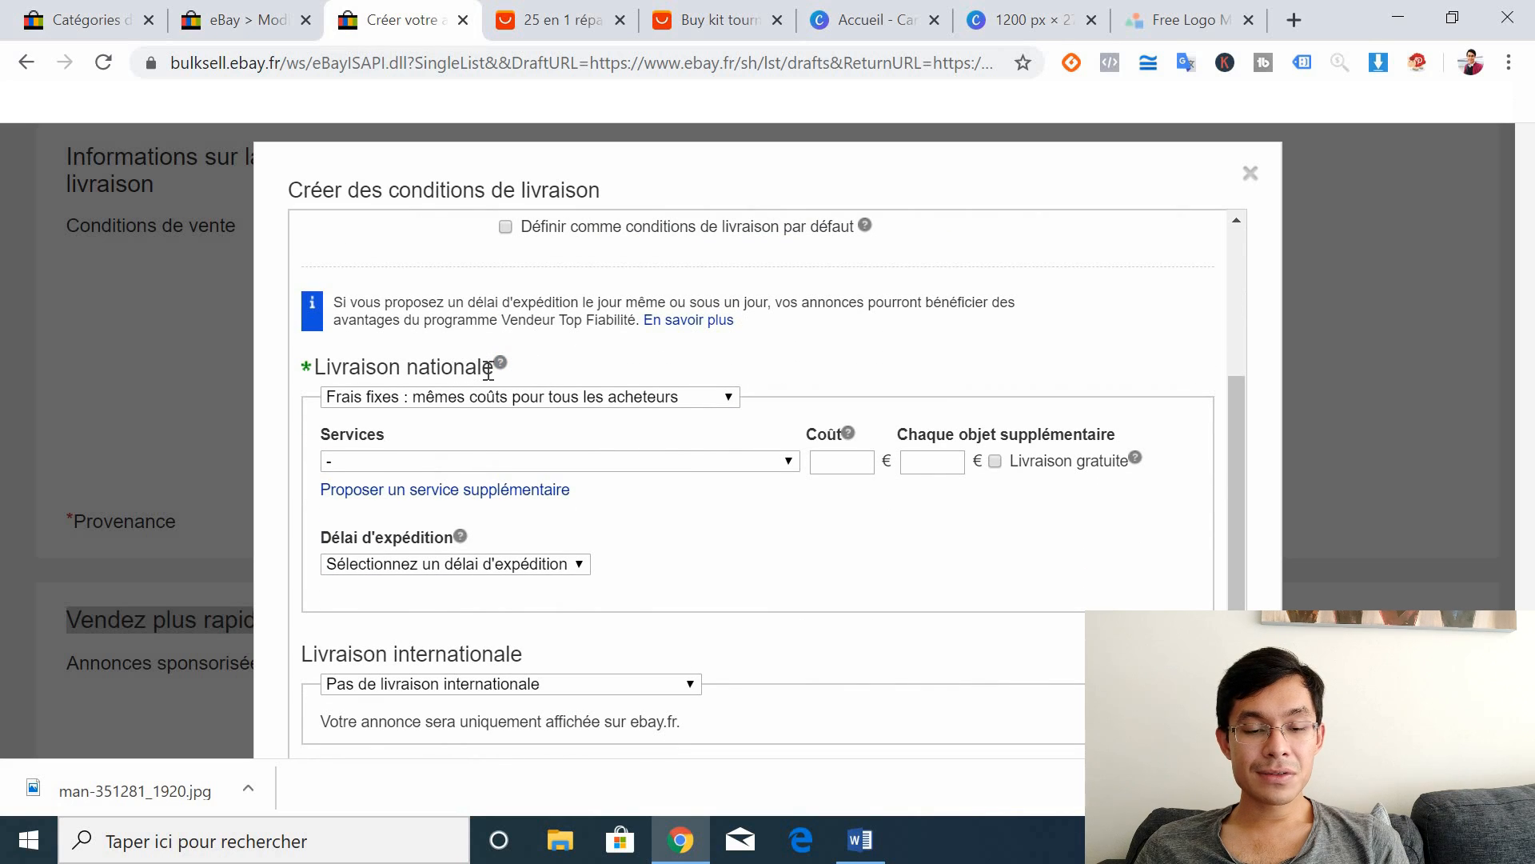
drag(482, 367, 319, 366)
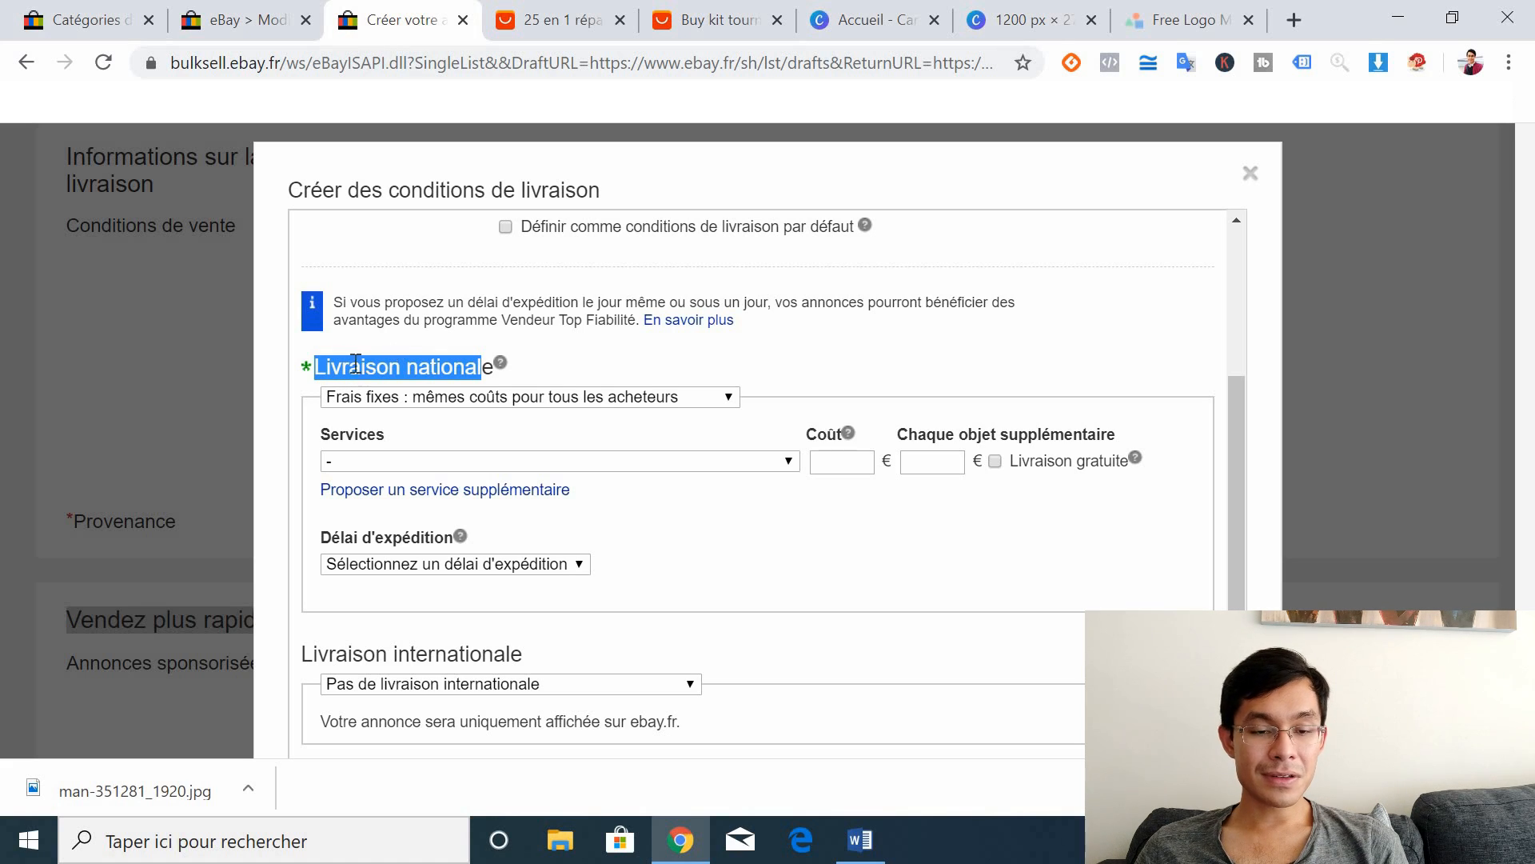
click(317, 367)
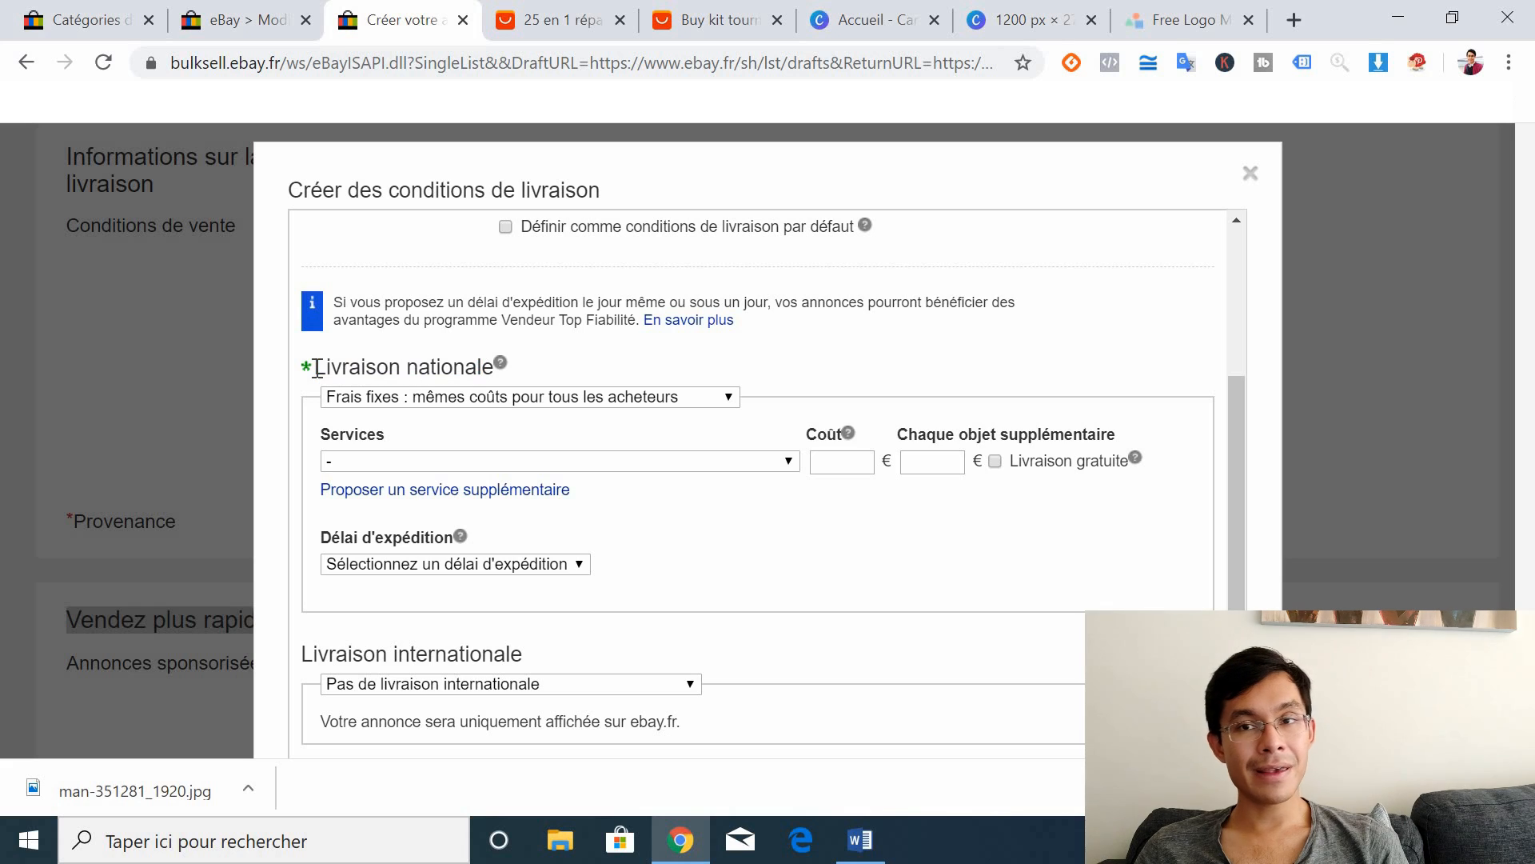
click(551, 404)
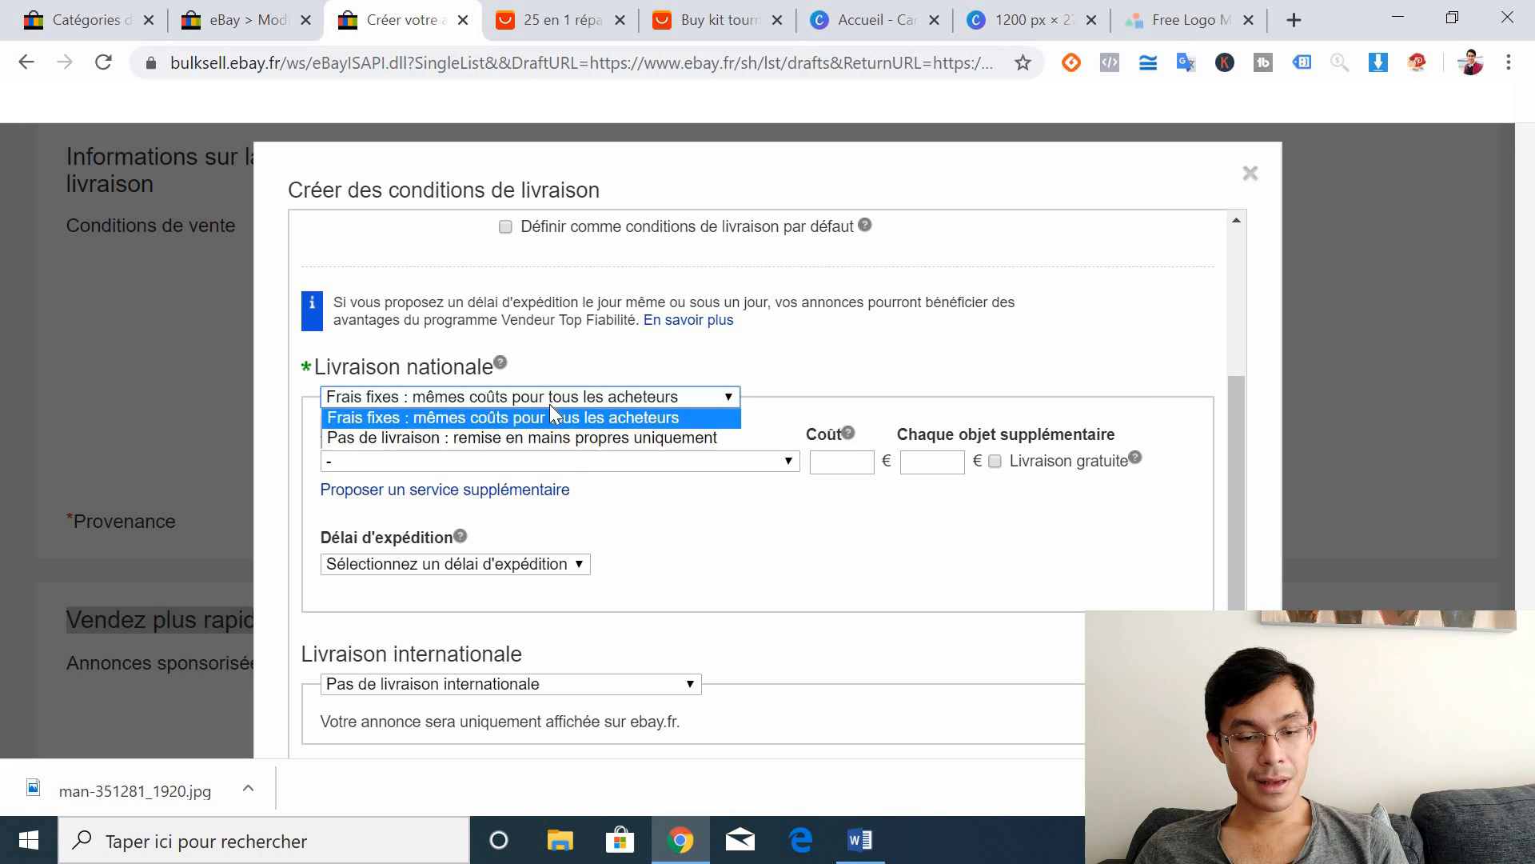
click(601, 415)
click(604, 468)
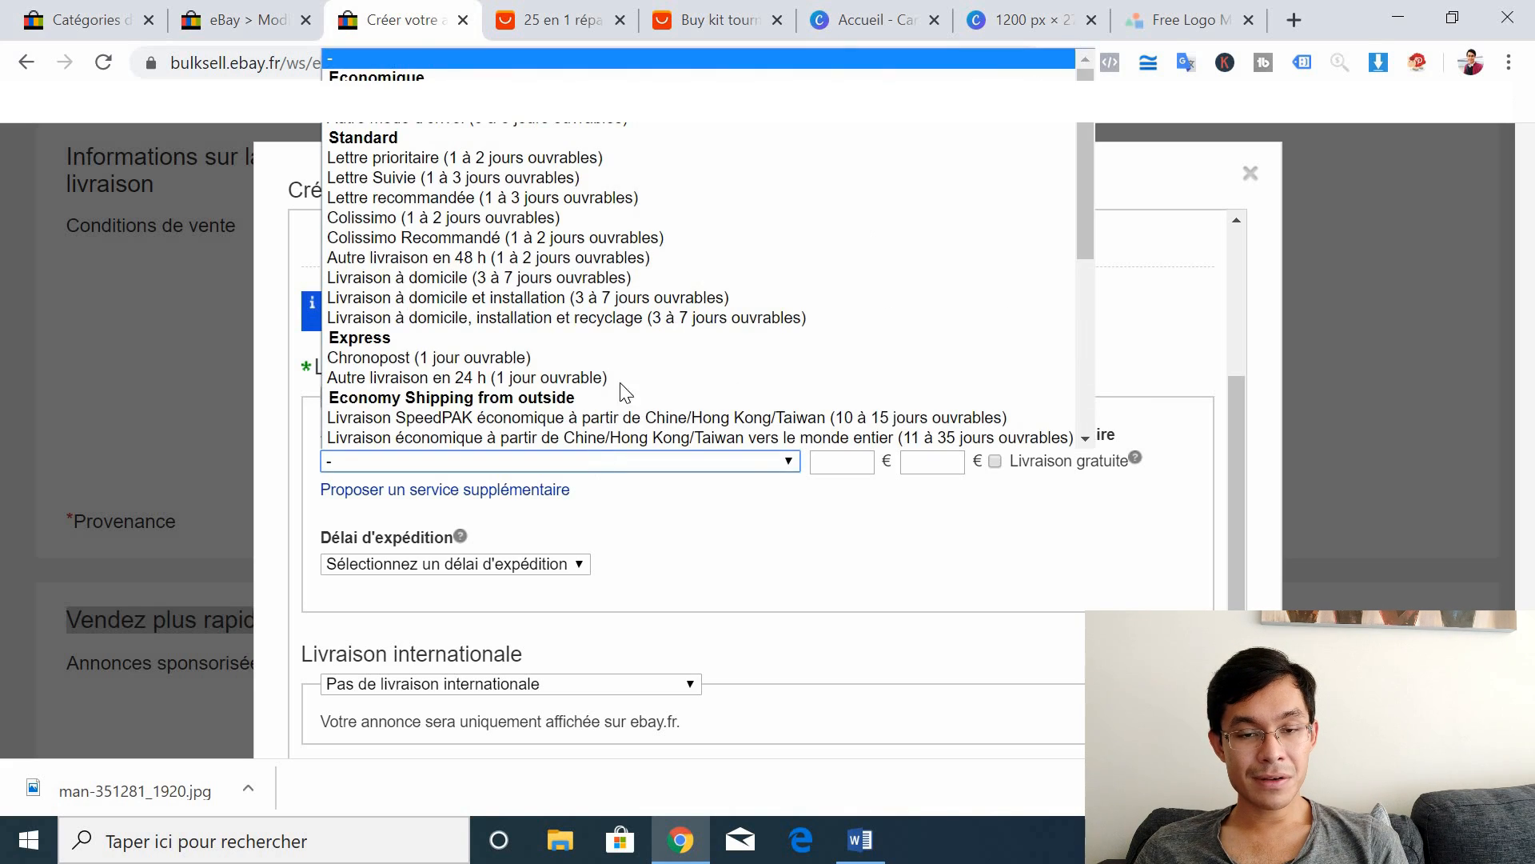
click(559, 20)
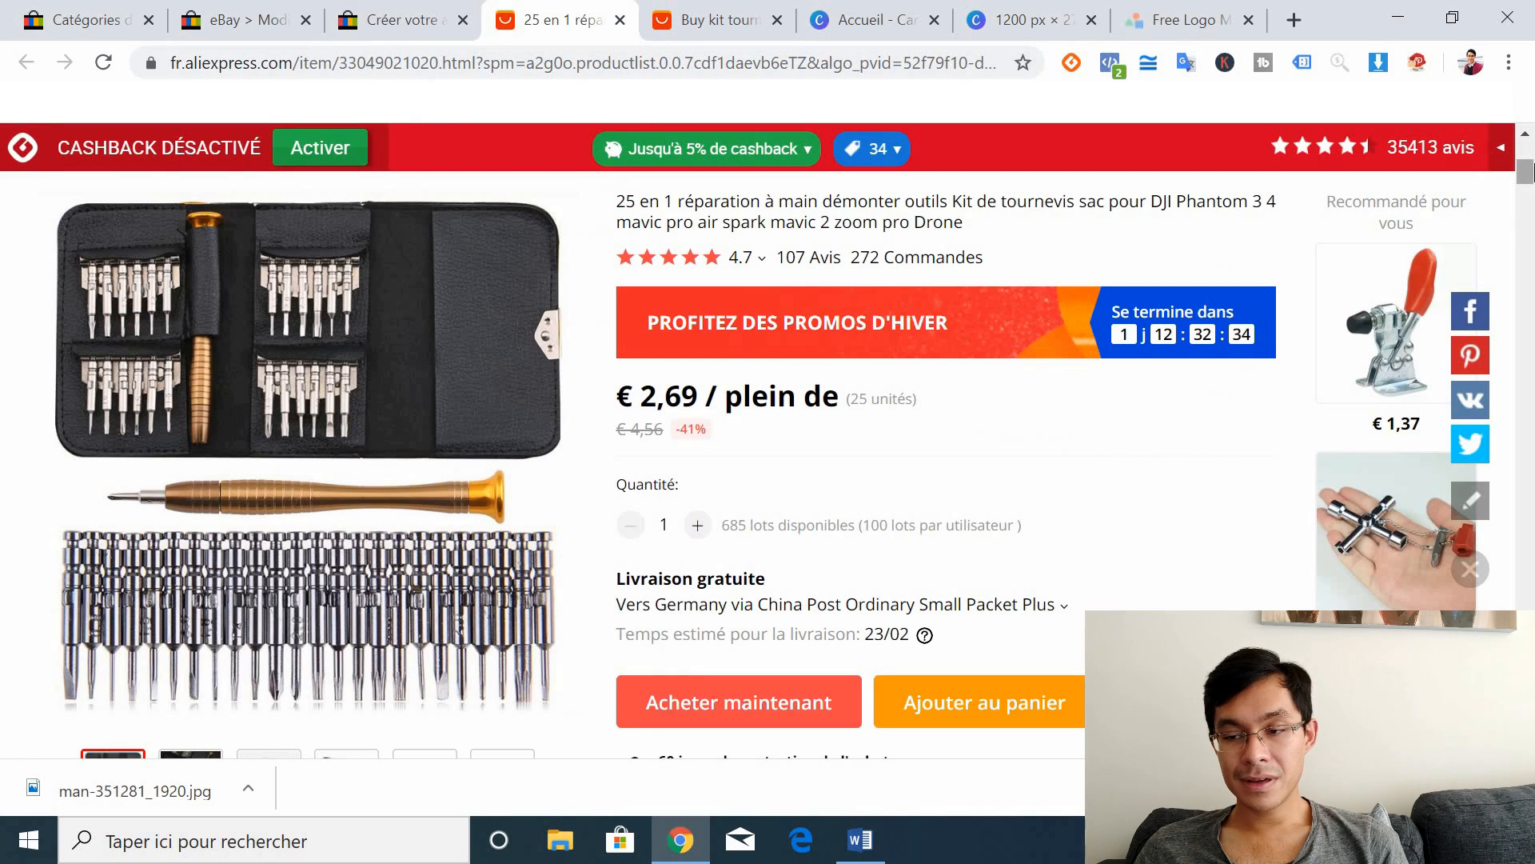
Step: Show the kit's AliExpress shipping methods to France, then return to the eBay form
scroll(1525, 172, down, 2)
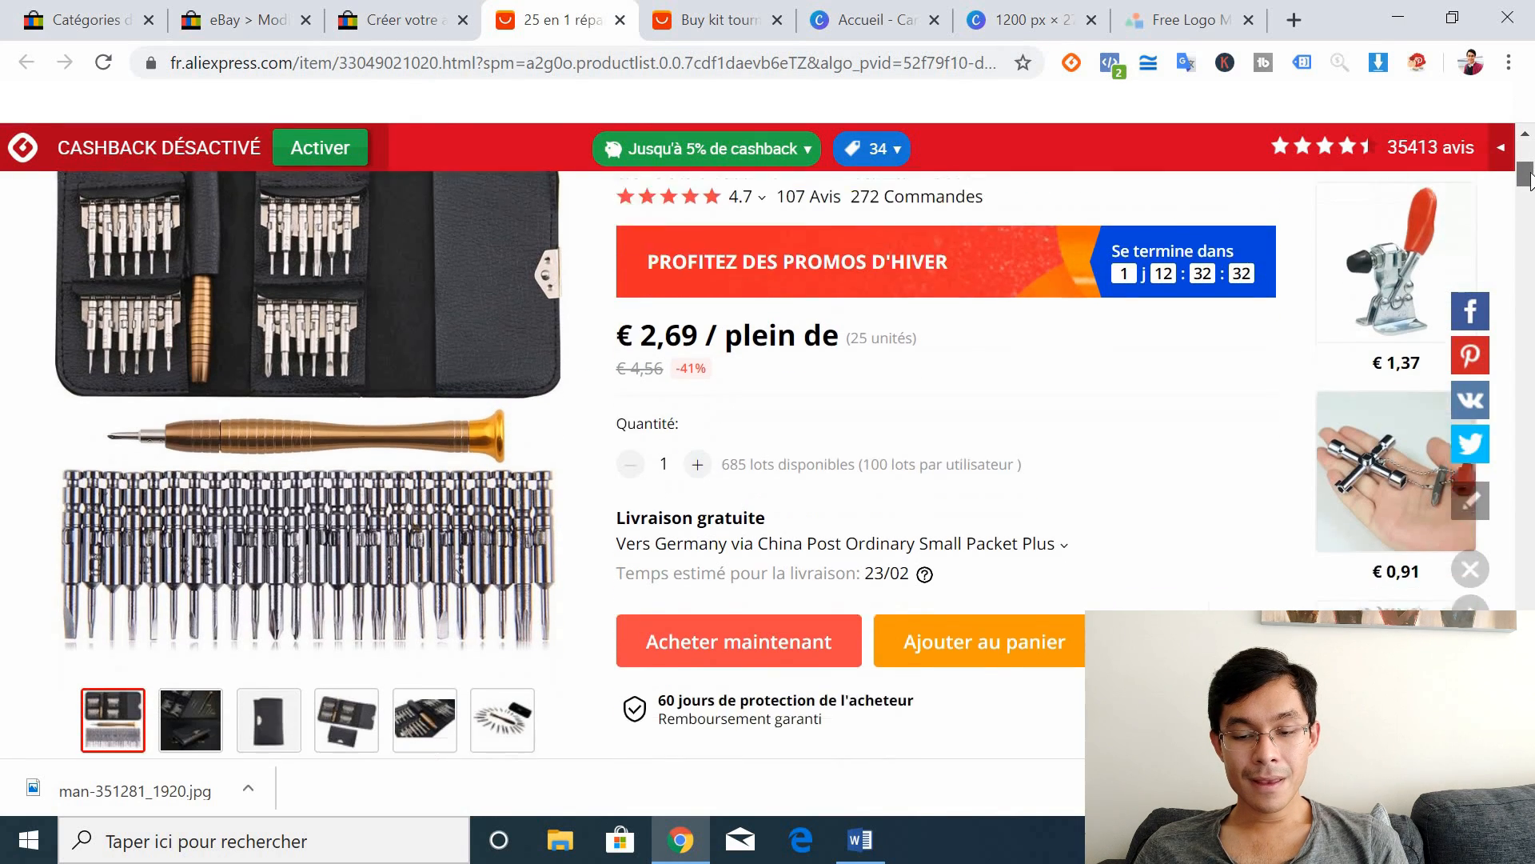
click(835, 441)
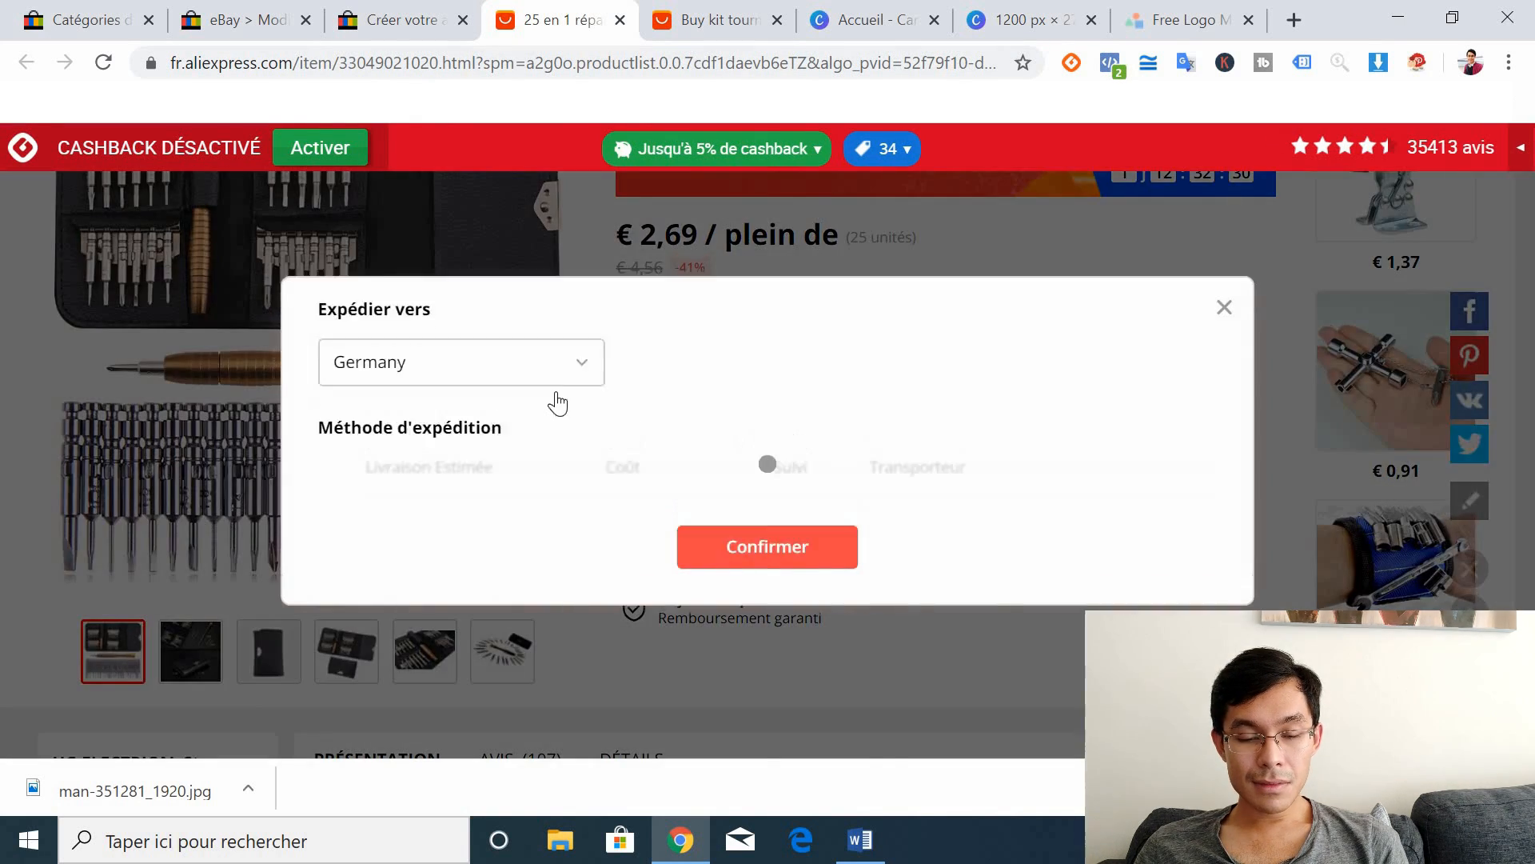
click(531, 257)
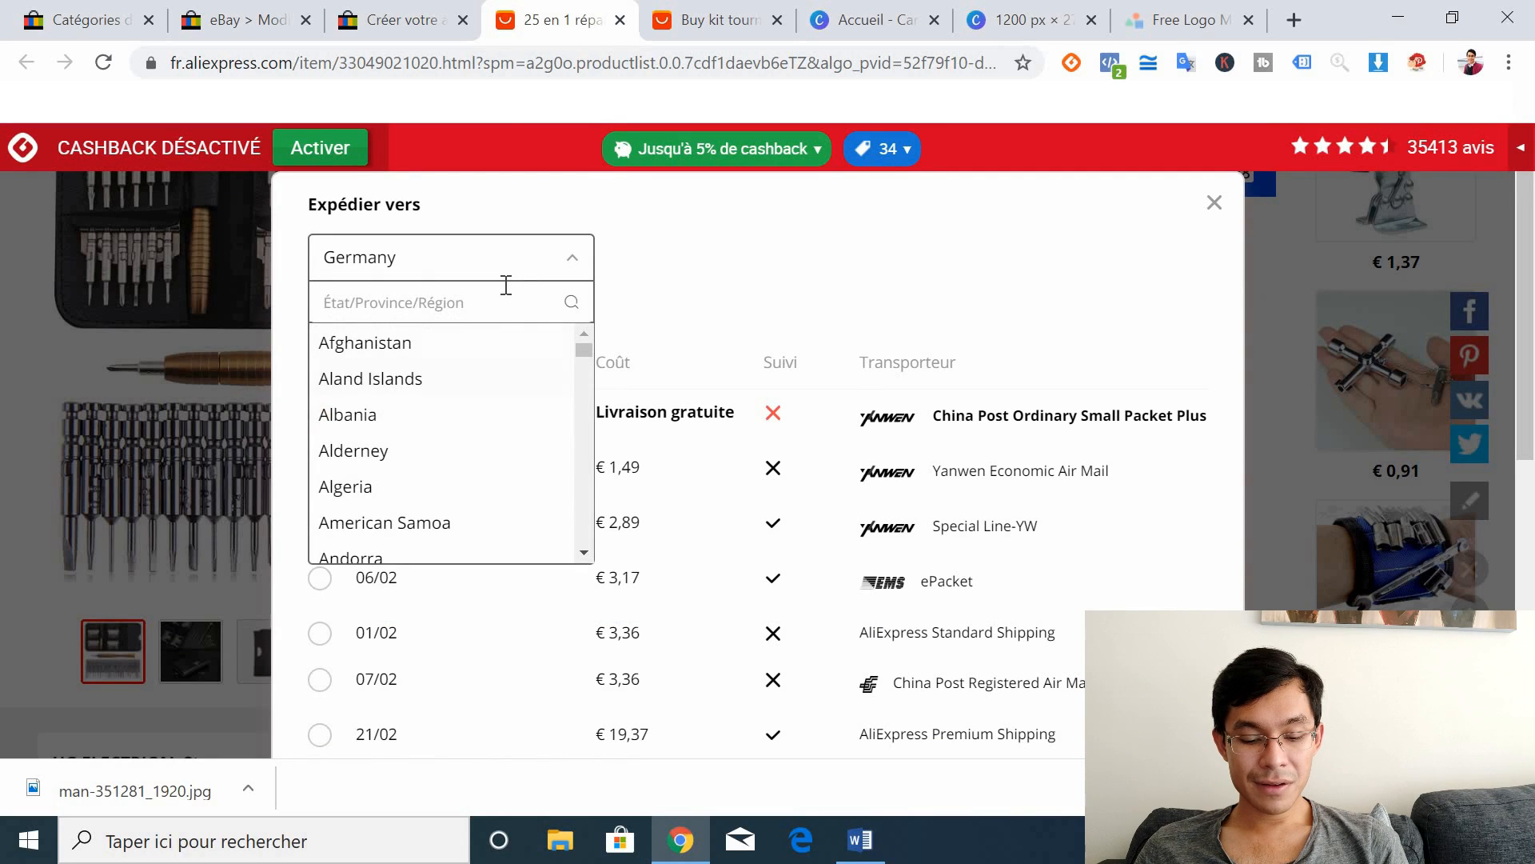
text(France)
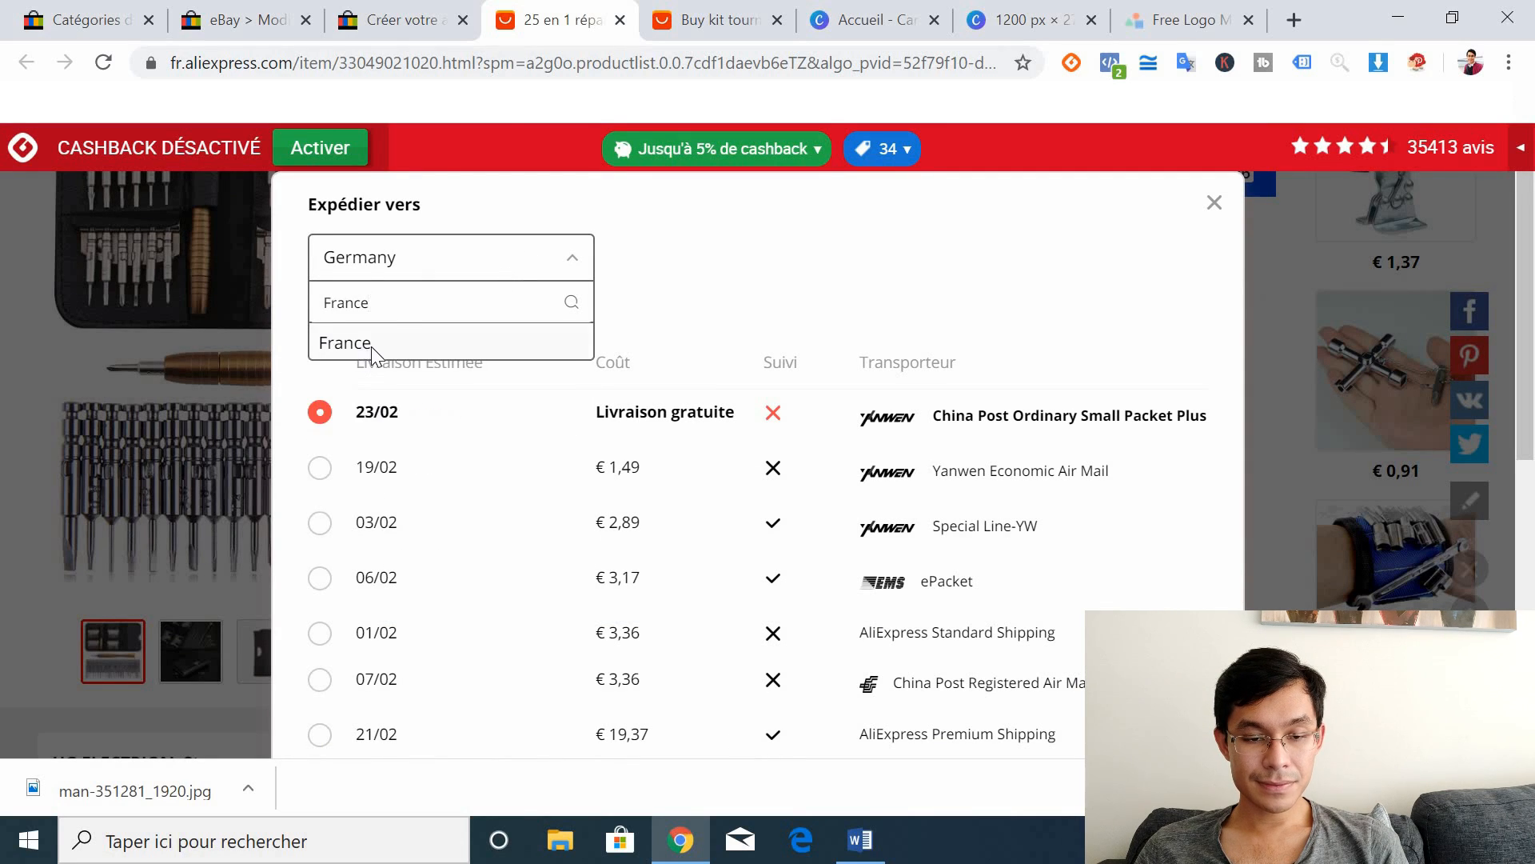
click(364, 352)
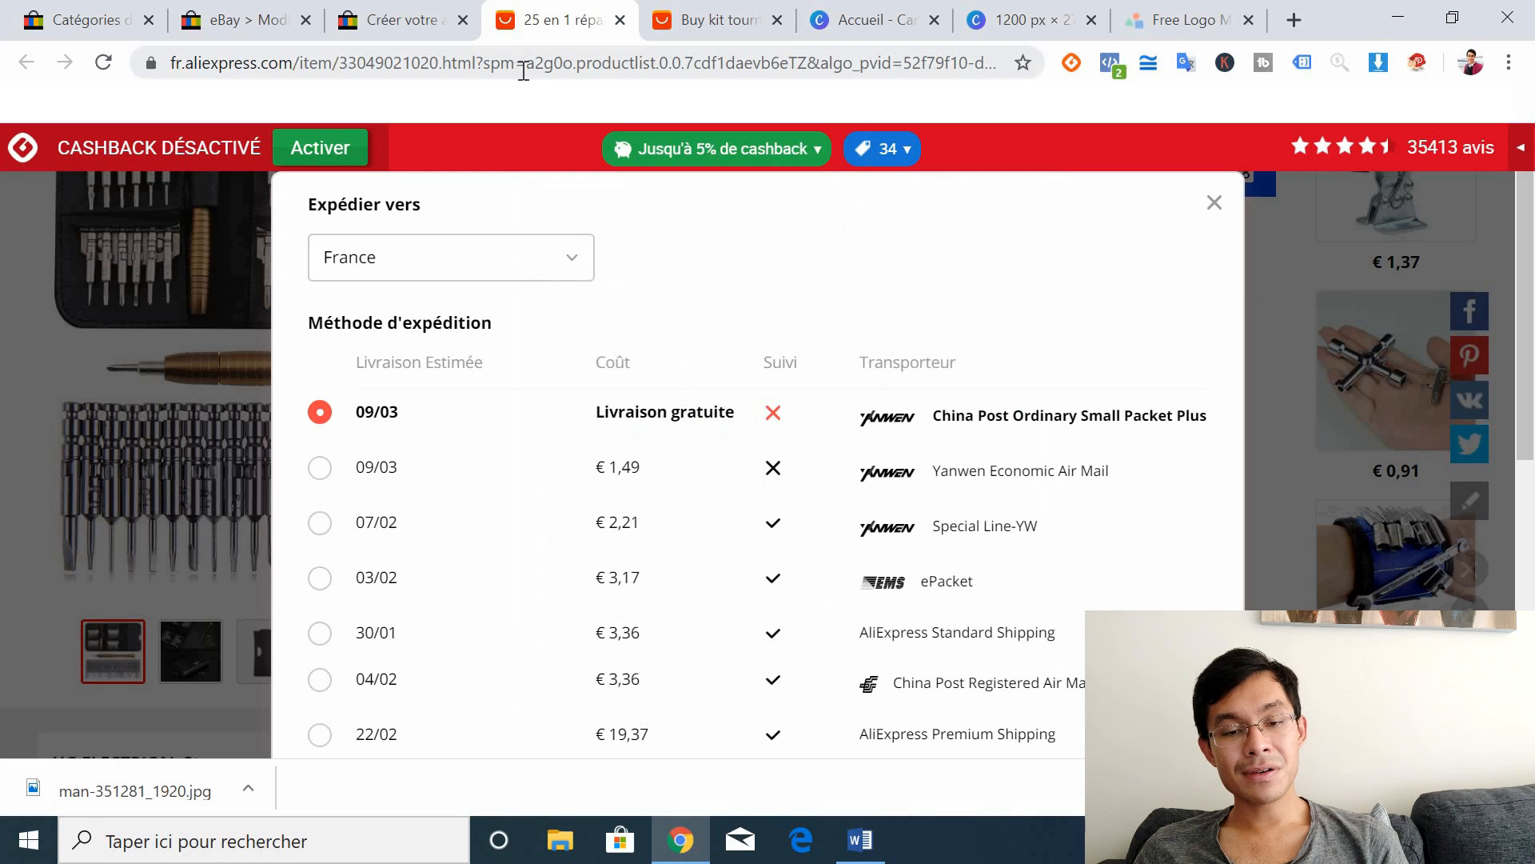
click(421, 11)
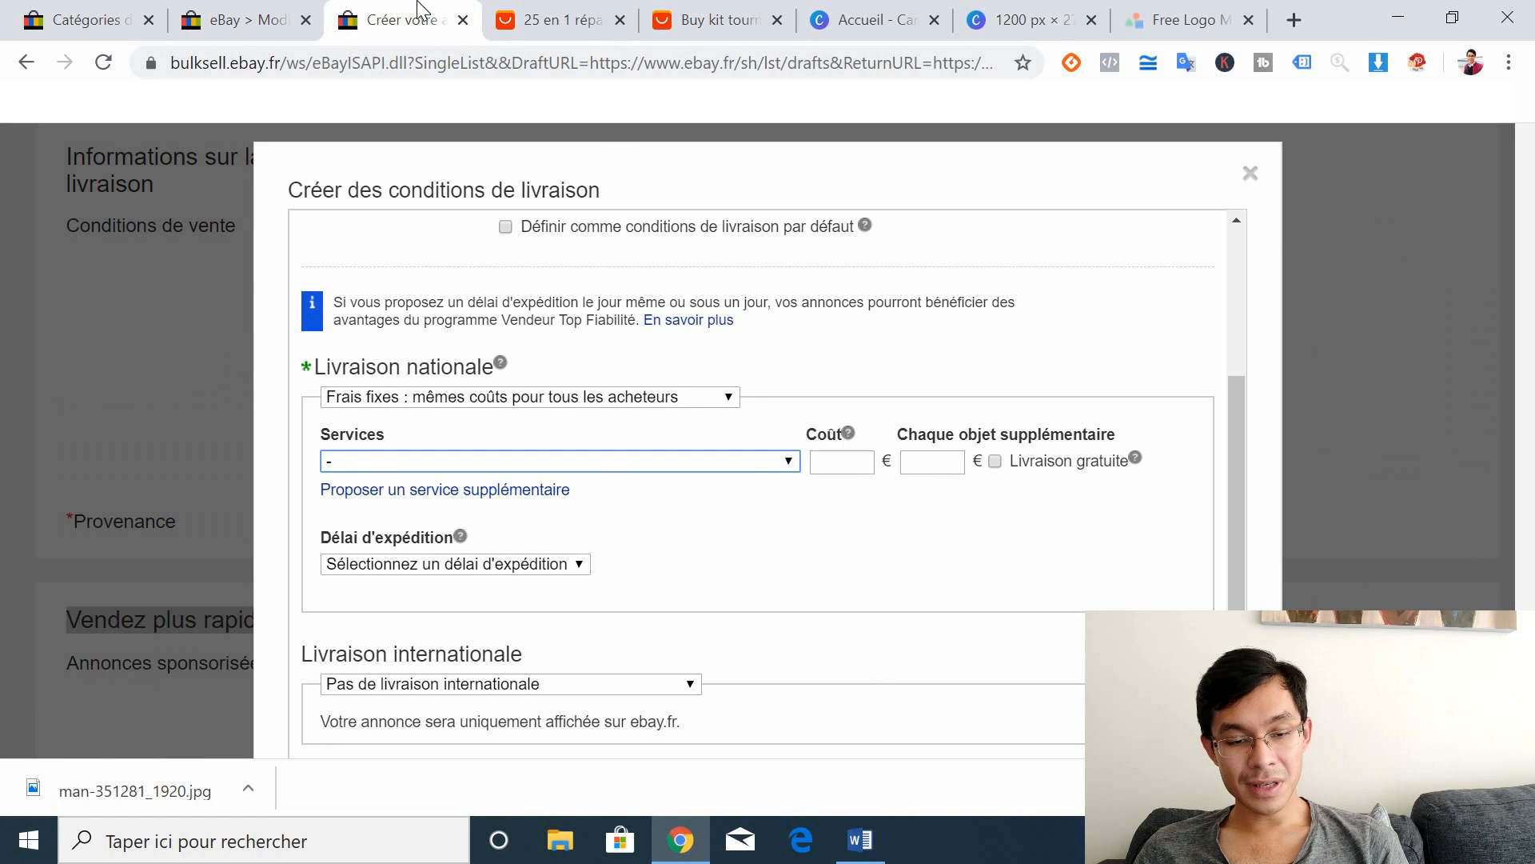
Step: Browse eBay's shipping services list, then go back to AliExpress's France shipping options
click(776, 462)
drag(1078, 184, 1104, 395)
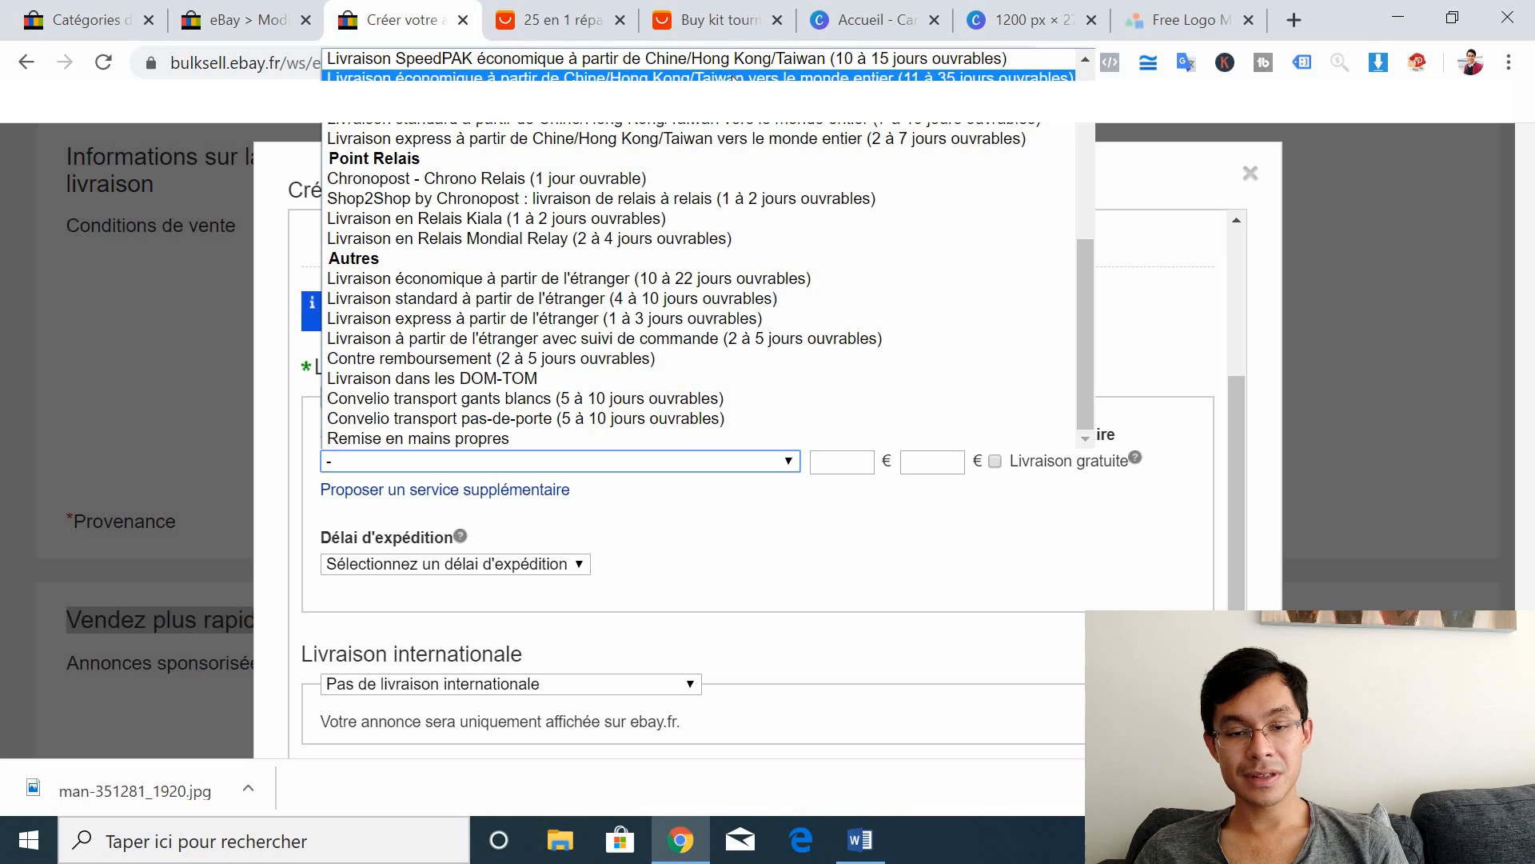
click(574, 10)
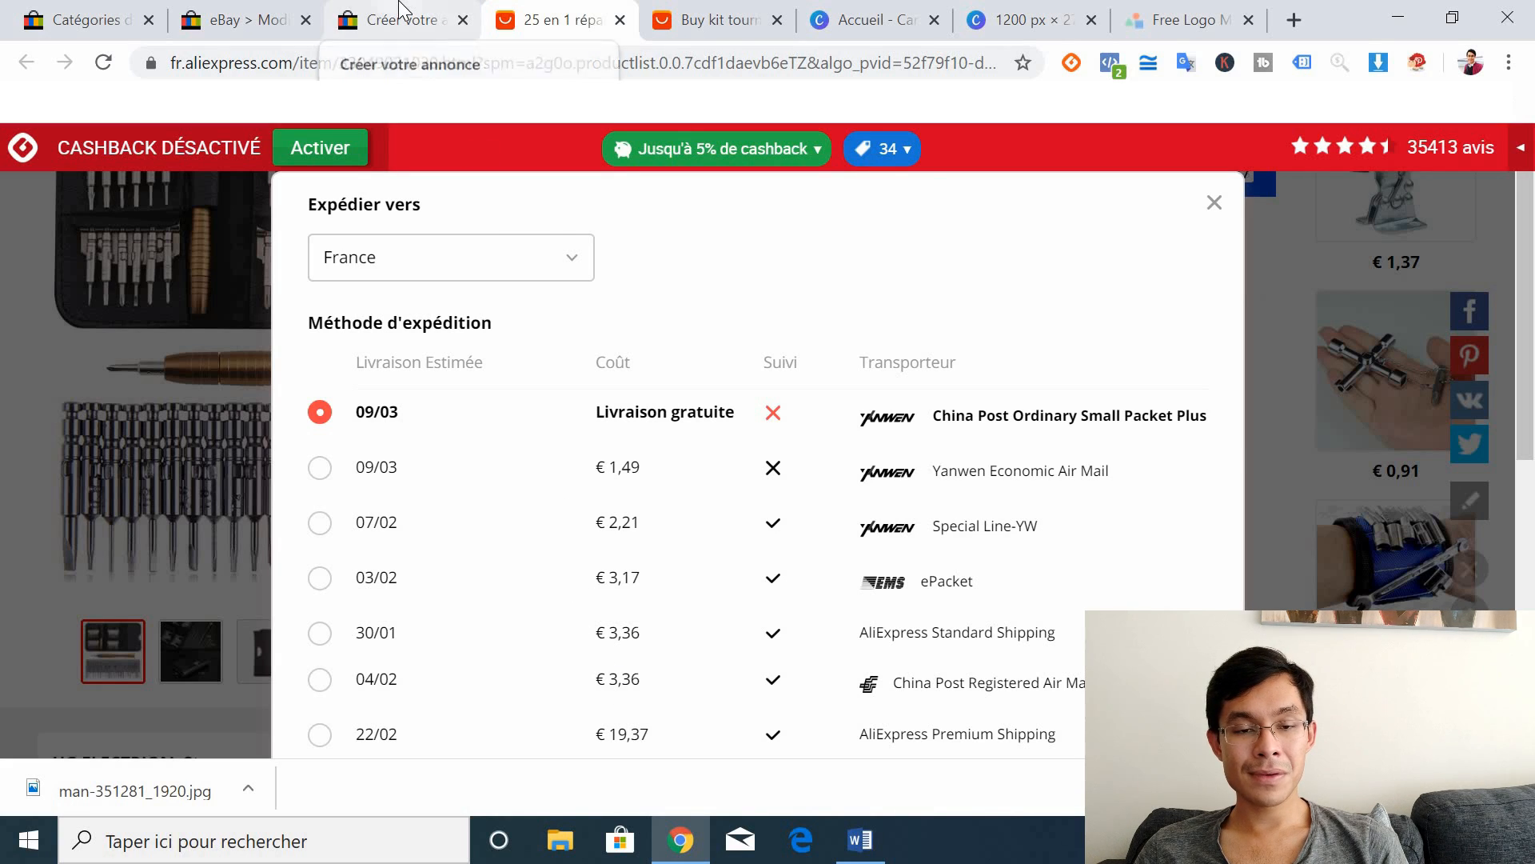
Step: Compare the supplier's shipping options with the eBay form, ending back on eBay's shipping dialog
click(400, 11)
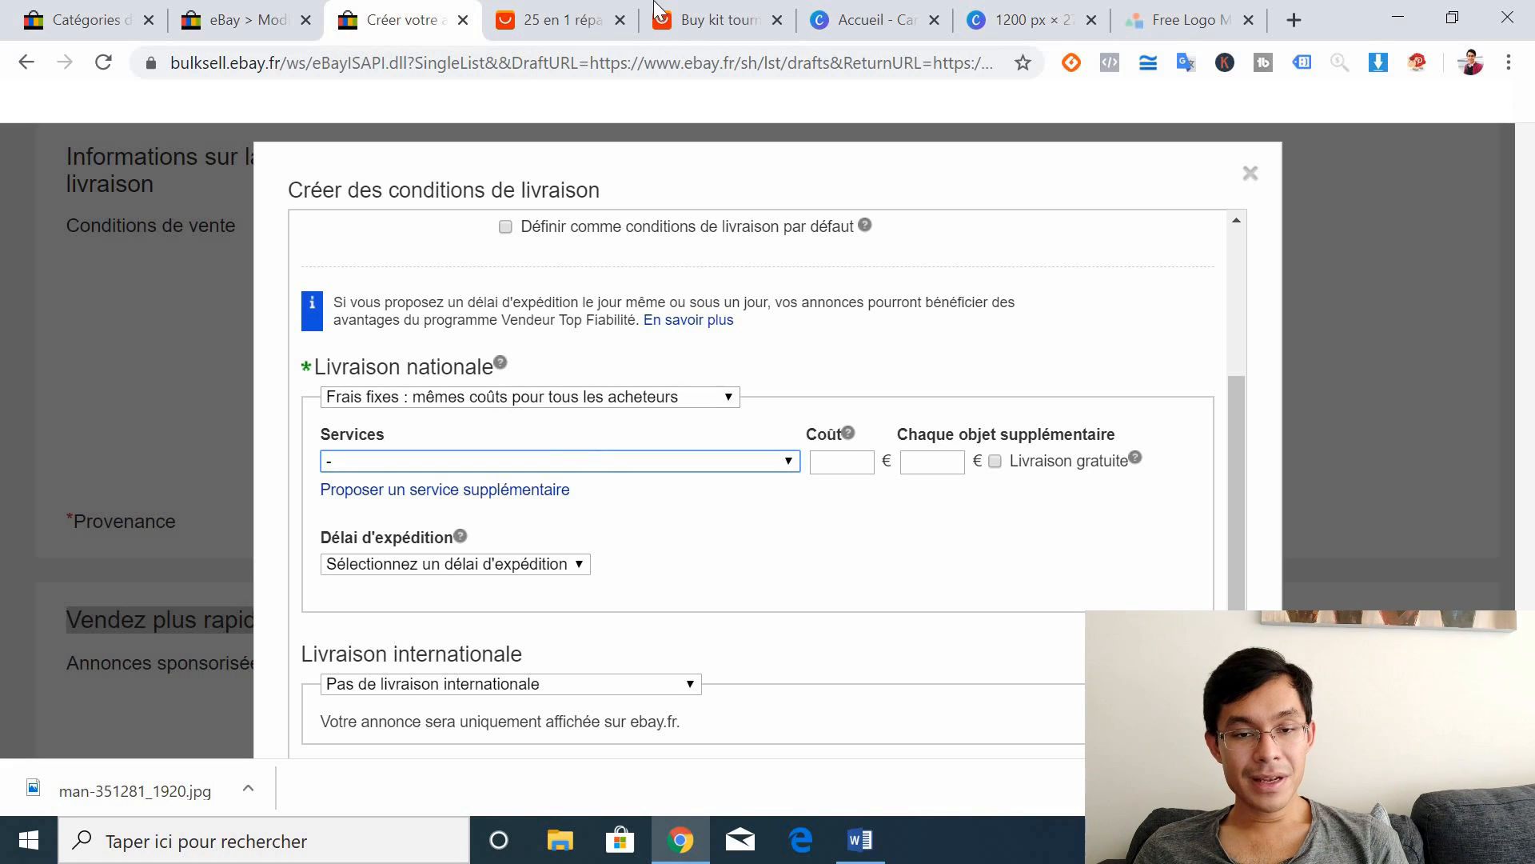
click(572, 11)
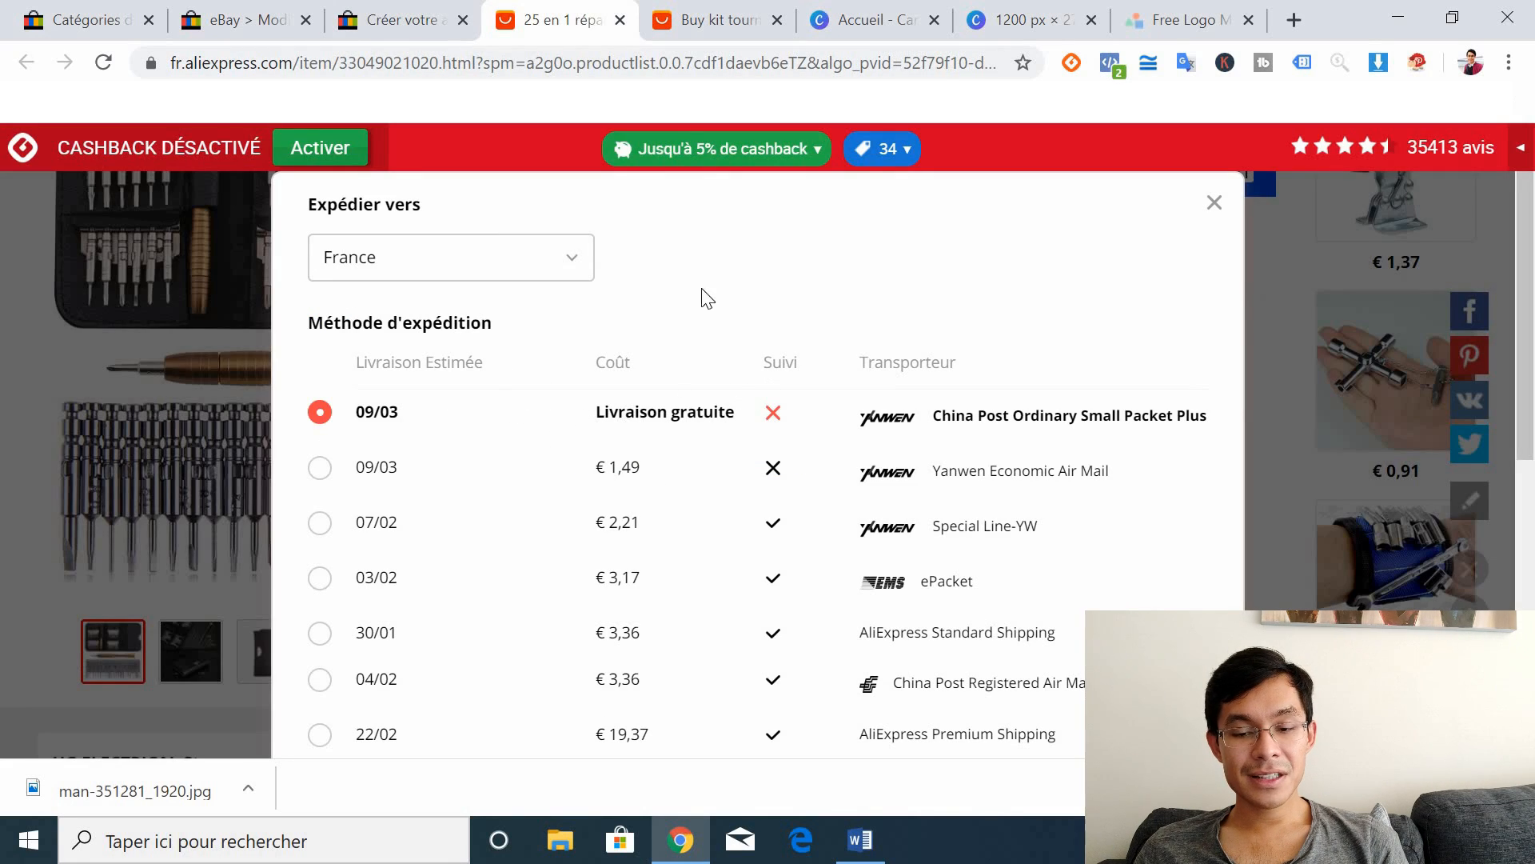
click(400, 11)
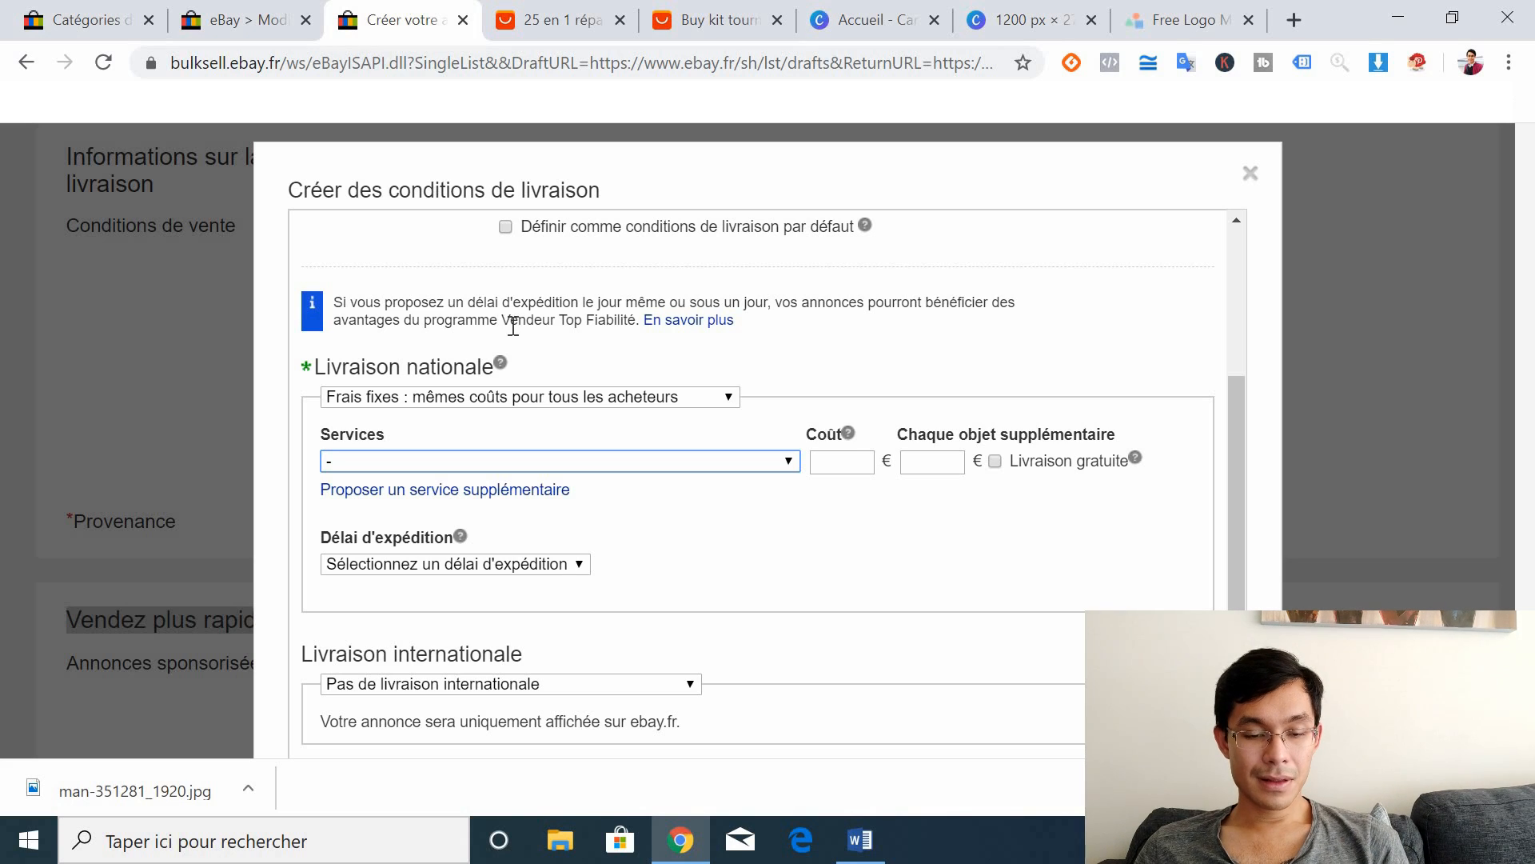
Step: Choose 'Livraison économique à partir de l'étranger' as the domestic shipping service
click(458, 464)
scroll(747, 412, down, 1)
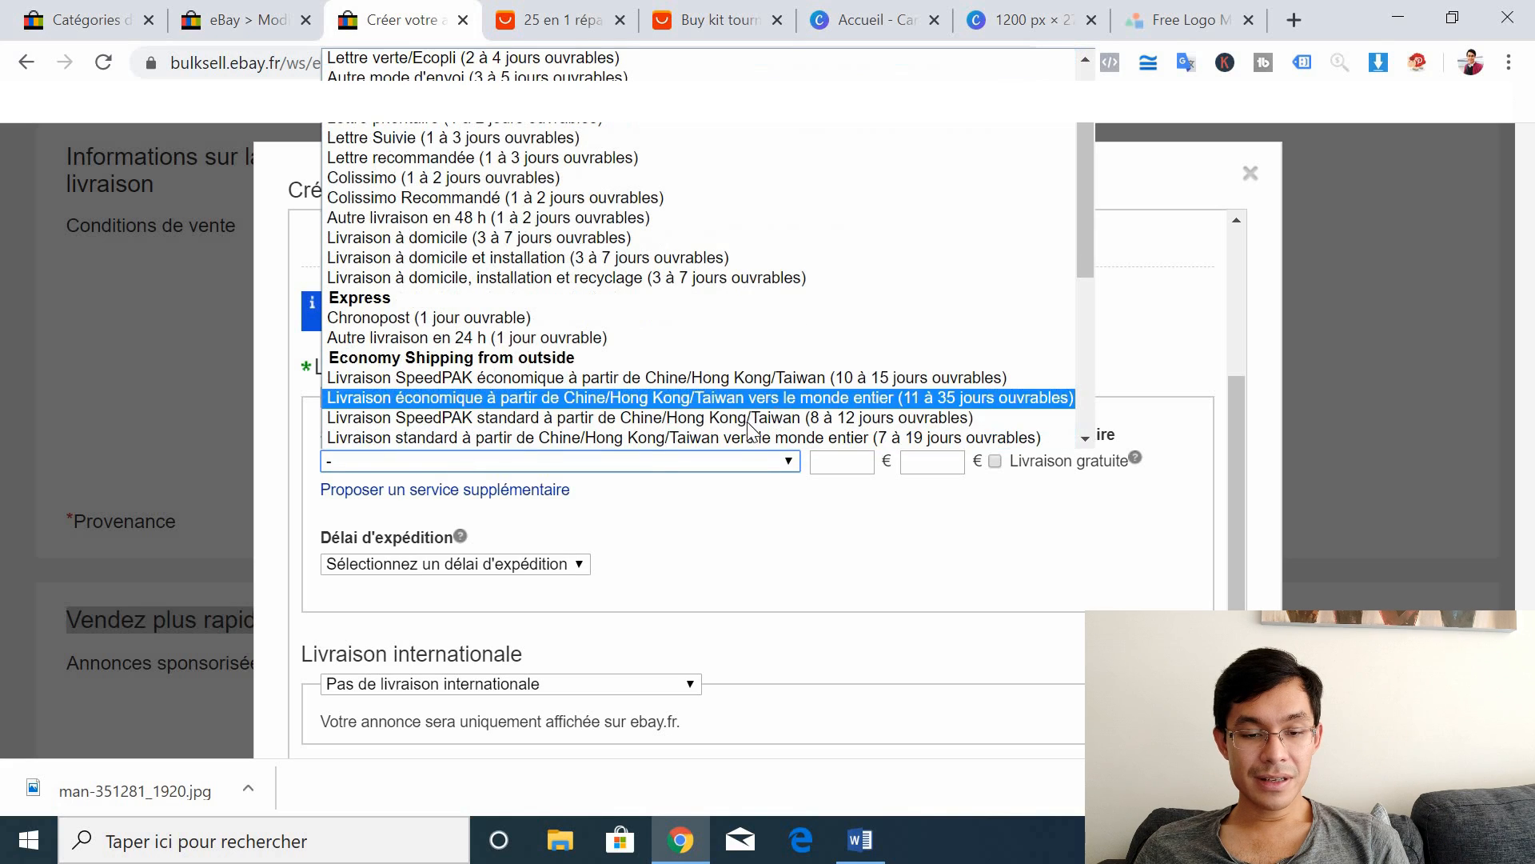
click(784, 399)
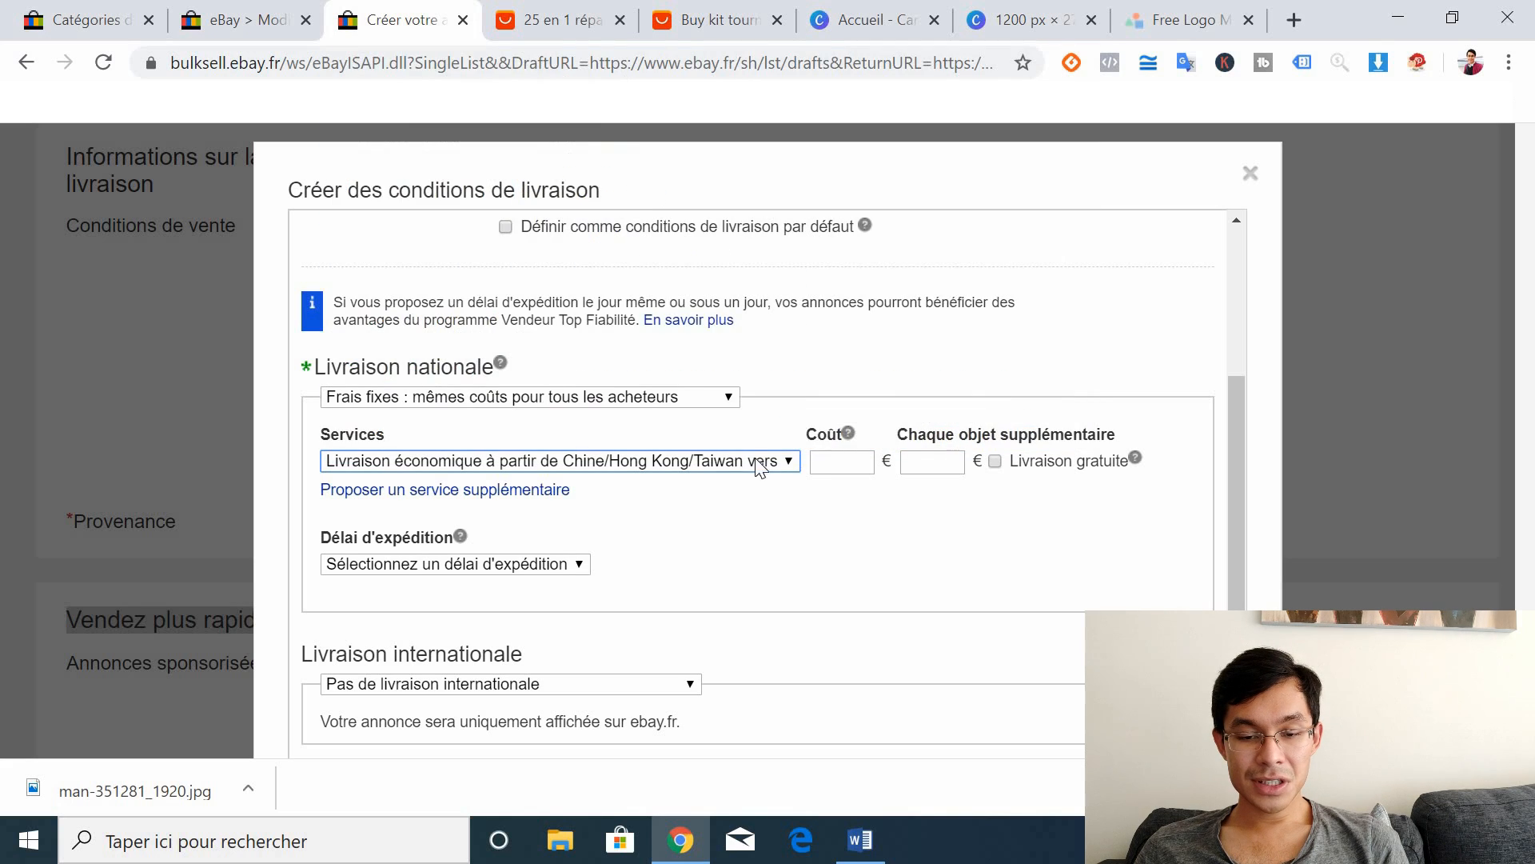
click(728, 461)
drag(1079, 232, 1087, 381)
click(979, 323)
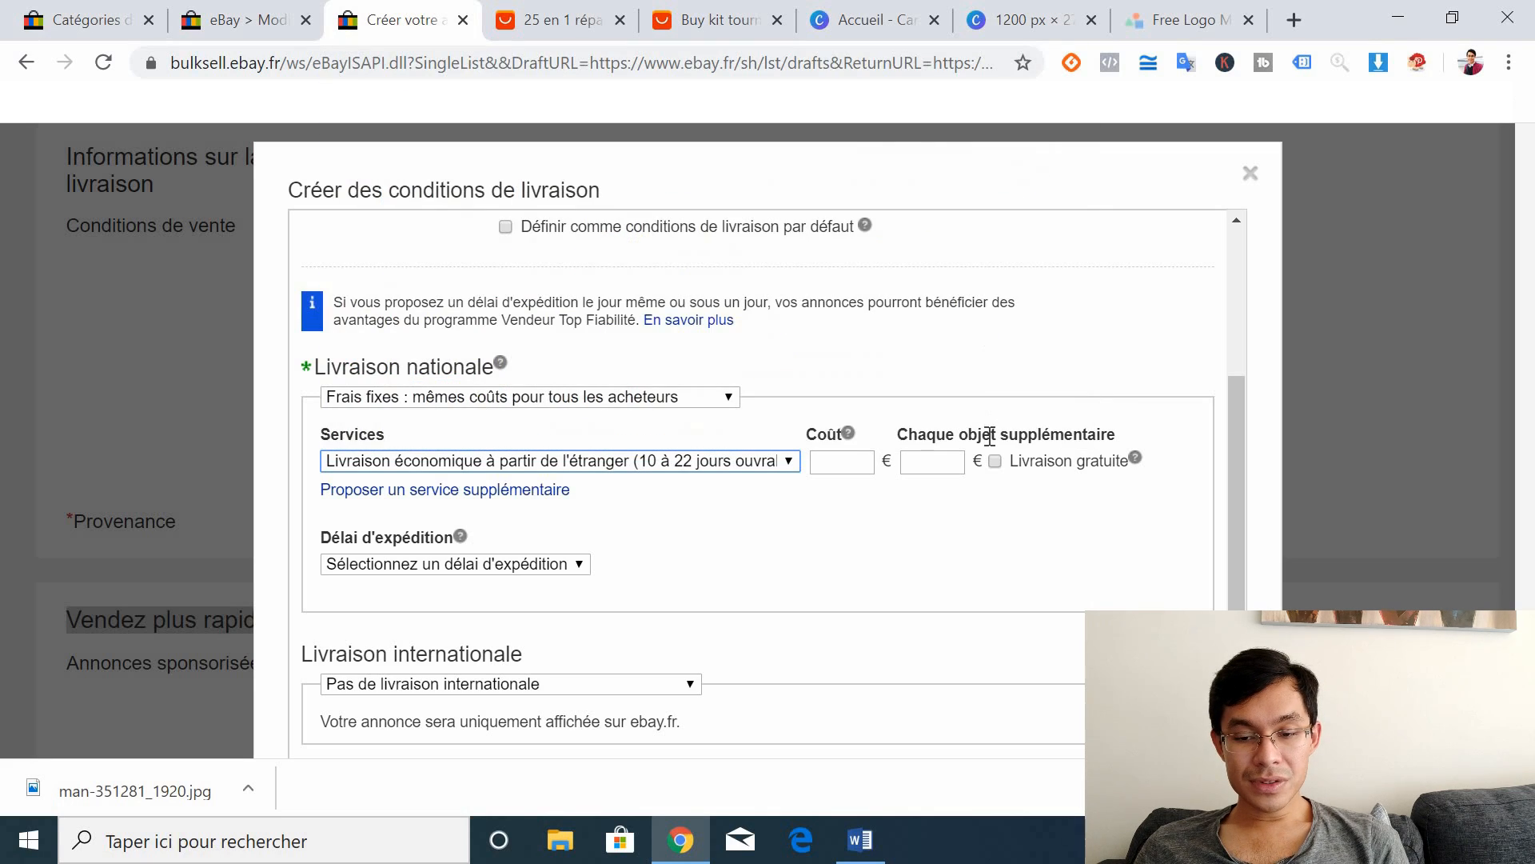
Step: Make domestic shipping free with a 2 business-day handling time
click(995, 461)
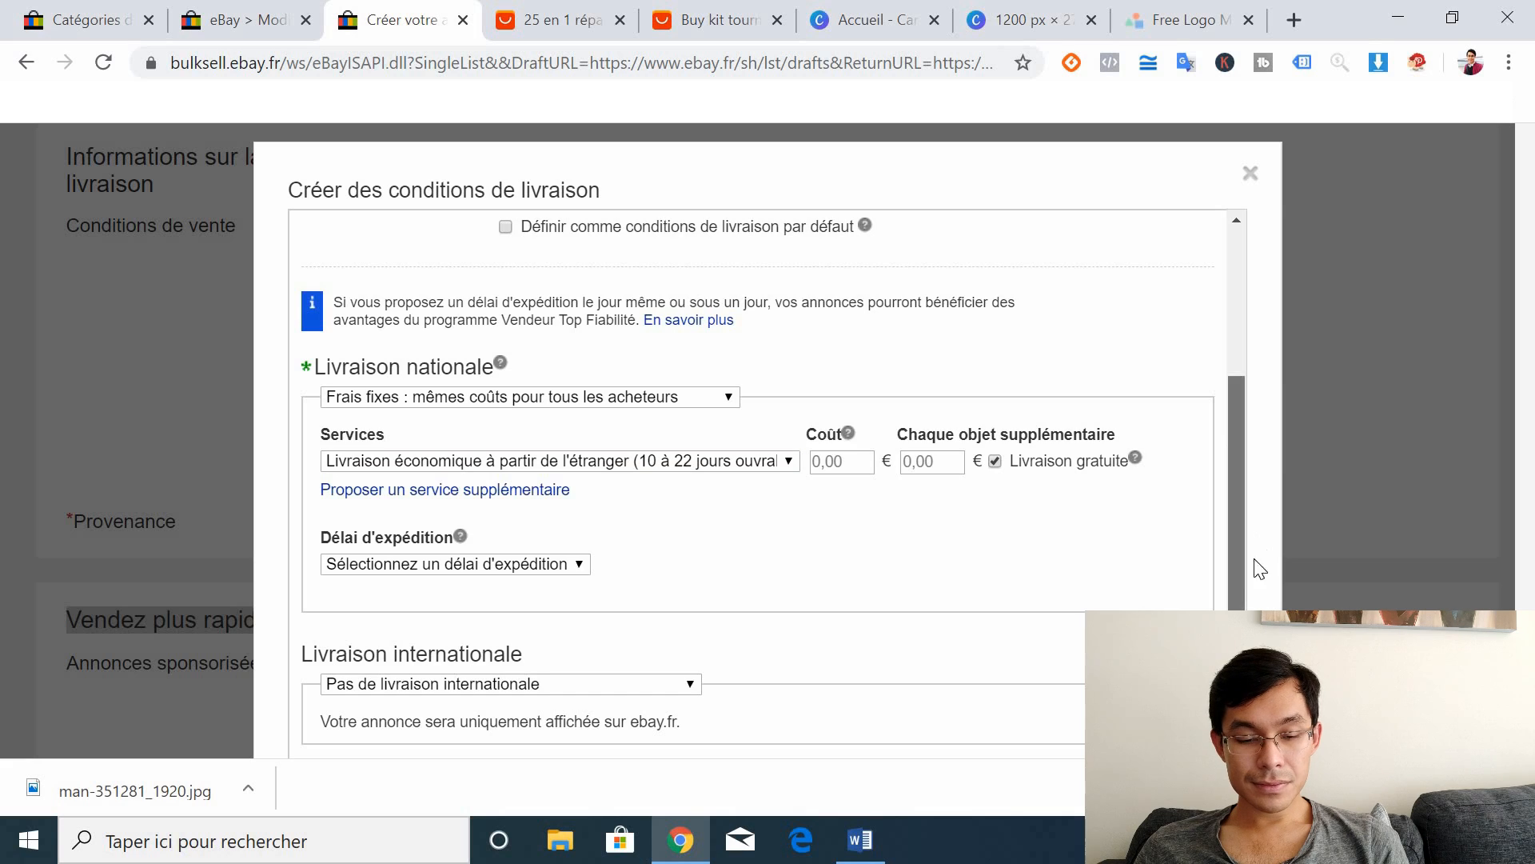
scroll(1234, 445, down, 1)
click(535, 457)
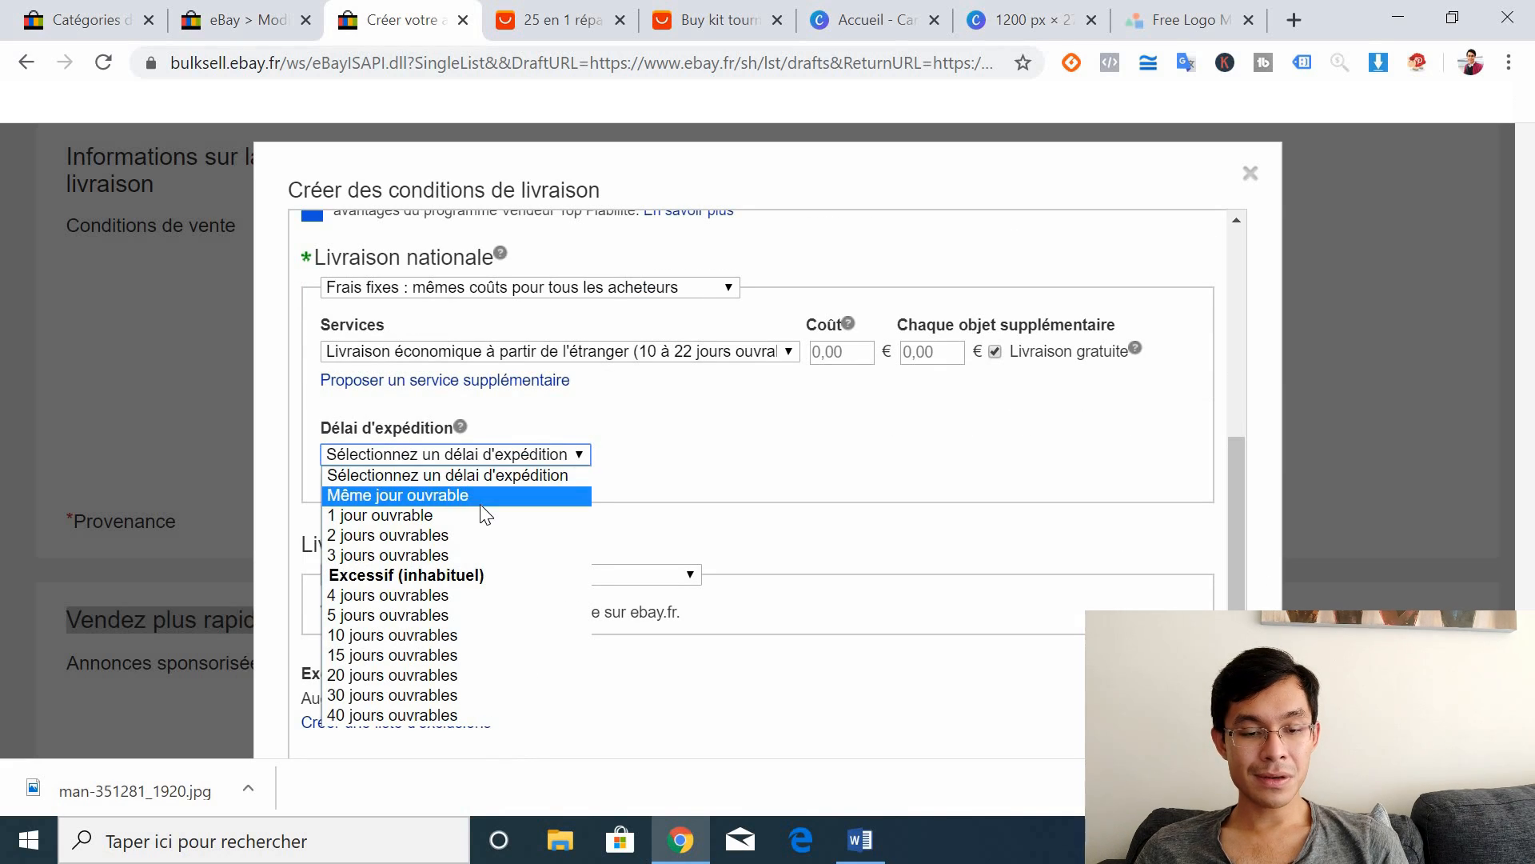
click(456, 535)
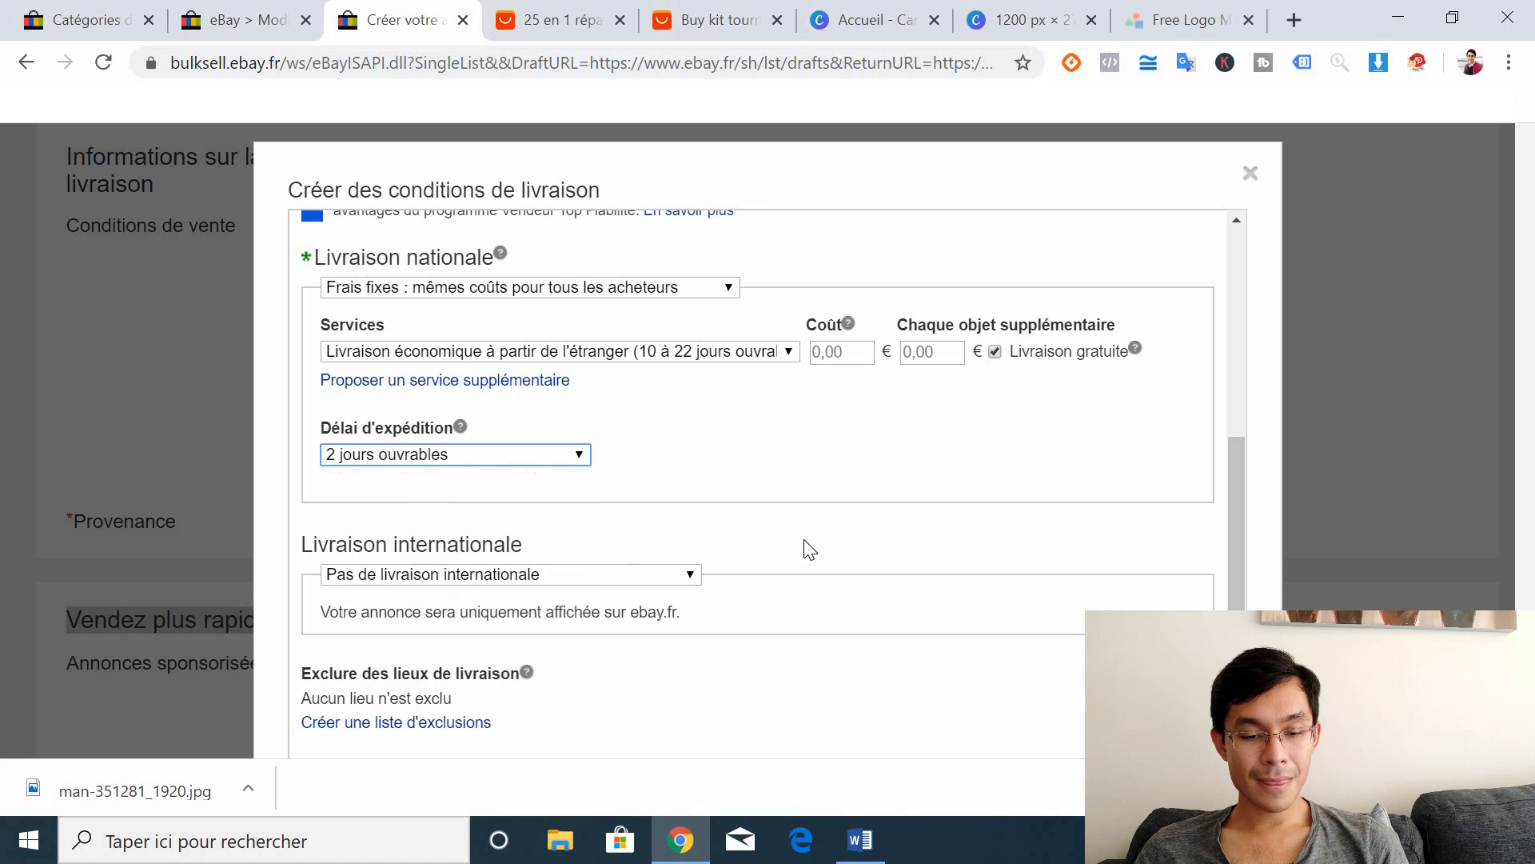
click(480, 575)
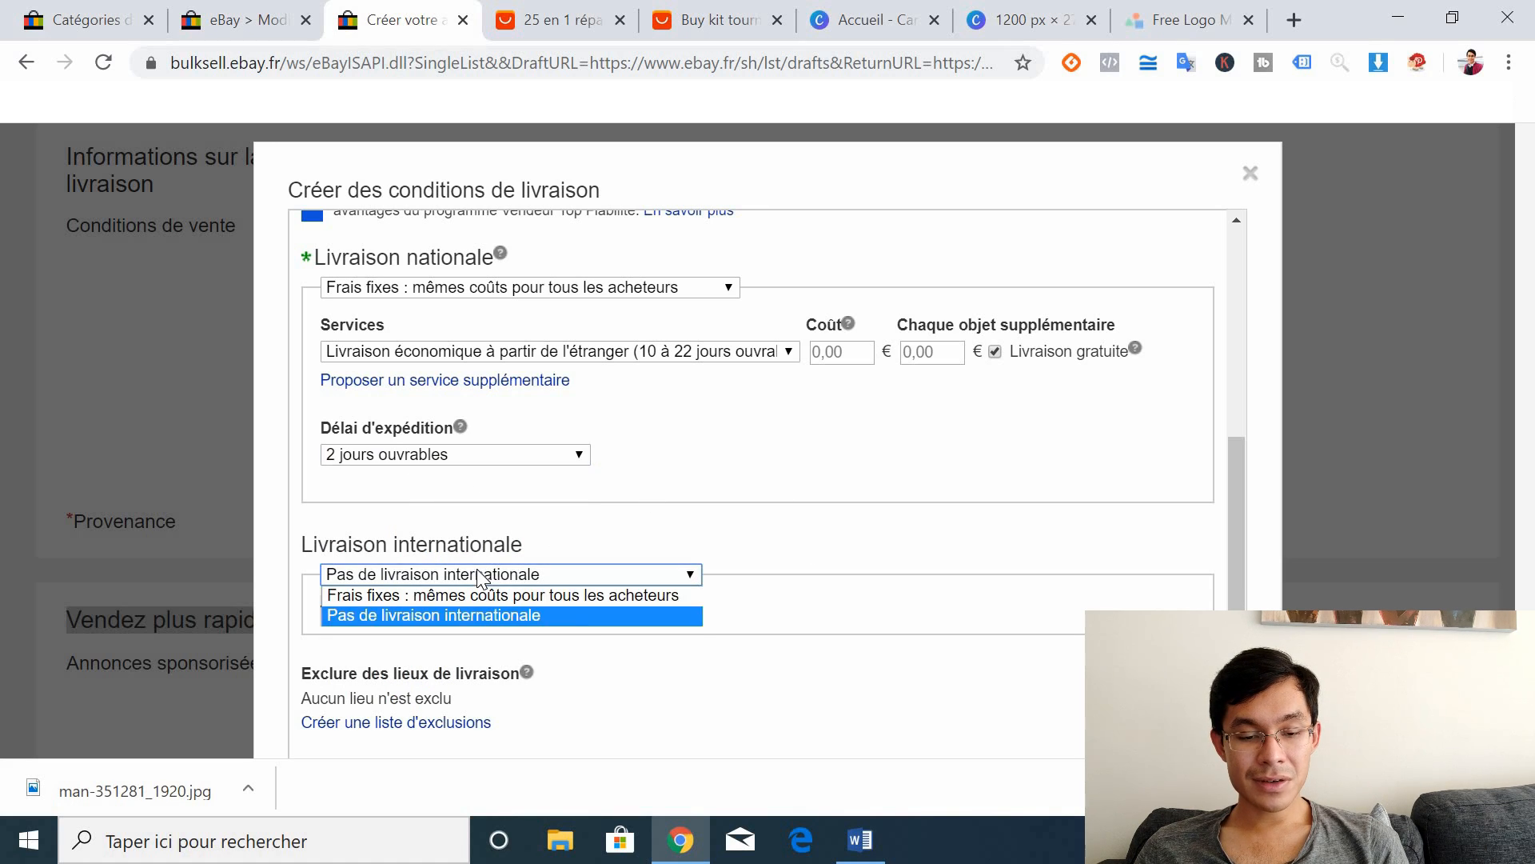
Step: Enable flat-rate international shipping to a custom destination: Europe
click(424, 596)
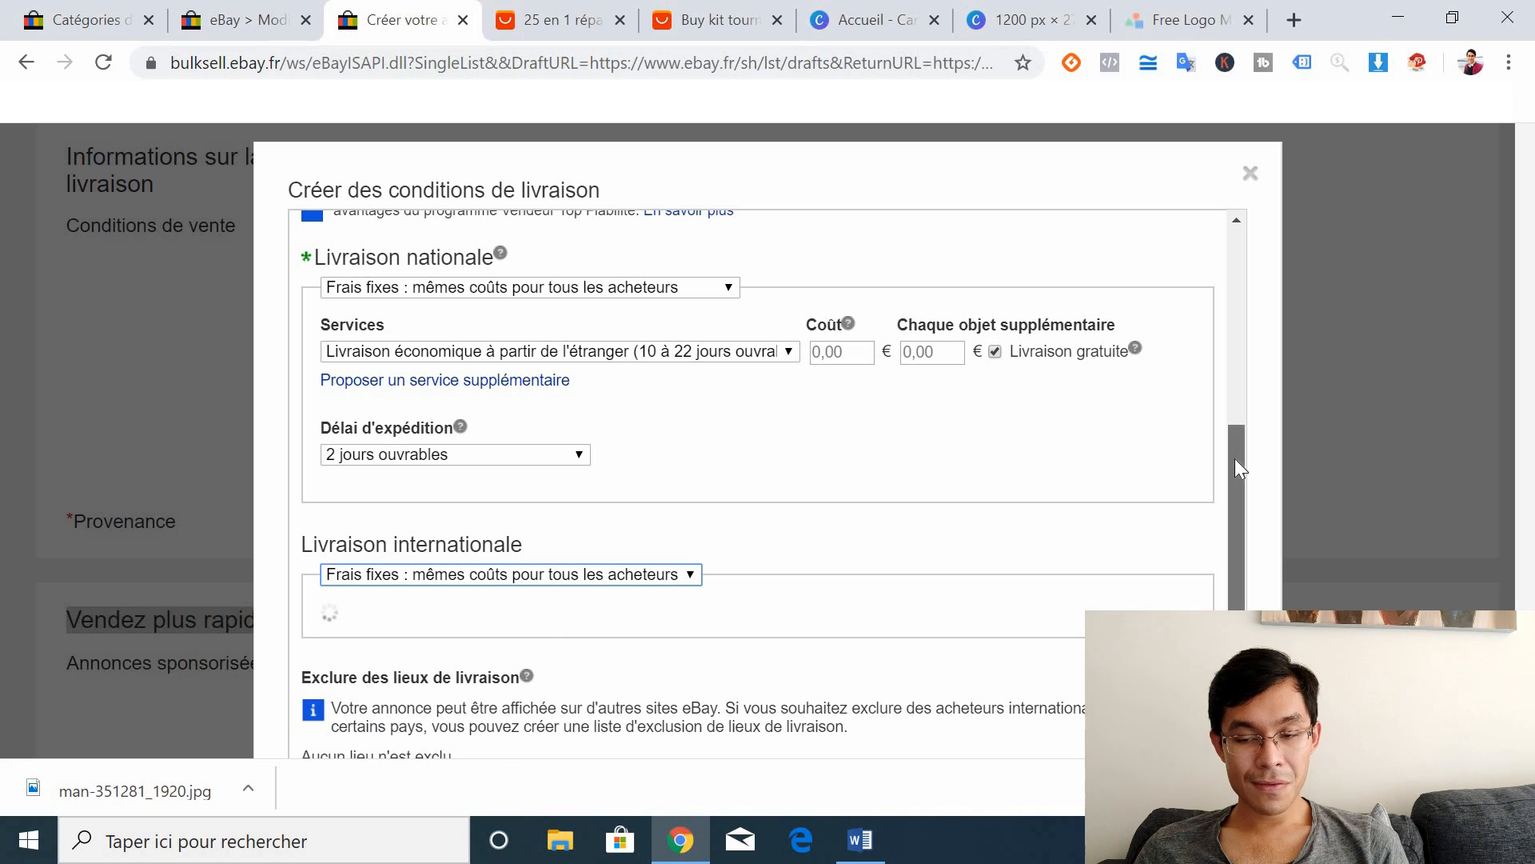
drag(1234, 458, 1242, 490)
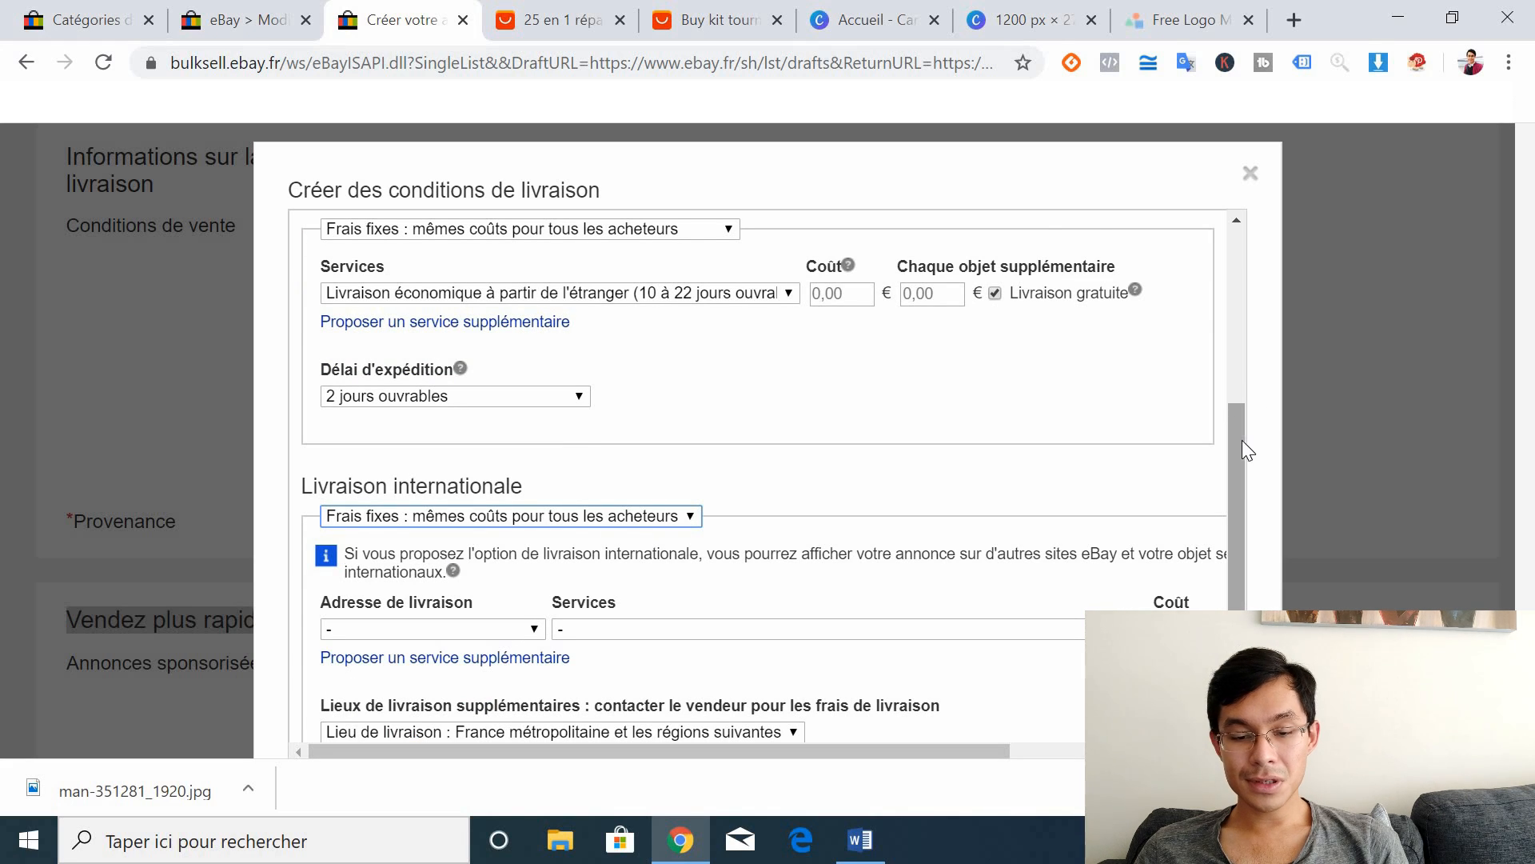
scroll(1241, 446, down, 3)
click(472, 392)
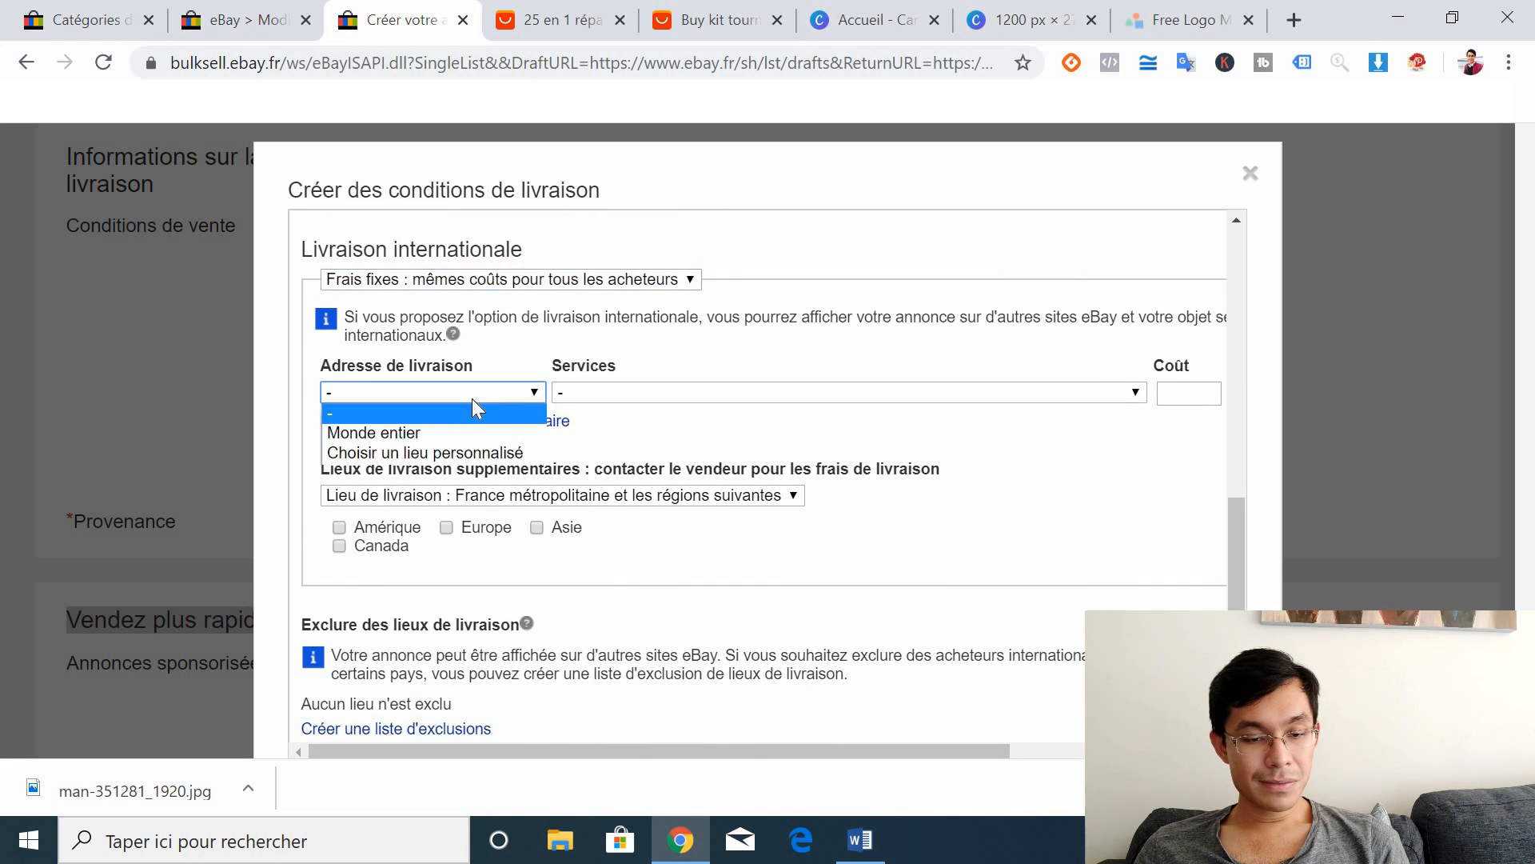
click(416, 453)
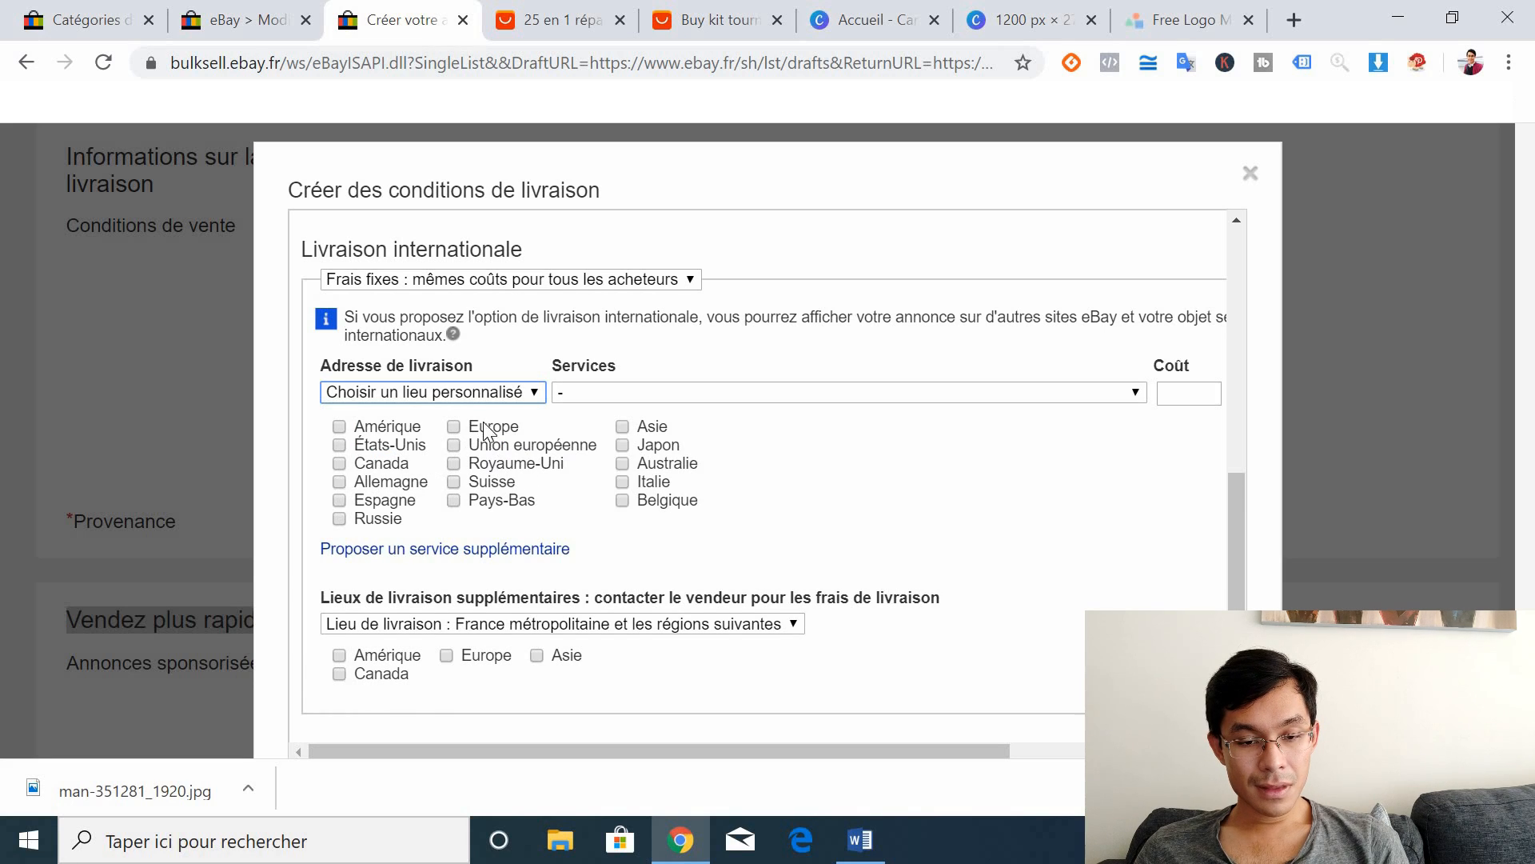
click(454, 425)
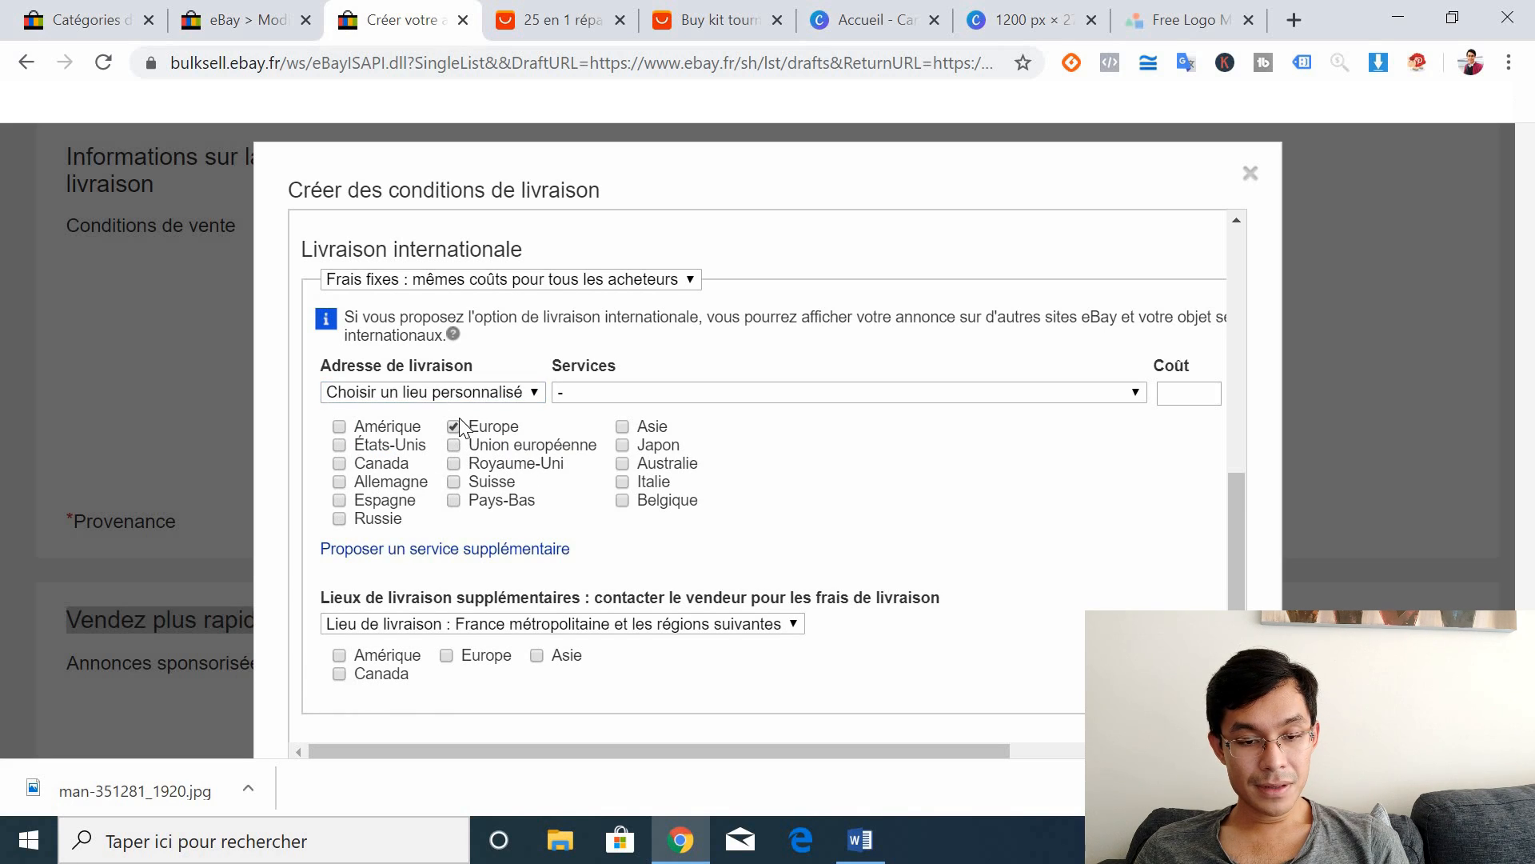
Step: Choose 'Autre livraison internationale économique' as the international service and close the window
click(598, 394)
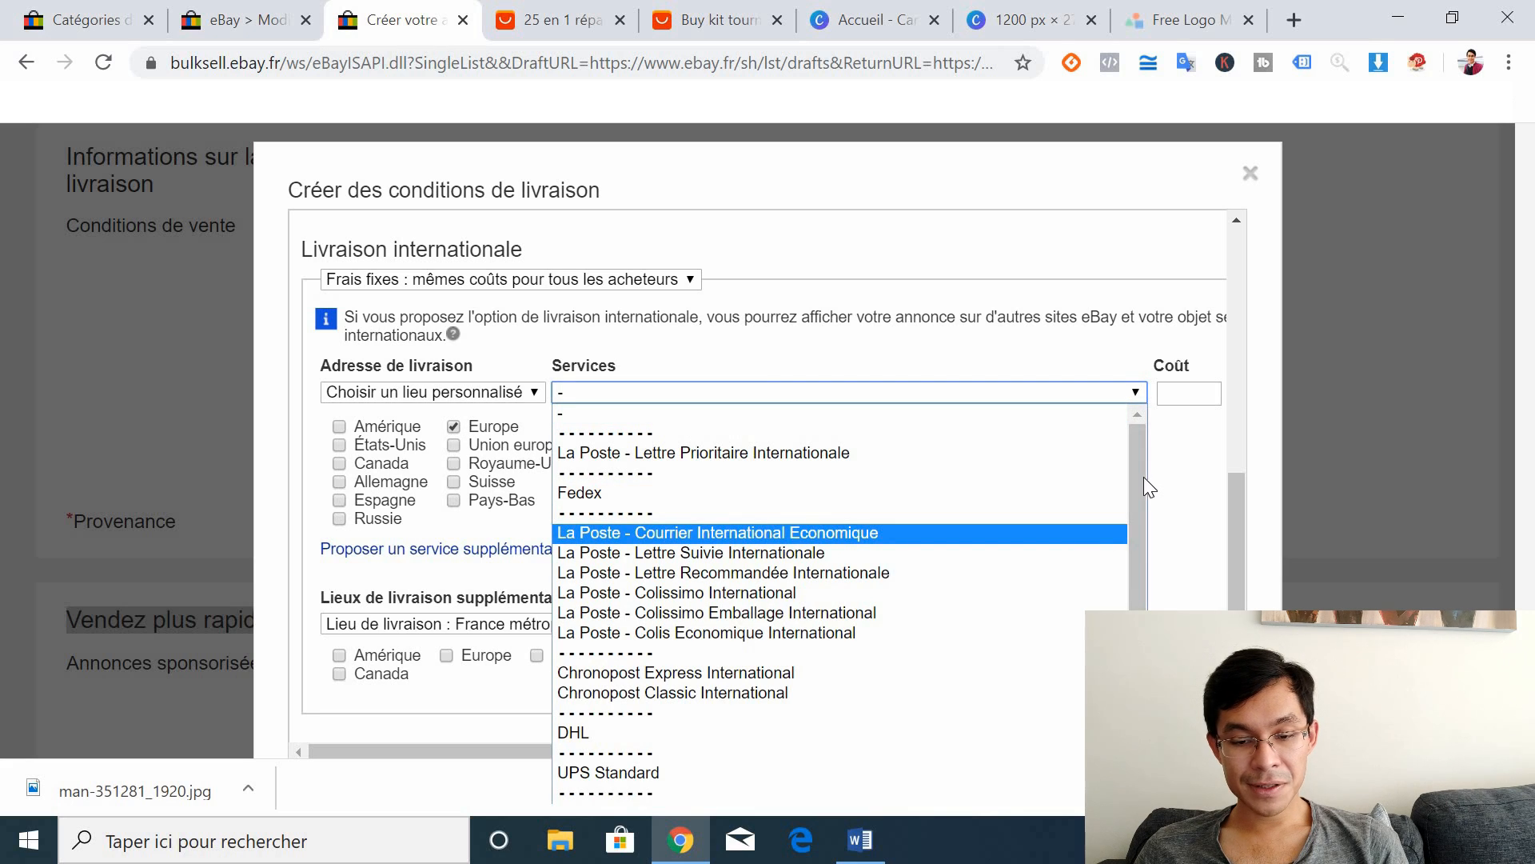
drag(1144, 477, 1144, 632)
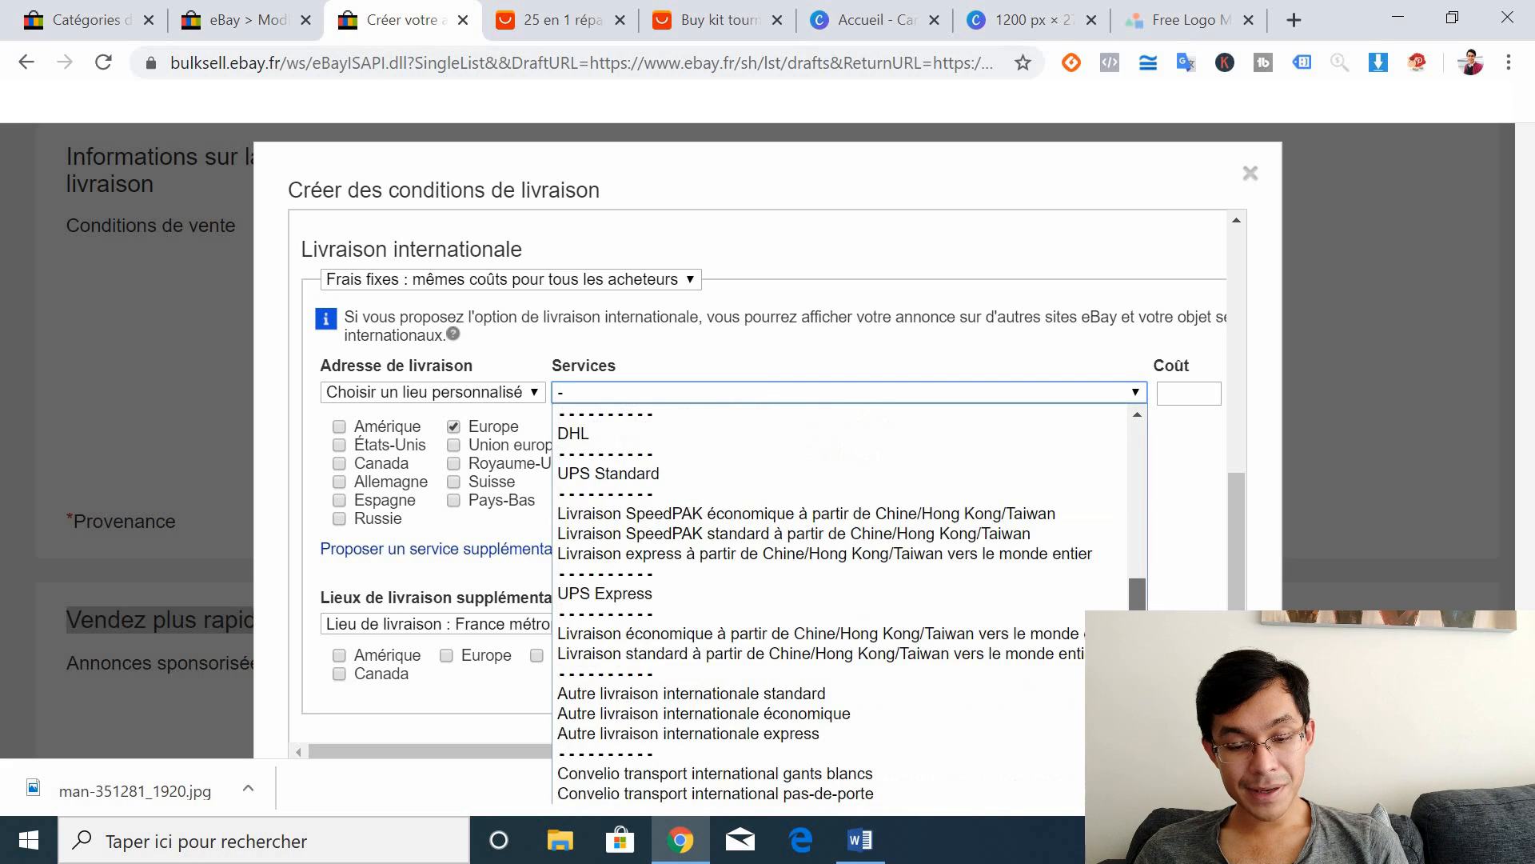
click(799, 712)
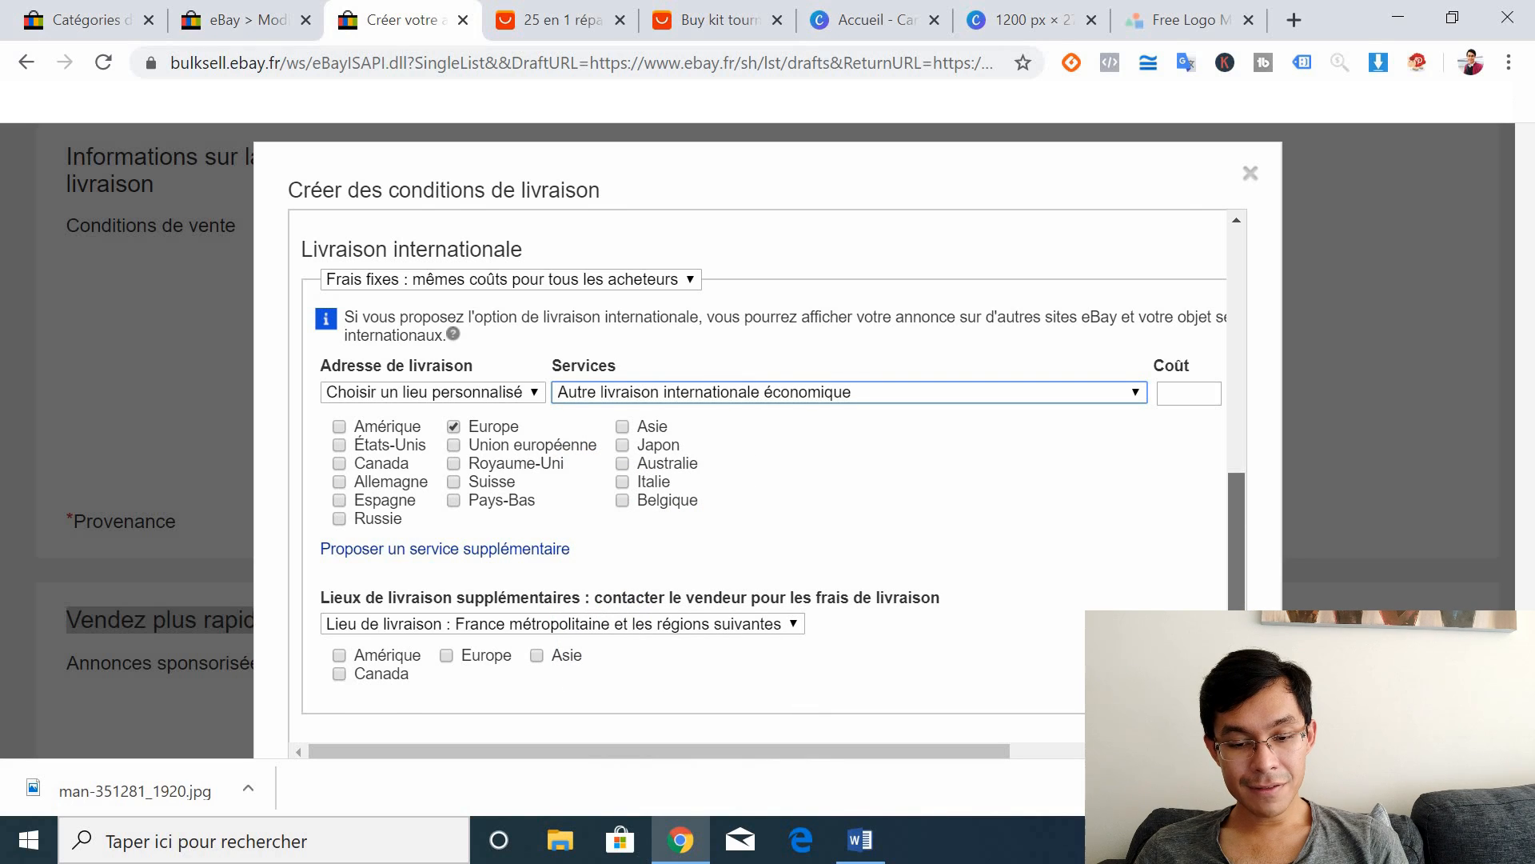
scroll(1245, 607, down, 2)
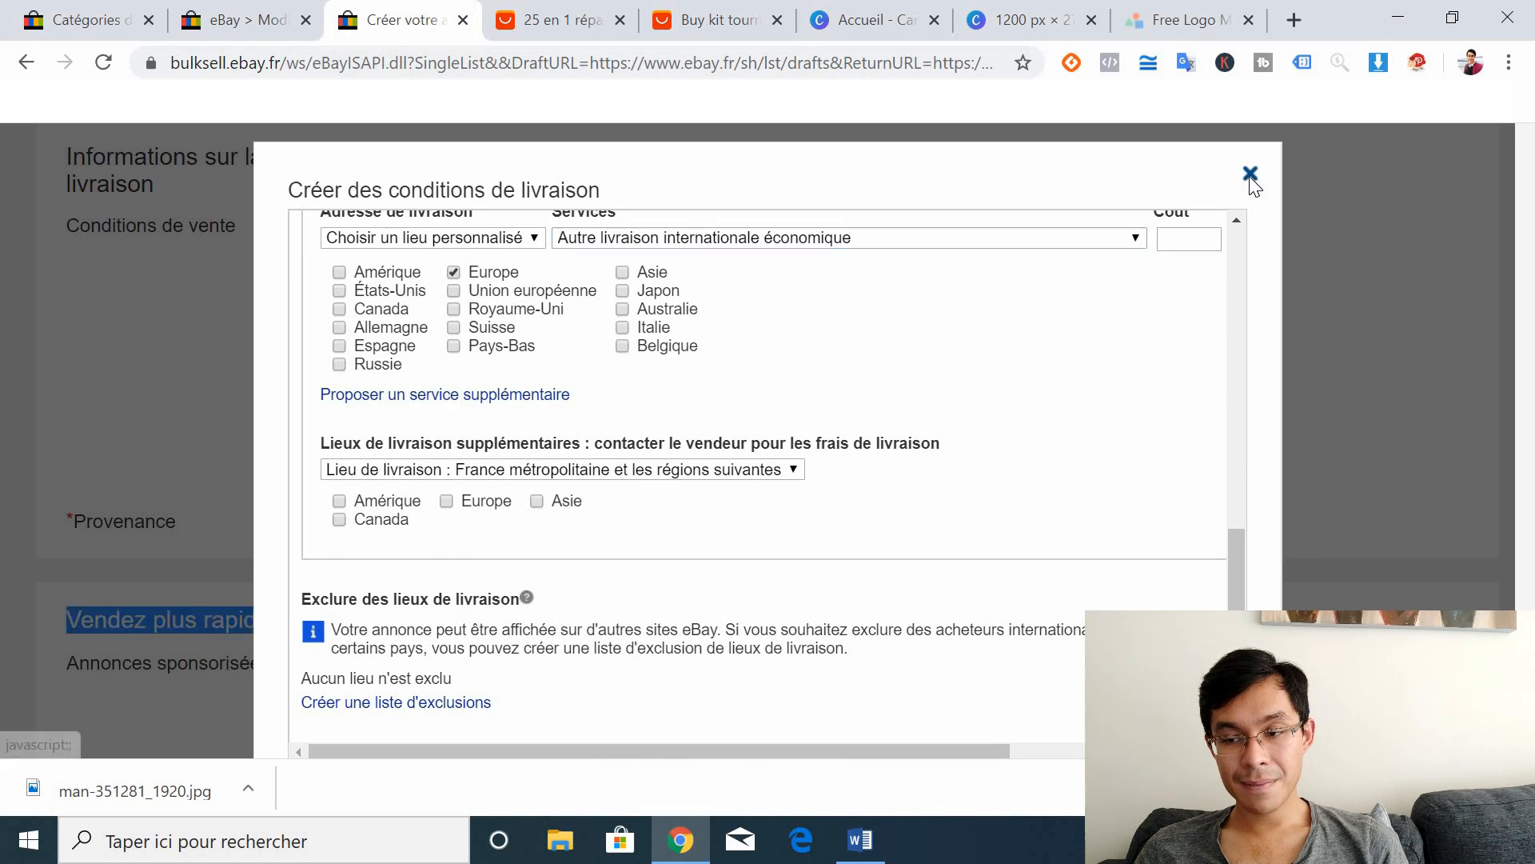
click(1250, 173)
Step: Scroll down to the Frais section and highlight the 0,00 EUR listing fee total
scroll(1251, 172, down, 1)
drag(1524, 629, 1525, 709)
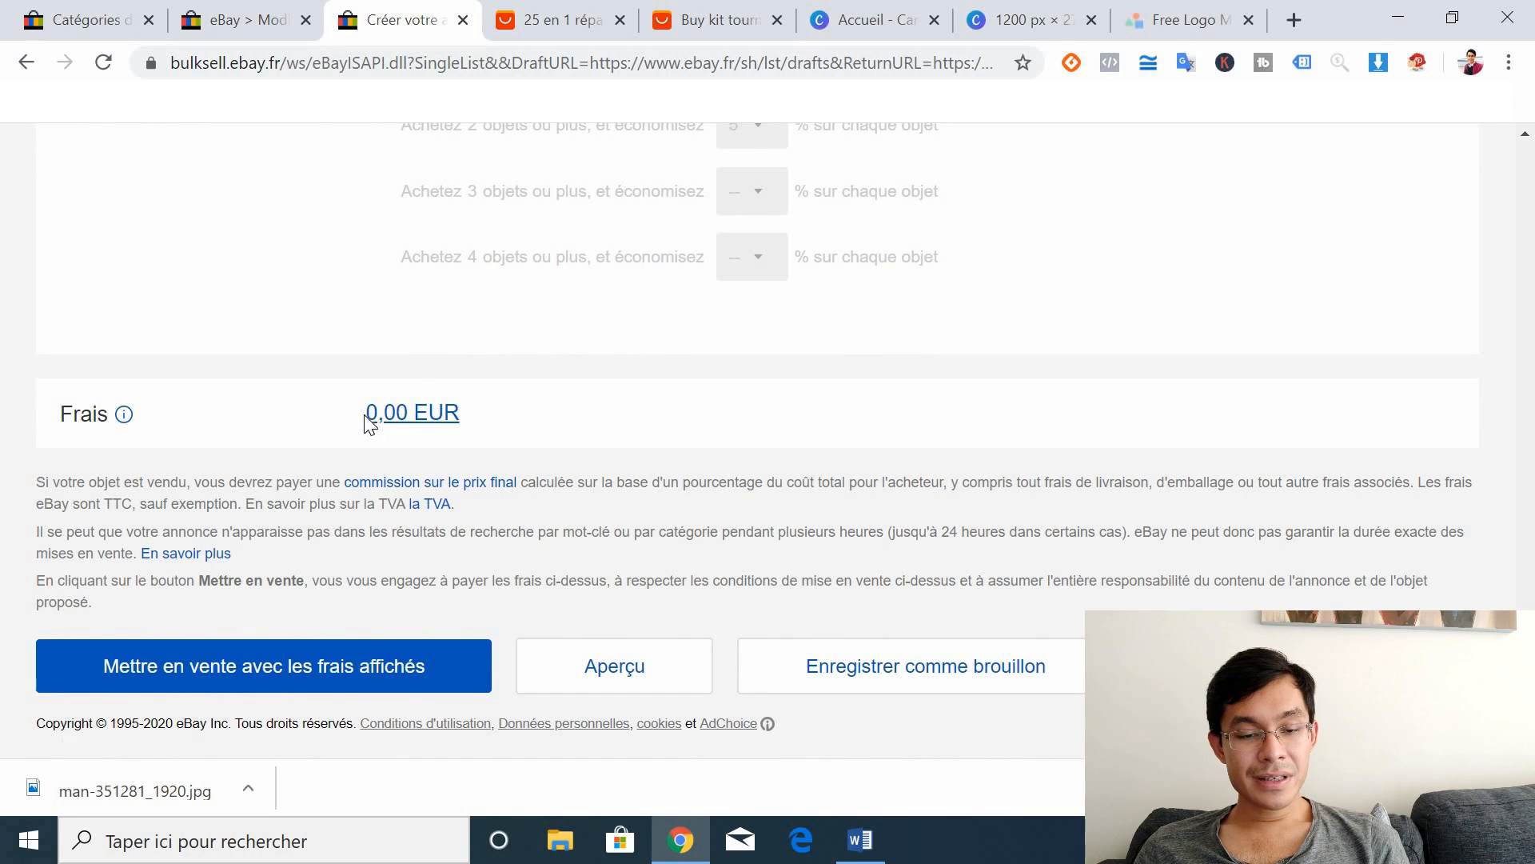
drag(342, 416, 479, 428)
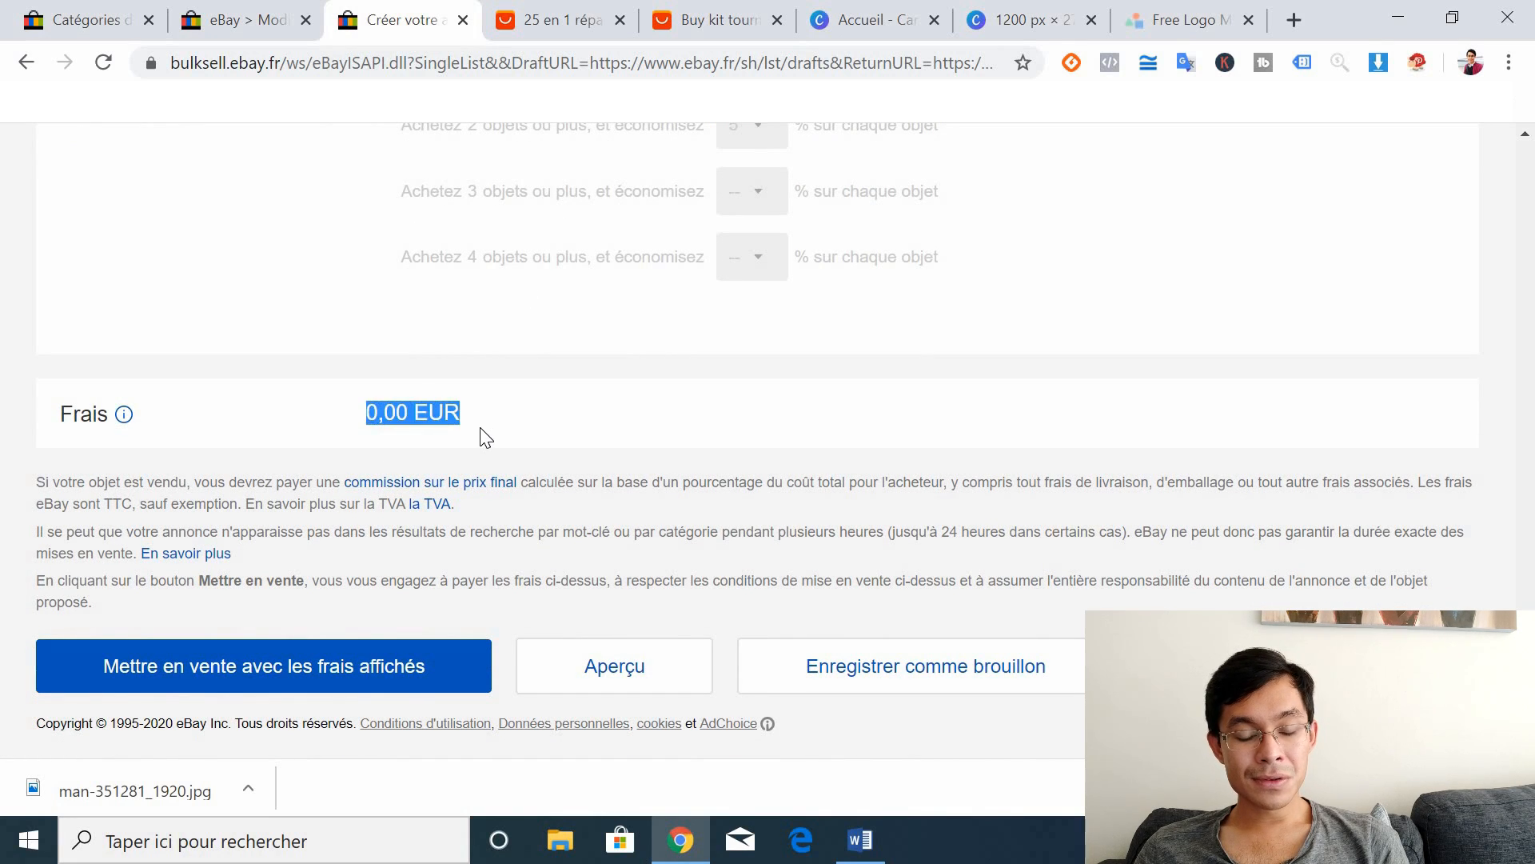